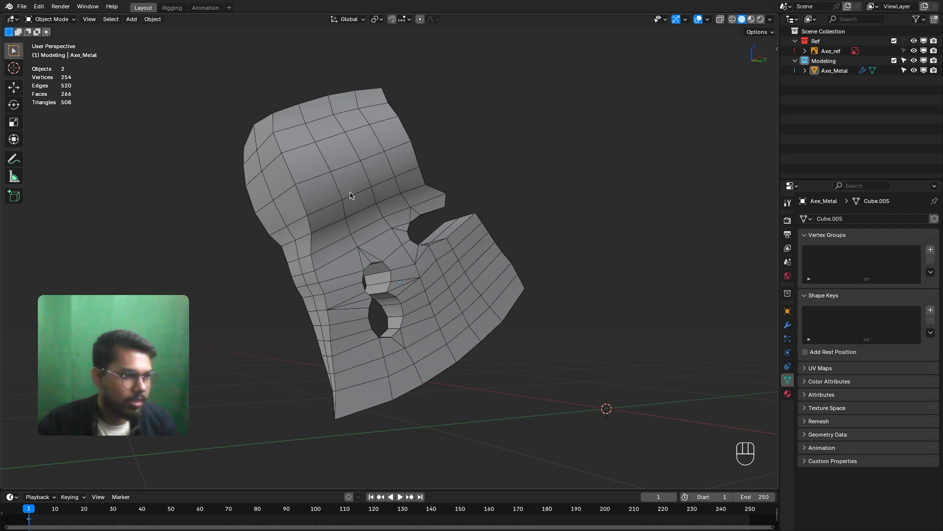
# Put the Axe_Metal object into Edit Mode.
pyautogui.press('Tab')
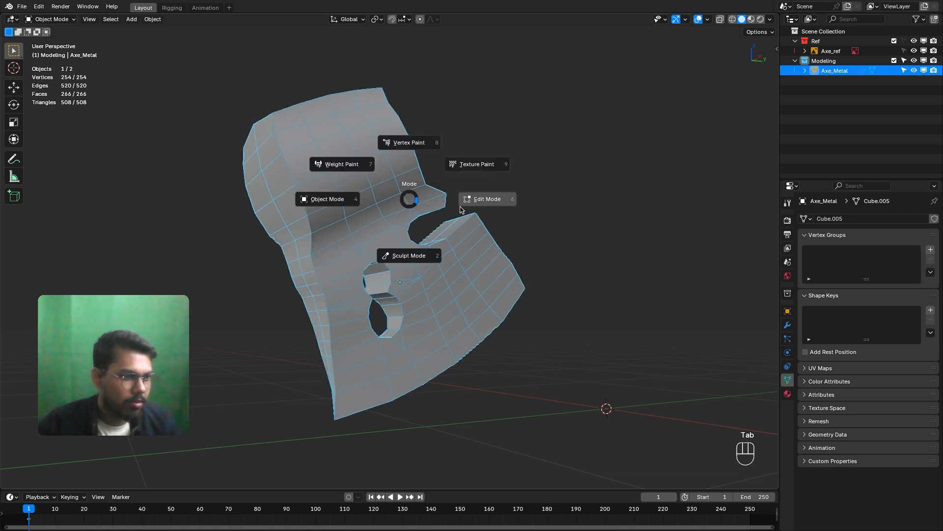
pyautogui.click(495, 206)
pyautogui.moveTo(485, 232); pyautogui.dragTo(426, 180, button='middle')
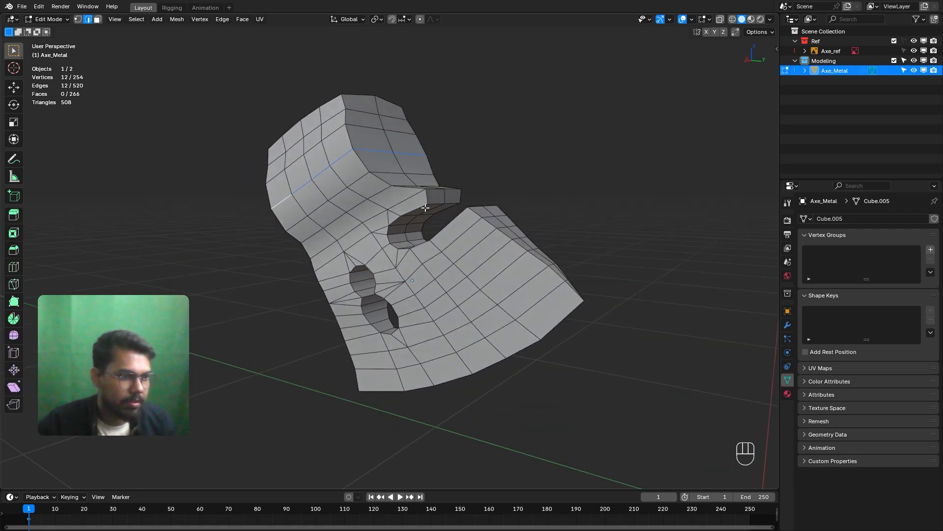
# Merge the two adjacent outline edges on the blade's back edge beside the keyhole-shaped hole at their center.
pyautogui.press('KP_3')
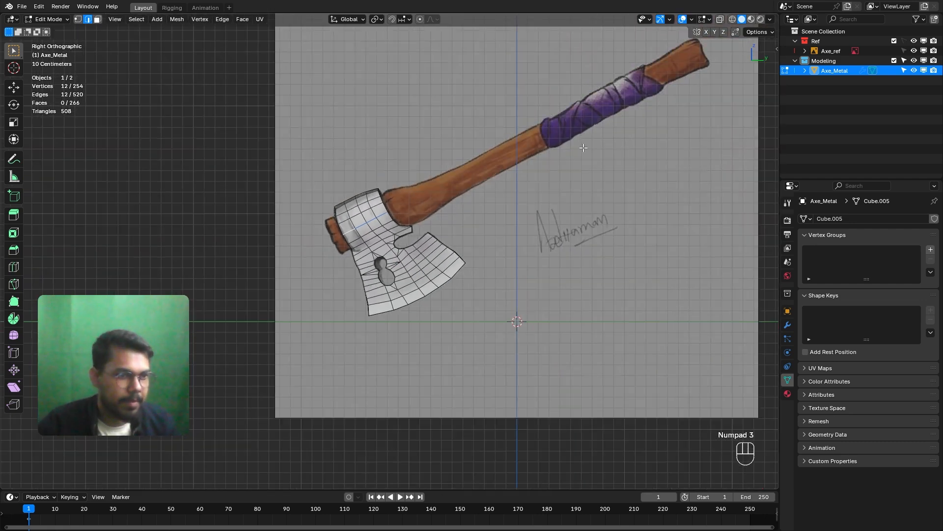
pyautogui.moveTo(419, 235); pyautogui.dragTo(373, 266, button='middle')
pyautogui.scroll(8, 350, 286)
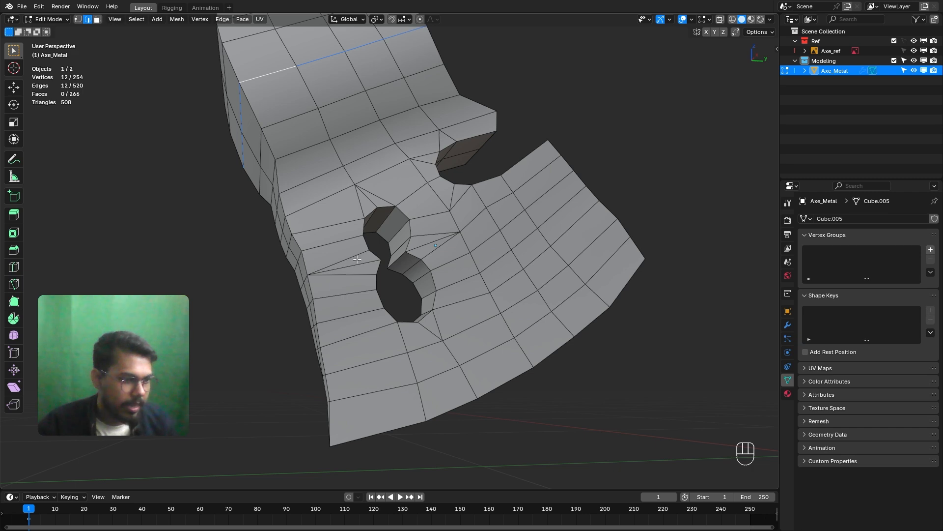
pyautogui.moveTo(319, 318); pyautogui.dragTo(338, 315, button='middle')
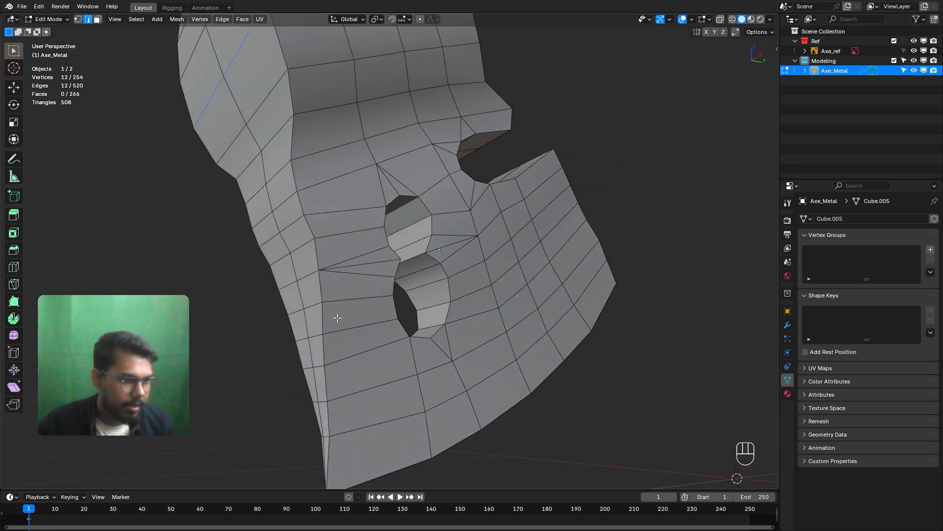
pyautogui.click(323, 318)
pyautogui.keyDown('shift'); pyautogui.click(328, 347); pyautogui.keyUp('shift')
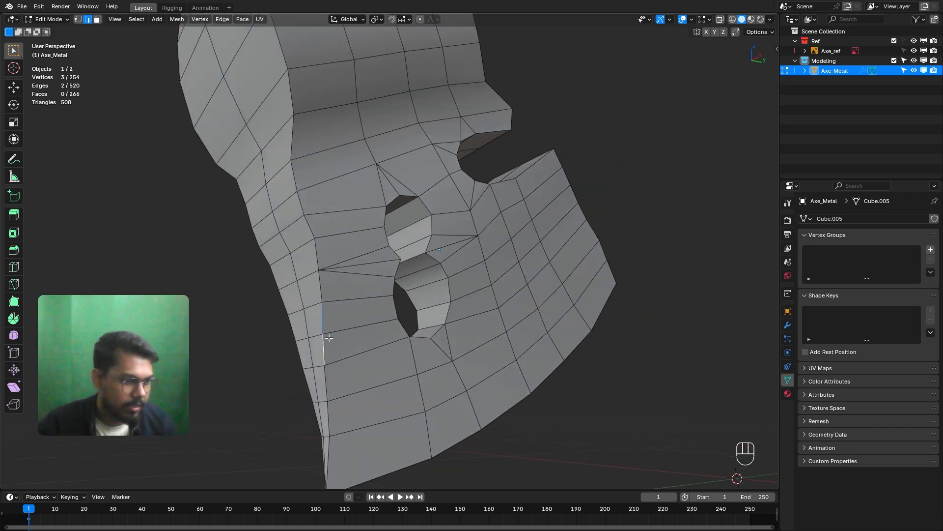
pyautogui.press('KP_3')
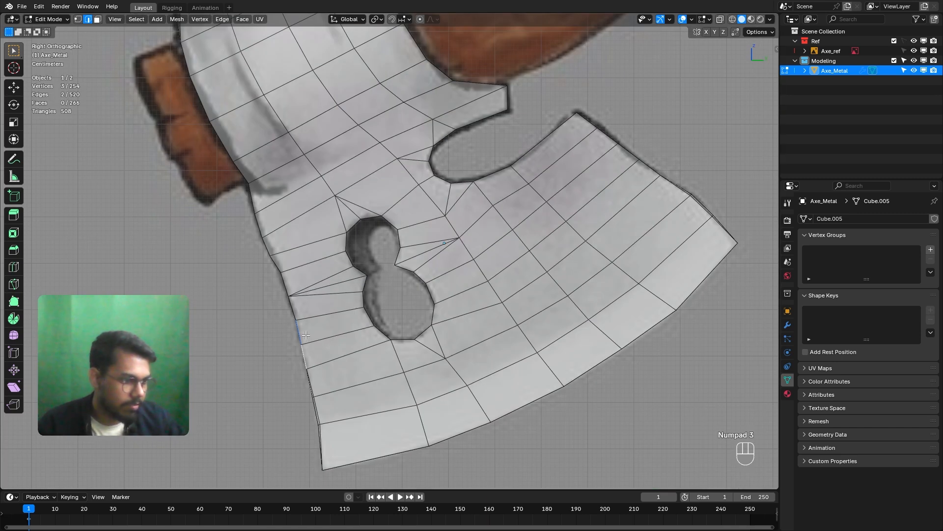
pyautogui.moveTo(319, 329); pyautogui.dragTo(356, 327, button='middle')
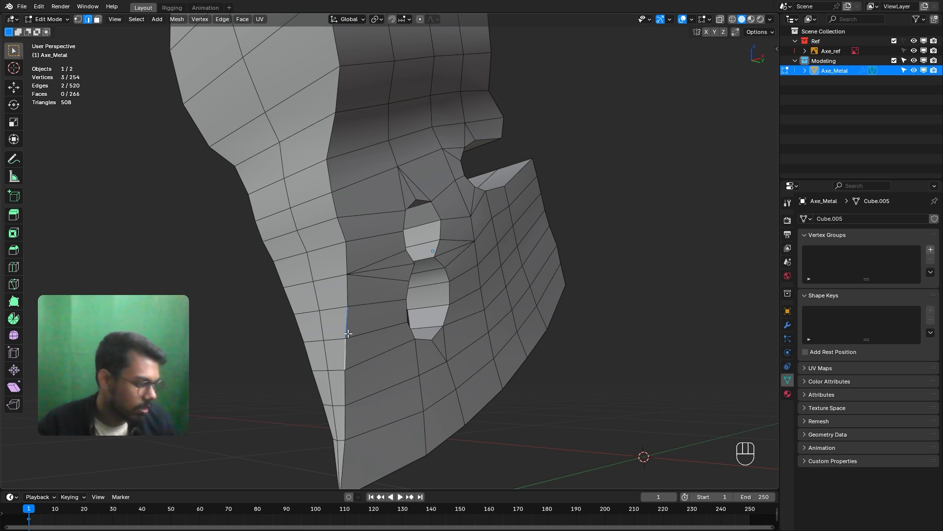
pyautogui.press('m')
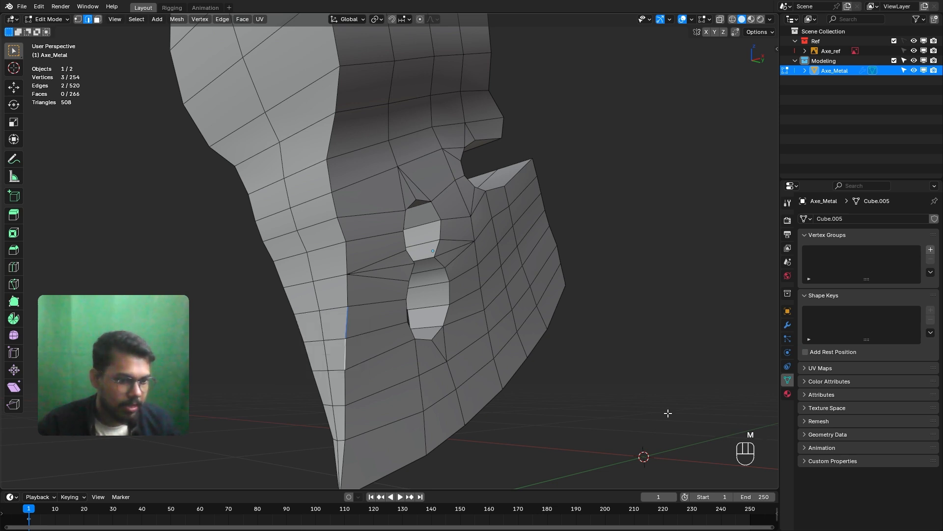
pyautogui.press('m')
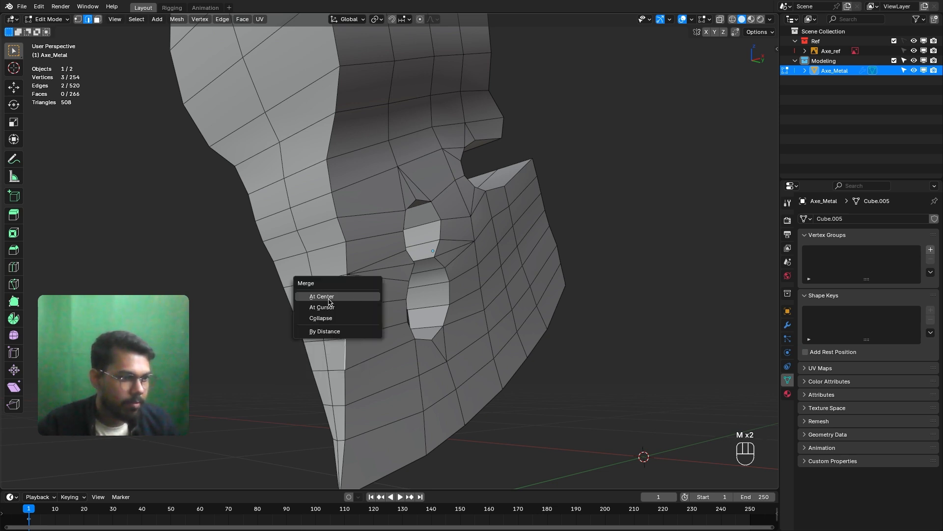
pyautogui.click(328, 296)
pyautogui.moveTo(381, 335)
pyautogui.mouseDown(button='middle')
pyautogui.moveTo(393, 314)
pyautogui.moveTo(383, 319)
pyautogui.mouseUp(button='middle')
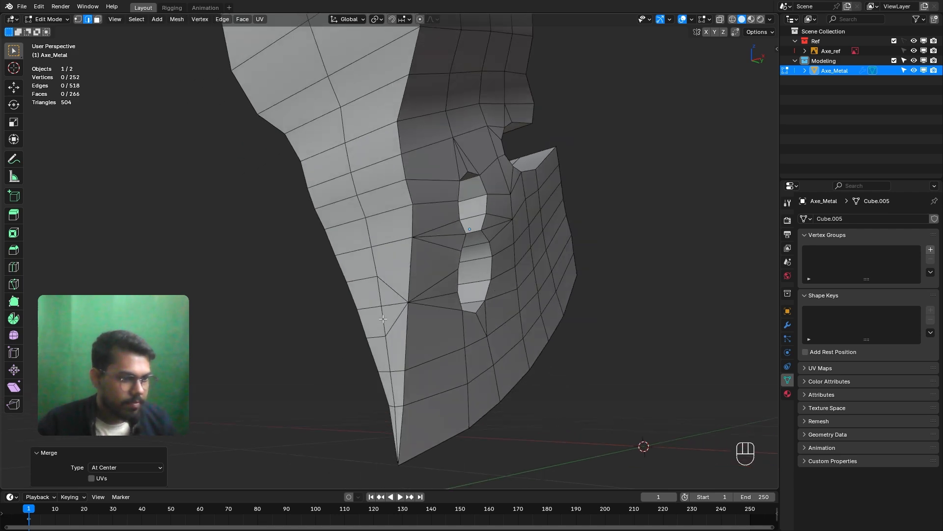
# Merge the matching edge pairs on the back edge's mid-line and on its opposite side at center.
pyautogui.keyDown('shift'); pyautogui.click(378, 295); pyautogui.keyUp('shift')
pyautogui.keyDown('shift'); pyautogui.click(378, 292); pyautogui.keyUp('shift')
pyautogui.press('m')
pyautogui.click(379, 292)
pyautogui.moveTo(379, 293); pyautogui.dragTo(445, 297, button='middle')
pyautogui.keyDown('shift'); pyautogui.click(449, 299); pyautogui.keyUp('shift')
pyautogui.press('m')
pyautogui.click(449, 301)
pyautogui.press('KP_3')
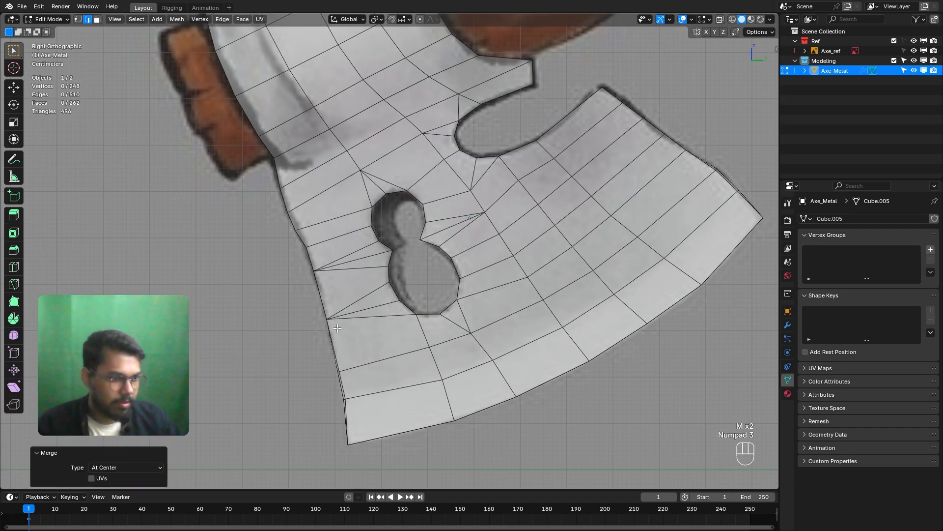
# In vertex mode, merge the two lower back-edge vertices above the blade's bottom corner with the At Last option.
pyautogui.keyDown('shift'); pyautogui.moveTo(354, 359); pyautogui.dragTo(359, 324, button='middle'); pyautogui.keyUp('shift')
pyautogui.press('1')
pyautogui.moveTo(371, 371); pyautogui.dragTo(374, 315, button='middle')
pyautogui.keyDown('shift'); pyautogui.moveTo(287, 243); pyautogui.dragTo(284, 207, button='middle'); pyautogui.keyUp('shift')
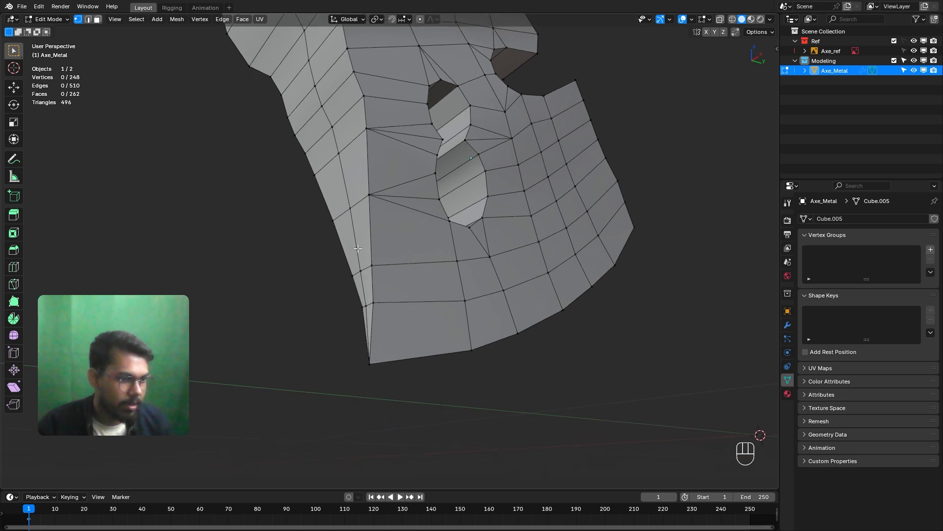
pyautogui.scroll(1, 320, 236)
pyautogui.click(366, 267)
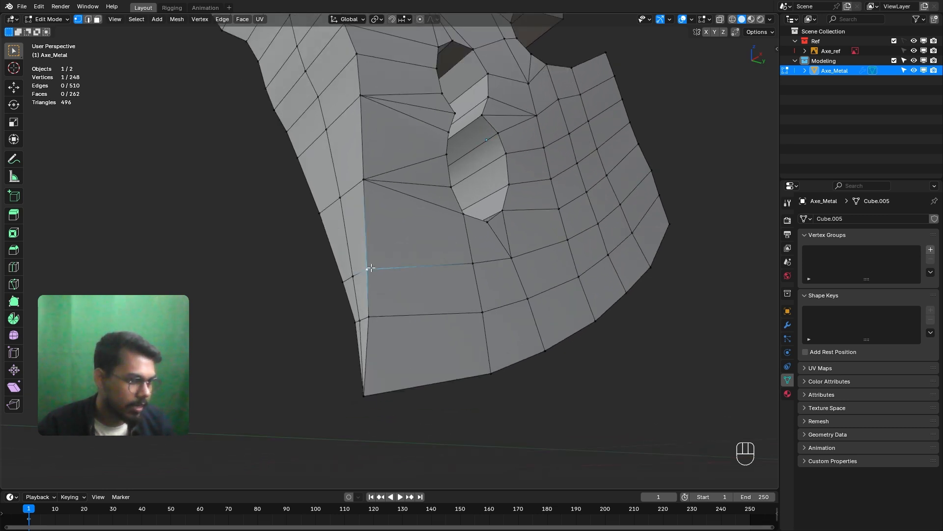
pyautogui.keyDown('shift'); pyautogui.click(376, 318); pyautogui.keyUp('shift')
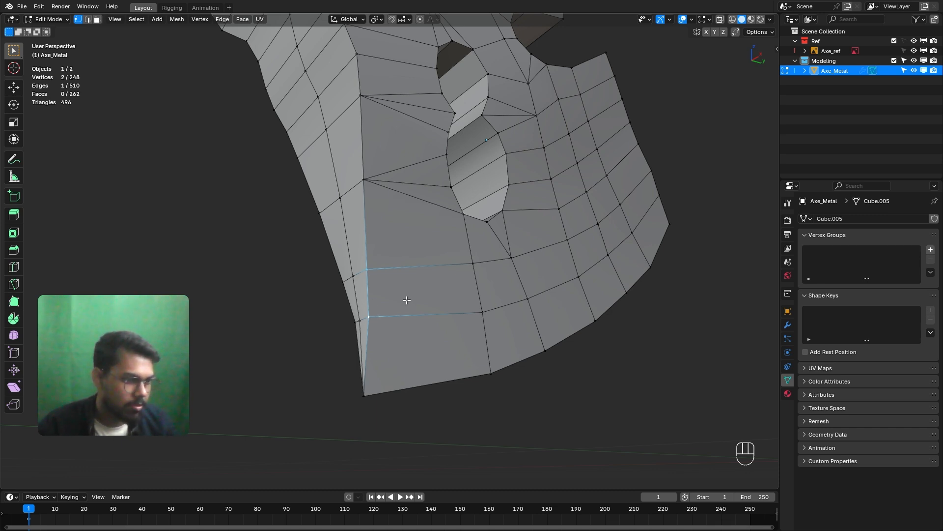
pyautogui.press('m')
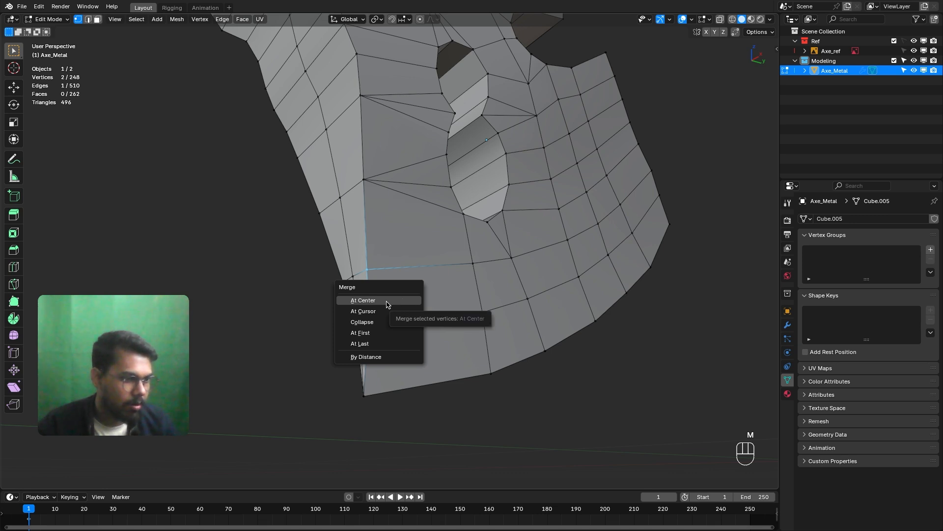
pyautogui.click(370, 347)
pyautogui.moveTo(398, 323); pyautogui.dragTo(445, 317, button='middle')
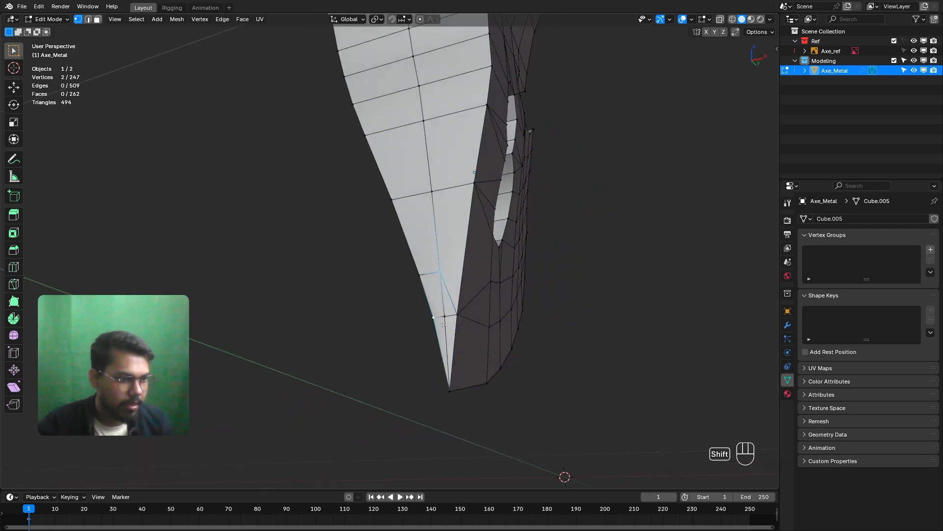
# Merge the matching vertex pairs on the back edge's mid-line and on its opposite side with At Last.
pyautogui.hotkey('ctrl', 'z')
pyautogui.keyDown('shift'); pyautogui.click(445, 306); pyautogui.keyUp('shift')
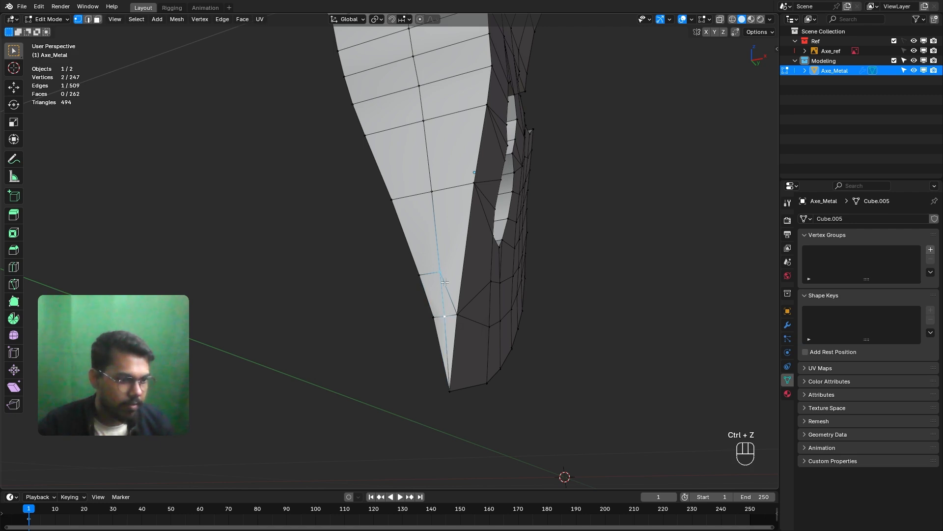
pyautogui.press('m')
pyautogui.click(444, 279)
pyautogui.moveTo(445, 280); pyautogui.dragTo(498, 323, button='middle')
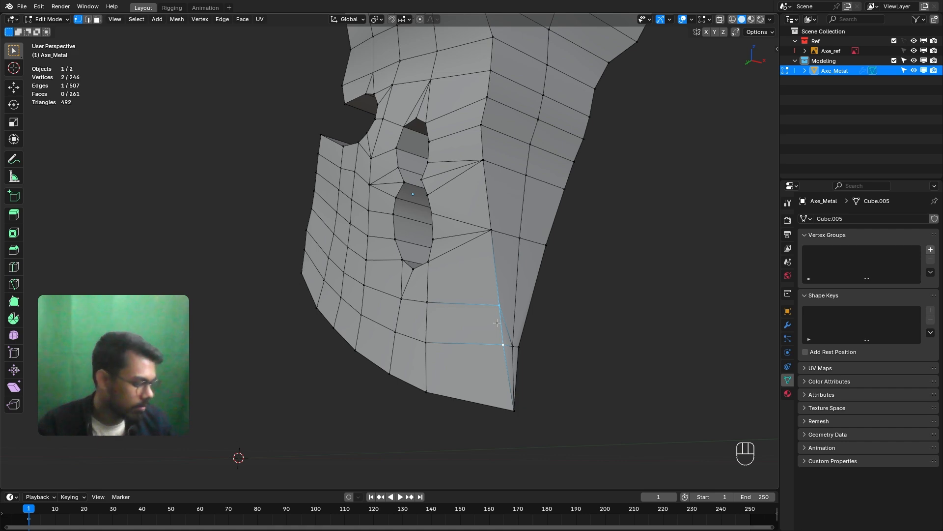
pyautogui.press('m')
pyautogui.click(497, 323)
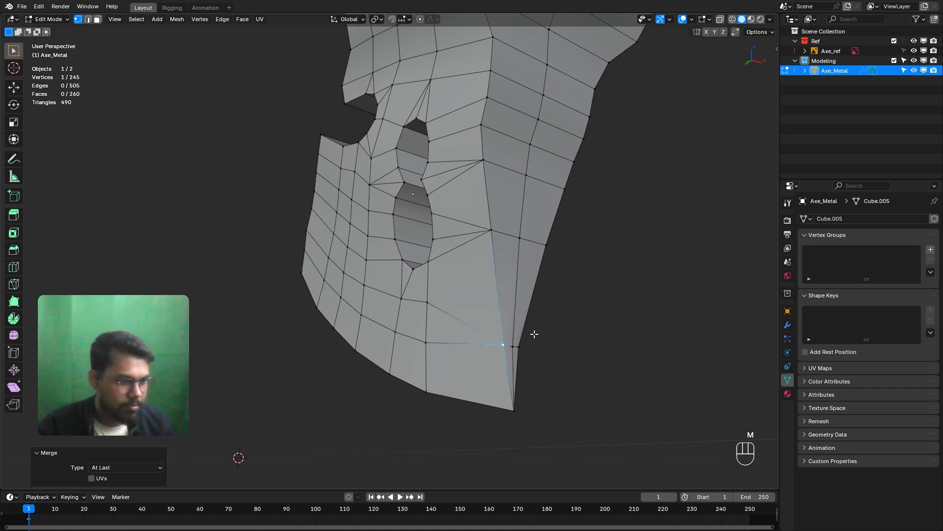
pyautogui.moveTo(498, 325); pyautogui.dragTo(439, 334, button='middle')
# Turn on X-ray and move the vertex pair directly below the blade's hole about 0.016 m down in the right view.
pyautogui.press('KP_3')
pyautogui.hotkey('alt', 'z')
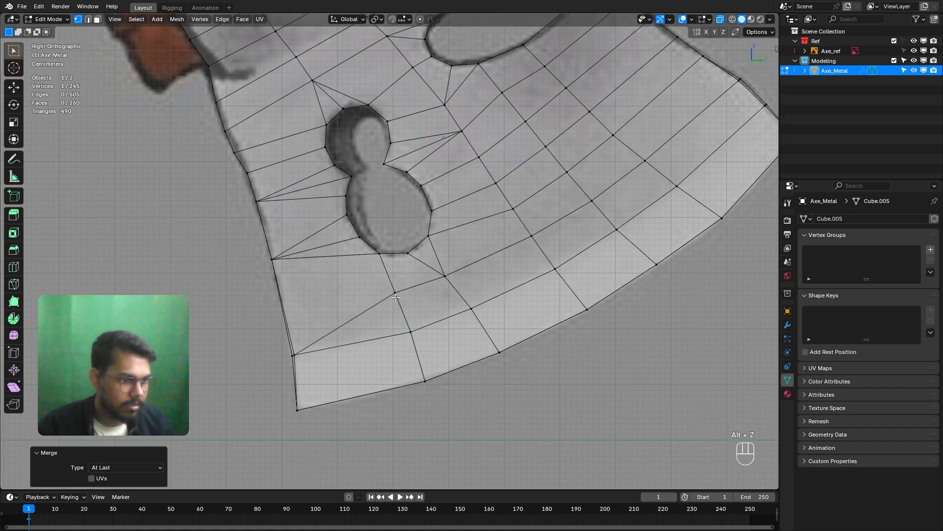
pyautogui.keyDown('shift'); pyautogui.moveTo(398, 297); pyautogui.dragTo(389, 288, button='middle'); pyautogui.keyUp('shift')
pyautogui.keyDown('shift'); pyautogui.click(379, 294); pyautogui.keyUp('shift')
pyautogui.scroll(2, 392, 300)
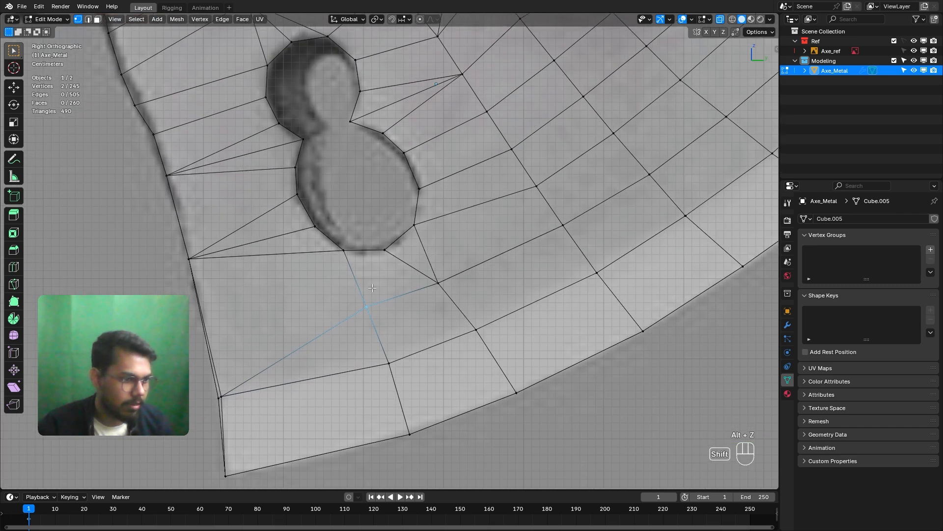
pyautogui.press('g')
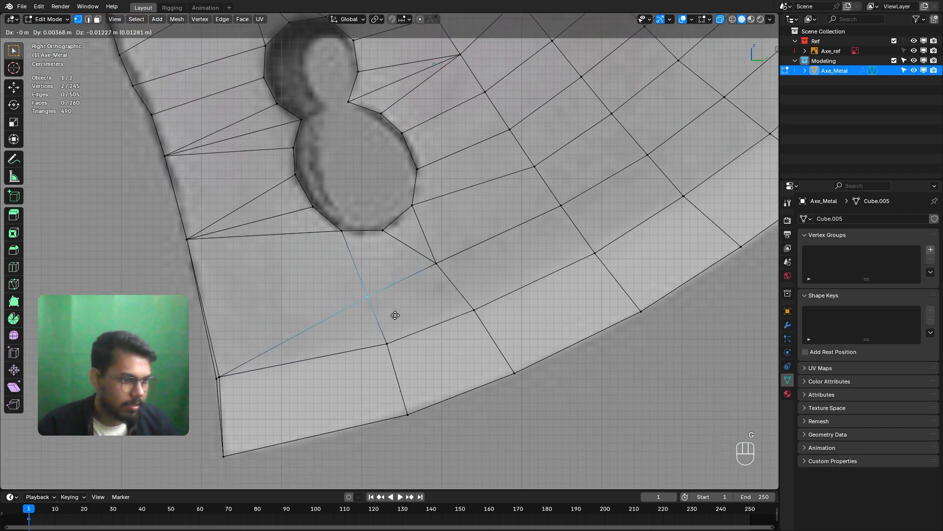
pyautogui.click(400, 319)
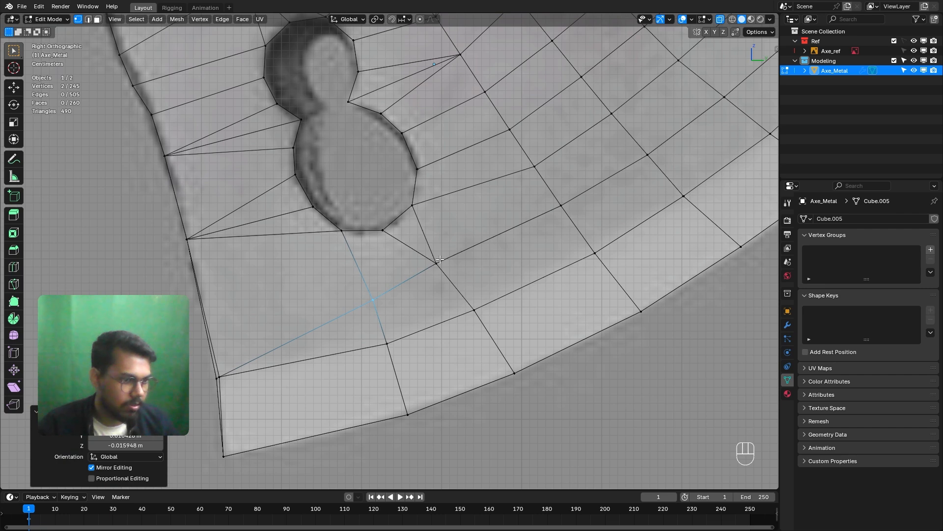
# Move the neighbouring vertex pair below the hole toward the cutting edge and nudge the first pair about 0.003 m further down.
pyautogui.moveTo(421, 277); pyautogui.dragTo(422, 276)
pyautogui.press('g')
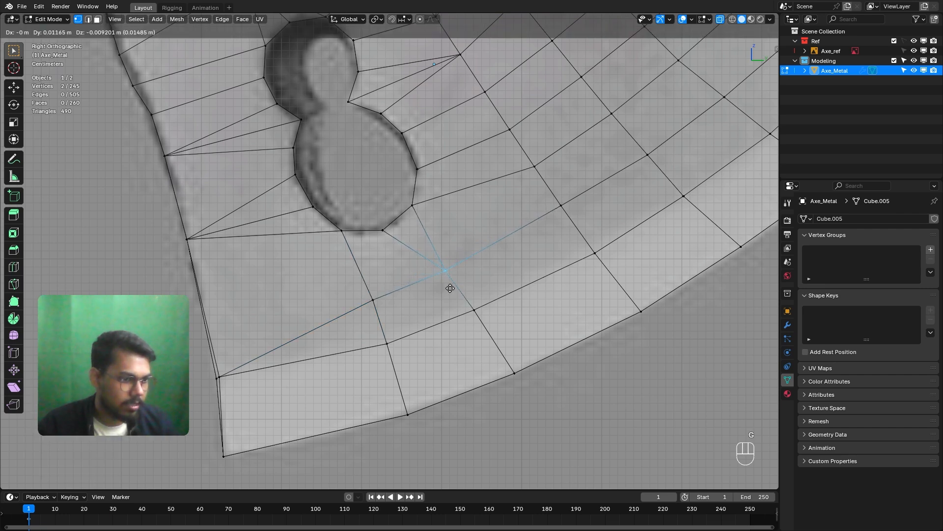
pyautogui.click(450, 284)
pyautogui.click(367, 314)
pyautogui.press('g')
pyautogui.click(368, 318)
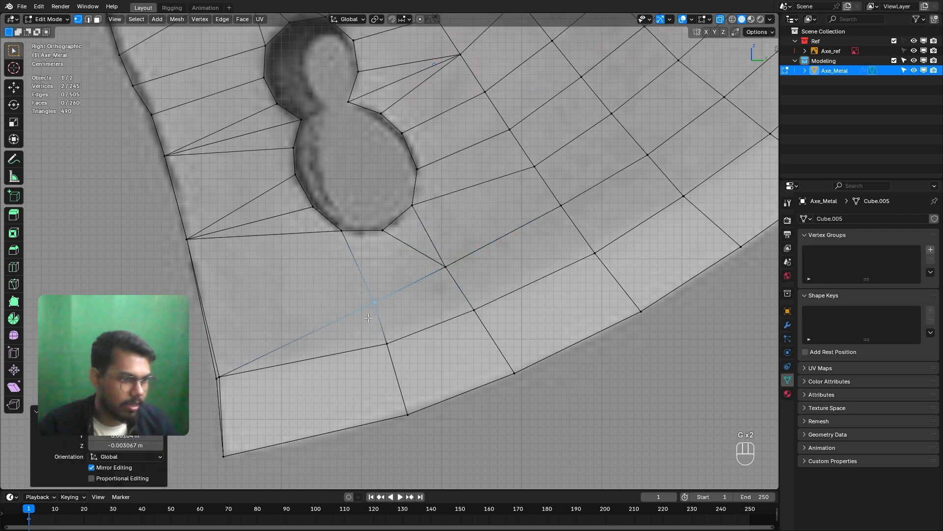
# Raise the vertex pair on the edge loop nearest the cutting edge, beneath the hole, by about 0.0037 m.
pyautogui.moveTo(375, 353); pyautogui.dragTo(375, 348)
pyautogui.press('g')
pyautogui.click(375, 349)
pyautogui.scroll(3, 320, 334)
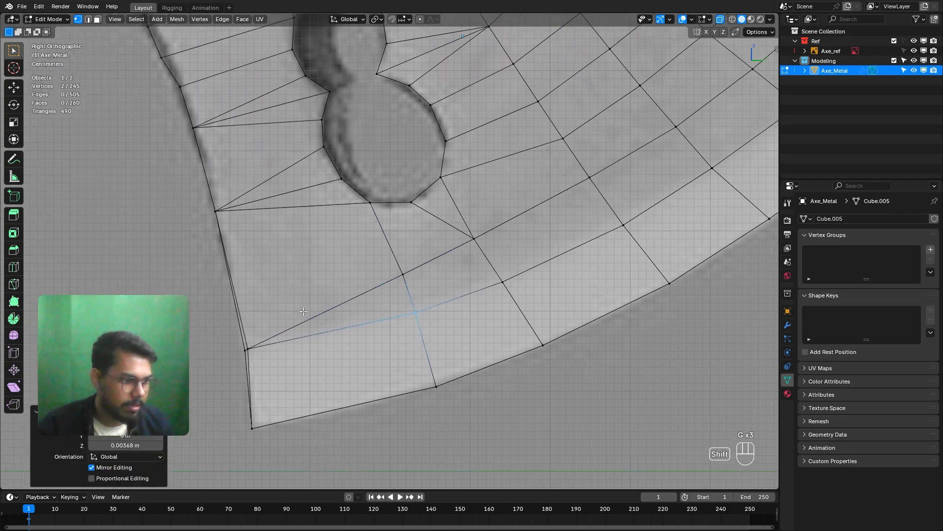
# Move the two mid-line vertices next to the blade's upper tip outward to follow the reference outline.
pyautogui.scroll(-8, 294, 316)
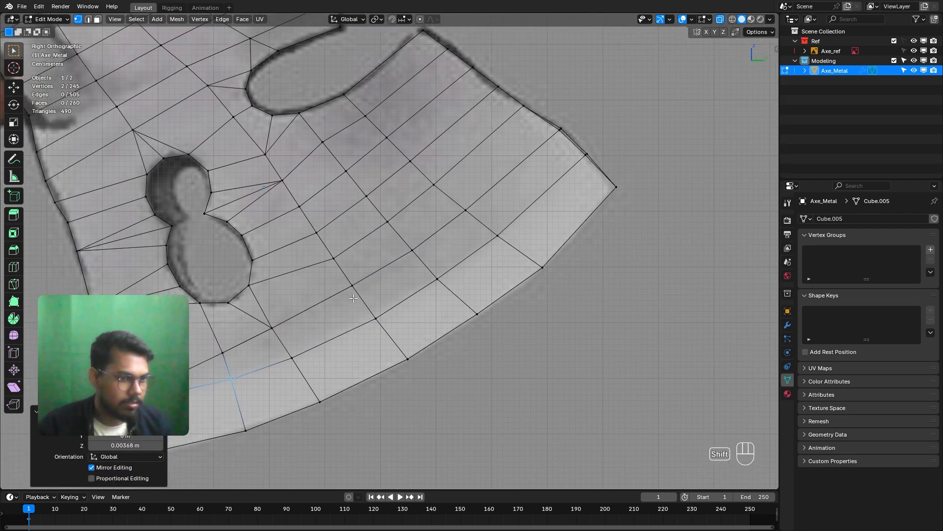
pyautogui.moveTo(344, 305); pyautogui.dragTo(303, 305, button='middle')
pyautogui.press('KP_3')
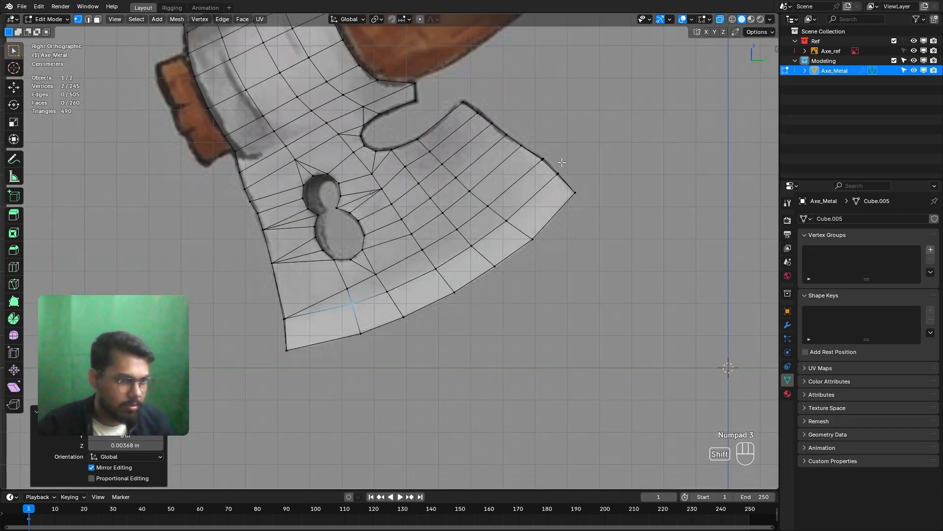
pyautogui.scroll(4, 511, 227)
pyautogui.scroll(8, 518, 225)
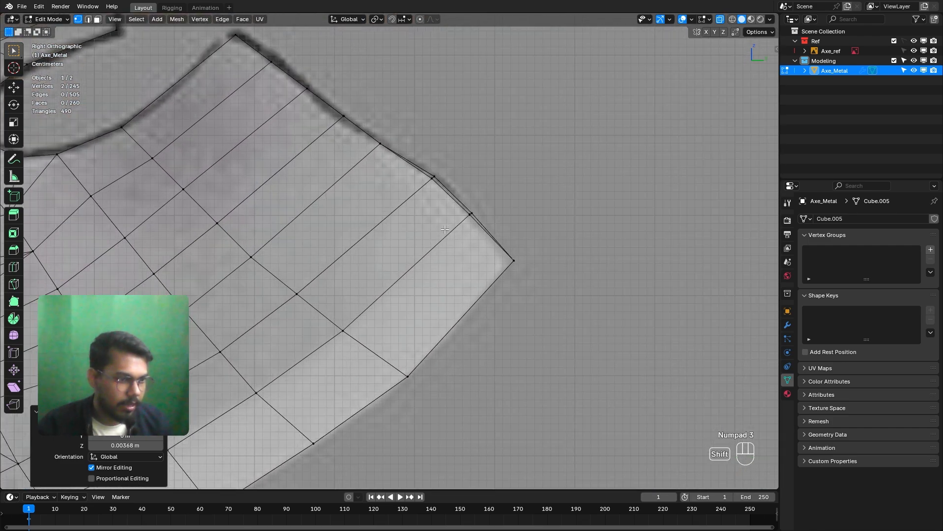
pyautogui.scroll(3, 401, 271)
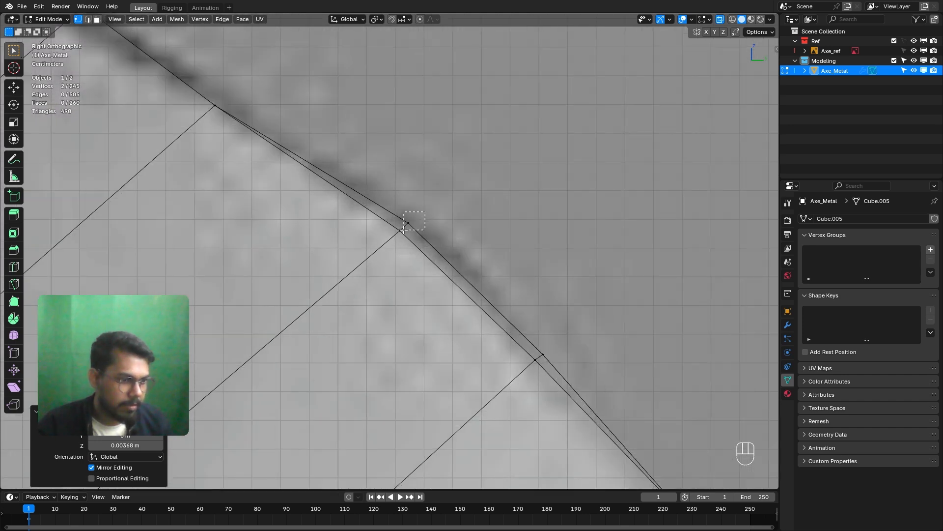
pyautogui.moveTo(403, 230); pyautogui.dragTo(403, 230)
pyautogui.press('g')
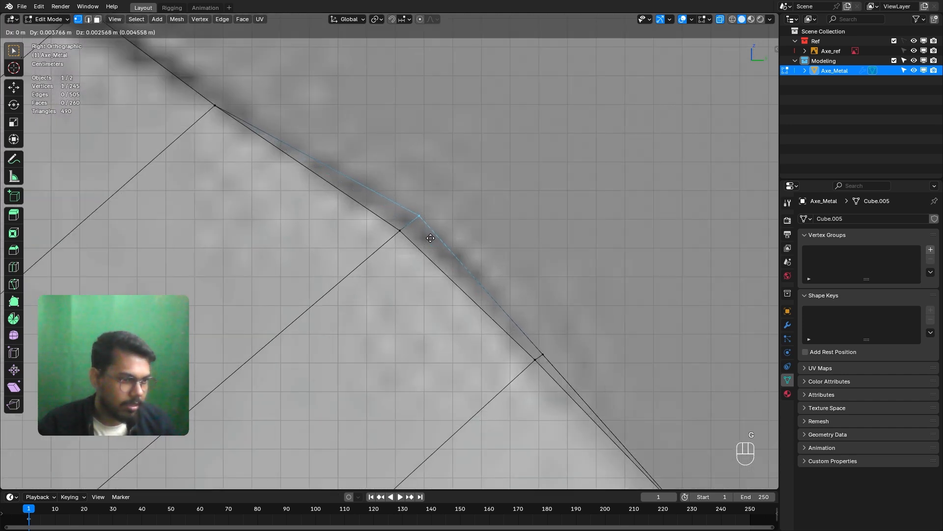
pyautogui.click(433, 238)
pyautogui.moveTo(537, 362); pyautogui.dragTo(539, 358)
pyautogui.press('g')
pyautogui.click(549, 352)
pyautogui.scroll(-4, 441, 312)
pyautogui.scroll(-5, 441, 312)
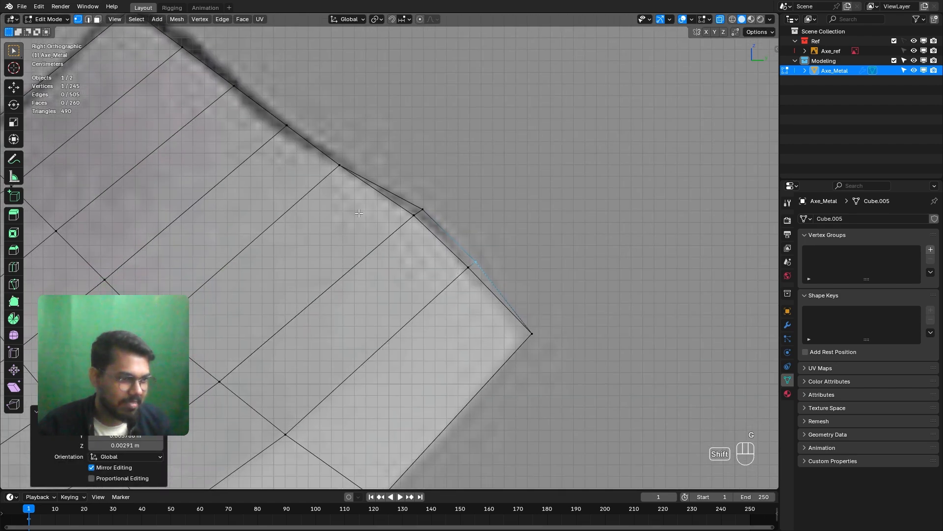
# Turn off X-ray and examine the axe head's front profile and its back outline against the reference in the right view.
pyautogui.moveTo(464, 248); pyautogui.dragTo(440, 275, button='middle')
pyautogui.scroll(2, 437, 275)
pyautogui.hotkey('alt', 'z')
pyautogui.press('KP_1')
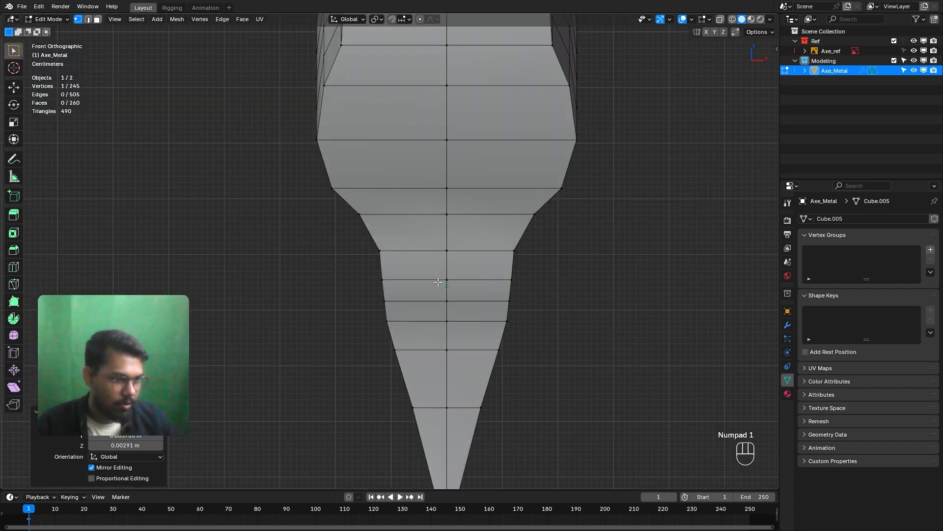
pyautogui.press('KP_3')
pyautogui.keyDown('shift'); pyautogui.moveTo(362, 312); pyautogui.dragTo(314, 261, button='middle'); pyautogui.keyUp('shift')
pyautogui.press('KP_3')
pyautogui.scroll(3, 289, 257)
pyautogui.scroll(2, 320, 259)
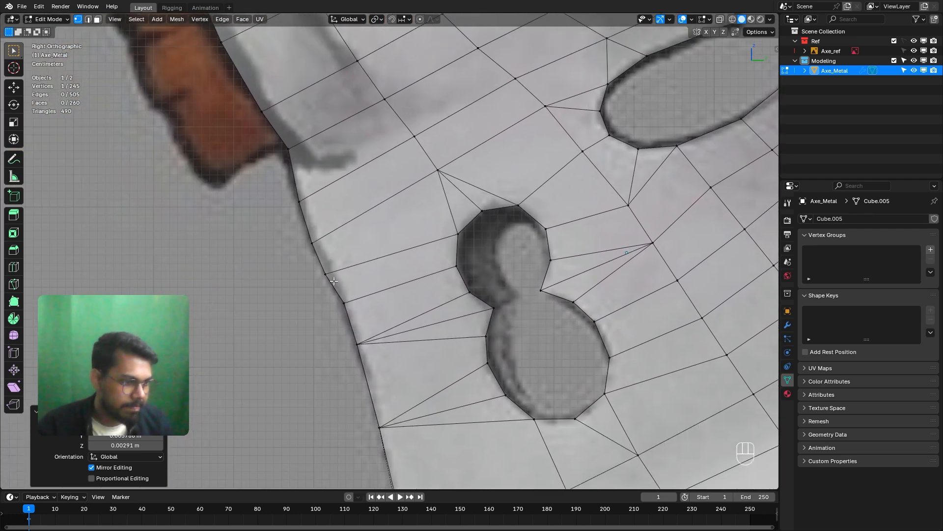
# Merge three matching edges across the axe head's back, beside the hole's upper part, each at its center.
pyautogui.moveTo(330, 270); pyautogui.dragTo(210, 110, button='middle')
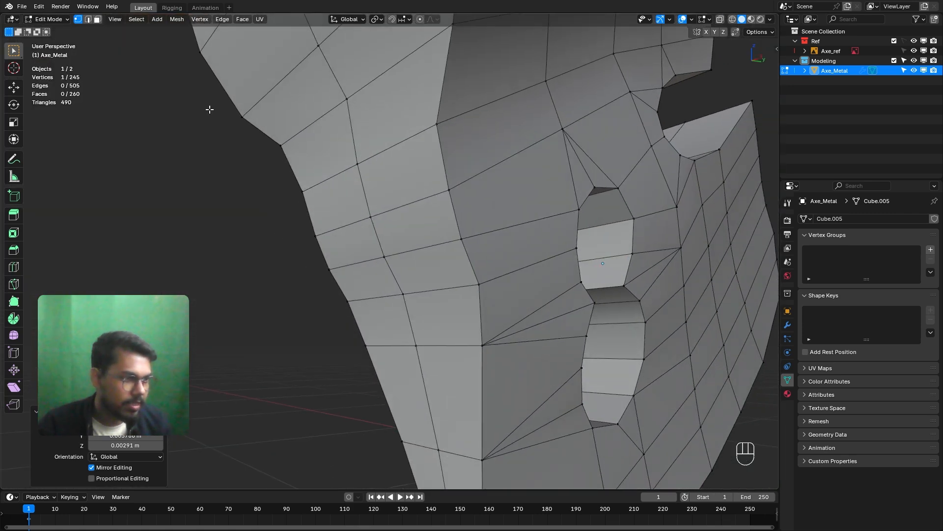
pyautogui.click(89, 19)
pyautogui.moveTo(477, 207); pyautogui.dragTo(399, 227, button='middle')
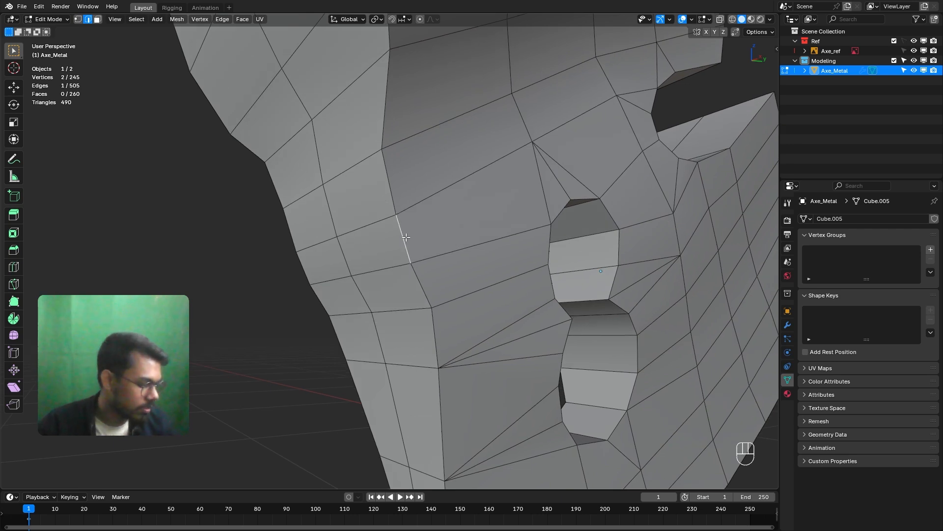
pyautogui.press('m')
pyautogui.click(399, 238)
pyautogui.moveTo(398, 238); pyautogui.dragTo(466, 252, button='middle')
pyautogui.press('m')
pyautogui.click(405, 237)
pyautogui.press('m')
pyautogui.click(466, 252)
# In the right view with X-ray on, move the merged back-outline vertices about 0.0053 m up and onto the reference outline.
pyautogui.press('KP_3')
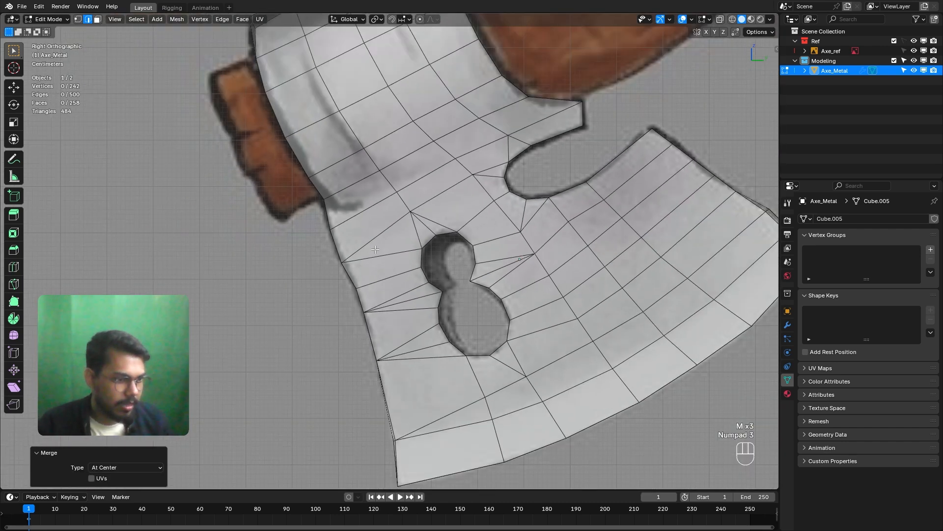
pyautogui.scroll(3, 376, 251)
pyautogui.press('Tab')
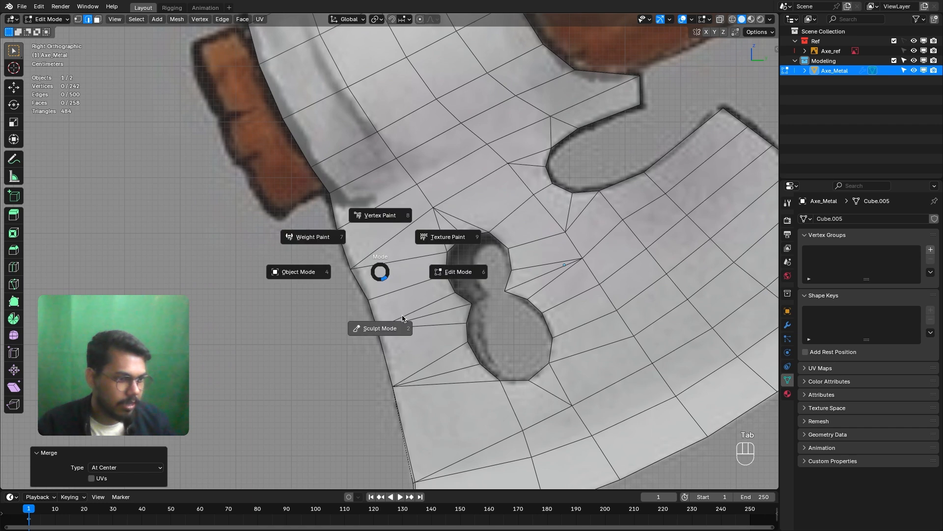
pyautogui.click(78, 20)
pyautogui.hotkey('alt', 'z')
pyautogui.keyDown('shift'); pyautogui.moveTo(364, 246); pyautogui.dragTo(339, 283); pyautogui.keyUp('shift')
pyautogui.scroll(4, 344, 290)
pyautogui.scroll(-2, 374, 234)
pyautogui.press('g')
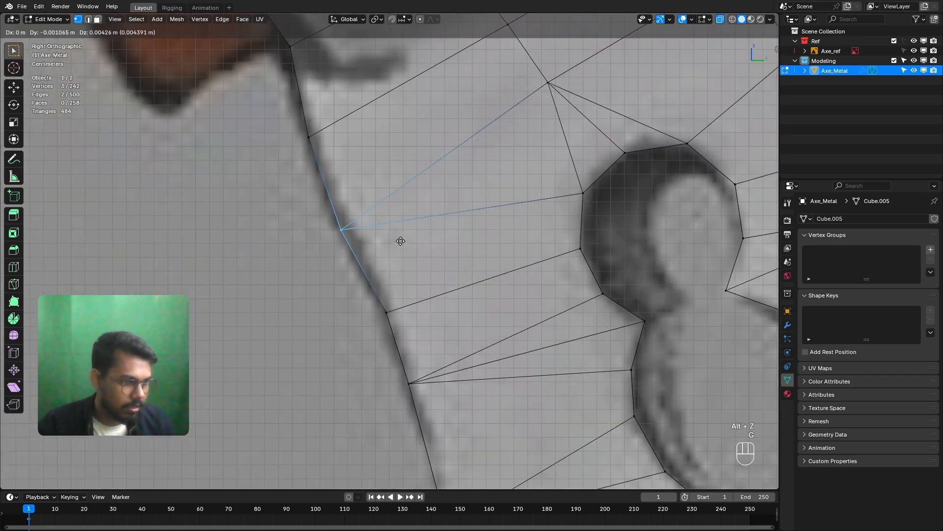
pyautogui.click(400, 237)
# Turn off X-ray and merge two adjacent edges at center near the blade's upper tip, on the right-side rim and on the mid-line.
pyautogui.scroll(-2, 442, 204)
pyautogui.keyDown('shift'); pyautogui.hscroll(5, 442, 204); pyautogui.keyUp('shift')
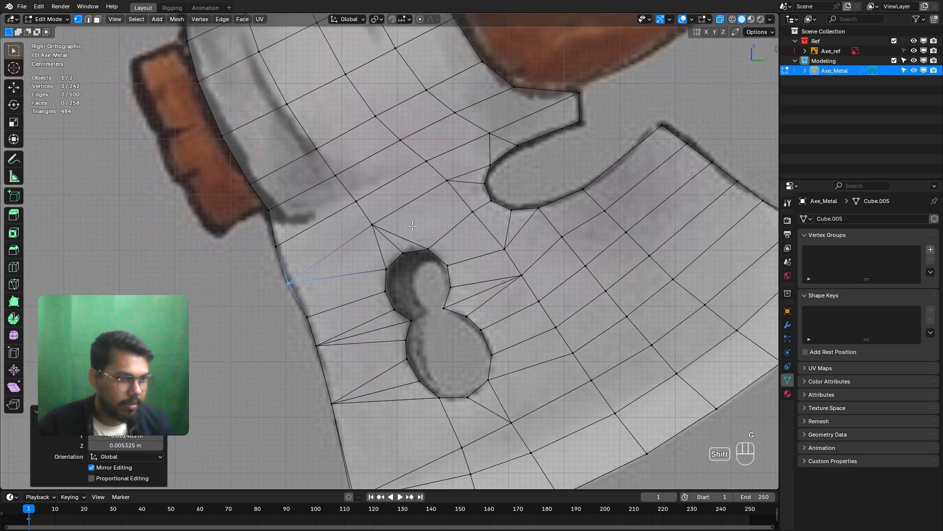
pyautogui.keyDown('shift'); pyautogui.hscroll(-2, 439, 215); pyautogui.keyUp('shift')
pyautogui.keyDown('shift'); pyautogui.hscroll(6, 439, 216); pyautogui.keyUp('shift')
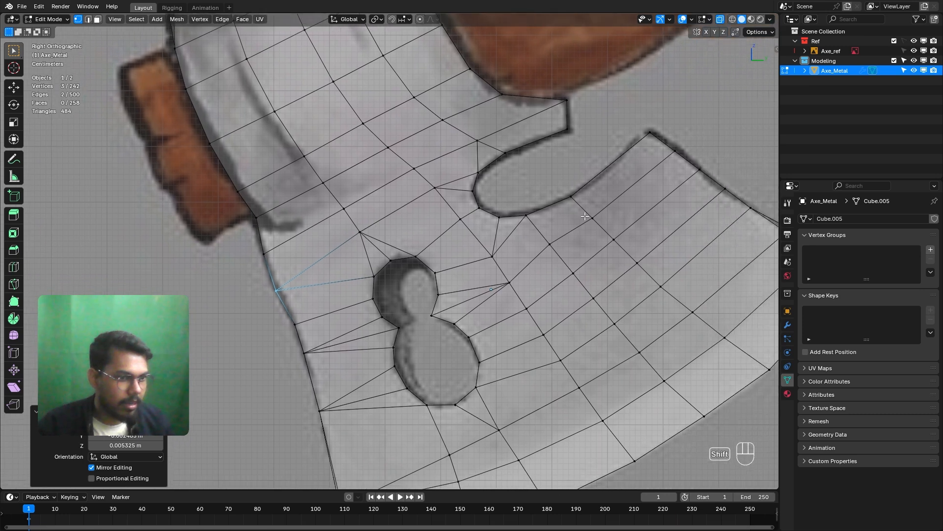
pyautogui.scroll(2, 520, 169)
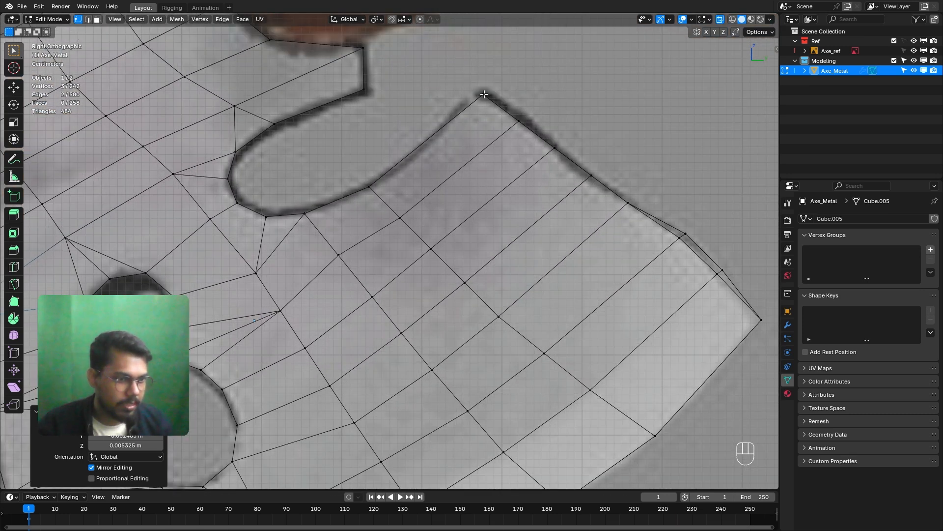
pyautogui.moveTo(511, 113); pyautogui.dragTo(421, 202, button='middle')
pyautogui.hotkey('alt', 'z')
pyautogui.press('2')
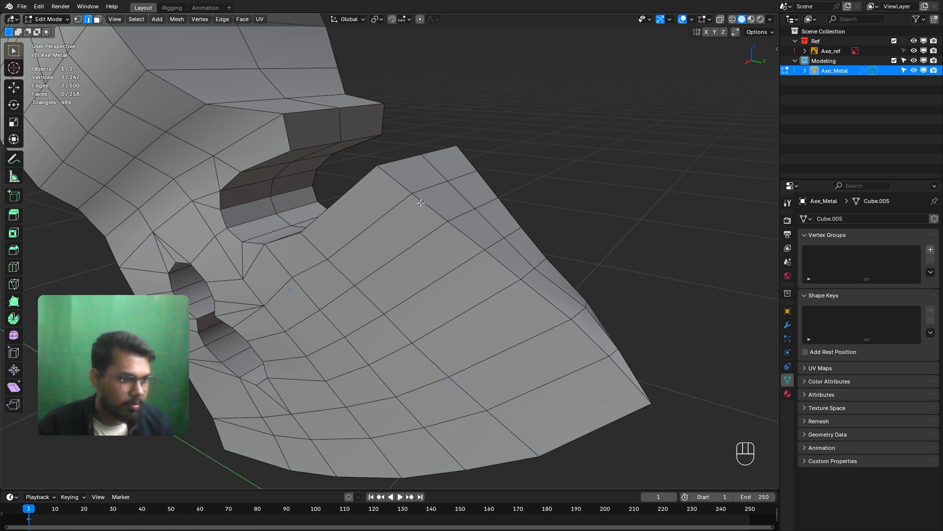
pyautogui.keyDown('shift'); pyautogui.click(448, 226); pyautogui.keyUp('shift')
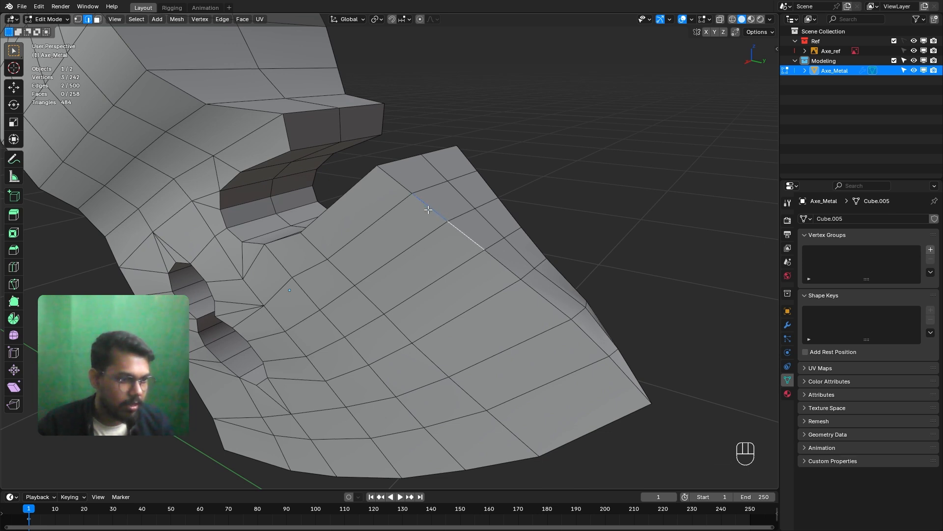
pyautogui.press('m')
pyautogui.click(449, 211)
pyautogui.click(461, 194)
pyautogui.keyDown('shift'); pyautogui.click(493, 227); pyautogui.keyUp('shift')
pyautogui.press('m')
pyautogui.click(494, 225)
# Merge the two matching edges on the opposite rim near the blade's upper tip at center.
pyautogui.moveTo(522, 209); pyautogui.dragTo(368, 218, button='middle')
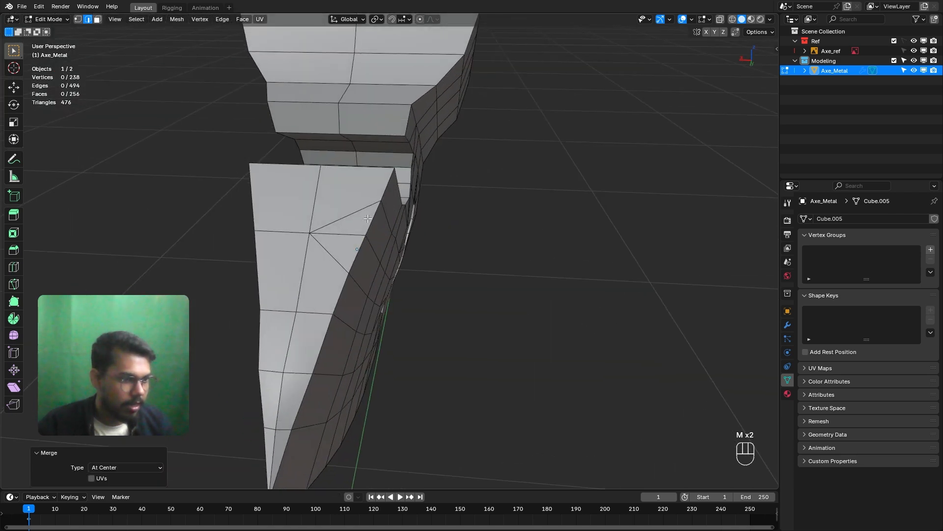
pyautogui.click(369, 219)
pyautogui.keyDown('shift'); pyautogui.click(357, 249); pyautogui.keyUp('shift')
pyautogui.press('m')
pyautogui.click(355, 246)
# Continue the edge reduction inward on the blade's right face, merging two adjacent edges at center on each of the next two loops.
pyautogui.moveTo(393, 257); pyautogui.dragTo(421, 237, button='middle')
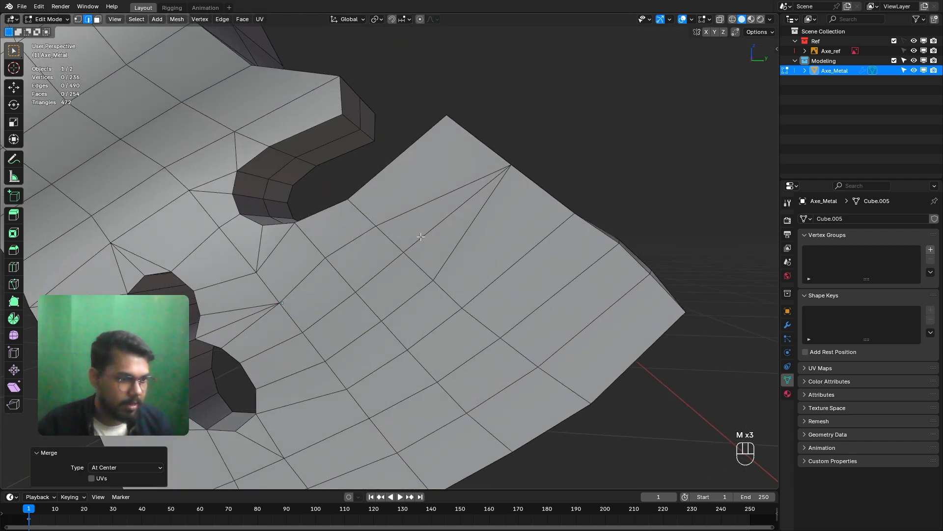
pyautogui.click(391, 239)
pyautogui.keyDown('shift'); pyautogui.click(413, 265); pyautogui.keyUp('shift')
pyautogui.press('m')
pyautogui.click(411, 263)
pyautogui.keyDown('shift'); pyautogui.moveTo(411, 263); pyautogui.dragTo(447, 254, button='middle'); pyautogui.keyUp('shift')
pyautogui.click(414, 227)
pyautogui.keyDown('shift'); pyautogui.click(431, 256); pyautogui.keyUp('shift')
pyautogui.press('m')
pyautogui.click(432, 255)
# Try merging edges at center on the loop beside the hole, first two together and then one, and undo each merge.
pyautogui.click(395, 263)
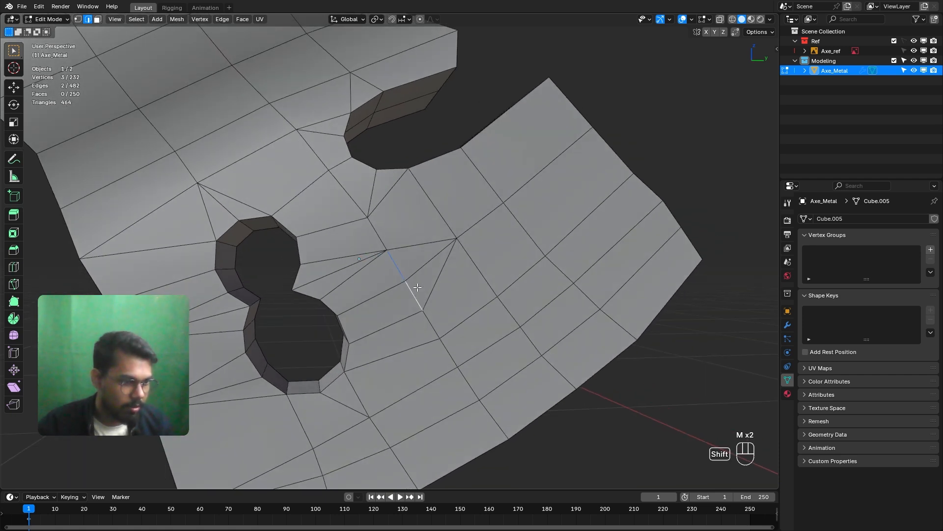
pyautogui.keyDown('shift'); pyautogui.click(413, 294); pyautogui.keyUp('shift')
pyautogui.press('m')
pyautogui.click(418, 280)
pyautogui.moveTo(418, 280)
pyautogui.mouseDown(button='middle')
pyautogui.moveTo(429, 280)
pyautogui.moveTo(424, 268)
pyautogui.mouseUp(button='middle')
pyautogui.scroll(3, 425, 265)
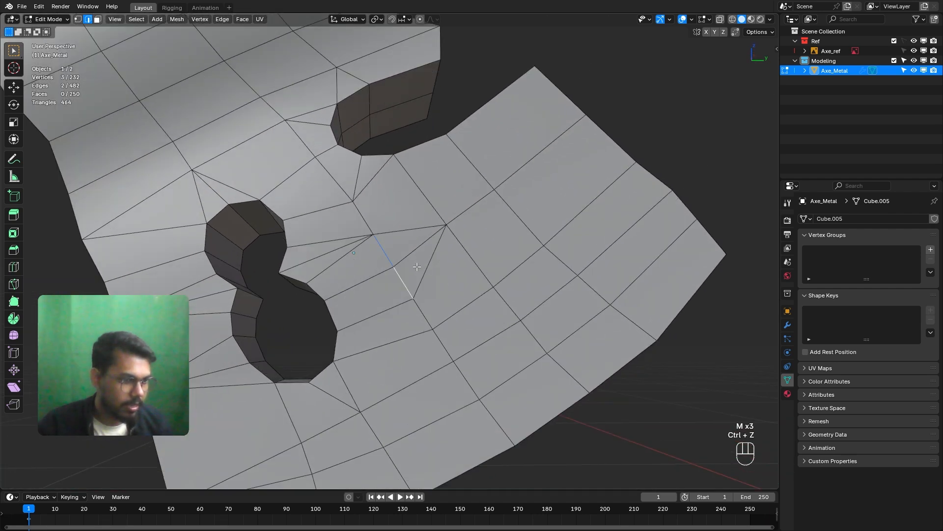
pyautogui.hotkey('ctrl', 'z')
pyautogui.moveTo(415, 263); pyautogui.dragTo(412, 262, button='middle')
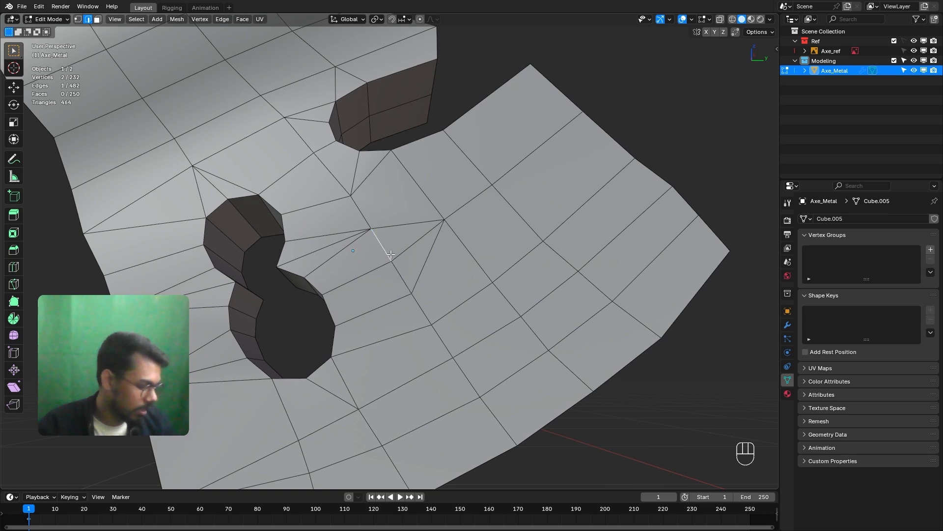
pyautogui.press('m')
pyautogui.click(391, 254)
pyautogui.moveTo(398, 270); pyautogui.dragTo(404, 272, button='middle')
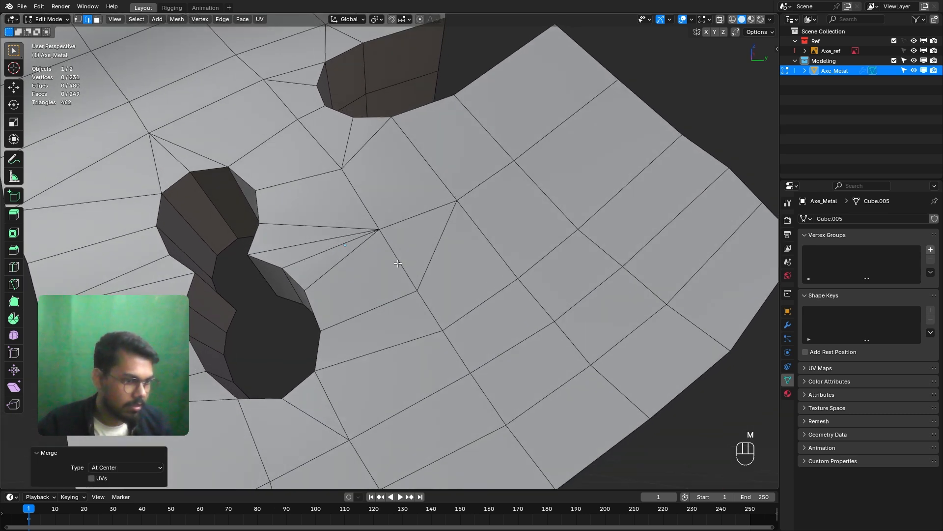
pyautogui.scroll(2, 406, 273)
pyautogui.hotkey('ctrl', 'z')
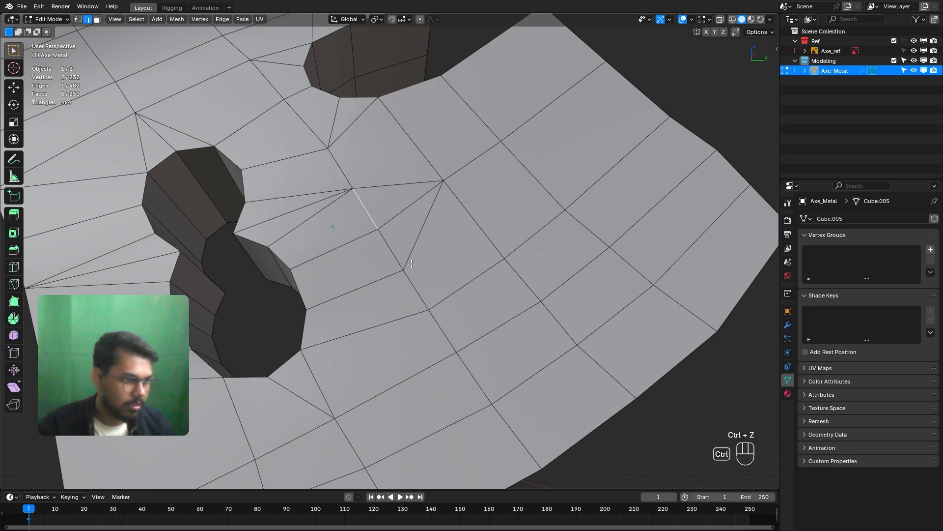
pyautogui.moveTo(408, 261)
pyautogui.mouseDown(button='middle')
pyautogui.moveTo(435, 257)
pyautogui.moveTo(347, 252)
pyautogui.moveTo(401, 251)
pyautogui.mouseUp(button='middle')
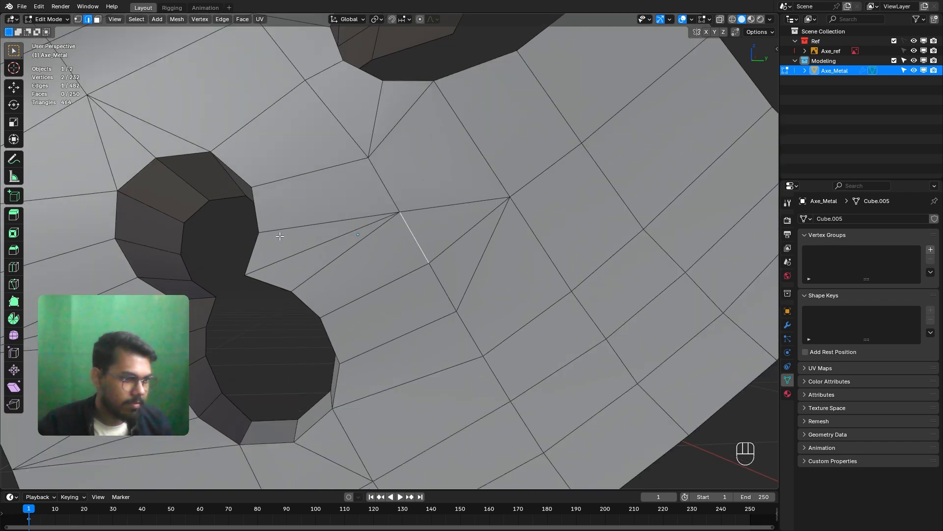
# Connect the hole-rim vertex to the loop vertex below the notch with a new edge on both faces of the blade.
pyautogui.press('Tab')
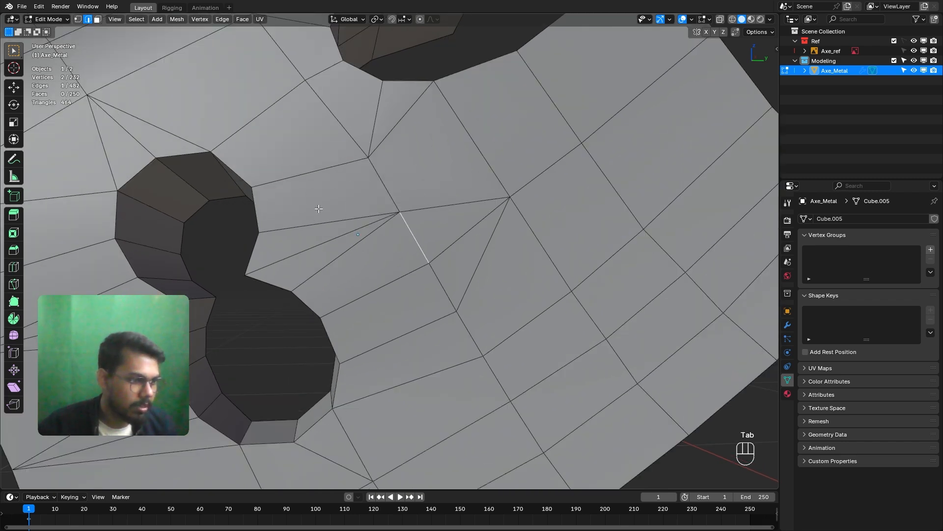
pyautogui.click(78, 21)
pyautogui.moveTo(344, 246)
pyautogui.mouseDown(button='middle')
pyautogui.moveTo(354, 243)
pyautogui.moveTo(339, 243)
pyautogui.mouseUp(button='middle')
pyautogui.click(344, 235)
pyautogui.keyDown('shift'); pyautogui.click(434, 165); pyautogui.keyUp('shift')
pyautogui.press('j')
pyautogui.moveTo(422, 197); pyautogui.dragTo(470, 229, button='middle')
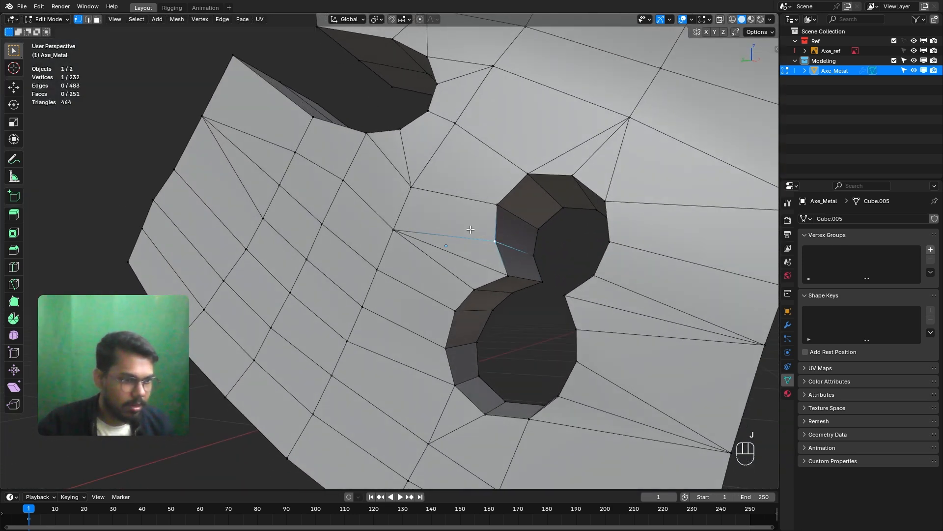
pyautogui.keyDown('shift'); pyautogui.click(417, 193); pyautogui.keyUp('shift')
pyautogui.press('m')
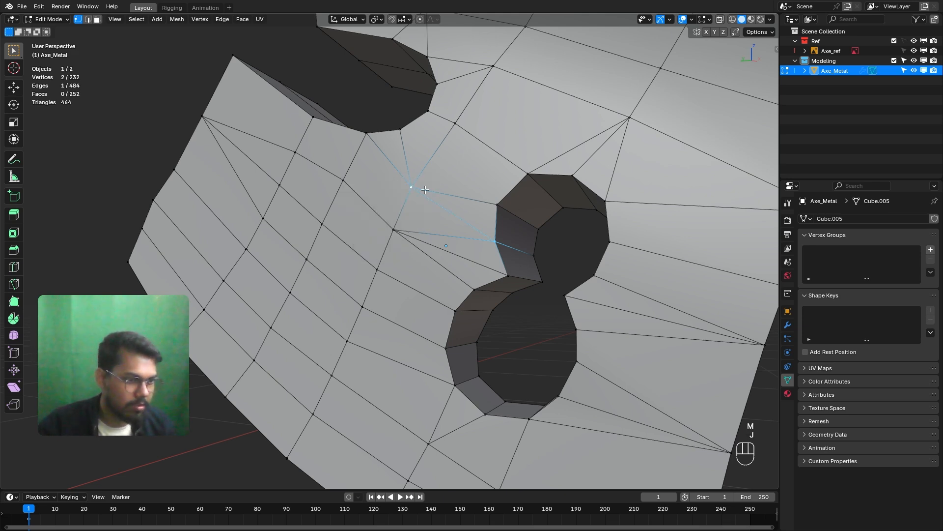
# Dissolve the redundant edge running from the connected hole-rim vertex to the neighbouring loop vertex on both faces.
pyautogui.moveTo(481, 176); pyautogui.dragTo(523, 226, button='middle')
pyautogui.moveTo(539, 234); pyautogui.dragTo(348, 255, button='middle')
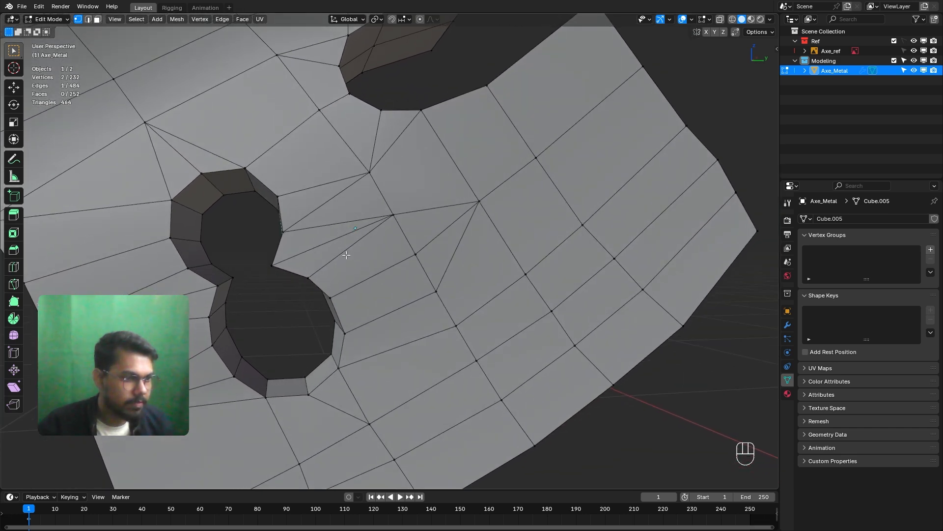
pyautogui.moveTo(335, 212); pyautogui.dragTo(384, 207, button='middle')
pyautogui.press('Tab')
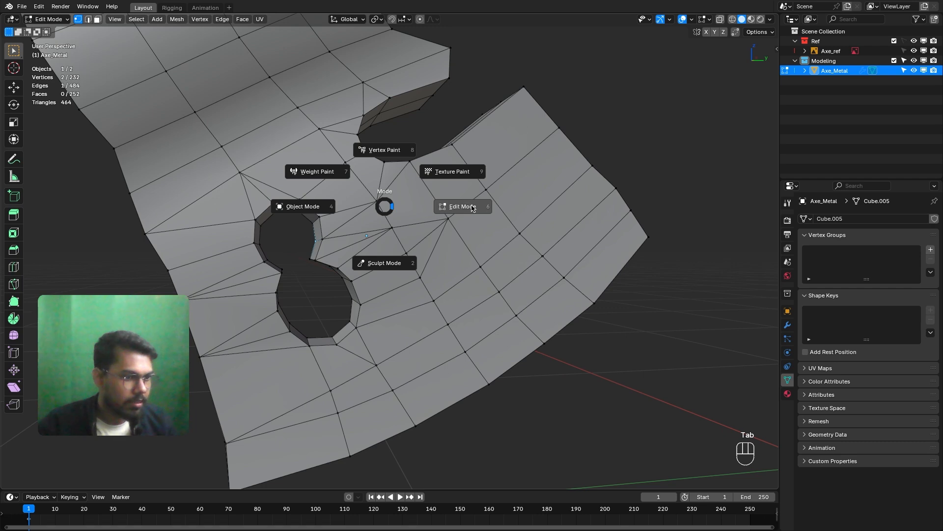
pyautogui.click(472, 207)
pyautogui.scroll(3, 381, 231)
pyautogui.click(88, 19)
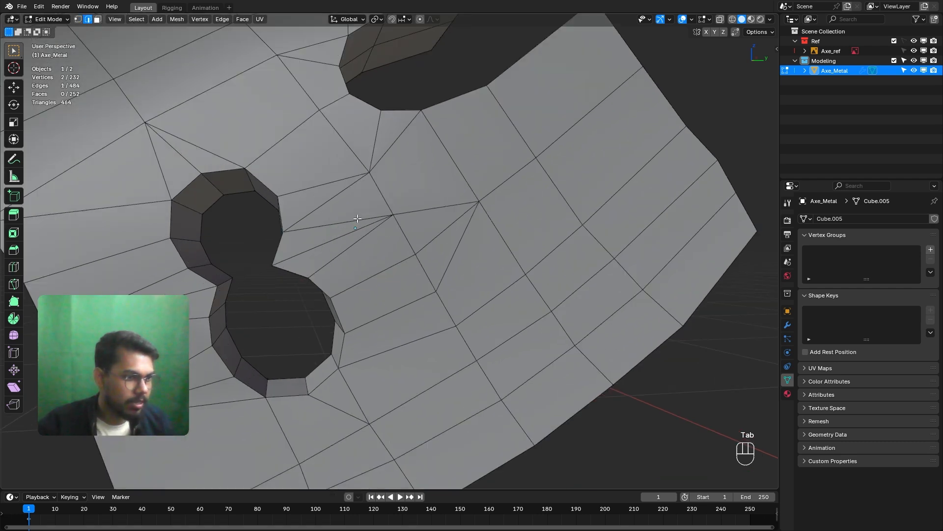
pyautogui.click(358, 221)
pyautogui.scroll(-1, 358, 221)
pyautogui.moveTo(315, 231); pyautogui.dragTo(424, 224, button='middle')
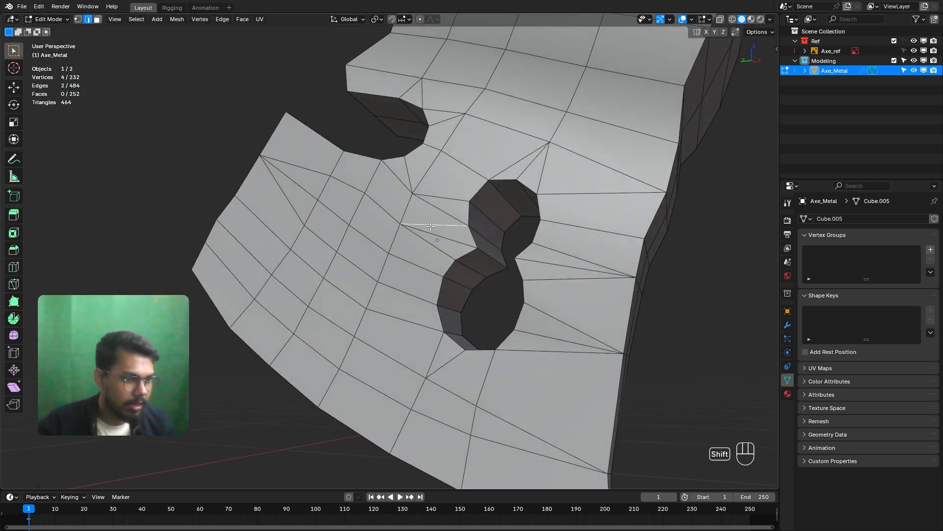
pyautogui.scroll(2, 429, 224)
pyautogui.press('x')
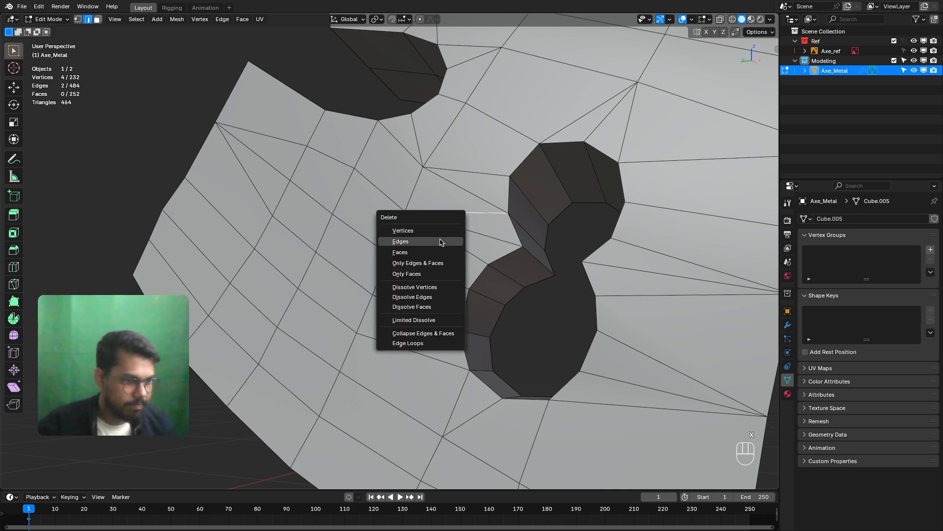
pyautogui.click(438, 297)
# Merge the short edge at center on the loop beside the hole, on the blade's right face.
pyautogui.moveTo(535, 257); pyautogui.dragTo(362, 269, button='middle')
pyautogui.press('KP_3')
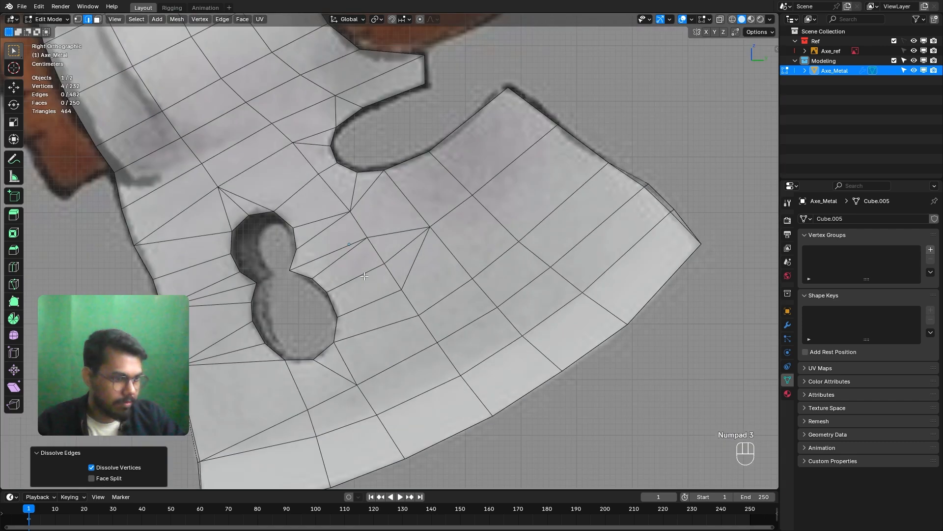
pyautogui.scroll(4, 345, 207)
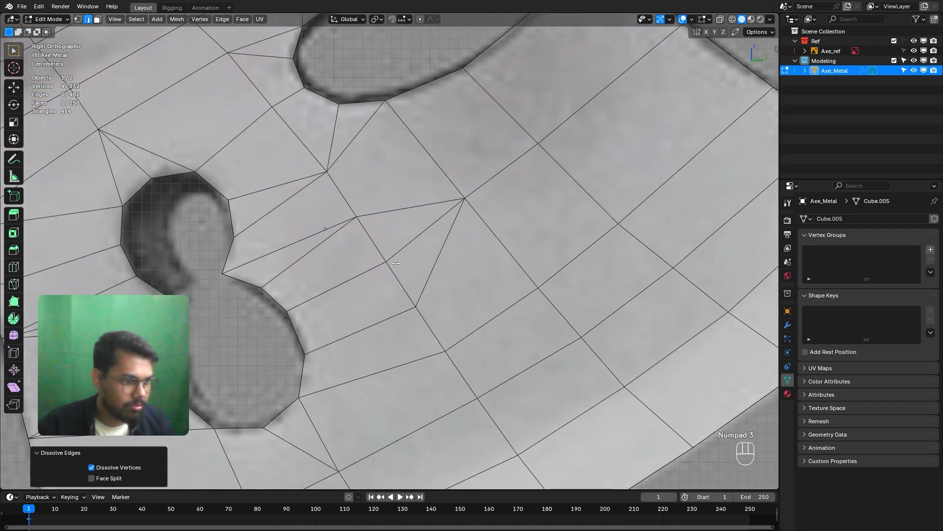
pyautogui.click(400, 281)
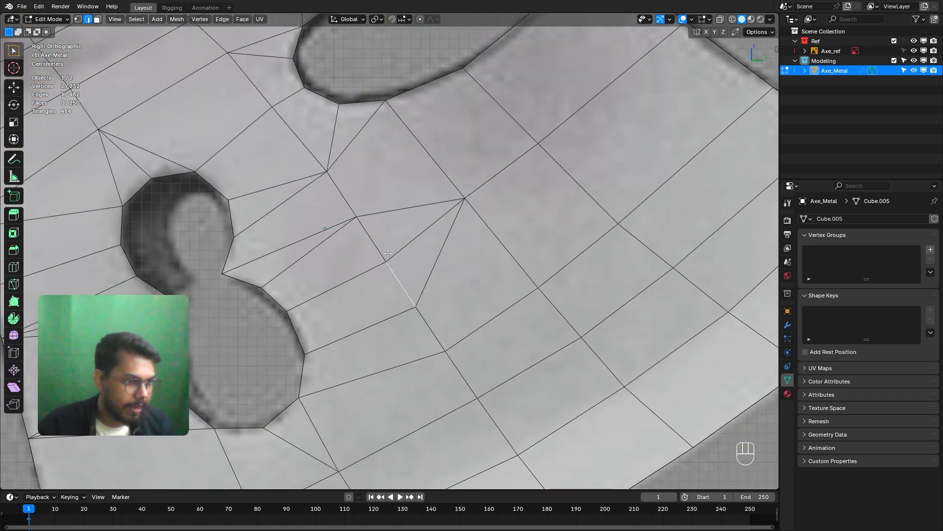
pyautogui.press('m')
pyautogui.click(390, 262)
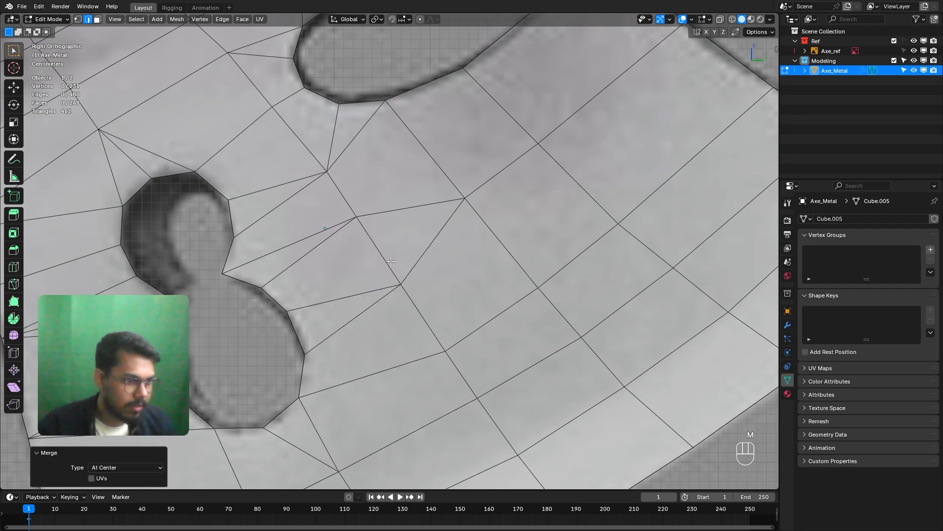
# Merge the matching short loop edge beside the hole at center on the blade's opposite face.
pyautogui.scroll(-5, 374, 220)
pyautogui.moveTo(373, 220); pyautogui.dragTo(421, 273, button='middle')
pyautogui.click(385, 273)
pyautogui.press('m')
pyautogui.click(386, 273)
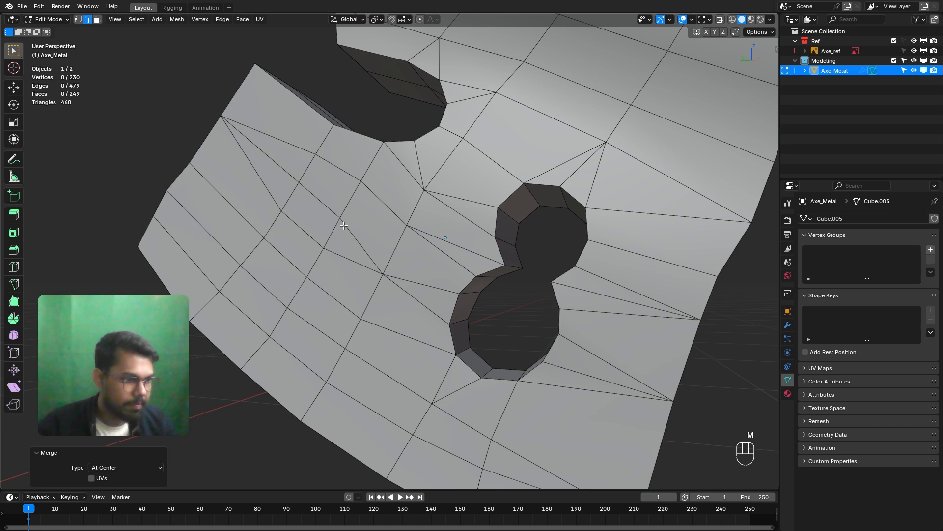
# On the opposite face, merge two adjacent edges at center on each of the next two loops toward the upper tip.
pyautogui.click(331, 236)
pyautogui.press('m')
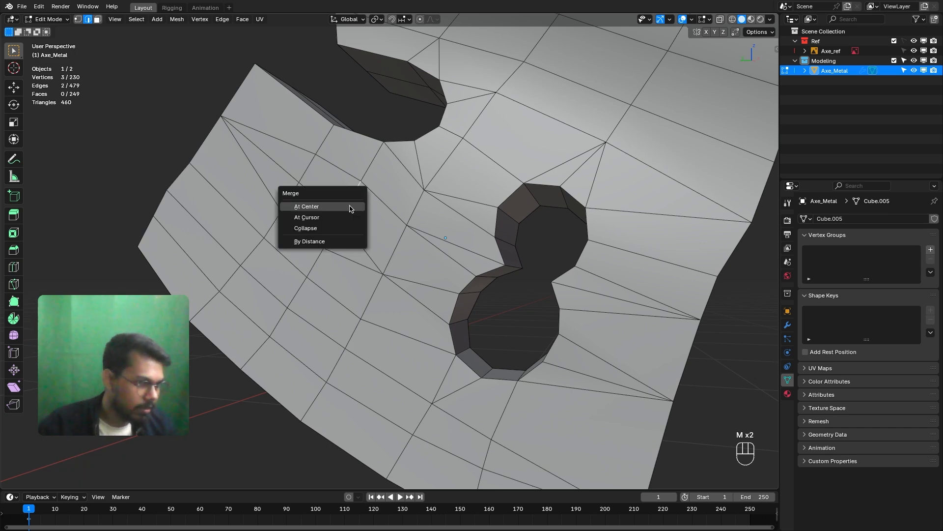
pyautogui.click(303, 190)
pyautogui.click(303, 190)
pyautogui.press('m')
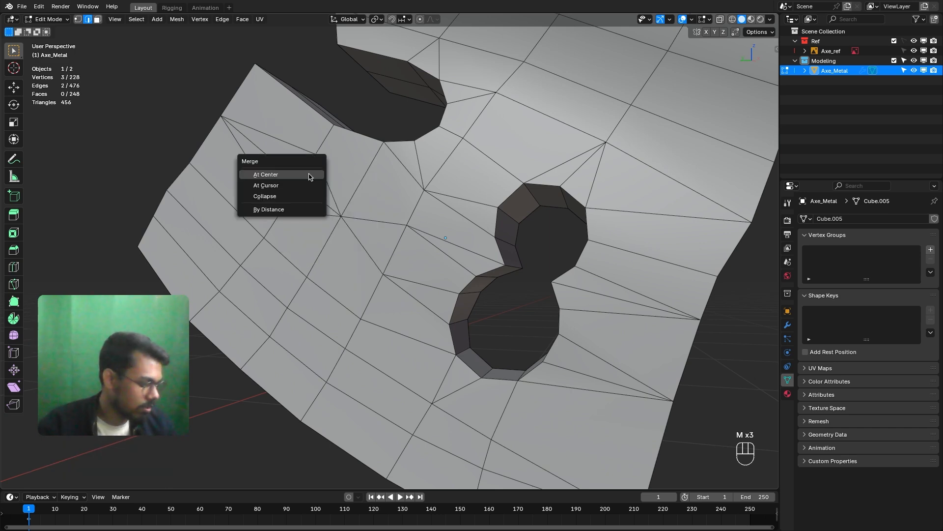
pyautogui.click(311, 175)
# In the right view, merge three neighbouring edges across one strip of the blade's right face, each at its center.
pyautogui.moveTo(321, 194); pyautogui.dragTo(105, 214, button='middle')
pyautogui.moveTo(229, 220); pyautogui.dragTo(305, 227, button='middle')
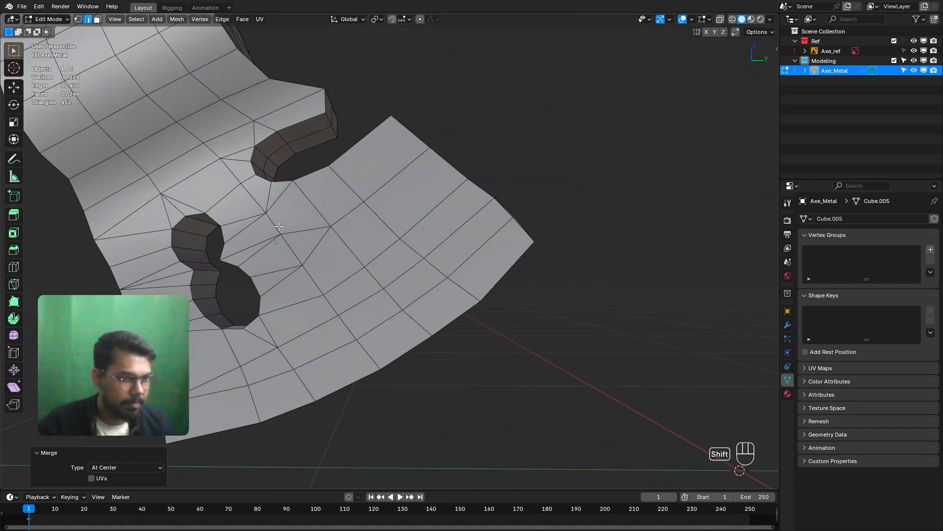
pyautogui.press('KP_3')
pyautogui.scroll(4, 440, 259)
pyautogui.keyDown('shift'); pyautogui.moveTo(444, 263); pyautogui.dragTo(406, 248, button='middle'); pyautogui.keyUp('shift')
pyautogui.scroll(-4, 455, 233)
pyautogui.scroll(5, 406, 248)
pyautogui.click(402, 237)
pyautogui.press('m')
pyautogui.click(402, 237)
pyautogui.click(344, 277)
pyautogui.press('m')
pyautogui.click(342, 274)
pyautogui.click(275, 308)
pyautogui.press('m')
pyautogui.click(273, 312)
# On the blade's opposite face, merge three neighbouring edges across the matching strip, each at its center.
pyautogui.moveTo(274, 312); pyautogui.dragTo(216, 280, button='middle')
pyautogui.click(329, 221)
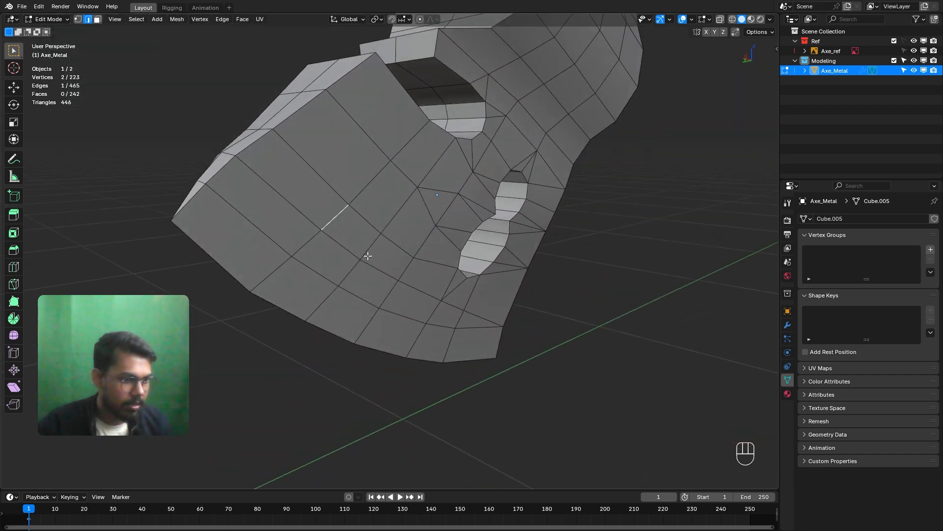
pyautogui.moveTo(367, 255); pyautogui.dragTo(354, 253, button='middle')
pyautogui.press('m')
pyautogui.click(347, 251)
pyautogui.click(366, 252)
pyautogui.press('m')
pyautogui.click(365, 252)
pyautogui.click(412, 271)
pyautogui.press('m')
pyautogui.click(413, 270)
pyautogui.moveTo(413, 270); pyautogui.dragTo(474, 186, button='middle')
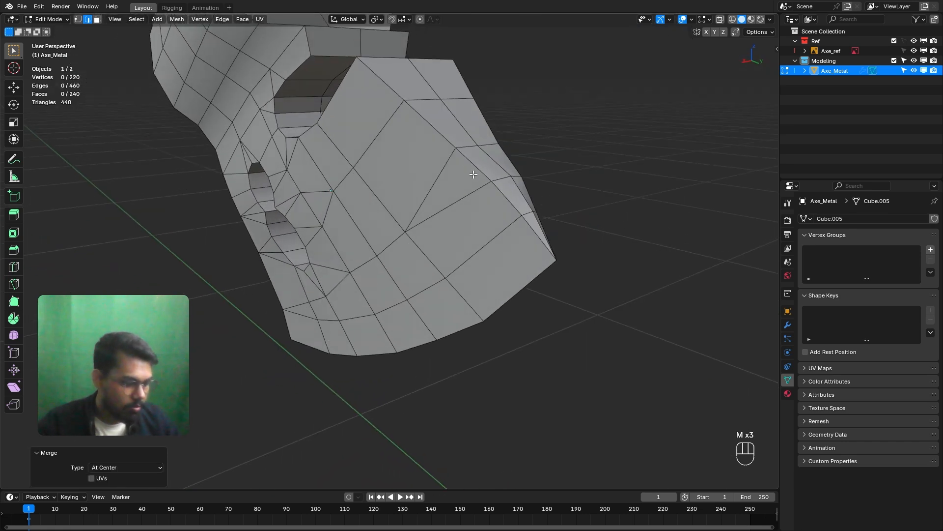
# In the right view with X-ray and vertex selection on, nudge two vertices of the loop parallel to the cutting edge to even its curve.
pyautogui.press('KP_3')
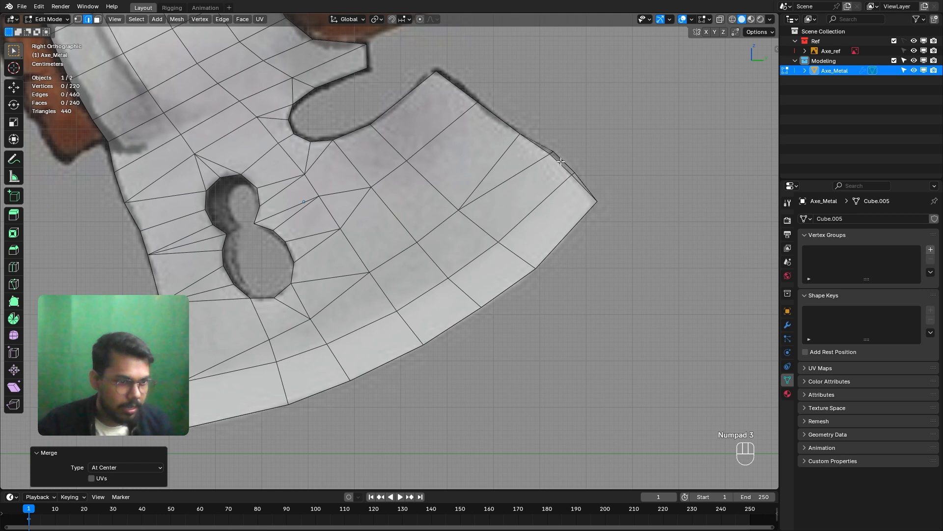
pyautogui.keyDown('shift'); pyautogui.scroll(-3, 500, 200); pyautogui.keyUp('shift')
pyautogui.moveTo(462, 254); pyautogui.dragTo(441, 232, button='middle')
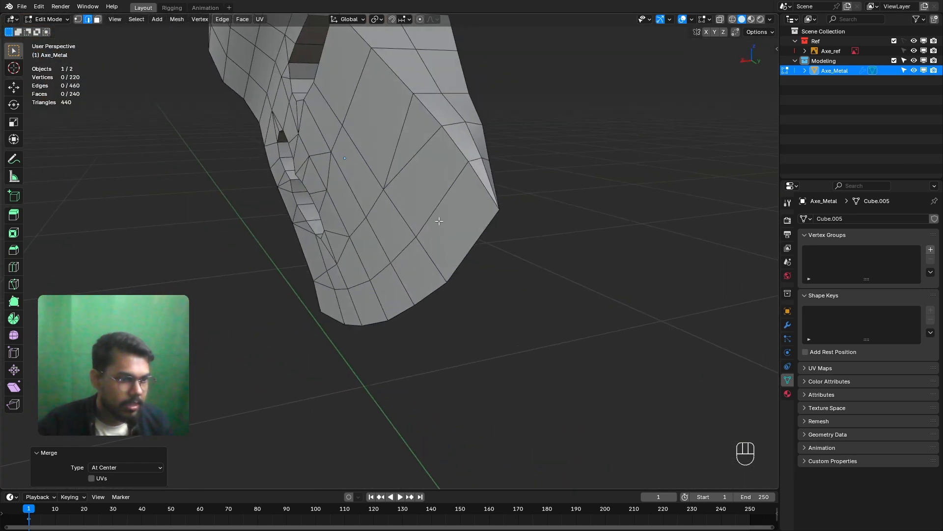
pyautogui.press('KP_3')
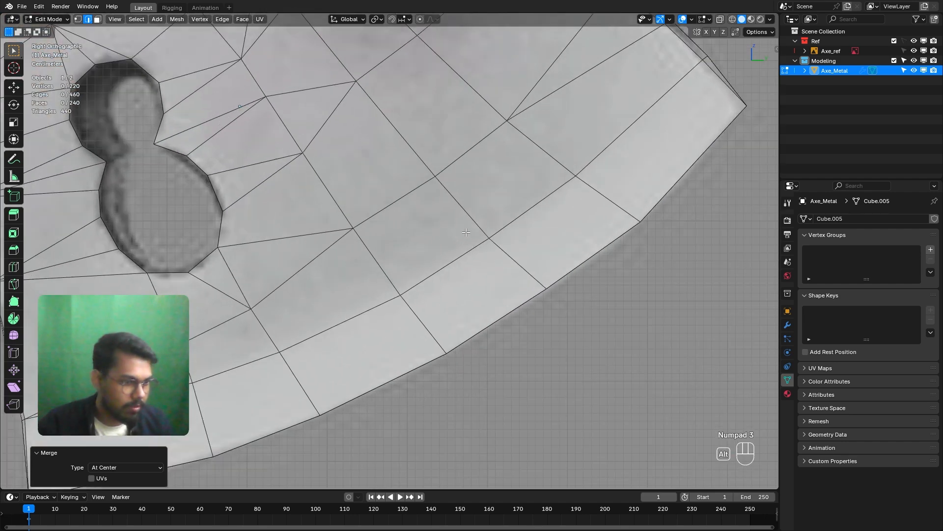
pyautogui.hotkey('alt', 'z')
pyautogui.press('Tab')
pyautogui.click(570, 234)
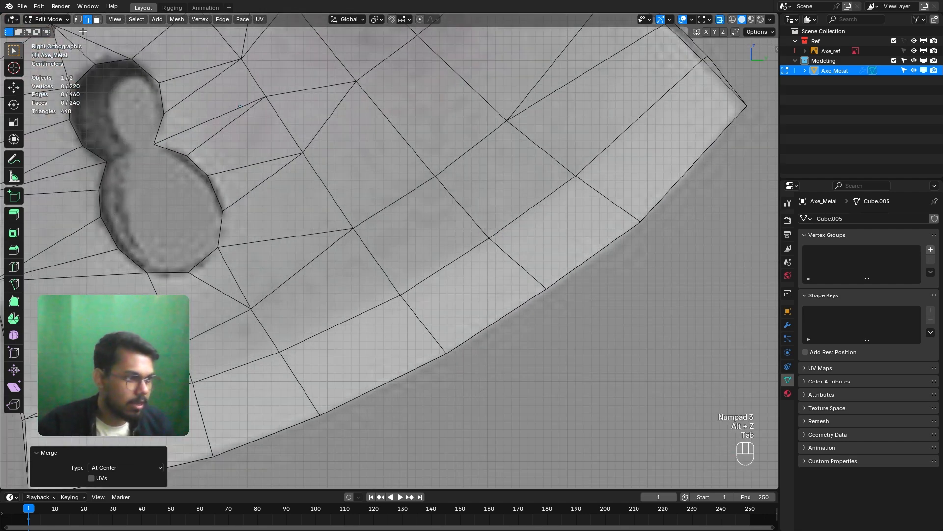
pyautogui.press('1')
pyautogui.keyDown('shift'); pyautogui.moveTo(394, 268); pyautogui.dragTo(441, 248, button='middle'); pyautogui.keyUp('shift')
pyautogui.scroll(4, 441, 248)
pyautogui.click(422, 266)
pyautogui.press('g')
pyautogui.click(418, 262)
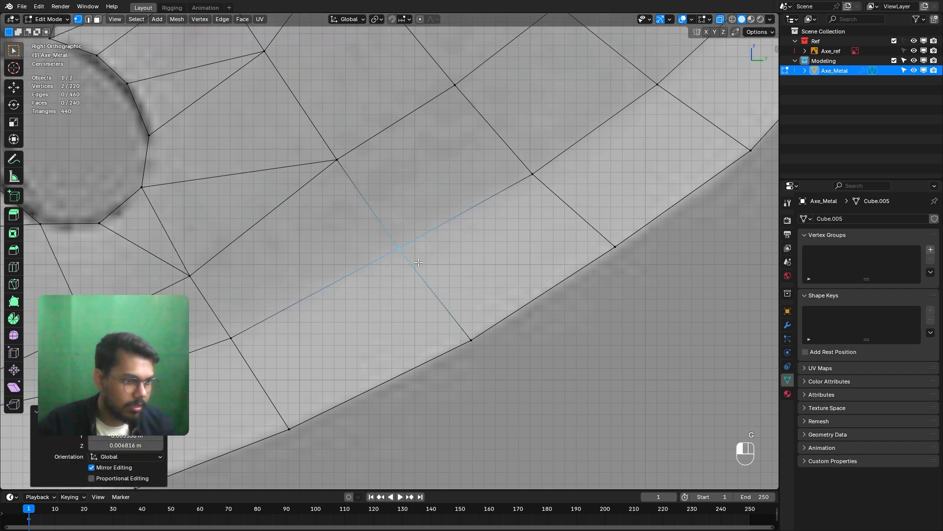
pyautogui.moveTo(204, 346); pyautogui.dragTo(206, 346)
pyautogui.press('g')
pyautogui.click(208, 346)
# Adjust the remaining vertices of the loop parallel to the cutting edge toward the upper tip, smoothing its line.
pyautogui.keyDown('shift'); pyautogui.moveTo(209, 346); pyautogui.dragTo(383, 278, button='middle'); pyautogui.keyUp('shift')
pyautogui.scroll(-2, 383, 279)
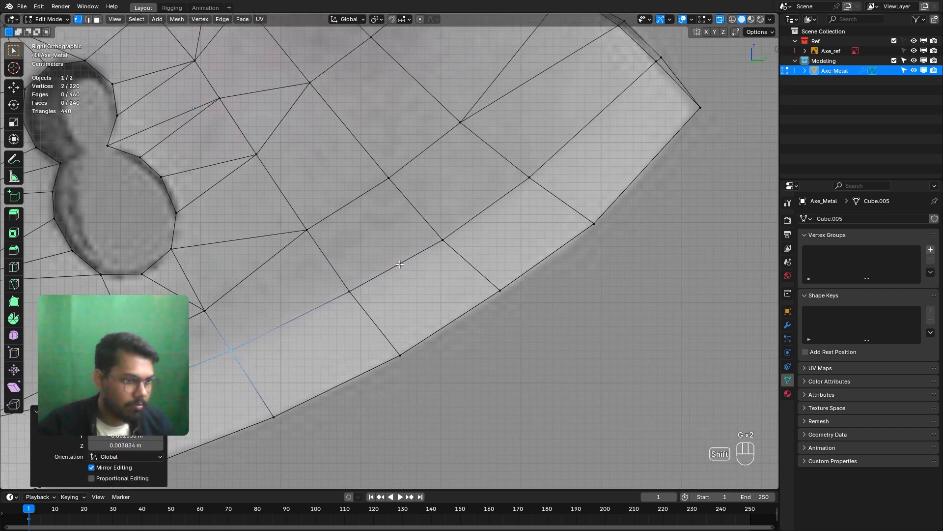
pyautogui.click(442, 241)
pyautogui.press('g')
pyautogui.click(433, 249)
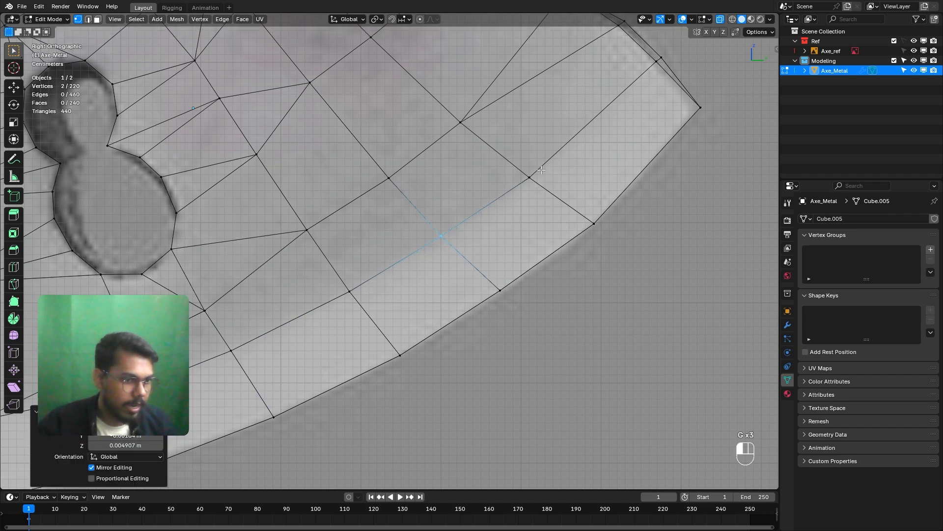
pyautogui.press('g')
pyautogui.click(522, 184)
pyautogui.press('g')
pyautogui.click(408, 254)
pyautogui.moveTo(333, 311); pyautogui.dragTo(332, 312)
pyautogui.press('g')
pyautogui.click(336, 309)
# Reposition two vertices on the next loop inward from the cutting-edge strip to even out the blade's grid.
pyautogui.keyDown('shift'); pyautogui.moveTo(403, 160); pyautogui.dragTo(473, 237, button='middle'); pyautogui.keyUp('shift')
pyautogui.click(461, 265)
pyautogui.press('g')
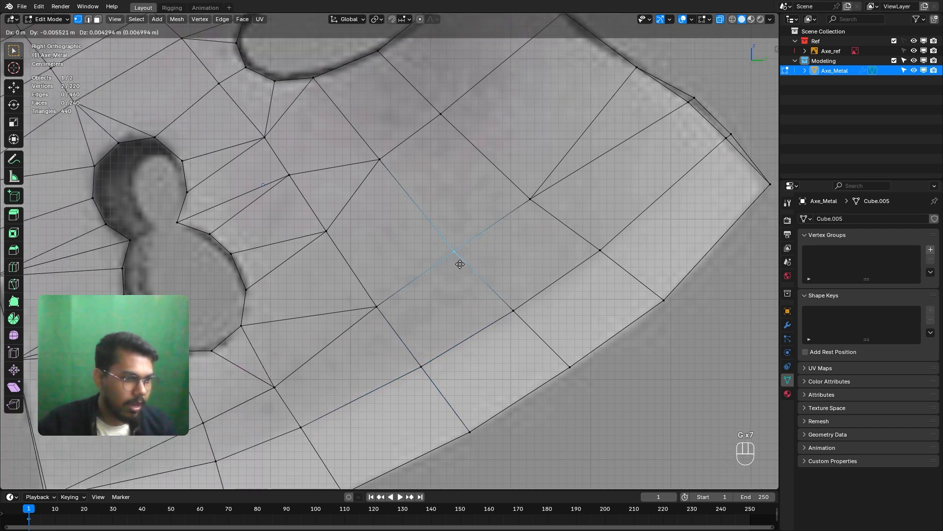
pyautogui.click(459, 264)
pyautogui.press('g')
pyautogui.click(462, 266)
pyautogui.click(377, 308)
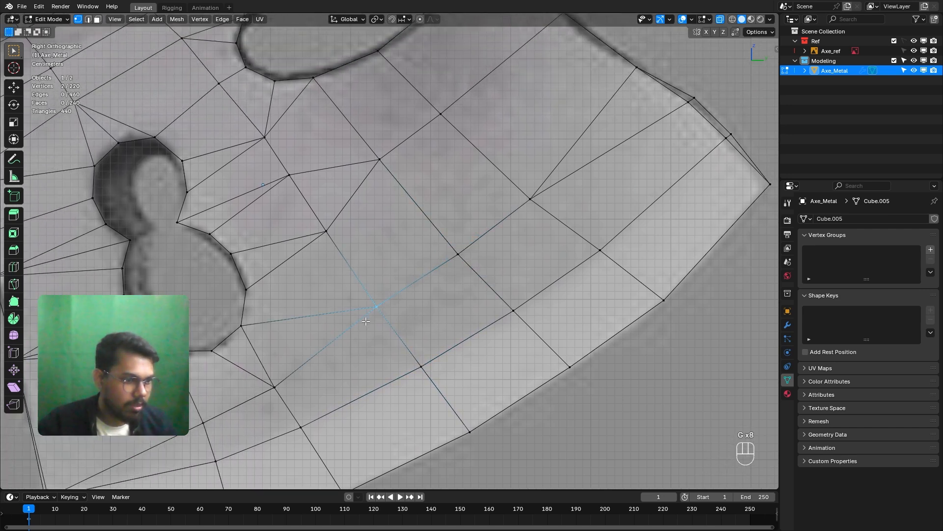
pyautogui.press('g')
pyautogui.click(385, 323)
# Slide the vertices on the loop beside the hole, below the notch, into more even spacing.
pyautogui.keyDown('shift'); pyautogui.moveTo(426, 227); pyautogui.dragTo(485, 316, button='middle'); pyautogui.keyUp('shift')
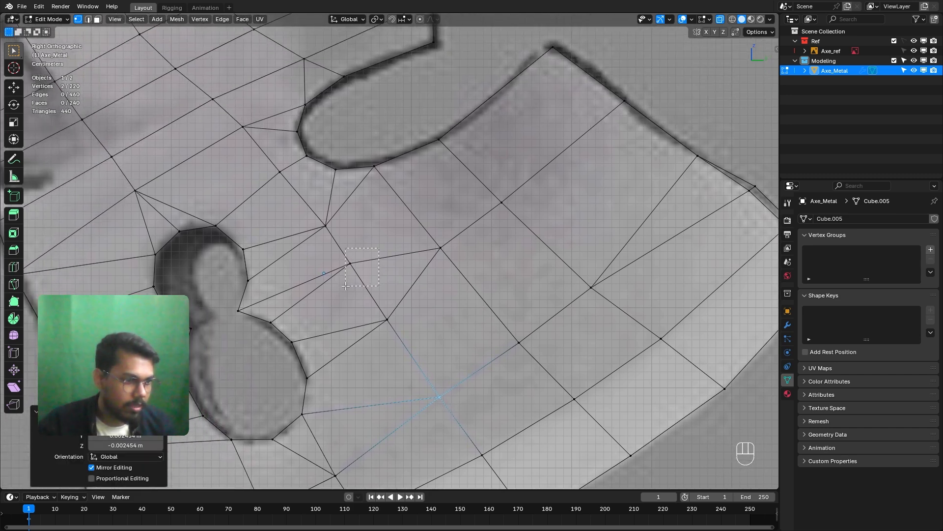
pyautogui.moveTo(346, 285); pyautogui.dragTo(346, 286)
pyautogui.press('g')
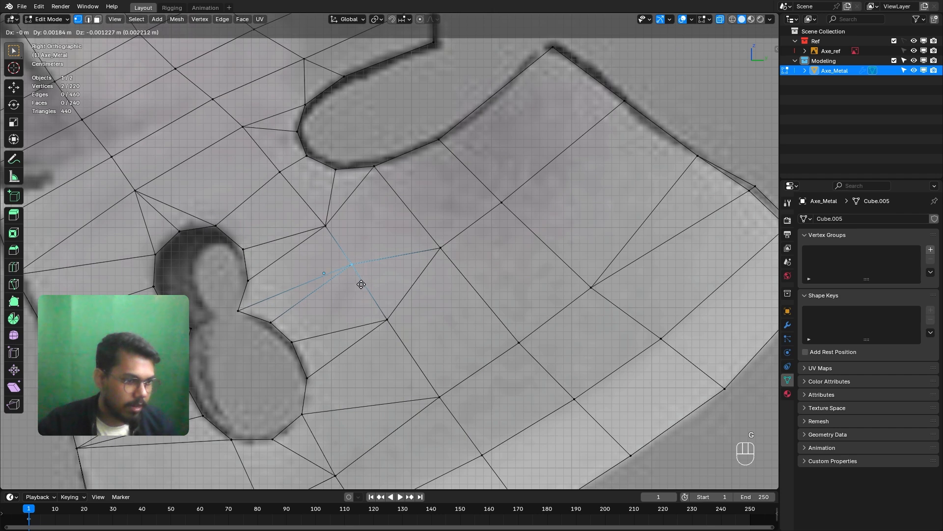
pyautogui.click(361, 284)
pyautogui.click(300, 236)
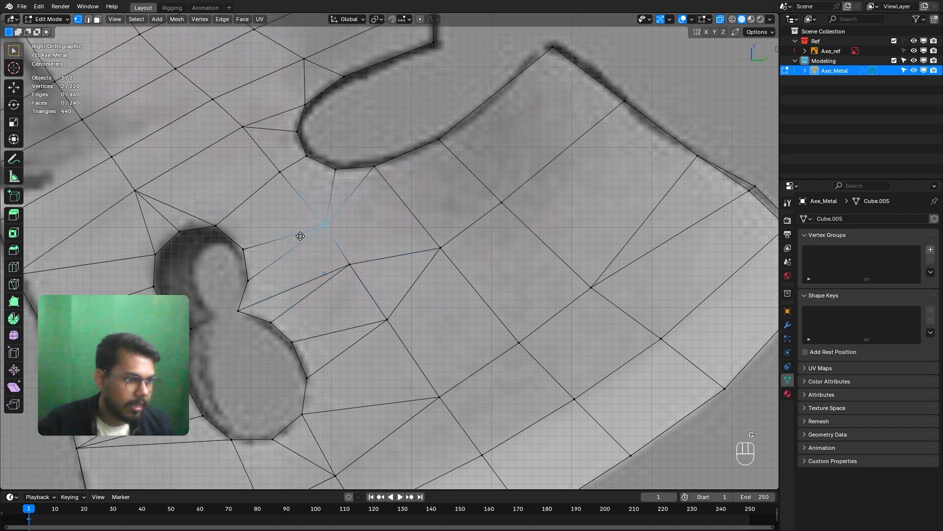
pyautogui.press('g')
pyautogui.press('g')
pyautogui.click(351, 318)
# Shift two vertices on the edge line running from the notch toward the cutting edge in the blade's upper part.
pyautogui.click(506, 198)
pyautogui.press('g')
pyautogui.click(490, 213)
pyautogui.click(584, 293)
pyautogui.press('g')
pyautogui.click(571, 300)
# Fine-tune three vertices in the middle of the blade between the notch and the cutting edge for more regular quads.
pyautogui.keyDown('shift'); pyautogui.moveTo(573, 300); pyautogui.dragTo(539, 279, button='middle'); pyautogui.keyUp('shift')
pyautogui.click(462, 333)
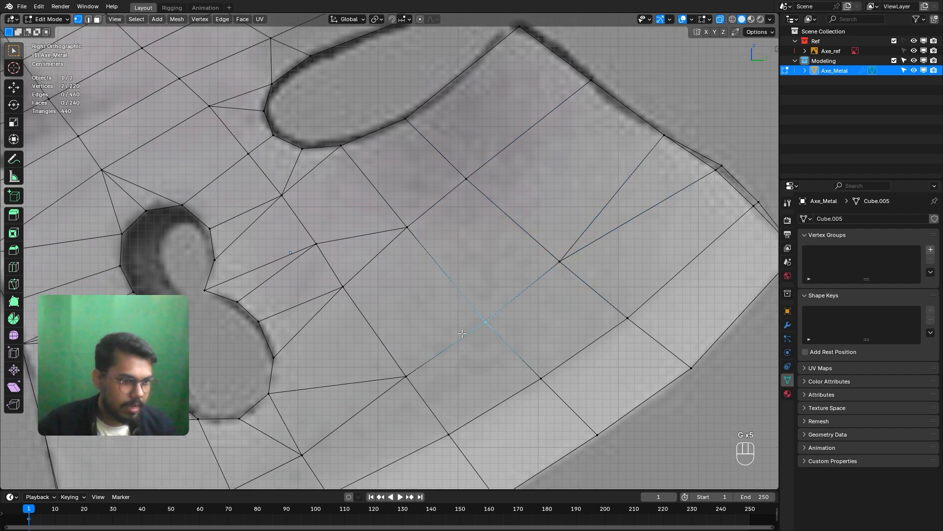
pyautogui.press('g')
pyautogui.click(463, 331)
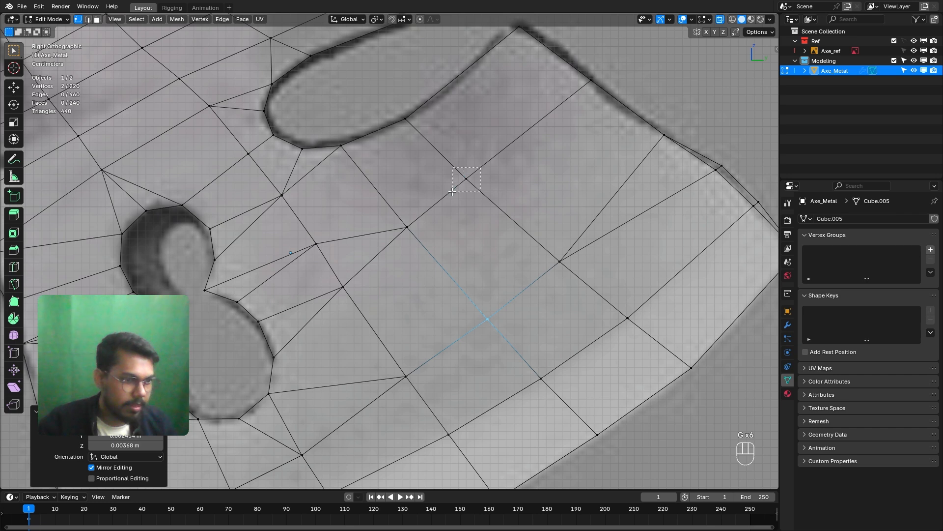
pyautogui.click(453, 190)
pyautogui.press('g')
pyautogui.click(474, 196)
pyautogui.click(398, 239)
pyautogui.press('g')
pyautogui.click(410, 236)
# Nudge two vertices on the inner loop between the hole and the cutting-edge strip to straighten the edge flow.
pyautogui.scroll(-3, 418, 270)
pyautogui.keyDown('shift'); pyautogui.moveTo(418, 270); pyautogui.dragTo(487, 244, button='middle'); pyautogui.keyUp('shift')
pyautogui.scroll(2, 477, 275)
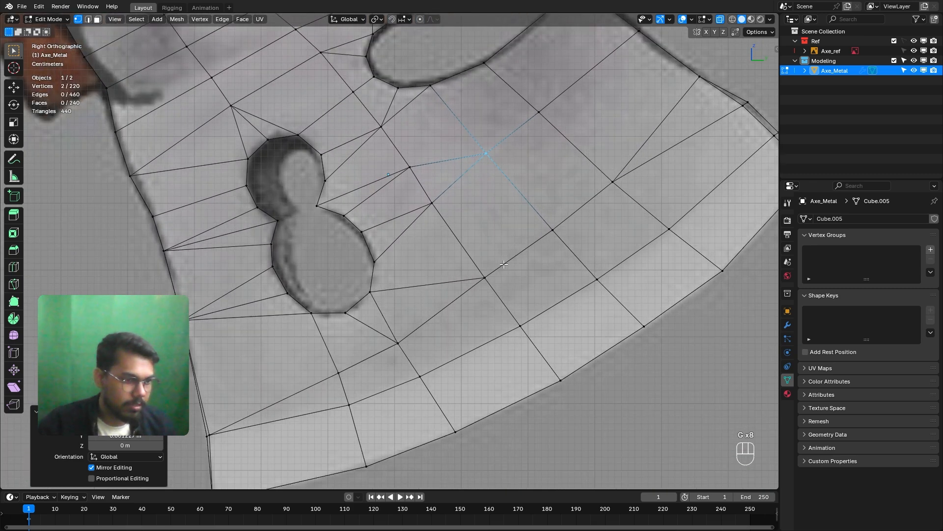
pyautogui.press('g')
pyautogui.click(489, 297)
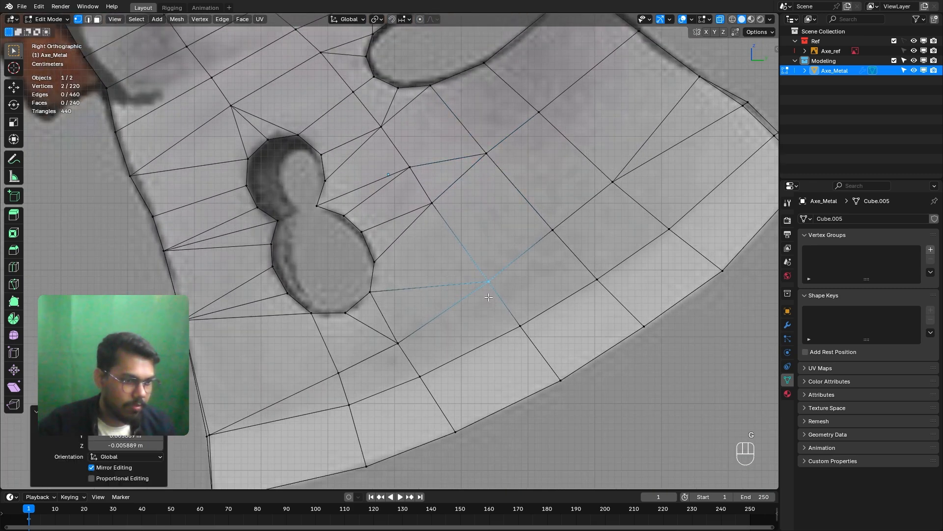
pyautogui.click(548, 243)
pyautogui.scroll(-1, 549, 242)
pyautogui.press('g')
pyautogui.click(549, 242)
# Turn off X-ray and return the axe head to Object Mode.
pyautogui.scroll(-2, 541, 241)
pyautogui.keyDown('shift'); pyautogui.moveTo(498, 210); pyautogui.dragTo(423, 290, button='middle'); pyautogui.keyUp('shift')
pyautogui.scroll(-3, 476, 276)
pyautogui.hotkey('alt', 'z')
pyautogui.scroll(-2, 445, 289)
pyautogui.press('Tab')
pyautogui.click(344, 290)
pyautogui.moveTo(348, 293)
pyautogui.mouseDown(button='middle')
pyautogui.moveTo(249, 297)
pyautogui.moveTo(344, 290)
pyautogui.mouseUp(button='middle')
# Hide the wireframe overlay temporarily and inspect the axe head's shading and silhouette against the reference.
pyautogui.click(708, 20)
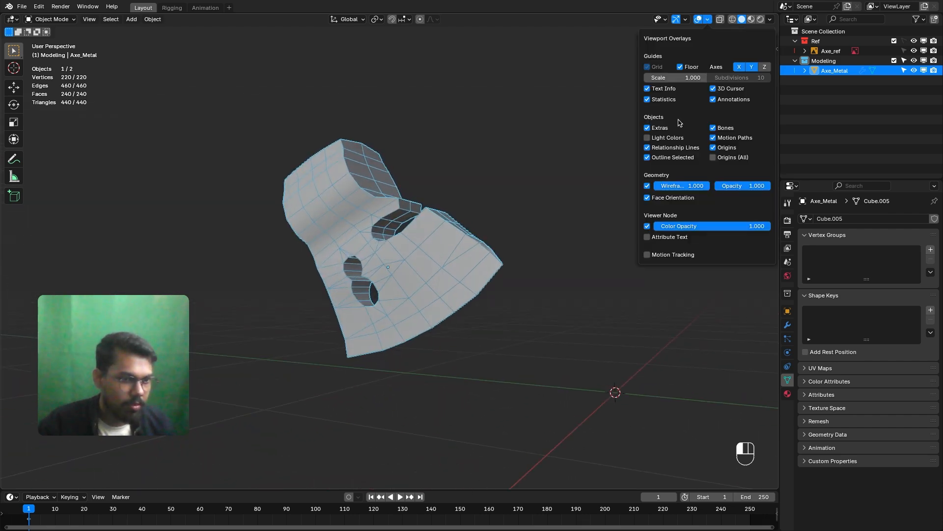
pyautogui.click(647, 187)
pyautogui.moveTo(480, 226); pyautogui.dragTo(455, 249, button='middle')
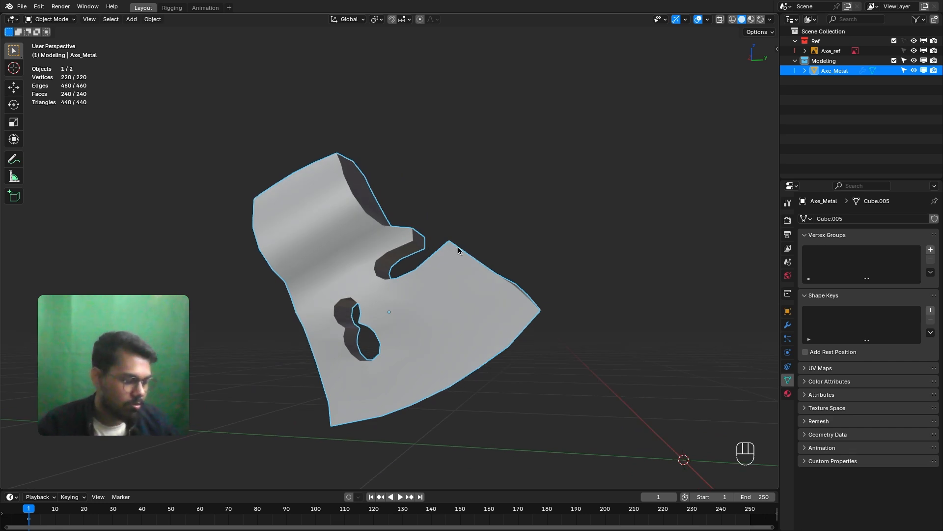
pyautogui.press('KP_3')
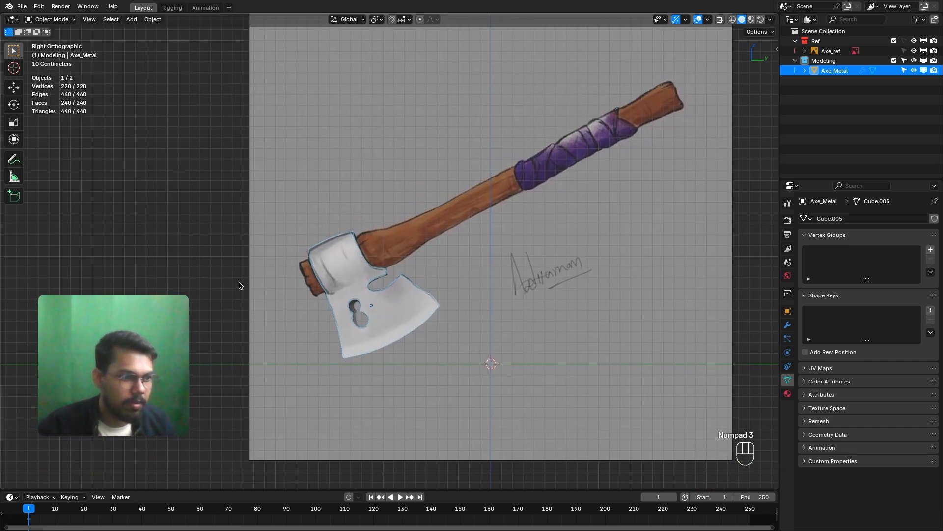
pyautogui.moveTo(392, 254); pyautogui.dragTo(454, 205, button='middle')
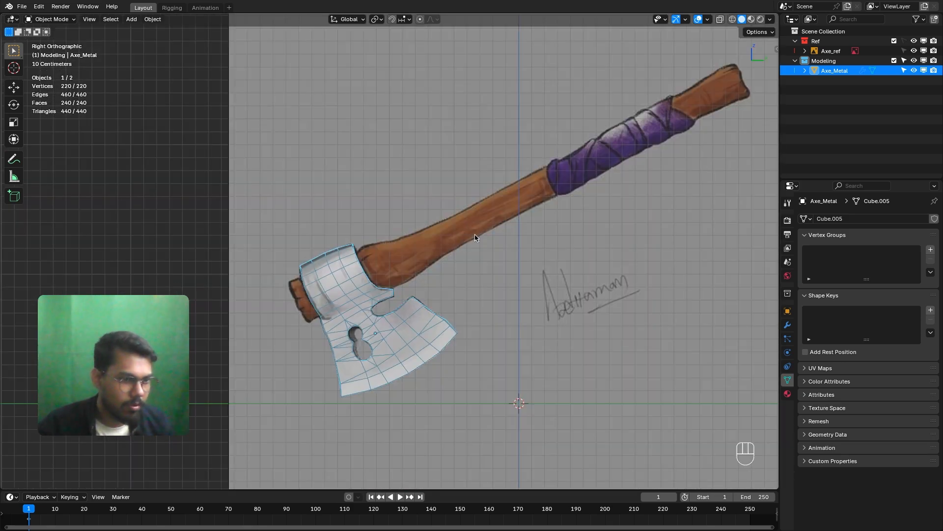
pyautogui.moveTo(475, 236); pyautogui.dragTo(348, 285, button='middle')
pyautogui.scroll(3, 393, 262)
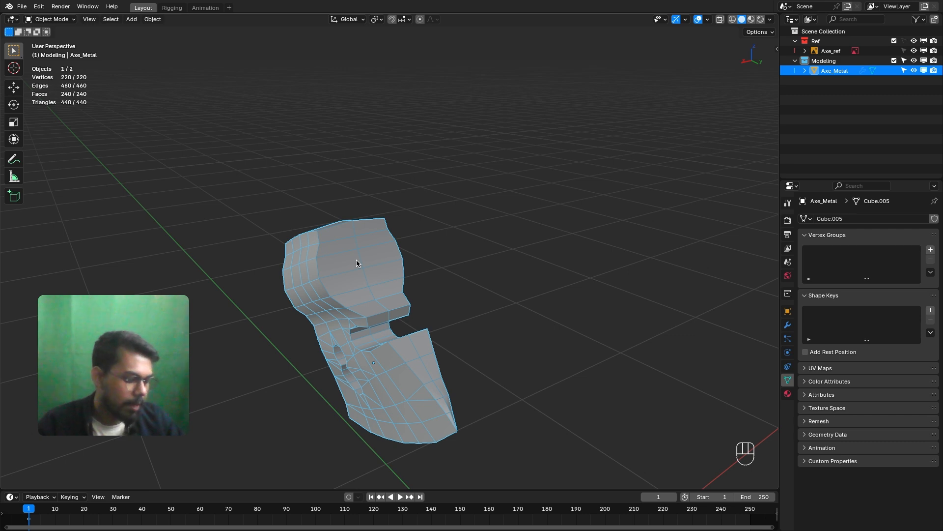
pyautogui.press('KP_3')
pyautogui.scroll(-3, 439, 264)
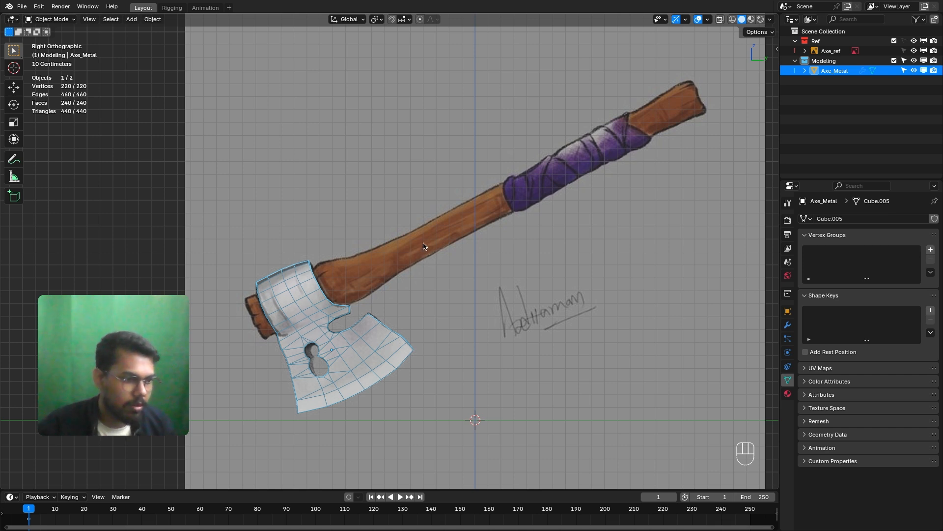
pyautogui.keyDown('shift'); pyautogui.moveTo(352, 268); pyautogui.dragTo(345, 274, button='middle'); pyautogui.keyUp('shift')
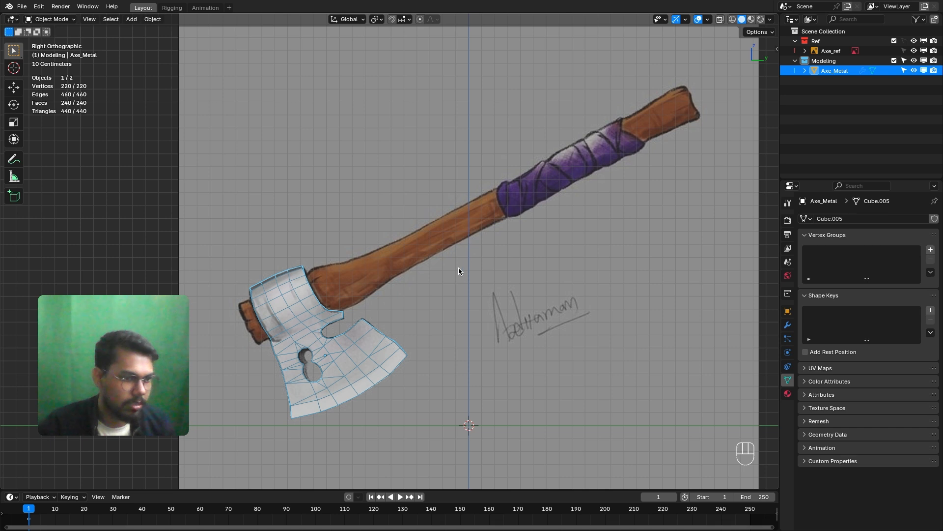
pyautogui.keyDown('shift'); pyautogui.moveTo(459, 270); pyautogui.dragTo(491, 249, button='middle'); pyautogui.keyUp('shift')
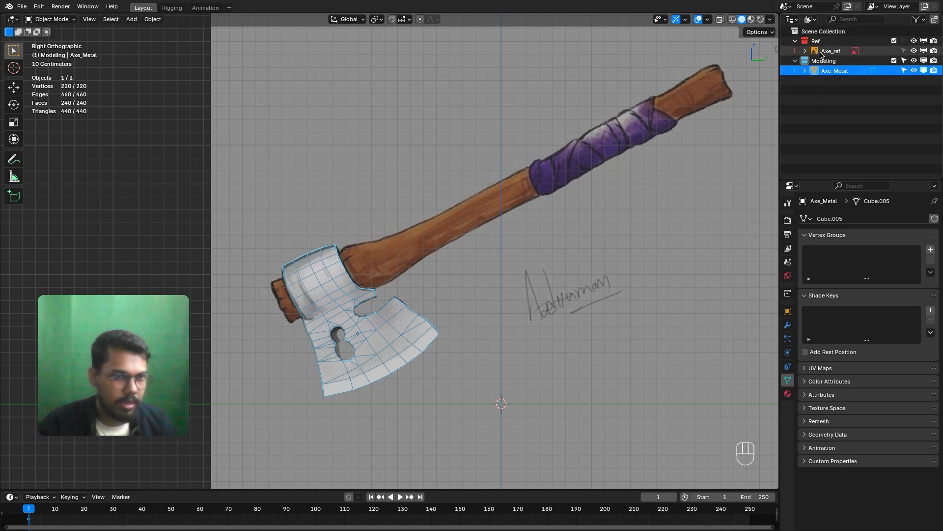
# Collapse the Ref collection and add a cylinder mesh with 16 vertices.
pyautogui.click(795, 41)
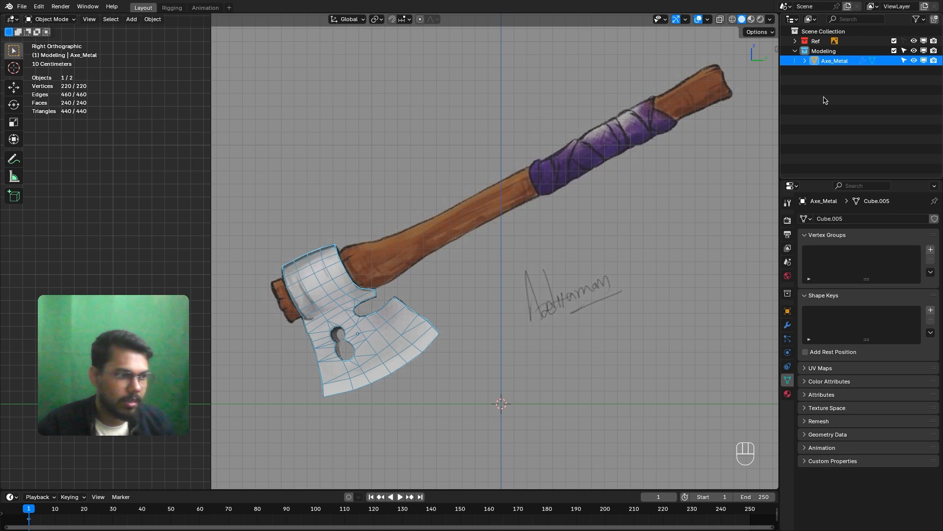
pyautogui.keyDown('shift'); pyautogui.moveTo(634, 204); pyautogui.dragTo(547, 226, button='middle'); pyautogui.keyUp('shift')
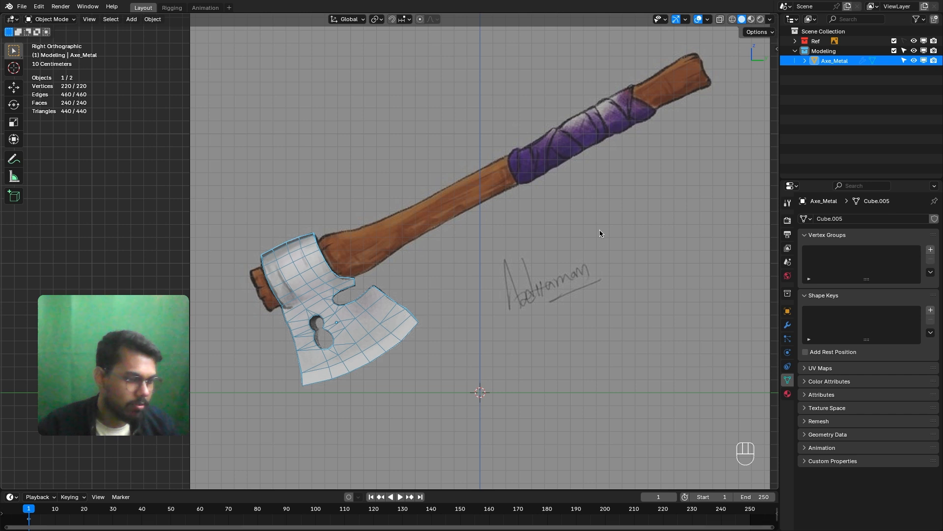
pyautogui.press('ctrl')
pyautogui.hotkey('shift', 'a')
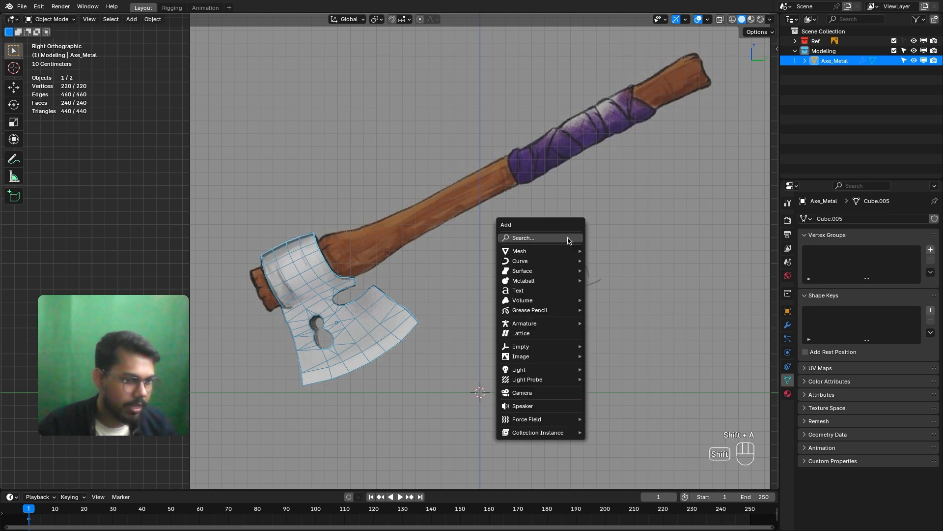
pyautogui.moveTo(532, 256)
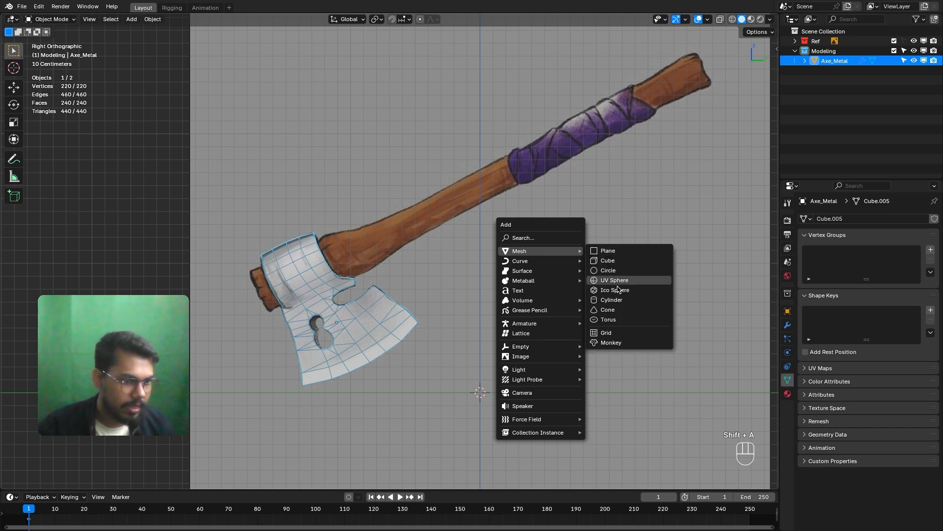
pyautogui.click(612, 300)
pyautogui.scroll(-4, 494, 305)
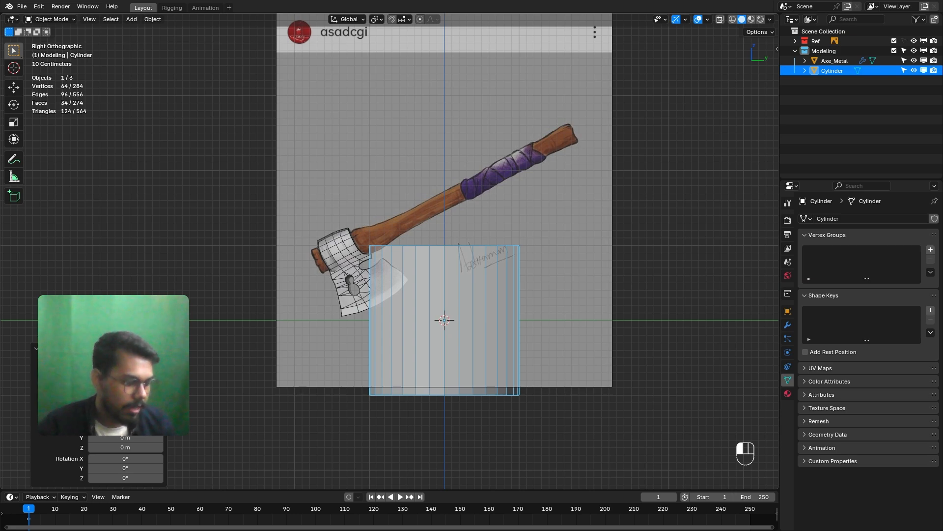
pyautogui.write('16')
pyautogui.press('Return')
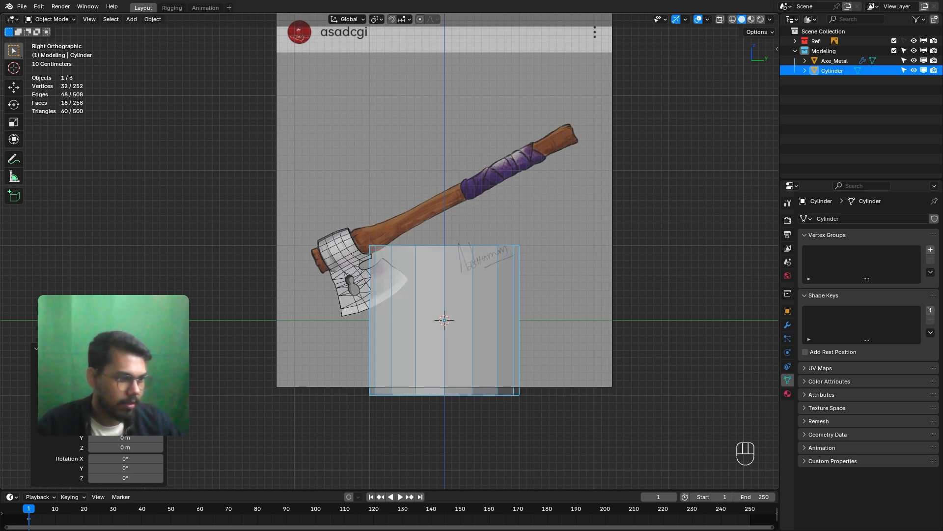
# Scale the cylinder down uniformly by a factor of about 0.089 to approximate the handle's thickness.
pyautogui.moveTo(489, 318); pyautogui.dragTo(437, 317, button='middle')
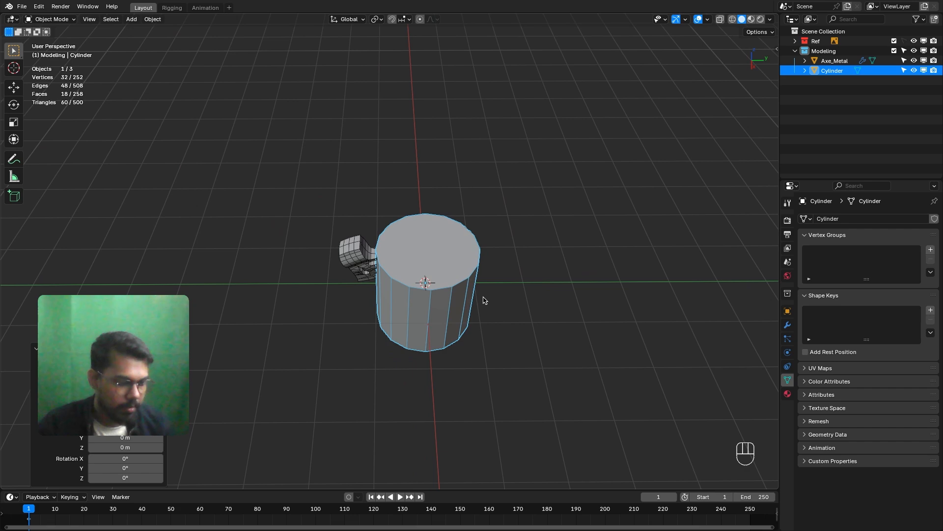
pyautogui.press('KP_3')
pyautogui.scroll(4, 483, 302)
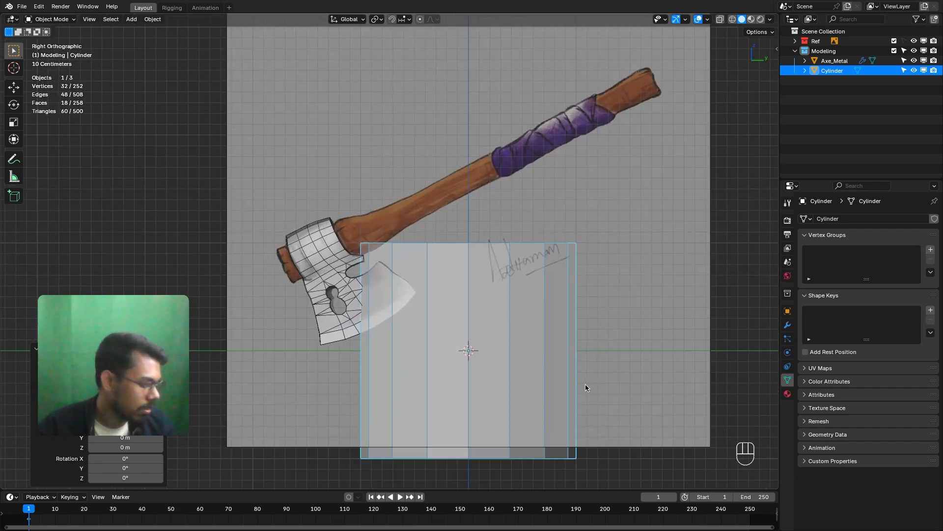
pyautogui.press('s')
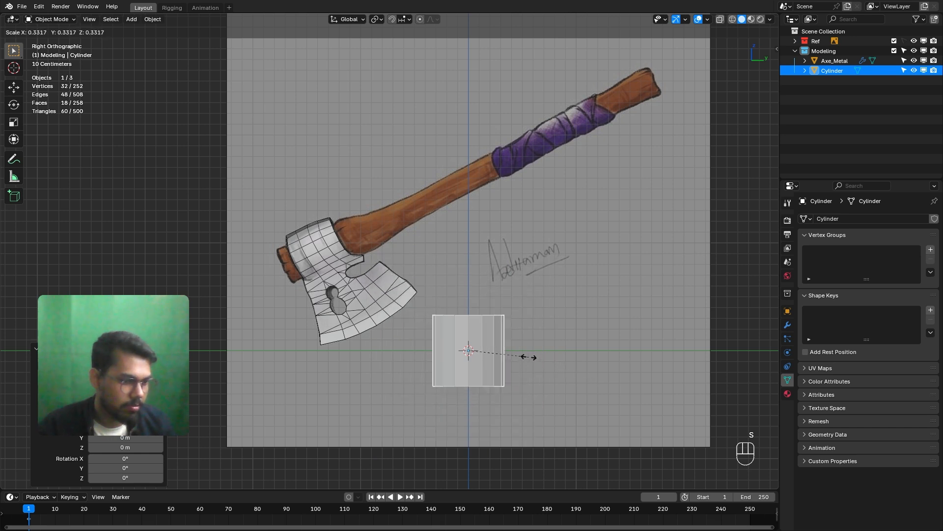
pyautogui.click(485, 355)
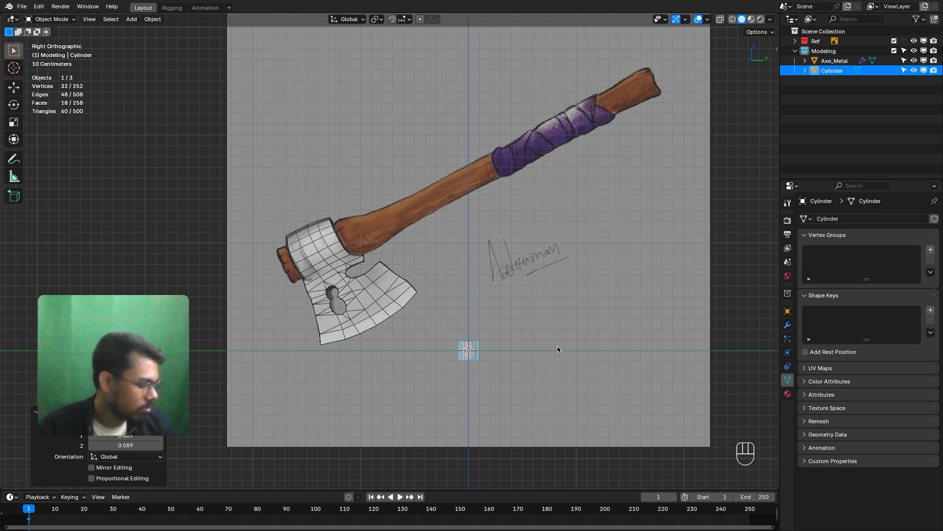
# Stretch the cylinder along the global Z axis by a factor of about 9.19.
pyautogui.press('s')
pyautogui.press('z')
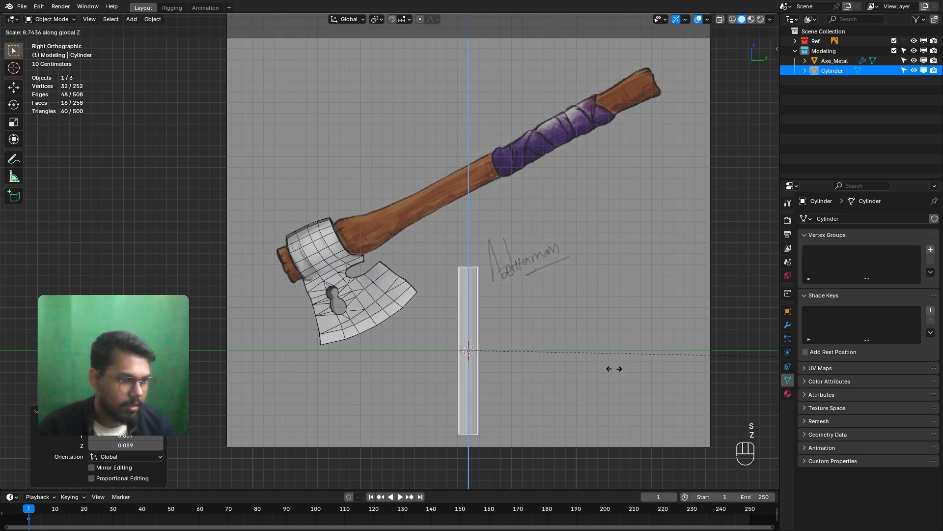
pyautogui.click(659, 373)
pyautogui.scroll(-2, 526, 327)
pyautogui.scroll(3, 466, 308)
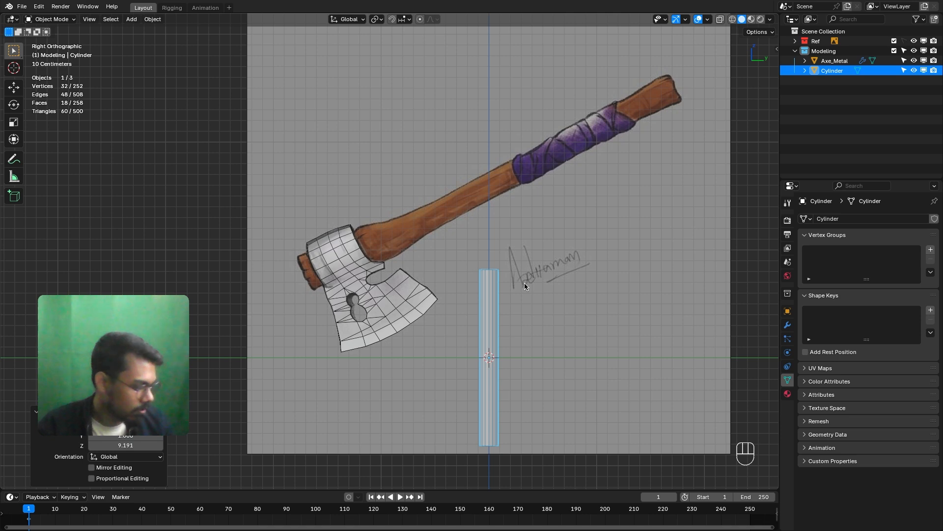
# In the right view, rotate the cylinder about 60° to match the handle's slope and move it onto the middle of the drawn handle.
pyautogui.press('KP_3')
pyautogui.press('KP_3')
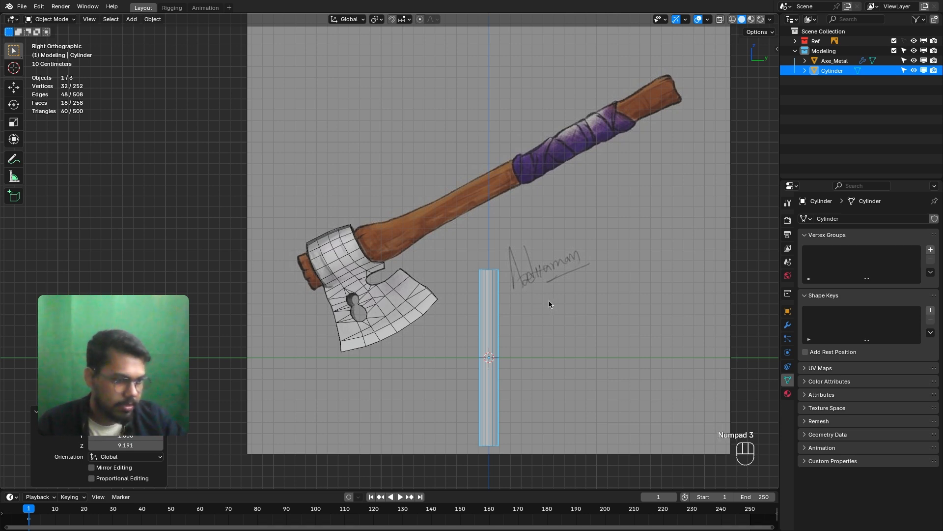
pyautogui.press('r')
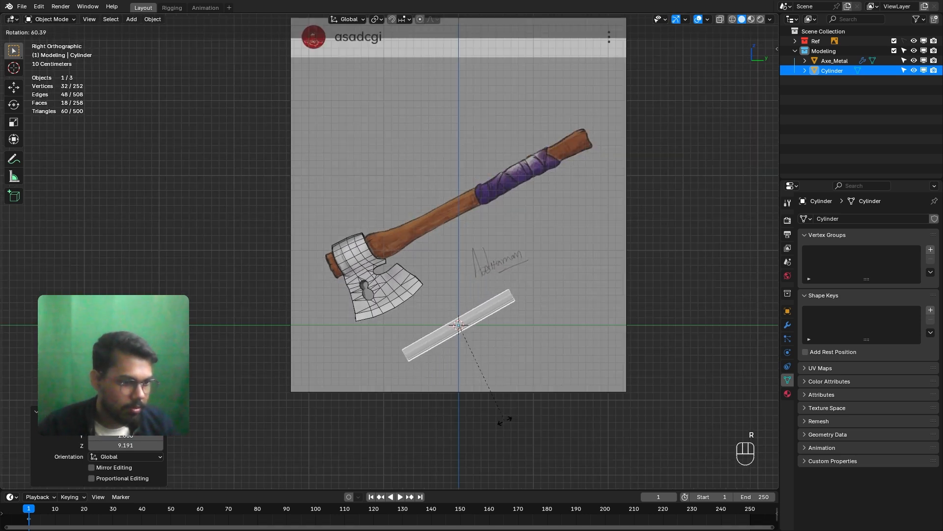
pyautogui.click(501, 414)
pyautogui.press('g')
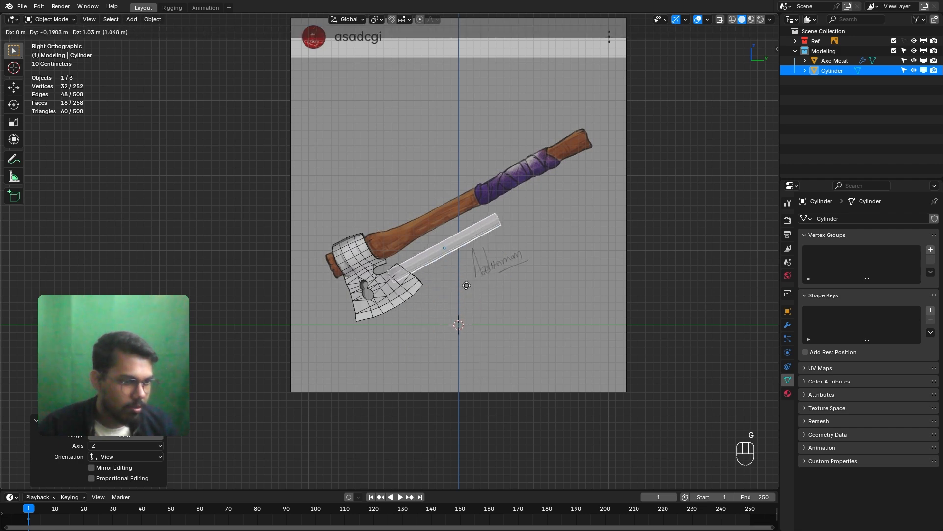
pyautogui.click(475, 258)
pyautogui.scroll(2, 483, 251)
pyautogui.scroll(3, 482, 251)
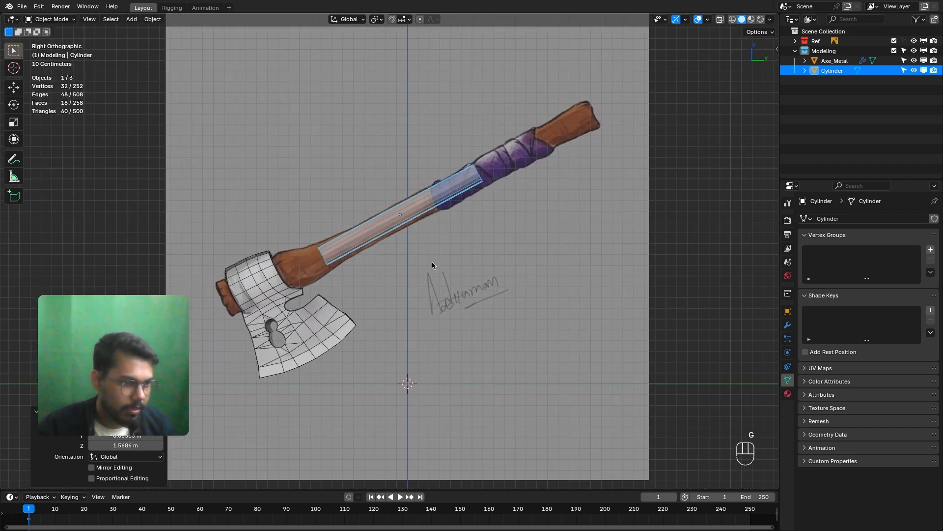
pyautogui.press('g')
pyautogui.click(441, 212)
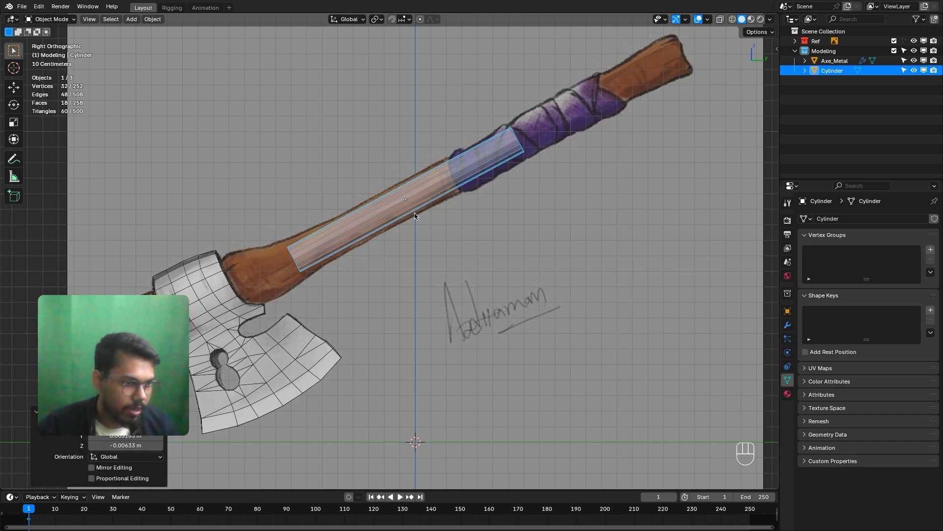
# Scale the cylinder up uniformly by about 1.338 to fit the thickness of the drawn handle.
pyautogui.scroll(3, 436, 210)
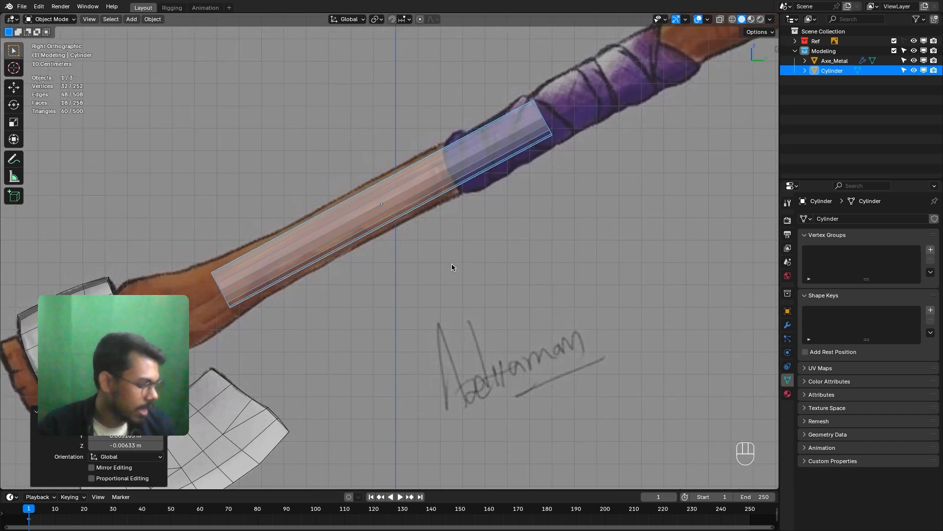
pyautogui.press('s')
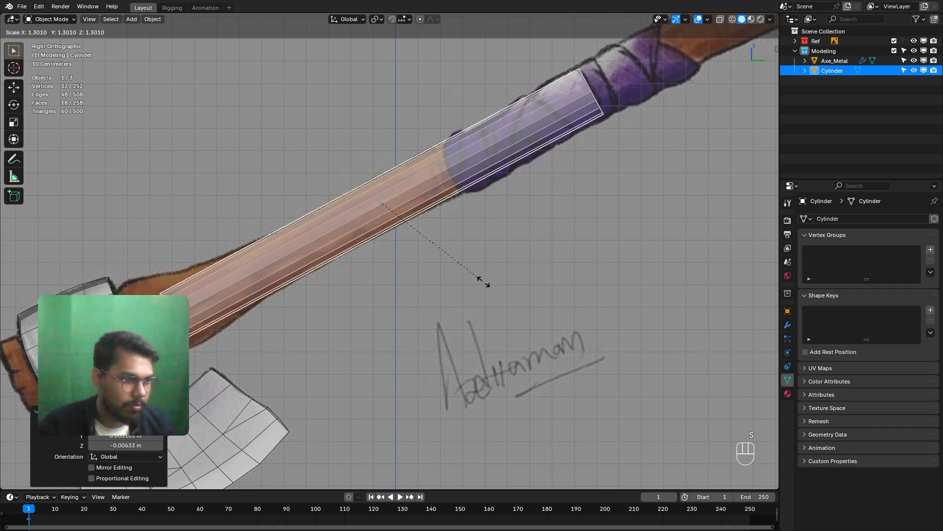
pyautogui.click(487, 282)
pyautogui.scroll(-5, 497, 189)
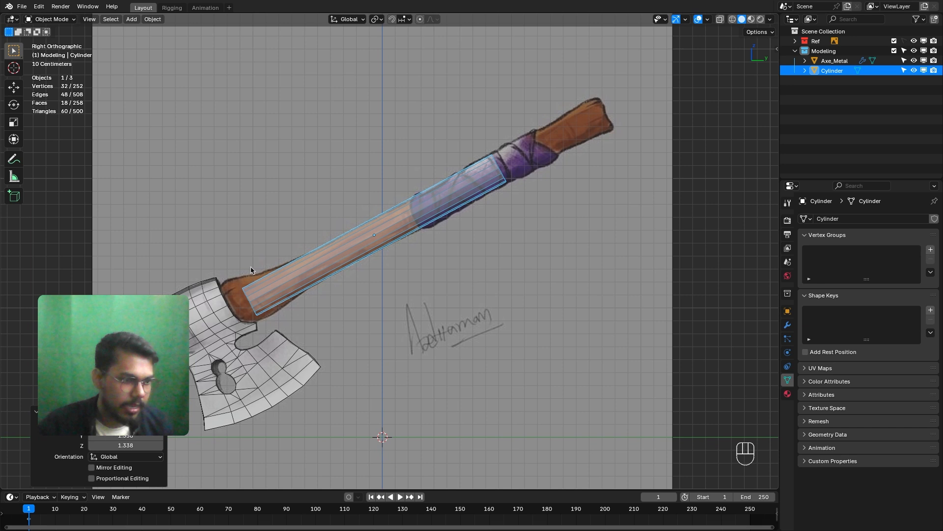
pyautogui.keyDown('shift'); pyautogui.moveTo(420, 251); pyautogui.dragTo(439, 234, button='middle'); pyautogui.keyUp('shift')
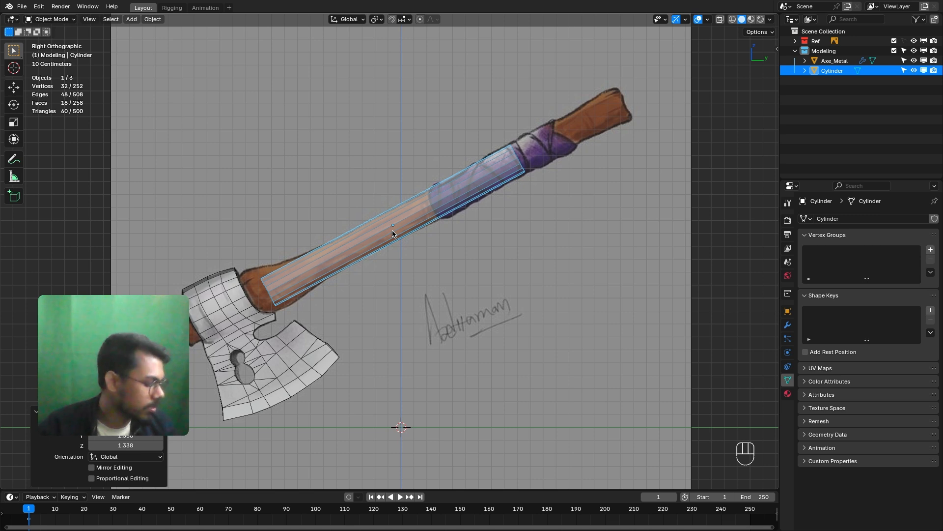
# Stretch the cylinder along its local Z axis by about 1.75 to span the drawn handle's length.
pyautogui.press('m')
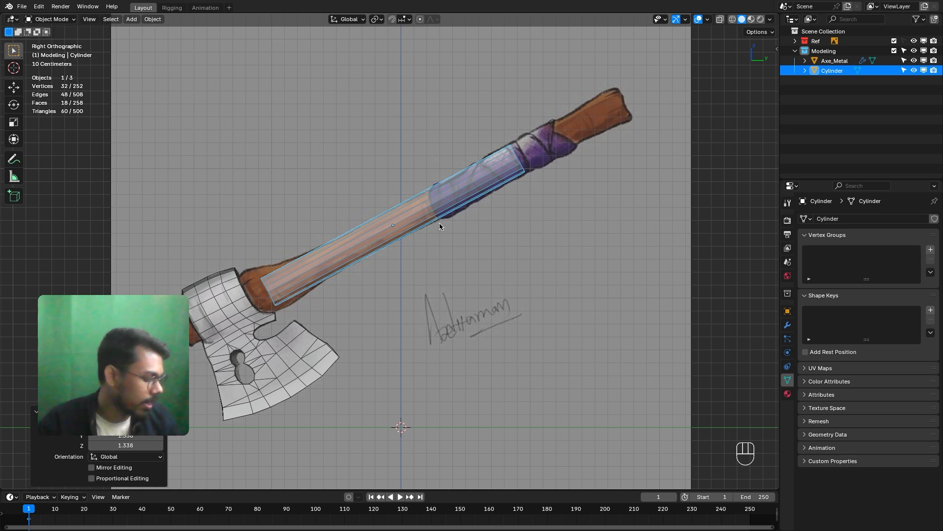
pyautogui.press('s')
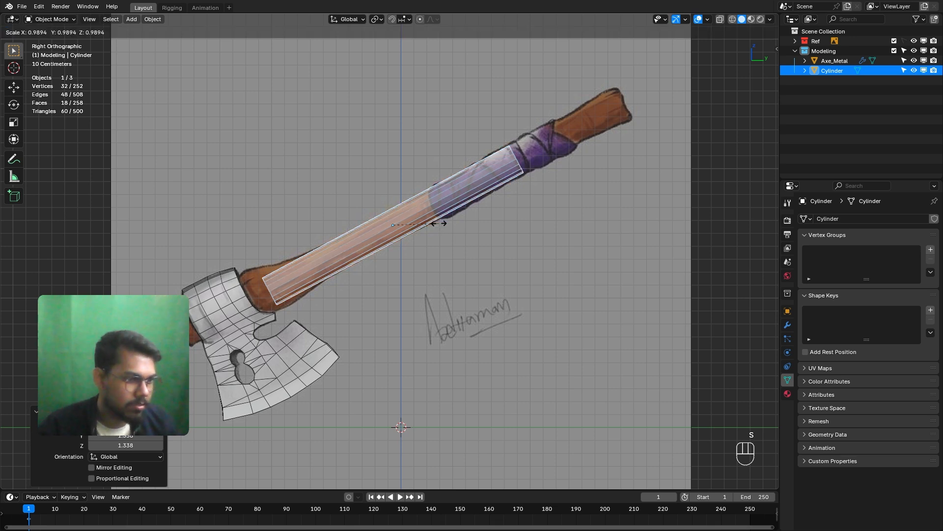
pyautogui.press('z')
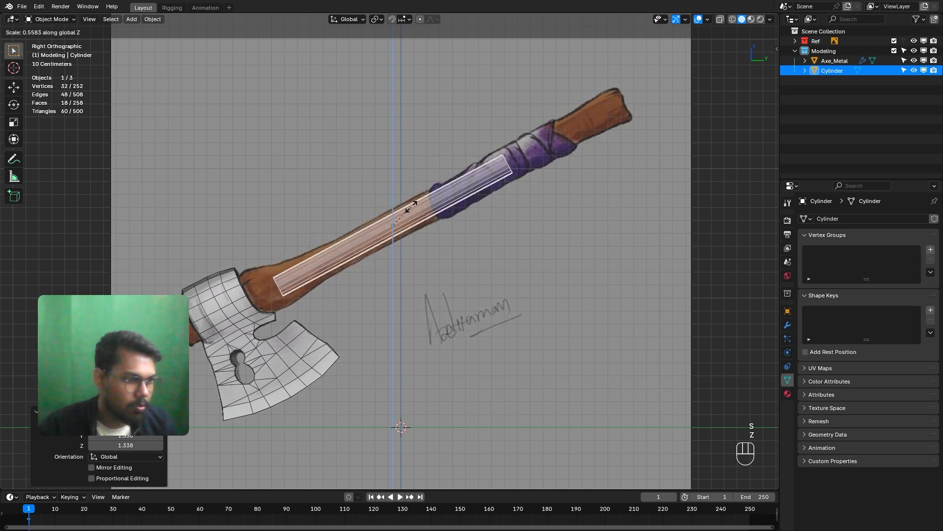
pyautogui.press('z')
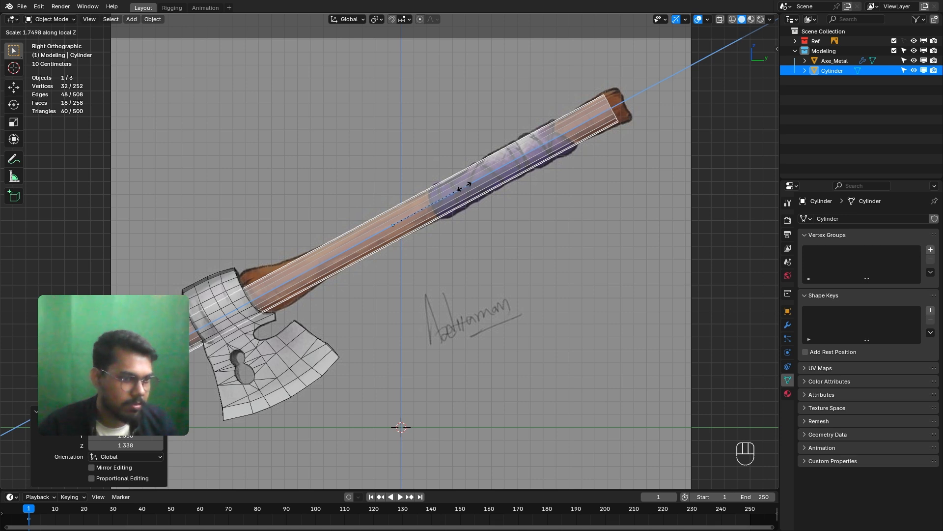
pyautogui.click(464, 186)
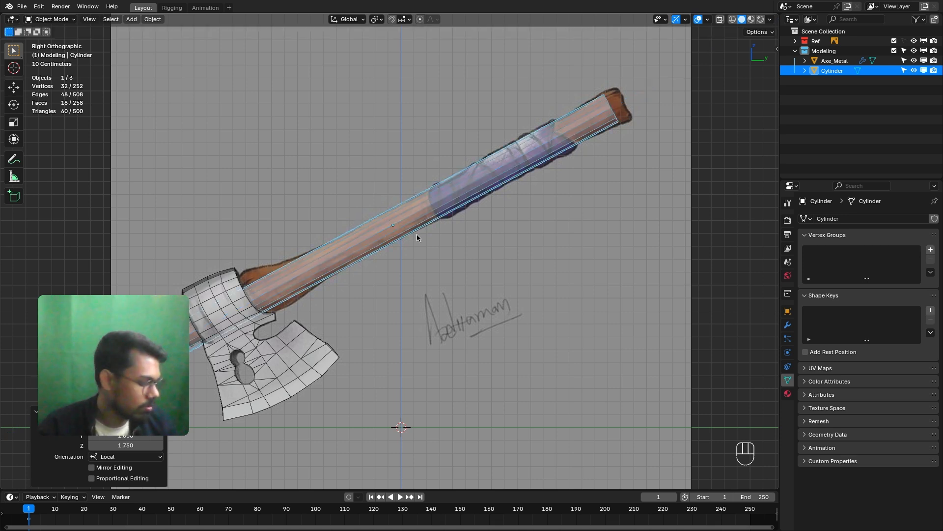
# Shift the cylinder slightly towards the handle's far end and rotate it about 1° to align it with the reference.
pyautogui.press('g')
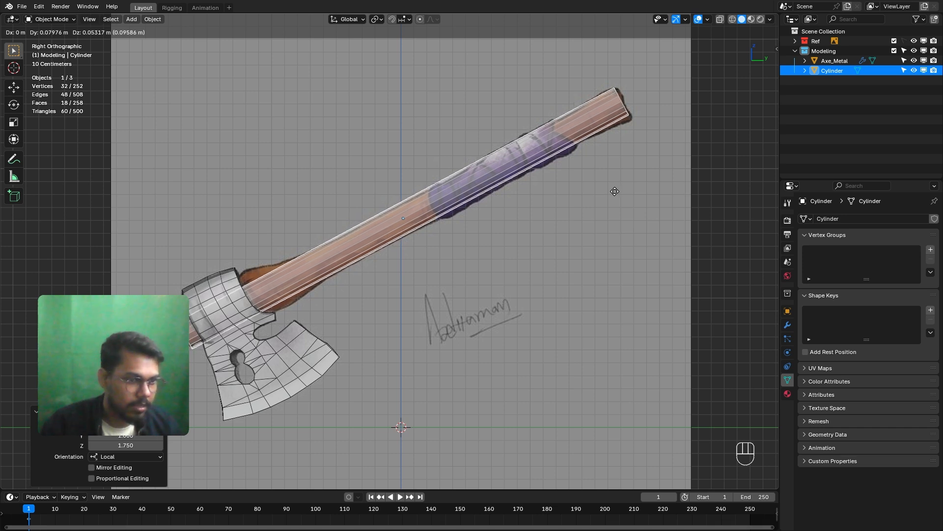
pyautogui.click(615, 191)
pyautogui.press('r')
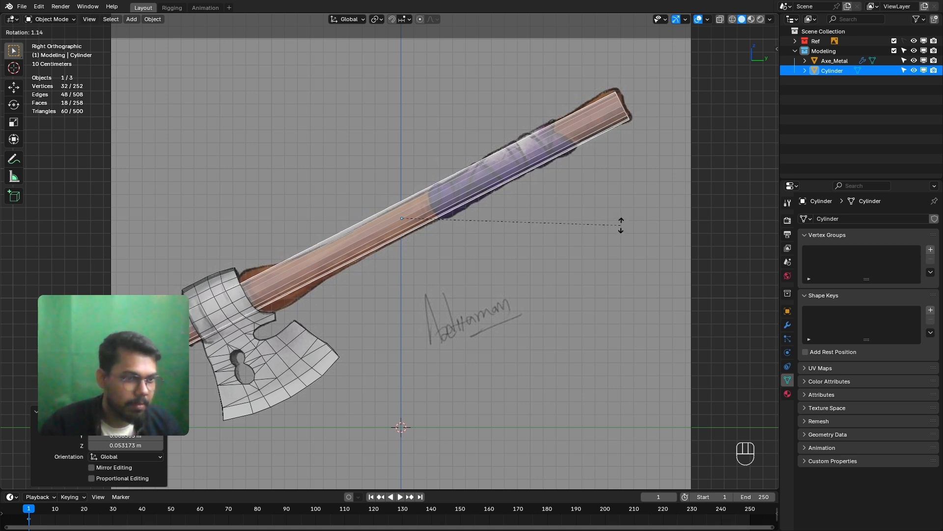
pyautogui.click(609, 227)
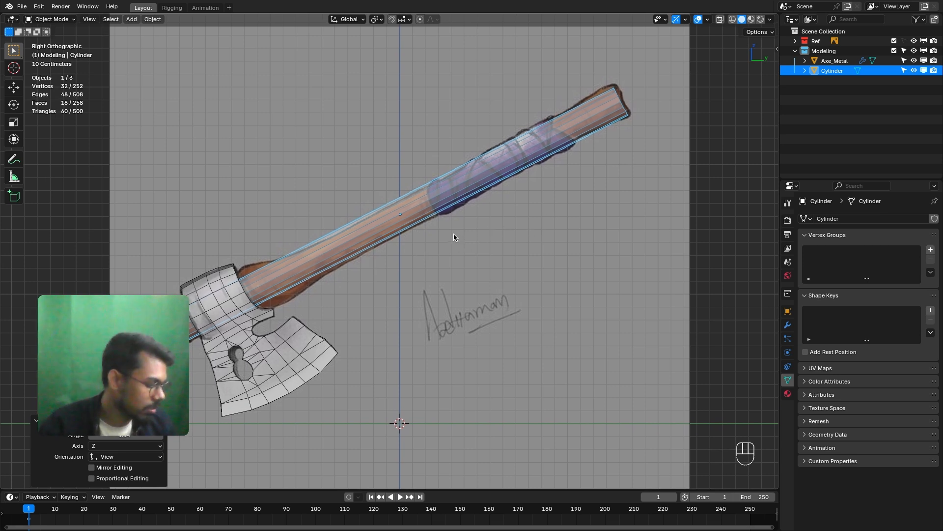
pyautogui.scroll(2, 447, 238)
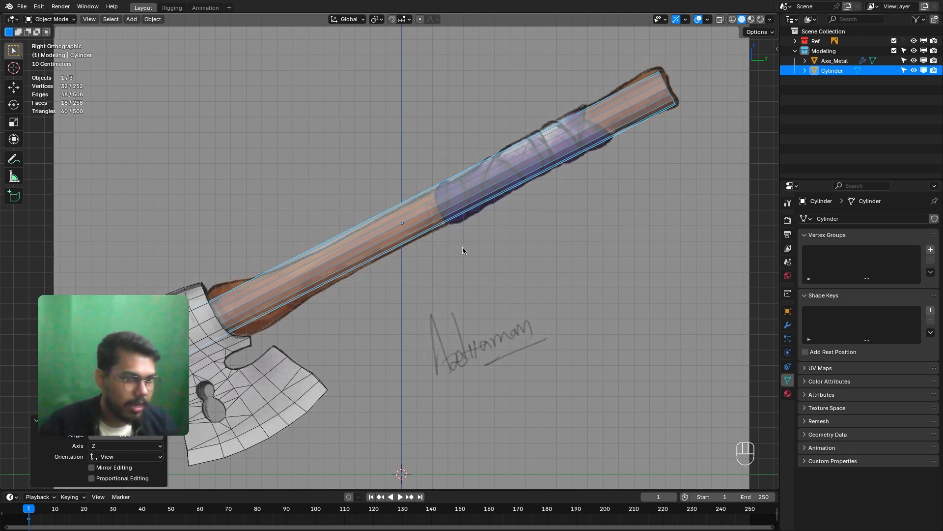
pyautogui.scroll(-2, 464, 250)
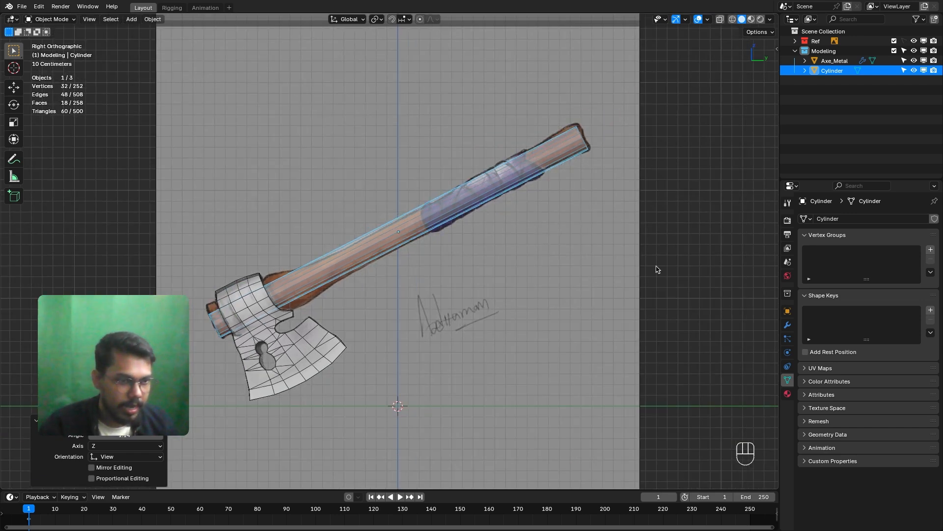
# Show the transform properties and compare the axe head's location, rotation and scale with those of the handle cylinder.
pyautogui.press('n')
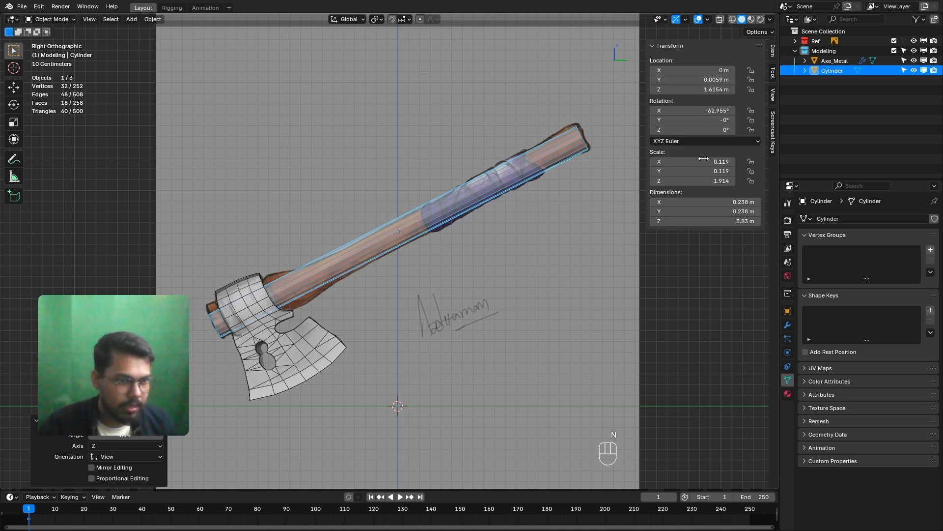
pyautogui.click(276, 338)
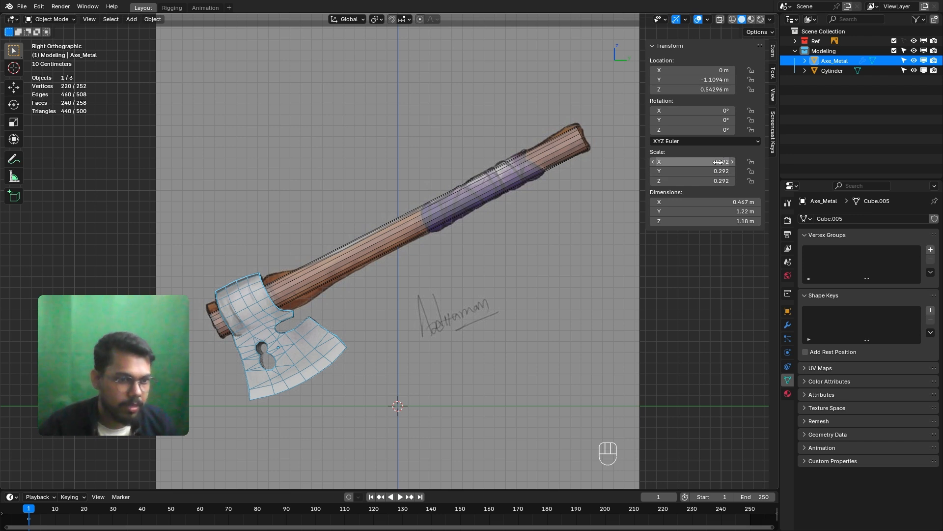
pyautogui.click(484, 191)
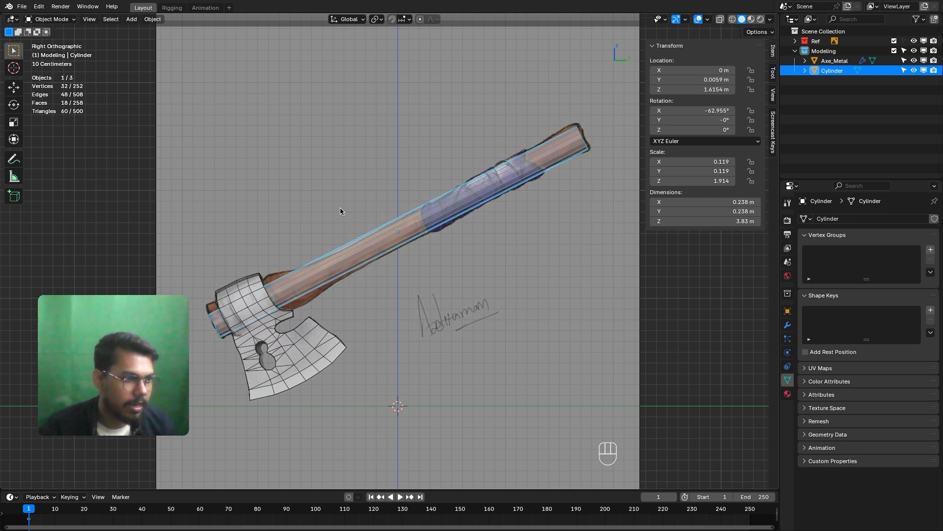
# Apply the location transform to the axe head.
pyautogui.click(271, 318)
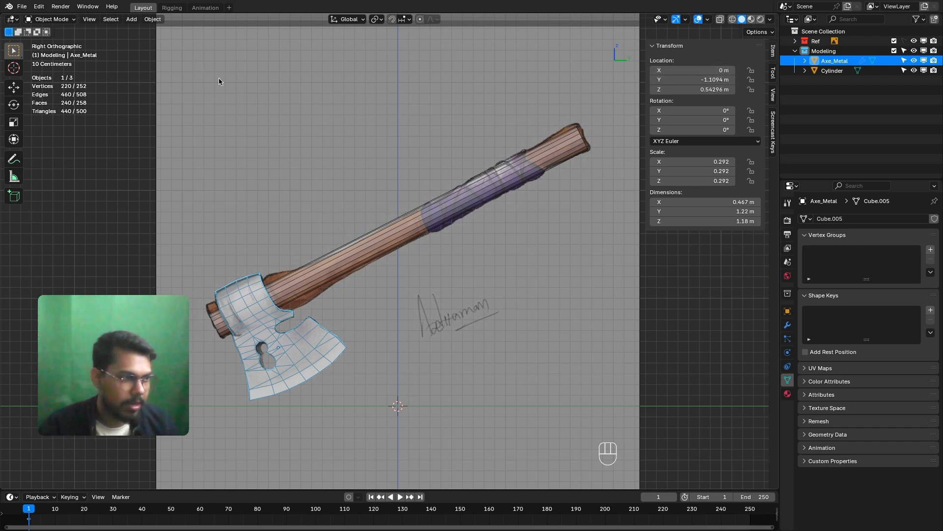
pyautogui.click(152, 20)
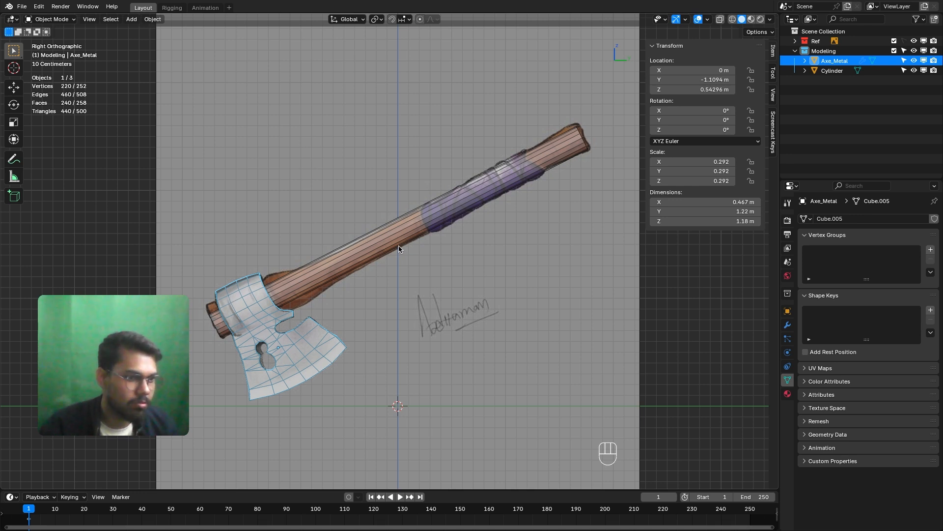
pyautogui.click(152, 20)
pyautogui.moveTo(150, 28)
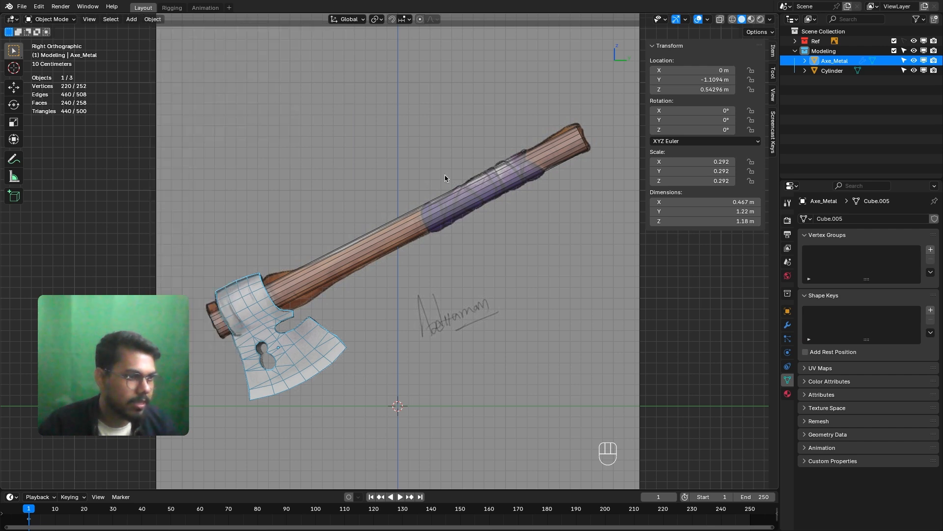
pyautogui.keyDown('shift'); pyautogui.moveTo(305, 169); pyautogui.dragTo(339, 167, button='middle'); pyautogui.keyUp('shift')
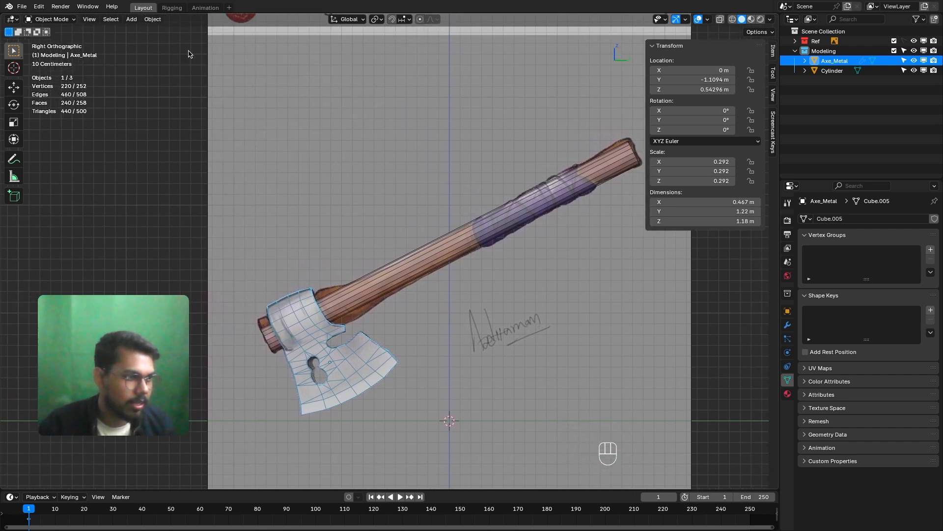
pyautogui.click(153, 20)
pyautogui.moveTo(158, 27)
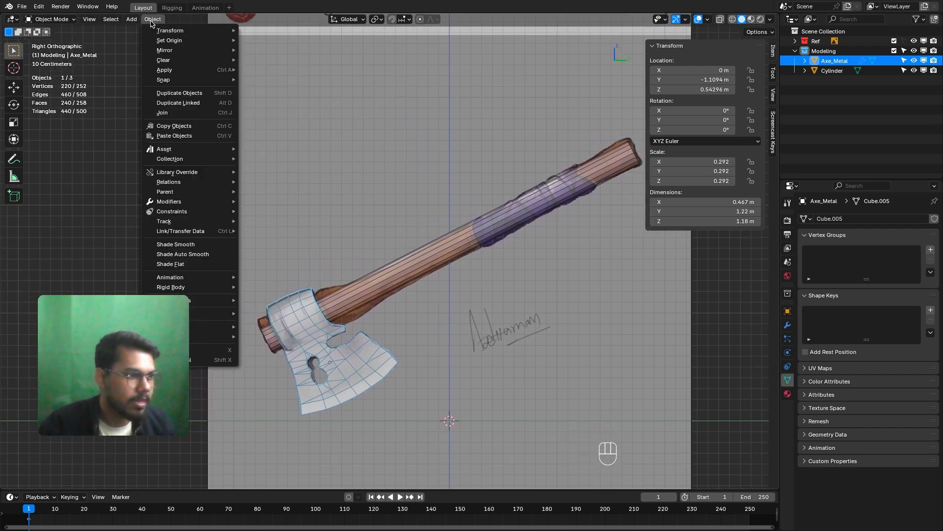
pyautogui.moveTo(165, 72)
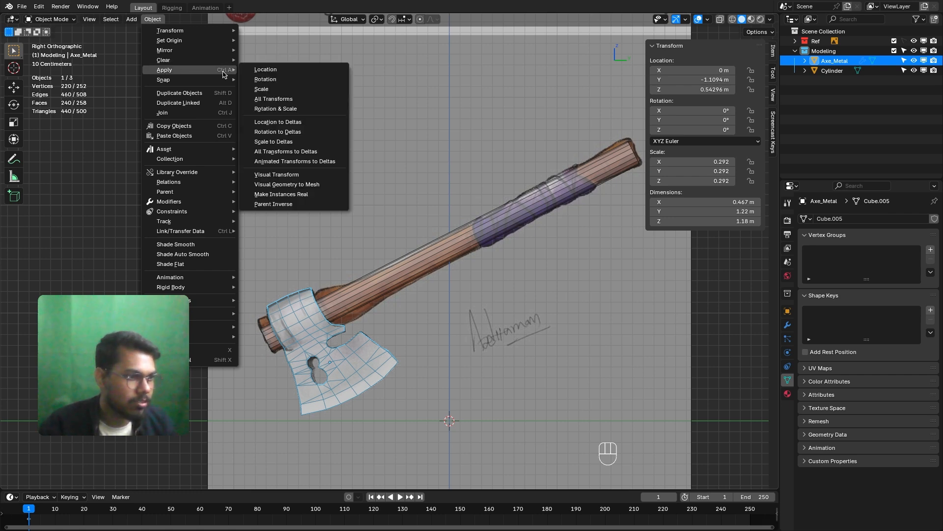
pyautogui.click(265, 70)
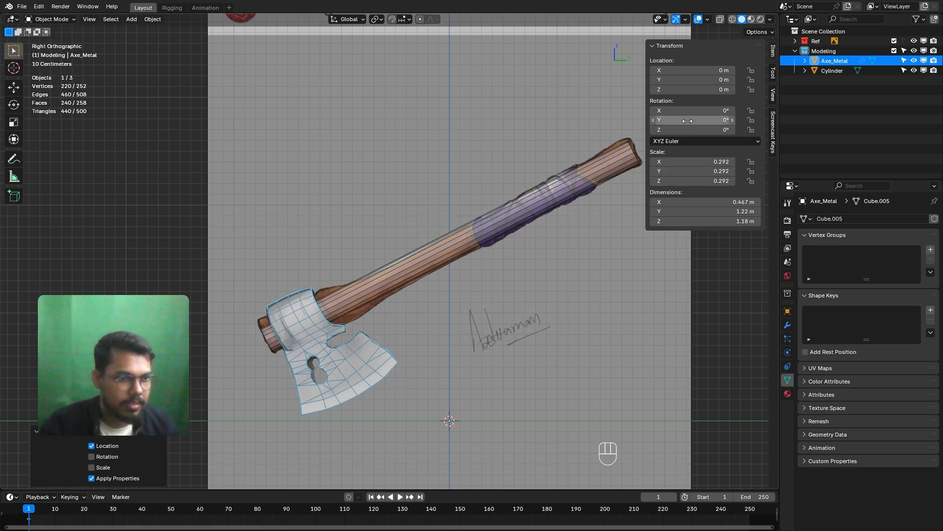
# Apply the scale transform to the axe head.
pyautogui.click(152, 19)
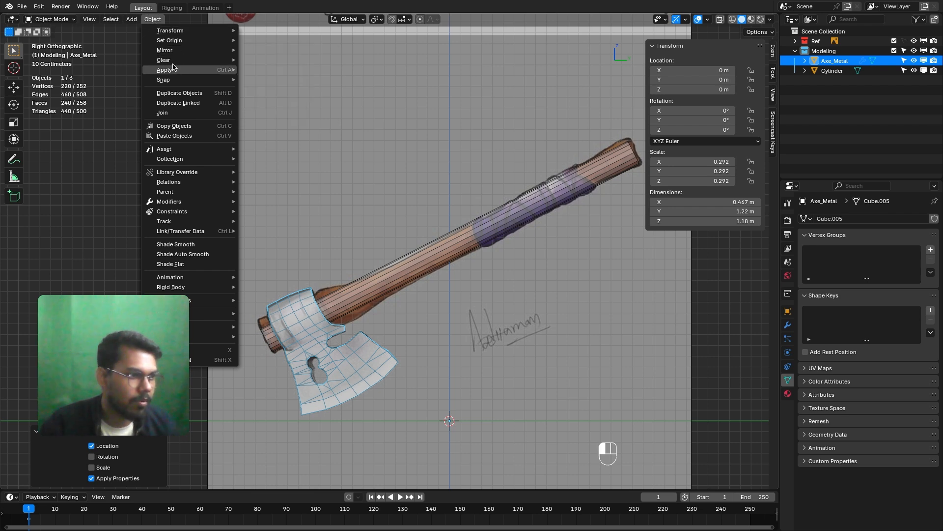
pyautogui.moveTo(176, 70)
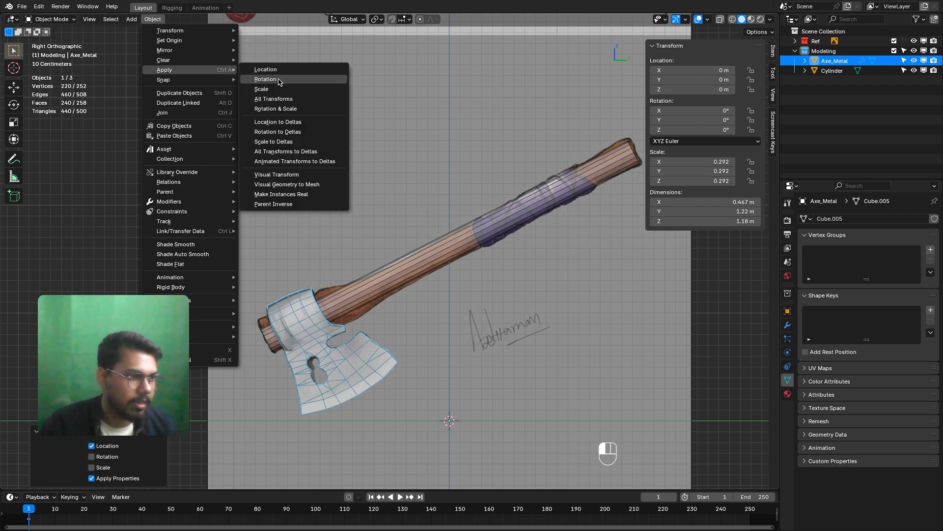
pyautogui.click(269, 90)
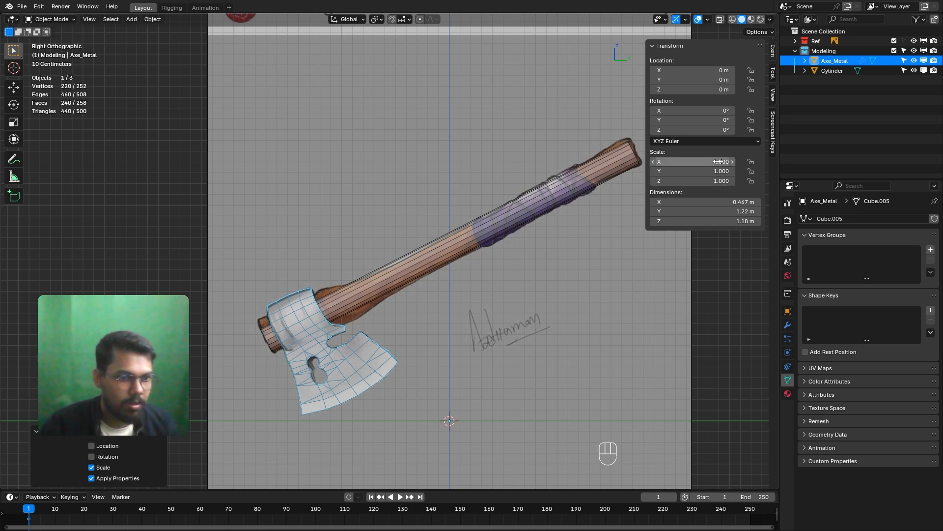
pyautogui.click(152, 19)
pyautogui.moveTo(164, 70)
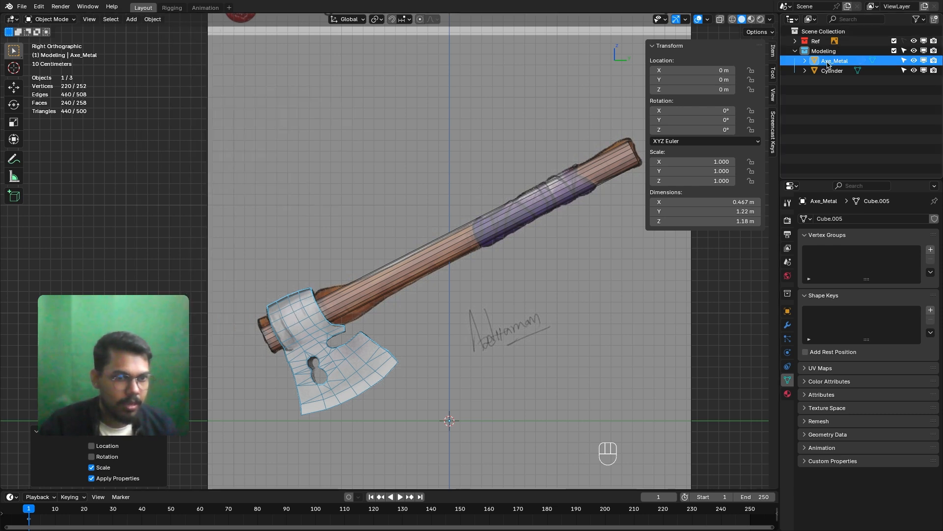
# Rename the handle cylinder as Axe_Handle.
pyautogui.click(447, 265)
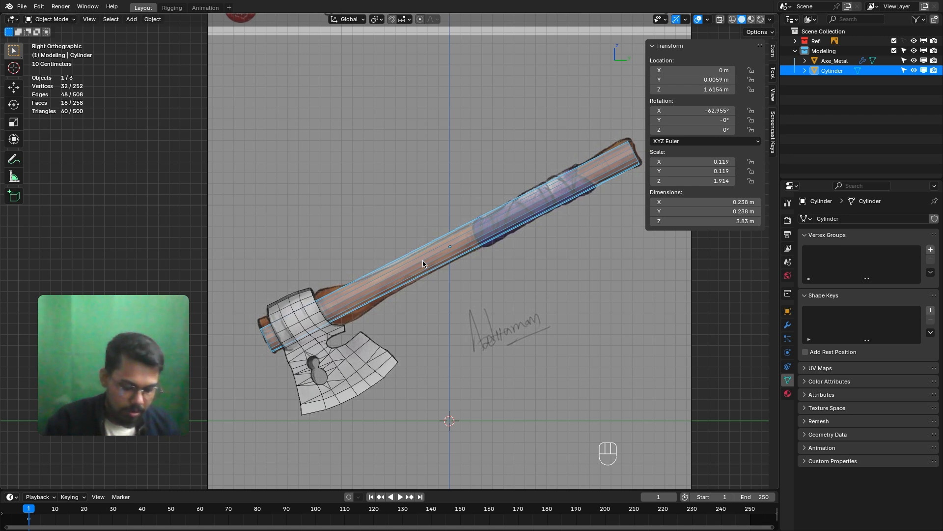
pyautogui.doubleClick(834, 74)
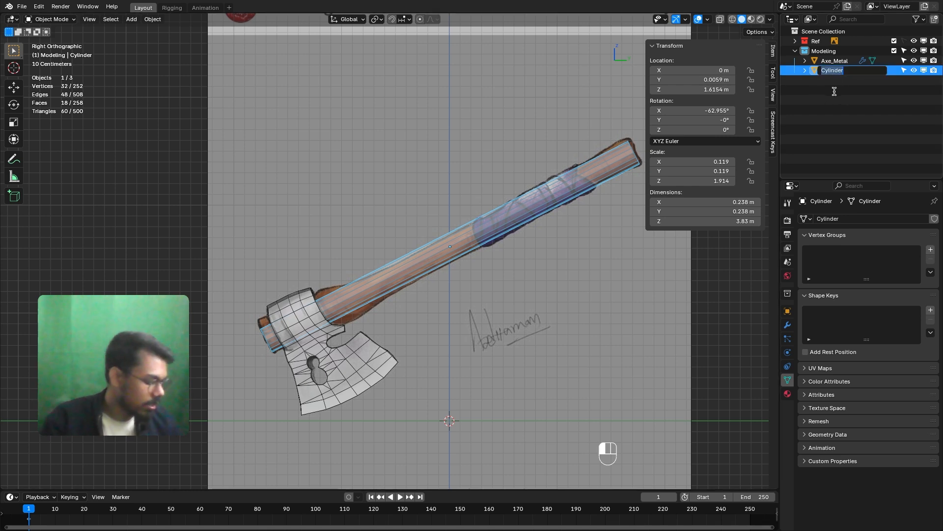
pyautogui.write('Handle')
pyautogui.press('Return')
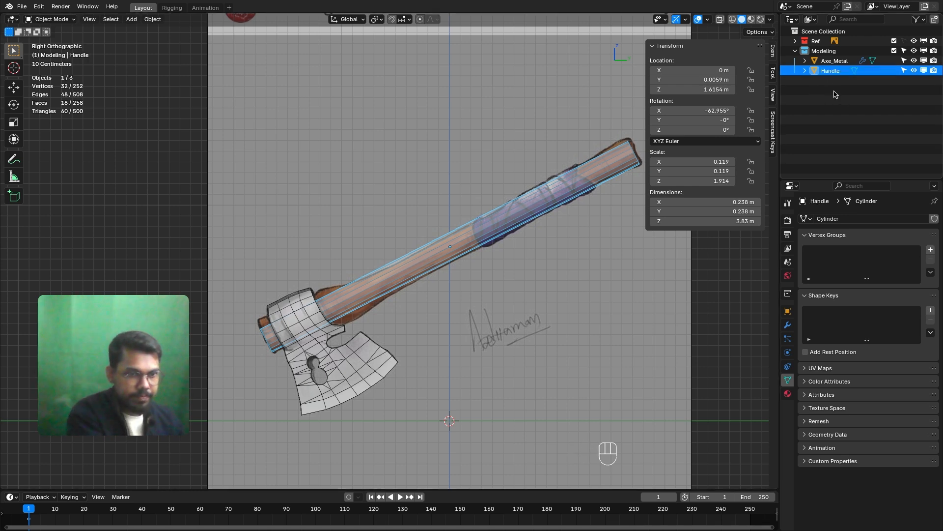
pyautogui.doubleClick(829, 71)
pyautogui.click(823, 71)
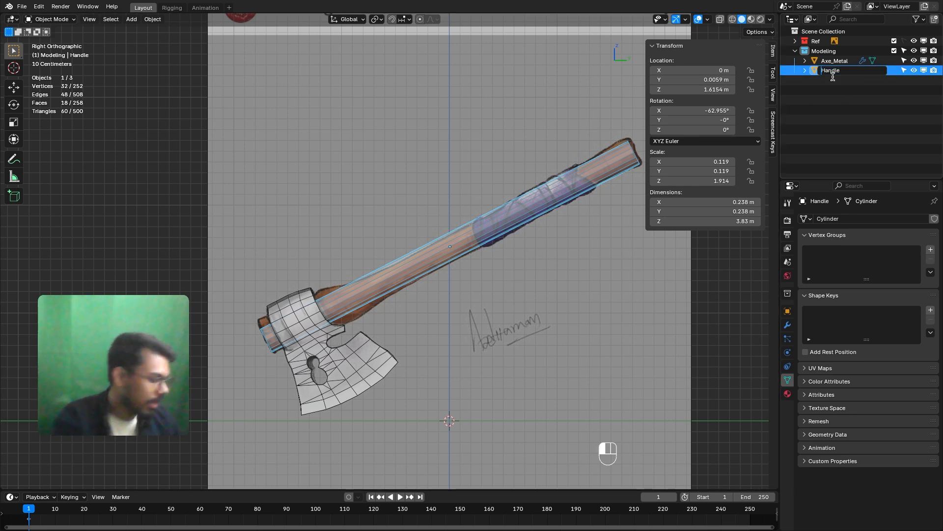
pyautogui.write('Axe')
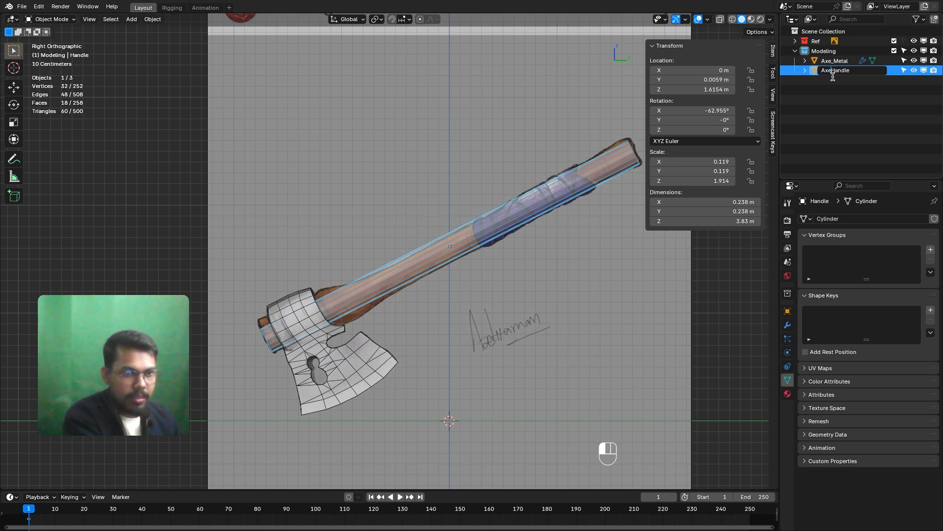
pyautogui.write('_')
pyautogui.press('Return')
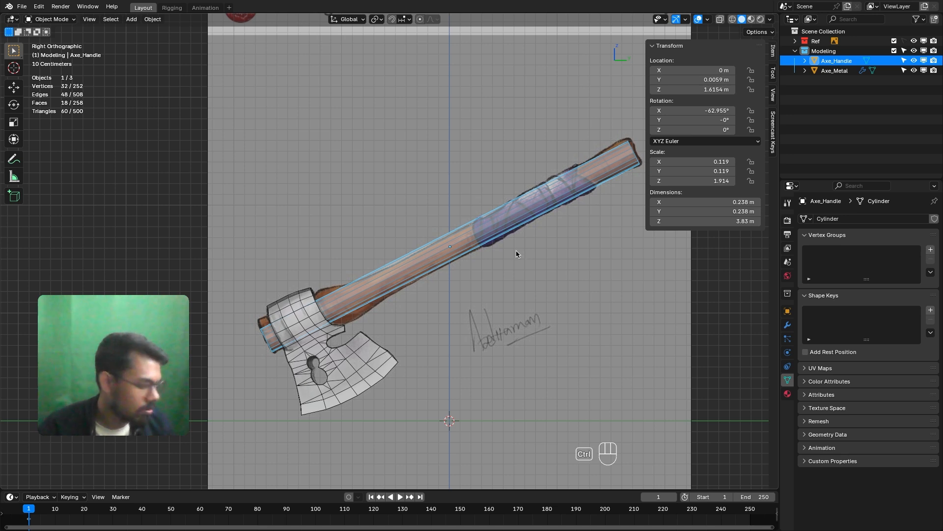
# Apply all transforms, covering location, rotation and scale, to the axe handle.
pyautogui.hotkey('ctrl', 'a')
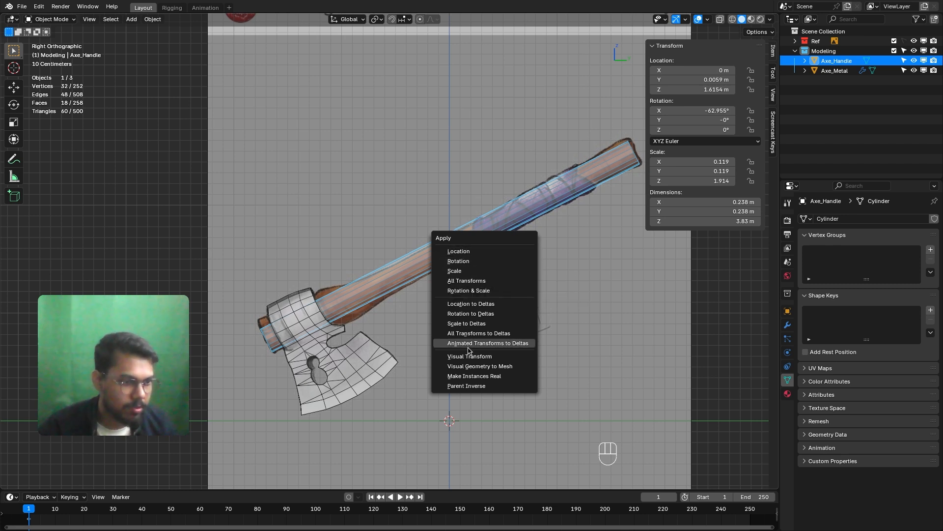
pyautogui.click(152, 19)
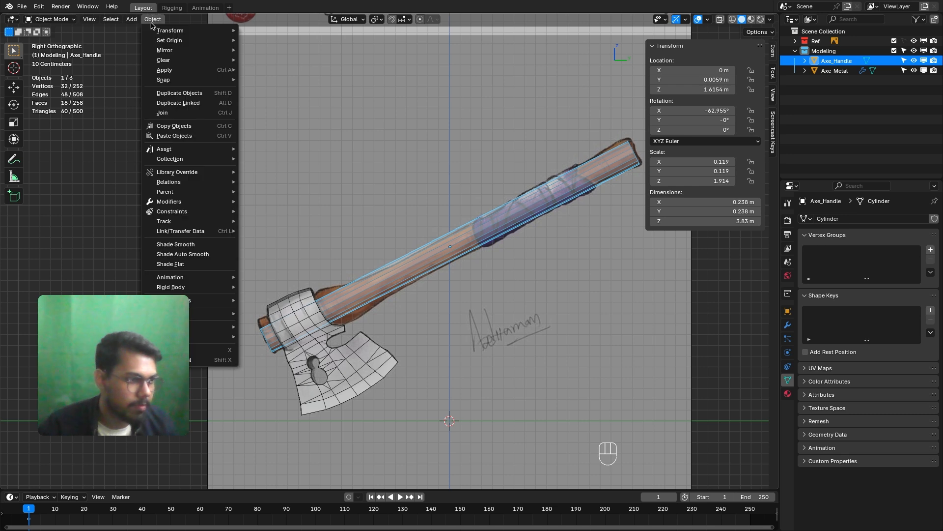
pyautogui.moveTo(163, 69)
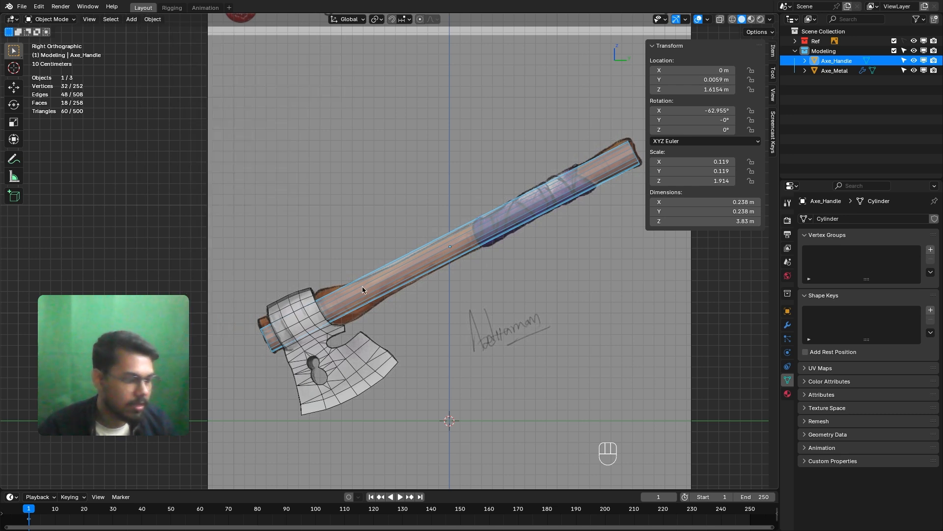
pyautogui.hotkey('ctrl', 'a')
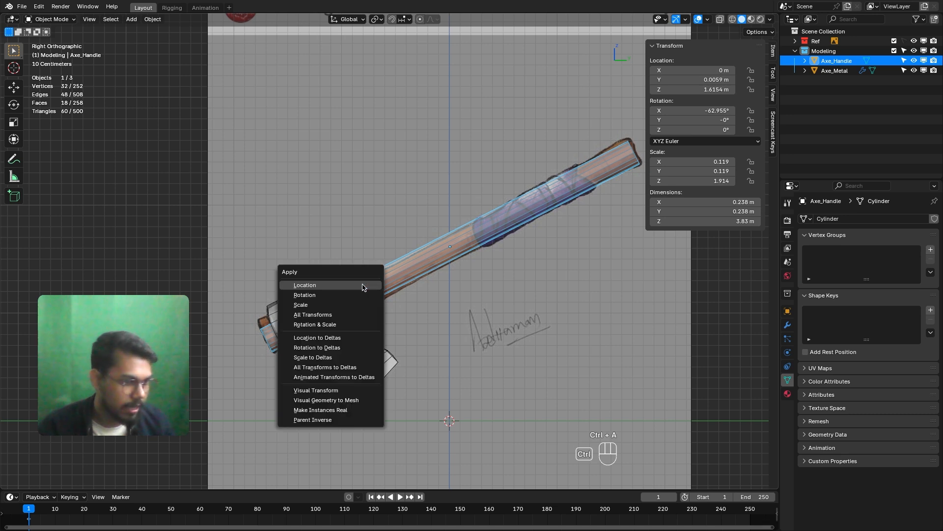
pyautogui.click(331, 315)
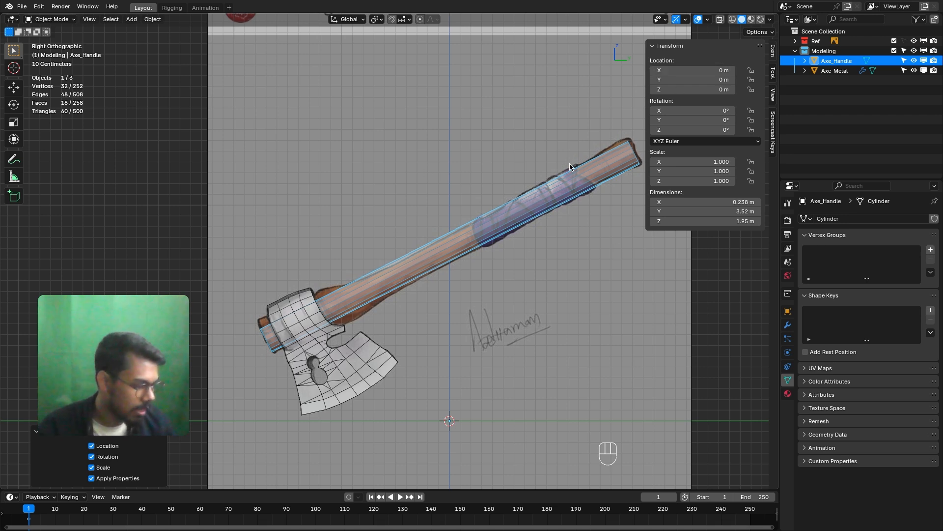
# Hide the object's transform properties.
pyautogui.press('n')
pyautogui.press('n')
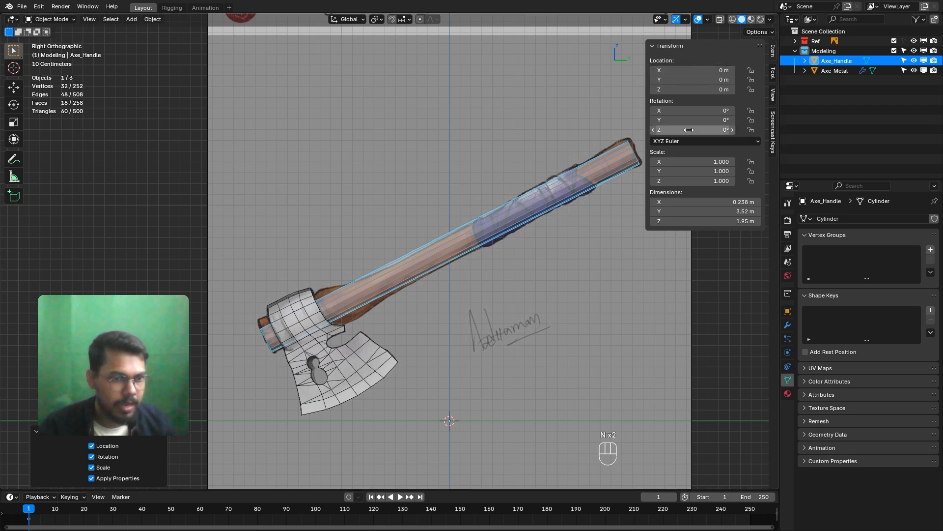
pyautogui.press('n')
pyautogui.press('n')
pyautogui.press('n')
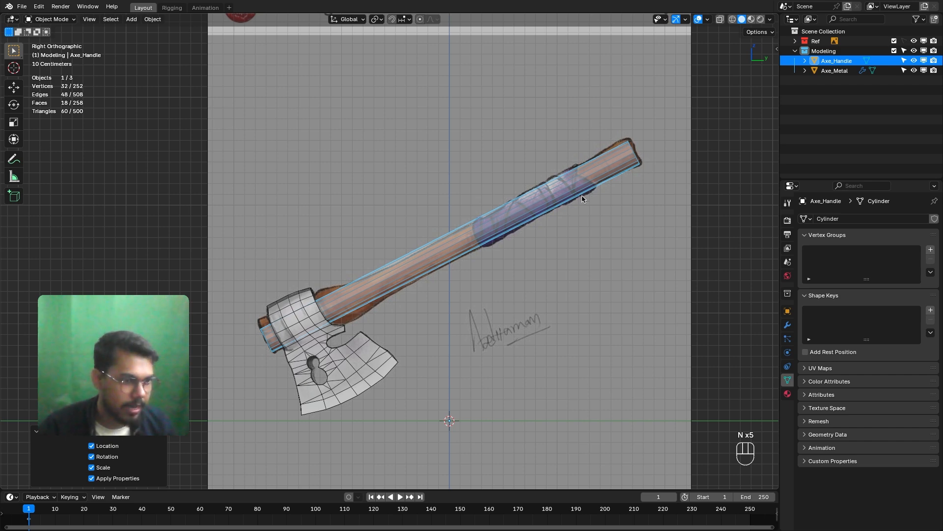
# Switch the axe handle to mesh editing and make the meshes see-through with X-ray.
pyautogui.keyDown('shift'); pyautogui.moveTo(493, 224); pyautogui.dragTo(443, 197, button='middle'); pyautogui.keyUp('shift')
pyautogui.scroll(2, 444, 197)
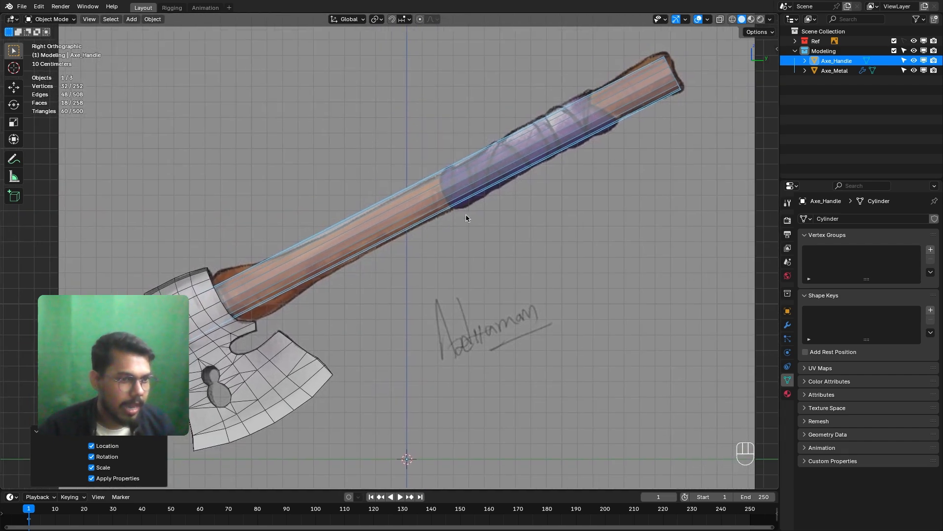
pyautogui.keyDown('shift'); pyautogui.moveTo(466, 219); pyautogui.dragTo(398, 250, button='middle'); pyautogui.keyUp('shift')
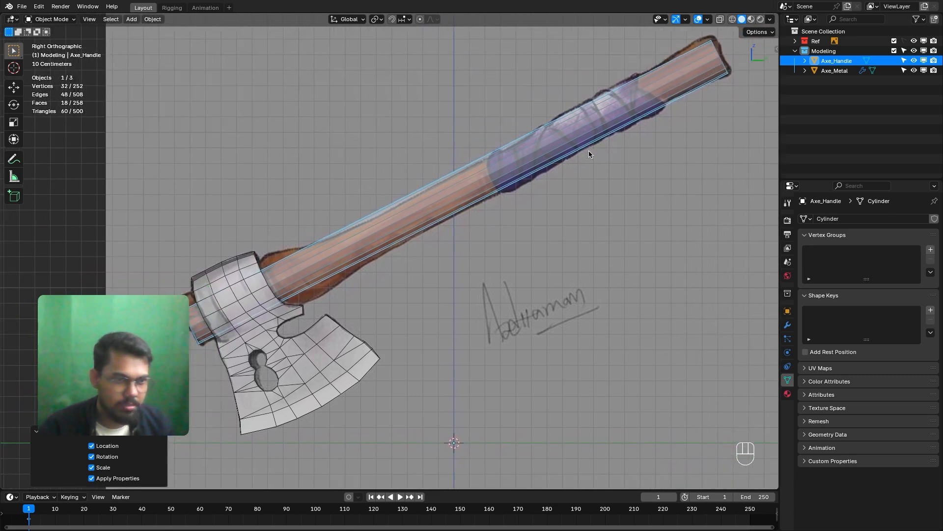
pyautogui.press('Tab')
pyautogui.click(683, 176)
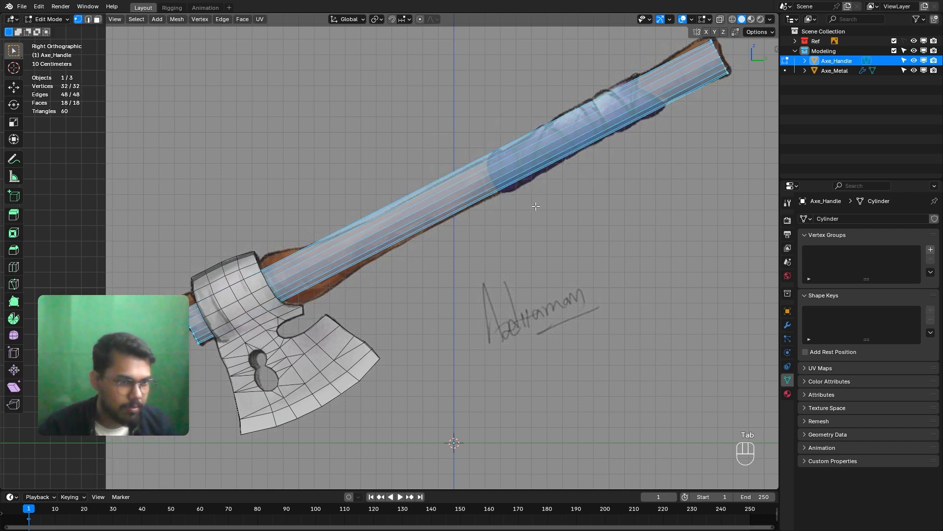
pyautogui.keyDown('shift'); pyautogui.moveTo(425, 209); pyautogui.dragTo(425, 243, button='middle'); pyautogui.keyUp('shift')
pyautogui.scroll(6, 425, 244)
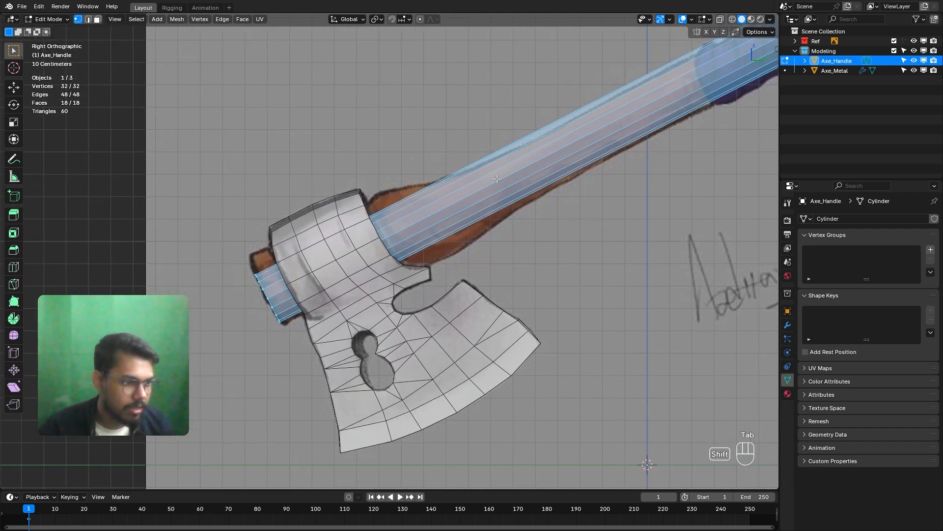
pyautogui.hotkey('alt', 'z')
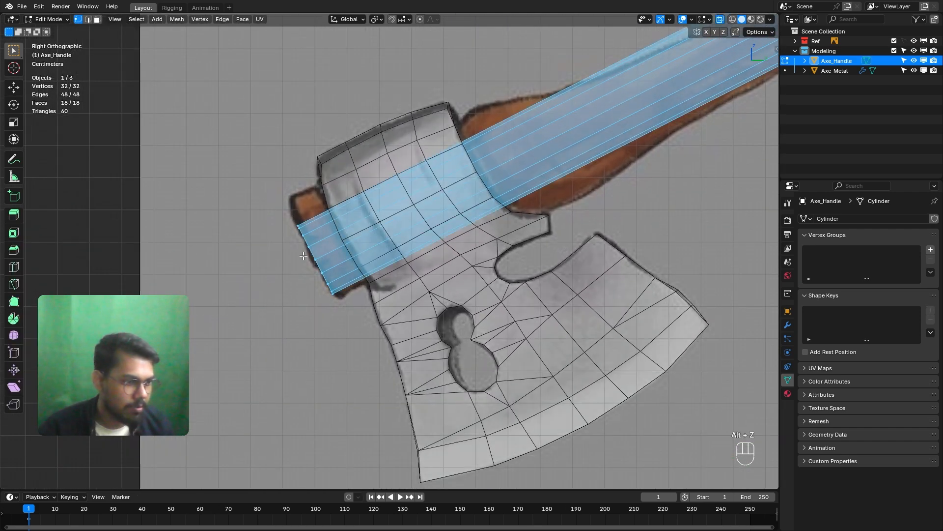
# Move the handle's end vertices beside the axe head and scale them by about 1.48 to fit the reference.
pyautogui.moveTo(240, 191); pyautogui.dragTo(391, 359)
pyautogui.scroll(3, 343, 307)
pyautogui.moveTo(171, 167); pyautogui.dragTo(369, 356)
pyautogui.press('g')
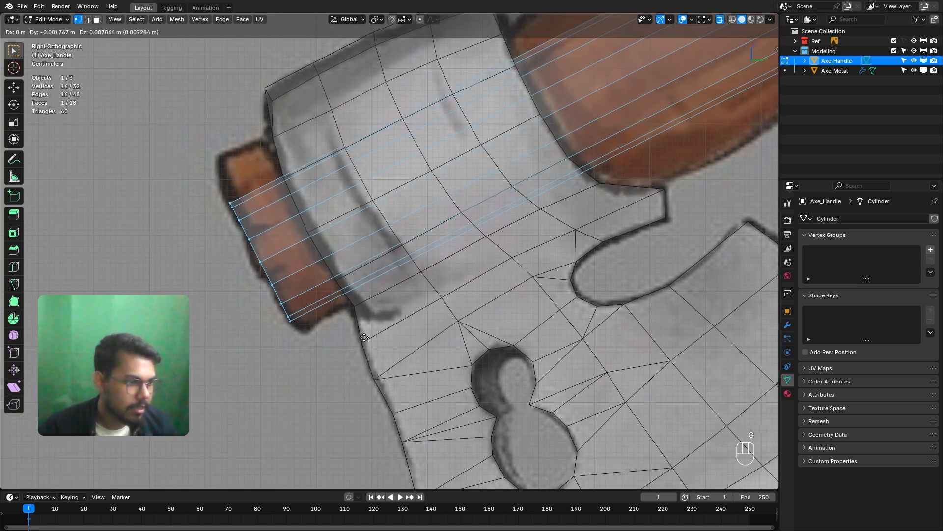
pyautogui.click(362, 326)
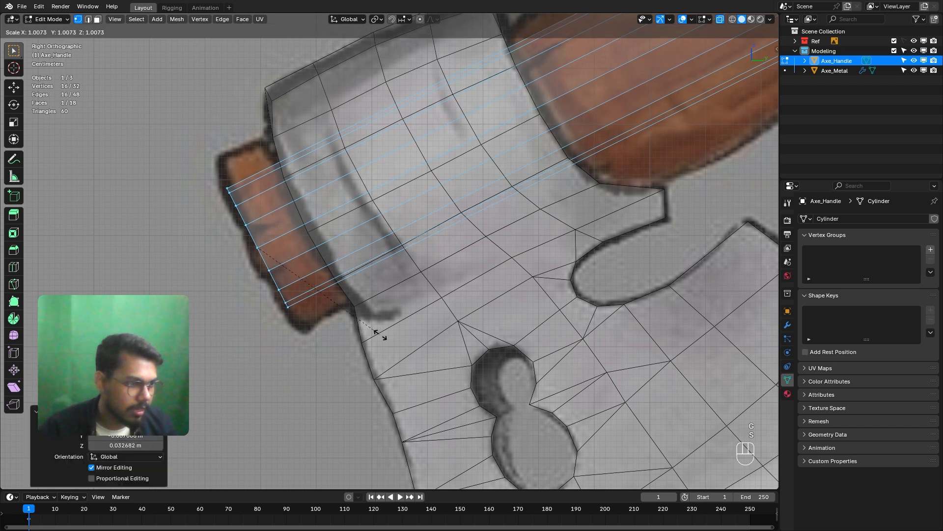
pyautogui.press('s')
pyautogui.click(444, 356)
pyautogui.press('g')
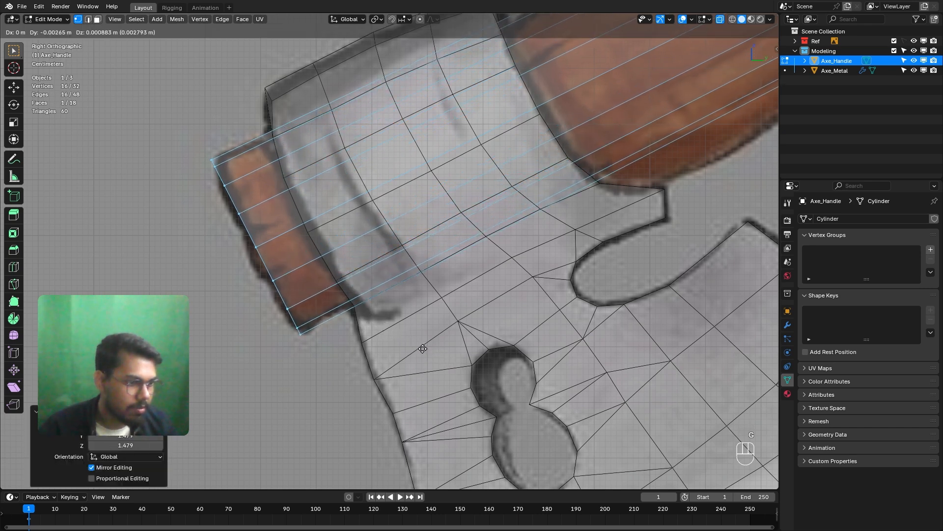
pyautogui.click(423, 348)
# Move the vertices of the handle's far end outward and enlarge them to fit the drawn end, finishing with a scale of about 1.05.
pyautogui.scroll(-5, 423, 348)
pyautogui.scroll(2, 506, 245)
pyautogui.keyDown('shift'); pyautogui.moveTo(538, 233); pyautogui.dragTo(281, 387, button='middle'); pyautogui.keyUp('shift')
pyautogui.scroll(4, 484, 242)
pyautogui.moveTo(526, 151); pyautogui.dragTo(382, 293)
pyautogui.scroll(3, 383, 293)
pyautogui.press('g')
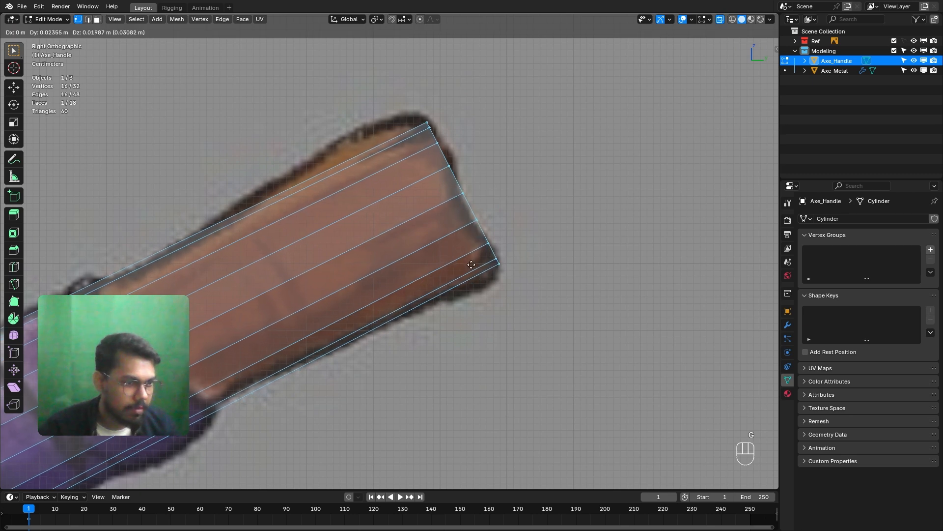
pyautogui.click(472, 266)
pyautogui.press('s')
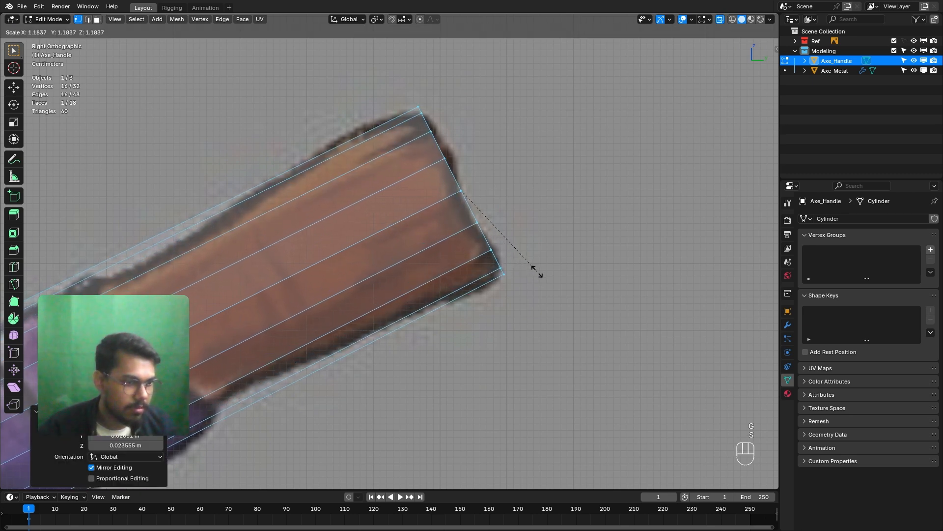
pyautogui.press('g')
pyautogui.press('s')
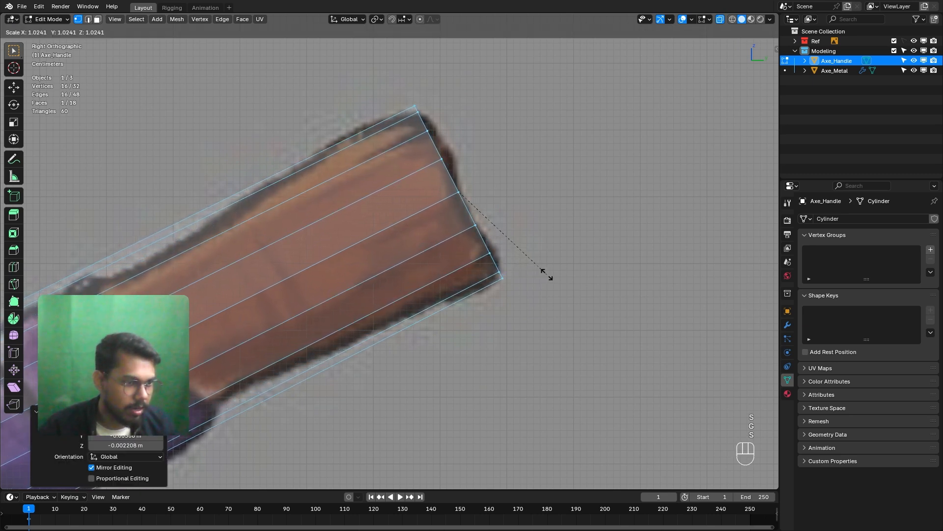
pyautogui.click(549, 274)
# Try to add an edge loop around the handle and slide it towards the axe head.
pyautogui.scroll(-4, 396, 276)
pyautogui.keyDown('shift'); pyautogui.moveTo(422, 270); pyautogui.dragTo(549, 196, button='middle'); pyautogui.keyUp('shift')
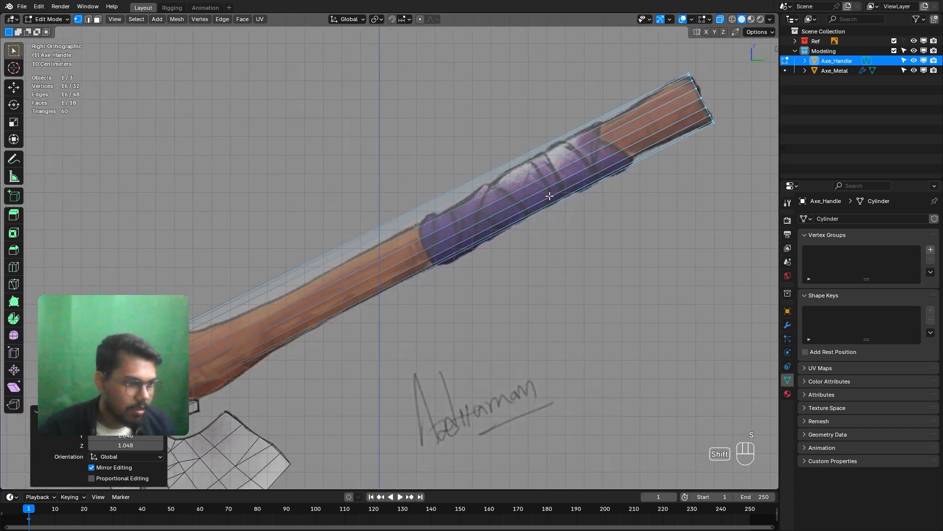
pyautogui.scroll(5, 236, 243)
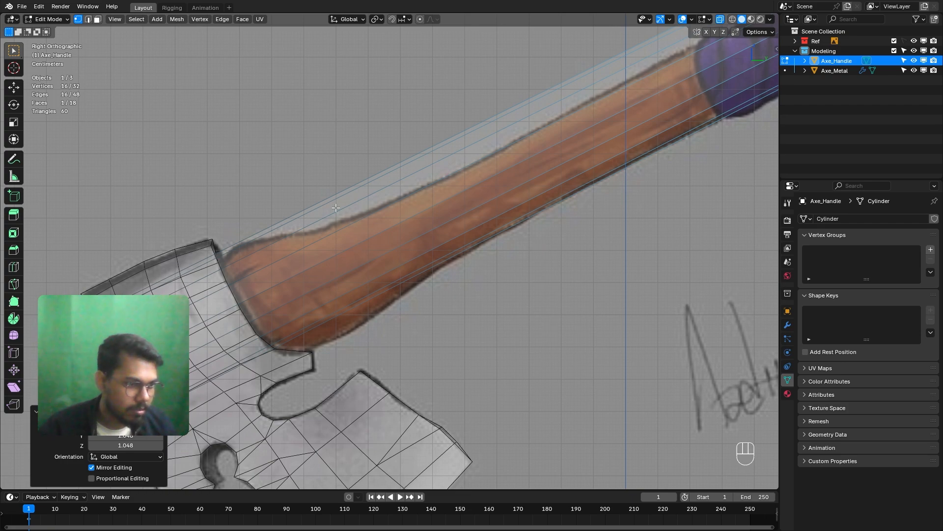
pyautogui.click(357, 202)
pyautogui.scroll(-5, 358, 202)
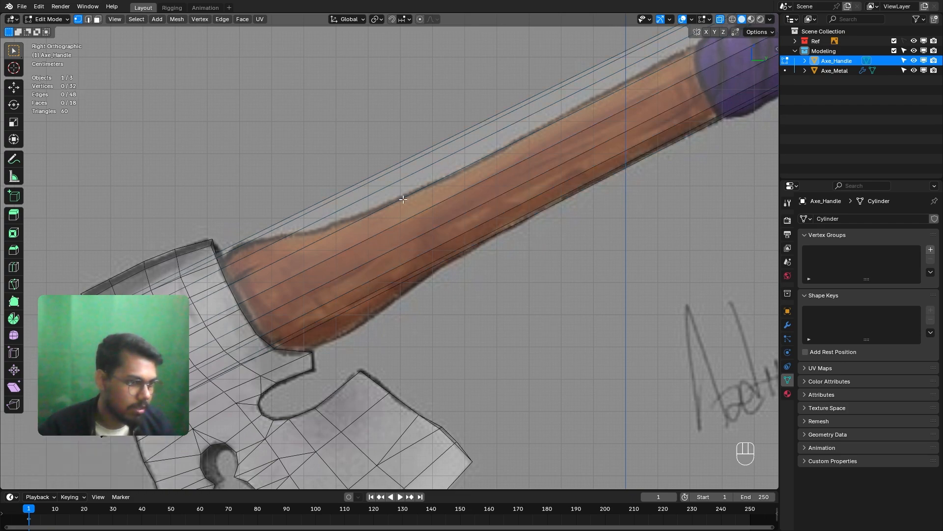
pyautogui.scroll(3, 378, 231)
pyautogui.click(376, 230)
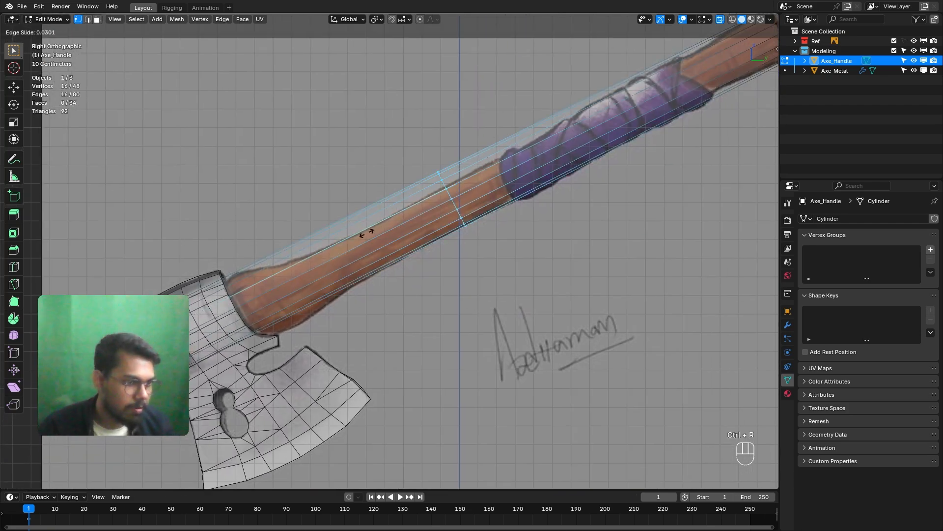
pyautogui.click(238, 313)
pyautogui.scroll(2, 295, 303)
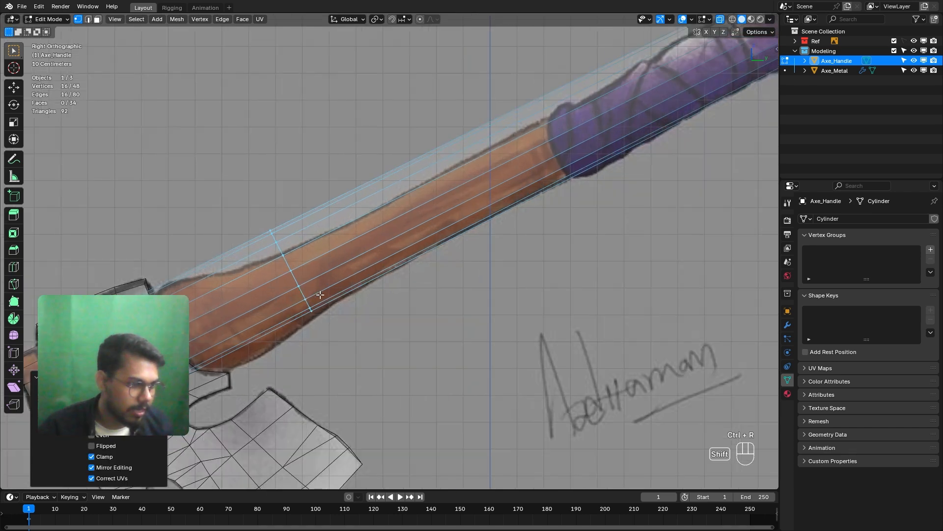
pyautogui.keyDown('shift'); pyautogui.moveTo(318, 299); pyautogui.dragTo(377, 263, button='middle'); pyautogui.keyUp('shift')
pyautogui.hotkey('ctrl', 'z')
# Add an edge loop around the handle and slide it partway towards the axe head, where the drawn handle starts to widen.
pyautogui.scroll(-4, 437, 241)
pyautogui.keyDown('shift'); pyautogui.moveTo(495, 227); pyautogui.dragTo(467, 240, button='middle'); pyautogui.keyUp('shift')
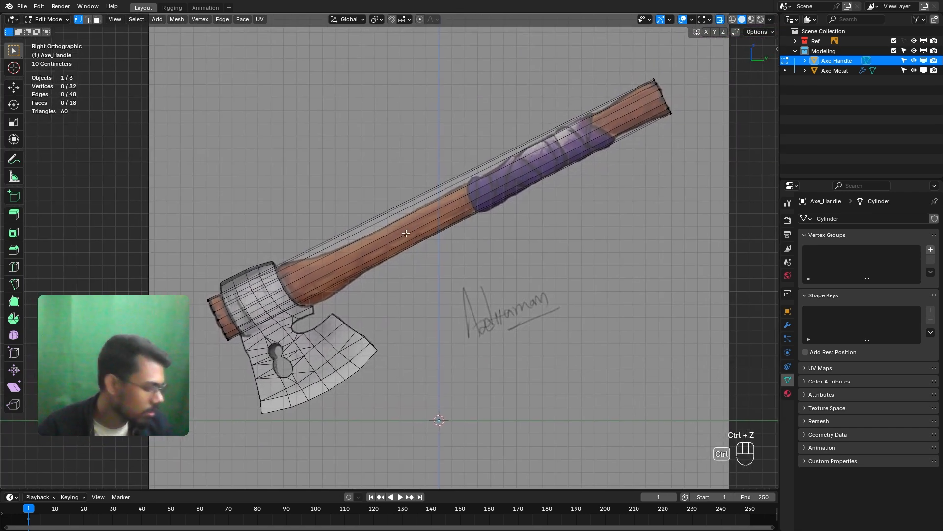
pyautogui.hotkey('ctrl', 'r')
pyautogui.click(378, 248)
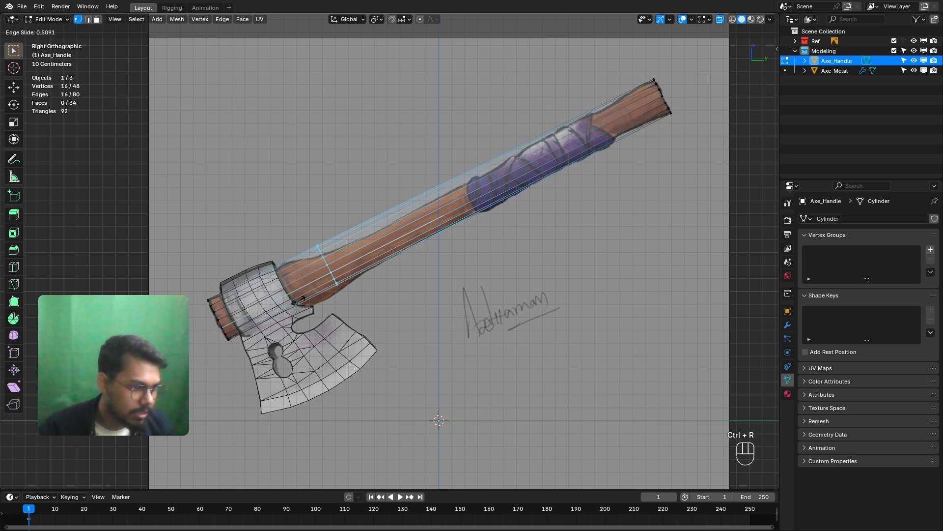
pyautogui.click(322, 297)
# Move the new handle loop down about 0.042 m in Z and scale it by 0.765 to match the drawn outline.
pyautogui.scroll(4, 387, 263)
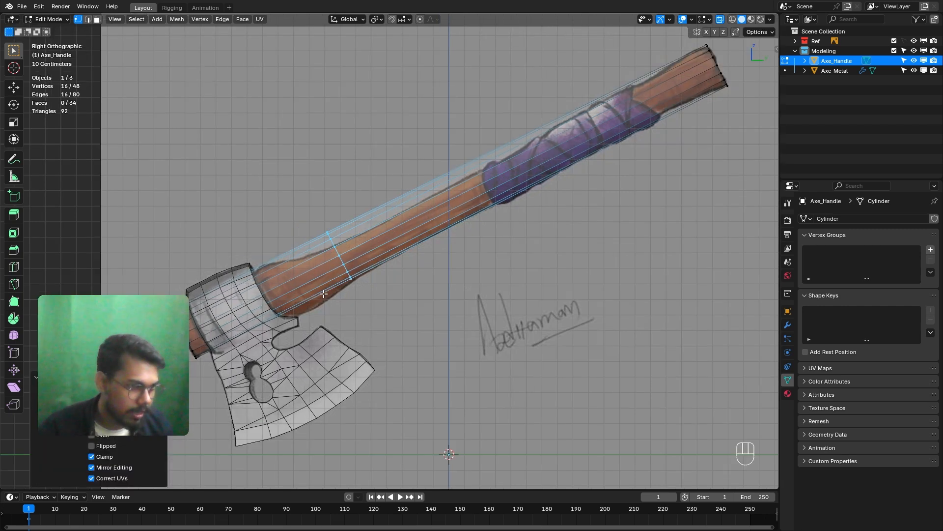
pyautogui.scroll(2, 387, 262)
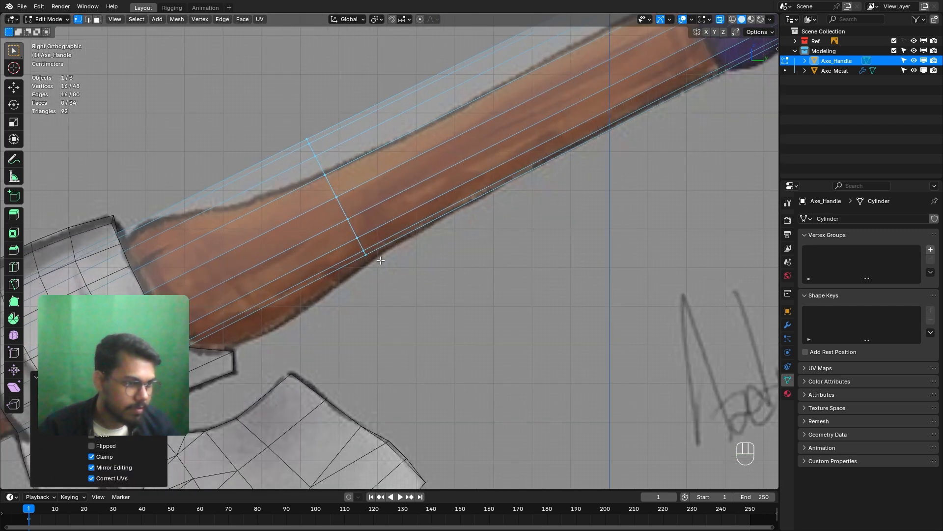
pyautogui.press('g')
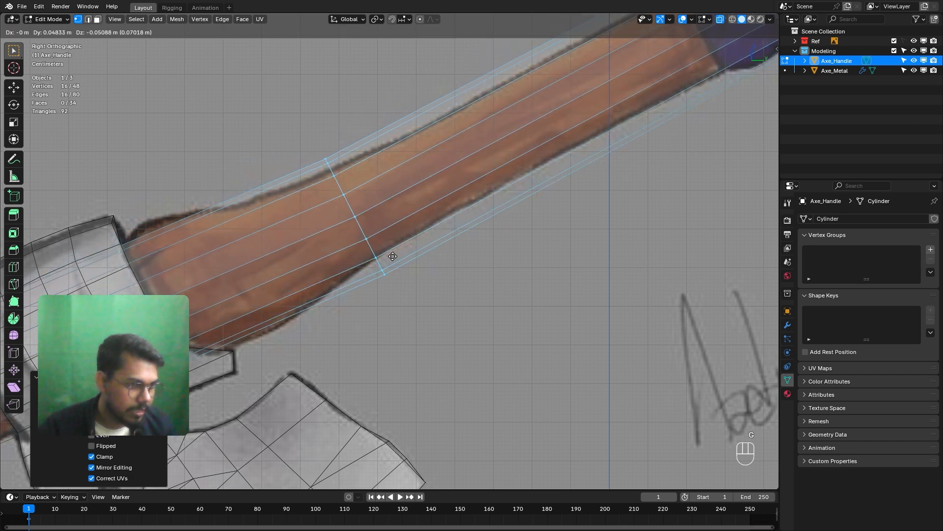
pyautogui.click(389, 253)
pyautogui.press('s')
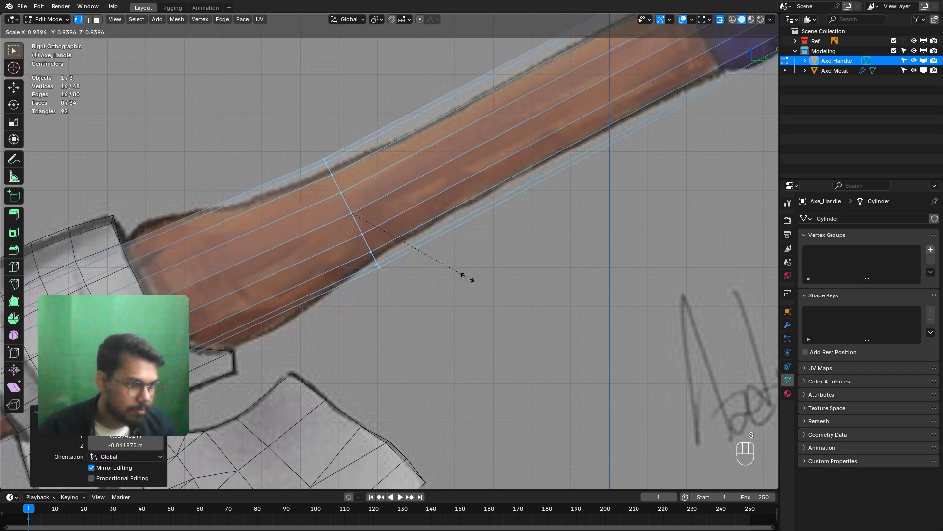
pyautogui.click(445, 265)
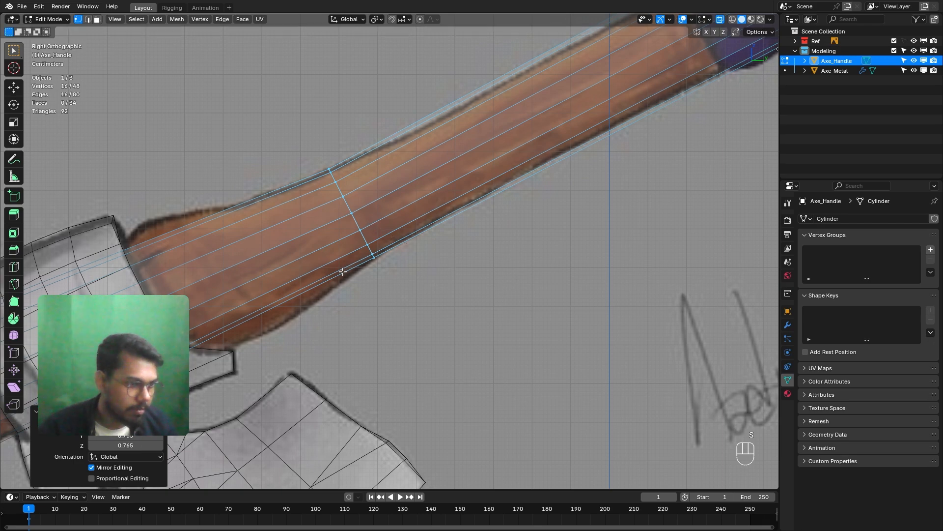
# Add another edge loop around the handle and slide it to where the wood enters the axe head.
pyautogui.scroll(-3, 348, 238)
pyautogui.scroll(2, 353, 259)
pyautogui.keyDown('shift'); pyautogui.moveTo(352, 259); pyautogui.dragTo(357, 244, button='middle'); pyautogui.keyUp('shift')
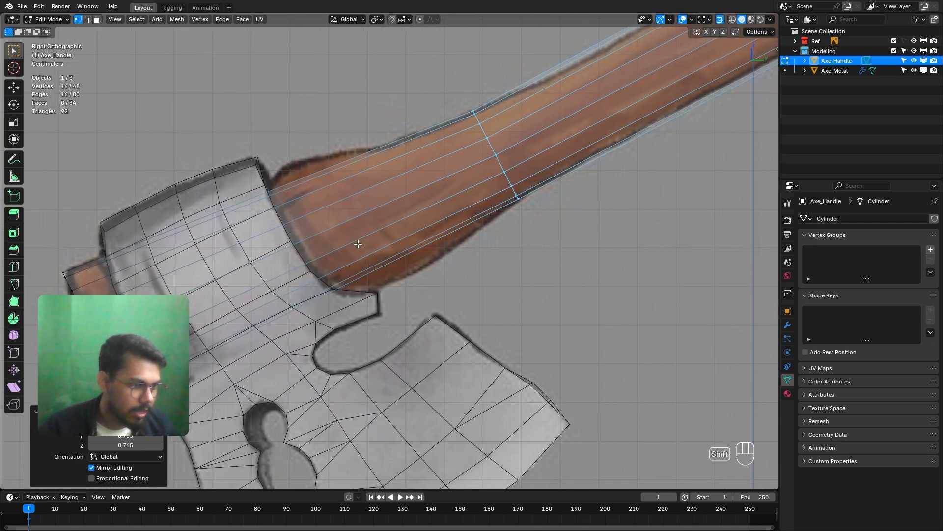
pyautogui.hotkey('ctrl', 'r')
pyautogui.click(323, 235)
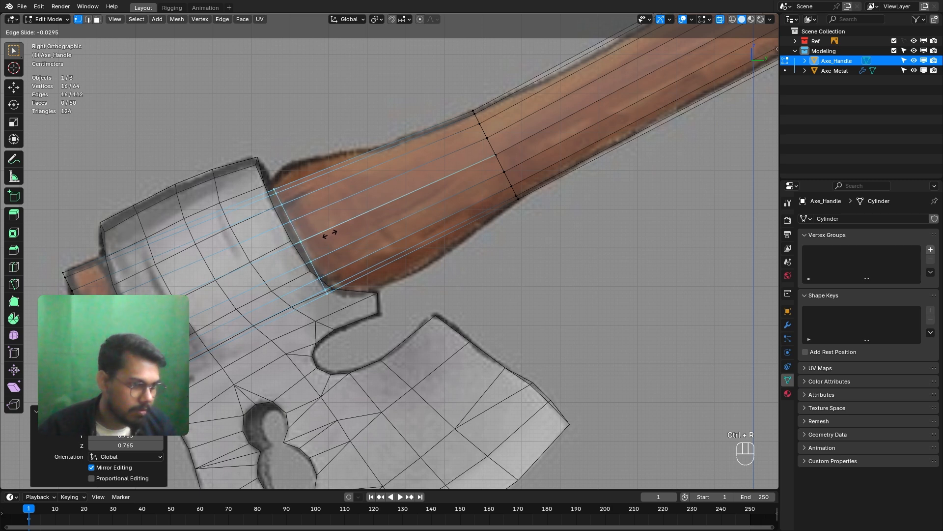
pyautogui.click(329, 234)
# Shift the loop at the axe head's edge along Y and scale it by 1.023 to fit the drawn handle.
pyautogui.scroll(3, 358, 226)
pyautogui.press('g')
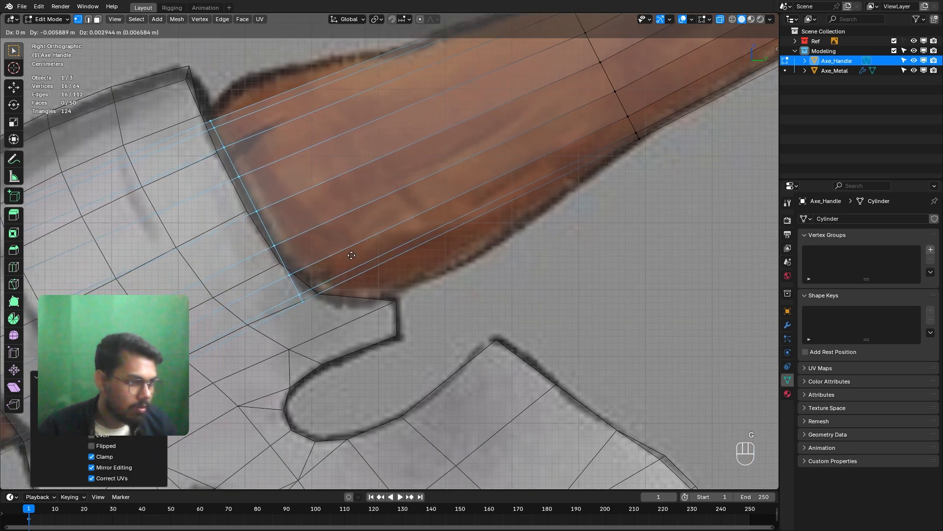
pyautogui.click(350, 257)
pyautogui.press('s')
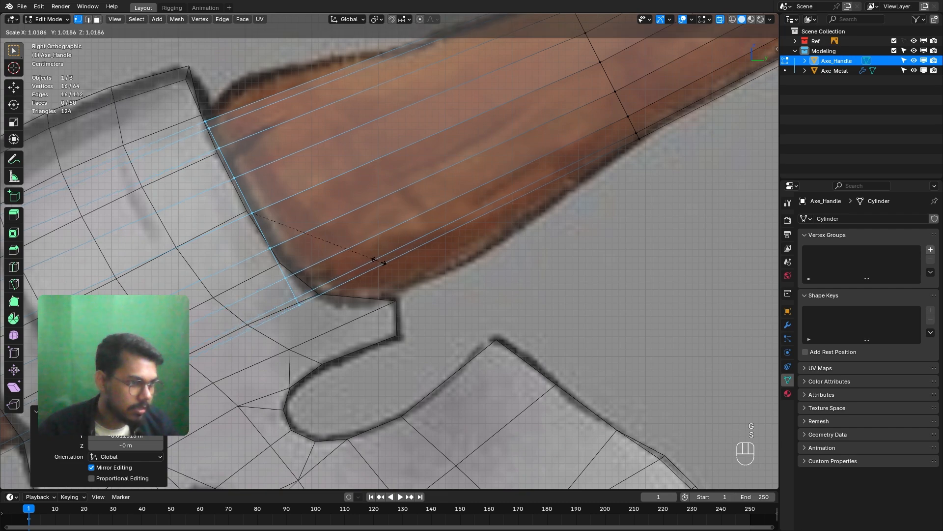
pyautogui.click(379, 260)
# Add an edge loop where the short handle stub leaves the axe head's back side and scale it by 0.995.
pyautogui.scroll(-4, 378, 261)
pyautogui.scroll(6, 294, 220)
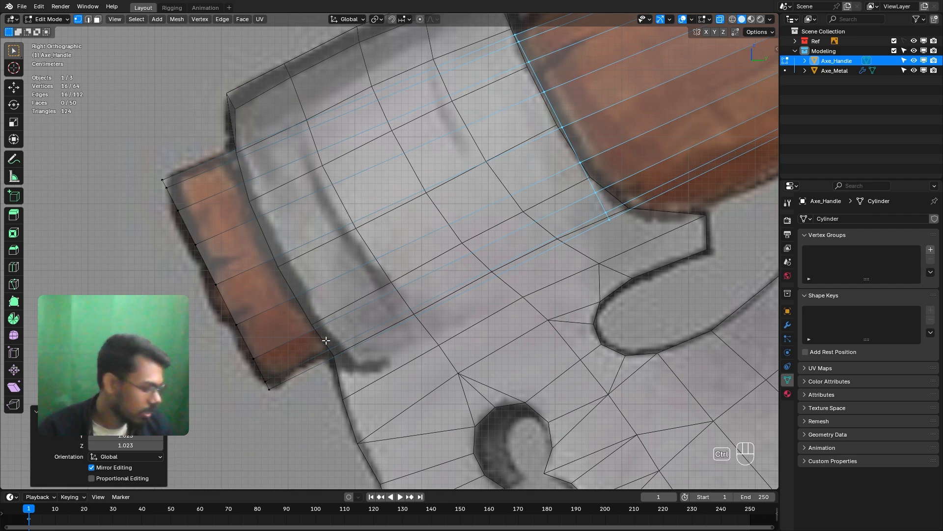
pyautogui.hotkey('ctrl', 'r')
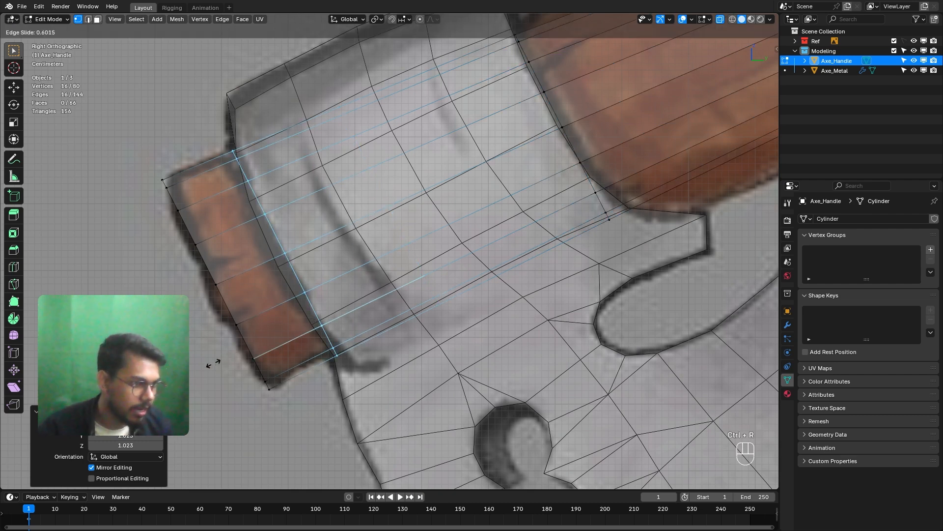
pyautogui.click(243, 364)
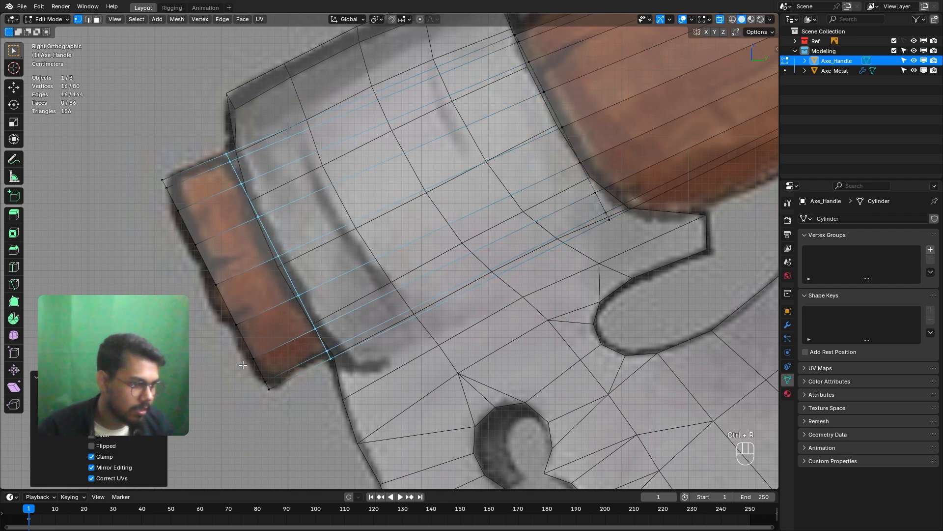
pyautogui.press('s')
pyautogui.click(468, 360)
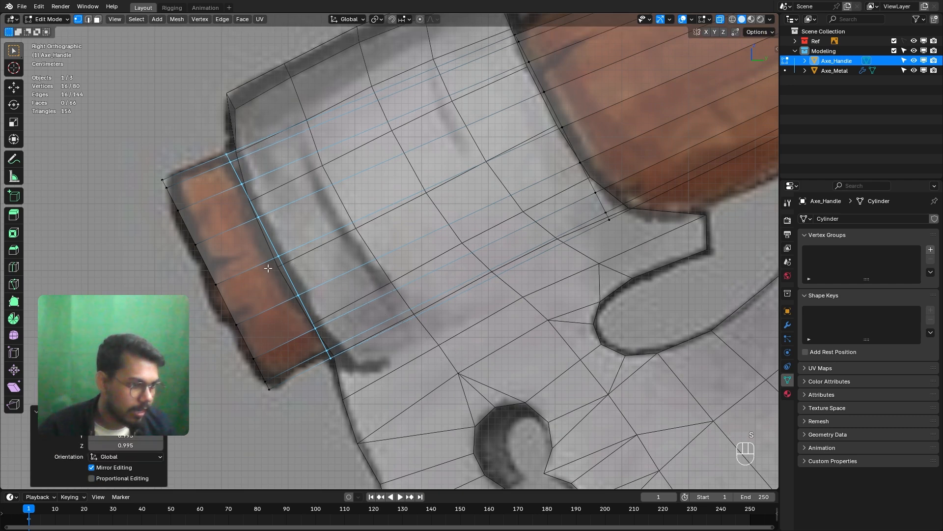
# Add a centred edge loop around the short handle stub protruding from the axe head.
pyautogui.hotkey('ctrl', 'r')
pyautogui.click(271, 313)
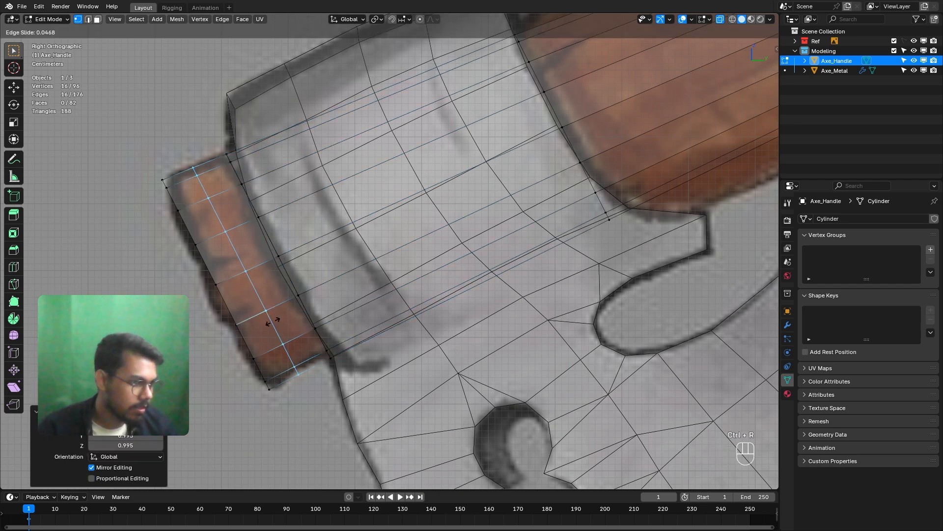
pyautogui.rightClick(271, 313)
# Scale the stub's middle loop by 0.973 and move it by about -0.0022 m in Y and 0.0037 m in Z.
pyautogui.press('s')
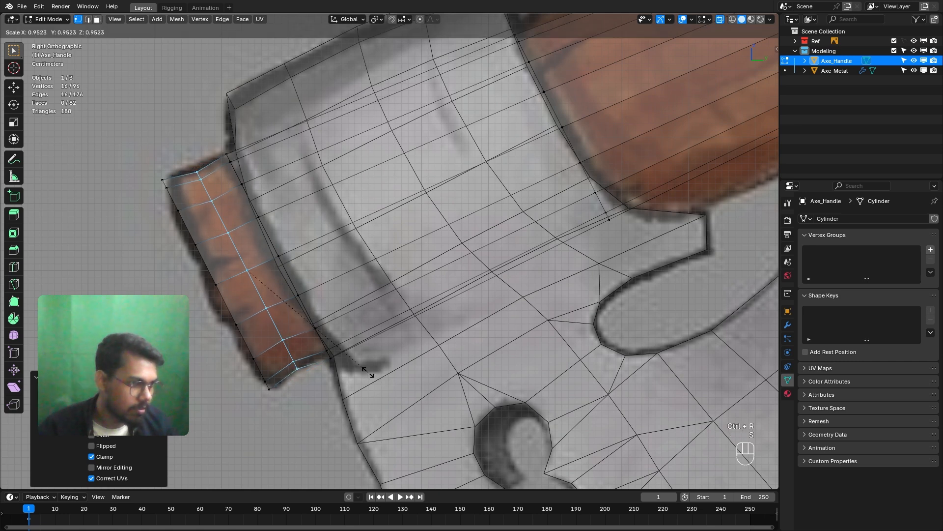
pyautogui.click(371, 374)
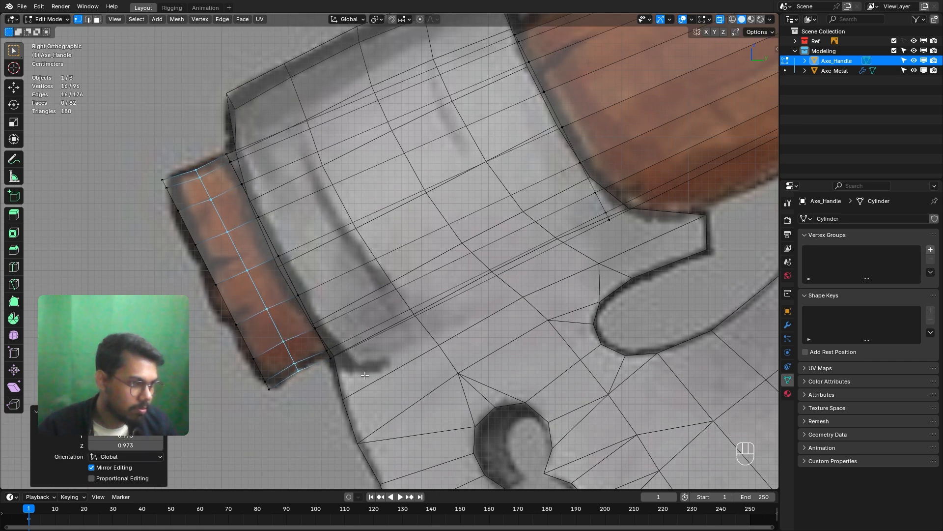
pyautogui.press('g')
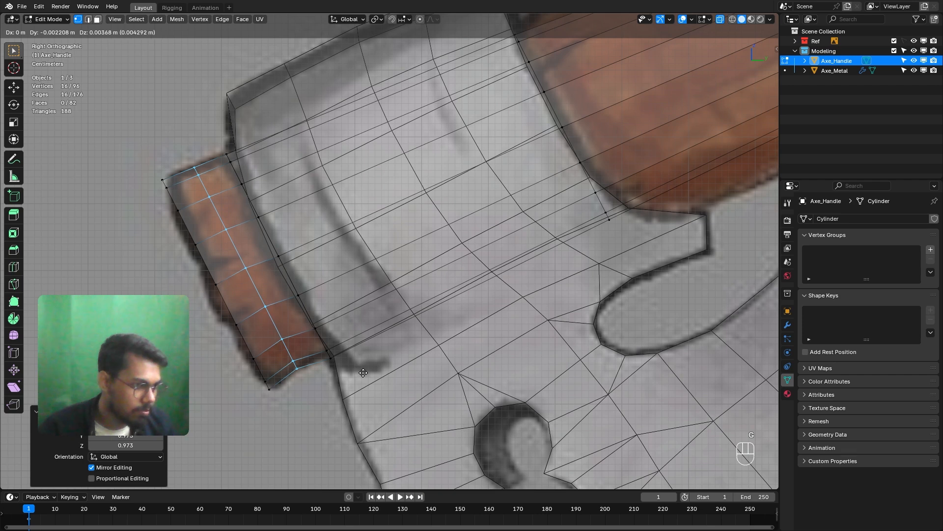
pyautogui.click(363, 373)
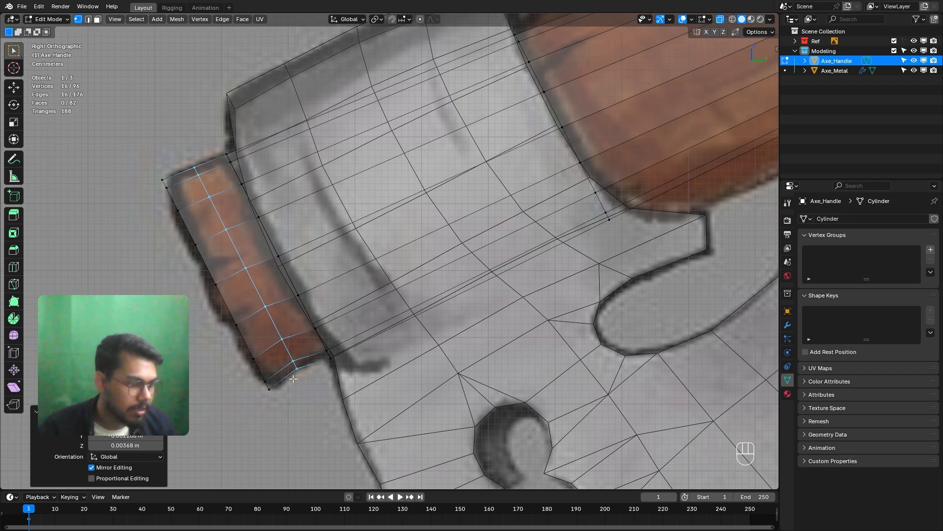
# Turn off X-ray and scale the stub's middle loop along the X axis.
pyautogui.scroll(-2, 298, 376)
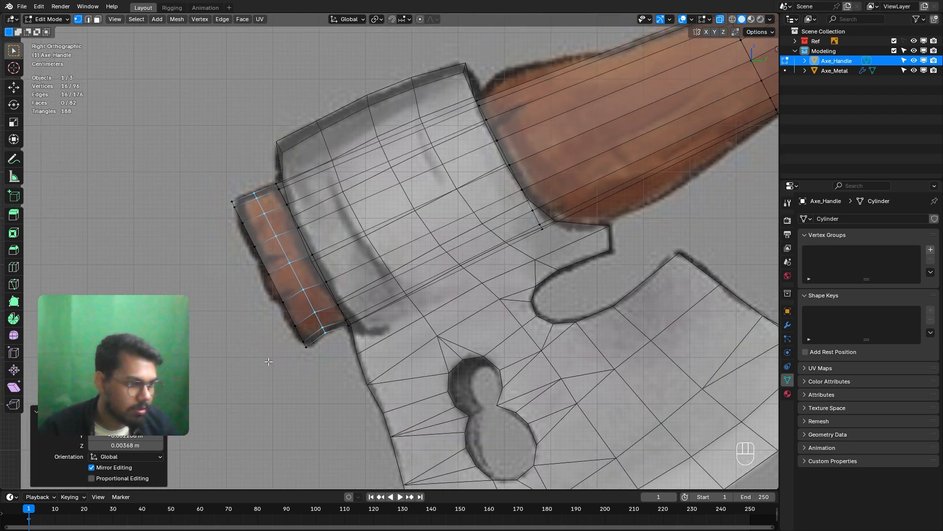
pyautogui.moveTo(254, 357); pyautogui.dragTo(439, 207, button='middle')
pyautogui.hotkey('alt', 'z')
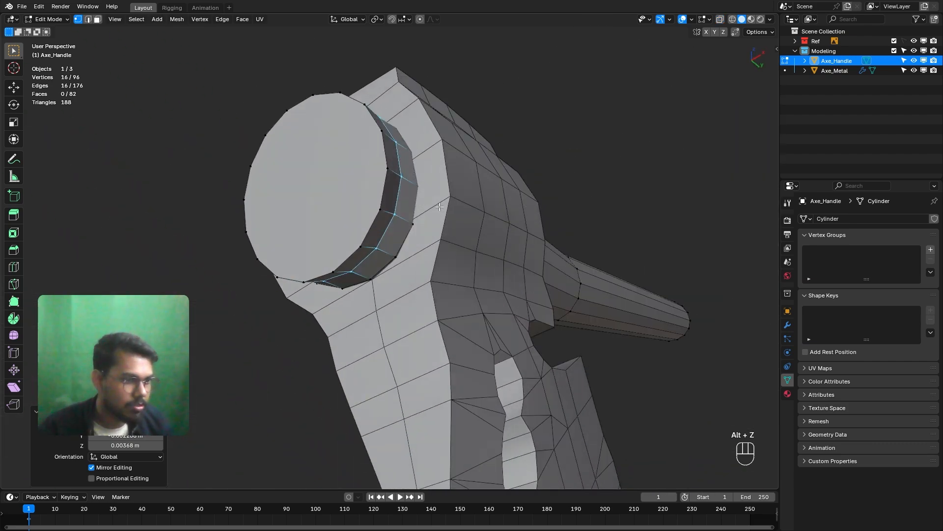
pyautogui.moveTo(394, 133); pyautogui.dragTo(466, 241, button='middle')
pyautogui.moveTo(393, 301); pyautogui.dragTo(457, 345, button='middle')
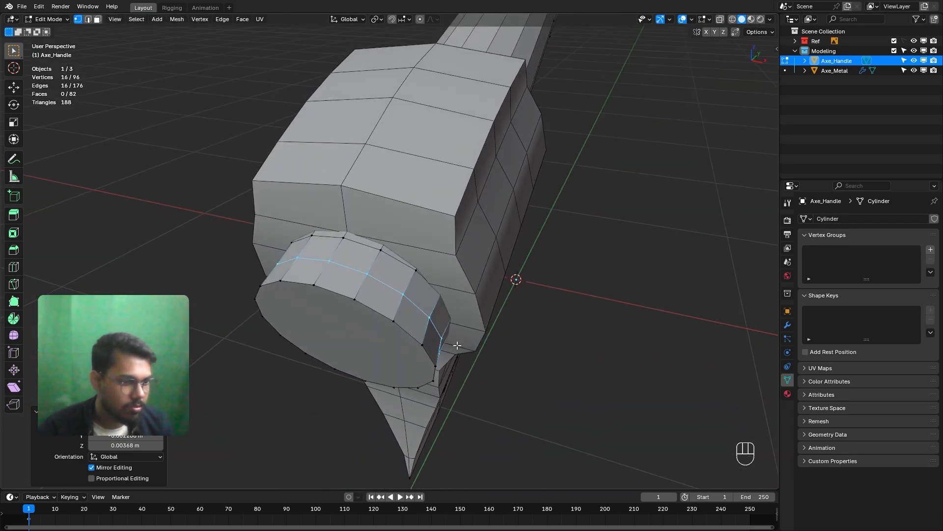
pyautogui.press('s')
pyautogui.press('x')
pyautogui.click(537, 333)
# In the right orthographic view, add a centred edge loop on the handle section between the axe head and the narrowed loop.
pyautogui.moveTo(537, 333); pyautogui.dragTo(389, 298, button='middle')
pyautogui.press('KP_3')
pyautogui.scroll(2, 388, 298)
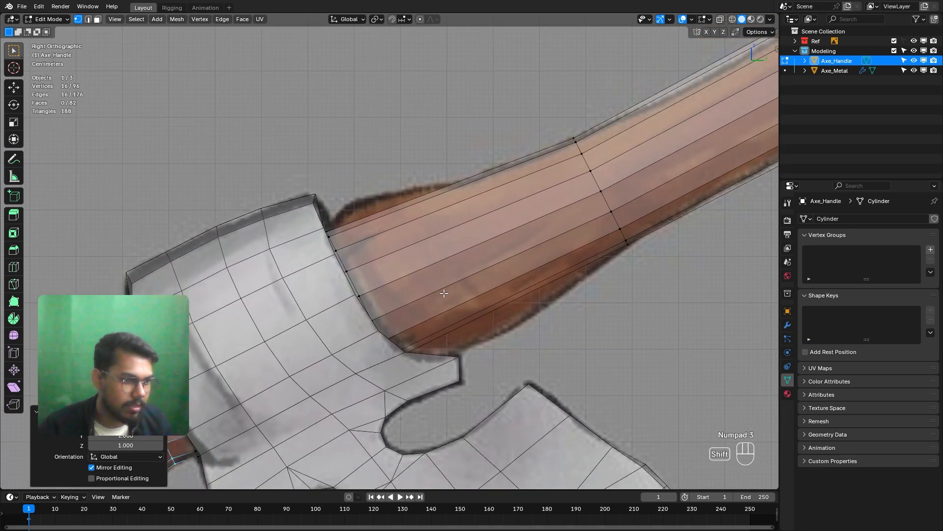
pyautogui.keyDown('shift'); pyautogui.moveTo(453, 322); pyautogui.dragTo(438, 318, button='middle'); pyautogui.keyUp('shift')
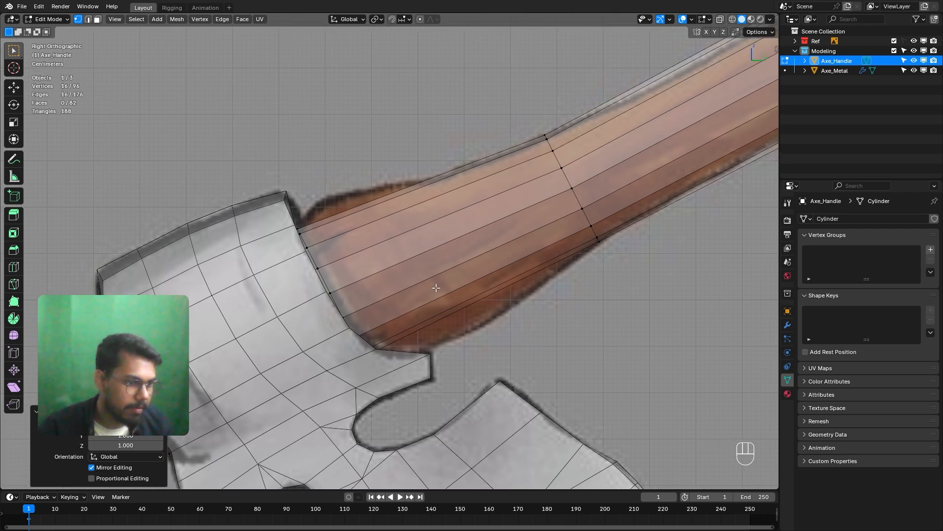
pyautogui.hotkey('ctrl', 'r')
pyautogui.click(433, 286)
pyautogui.rightClick(433, 290)
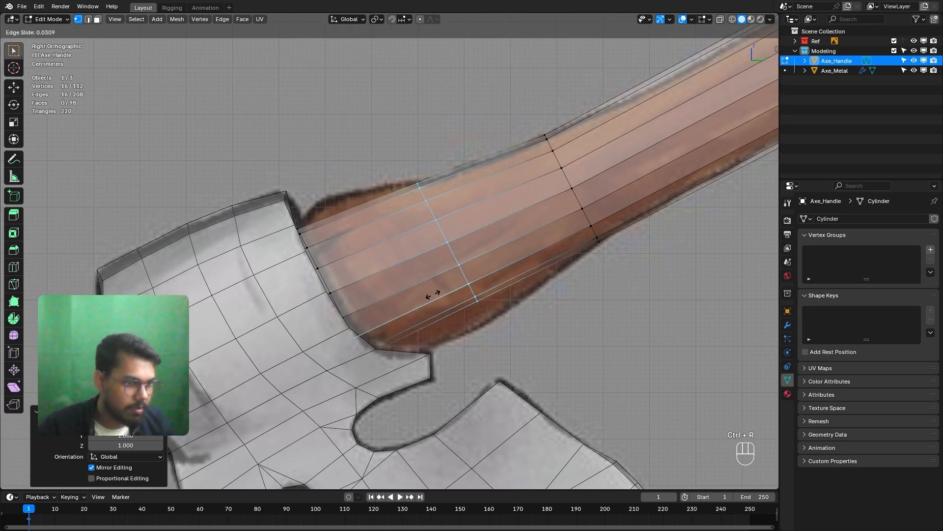
# Scale the new loop by 1.176 and move it by about 0.0106 m in Y and -0.0212 m in Z to fit the bulge.
pyautogui.press('s')
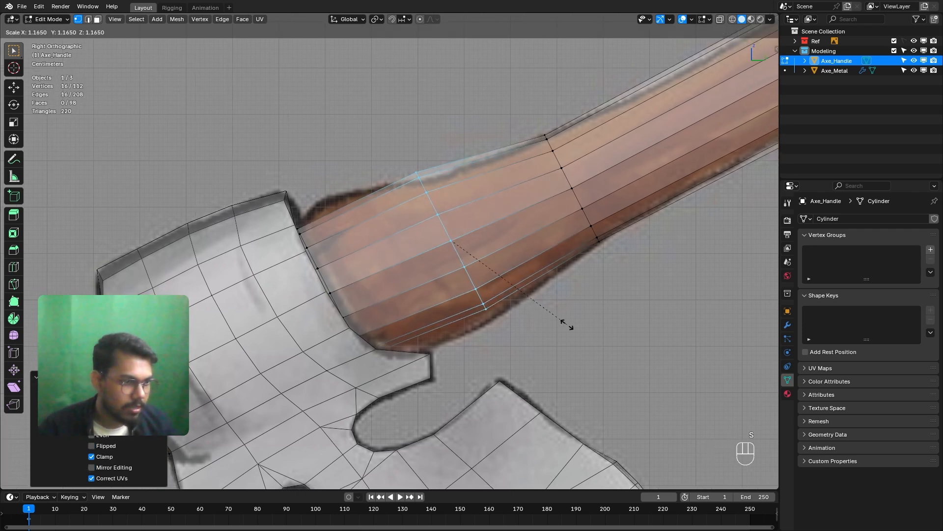
pyautogui.click(565, 325)
pyautogui.press('g')
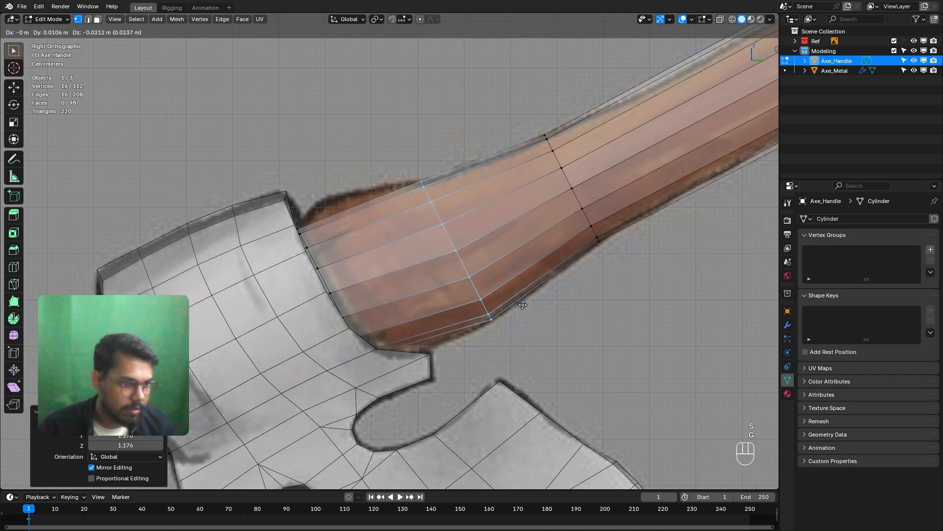
pyautogui.click(523, 305)
# Add an edge loop between the bulge loop and the axe head and scale it by 1.139 to fit the outline.
pyautogui.keyDown('shift'); pyautogui.moveTo(405, 288); pyautogui.dragTo(403, 284, button='middle'); pyautogui.keyUp('shift')
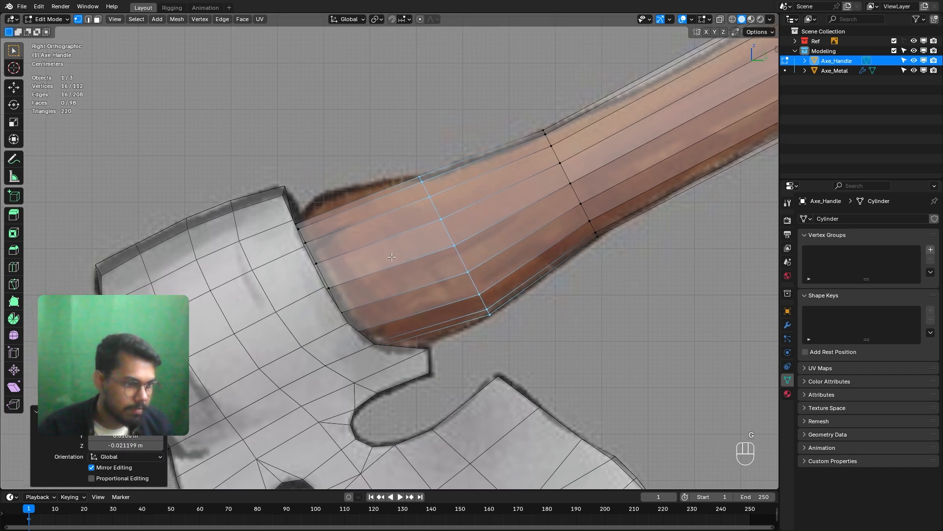
pyautogui.hotkey('ctrl', 'r')
pyautogui.click(386, 250)
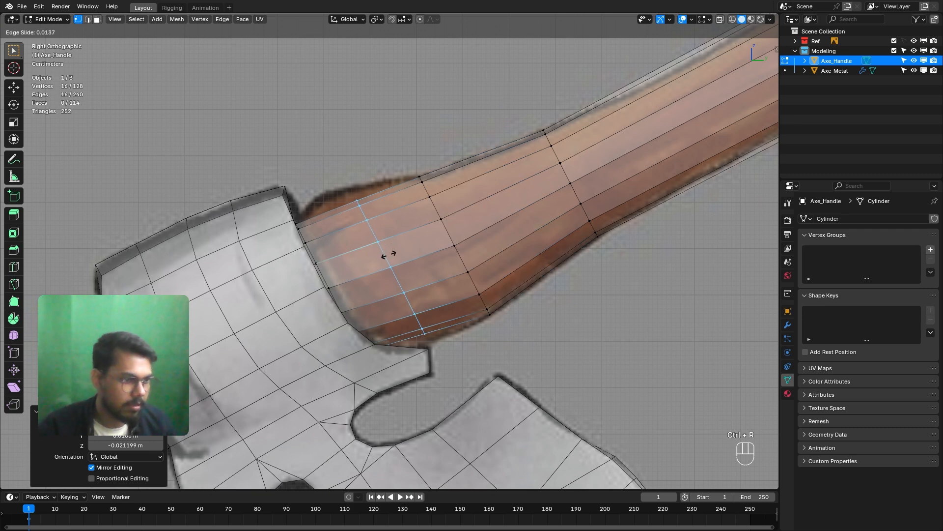
pyautogui.click(386, 255)
pyautogui.press('s')
pyautogui.click(506, 318)
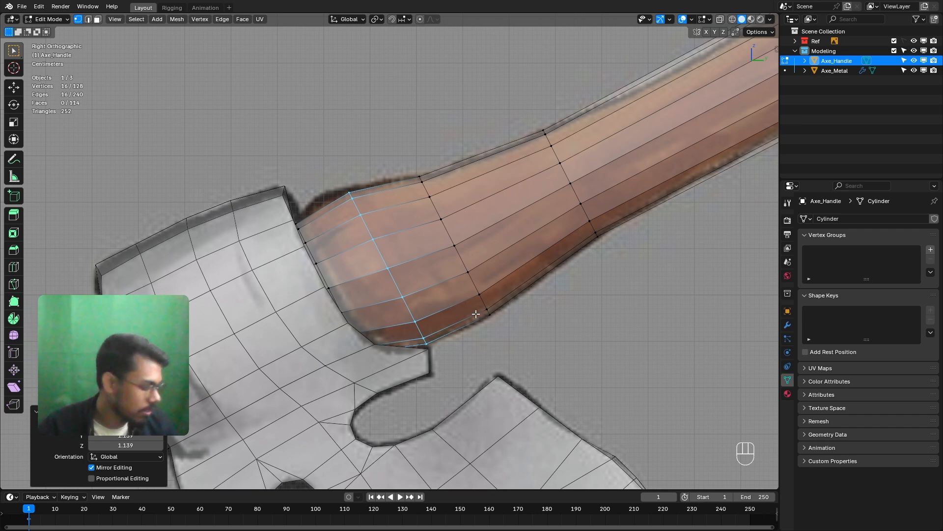
# Add one more edge loop on the handle section directly beside the axe head.
pyautogui.keyDown('shift'); pyautogui.moveTo(348, 250); pyautogui.dragTo(350, 243, button='middle'); pyautogui.keyUp('shift')
pyautogui.hotkey('ctrl', 'r')
pyautogui.click(338, 227)
pyautogui.click(365, 276)
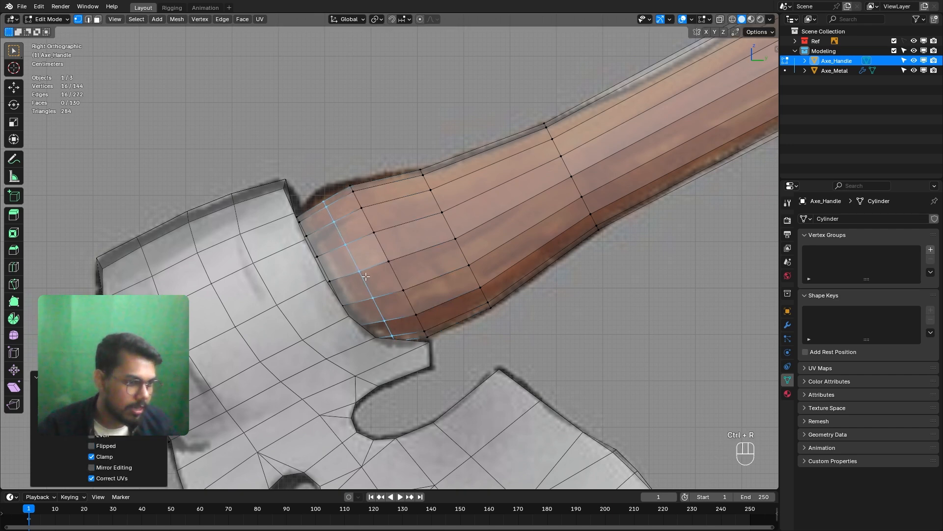
# Scale the loop beside the axe head by about 1.072 and move it closer to the head, with 0.00318 m in Z.
pyautogui.press('s')
pyautogui.click(533, 345)
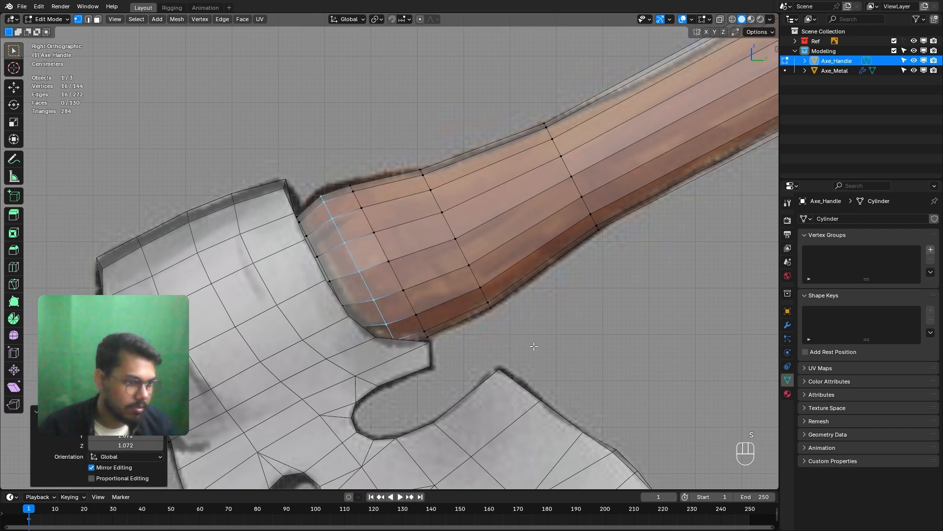
pyautogui.press('g')
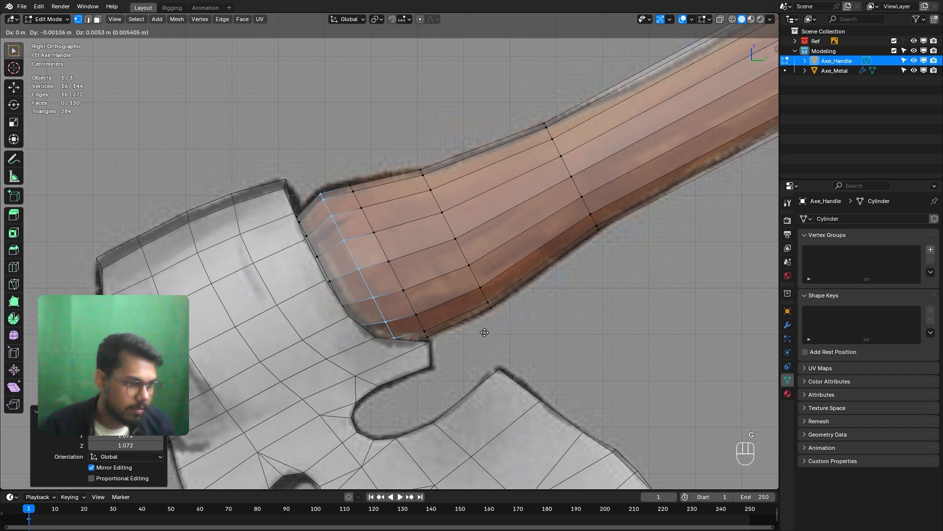
pyautogui.click(478, 333)
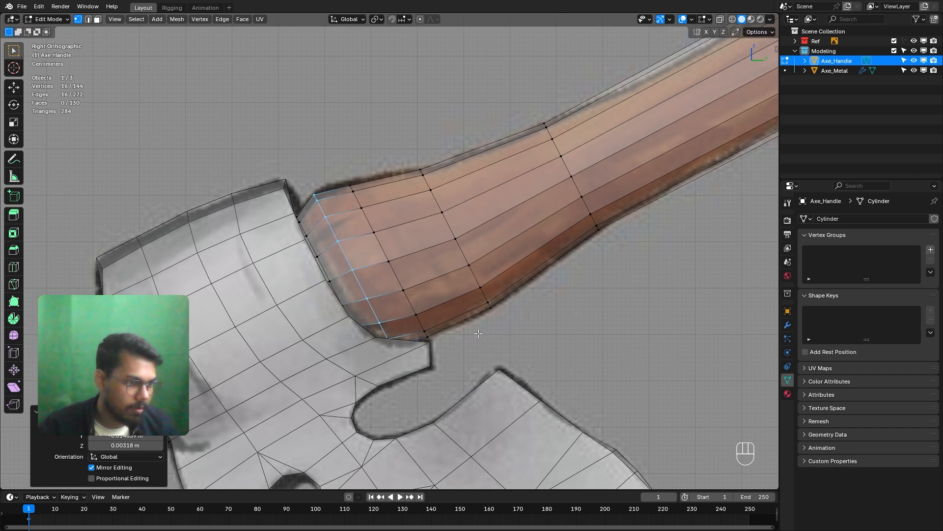
# Move the second handle loop from the axe head by 0.00424 m in Z and scale it by 1.004.
pyautogui.keyDown('alt'); pyautogui.click(394, 274); pyautogui.keyUp('alt')
pyautogui.press('g')
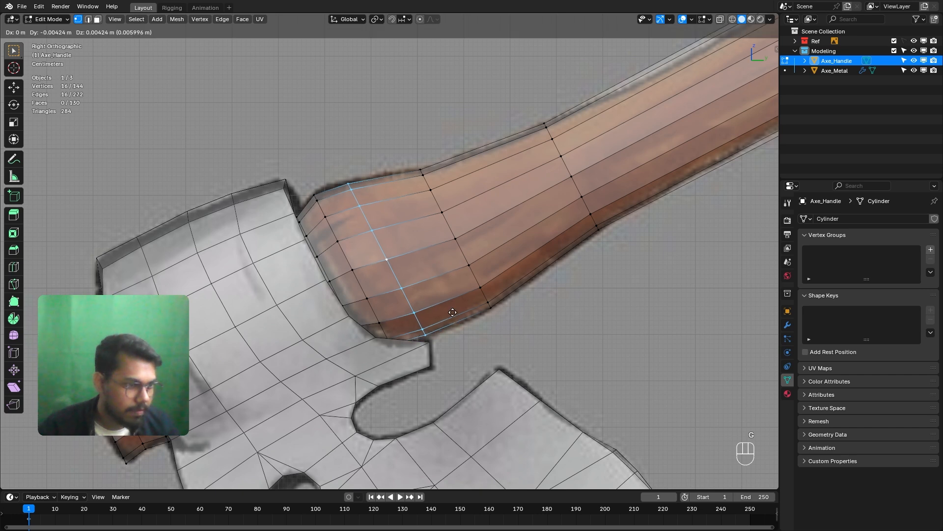
pyautogui.click(453, 312)
pyautogui.press('s')
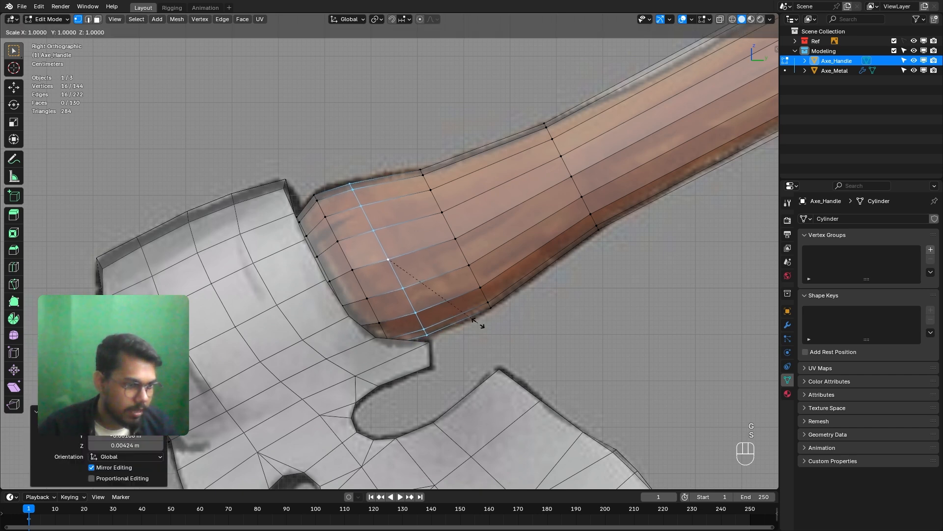
pyautogui.click(479, 323)
# Add an edge loop where the purple grip wrap starts and scale it by 0.884 to fit the handle outline.
pyautogui.scroll(-4, 455, 287)
pyautogui.keyDown('shift'); pyautogui.moveTo(637, 191); pyautogui.dragTo(336, 299, button='middle'); pyautogui.keyUp('shift')
pyautogui.keyDown('shift'); pyautogui.moveTo(497, 231); pyautogui.dragTo(433, 280, button='middle'); pyautogui.keyUp('shift')
pyautogui.scroll(5, 448, 257)
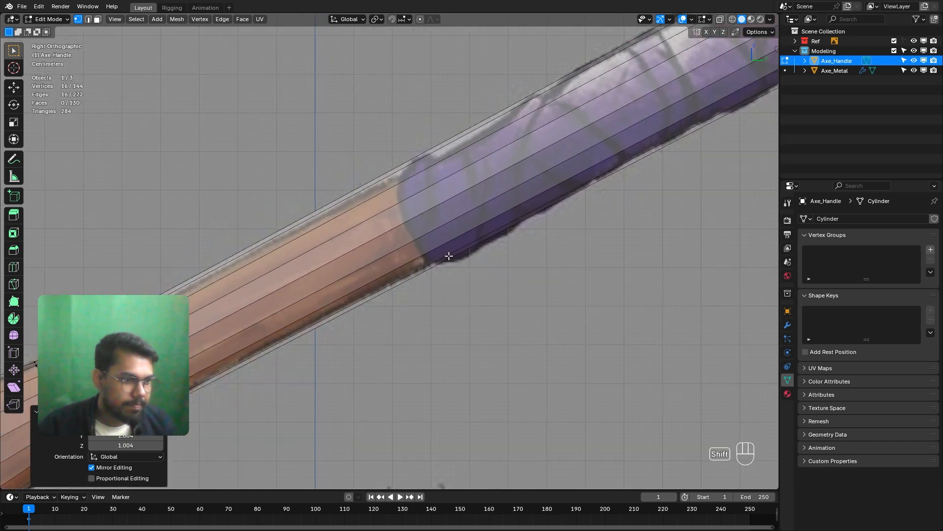
pyautogui.keyDown('shift'); pyautogui.moveTo(402, 249); pyautogui.dragTo(363, 246, button='middle'); pyautogui.keyUp('shift')
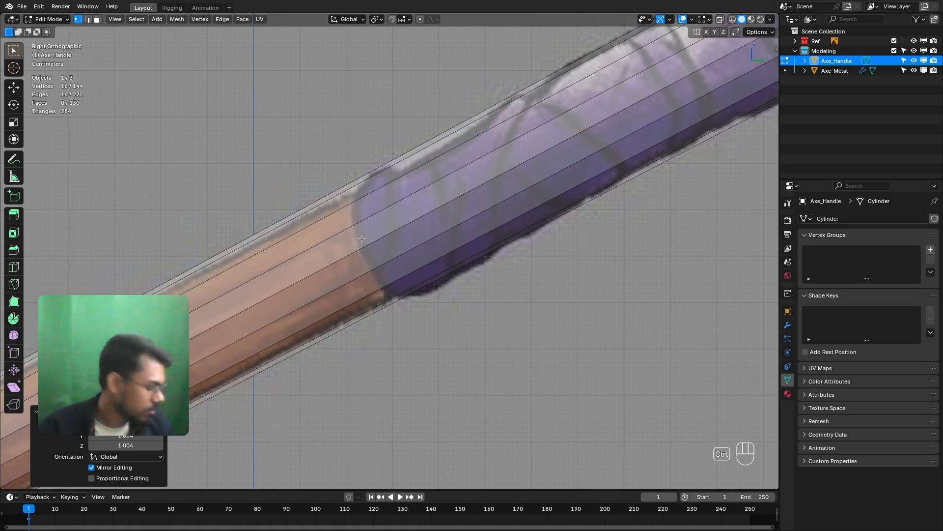
pyautogui.hotkey('ctrl', 'r')
pyautogui.click(363, 238)
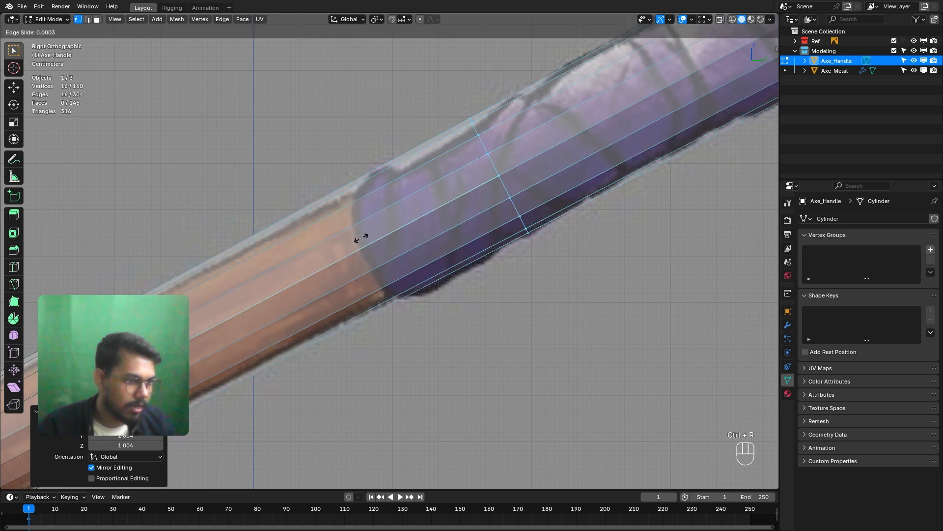
pyautogui.click(226, 311)
pyautogui.press('s')
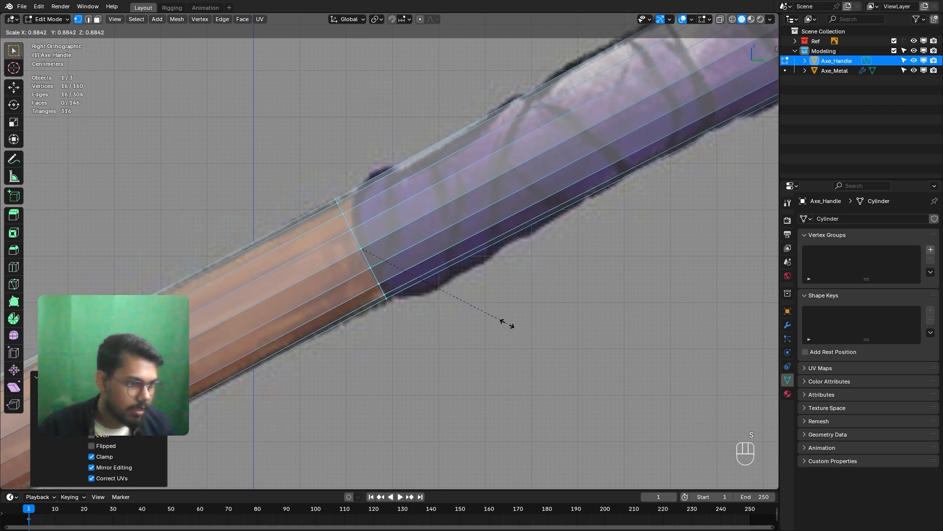
pyautogui.click(502, 322)
# Add an edge loop on the bare wood between the purple wrap and the handle end, and scale it by 0.882.
pyautogui.scroll(-3, 502, 322)
pyautogui.scroll(3, 501, 275)
pyautogui.keyDown('shift'); pyautogui.moveTo(502, 275); pyautogui.dragTo(443, 272, button='middle'); pyautogui.keyUp('shift')
pyautogui.scroll(1, 460, 257)
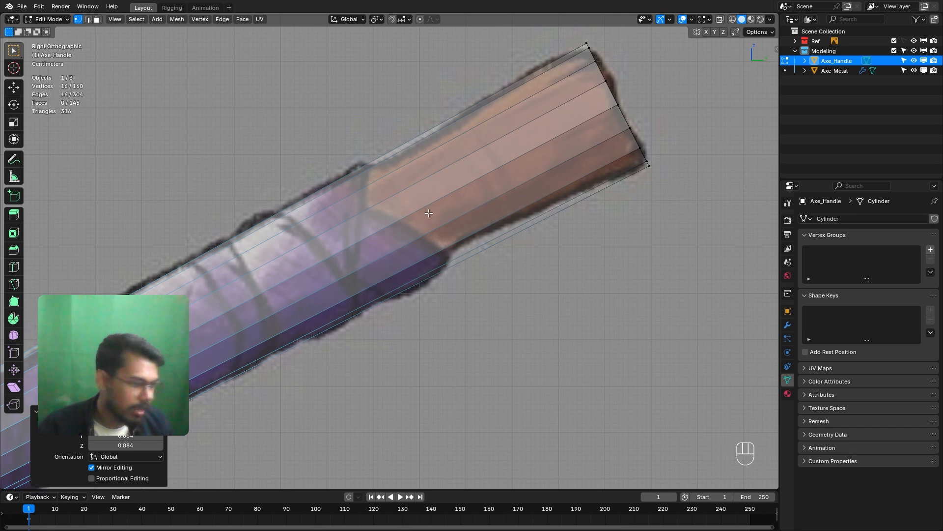
pyautogui.hotkey('ctrl', 'r')
pyautogui.click(481, 195)
pyautogui.click(704, 123)
pyautogui.press('s')
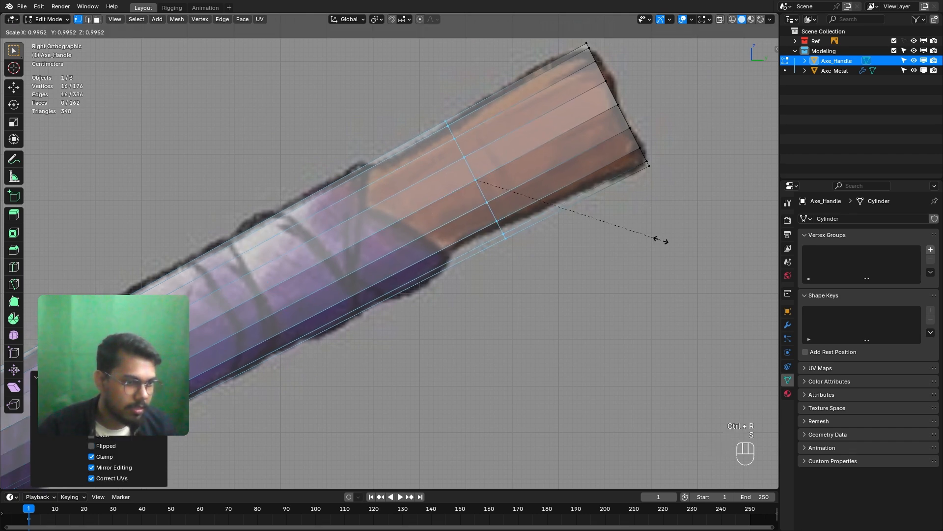
pyautogui.click(641, 226)
# Fine-tune the position and scale of the loop near the handle end to match the drawn outline.
pyautogui.press('g')
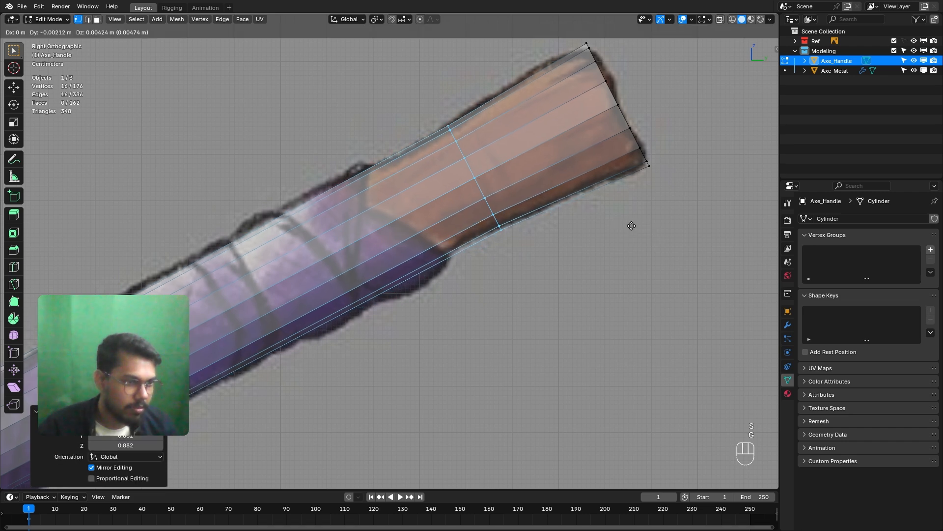
pyautogui.click(636, 230)
pyautogui.press('s')
pyautogui.click(633, 226)
pyautogui.press('g')
pyautogui.click(633, 227)
# Leave mesh editing and apply Shade Auto Smooth to the handle with a 30° angle.
pyautogui.scroll(-6, 633, 227)
pyautogui.moveTo(566, 236); pyautogui.dragTo(414, 250, button='middle')
pyautogui.scroll(2, 414, 251)
pyautogui.press('Tab')
pyautogui.moveTo(526, 249); pyautogui.dragTo(450, 232, button='middle')
pyautogui.rightClick(451, 229)
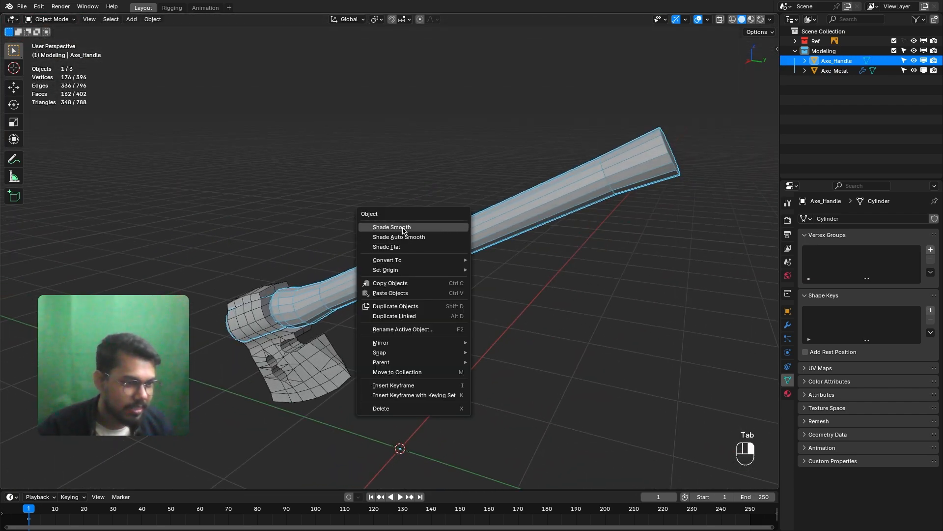
pyautogui.click(408, 227)
pyautogui.moveTo(557, 241); pyautogui.dragTo(521, 299, button='middle')
pyautogui.rightClick(464, 237)
pyautogui.click(452, 247)
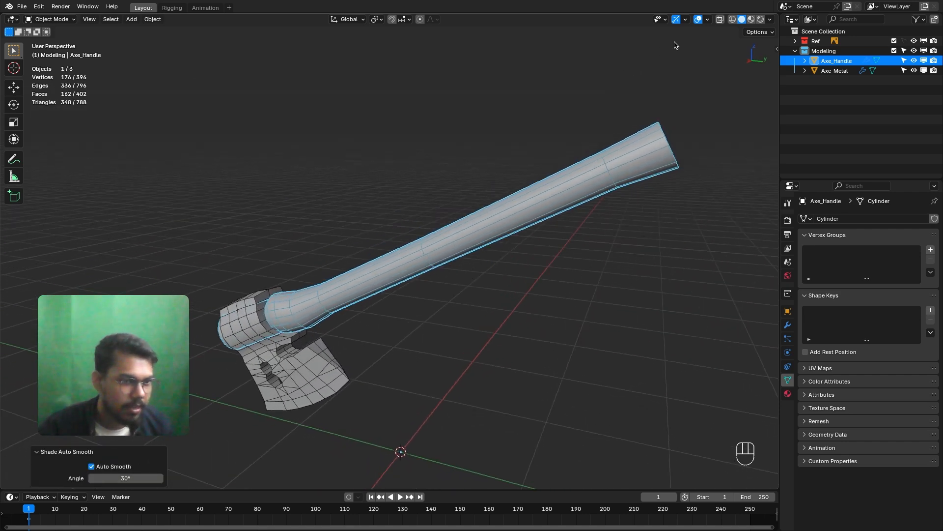
# Turn off the wireframe overlay and inspect the smooth-shaded axe with nothing selected.
pyautogui.click(697, 19)
pyautogui.keyDown('shift'); pyautogui.moveTo(500, 267); pyautogui.dragTo(521, 275, button='middle'); pyautogui.keyUp('shift')
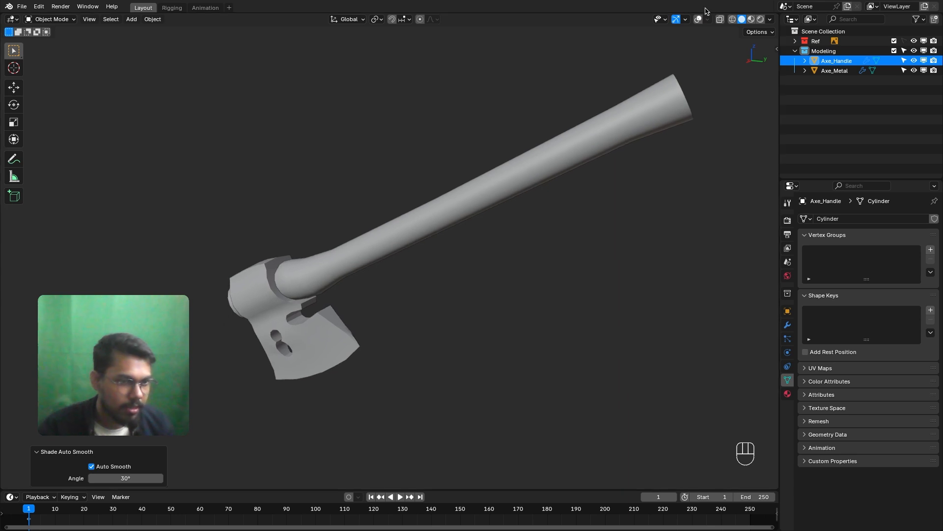
pyautogui.click(698, 19)
pyautogui.click(708, 19)
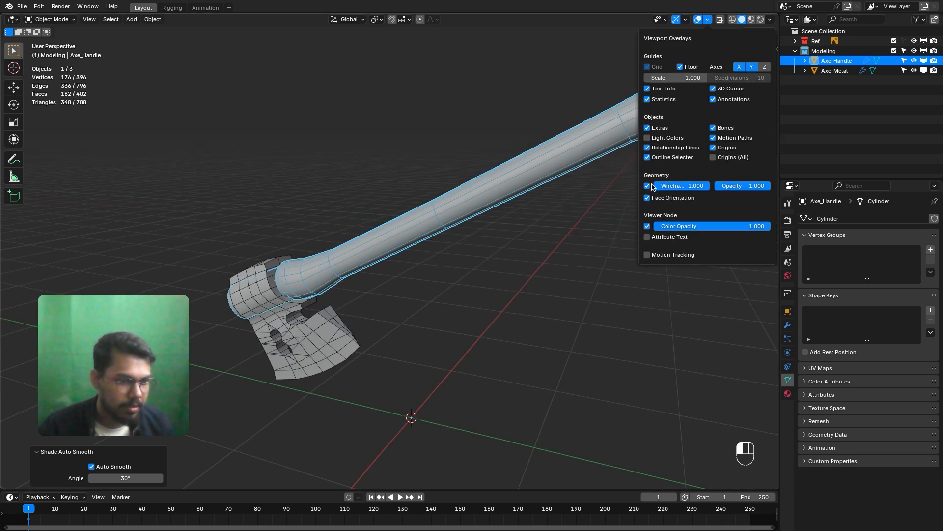
pyautogui.click(648, 186)
pyautogui.moveTo(447, 196); pyautogui.dragTo(435, 255, button='middle')
pyautogui.click(481, 268)
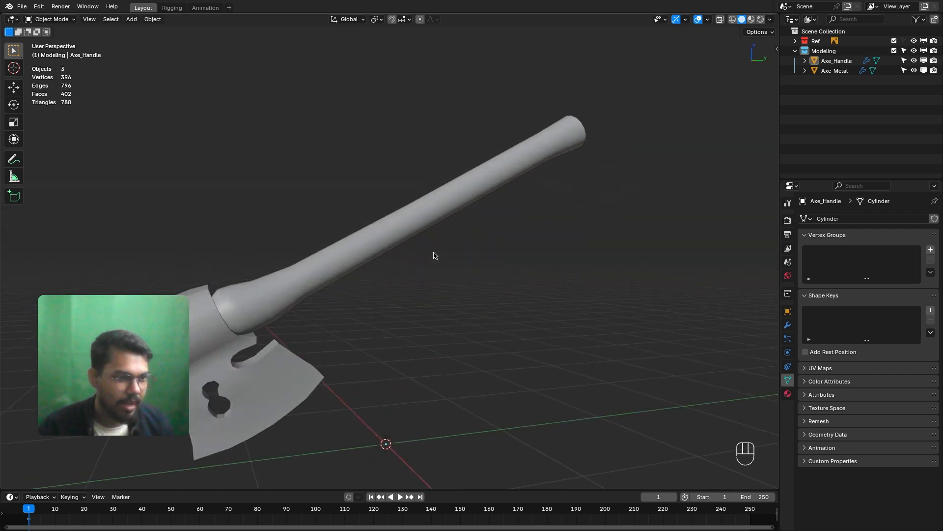
# Turn the wireframe overlay back on in the right orthographic view and compare the handle with the reference drawing.
pyautogui.press('KP_3')
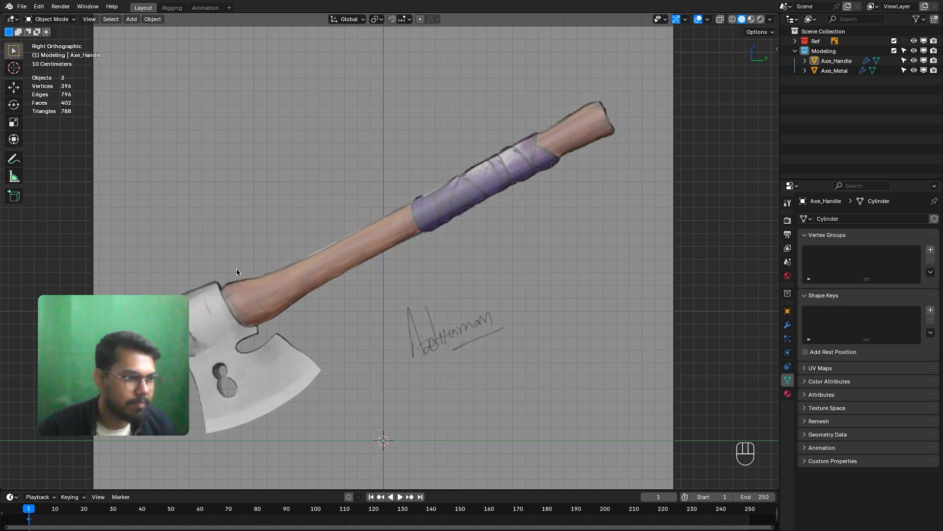
pyautogui.scroll(4, 418, 209)
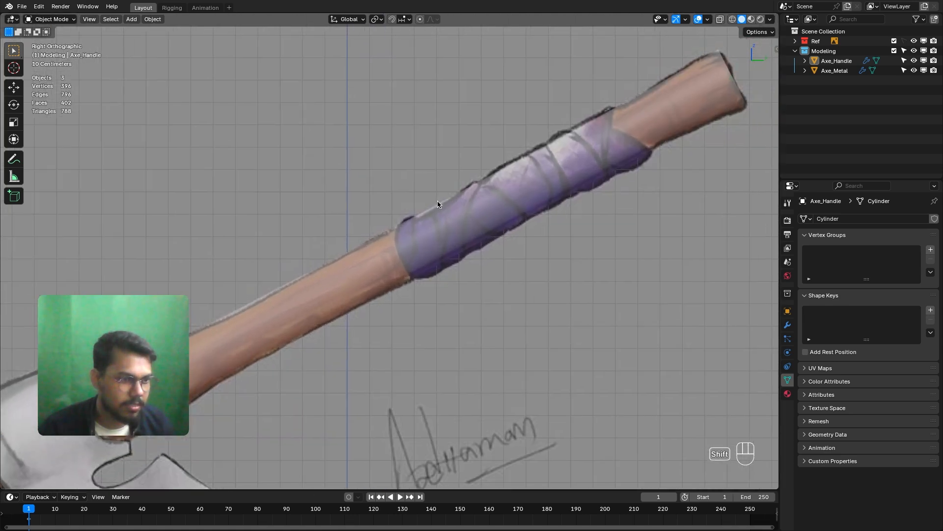
pyautogui.click(707, 20)
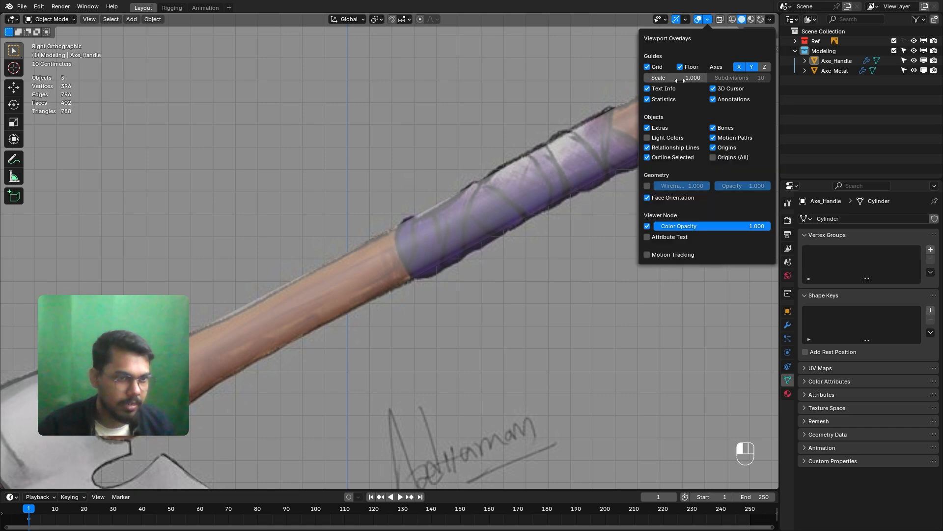
pyautogui.click(647, 186)
pyautogui.scroll(3, 435, 217)
pyautogui.keyDown('shift'); pyautogui.moveTo(411, 207); pyautogui.dragTo(461, 194, button='middle'); pyautogui.keyUp('shift')
pyautogui.scroll(-8, 461, 193)
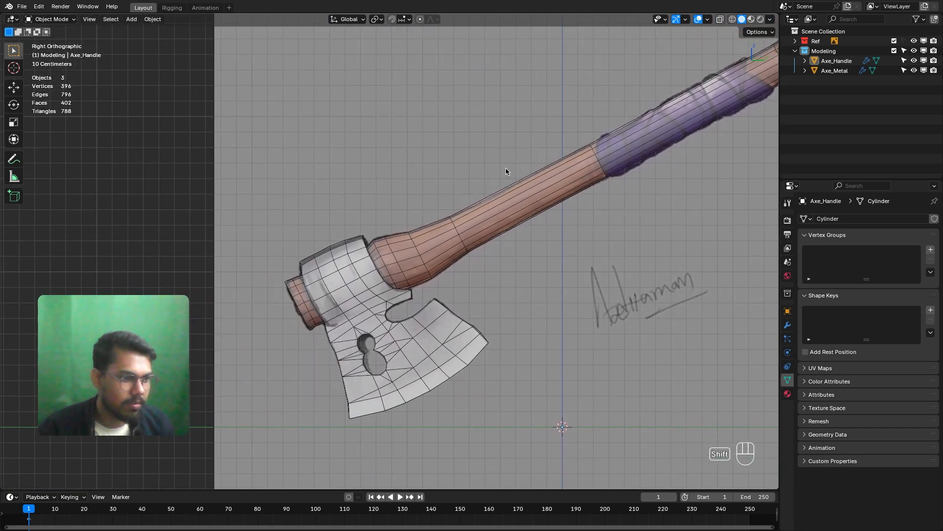
pyautogui.scroll(5, 394, 217)
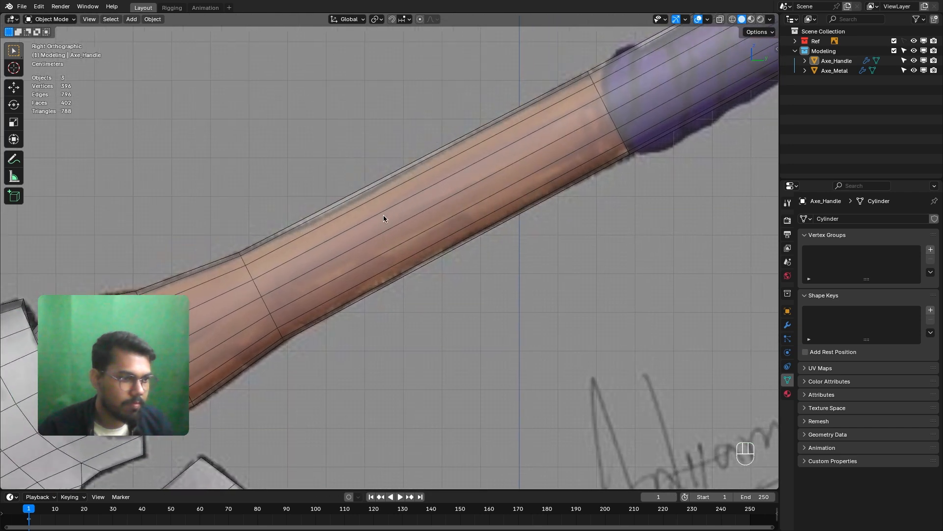
# Add a centred edge loop to the long handle section between the neck bulge and the purple wrap.
pyautogui.press('Tab')
pyautogui.click(486, 192)
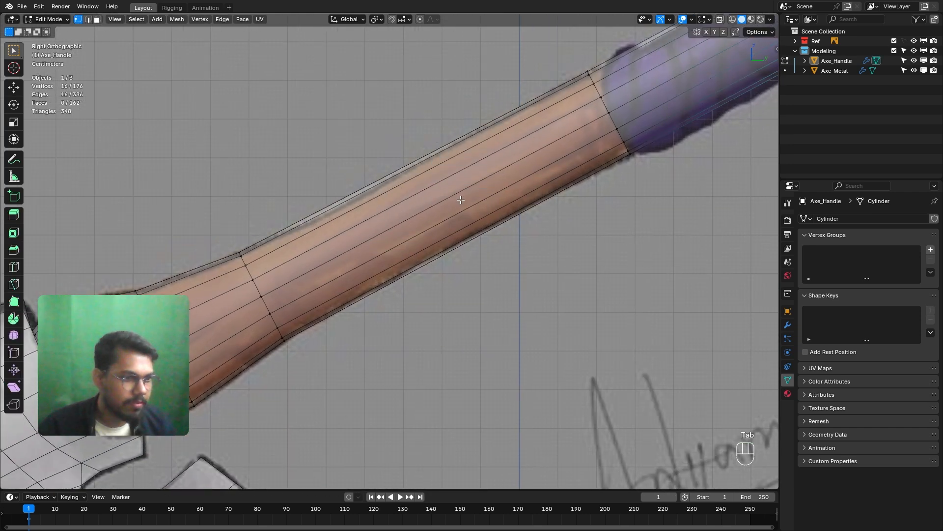
pyautogui.scroll(-3, 460, 210)
pyautogui.scroll(2, 461, 209)
pyautogui.scroll(3, 460, 210)
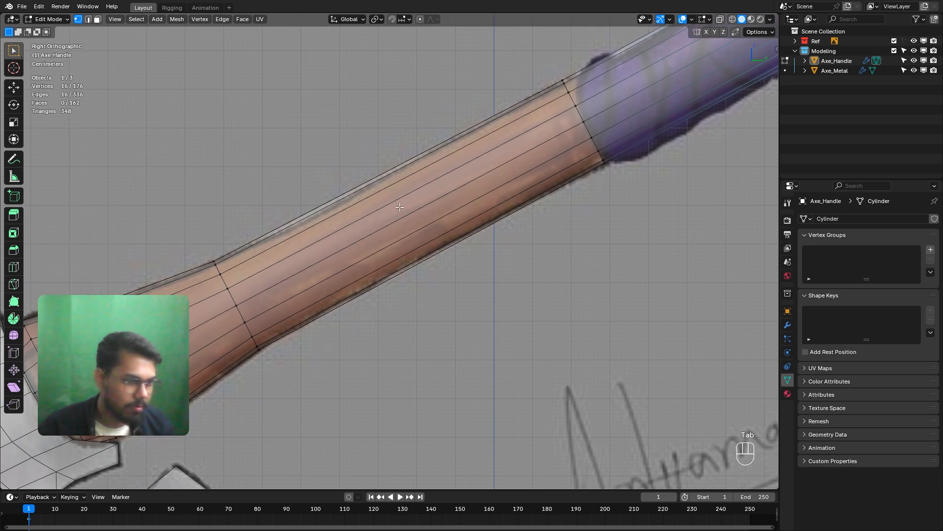
pyautogui.hotkey('ctrl', 'r')
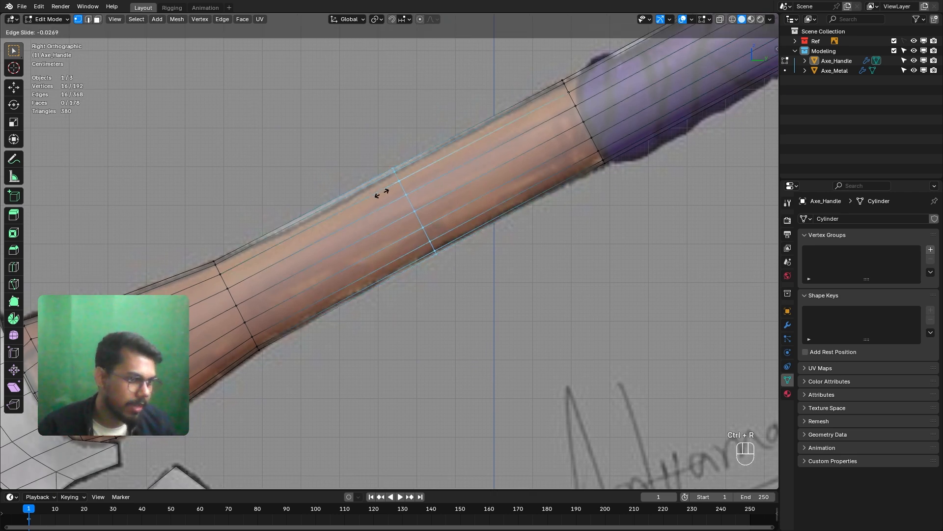
pyautogui.click(376, 196)
pyautogui.rightClick(377, 195)
# Scale the new mid-handle loop by 0.969 and move it by -0.003533 m in Z to fit the outline.
pyautogui.scroll(3, 556, 241)
pyautogui.press('s')
pyautogui.click(551, 239)
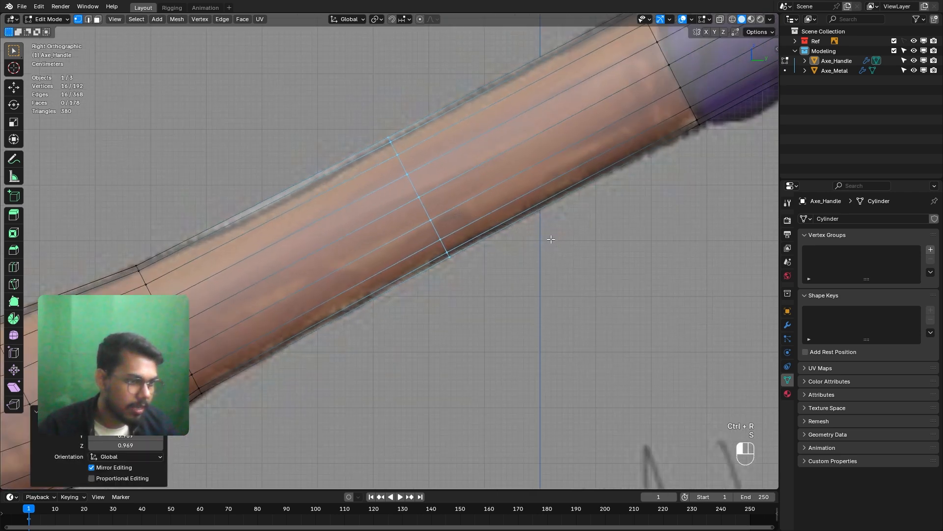
pyautogui.press('g')
pyautogui.click(531, 241)
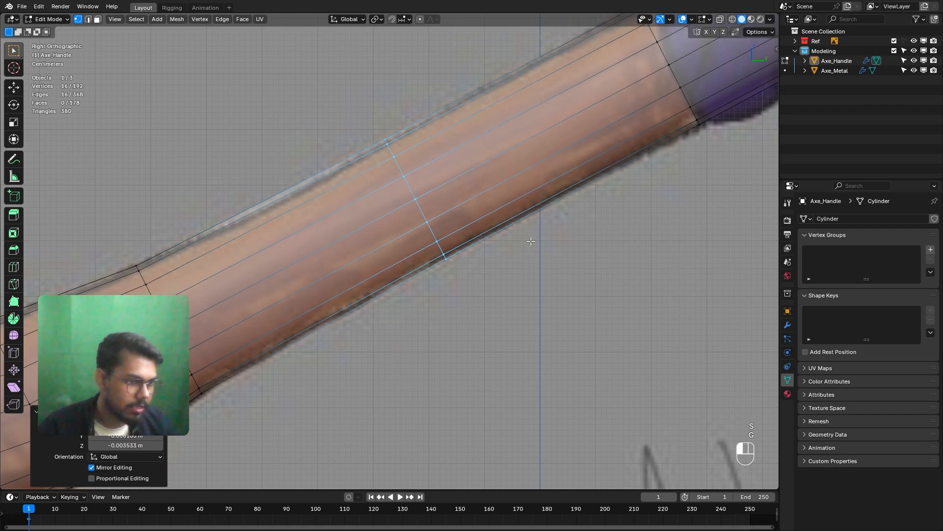
# Add a centred edge loop between the neck and the mid-handle loop and scale it to the outline.
pyautogui.hotkey('ctrl', 'r')
pyautogui.click(261, 230)
pyautogui.rightClick(261, 230)
pyautogui.press('s')
pyautogui.click(371, 274)
# Move the loop beside the neck into the outline and refine its size, scaling by 0.983 and 1.016.
pyautogui.press('g')
pyautogui.click(369, 278)
pyautogui.press('s')
pyautogui.click(376, 278)
pyautogui.press('s')
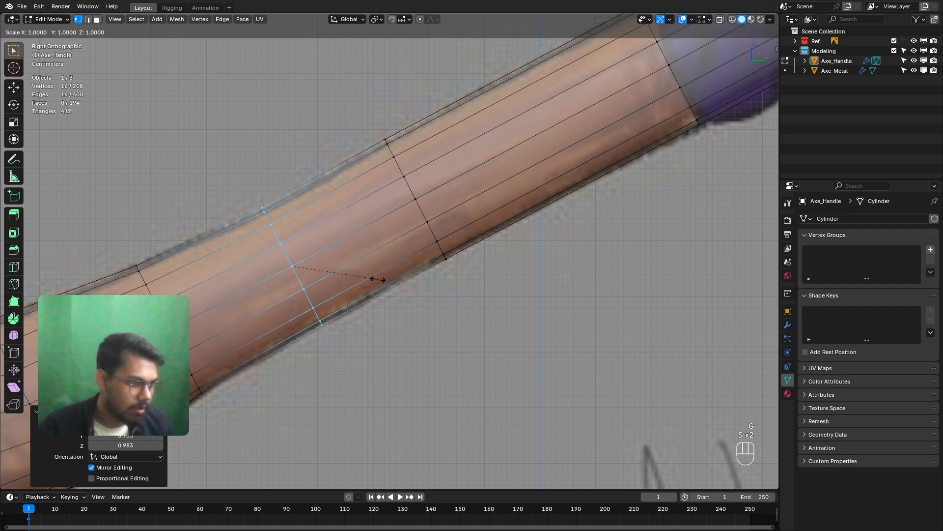
pyautogui.click(379, 279)
# Add a centred edge loop between the mid-handle loop and the purple wrap and scale it by 0.997.
pyautogui.scroll(-3, 494, 238)
pyautogui.keyDown('shift'); pyautogui.moveTo(494, 238); pyautogui.dragTo(411, 243, button='middle'); pyautogui.keyUp('shift')
pyautogui.scroll(3, 440, 250)
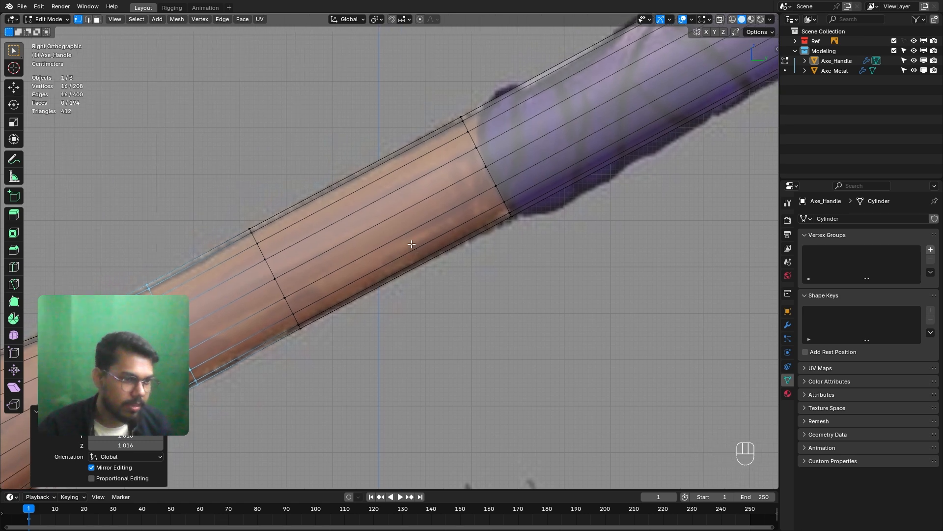
pyautogui.hotkey('ctrl', 'r')
pyautogui.click(384, 220)
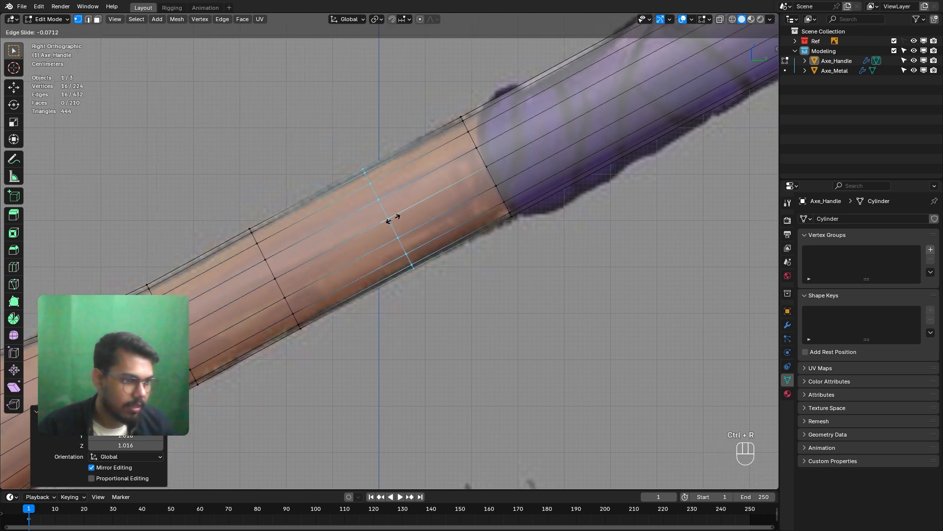
pyautogui.rightClick(388, 220)
pyautogui.press('s')
pyautogui.click(550, 253)
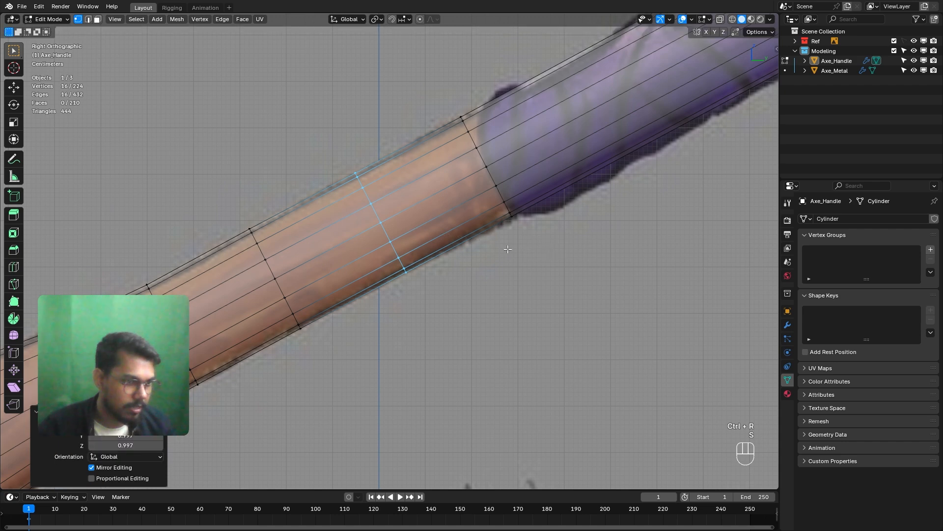
# Select the visible vertices of the loop where the purple wrap starts and slide them along the handle towards the axe head.
pyautogui.scroll(-2, 488, 207)
pyautogui.moveTo(489, 206)
pyautogui.keyDown('shift'); pyautogui.mouseDown(button='middle')
pyautogui.moveTo(512, 202)
pyautogui.moveTo(363, 263)
pyautogui.moveTo(522, 189)
pyautogui.mouseUp(button='middle'); pyautogui.keyUp('shift')
pyautogui.keyDown('shift'); pyautogui.moveTo(463, 214); pyautogui.dragTo(421, 240, button='middle'); pyautogui.keyUp('shift')
pyautogui.scroll(6, 421, 240)
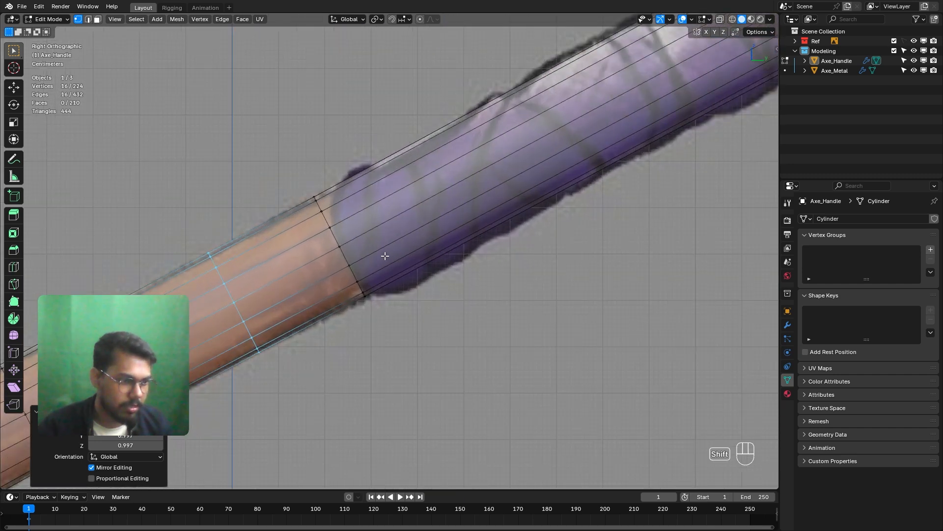
pyautogui.keyDown('shift'); pyautogui.moveTo(455, 232); pyautogui.dragTo(438, 252, button='middle'); pyautogui.keyUp('shift')
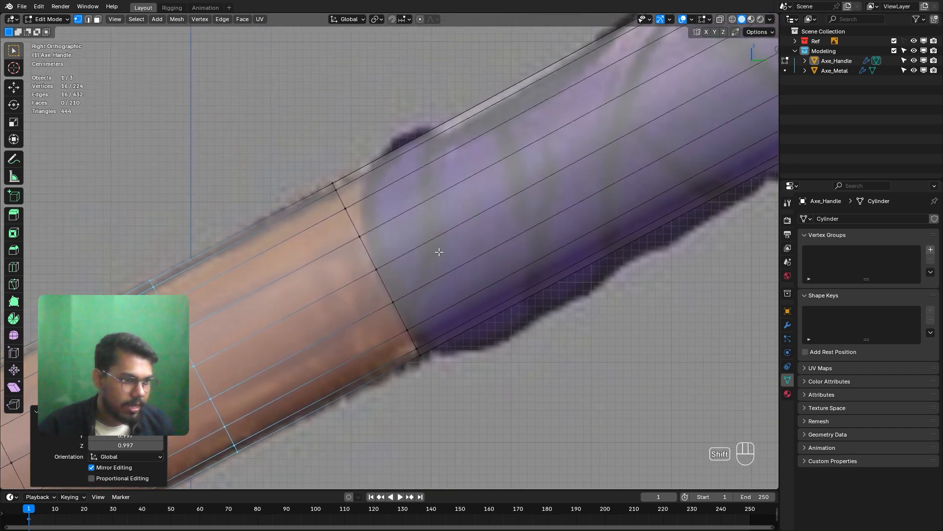
pyautogui.scroll(2, 442, 248)
pyautogui.scroll(-5, 464, 79)
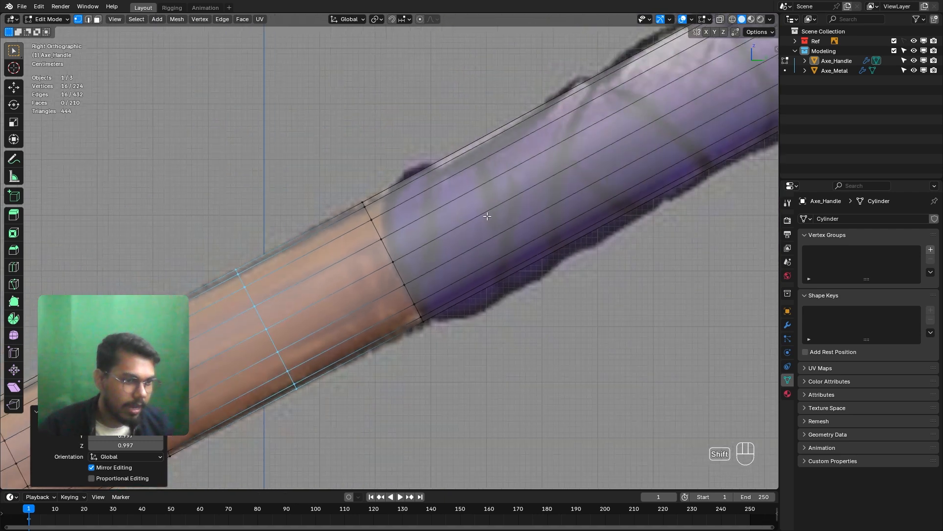
pyautogui.keyDown('shift'); pyautogui.moveTo(447, 288); pyautogui.dragTo(418, 262, button='middle'); pyautogui.keyUp('shift')
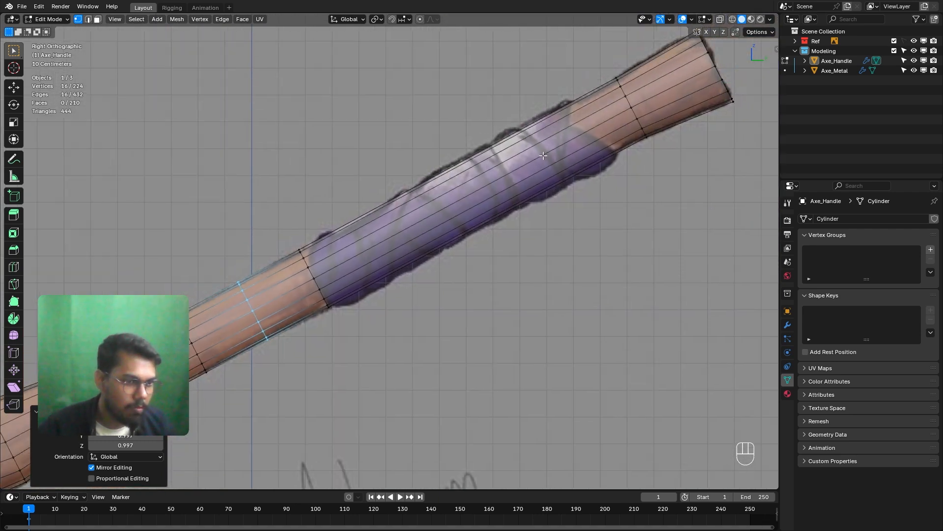
pyautogui.scroll(3, 417, 263)
pyautogui.moveTo(301, 184); pyautogui.dragTo(416, 314)
pyautogui.scroll(2, 412, 307)
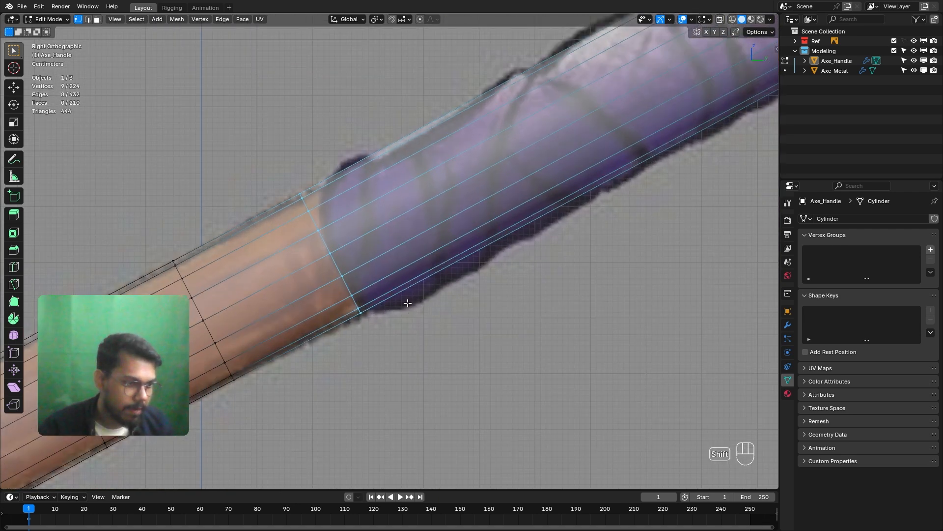
pyautogui.keyDown('shift'); pyautogui.moveTo(412, 302); pyautogui.dragTo(457, 272, button='middle'); pyautogui.keyUp('shift')
pyautogui.press('g')
pyautogui.press('g')
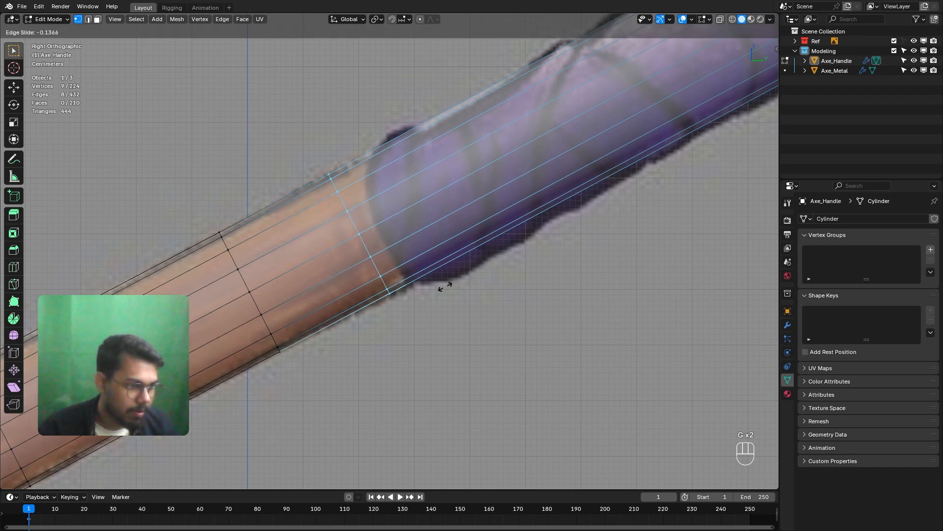
pyautogui.click(433, 293)
# Select the visible vertices of the next loop below the one beside the purple wrap and slide them along the handle, away from the wrap.
pyautogui.moveTo(249, 242); pyautogui.dragTo(198, 413)
pyautogui.keyDown('shift'); pyautogui.moveTo(294, 323); pyautogui.dragTo(250, 367); pyautogui.keyUp('shift')
pyautogui.keyDown('shift'); pyautogui.moveTo(334, 331); pyautogui.dragTo(481, 282, button='middle'); pyautogui.keyUp('shift')
pyautogui.press('g')
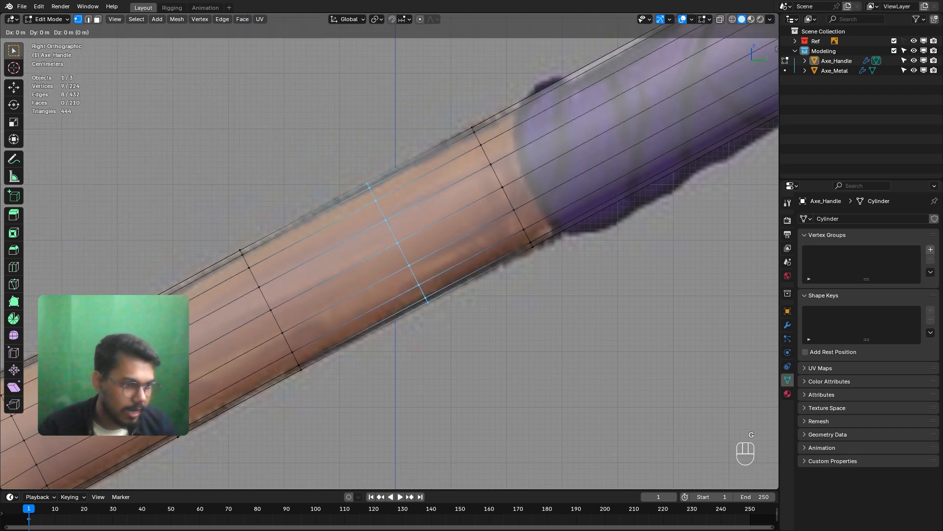
pyautogui.click(481, 287)
# Scale the visible vertices of the following handle loop by 0.979 and slide them slightly along the handle to fit the drawn outline.
pyautogui.keyDown('shift'); pyautogui.moveTo(334, 339); pyautogui.dragTo(493, 257, button='middle'); pyautogui.keyUp('shift')
pyautogui.keyDown('alt'); pyautogui.click(405, 213); pyautogui.keyUp('alt')
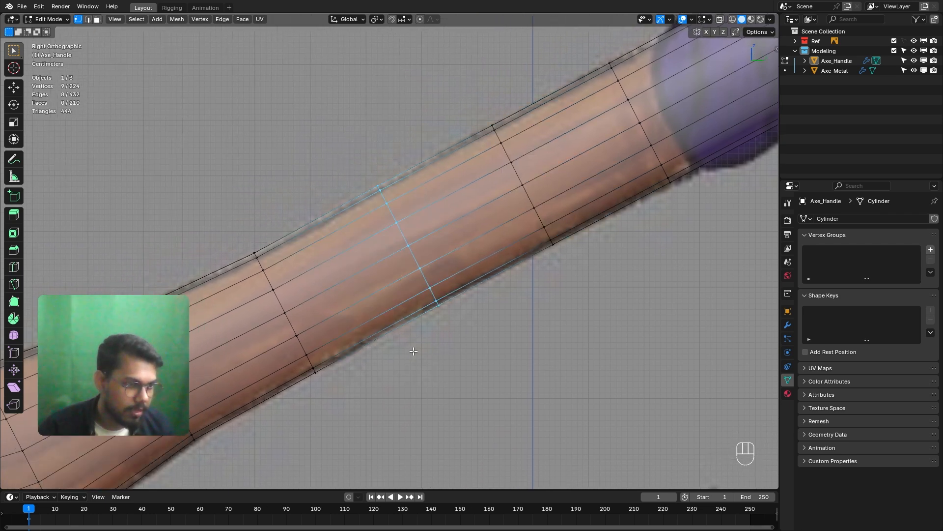
pyautogui.press('s')
pyautogui.click(548, 331)
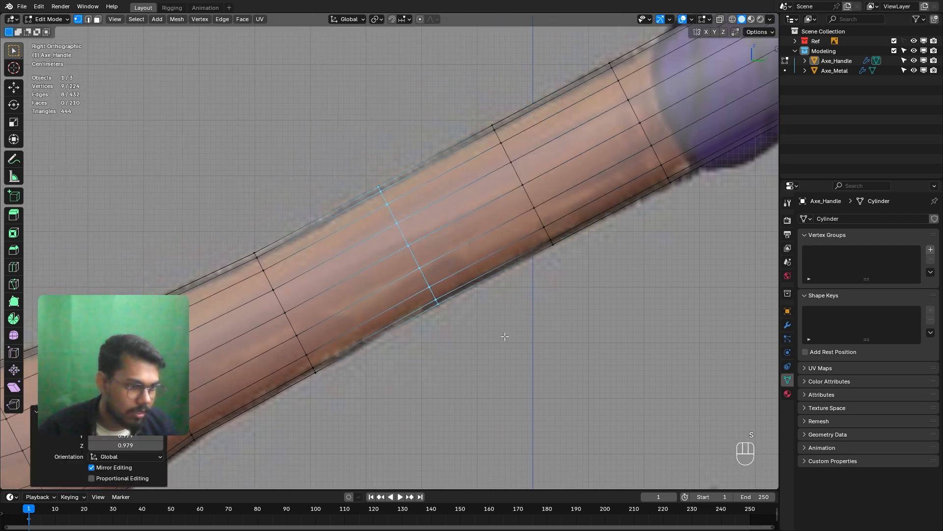
pyautogui.press('g')
pyautogui.press('g')
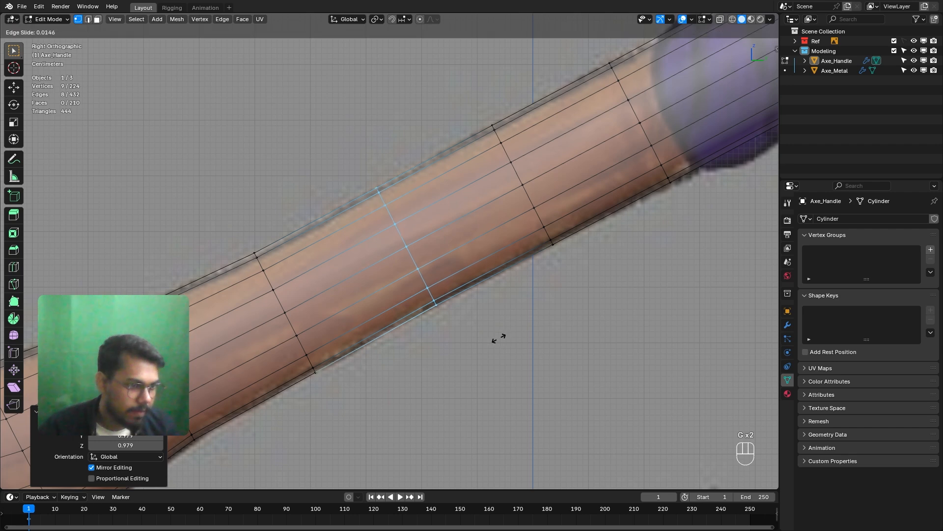
pyautogui.click(496, 339)
# Examine how the handle mesh follows the drawn outline along the purple wrap.
pyautogui.scroll(-3, 533, 295)
pyautogui.keyDown('shift'); pyautogui.moveTo(533, 294); pyautogui.dragTo(488, 263, button='middle'); pyautogui.keyUp('shift')
pyautogui.scroll(2, 542, 232)
pyautogui.keyDown('shift'); pyautogui.moveTo(424, 293); pyautogui.dragTo(373, 320, button='middle'); pyautogui.keyUp('shift')
pyautogui.keyDown('shift'); pyautogui.moveTo(495, 245); pyautogui.dragTo(406, 303, button='middle'); pyautogui.keyUp('shift')
pyautogui.moveTo(462, 276)
pyautogui.keyDown('shift'); pyautogui.mouseDown(button='middle')
pyautogui.moveTo(483, 220)
pyautogui.moveTo(344, 278)
pyautogui.moveTo(422, 240)
pyautogui.moveTo(531, 217)
pyautogui.moveTo(364, 249)
pyautogui.mouseUp(button='middle'); pyautogui.keyUp('shift')
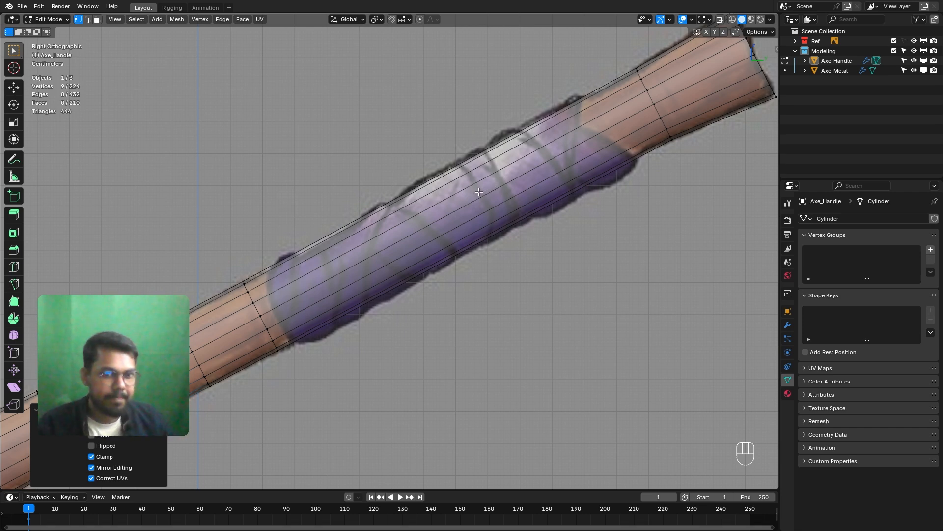
pyautogui.keyDown('shift'); pyautogui.moveTo(332, 279); pyautogui.dragTo(351, 271, button='middle'); pyautogui.keyUp('shift')
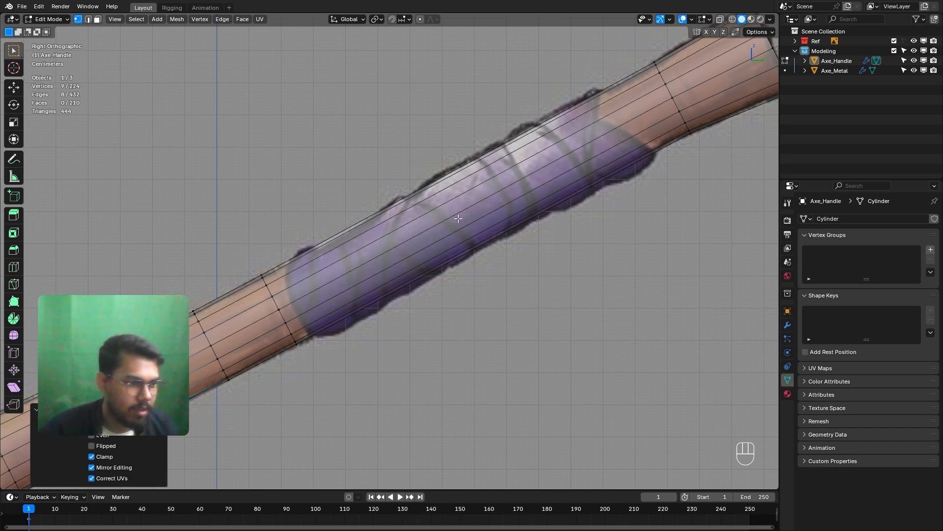
pyautogui.keyDown('shift'); pyautogui.moveTo(469, 212); pyautogui.dragTo(417, 244, button='middle'); pyautogui.keyUp('shift')
pyautogui.keyDown('shift'); pyautogui.moveTo(363, 259); pyautogui.dragTo(387, 239, button='middle'); pyautogui.keyUp('shift')
pyautogui.scroll(2, 368, 248)
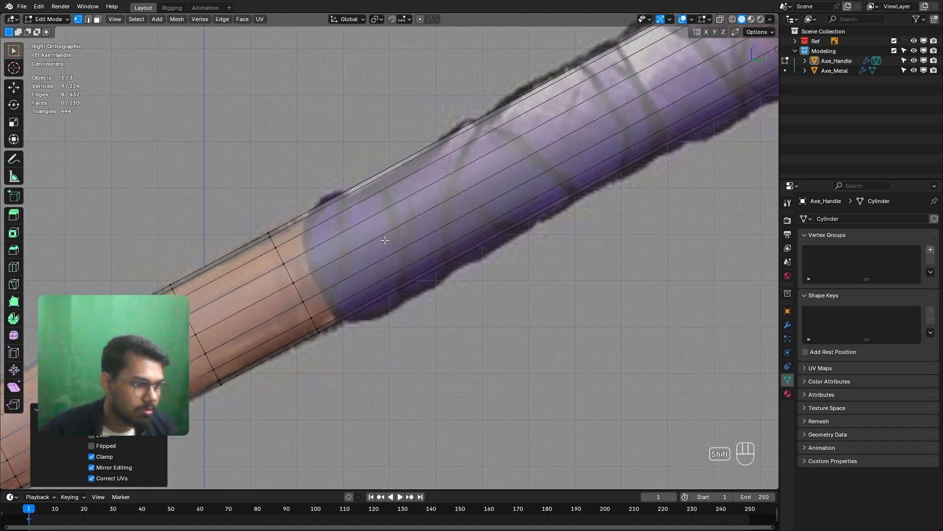
pyautogui.press('k')
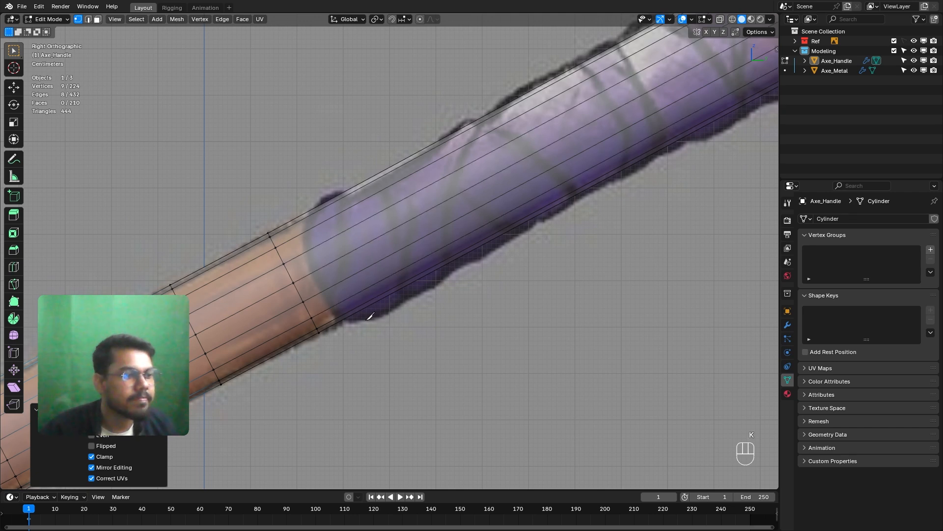
pyautogui.scroll(3, 357, 331)
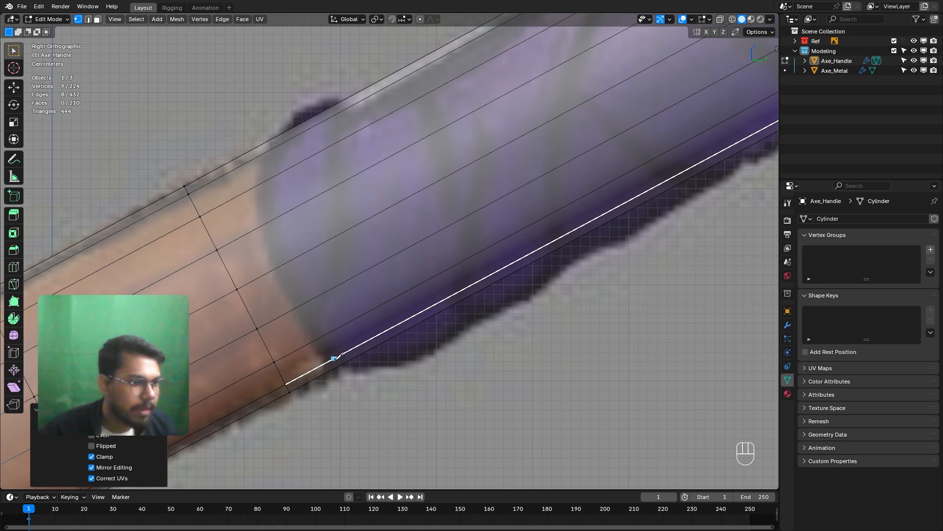
pyautogui.click(341, 365)
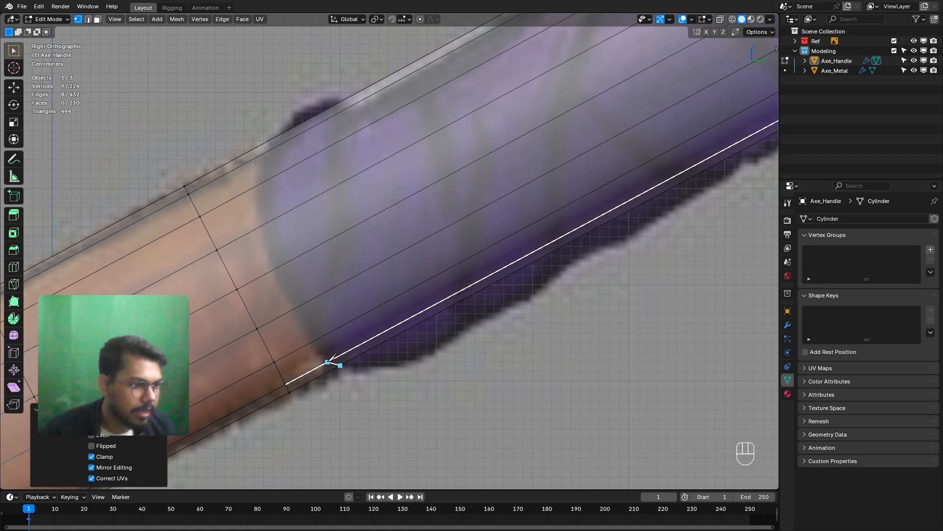
pyautogui.click(328, 362)
pyautogui.click(312, 341)
pyautogui.click(297, 306)
pyautogui.click(278, 267)
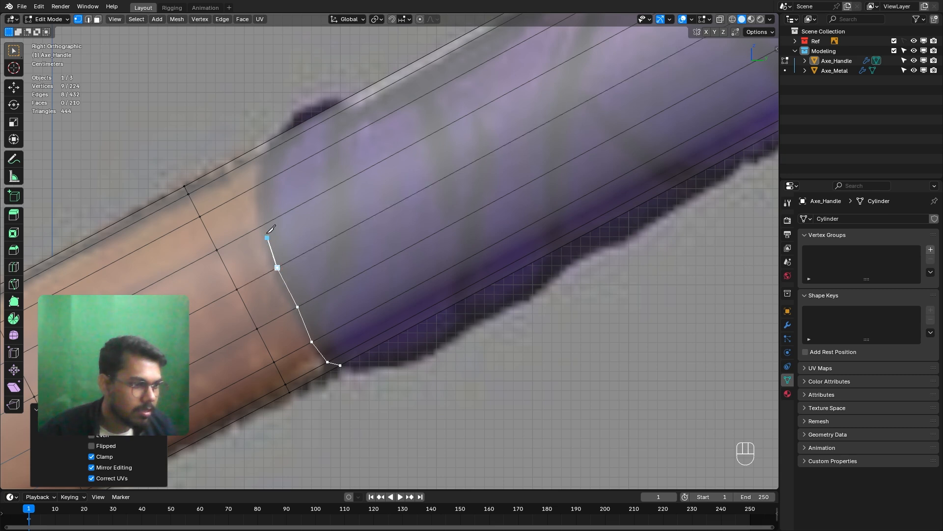
pyautogui.click(264, 225)
pyautogui.click(260, 183)
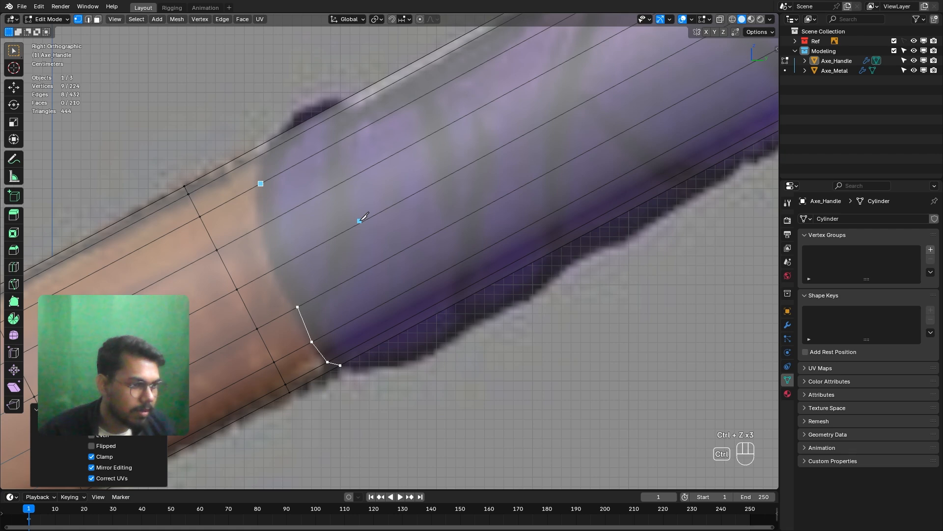
pyautogui.scroll(-3, 359, 222)
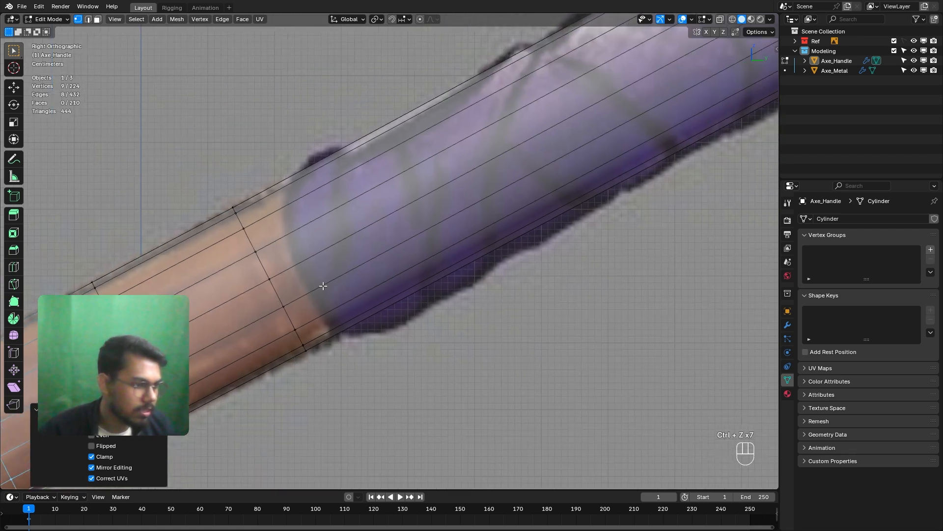
pyautogui.scroll(-4, 323, 286)
pyautogui.scroll(4, 378, 284)
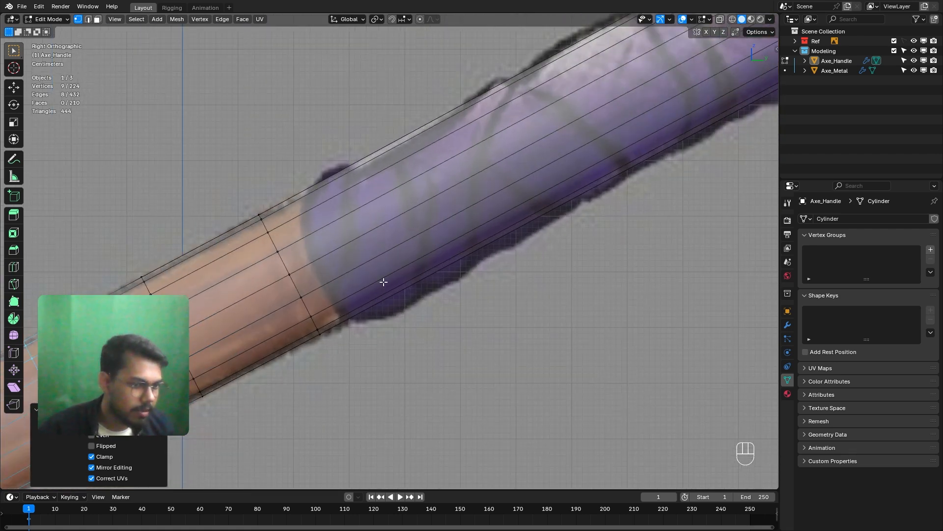
# Add an edge loop across the wrapped section and slide it to the start of the purple wrap.
pyautogui.hotkey('ctrl', 'r')
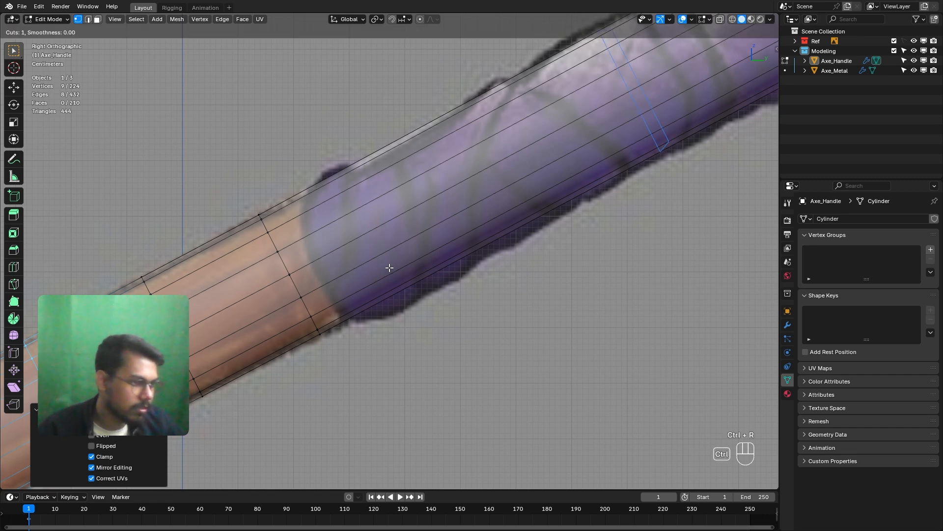
pyautogui.click(460, 235)
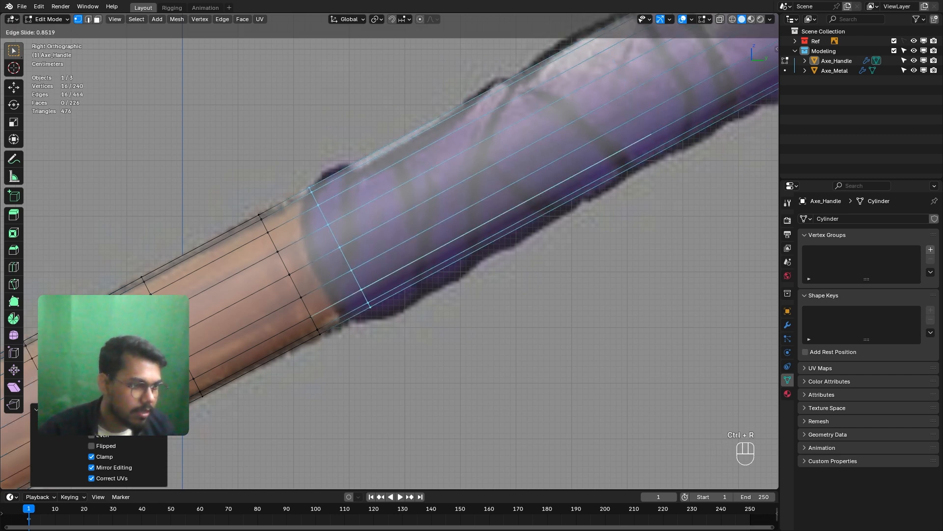
pyautogui.click(334, 225)
pyautogui.keyDown('shift'); pyautogui.moveTo(334, 225); pyautogui.dragTo(344, 218, button='middle'); pyautogui.keyUp('shift')
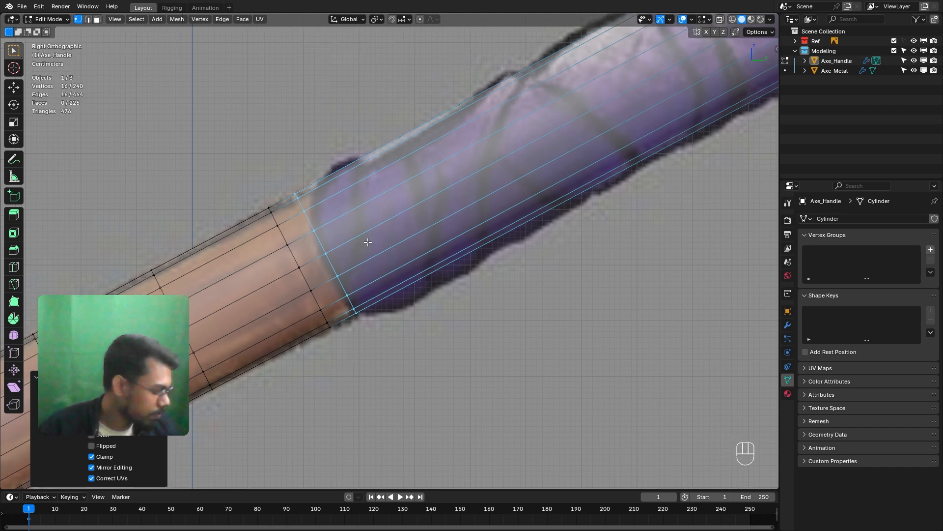
# Examine the handle's loops near the purple wrap with X-ray on, from an angled view and the right view, comparing their front and back halves.
pyautogui.hotkey('alt', 'z')
pyautogui.scroll(1, 352, 238)
pyautogui.keyDown('shift'); pyautogui.moveTo(347, 235); pyautogui.dragTo(435, 266, button='middle'); pyautogui.keyUp('shift')
pyautogui.scroll(1, 378, 240)
pyautogui.scroll(-3, 379, 239)
pyautogui.scroll(-3, 434, 265)
pyautogui.moveTo(465, 231); pyautogui.dragTo(425, 241, button='middle')
pyautogui.scroll(4, 424, 245)
pyautogui.press('KP_3')
pyautogui.scroll(4, 442, 212)
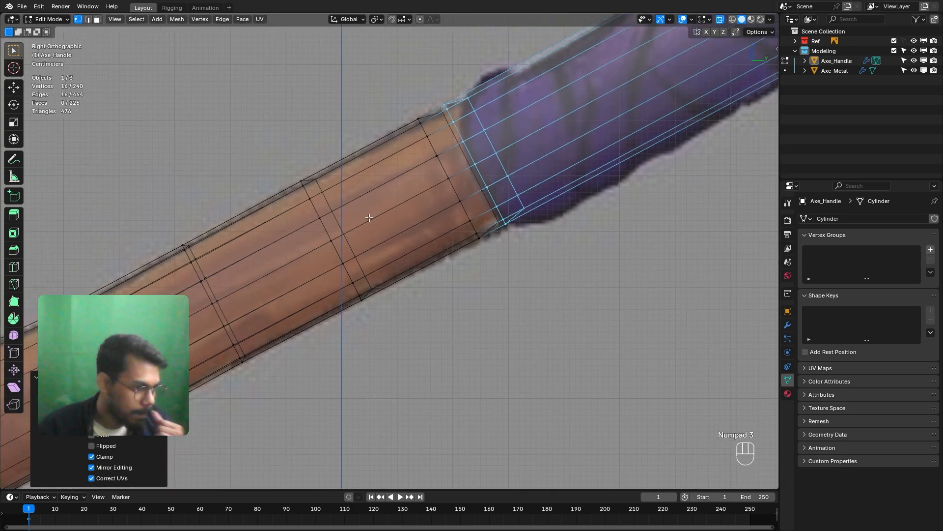
pyautogui.moveTo(421, 210); pyautogui.dragTo(457, 249, button='middle')
pyautogui.scroll(-4, 457, 250)
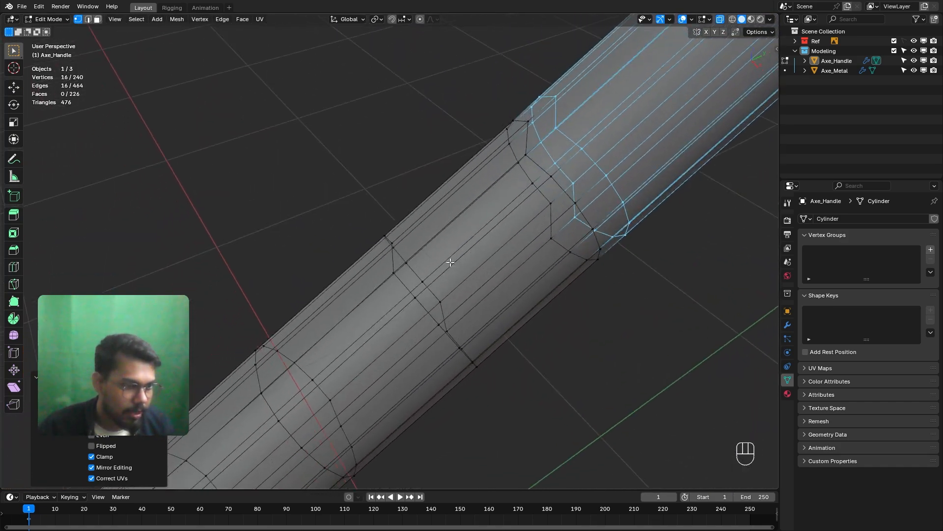
pyautogui.press('KP_3')
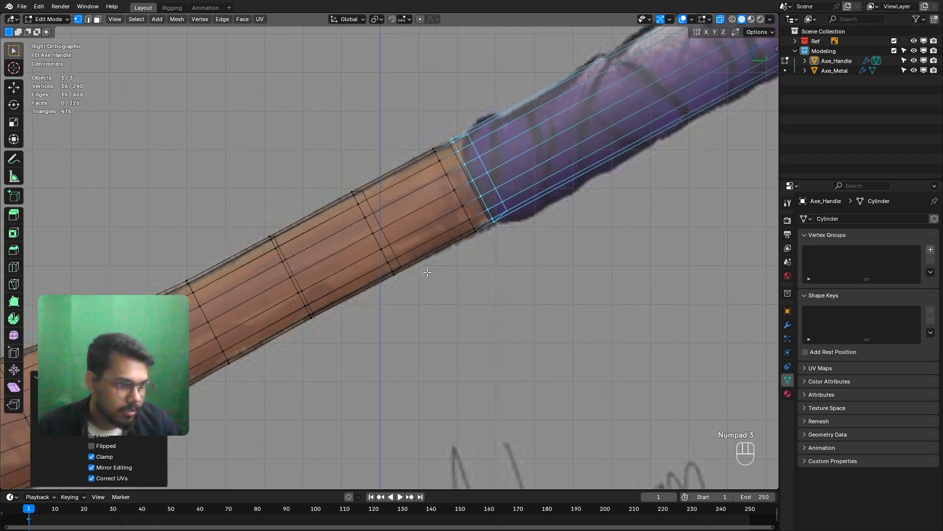
pyautogui.scroll(3, 401, 157)
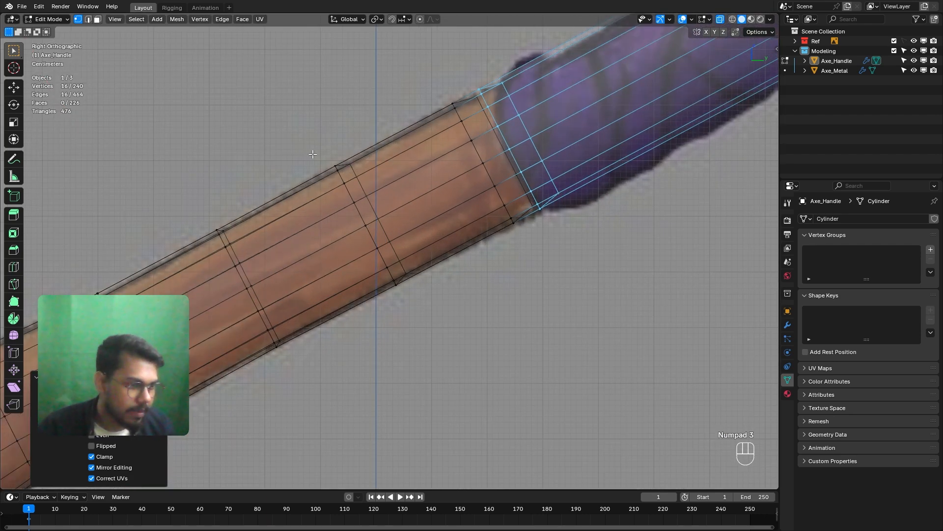
# Select only the front vertices of the first misaligned loop below the wrap-side loops and slide them until they line up with its back half.
pyautogui.hotkey('alt', 'z')
pyautogui.moveTo(311, 147); pyautogui.dragTo(448, 313)
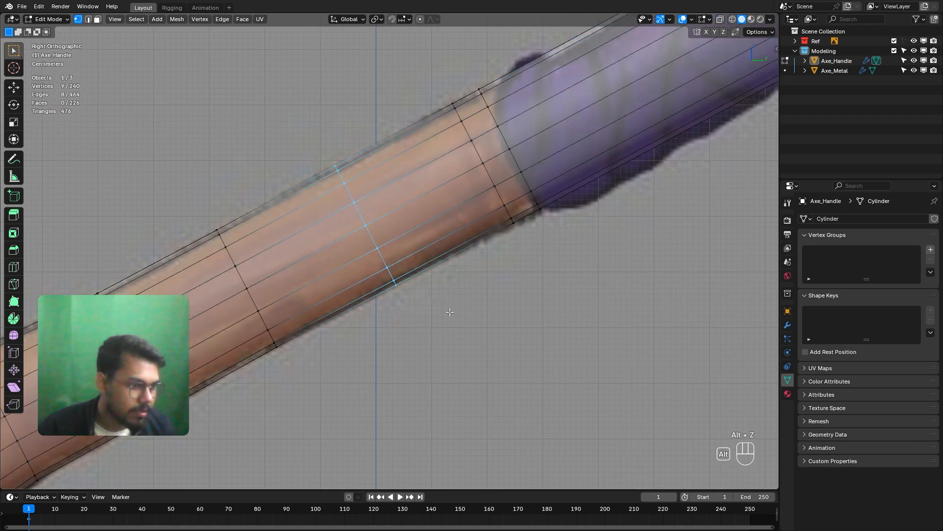
pyautogui.hotkey('alt', 'z')
pyautogui.scroll(1, 416, 279)
pyautogui.scroll(1, 416, 279)
pyautogui.press('g')
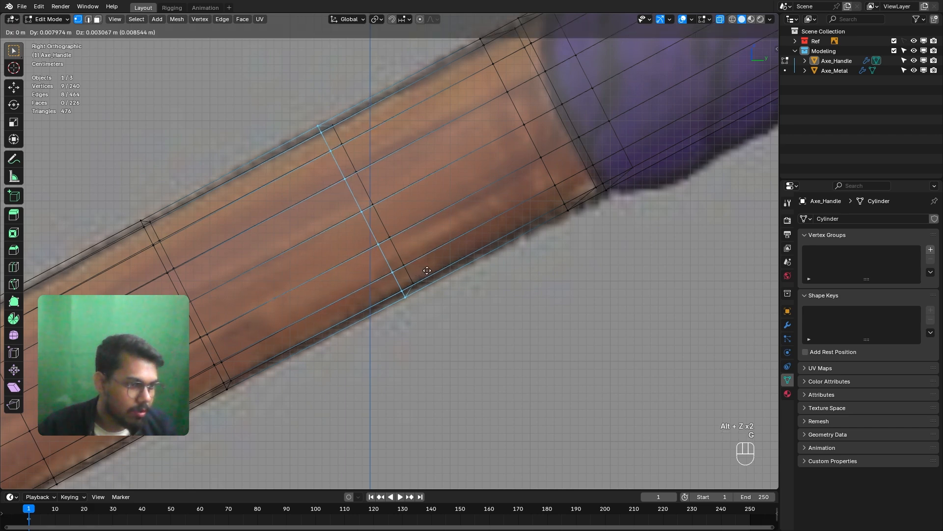
pyautogui.press('g')
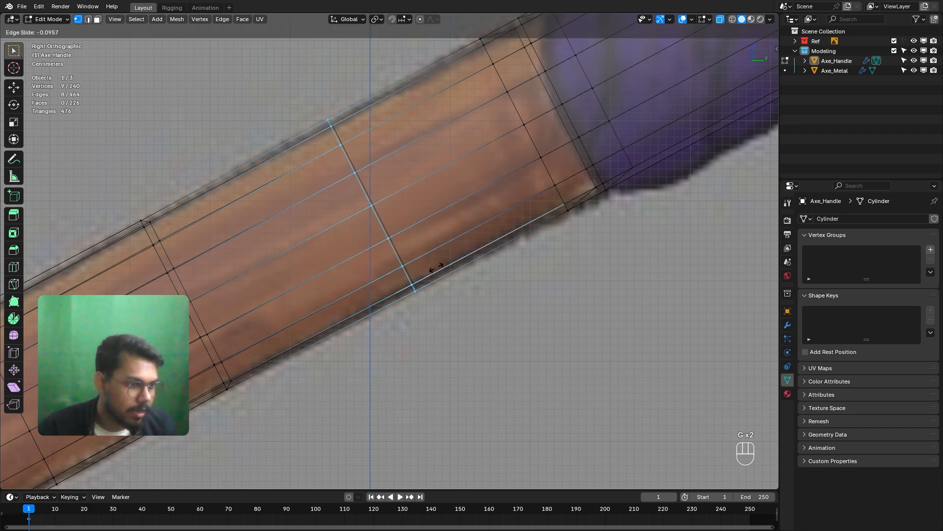
pyautogui.click(439, 267)
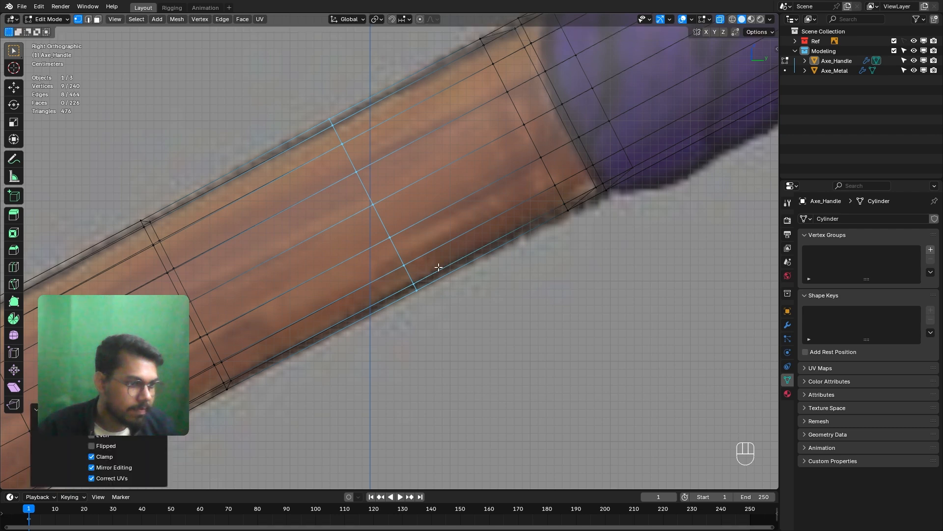
# Select the front vertices of the next loop farther from the wrap and slide them into line with its back vertices.
pyautogui.scroll(-2, 363, 269)
pyautogui.scroll(4, 419, 259)
pyautogui.hotkey('alt', 'z')
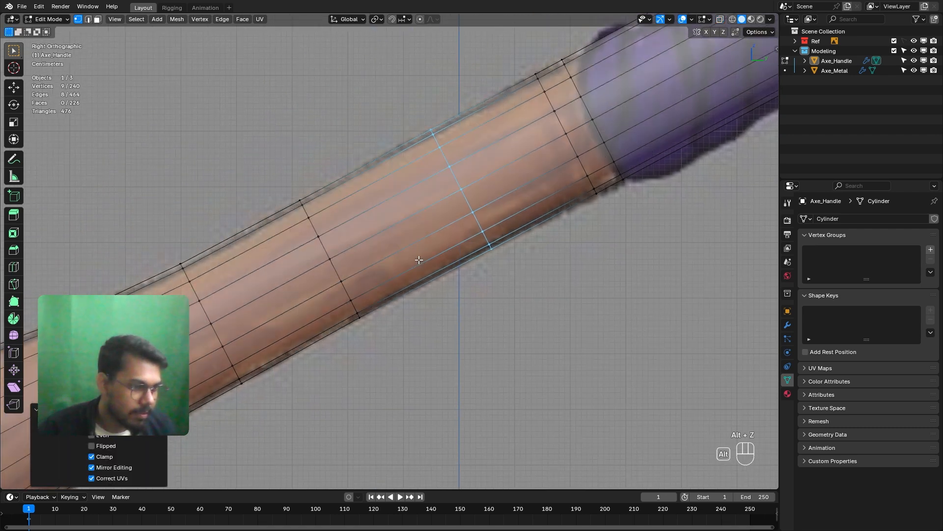
pyautogui.moveTo(264, 169); pyautogui.dragTo(392, 350)
pyautogui.hotkey('alt', 'z')
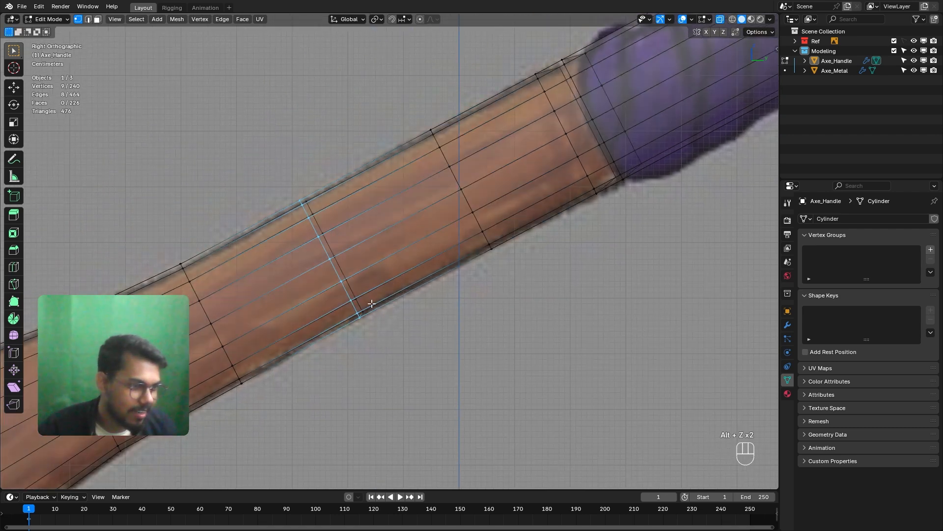
pyautogui.scroll(1, 372, 291)
pyautogui.press('g')
pyautogui.press('g')
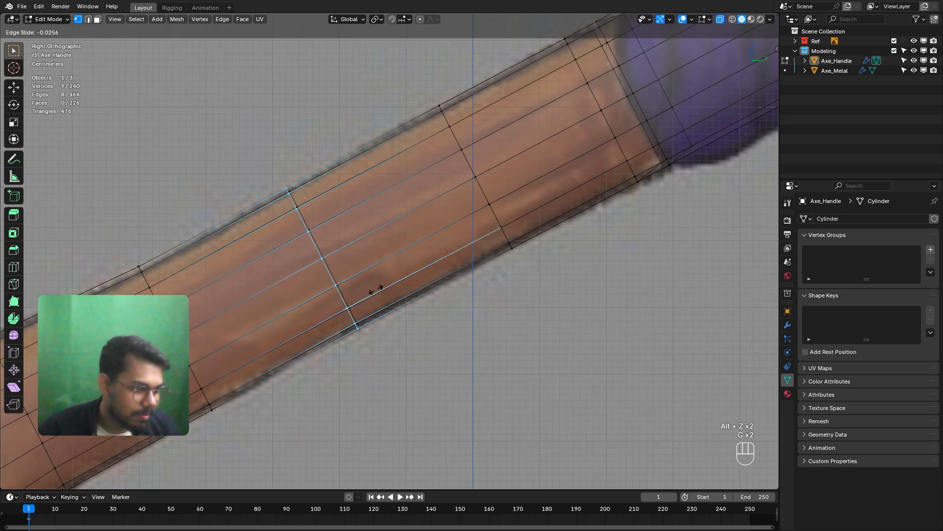
pyautogui.click(378, 289)
# Dissolve the two uneven edge loops nearest the start of the purple wrap.
pyautogui.scroll(2, 285, 312)
pyautogui.scroll(-2, 331, 312)
pyautogui.keyDown('shift'); pyautogui.scroll(3, 365, 309); pyautogui.keyUp('shift')
pyautogui.keyDown('shift'); pyautogui.scroll(4, 379, 306); pyautogui.keyUp('shift')
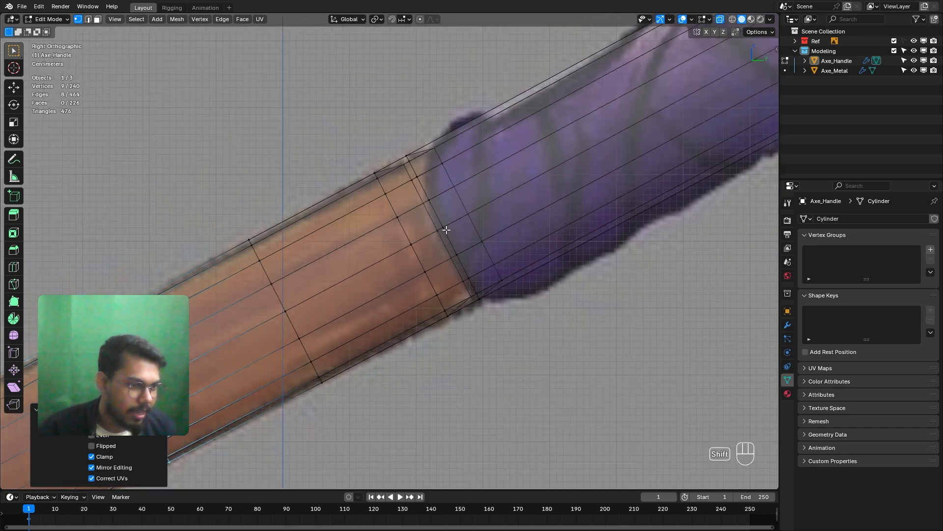
pyautogui.keyDown('shift'); pyautogui.click(444, 229); pyautogui.keyUp('shift')
pyautogui.keyDown('alt'); pyautogui.click(455, 245); pyautogui.keyUp('alt')
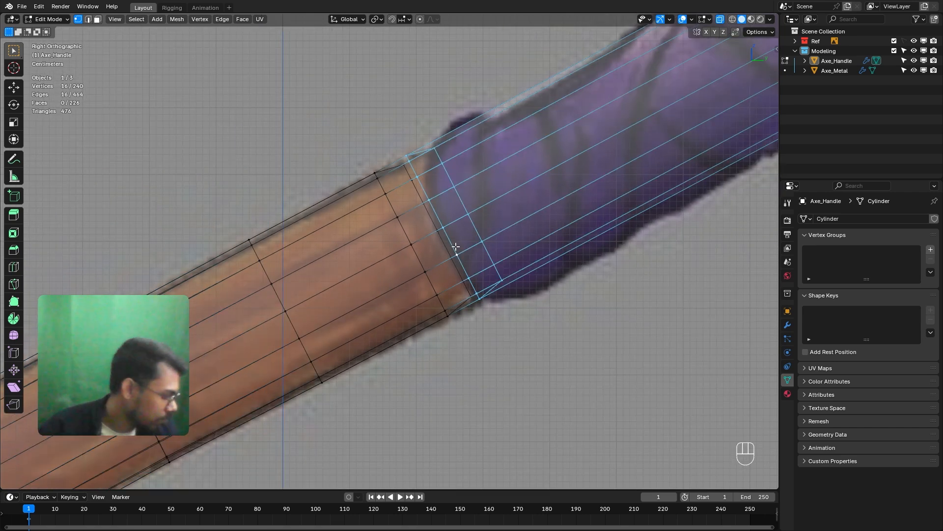
pyautogui.press('x')
pyautogui.click(432, 245)
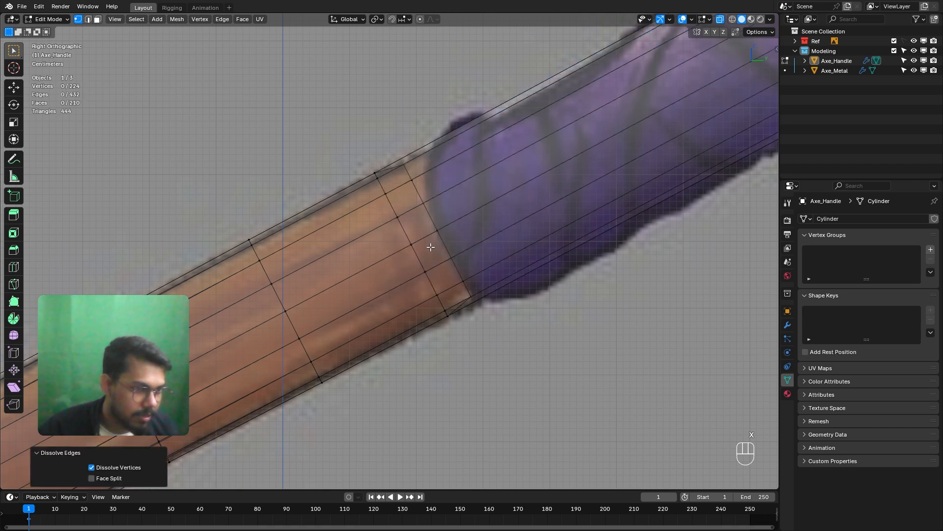
pyautogui.keyDown('alt'); pyautogui.click(411, 245); pyautogui.keyUp('alt')
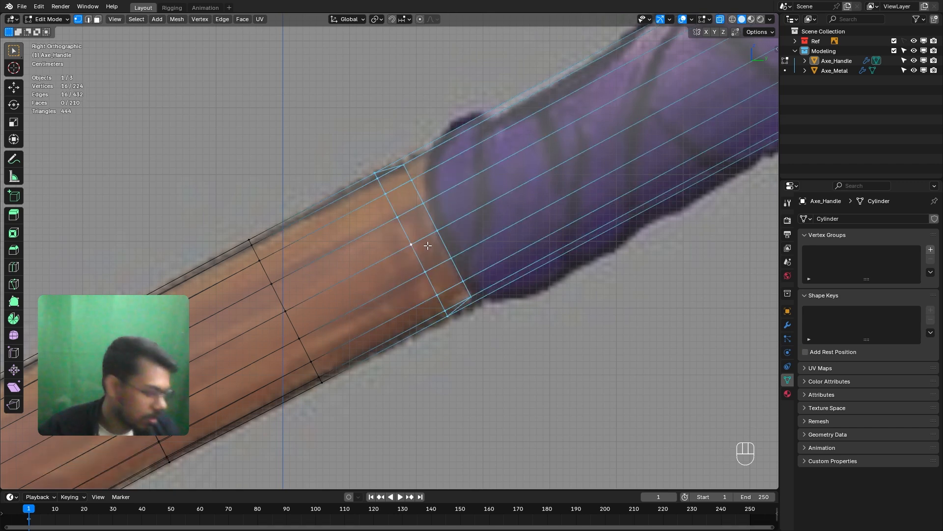
pyautogui.press('x')
pyautogui.click(427, 246)
# Select the whole loop now nearest the purple wrap with X-ray on and slide it along the handle, away from the wrap.
pyautogui.keyDown('shift'); pyautogui.moveTo(428, 246); pyautogui.dragTo(491, 210, button='middle'); pyautogui.keyUp('shift')
pyautogui.moveTo(297, 168); pyautogui.dragTo(449, 390)
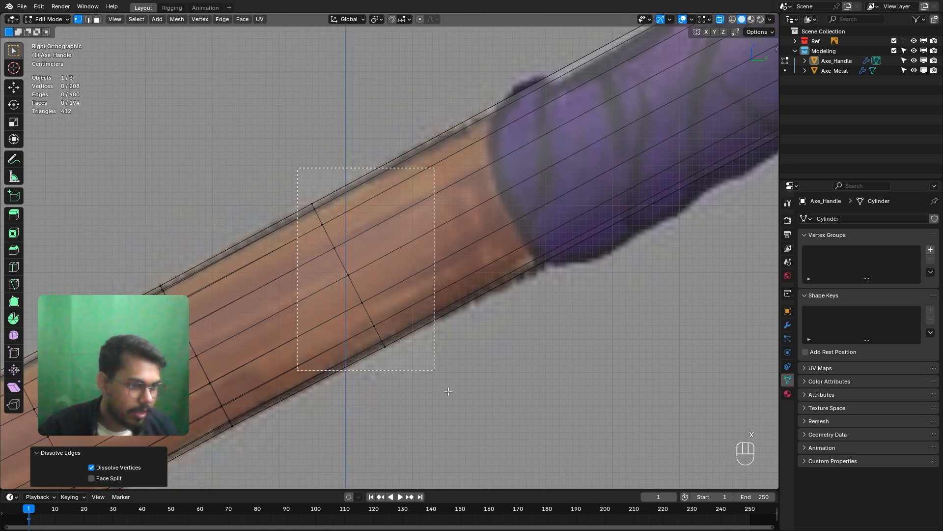
pyautogui.keyDown('shift'); pyautogui.moveTo(449, 391); pyautogui.dragTo(538, 295, button='middle'); pyautogui.keyUp('shift')
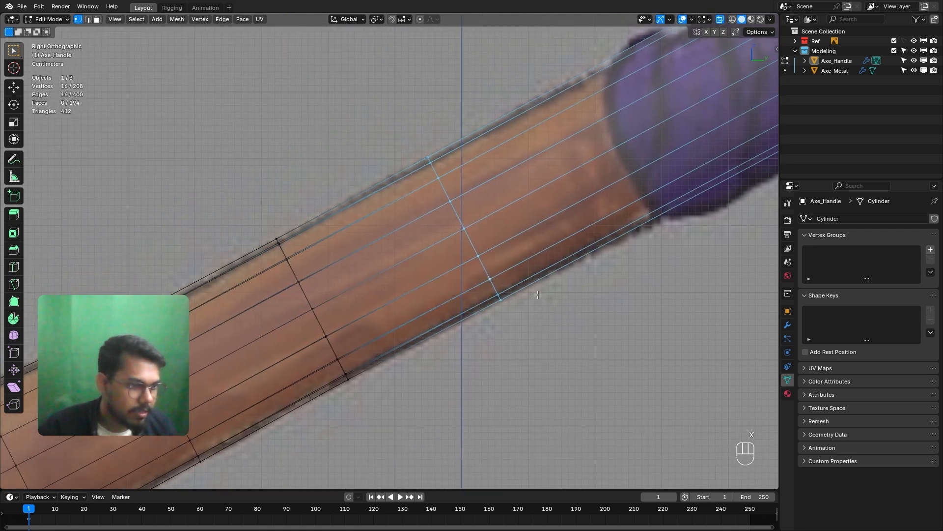
pyautogui.press('g')
pyautogui.press('g')
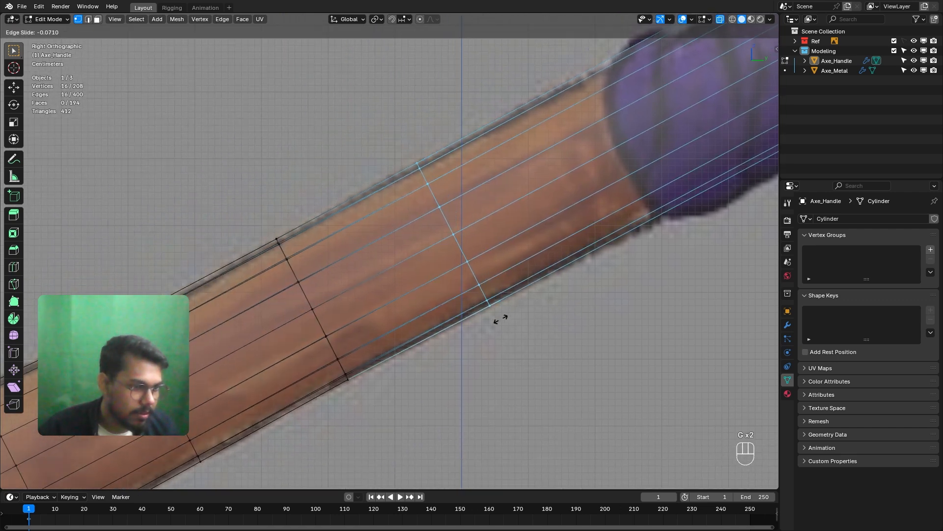
pyautogui.click(484, 332)
# Select all vertices of the next loop away from the wrap, front and back, and slide it along the handle.
pyautogui.moveTo(291, 196); pyautogui.dragTo(344, 377)
pyautogui.keyDown('shift'); pyautogui.moveTo(344, 377); pyautogui.dragTo(350, 362, button='middle'); pyautogui.keyUp('shift')
pyautogui.keyDown('shift'); pyautogui.moveTo(336, 332); pyautogui.dragTo(380, 375); pyautogui.keyUp('shift')
pyautogui.press('g')
pyautogui.press('g')
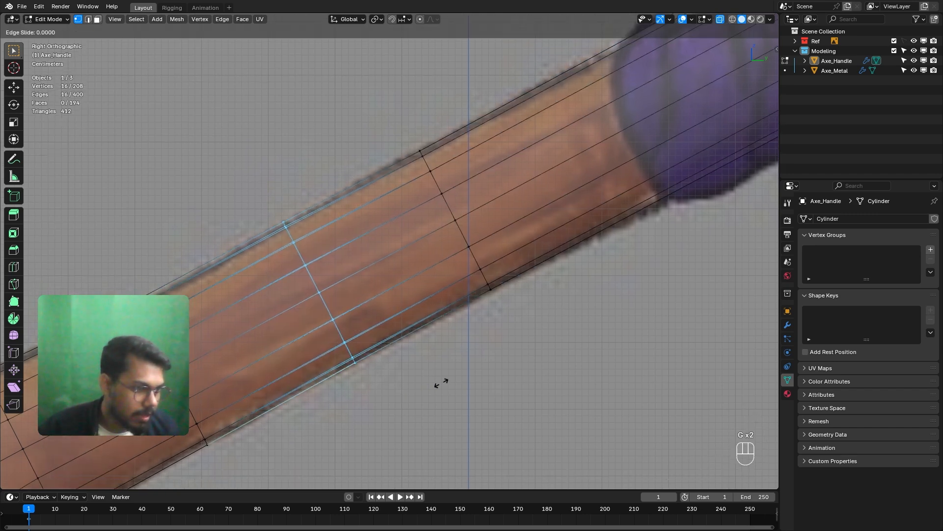
# Slide the selected edge loop down the wooden shaft and scale it to about 0.988 to fit the reference outline.
pyautogui.click(429, 390)
pyautogui.press('s')
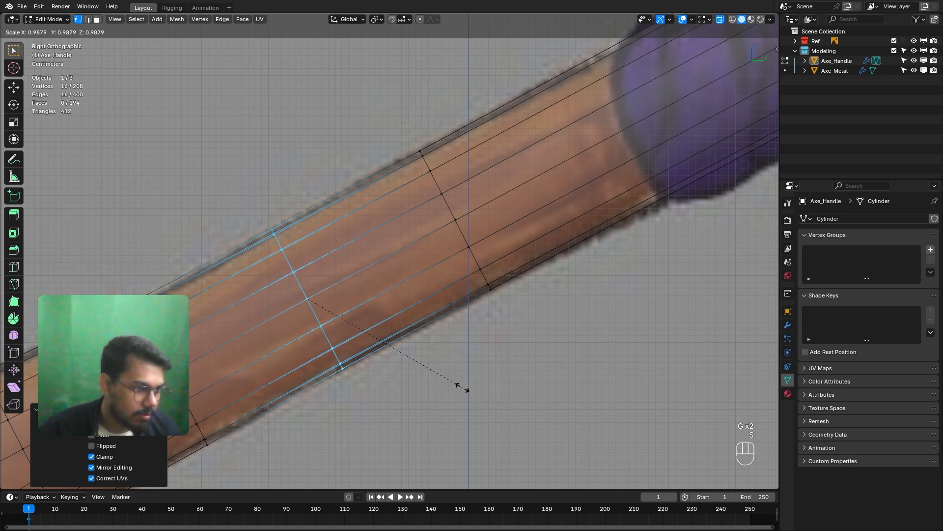
pyautogui.click(459, 388)
# Add an edge loop on the handle just before the purple grip and scale it to about 0.969.
pyautogui.scroll(-1, 463, 362)
pyautogui.scroll(-2, 464, 362)
pyautogui.keyDown('shift'); pyautogui.moveTo(516, 267); pyautogui.dragTo(394, 345, button='middle'); pyautogui.keyUp('shift')
pyautogui.scroll(2, 394, 345)
pyautogui.keyDown('shift'); pyautogui.moveTo(436, 300); pyautogui.dragTo(416, 306, button='middle'); pyautogui.keyUp('shift')
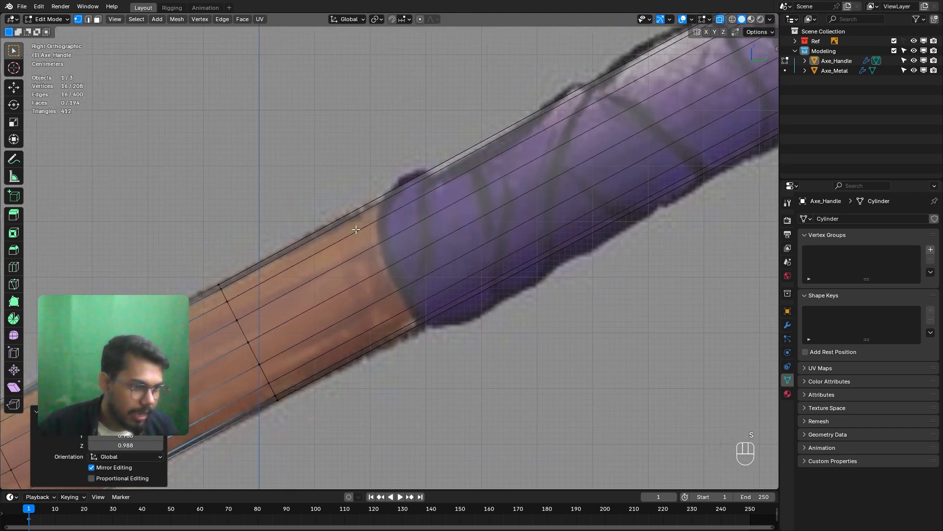
pyautogui.hotkey('ctrl', 'r')
pyautogui.click(516, 201)
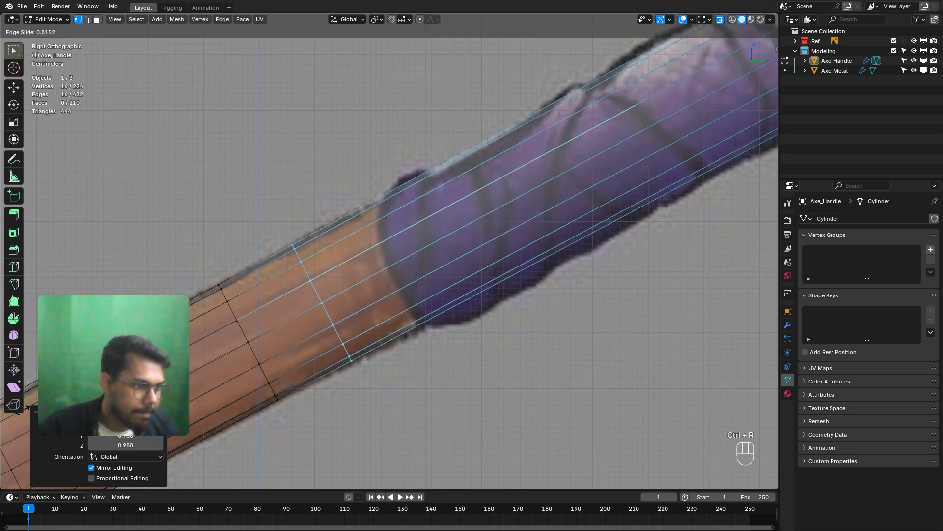
pyautogui.press('Return')
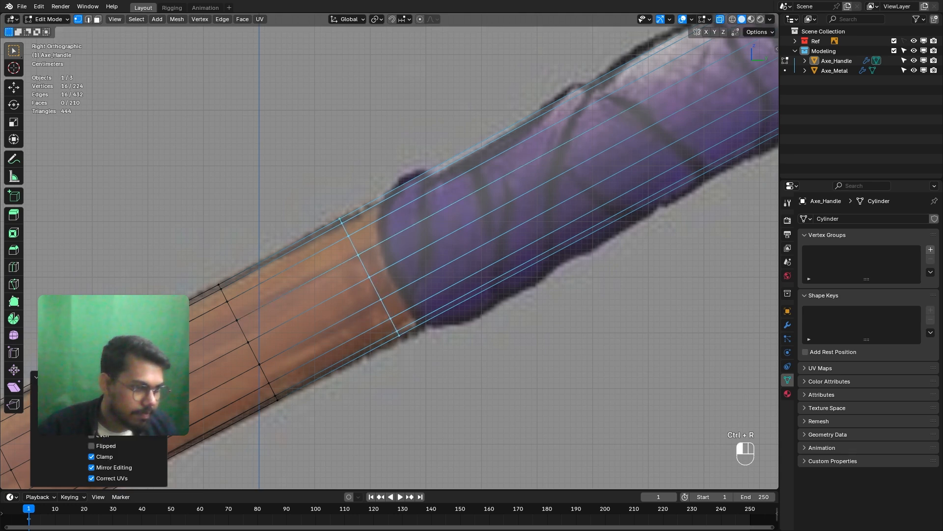
pyautogui.press('s')
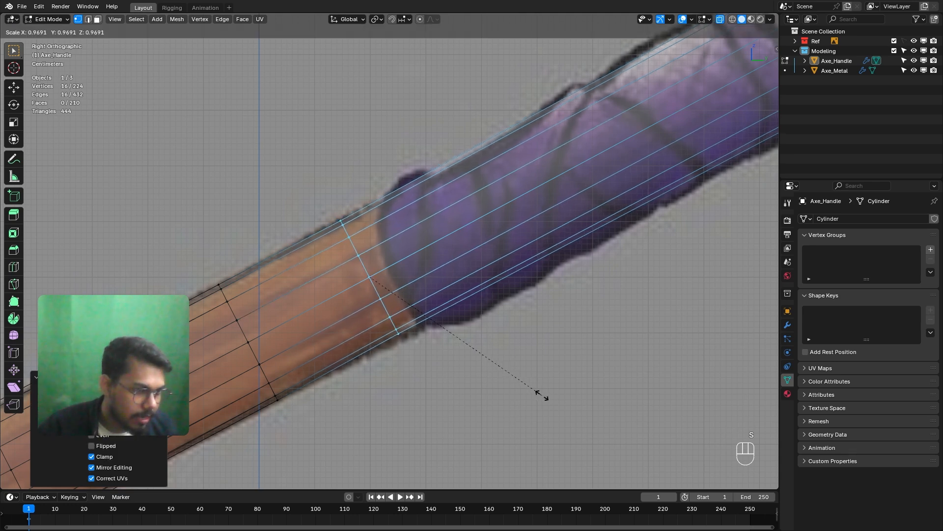
pyautogui.click(542, 395)
# Slide the new edge loop slightly along the shaft toward the purple grip.
pyautogui.keyDown('shift'); pyautogui.moveTo(364, 276); pyautogui.dragTo(333, 281, button='middle'); pyautogui.keyUp('shift')
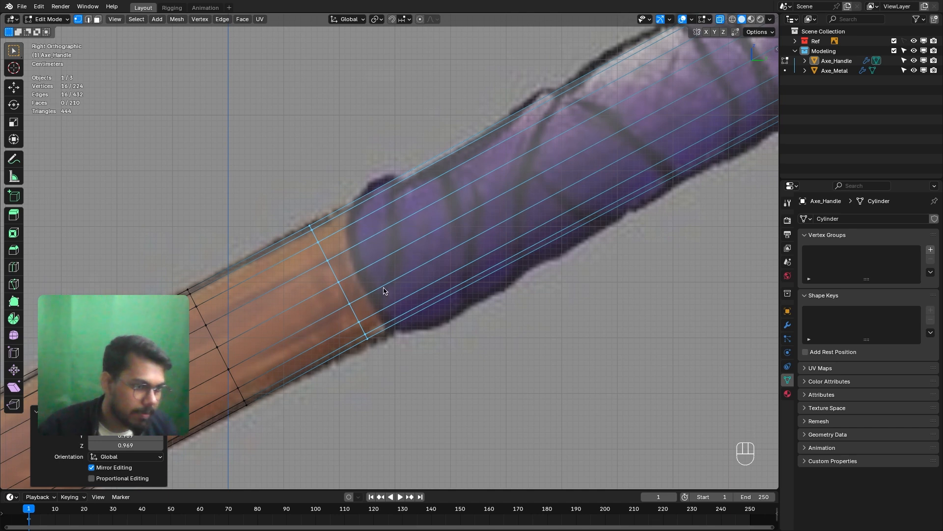
pyautogui.scroll(1, 418, 310)
pyautogui.press('g')
pyautogui.press('g')
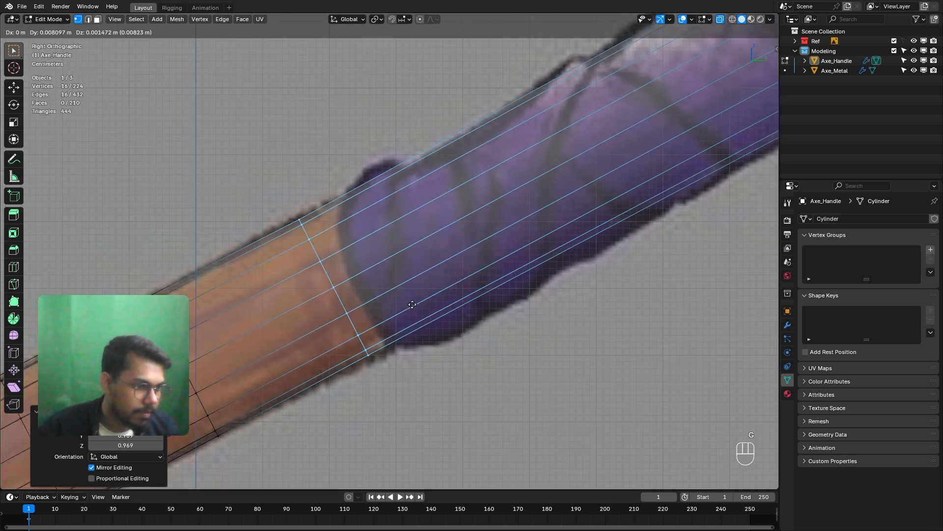
pyautogui.click(411, 302)
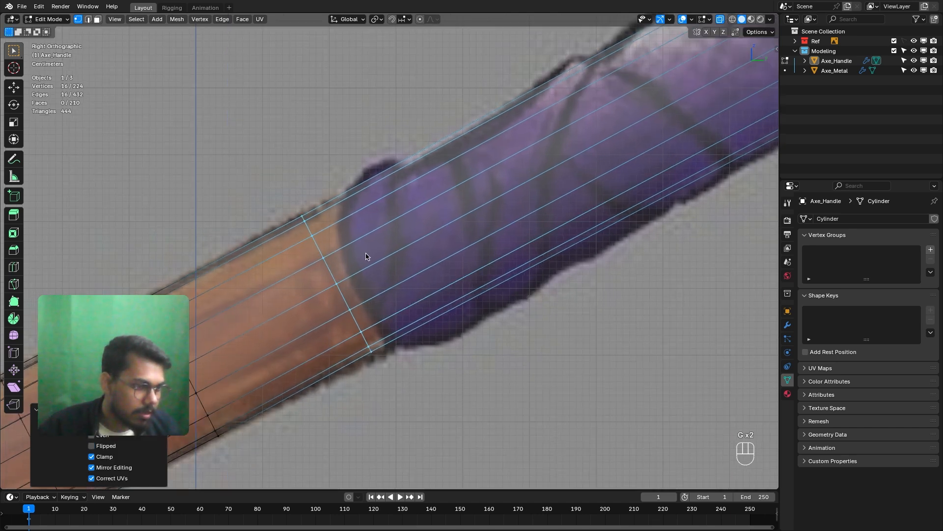
# Add another edge loop where the wooden shaft meets the purple grip, close to the previous loop.
pyautogui.keyDown('ctrl'); pyautogui.scroll(3, 374, 290); pyautogui.keyUp('ctrl')
pyautogui.hotkey('ctrl', 'r')
pyautogui.click(383, 291)
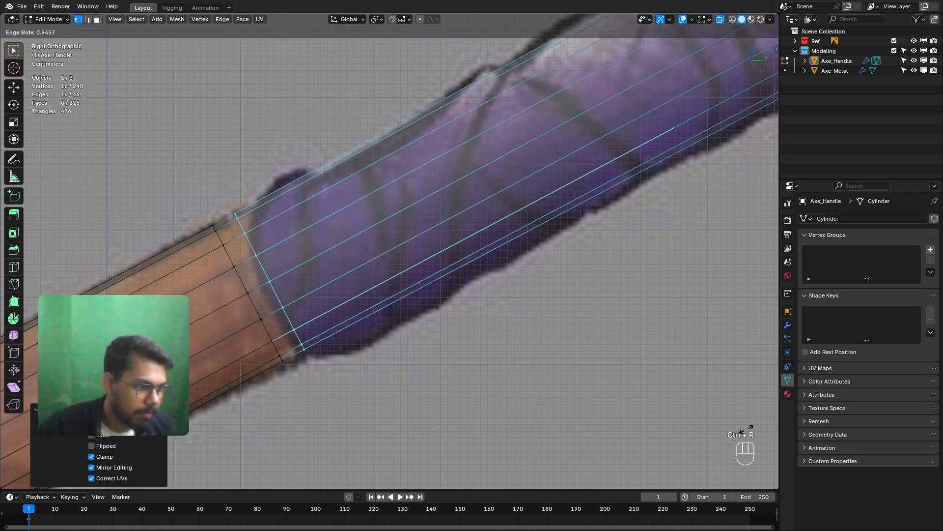
pyautogui.click(747, 375)
# Move the uppermost vertices of the boundary loop onto the upper bulge of the purple grip.
pyautogui.scroll(6, 438, 300)
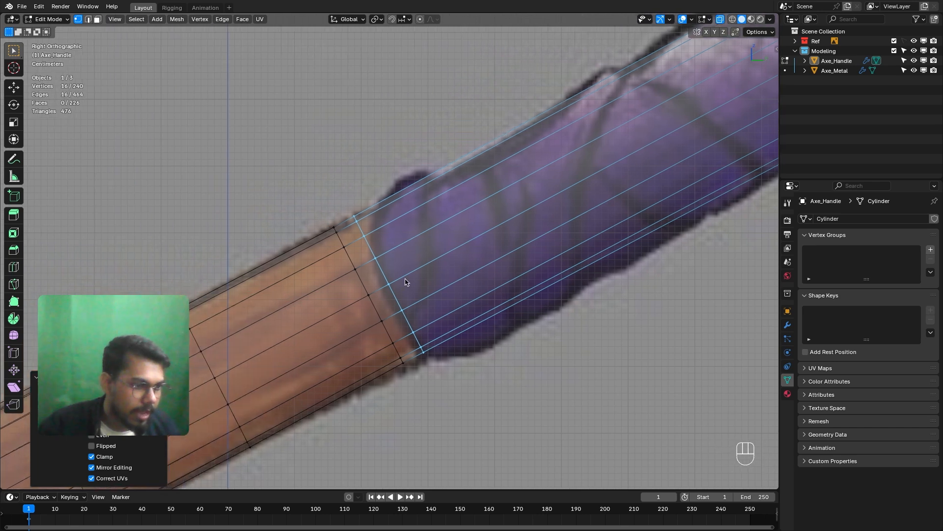
pyautogui.scroll(-5, 438, 306)
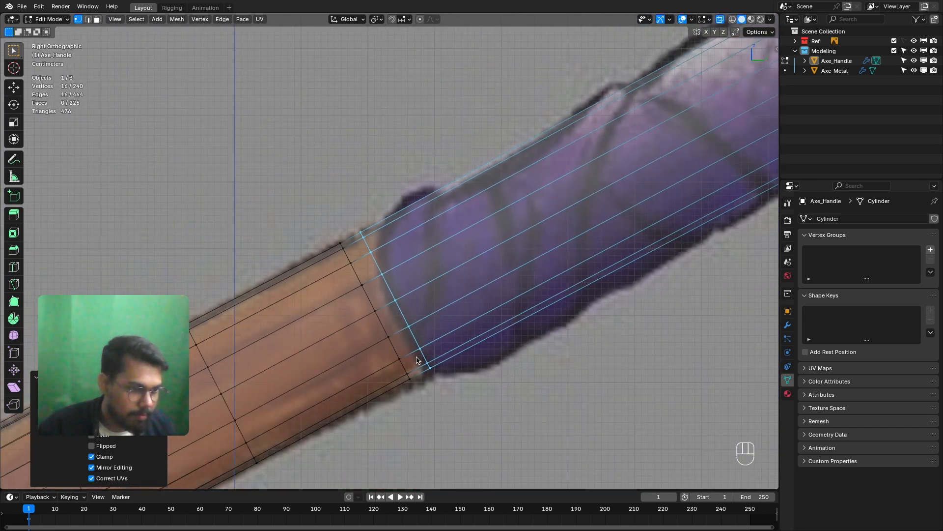
pyautogui.scroll(5, 387, 265)
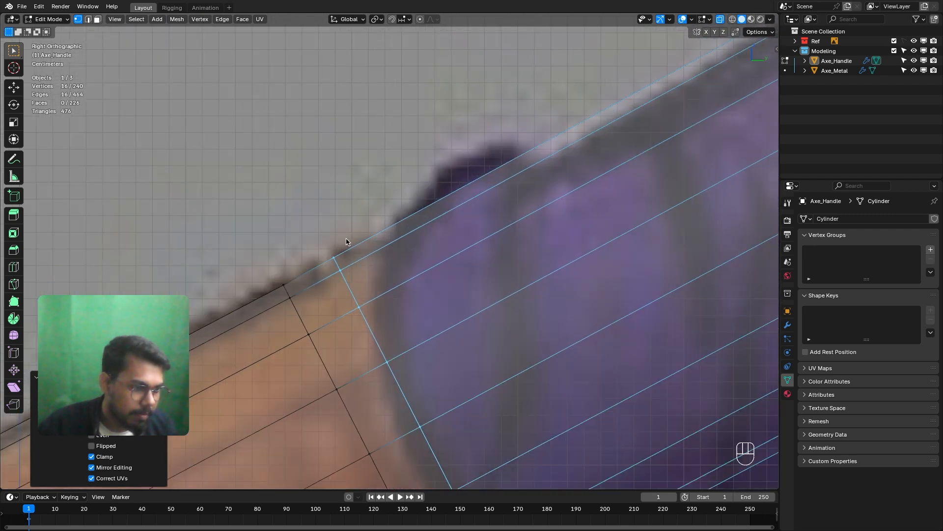
pyautogui.click(341, 267)
pyautogui.press('g')
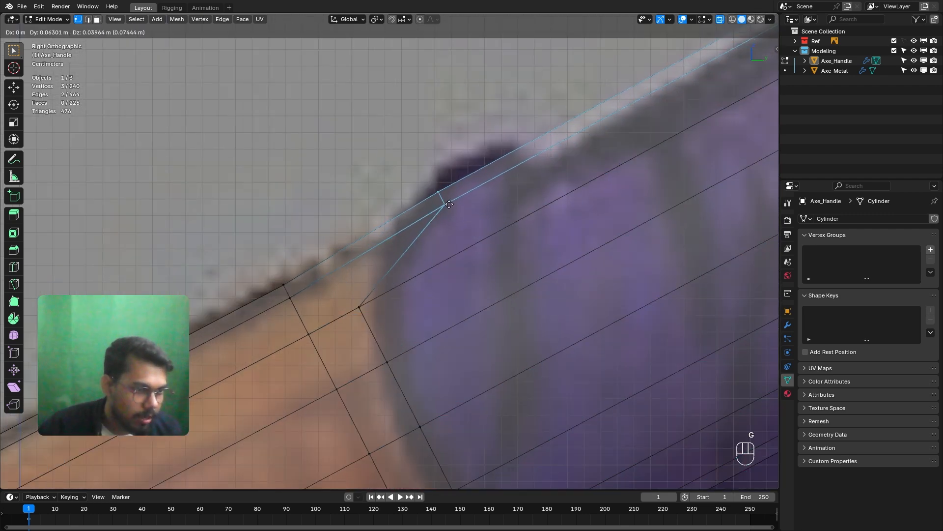
pyautogui.click(442, 183)
pyautogui.click(438, 184)
pyautogui.press('g')
pyautogui.click(443, 180)
pyautogui.press('g')
pyautogui.rightClick(417, 220)
# Move the next vertices down the boundary loop onto the curved edge of the purple grip.
pyautogui.click(348, 323)
pyautogui.press('g')
pyautogui.click(376, 318)
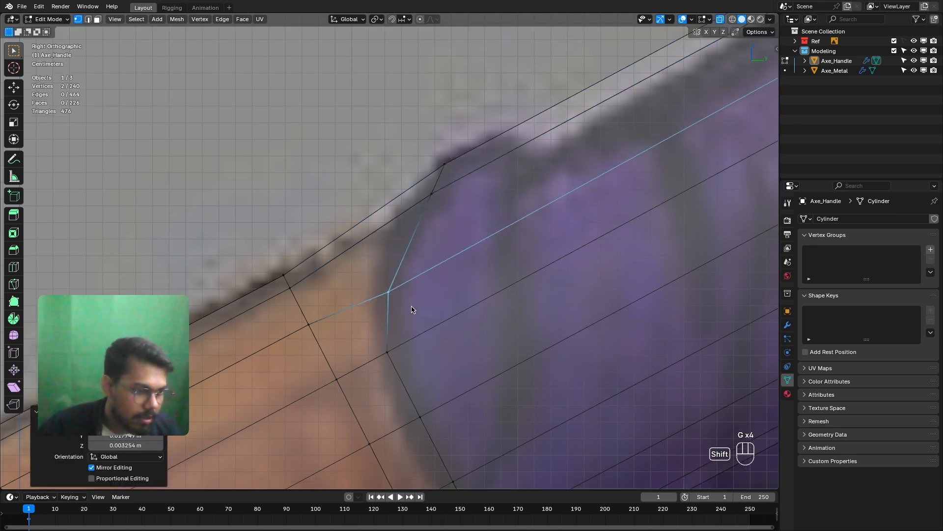
pyautogui.keyDown('shift'); pyautogui.moveTo(400, 352); pyautogui.dragTo(412, 281, button='middle'); pyautogui.keyUp('shift')
pyautogui.press('g')
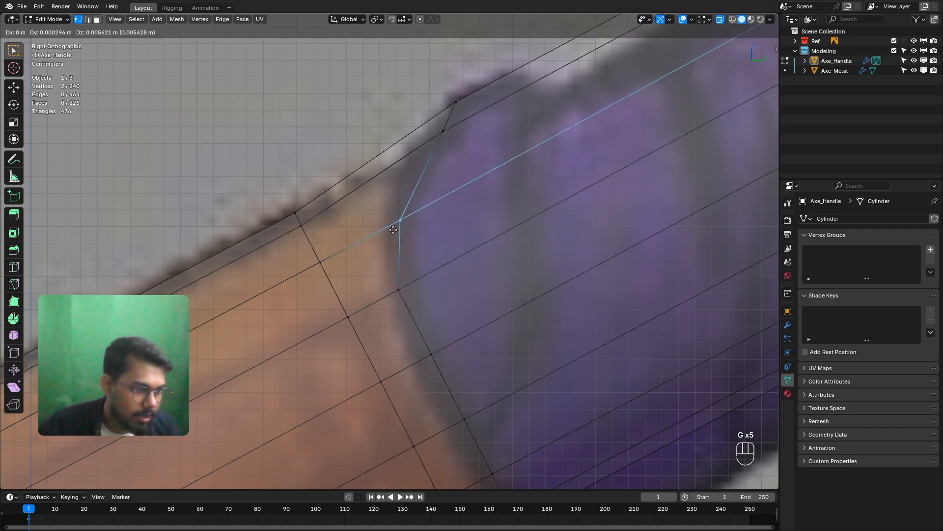
pyautogui.keyDown('shift'); pyautogui.click(440, 303); pyautogui.keyUp('shift')
# Reposition the middle and lower vertices of the boundary loop to follow the grip's curved edge in the reference.
pyautogui.keyDown('shift'); pyautogui.moveTo(441, 304); pyautogui.dragTo(427, 242, button='middle'); pyautogui.keyUp('shift')
pyautogui.click(383, 246)
pyautogui.press('g')
pyautogui.click(440, 274)
pyautogui.click(394, 295)
pyautogui.press('g')
pyautogui.click(384, 312)
pyautogui.keyDown('shift'); pyautogui.moveTo(384, 312); pyautogui.dragTo(447, 267, button='middle'); pyautogui.keyUp('shift')
pyautogui.click(426, 316)
pyautogui.press('g')
pyautogui.click(415, 321)
pyautogui.press('g')
pyautogui.click(415, 310)
# Fine-tune two mid-height vertices of the boundary loop to smooth its curve along the grip edge.
pyautogui.scroll(-1, 414, 309)
pyautogui.keyDown('shift'); pyautogui.moveTo(415, 309); pyautogui.dragTo(404, 291, button='middle'); pyautogui.keyUp('shift')
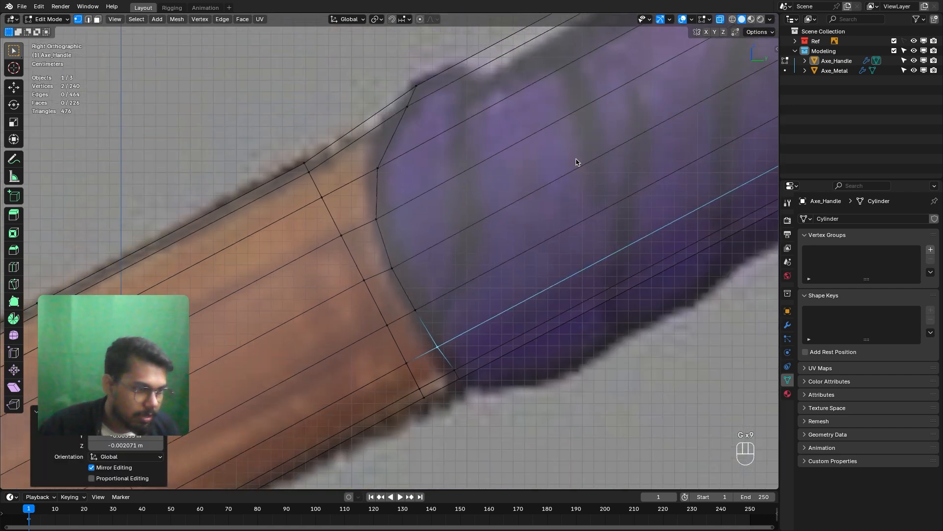
pyautogui.scroll(3, 415, 280)
pyautogui.press('g')
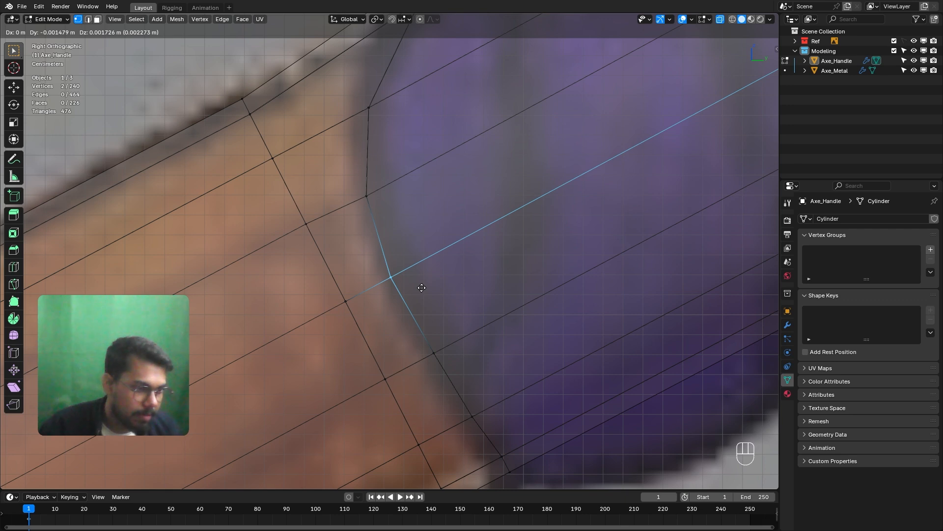
pyautogui.click(422, 288)
pyautogui.moveTo(357, 208); pyautogui.dragTo(355, 210)
pyautogui.press('g')
pyautogui.click(368, 201)
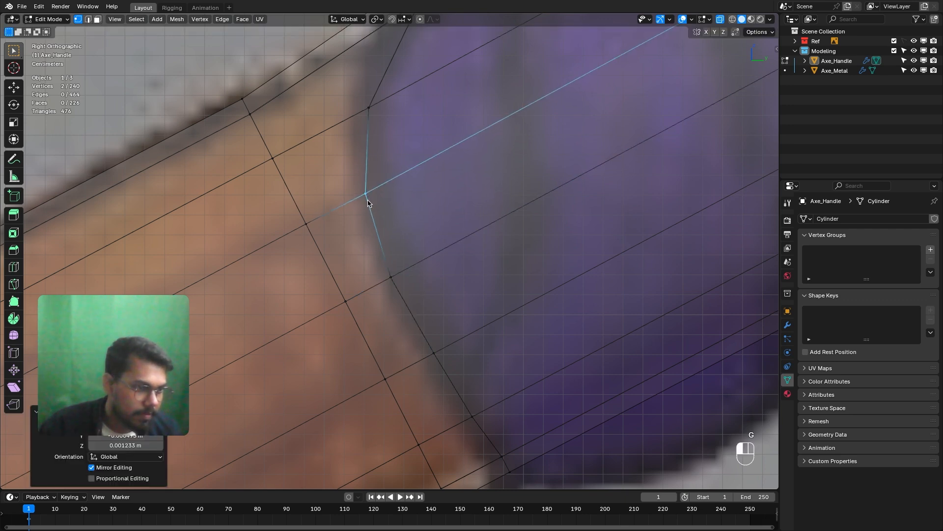
# Nudge three lower vertices of the boundary loop toward the wooden shaft to follow the grip edge.
pyautogui.scroll(-2, 421, 215)
pyautogui.keyDown('shift'); pyautogui.moveTo(421, 215); pyautogui.dragTo(404, 147, button='middle'); pyautogui.keyUp('shift')
pyautogui.scroll(2, 447, 259)
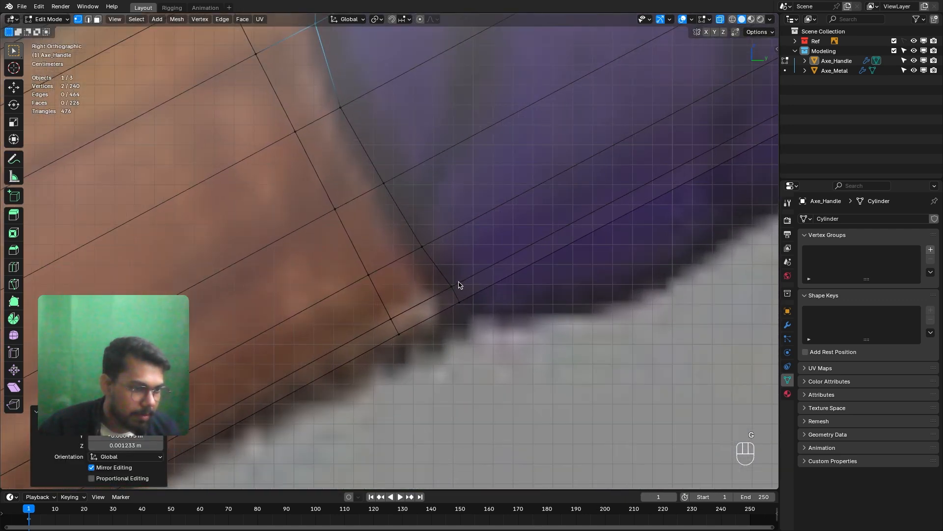
pyautogui.press('g')
pyautogui.click(433, 287)
pyautogui.press('g')
pyautogui.click(413, 254)
pyautogui.press('g')
pyautogui.click(426, 233)
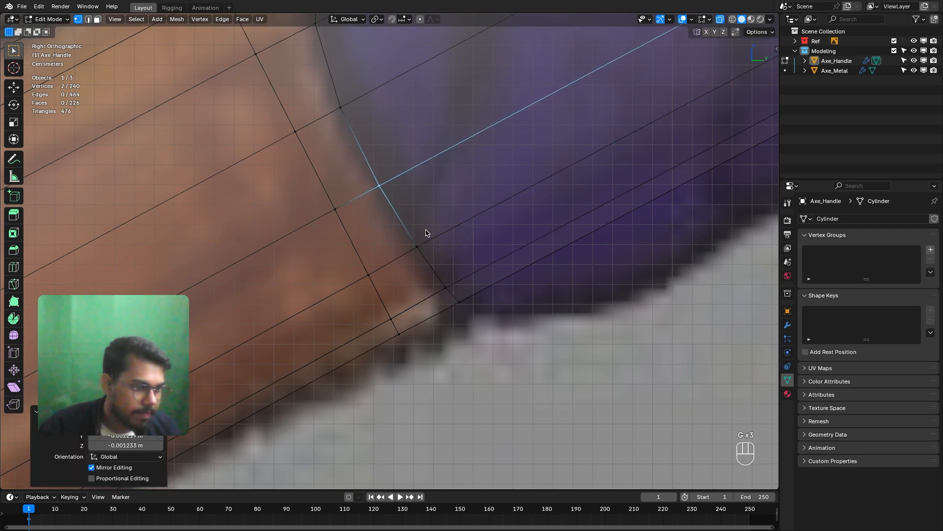
# Adjust the lowest vertices of the boundary loop to match the grip's lower corner in the reference.
pyautogui.click(460, 302)
pyautogui.press('g')
pyautogui.click(452, 312)
pyautogui.moveTo(433, 295); pyautogui.dragTo(432, 296)
pyautogui.press('g')
pyautogui.click(432, 297)
pyautogui.moveTo(432, 240); pyautogui.dragTo(409, 257)
pyautogui.press('g')
pyautogui.click(409, 259)
pyautogui.scroll(-1, 424, 221)
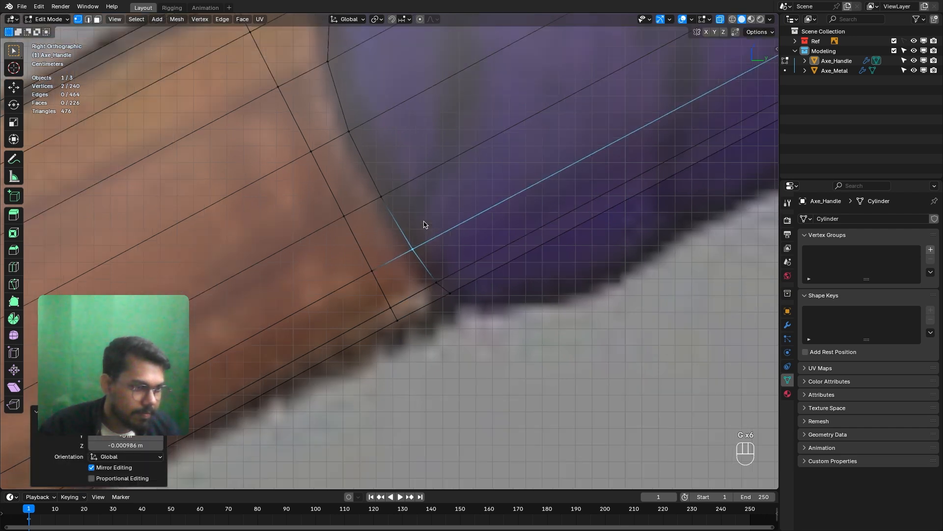
# Add an edge loop between the last straight shaft loop and the curved grip loop, and scale it to about 0.954.
pyautogui.scroll(-6, 424, 225)
pyautogui.keyDown('shift'); pyautogui.moveTo(466, 185); pyautogui.dragTo(370, 280, button='middle'); pyautogui.keyUp('shift')
pyautogui.scroll(4, 411, 267)
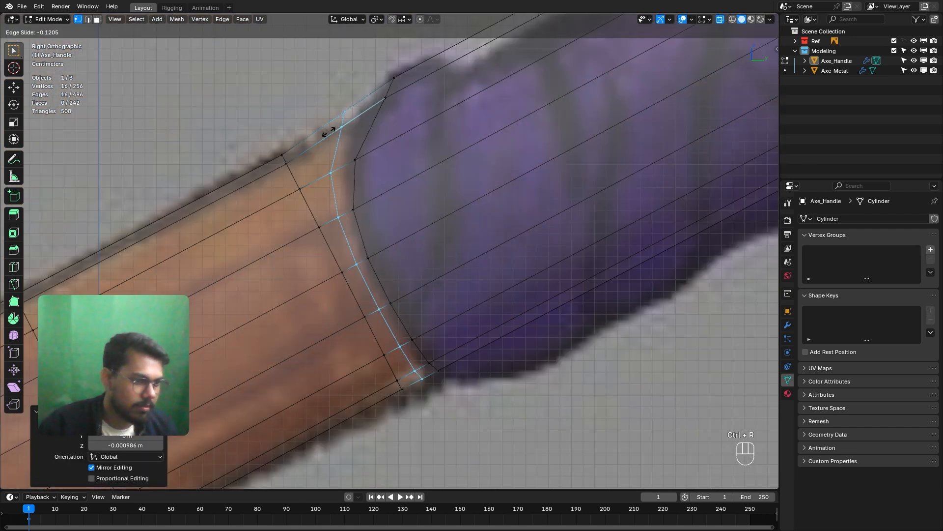
pyautogui.hotkey('ctrl', 'r')
pyautogui.click(414, 284)
pyautogui.scroll(6, 415, 283)
pyautogui.scroll(-5, 415, 279)
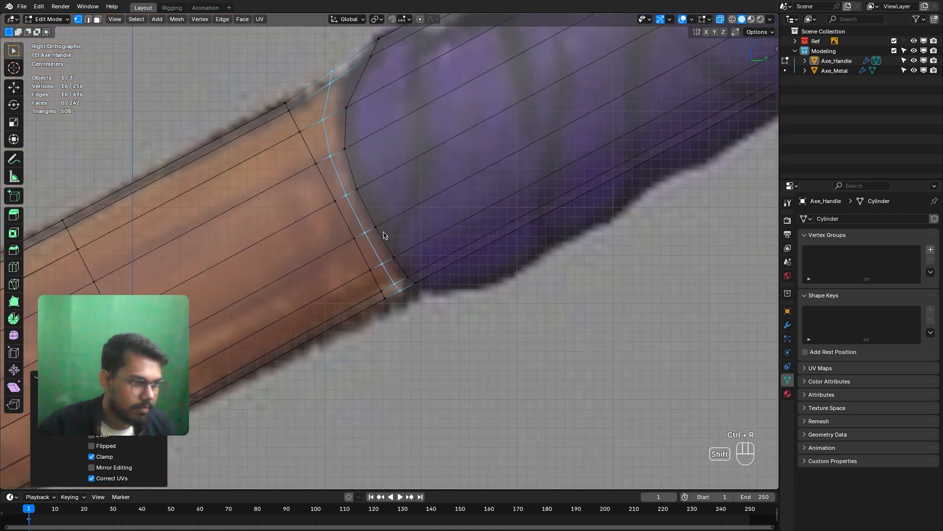
pyautogui.scroll(2, 381, 221)
pyautogui.press('s')
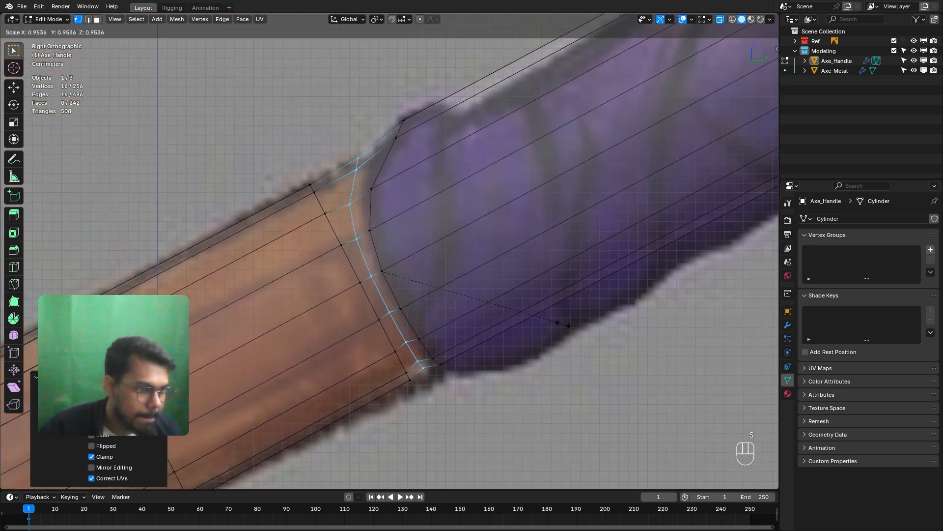
pyautogui.click(564, 324)
# Move the upper vertices of the new in-between loop close to the curved grip loop, along the reference outline.
pyautogui.scroll(3, 353, 200)
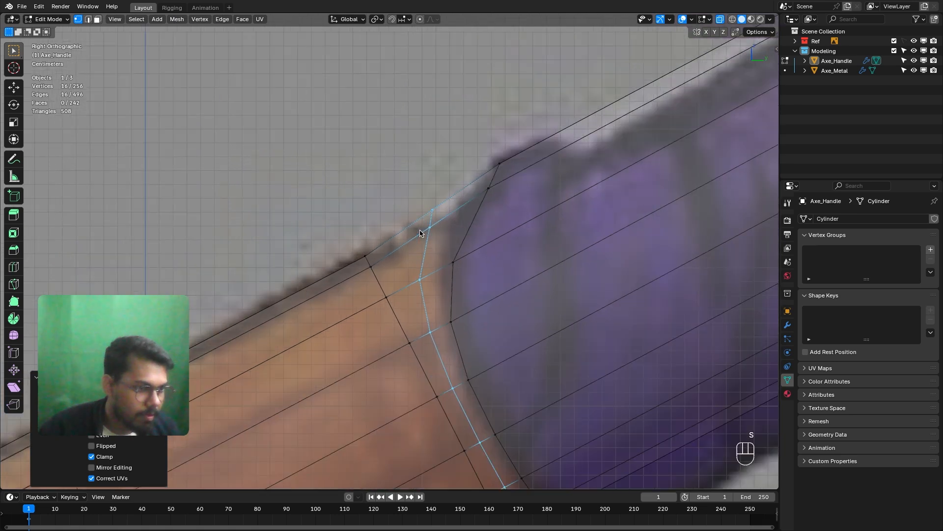
pyautogui.click(460, 184)
pyautogui.press('g')
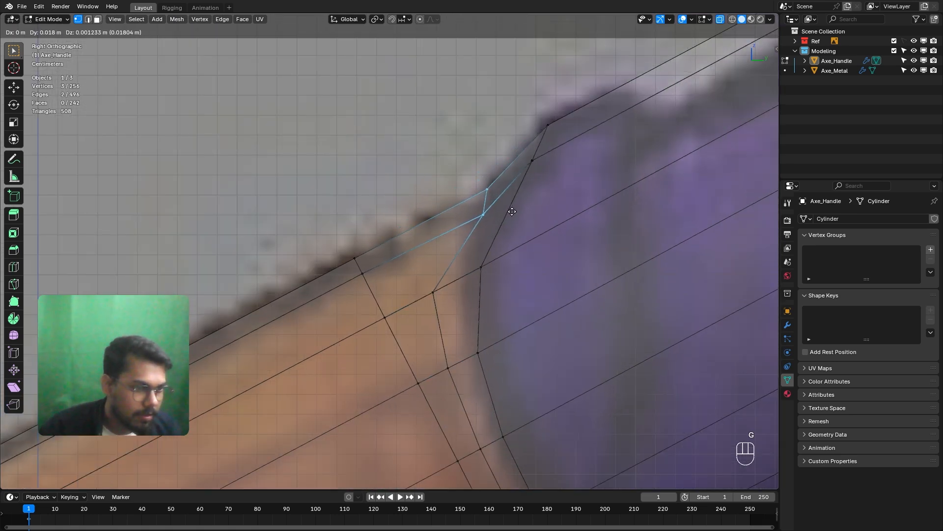
pyautogui.click(518, 209)
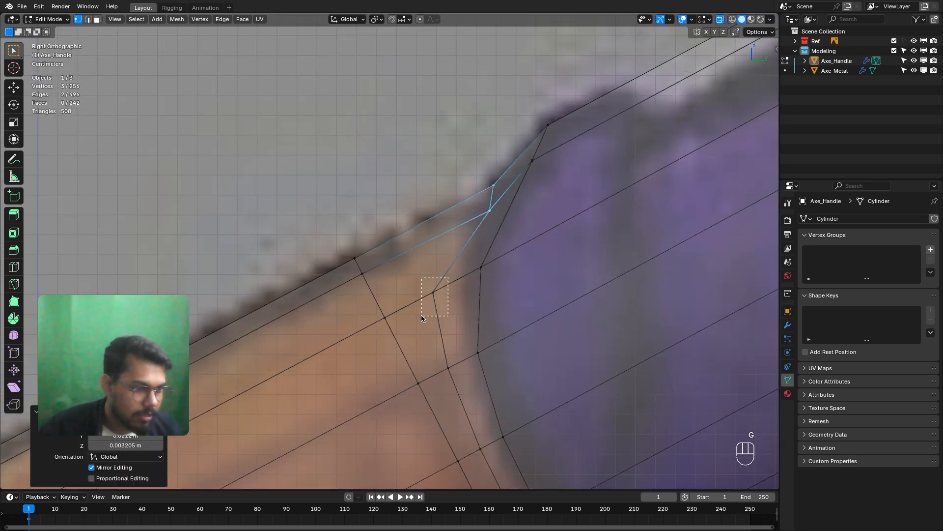
pyautogui.moveTo(422, 319); pyautogui.dragTo(421, 317)
pyautogui.press('g')
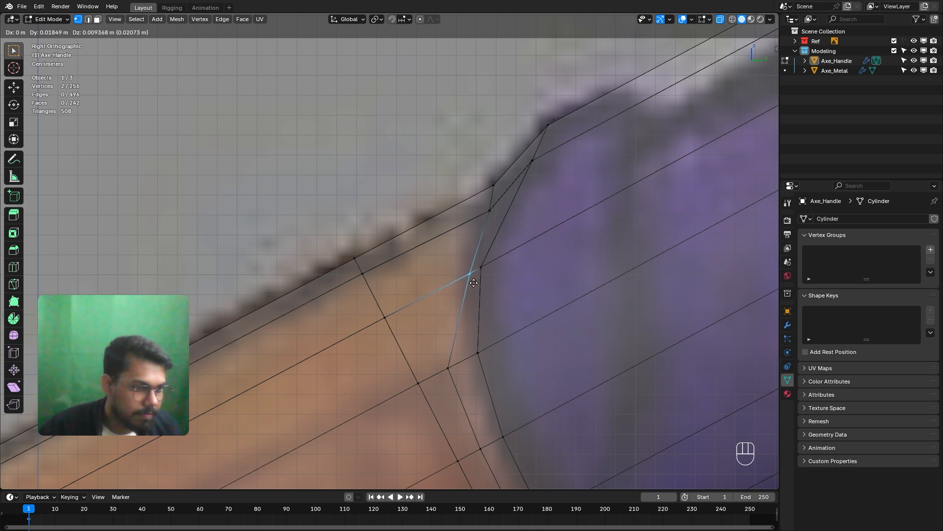
pyautogui.click(474, 281)
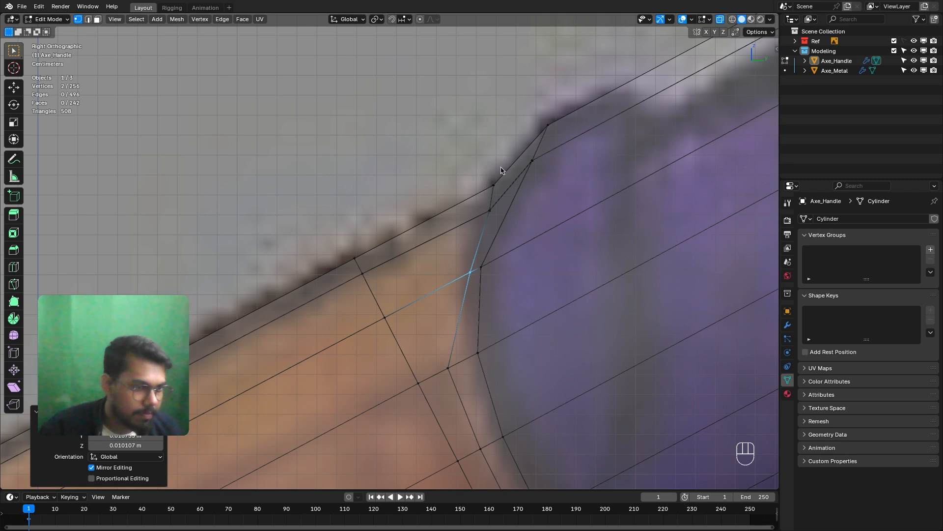
pyautogui.moveTo(501, 170); pyautogui.dragTo(484, 212)
pyautogui.press('g')
pyautogui.click(480, 212)
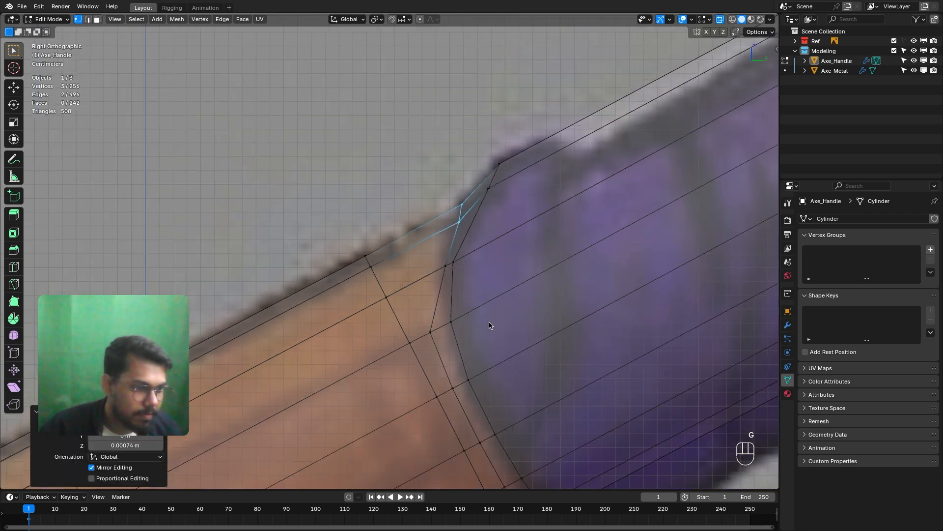
# Move the fourth vertex pair of the in-between loop against the curved grip loop and nudge the pair above it.
pyautogui.keyDown('shift'); pyautogui.moveTo(463, 383); pyautogui.dragTo(447, 268, button='middle'); pyautogui.keyUp('shift')
pyautogui.moveTo(444, 237); pyautogui.dragTo(416, 275)
pyautogui.press('g')
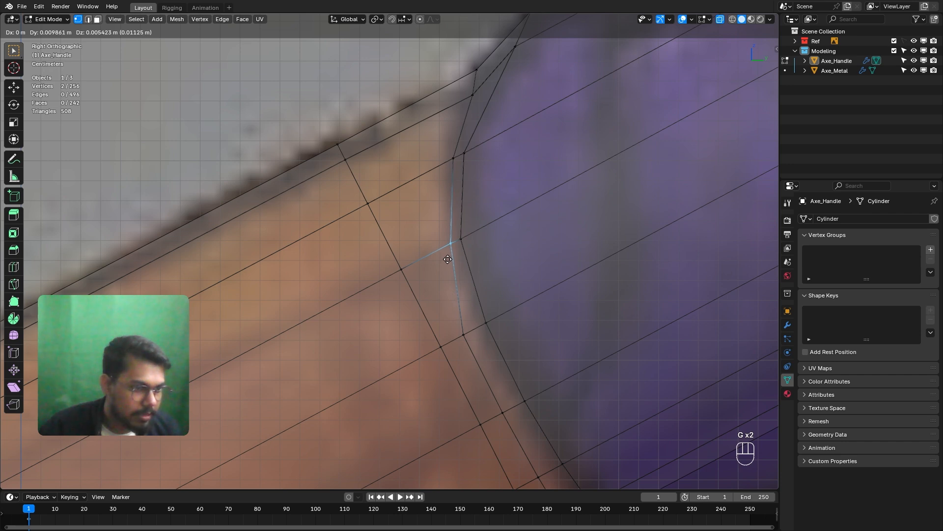
pyautogui.click(448, 259)
pyautogui.keyDown('shift'); pyautogui.moveTo(446, 186); pyautogui.dragTo(466, 249, button='middle'); pyautogui.keyUp('shift')
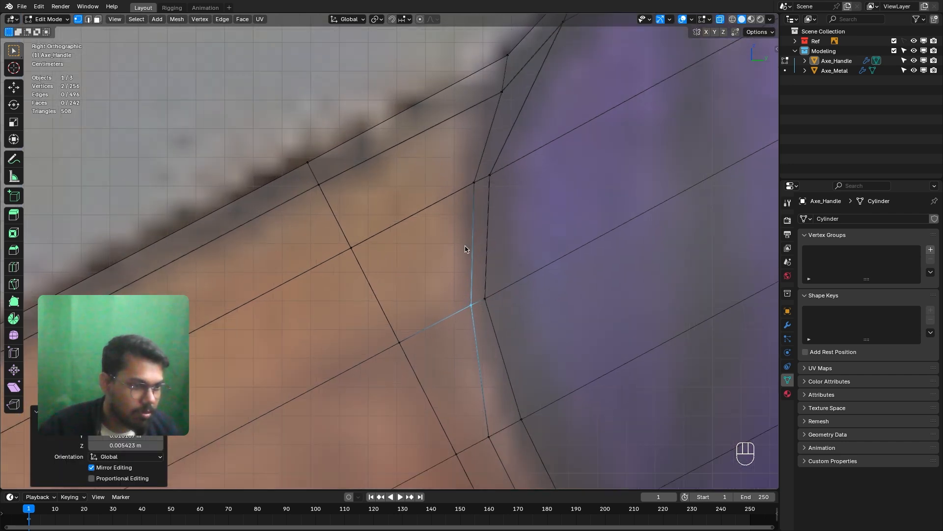
pyautogui.click(472, 180)
pyautogui.press('g')
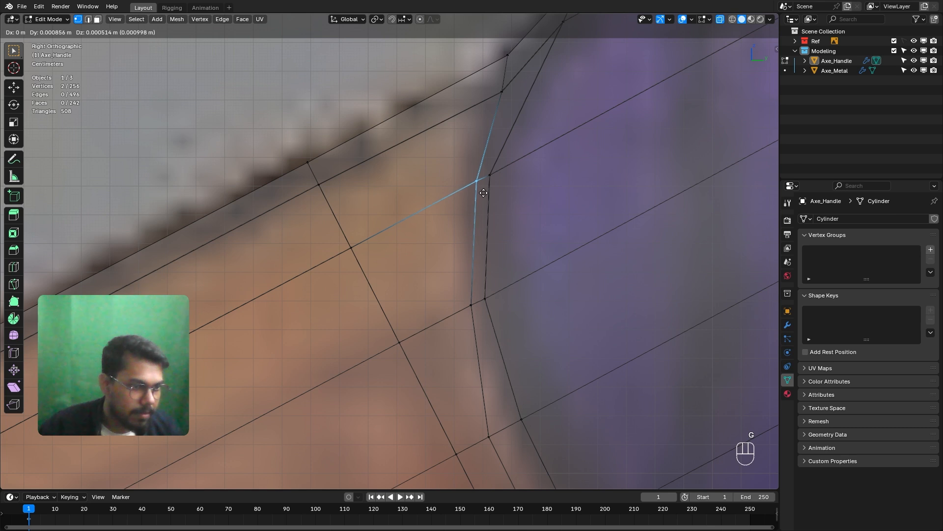
pyautogui.click(483, 192)
# Reposition the topmost vertices of the in-between loop and the curved grip loop along the grip's upper corner outline.
pyautogui.keyDown('shift'); pyautogui.moveTo(484, 193); pyautogui.dragTo(418, 236, button='middle'); pyautogui.keyUp('shift')
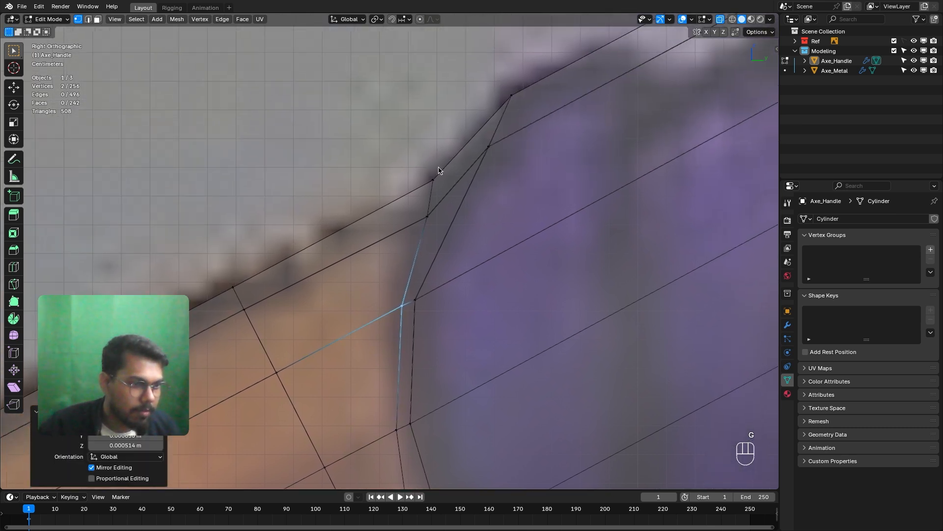
pyautogui.click(423, 191)
pyautogui.press('g')
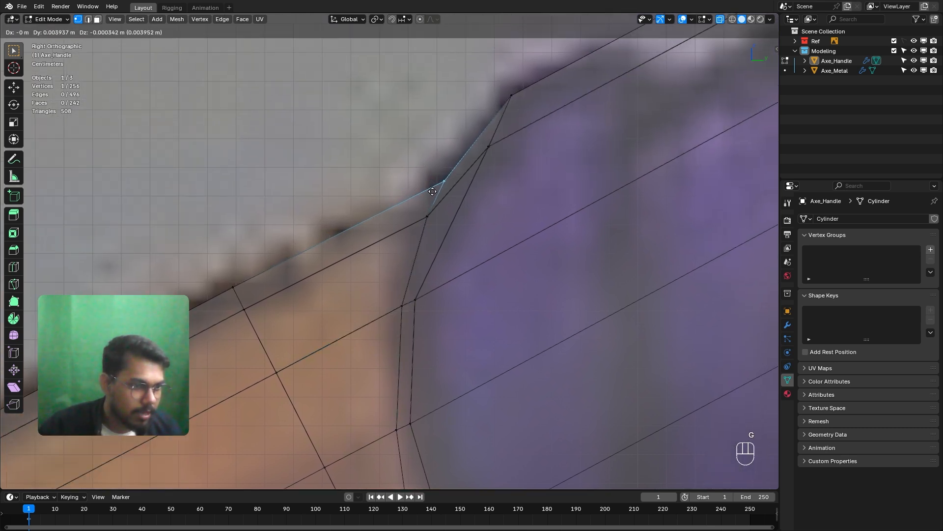
pyautogui.click(432, 191)
pyautogui.click(514, 96)
pyautogui.press('g')
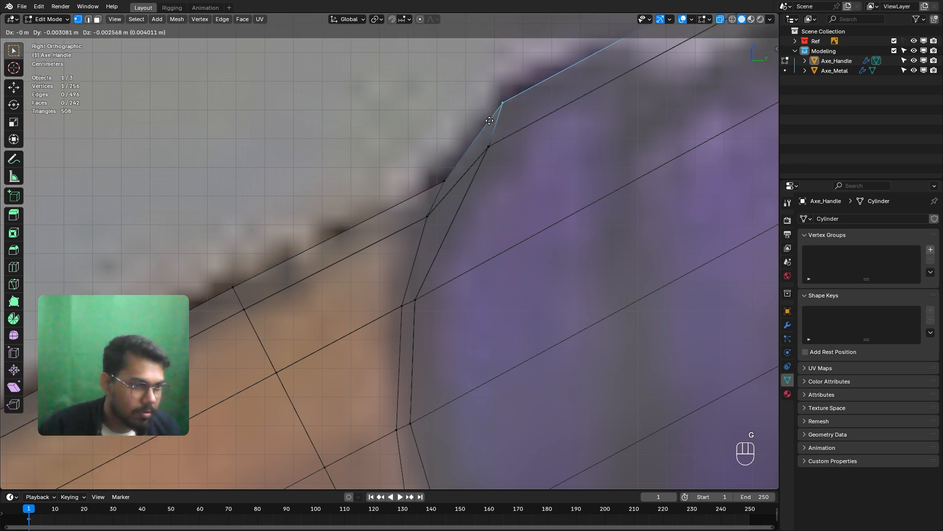
pyautogui.click(485, 128)
# Move the second vertex pair of the curved grip loop and of the in-between loop to follow the adjusted top corner.
pyautogui.moveTo(479, 166); pyautogui.dragTo(478, 167)
pyautogui.press('g')
pyautogui.click(454, 194)
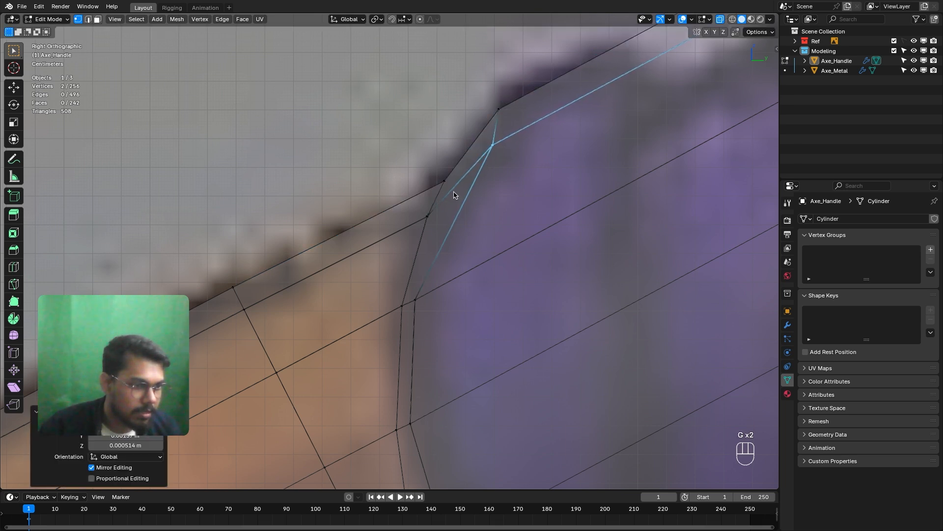
pyautogui.press('g')
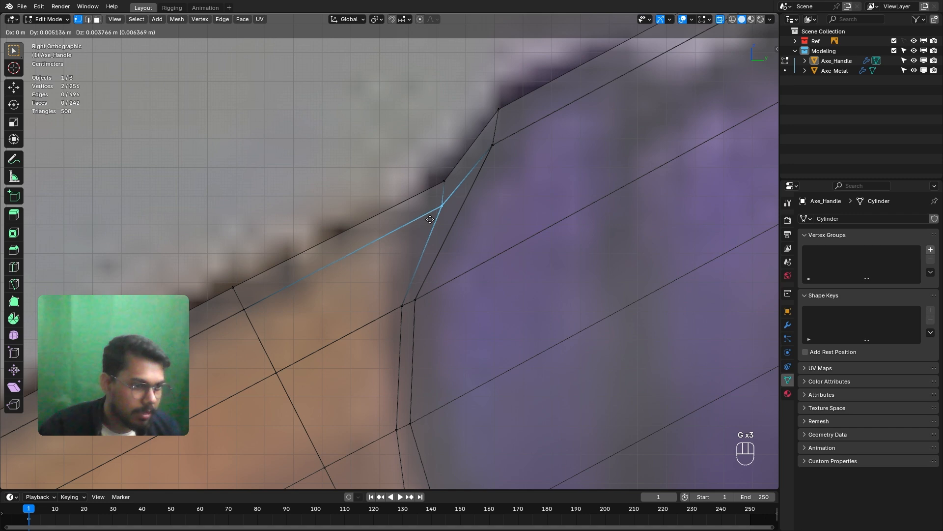
pyautogui.click(429, 220)
# Move the in-between loop's vertex pair just below the middle of the curve closer to the curved grip loop.
pyautogui.keyDown('shift'); pyautogui.moveTo(313, 288); pyautogui.dragTo(362, 226, button='middle'); pyautogui.keyUp('shift')
pyautogui.scroll(-2, 363, 225)
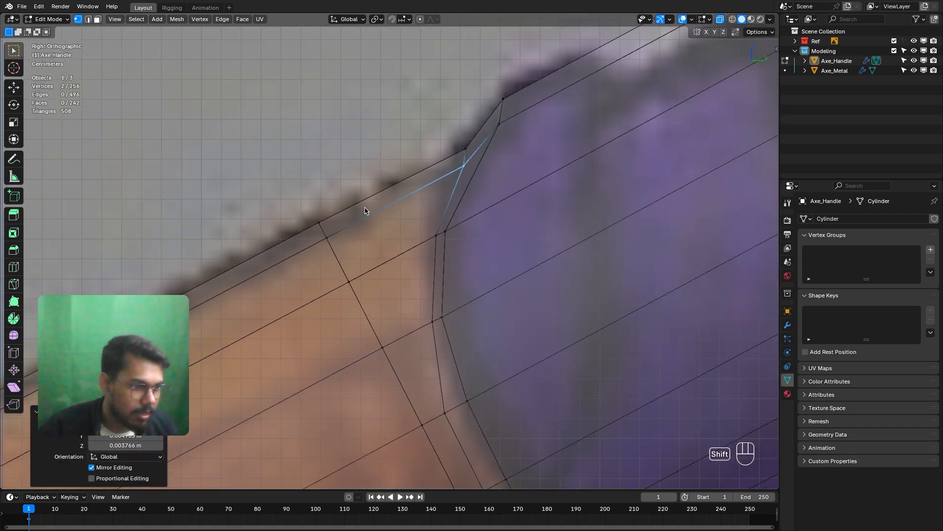
pyautogui.keyDown('shift'); pyautogui.moveTo(377, 307); pyautogui.dragTo(358, 219, button='middle'); pyautogui.keyUp('shift')
pyautogui.keyDown('shift'); pyautogui.moveTo(409, 295); pyautogui.dragTo(391, 257, button='middle'); pyautogui.keyUp('shift')
pyautogui.scroll(1, 390, 257)
pyautogui.scroll(1, 390, 256)
pyautogui.click(411, 301)
pyautogui.press('g')
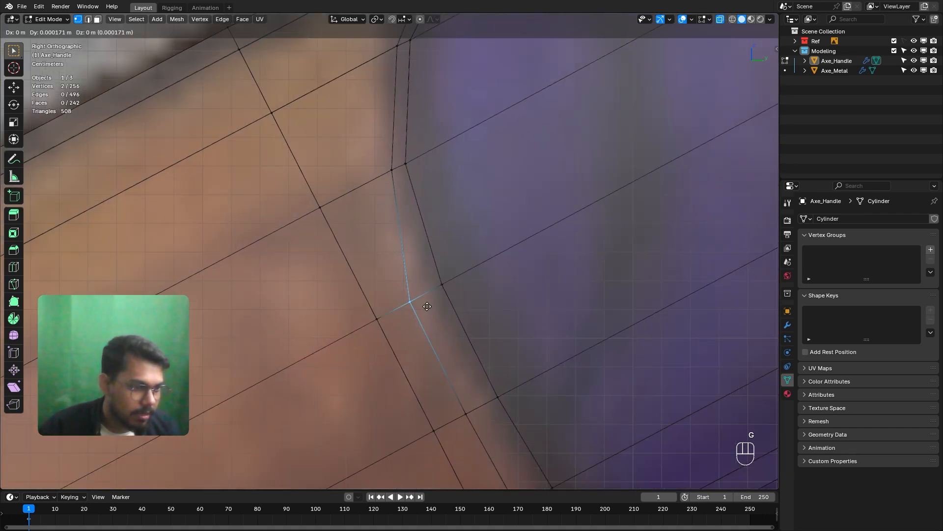
pyautogui.click(442, 297)
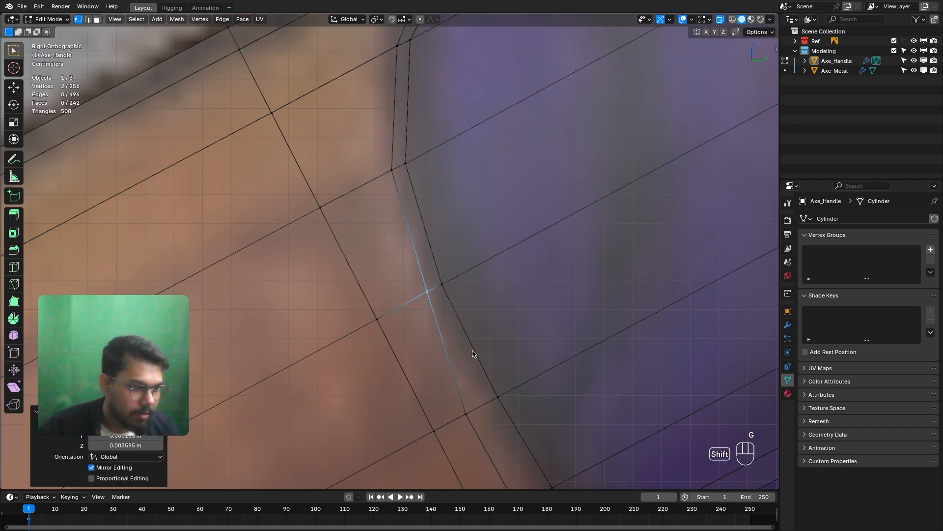
# Move the next two lower vertex pairs of the in-between loop close against the curved grip loop.
pyautogui.keyDown('shift'); pyautogui.moveTo(468, 347); pyautogui.dragTo(400, 250, button='middle'); pyautogui.keyUp('shift')
pyautogui.scroll(-2, 400, 251)
pyautogui.hotkey('ctrl', 'z')
pyautogui.press('g')
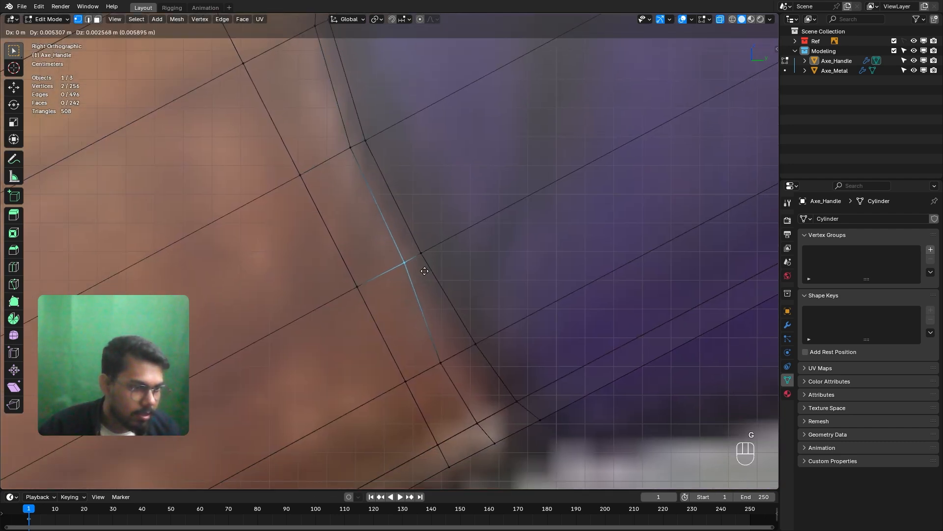
pyautogui.click(427, 271)
pyautogui.scroll(-1, 431, 288)
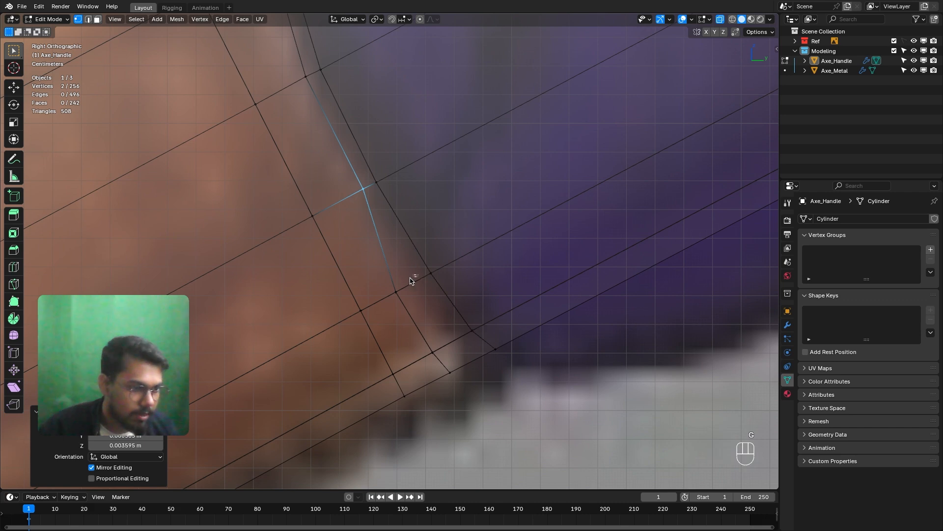
pyautogui.hotkey('ctrl', 'z')
pyautogui.press('g')
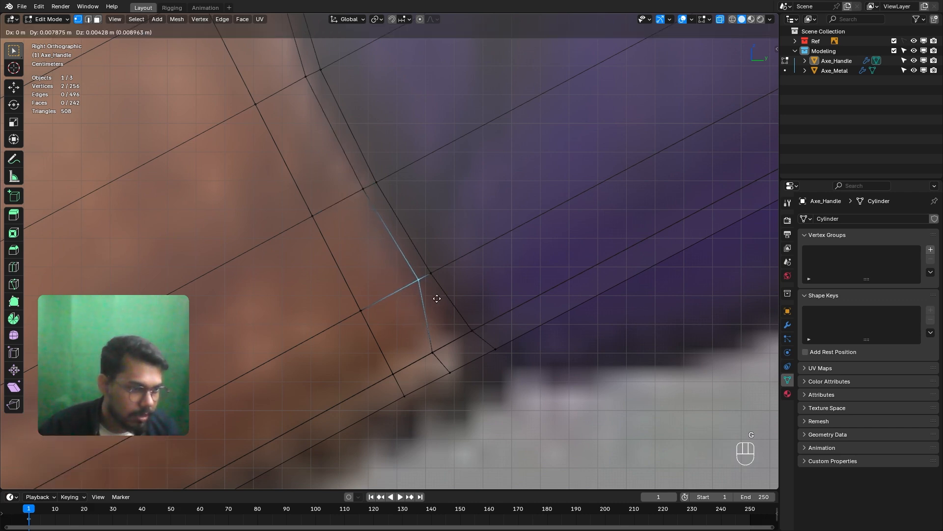
pyautogui.click(437, 298)
# Move the lowest three vertices of the in-between loop together toward the grip's lower corner.
pyautogui.keyDown('shift'); pyautogui.moveTo(441, 366); pyautogui.dragTo(457, 390); pyautogui.keyUp('shift')
pyautogui.scroll(3, 457, 390)
pyautogui.press('g')
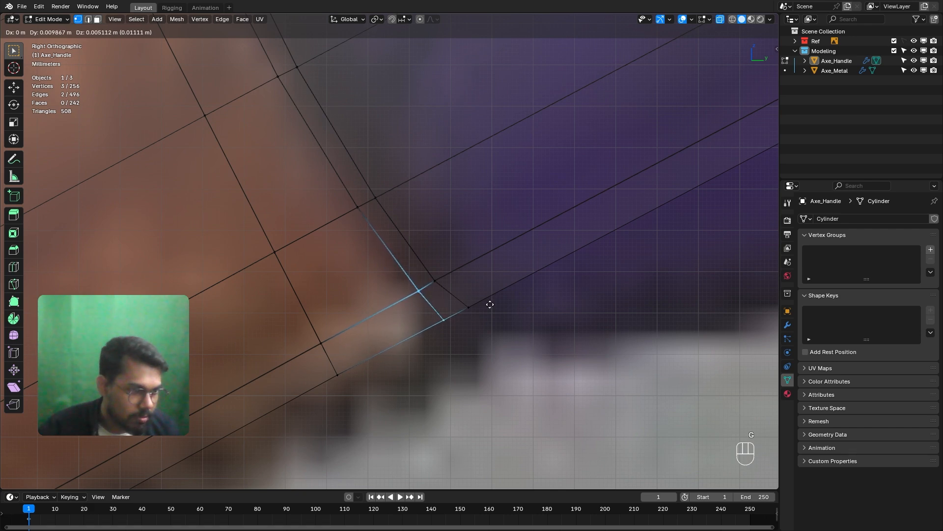
pyautogui.click(486, 306)
# Fine-tune the in-between loop's bottom vertex and the pair above it so they run parallel to the curved grip loop.
pyautogui.click(424, 339)
pyautogui.press('g')
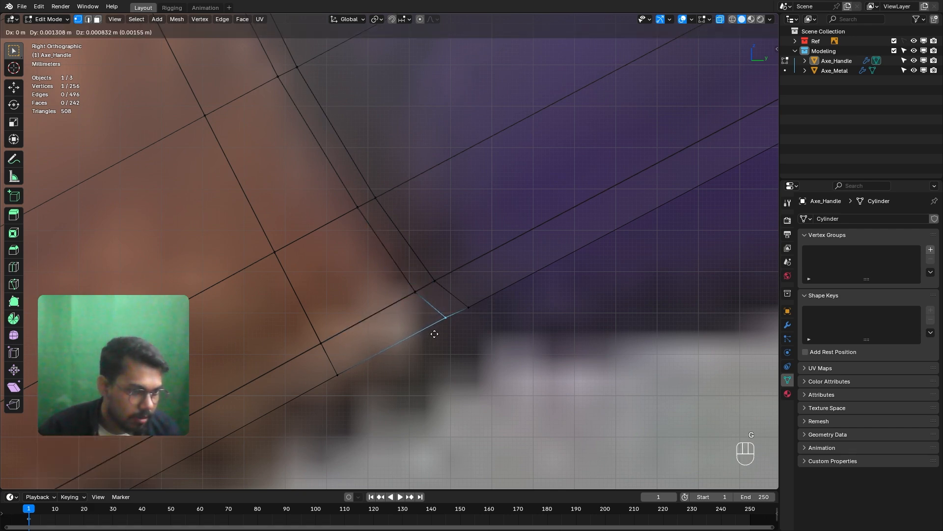
pyautogui.click(438, 334)
pyautogui.keyDown('shift'); pyautogui.click(416, 292); pyautogui.keyUp('shift')
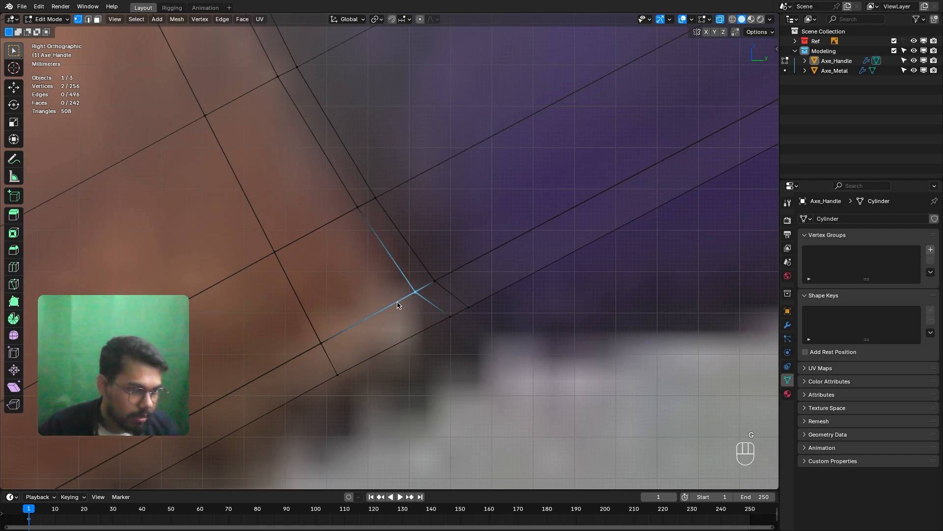
pyautogui.press('g')
pyautogui.click(402, 301)
pyautogui.scroll(-8, 348, 323)
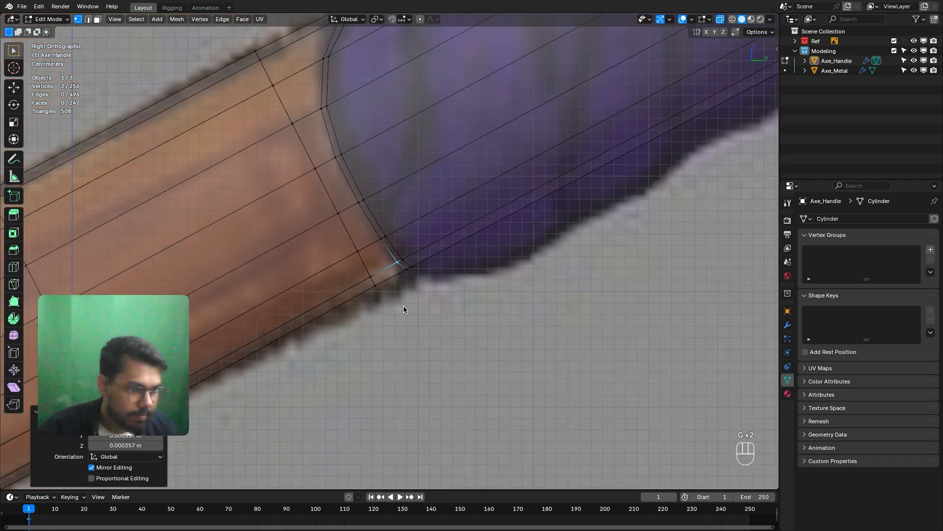
# Add an edge loop across the purple grip and slide it toward the wooden shaft.
pyautogui.keyDown('shift'); pyautogui.moveTo(411, 267); pyautogui.dragTo(424, 332, button='middle'); pyautogui.keyUp('shift')
pyautogui.scroll(2, 424, 332)
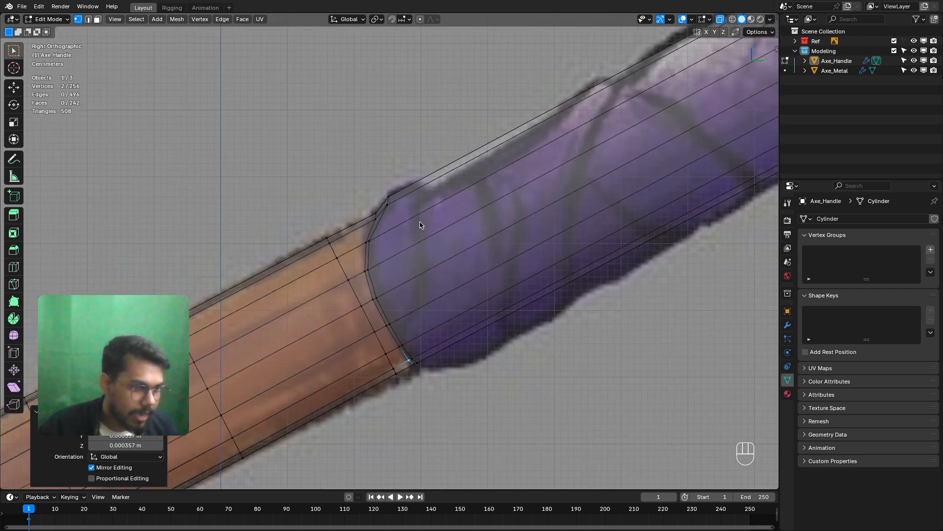
pyautogui.keyDown('shift'); pyautogui.moveTo(458, 358); pyautogui.dragTo(435, 334, button='middle'); pyautogui.keyUp('shift')
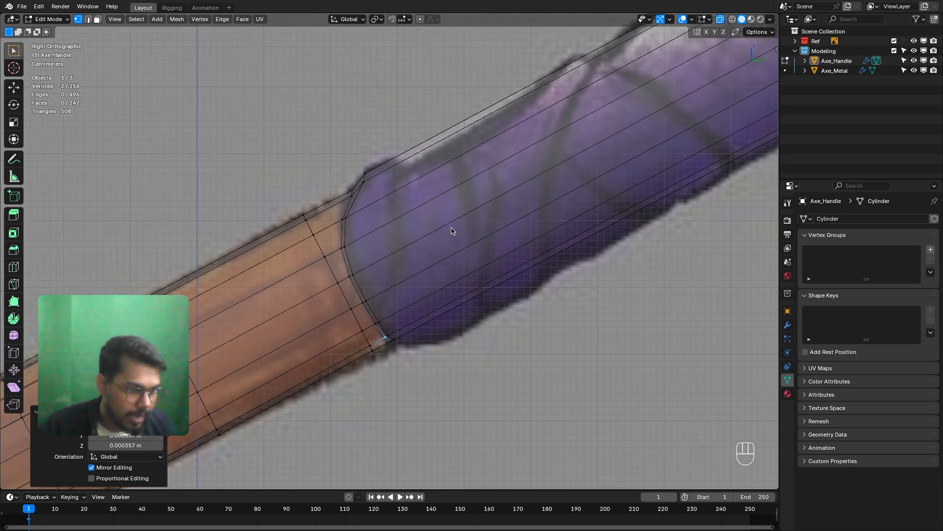
pyautogui.scroll(-3, 450, 242)
pyautogui.scroll(1, 447, 236)
pyautogui.keyDown('shift'); pyautogui.moveTo(469, 221); pyautogui.dragTo(402, 255, button='middle'); pyautogui.keyUp('shift')
pyautogui.scroll(3, 402, 255)
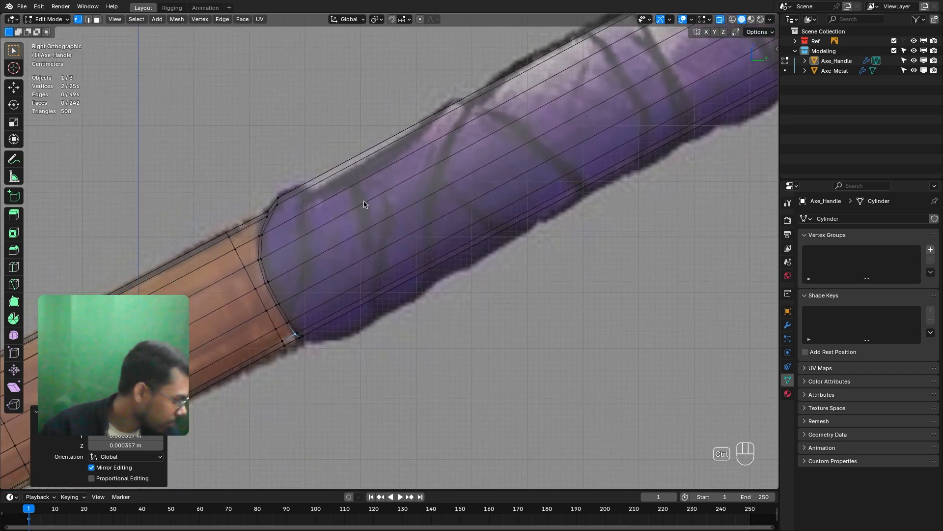
pyautogui.hotkey('ctrl', 'r')
pyautogui.click(364, 204)
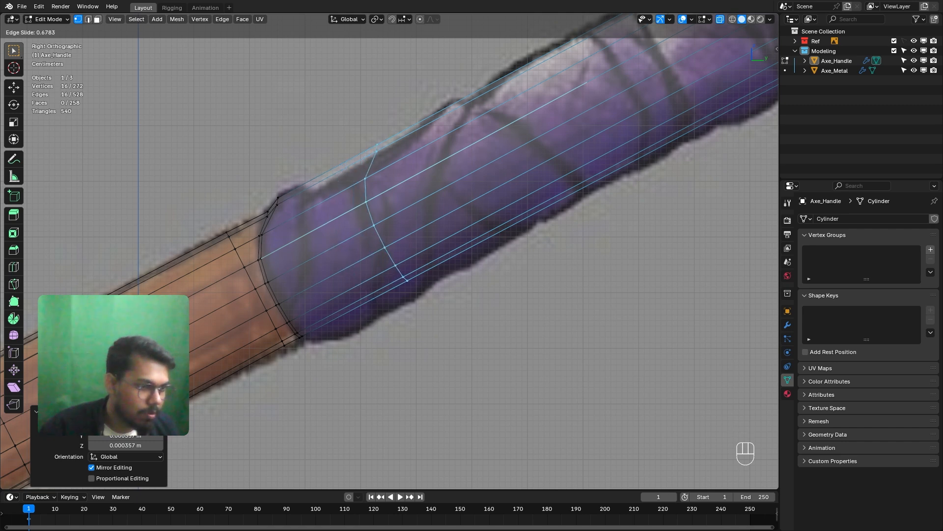
pyautogui.click(309, 239)
# Try to move the new grip loop's lowest three vertices onto the grip's lower outline and rotate them.
pyautogui.scroll(-2, 309, 239)
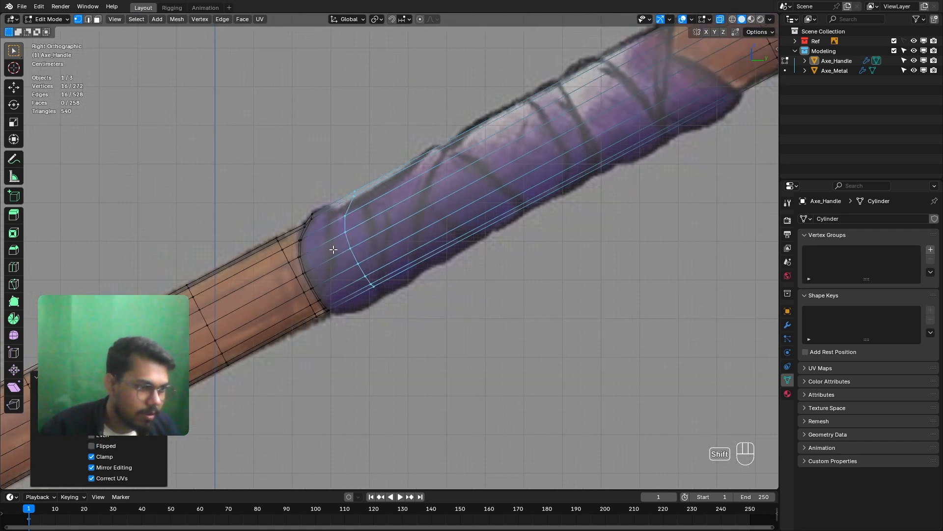
pyautogui.keyDown('shift'); pyautogui.moveTo(330, 250); pyautogui.dragTo(329, 231, button='middle'); pyautogui.keyUp('shift')
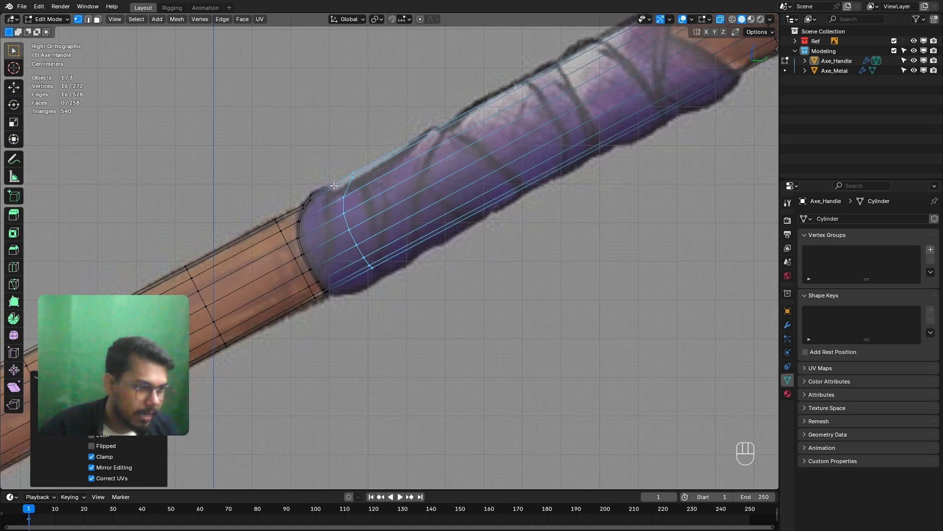
pyautogui.scroll(6, 359, 295)
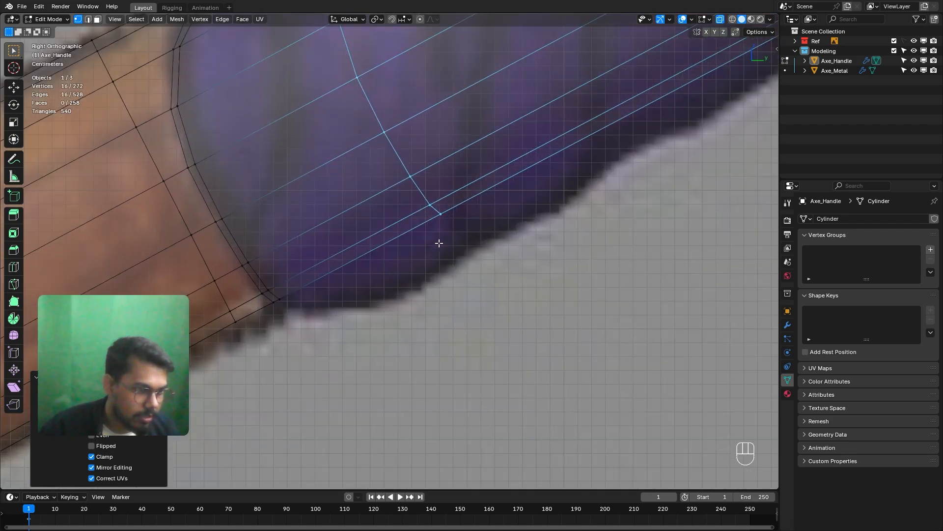
pyautogui.click(388, 260)
pyautogui.press('g')
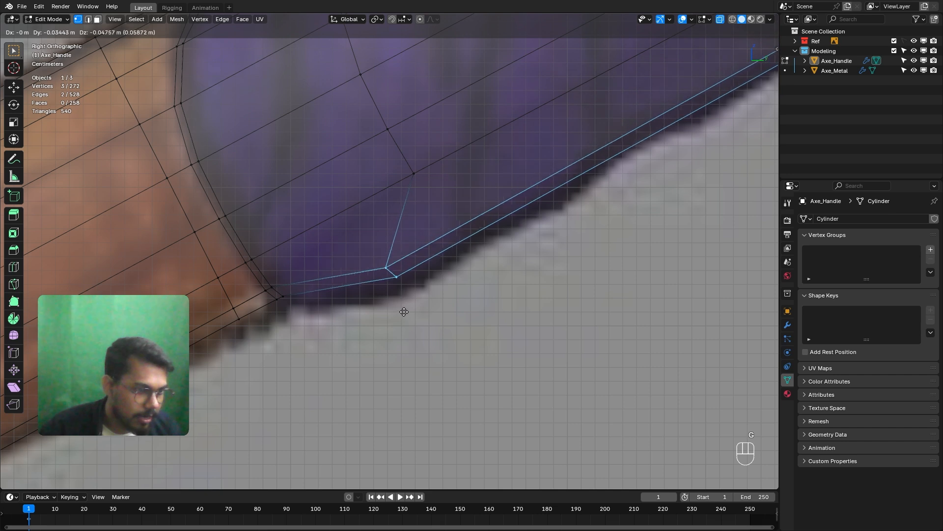
pyautogui.click(400, 309)
pyautogui.click(399, 287)
pyautogui.moveTo(431, 250); pyautogui.dragTo(381, 315)
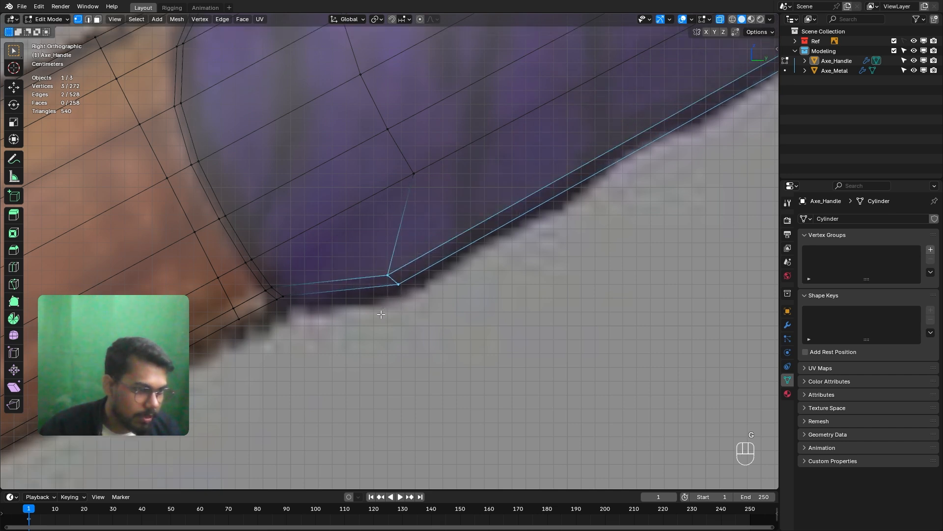
pyautogui.press('r')
pyautogui.click(407, 328)
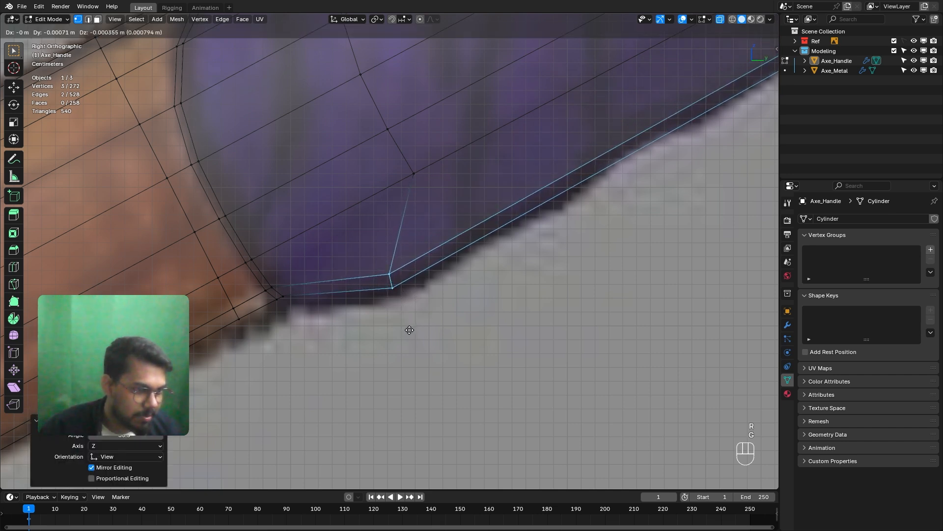
# Try to shift and rotate the vertex pair above the new grip loop's lowest vertices to smooth its curve.
pyautogui.scroll(-1, 396, 240)
pyautogui.press('g')
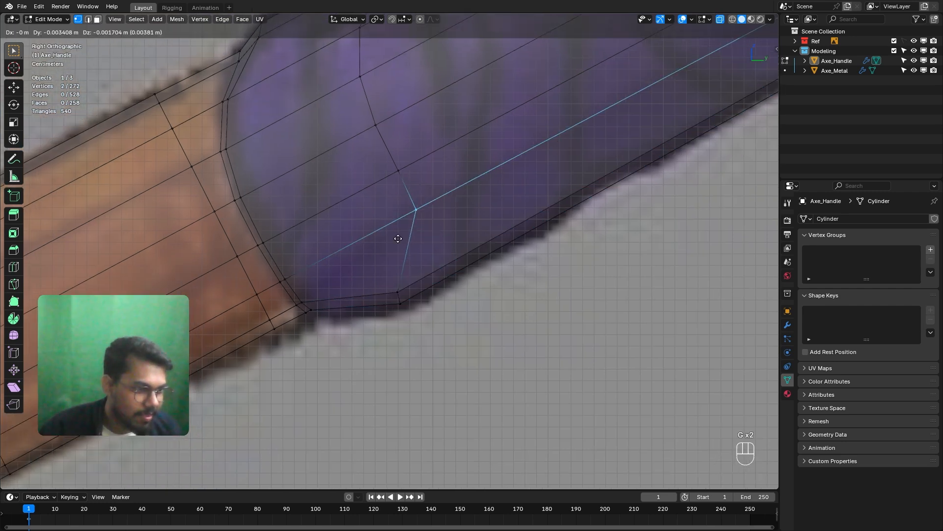
pyautogui.press('r')
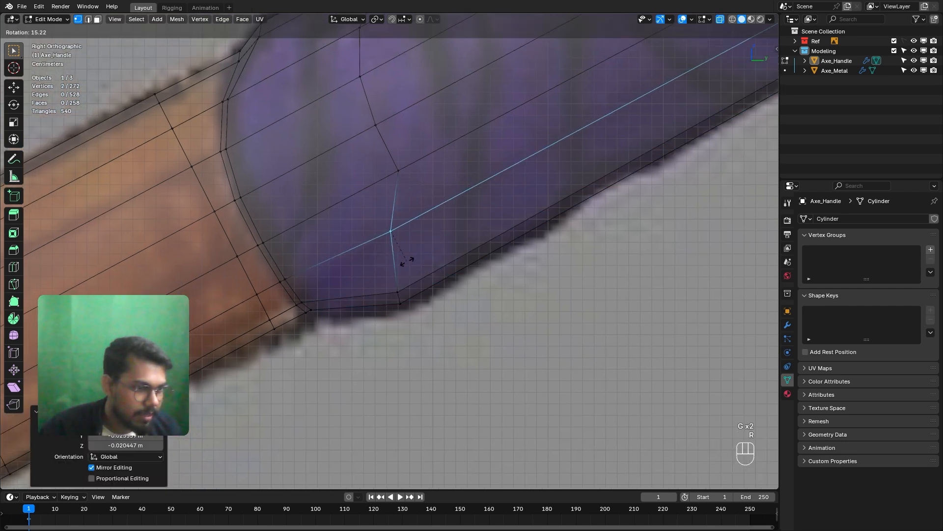
pyautogui.click(395, 266)
pyautogui.scroll(-3, 407, 198)
pyautogui.moveTo(396, 179); pyautogui.dragTo(414, 218, button='middle')
pyautogui.press('KP_3')
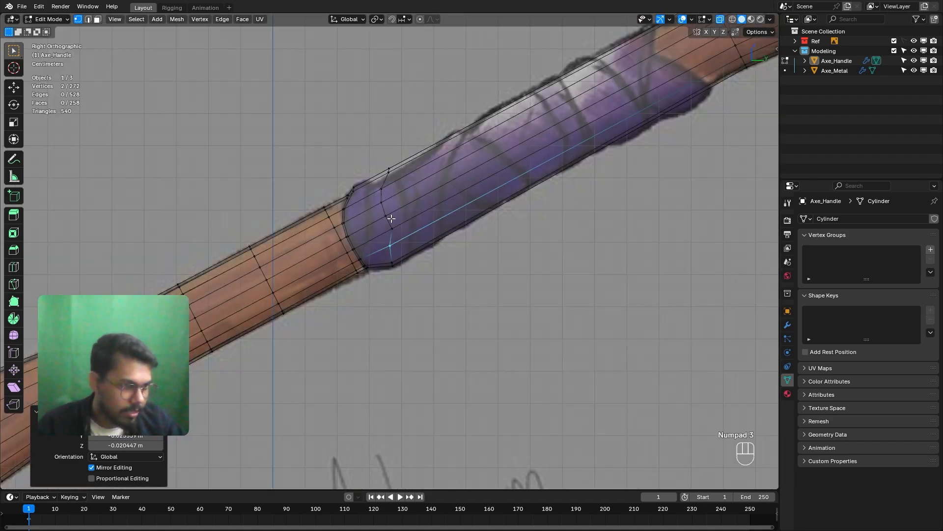
# Undo the individual vertex moves and rotations on the new grip loop.
pyautogui.scroll(3, 415, 218)
pyautogui.hotkey('ctrl', 'z')
pyautogui.hotkey('ctrl', 'z')
pyautogui.hotkey('ctrl', 'z')
pyautogui.hotkey('ctrl', 'z')
pyautogui.hotkey('ctrl', 'z')
pyautogui.hotkey('ctrl', 'z')
pyautogui.hotkey('ctrl', 'z')
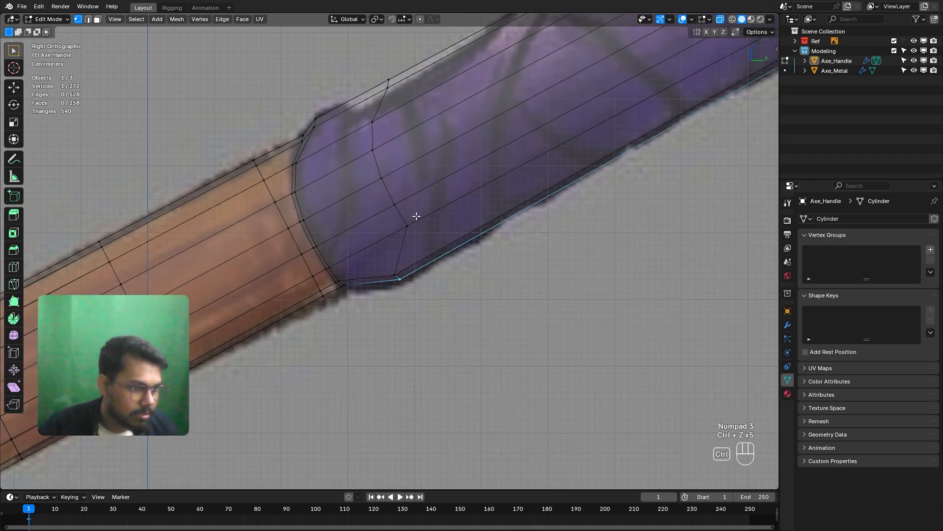
# Scale the whole new grip loop to 1.106 and move it down toward the shaft, onto the grip's lower outline.
pyautogui.keyDown('alt'); pyautogui.click(381, 189); pyautogui.keyUp('alt')
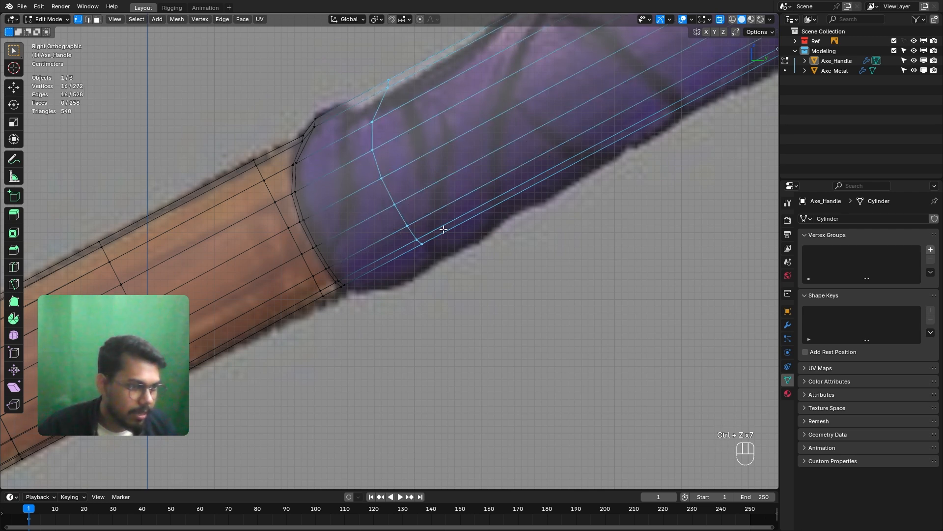
pyautogui.press('s')
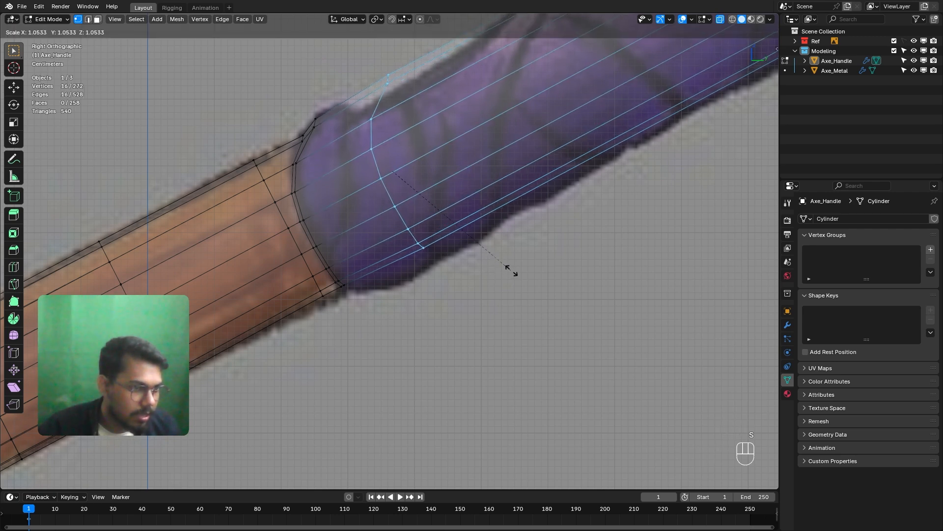
pyautogui.click(511, 269)
pyautogui.press('g')
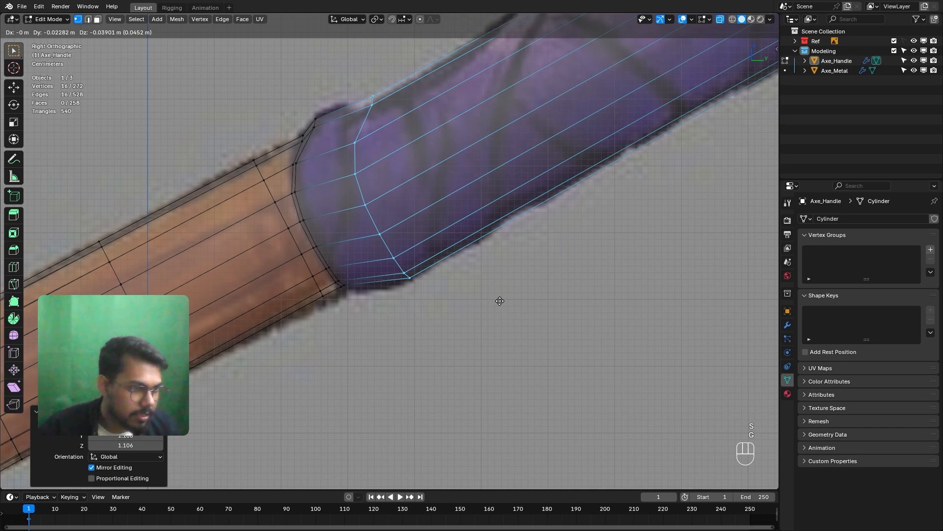
pyautogui.click(500, 300)
# Scale the new grip loop to 0.930 and nudge it down about 0.007 m to fit the reference outline.
pyautogui.press('s')
pyautogui.click(499, 276)
pyautogui.press('g')
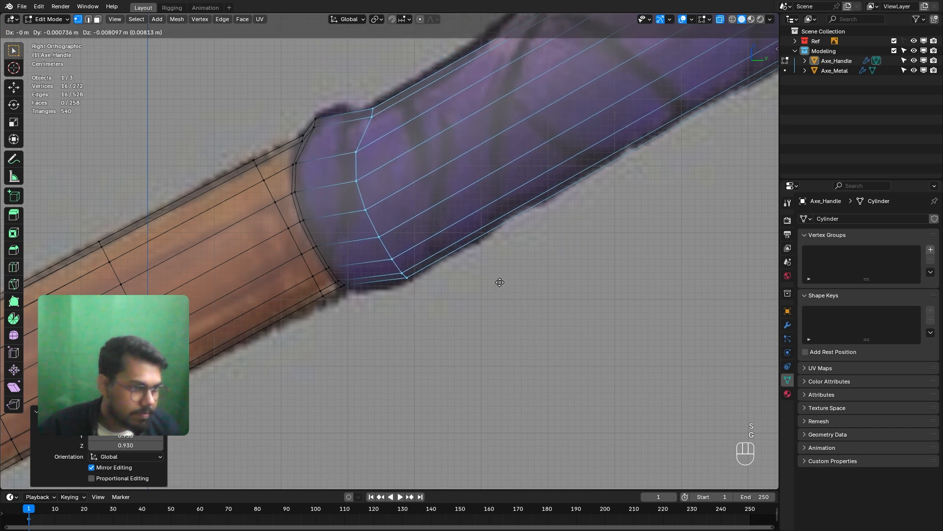
pyautogui.click(499, 282)
# Inspect the grip end at an angle and compare its upper and lower outline with the reference in right view.
pyautogui.scroll(-1, 432, 275)
pyautogui.moveTo(427, 276); pyautogui.dragTo(448, 289, button='middle')
pyautogui.press('KP_3')
pyautogui.scroll(4, 396, 246)
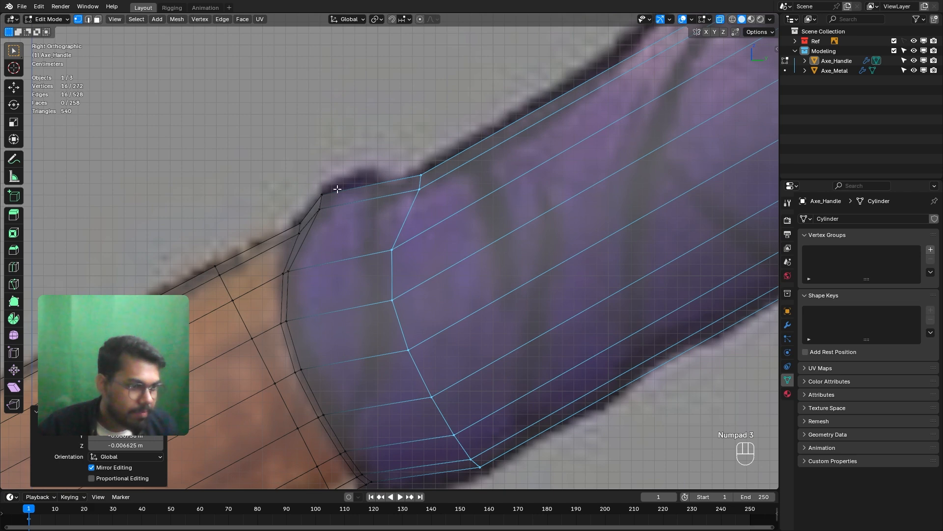
pyautogui.scroll(-2, 392, 229)
pyautogui.keyDown('shift'); pyautogui.moveTo(442, 261); pyautogui.dragTo(416, 253, button='middle'); pyautogui.keyUp('shift')
pyautogui.scroll(2, 415, 253)
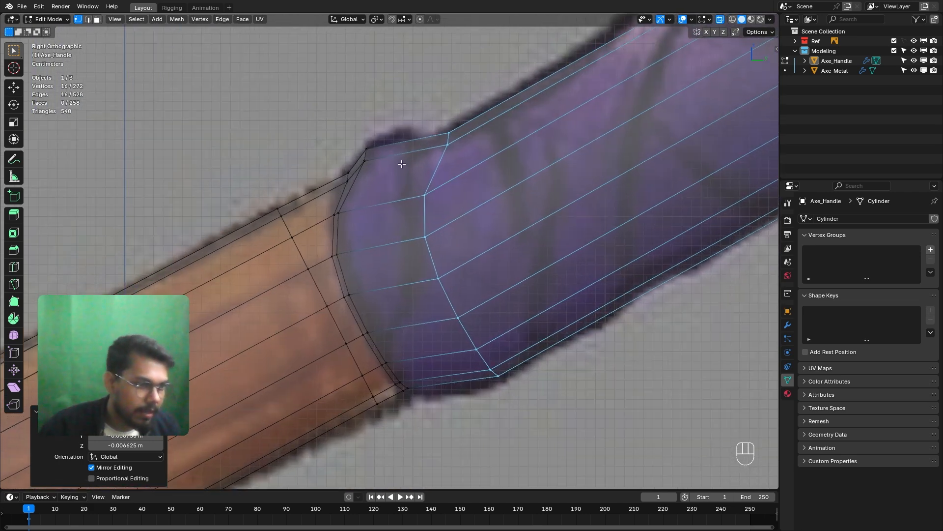
# Add an edge loop midway across the narrow band at the grip's shaft-side end and scale it to 1.075.
pyautogui.hotkey('ctrl', 'r')
pyautogui.click(405, 145)
pyautogui.rightClick(405, 145)
pyautogui.scroll(3, 408, 148)
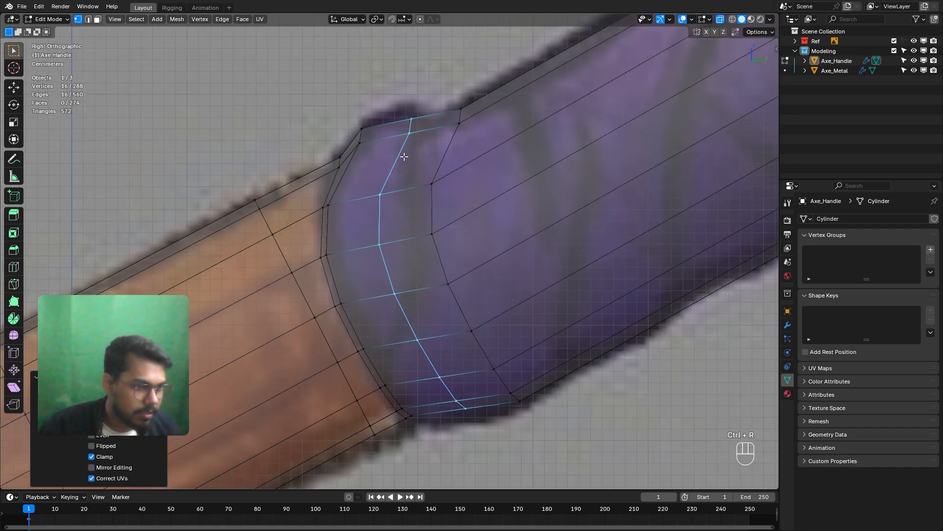
pyautogui.keyDown('shift'); pyautogui.moveTo(377, 234); pyautogui.dragTo(377, 240, button='middle'); pyautogui.keyUp('shift')
pyautogui.moveTo(410, 130); pyautogui.dragTo(382, 173)
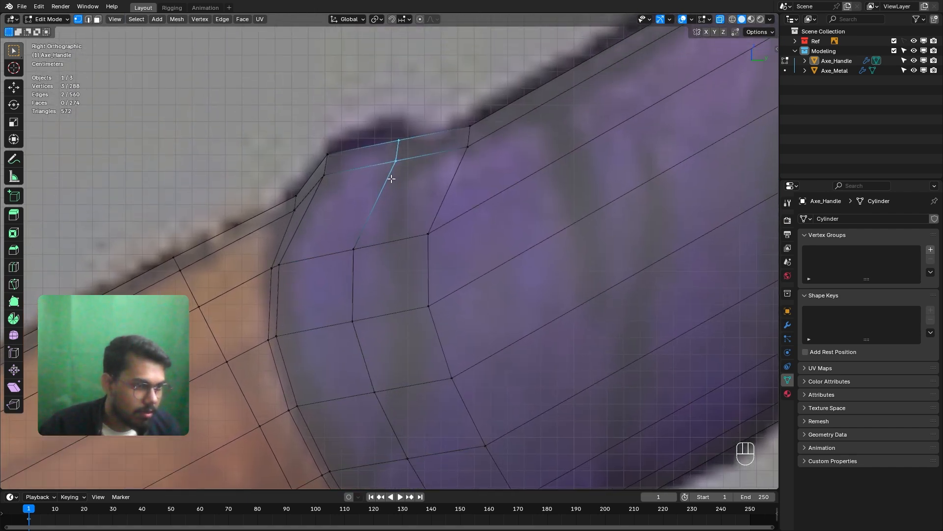
pyautogui.keyDown('alt'); pyautogui.click(372, 205); pyautogui.keyUp('alt')
pyautogui.scroll(-2, 400, 249)
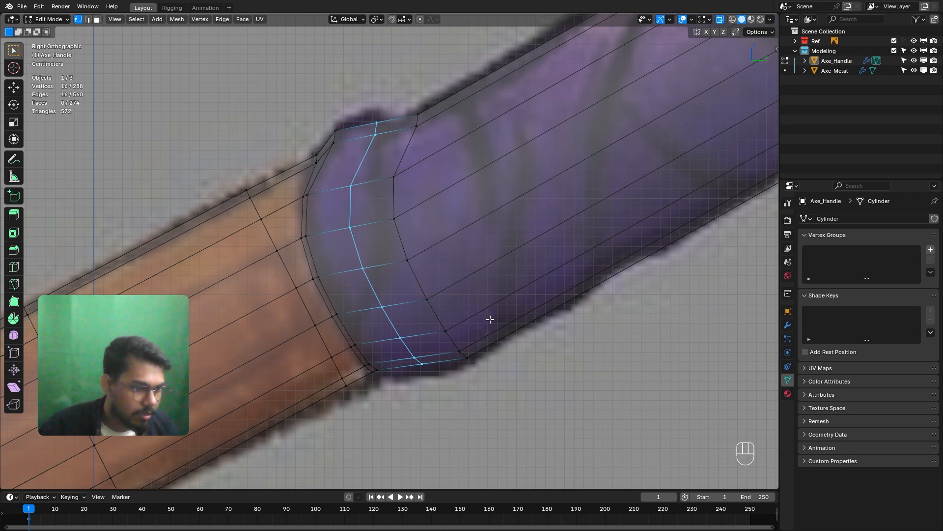
pyautogui.press('s')
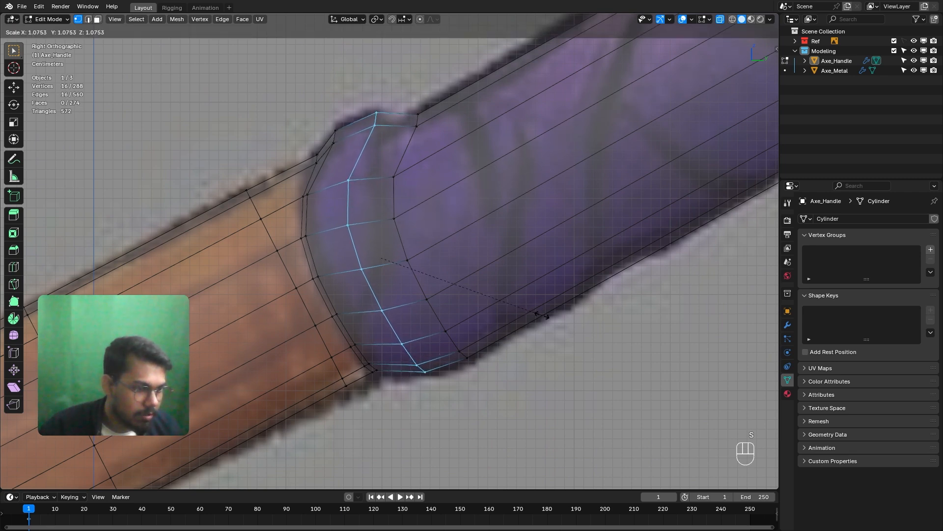
pyautogui.click(542, 315)
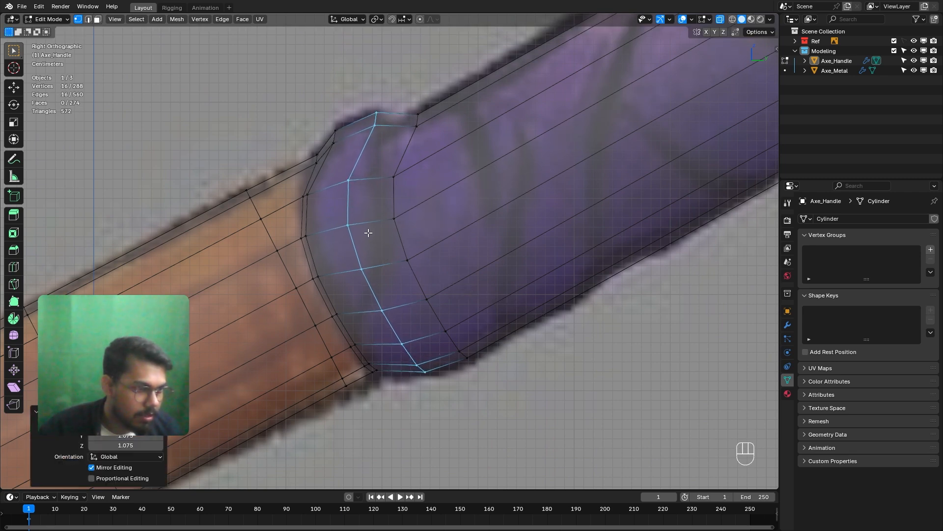
# Move the upper vertices of the loop behind the grip's bulge about 0.010 m down toward the shaft, into the outline's notch.
pyautogui.keyDown('shift'); pyautogui.moveTo(434, 193); pyautogui.dragTo(357, 294, button='middle'); pyautogui.keyUp('shift')
pyautogui.scroll(2, 430, 231)
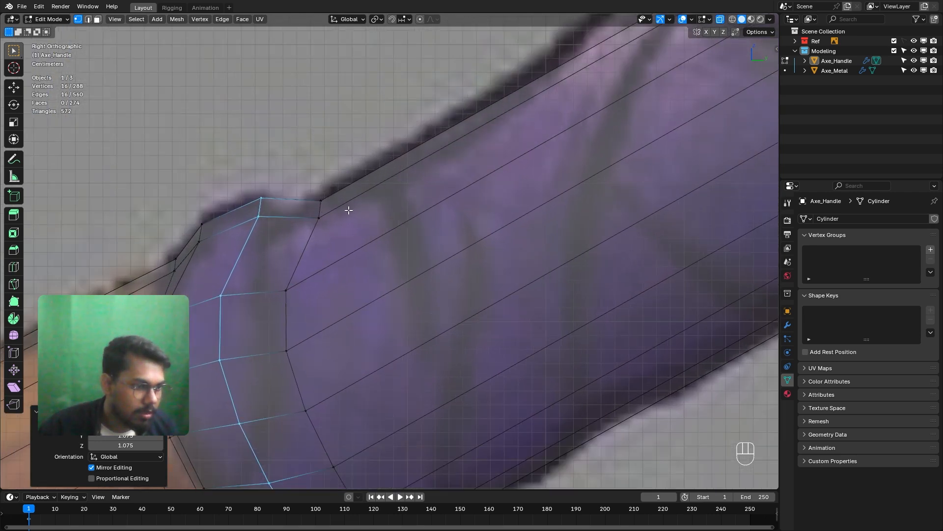
pyautogui.moveTo(300, 185); pyautogui.dragTo(338, 230)
pyautogui.keyDown('shift'); pyautogui.moveTo(337, 230); pyautogui.dragTo(381, 211, button='middle'); pyautogui.keyUp('shift')
pyautogui.press('g')
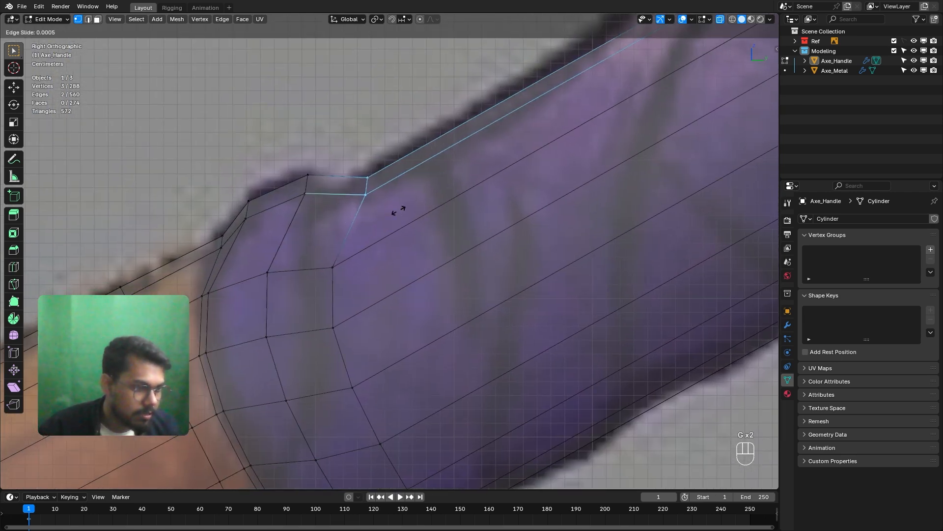
pyautogui.press('g')
pyautogui.press('g')
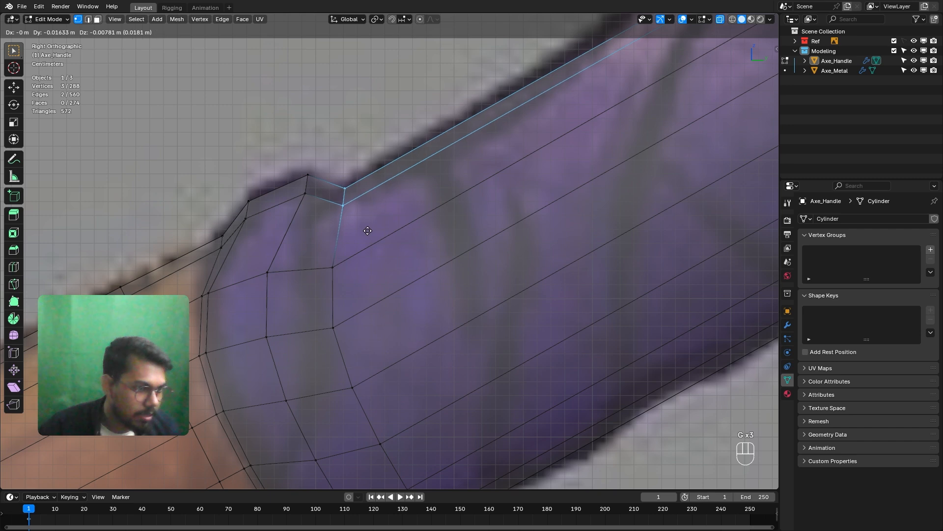
pyautogui.click(362, 234)
pyautogui.scroll(-3, 369, 221)
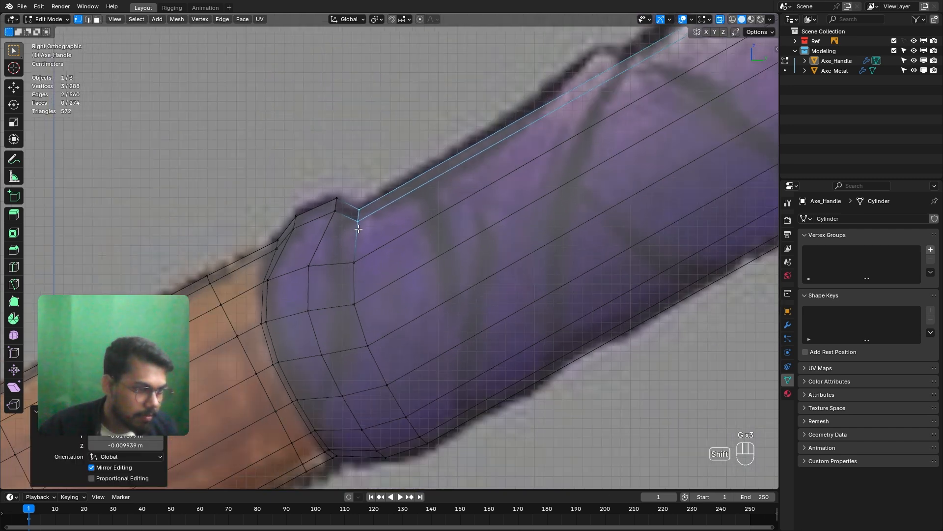
# Nudge individual upper vertices of the two bulge loops to follow the reference's crest and notch.
pyautogui.scroll(4, 376, 210)
pyautogui.click(364, 178)
pyautogui.press('g')
pyautogui.click(368, 182)
pyautogui.press('g')
pyautogui.click(359, 196)
pyautogui.scroll(-3, 359, 197)
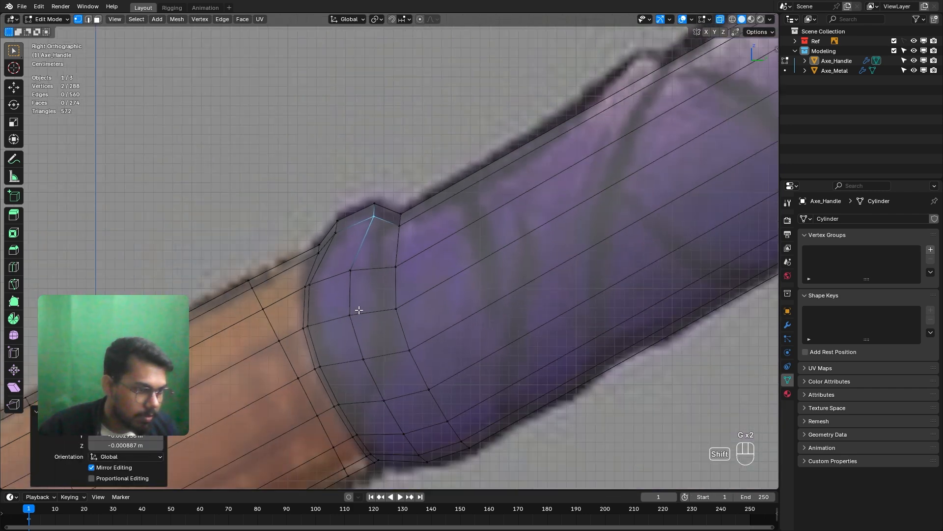
# Nudge the lower vertices of the two bulge loops onto the reference's lower grip outline.
pyautogui.keyDown('shift'); pyautogui.moveTo(359, 308); pyautogui.dragTo(371, 213, button='middle'); pyautogui.keyUp('shift')
pyautogui.scroll(3, 413, 282)
pyautogui.scroll(2, 413, 283)
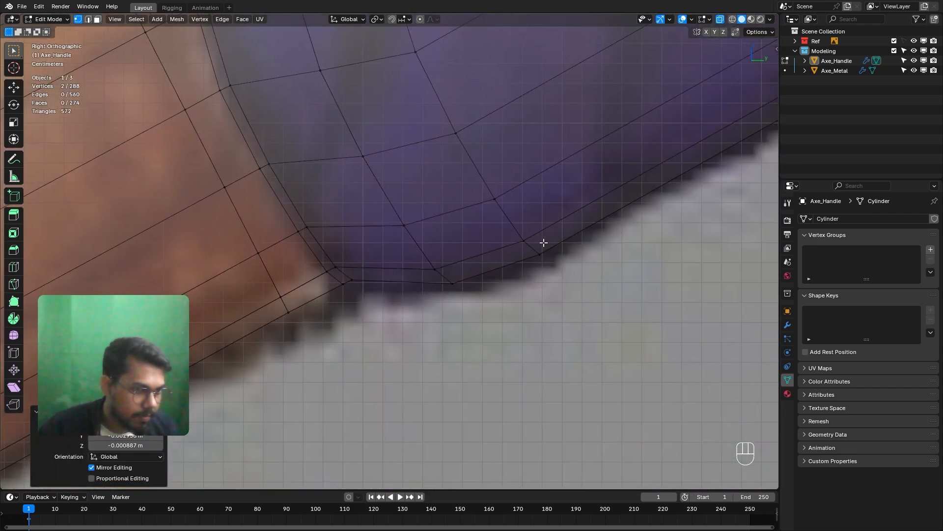
pyautogui.keyDown('shift'); pyautogui.click(526, 256); pyautogui.keyUp('shift')
pyautogui.press('g')
pyautogui.click(522, 266)
pyautogui.scroll(-2, 487, 266)
pyautogui.press('g')
pyautogui.click(423, 292)
# Add an edge loop on the wood just beyond the grip's far end and scale it to 0.959.
pyautogui.scroll(-3, 475, 222)
pyautogui.keyDown('shift'); pyautogui.moveTo(475, 222); pyautogui.dragTo(341, 303, button='middle'); pyautogui.keyUp('shift')
pyautogui.scroll(-3, 375, 276)
pyautogui.scroll(4, 301, 227)
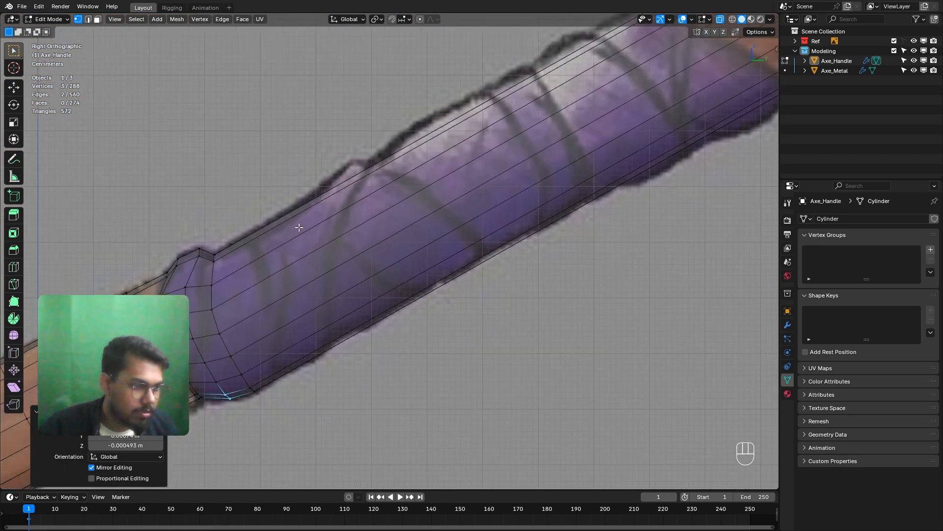
pyautogui.scroll(-3, 313, 227)
pyautogui.keyDown('shift'); pyautogui.moveTo(619, 69); pyautogui.dragTo(492, 121, button='middle'); pyautogui.keyUp('shift')
pyautogui.scroll(4, 504, 203)
pyautogui.keyDown('shift'); pyautogui.moveTo(618, 125); pyautogui.dragTo(476, 189, button='middle'); pyautogui.keyUp('shift')
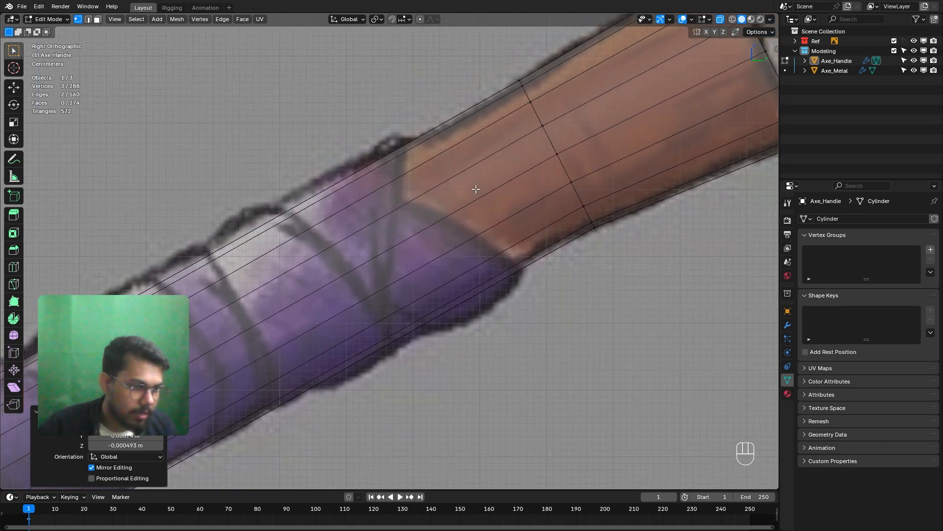
pyautogui.hotkey('ctrl', 'r')
pyautogui.click(472, 186)
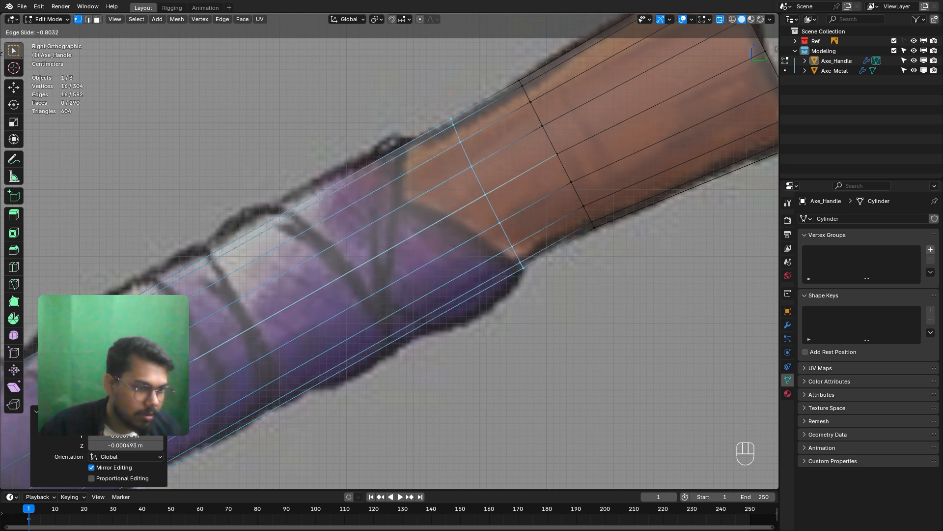
pyautogui.click(529, 206)
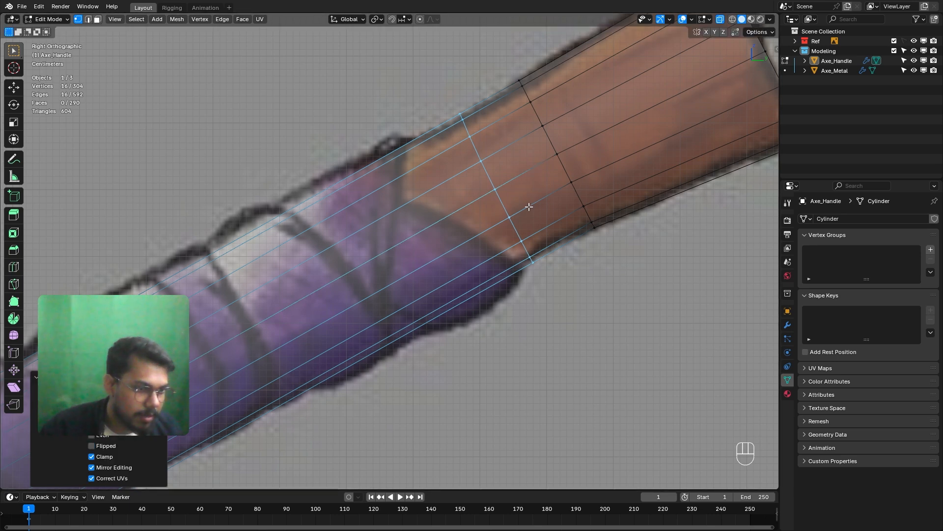
pyautogui.press('s')
pyautogui.click(578, 268)
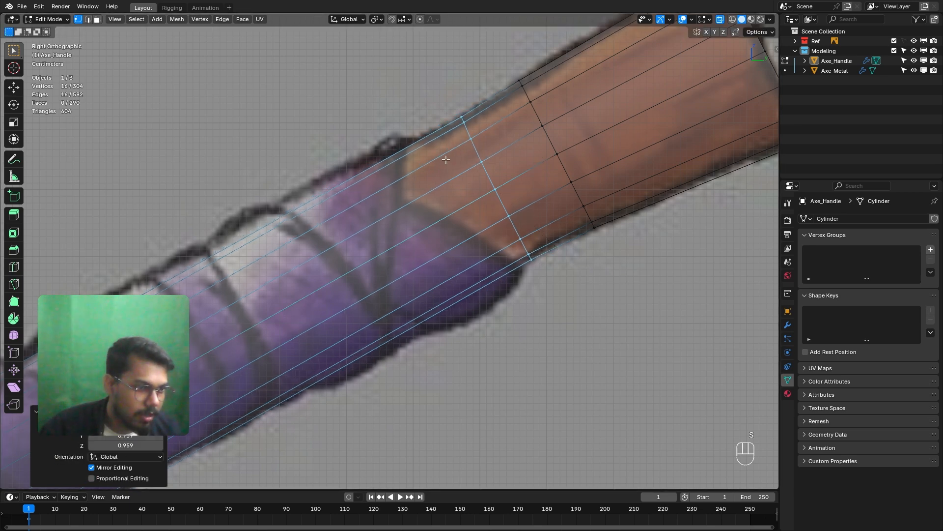
# Add an edge loop just inside the grip's far end and scale it to 1.236 to match the purple outline.
pyautogui.hotkey('ctrl', 'r')
pyautogui.click(411, 147)
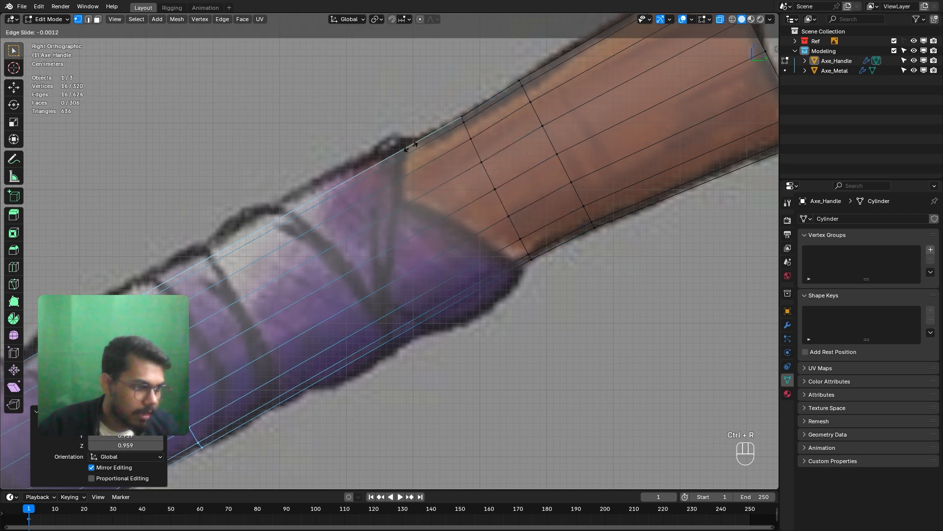
pyautogui.click(672, 62)
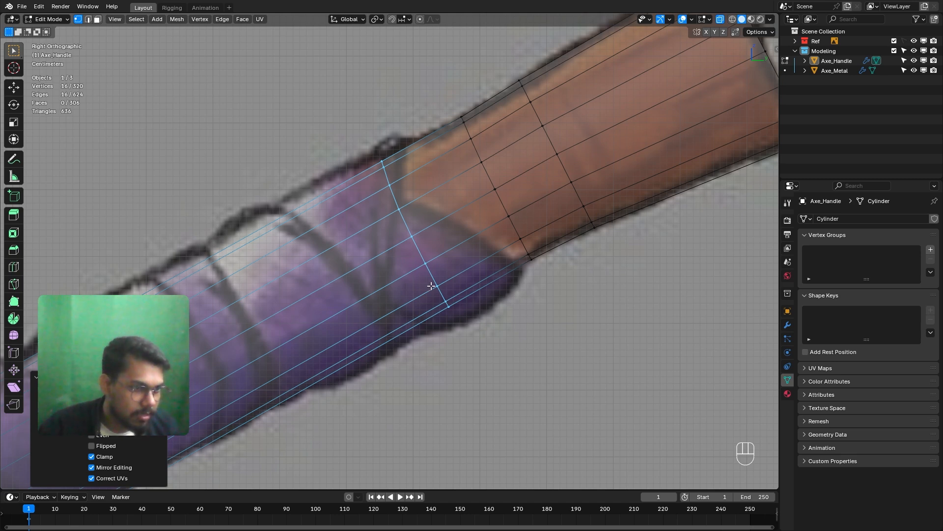
pyautogui.press('s')
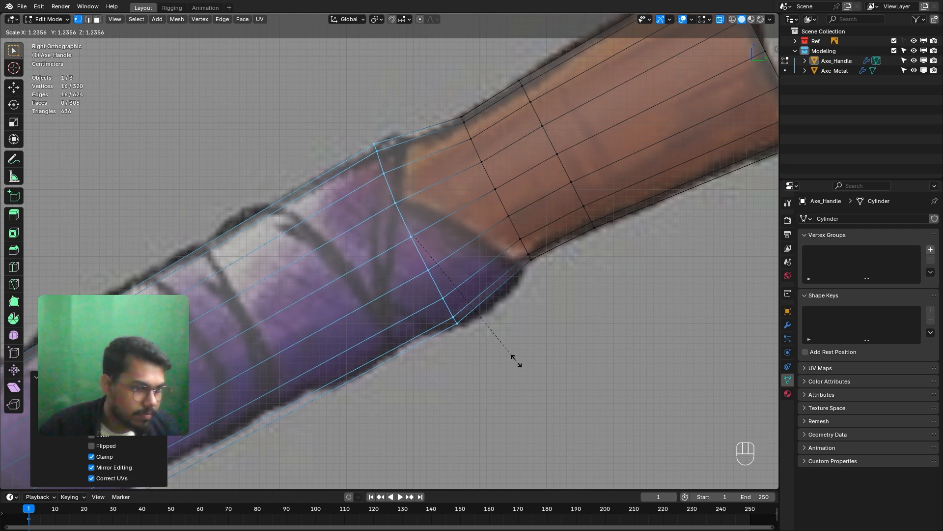
pyautogui.click(516, 361)
pyautogui.scroll(5, 444, 280)
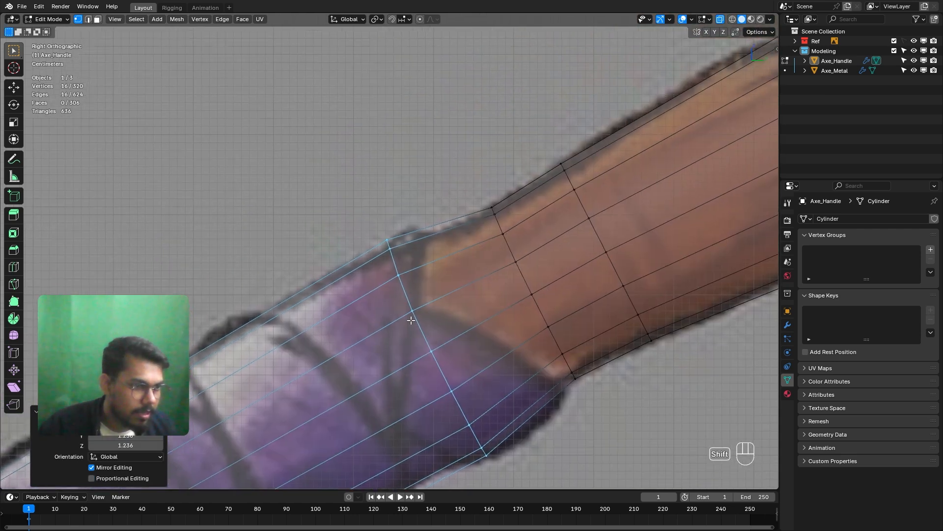
# Rotate the upper part of the far-end grip loop about 23° and move it about 0.012 m up onto the purple-wood boundary.
pyautogui.moveTo(418, 219); pyautogui.dragTo(363, 304)
pyautogui.press('r')
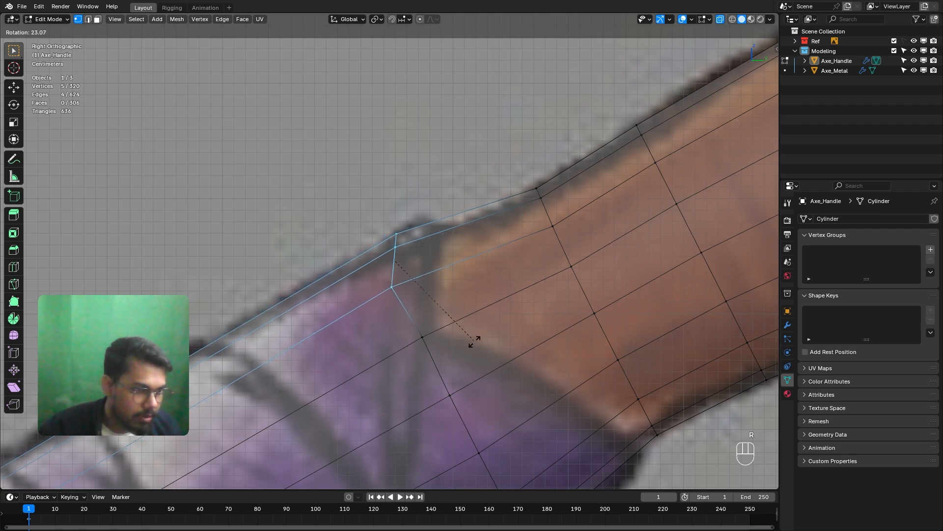
pyautogui.click(476, 337)
pyautogui.press('g')
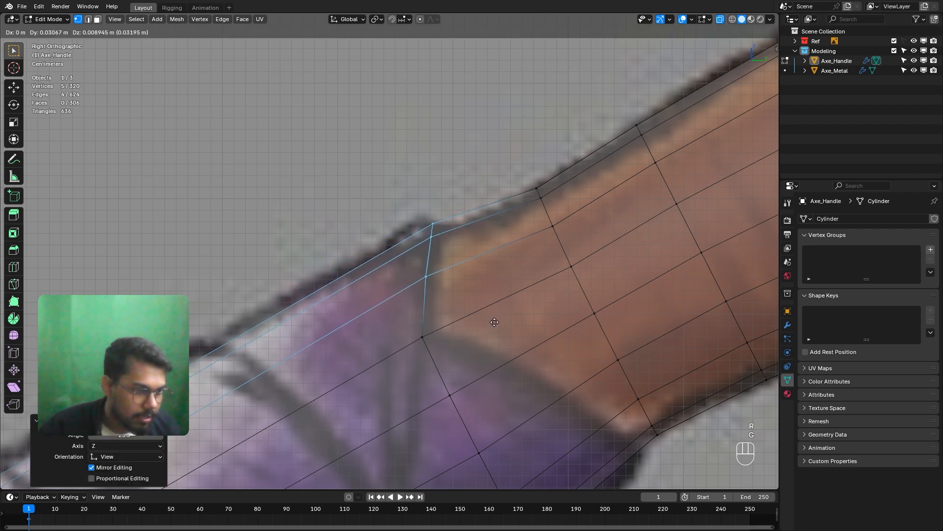
pyautogui.click(494, 321)
pyautogui.scroll(-3, 443, 342)
pyautogui.keyDown('shift'); pyautogui.moveTo(443, 343); pyautogui.dragTo(439, 332, button='middle'); pyautogui.keyUp('shift')
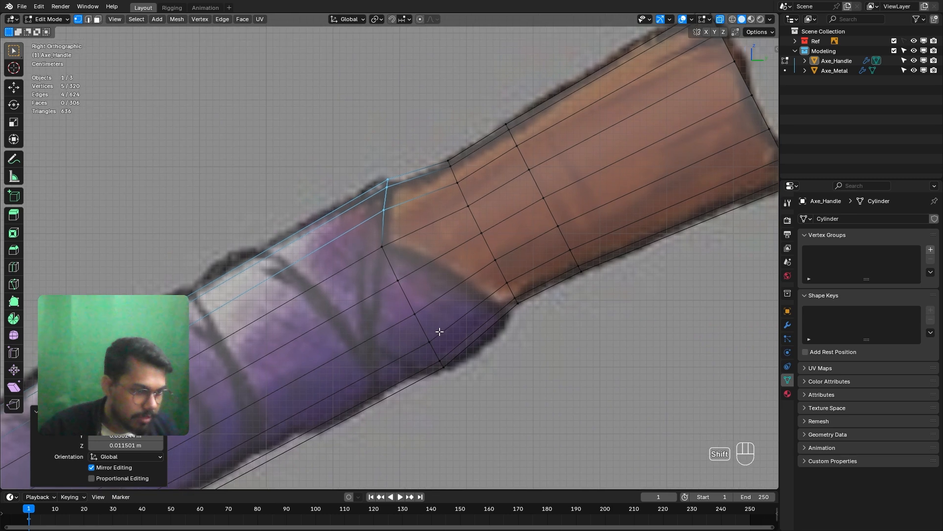
# Rotate the lower part of the far-end grip loop and move it about 0.078 m in Y and 0.054 m in Z onto the slanted boundary.
pyautogui.moveTo(388, 273); pyautogui.dragTo(464, 398)
pyautogui.scroll(2, 473, 349)
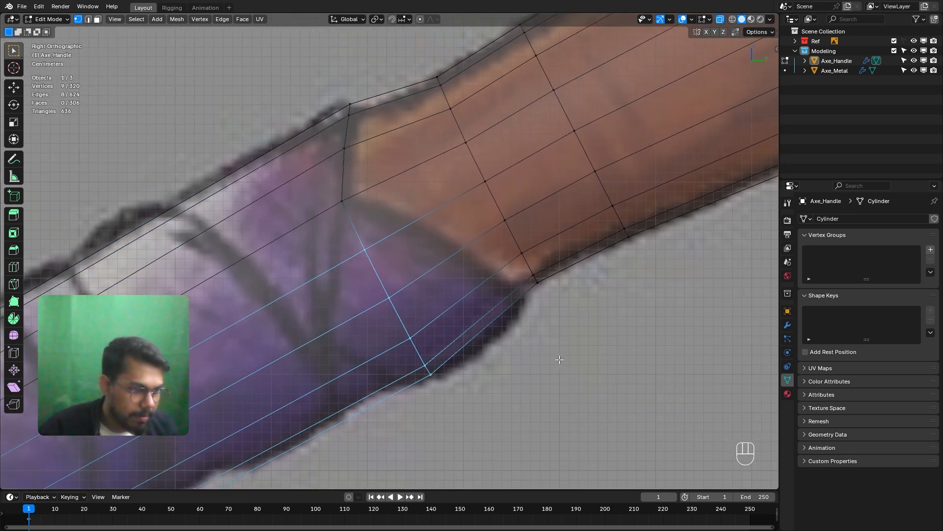
pyautogui.press('r')
pyautogui.click(565, 275)
pyautogui.press('g')
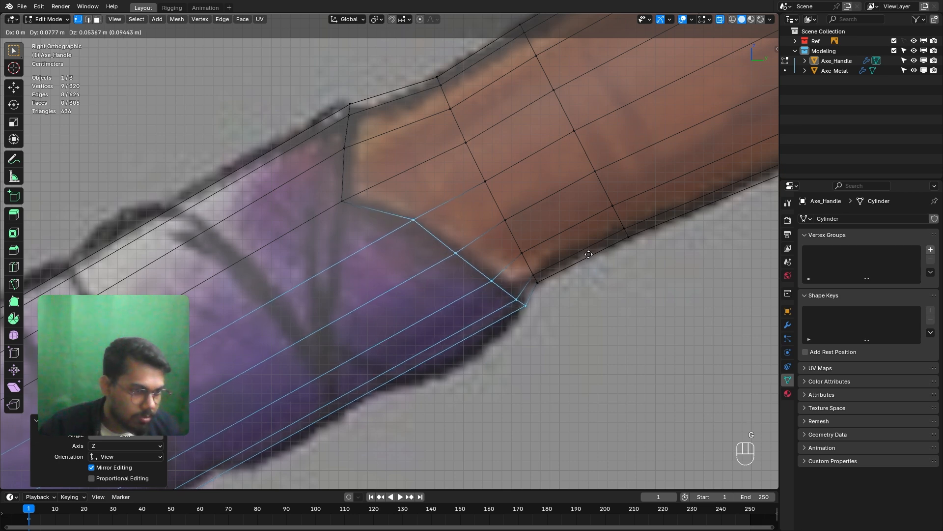
pyautogui.click(589, 254)
pyautogui.scroll(2, 453, 281)
# Move the lower boundary loop's vertices one by one onto the curved edge between purple grip and wood.
pyautogui.click(445, 222)
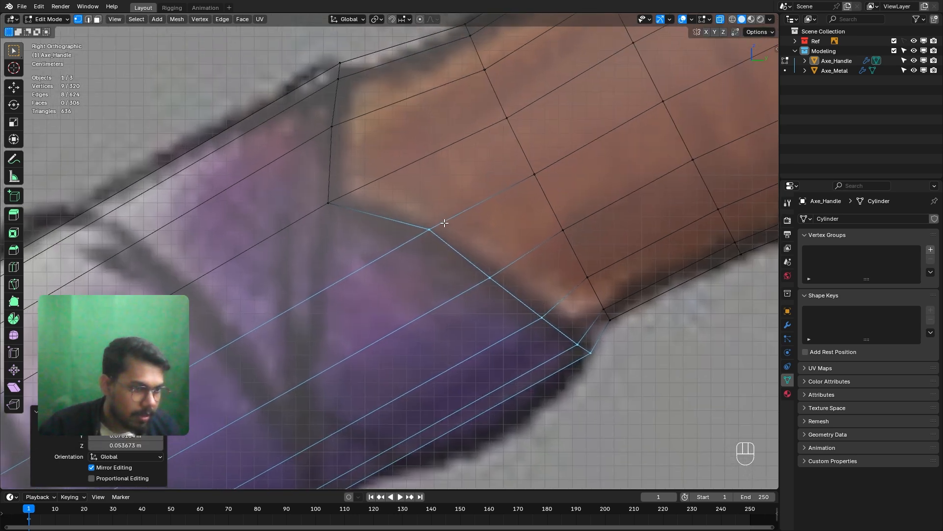
pyautogui.press('g')
pyautogui.click(415, 249)
pyautogui.press('g')
pyautogui.click(478, 286)
pyautogui.press('g')
pyautogui.click(554, 337)
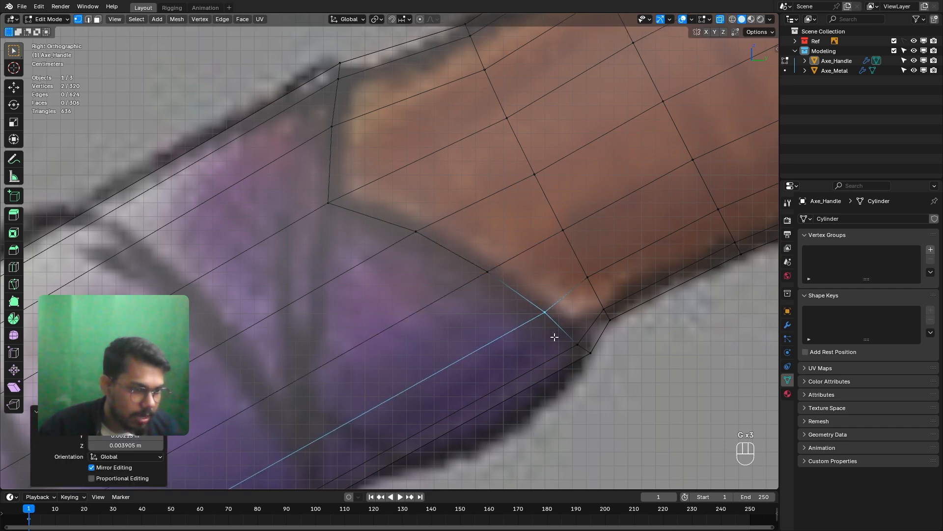
pyautogui.press('g')
pyautogui.scroll(-1, 393, 251)
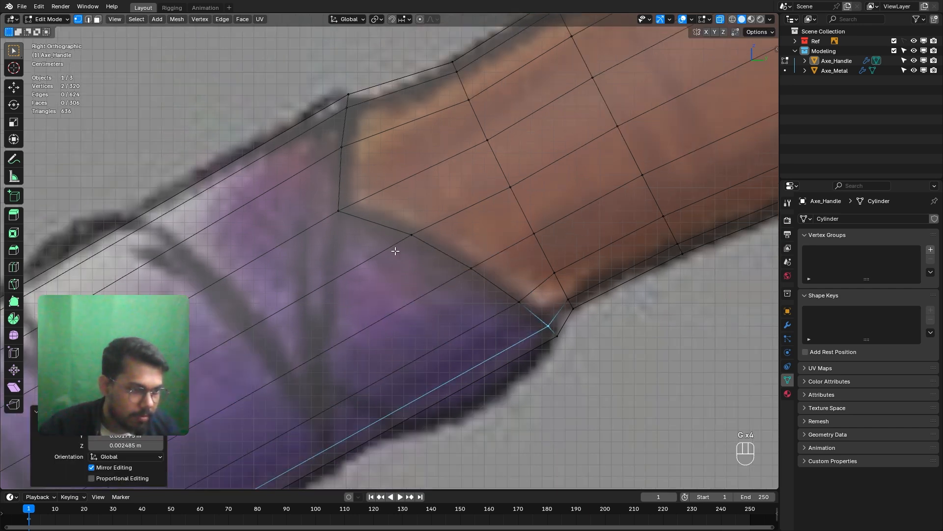
# Adjust the upper vertices of the boundary loop to follow the grip's upper edge in the reference.
pyautogui.keyDown('shift'); pyautogui.moveTo(360, 230); pyautogui.dragTo(444, 325, button='middle'); pyautogui.keyUp('shift')
pyautogui.click(425, 242)
pyautogui.press('g')
pyautogui.click(419, 260)
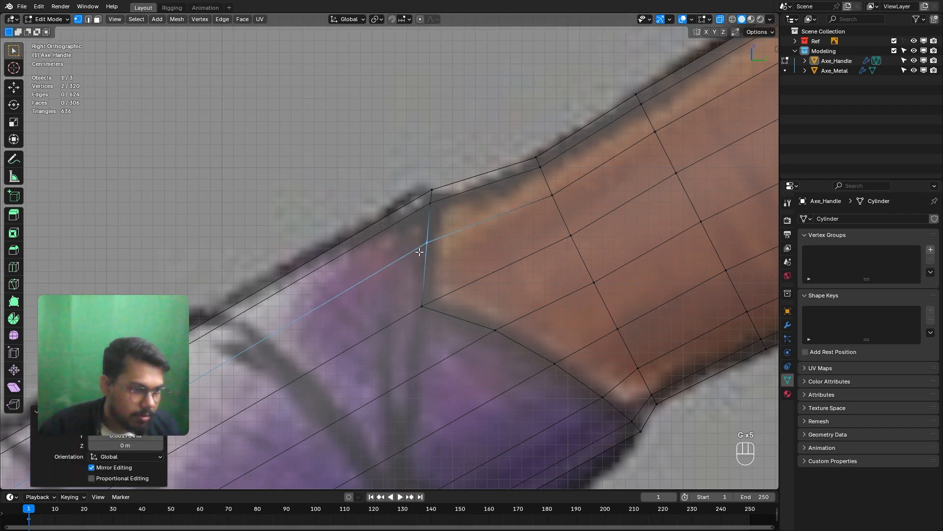
pyautogui.moveTo(440, 183); pyautogui.dragTo(422, 207)
pyautogui.press('g')
pyautogui.click(430, 207)
# Add an edge loop on the wood side, close beside the grip's far-end boundary loop.
pyautogui.scroll(-3, 432, 208)
pyautogui.keyDown('shift'); pyautogui.moveTo(488, 338); pyautogui.dragTo(419, 297, button='middle'); pyautogui.keyUp('shift')
pyautogui.scroll(2, 400, 190)
pyautogui.keyDown('shift'); pyautogui.moveTo(372, 148); pyautogui.dragTo(363, 186, button='middle'); pyautogui.keyUp('shift')
pyautogui.hotkey('ctrl', 'r')
pyautogui.click(341, 194)
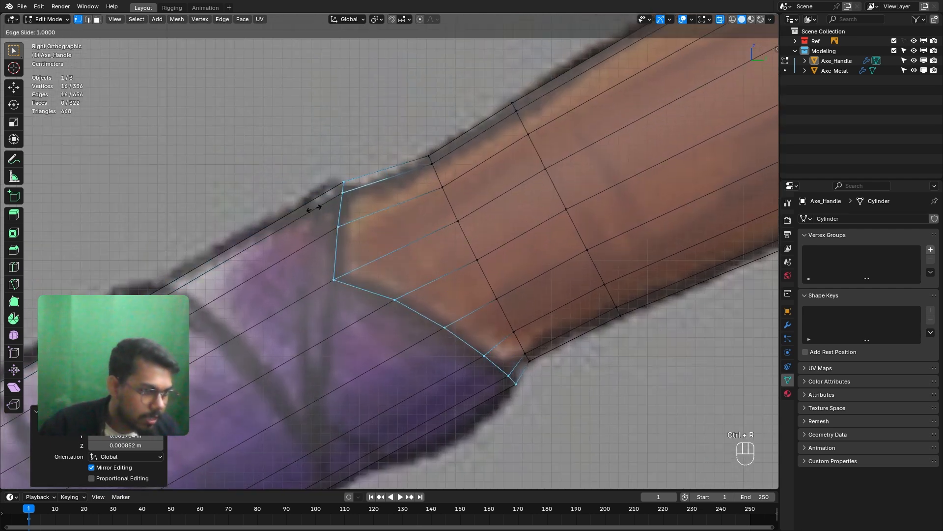
pyautogui.click(334, 206)
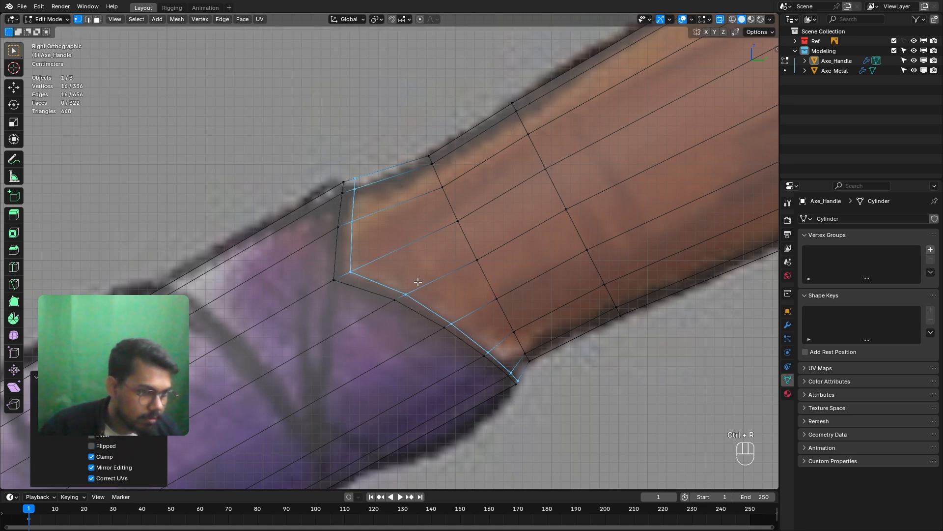
pyautogui.scroll(1, 484, 369)
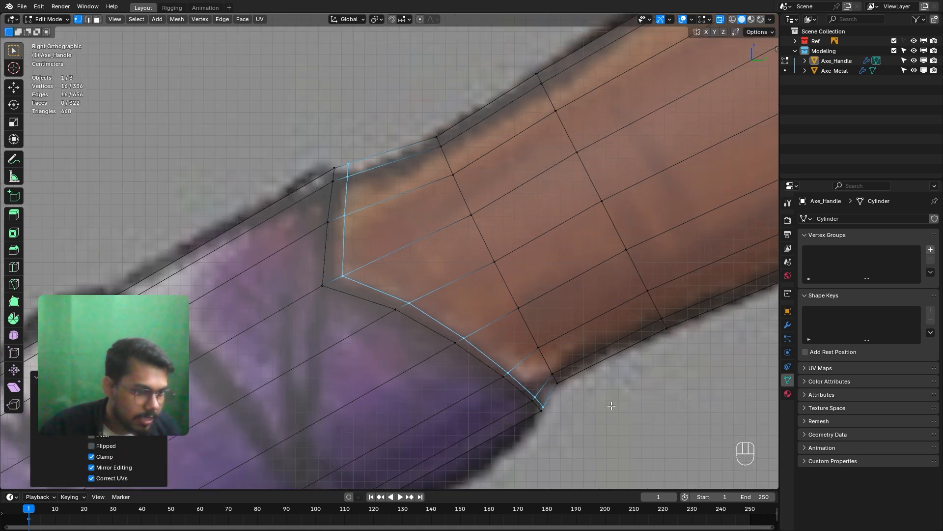
# Scale the new wood-side loop to 0.956 and again to 0.984 to form a step below the grip's edge.
pyautogui.press('s')
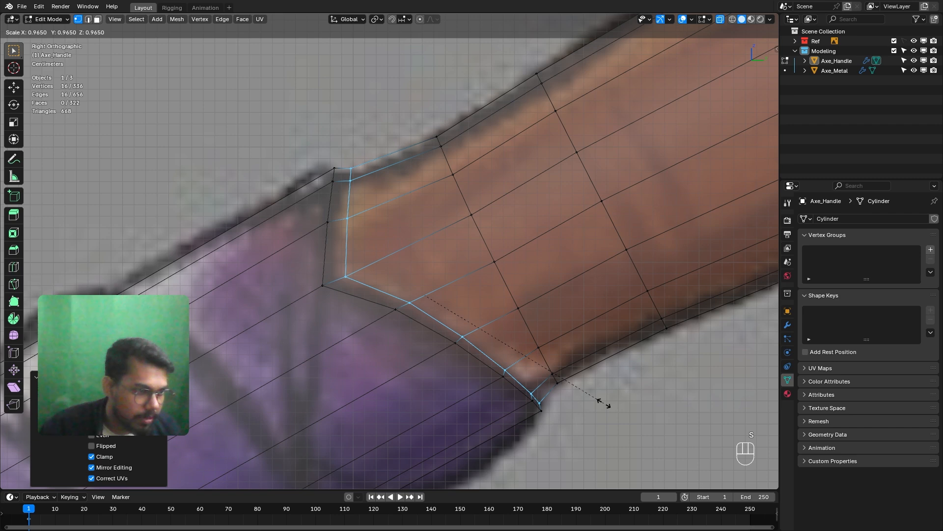
pyautogui.click(603, 401)
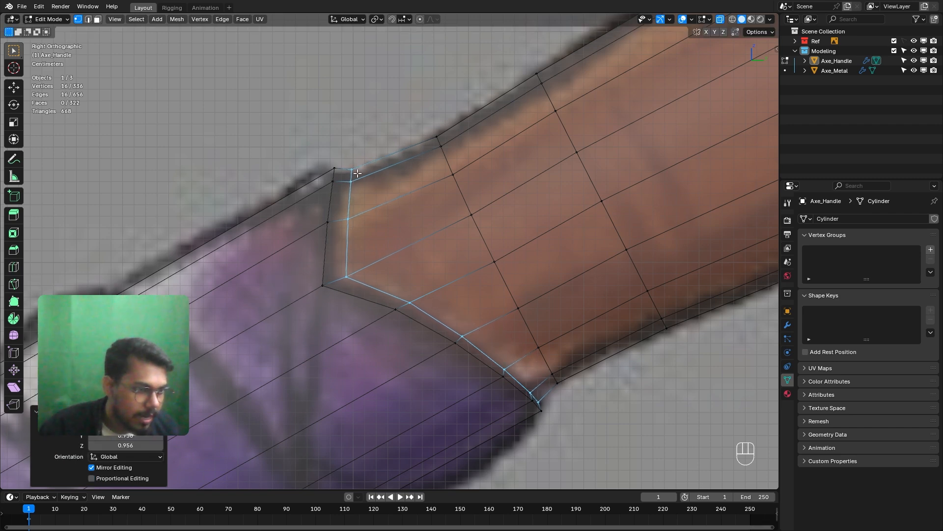
pyautogui.press('s')
pyautogui.click(536, 345)
pyautogui.scroll(1, 535, 345)
pyautogui.keyDown('shift'); pyautogui.moveTo(459, 323); pyautogui.dragTo(326, 214, button='middle'); pyautogui.keyUp('shift')
pyautogui.scroll(3, 411, 296)
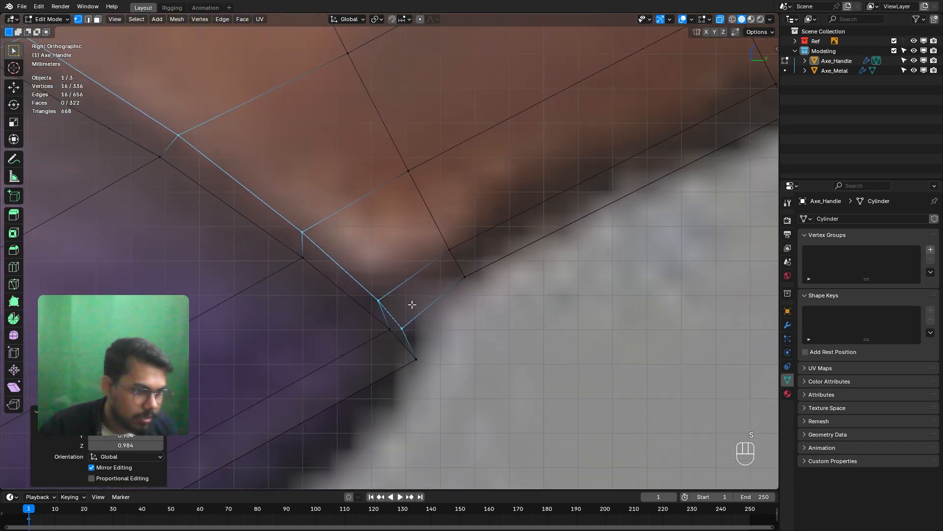
# Move the lowest vertices of the wood-side loop toward the wood so they follow the grip's pointed lower edge in the reference.
pyautogui.click(382, 293)
pyautogui.keyDown('shift'); pyautogui.moveTo(403, 335); pyautogui.dragTo(403, 335); pyautogui.keyUp('shift')
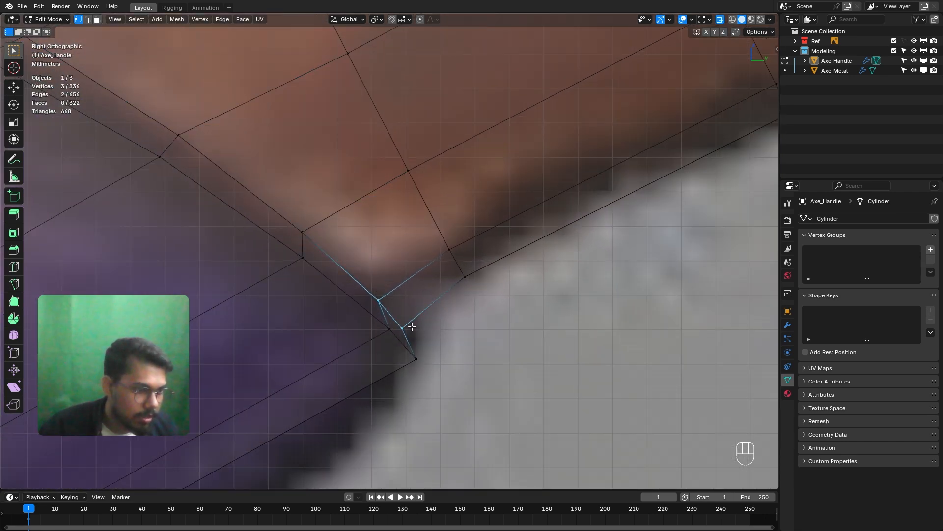
pyautogui.press('g')
pyautogui.click(423, 304)
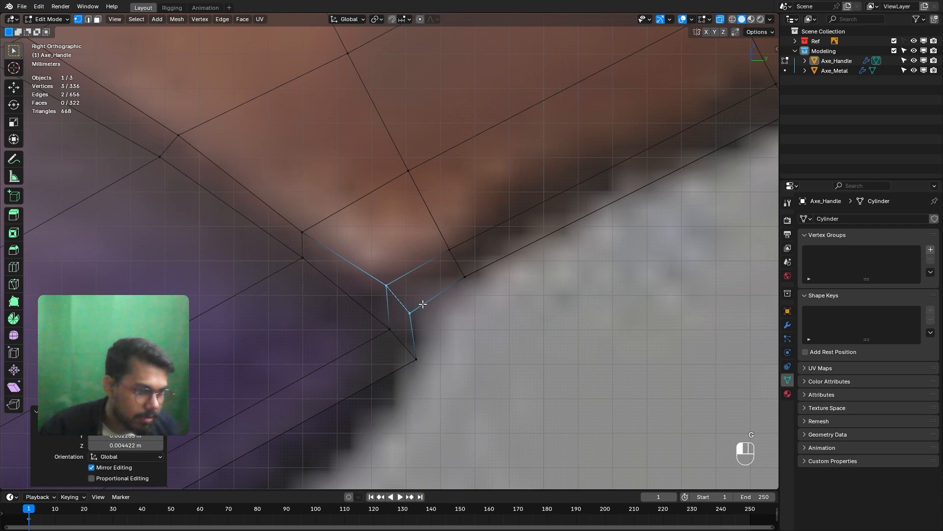
pyautogui.click(300, 232)
pyautogui.press('g')
pyautogui.click(311, 228)
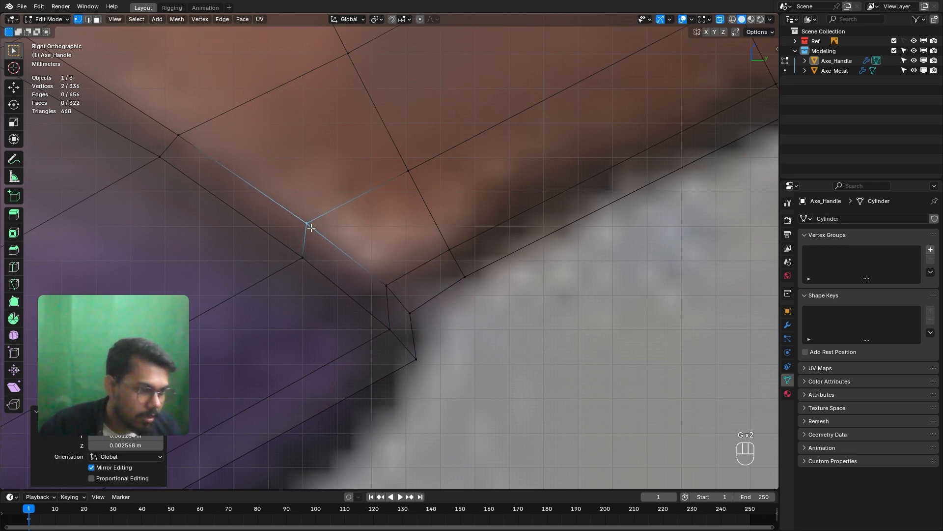
pyautogui.press('g')
pyautogui.click(382, 294)
pyautogui.scroll(-2, 354, 275)
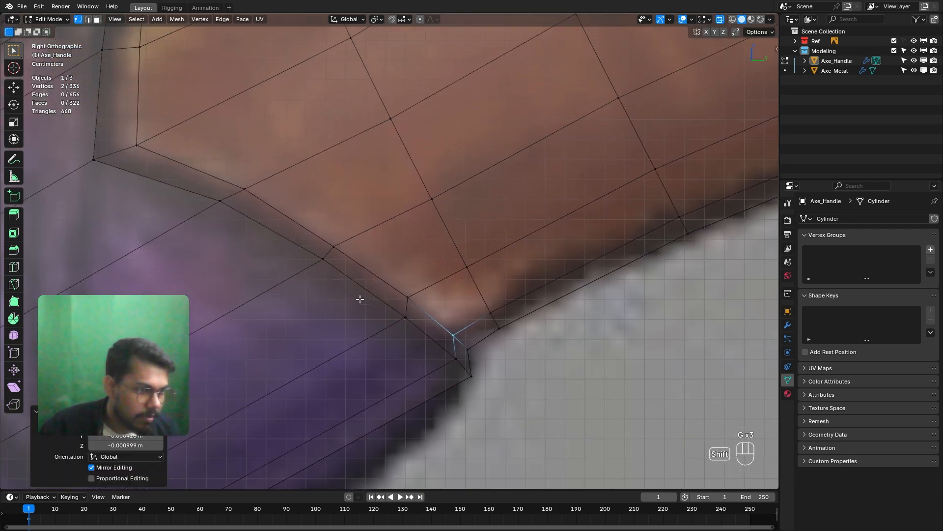
# Adjust the wood-side loop's middle vertices, up to the inner corner, to run evenly beside the grip's curved boundary.
pyautogui.press('g')
pyautogui.click(326, 253)
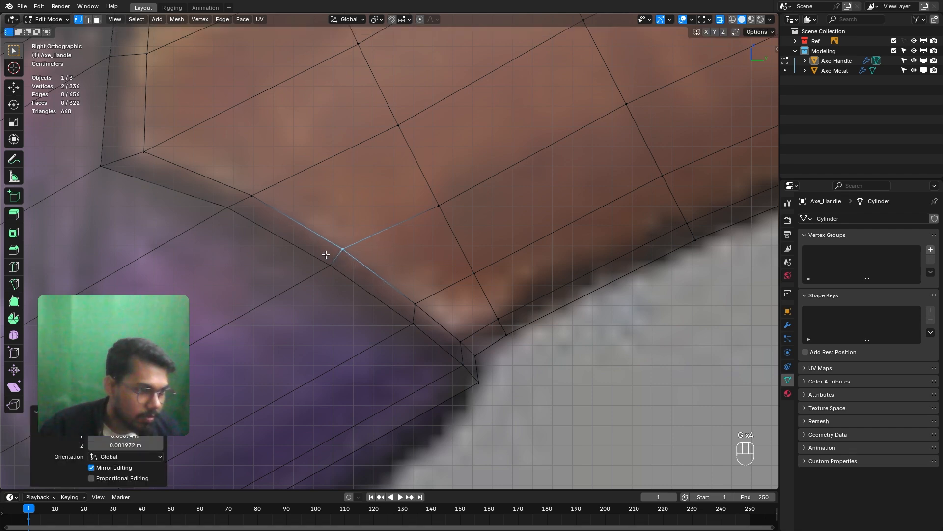
pyautogui.keyDown('shift'); pyautogui.moveTo(268, 207); pyautogui.dragTo(360, 267, button='middle'); pyautogui.keyUp('shift')
pyautogui.press('g')
pyautogui.click(322, 253)
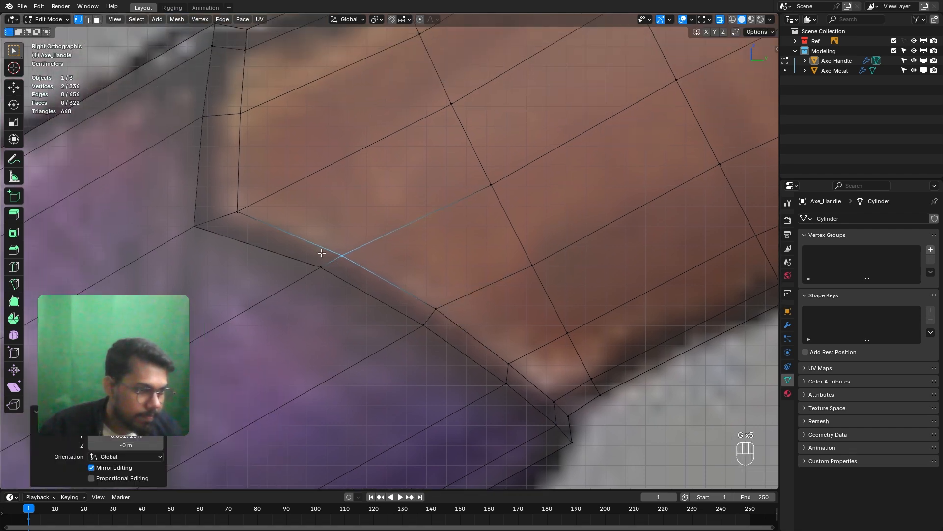
pyautogui.press('g')
pyautogui.click(225, 214)
pyautogui.keyDown('shift'); pyautogui.moveTo(244, 154); pyautogui.dragTo(346, 264, button='middle'); pyautogui.keyUp('shift')
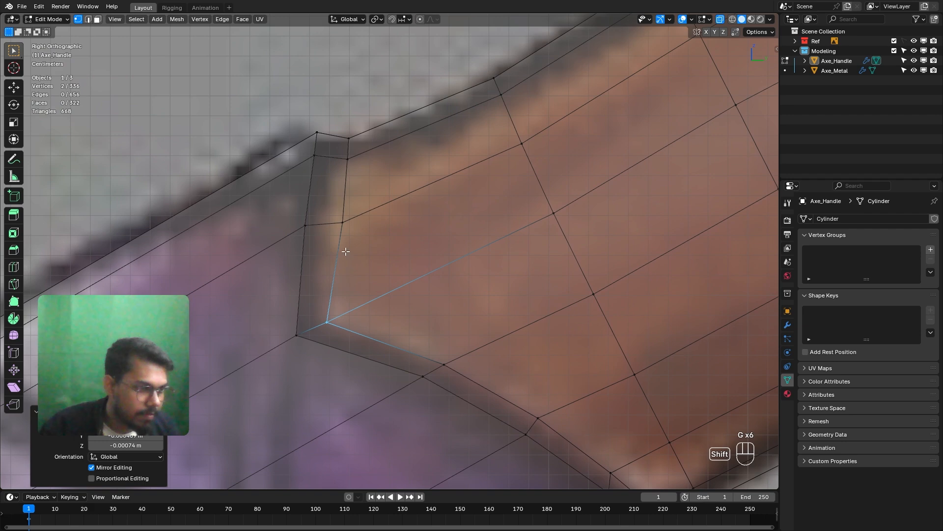
# Move the wood-side loop's upper vertices closer to the grip's boundary, up to the handle's top edge.
pyautogui.press('g')
pyautogui.click(324, 238)
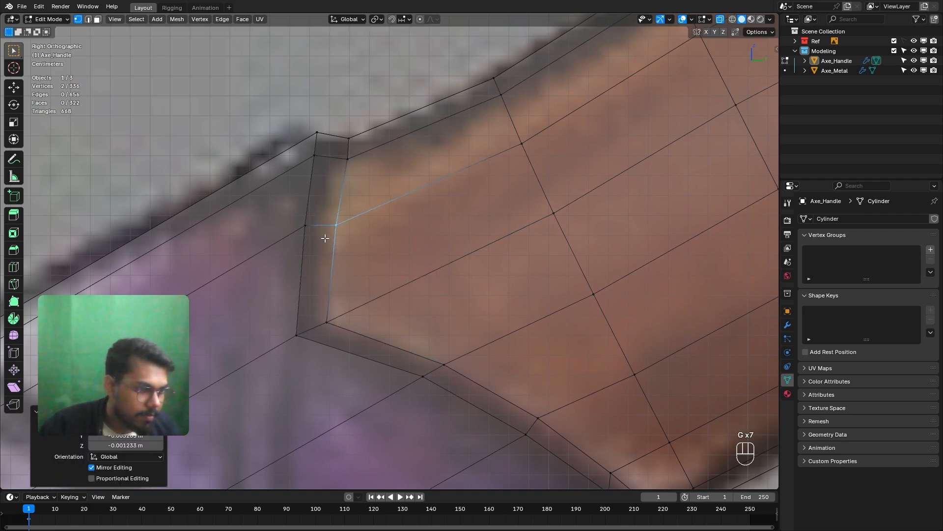
pyautogui.keyDown('shift'); pyautogui.moveTo(350, 230); pyautogui.dragTo(403, 288, button='middle'); pyautogui.keyUp('shift')
pyautogui.moveTo(408, 190); pyautogui.dragTo(396, 222)
pyautogui.press('g')
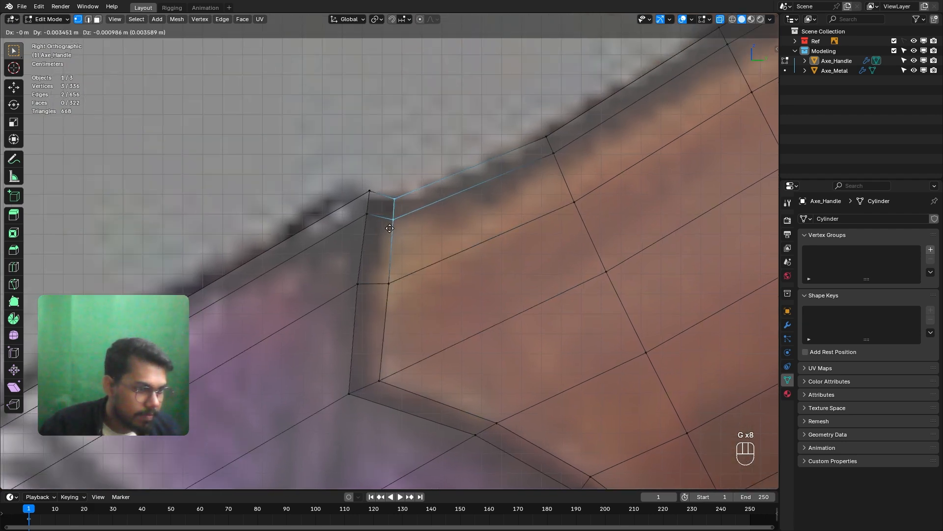
pyautogui.click(392, 219)
# Examine the handle with X-ray off in a perspective view, and return to the X-ray right view over the reference.
pyautogui.scroll(-8, 405, 300)
pyautogui.keyDown('shift'); pyautogui.moveTo(425, 308); pyautogui.dragTo(304, 254, button='middle'); pyautogui.keyUp('shift')
pyautogui.scroll(-4, 432, 285)
pyautogui.hotkey('alt', 'z')
pyautogui.scroll(-5, 305, 254)
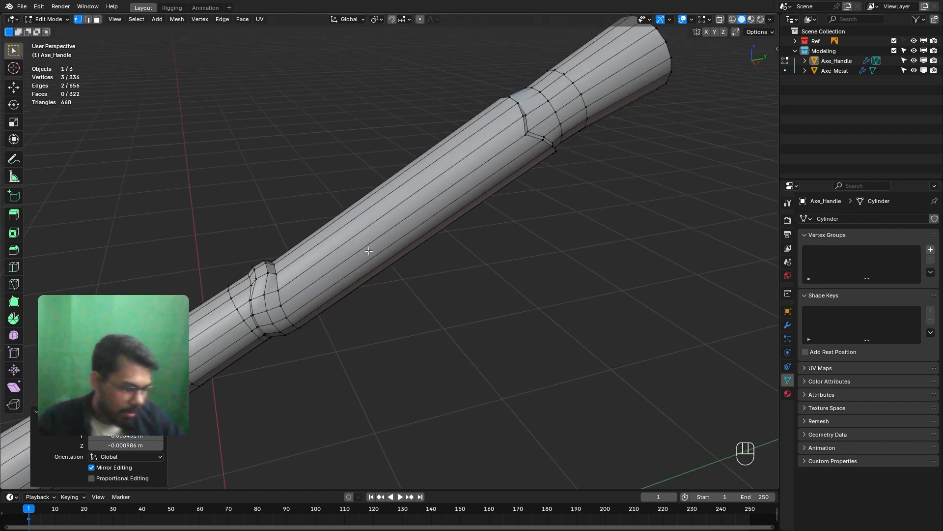
pyautogui.press('KP_3')
pyautogui.scroll(4, 370, 246)
pyautogui.hotkey('alt', 'z')
pyautogui.keyDown('shift'); pyautogui.moveTo(363, 196); pyautogui.dragTo(397, 219, button='middle'); pyautogui.keyUp('shift')
pyautogui.scroll(1, 382, 252)
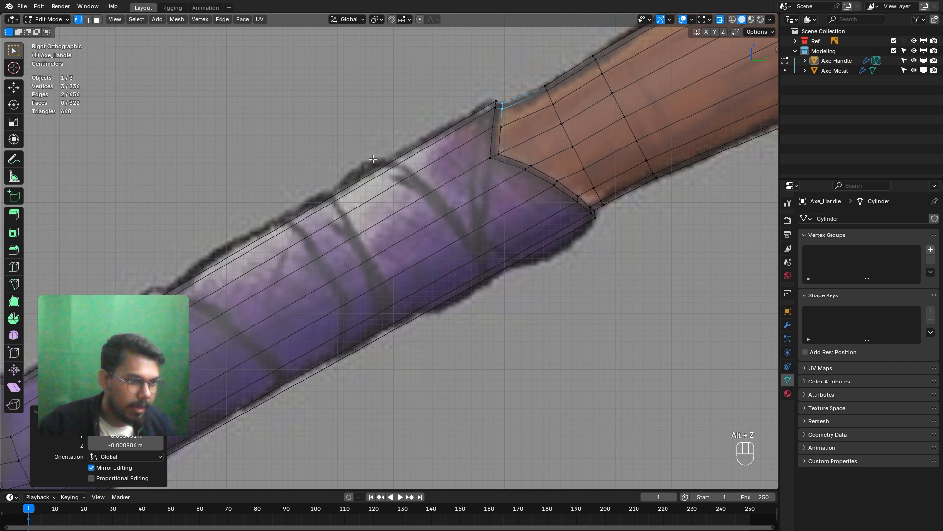
# Add an edge loop around the purple grip and slide it toward the end that meets the wood.
pyautogui.hotkey('ctrl', 'r')
pyautogui.click(402, 180)
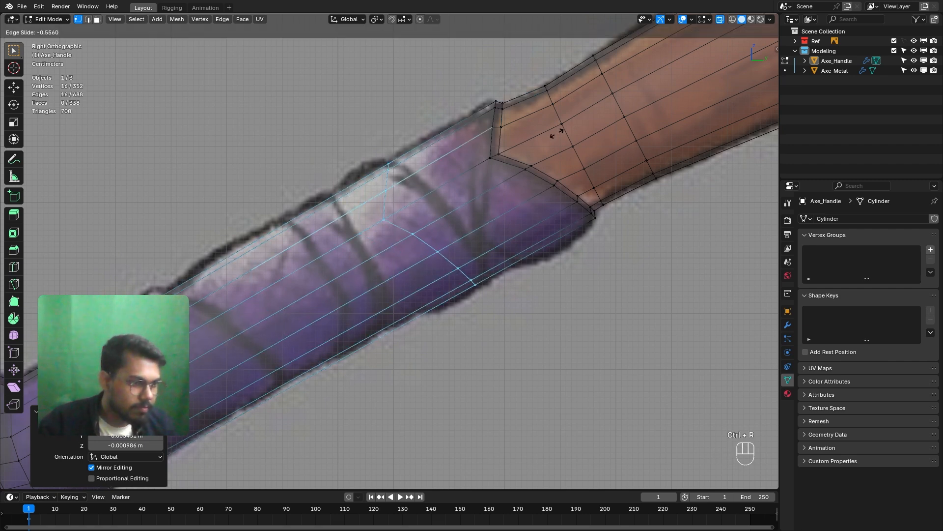
pyautogui.click(629, 108)
# Scale the new grip loop to 1.083 and move it so its lower end meets the grip's bulging outline.
pyautogui.scroll(2, 541, 226)
pyautogui.keyDown('shift'); pyautogui.moveTo(533, 228); pyautogui.dragTo(498, 277, button='middle'); pyautogui.keyUp('shift')
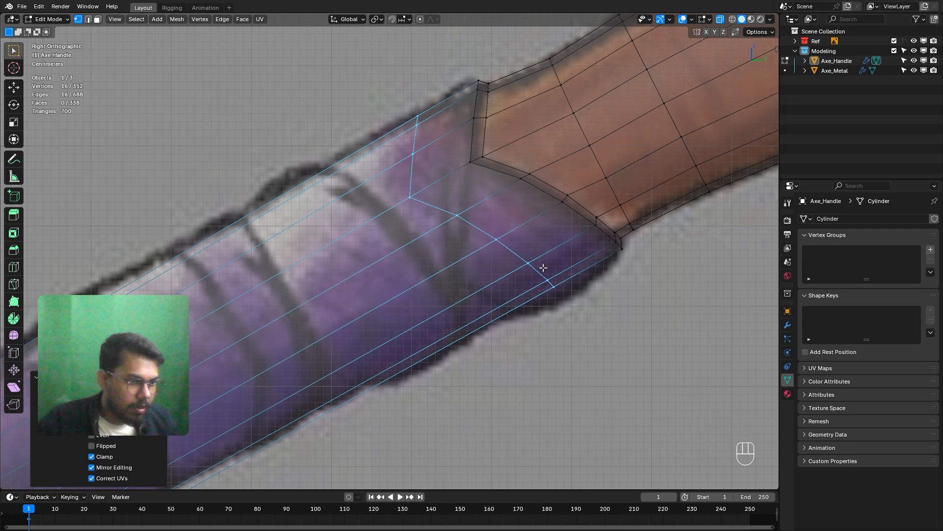
pyautogui.press('s')
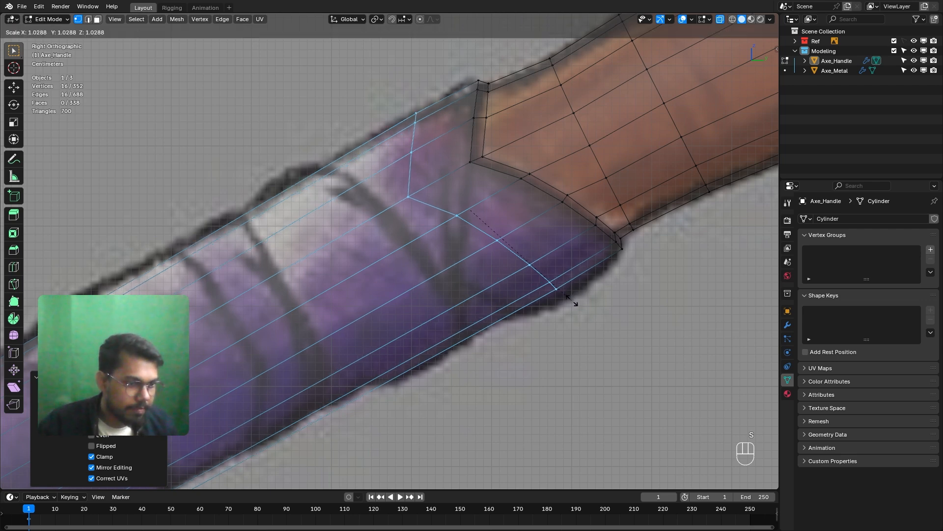
pyautogui.click(577, 306)
pyautogui.press('g')
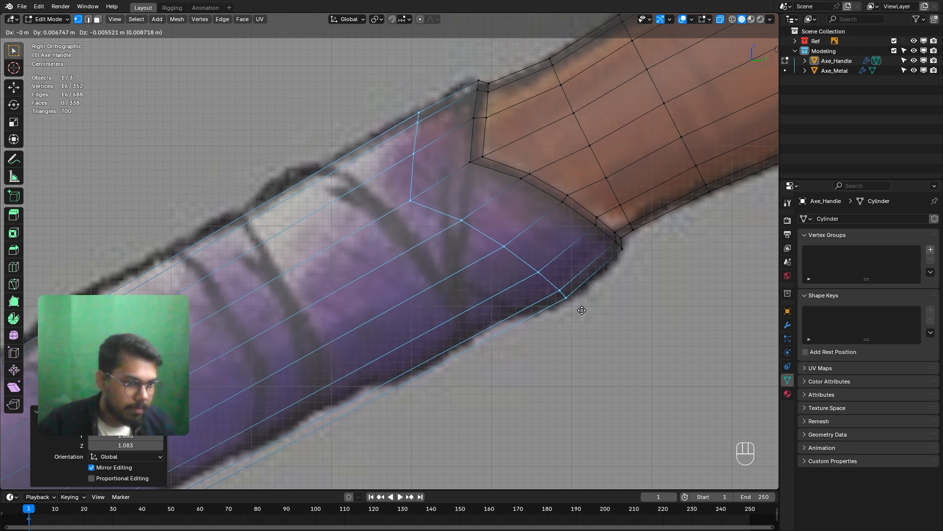
pyautogui.click(582, 310)
# Move the inner-corner vertex of the new grip loop and the one above it toward the wood to soften the bend.
pyautogui.click(411, 200)
pyautogui.press('g')
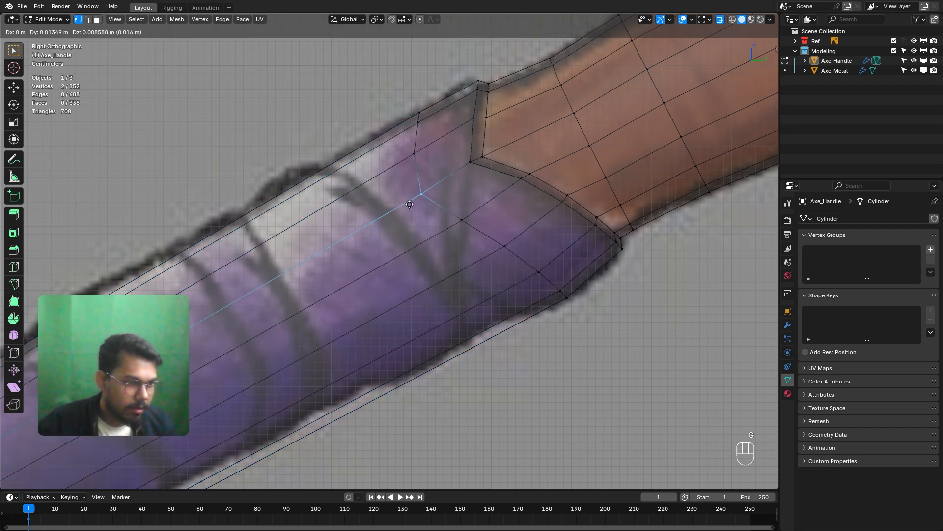
pyautogui.click(413, 195)
pyautogui.moveTo(401, 163); pyautogui.dragTo(401, 163)
pyautogui.press('g')
pyautogui.click(405, 160)
# Move and rotate the loop's top vertices back along the grip's upper edge, away from the wood.
pyautogui.click(420, 111)
pyautogui.press('g')
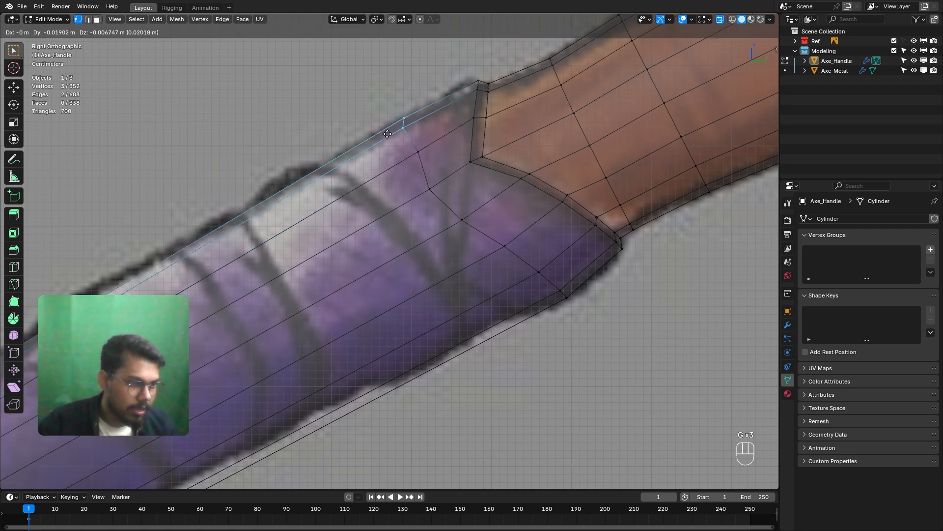
pyautogui.click(390, 133)
pyautogui.press('r')
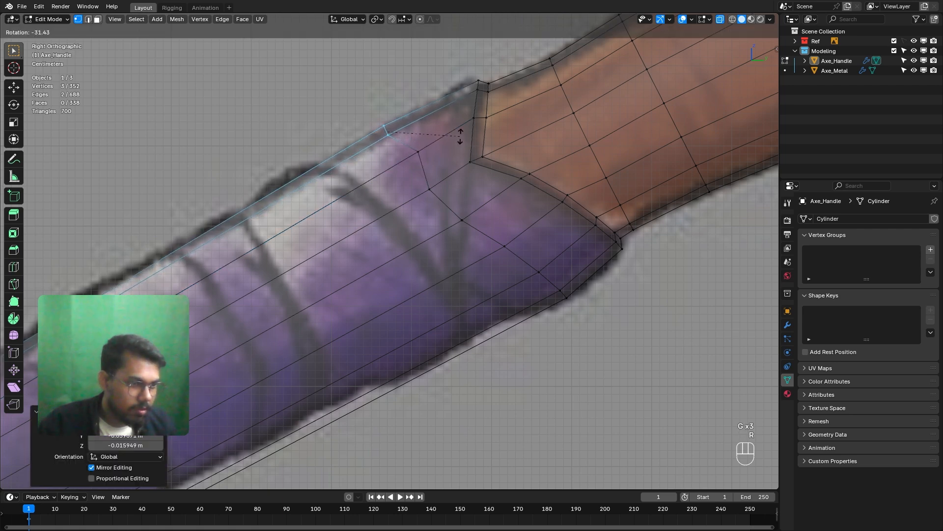
pyautogui.click(464, 134)
pyautogui.press('g')
pyautogui.click(468, 135)
# Move the vertex just below the loop's top back from the wood to smooth the loop's slanted curve.
pyautogui.click(402, 165)
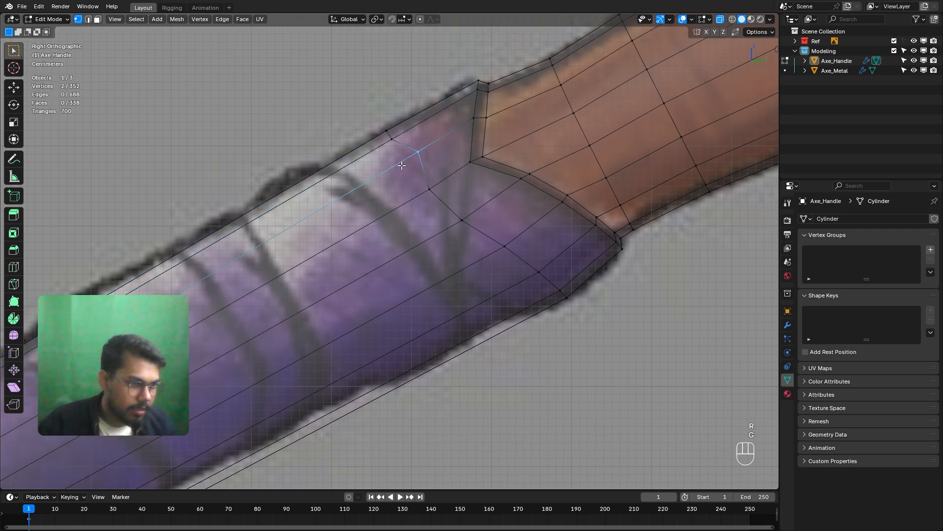
pyautogui.press('g')
pyautogui.press('g')
pyautogui.click(399, 173)
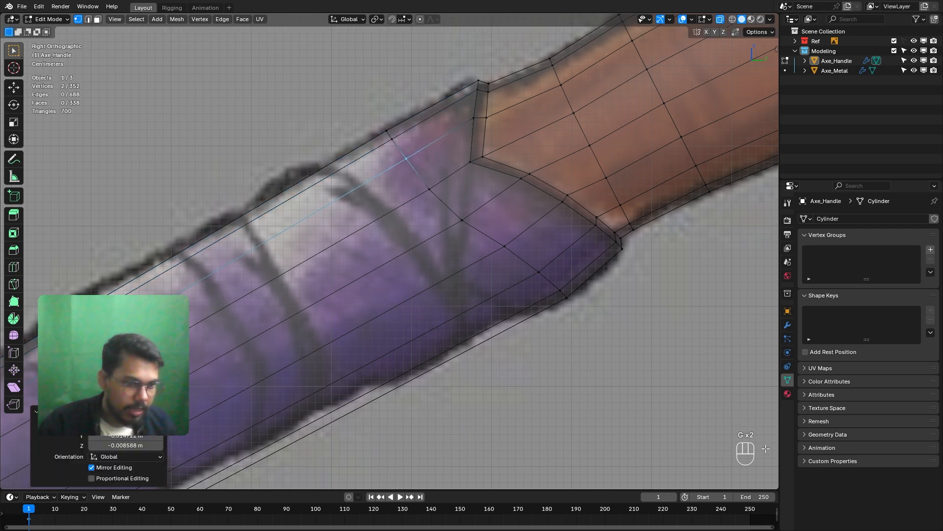
# Add a second edge loop on the grip and slide it to the dark crease beside the previous loop.
pyautogui.keyDown('shift'); pyautogui.moveTo(533, 293); pyautogui.dragTo(502, 286, button='middle'); pyautogui.keyUp('shift')
pyautogui.hotkey('ctrl', 'r')
pyautogui.click(430, 251)
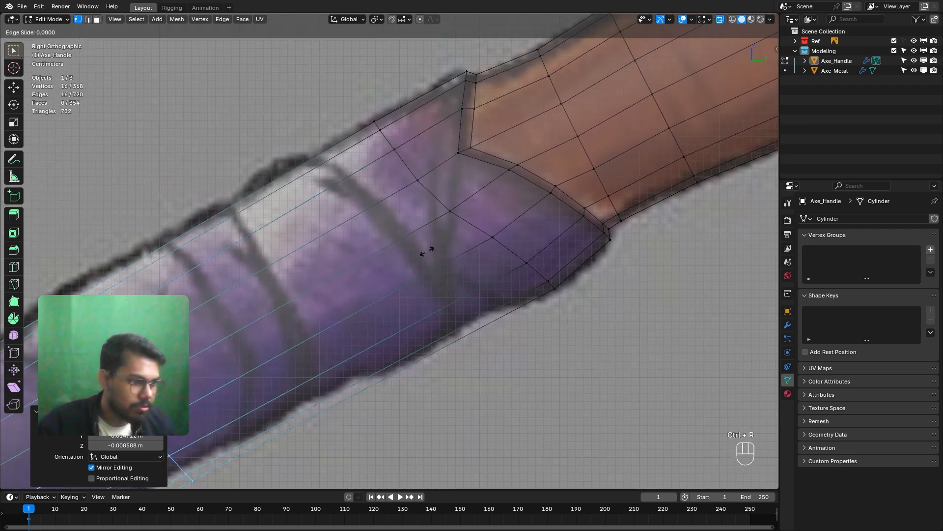
pyautogui.click(764, 165)
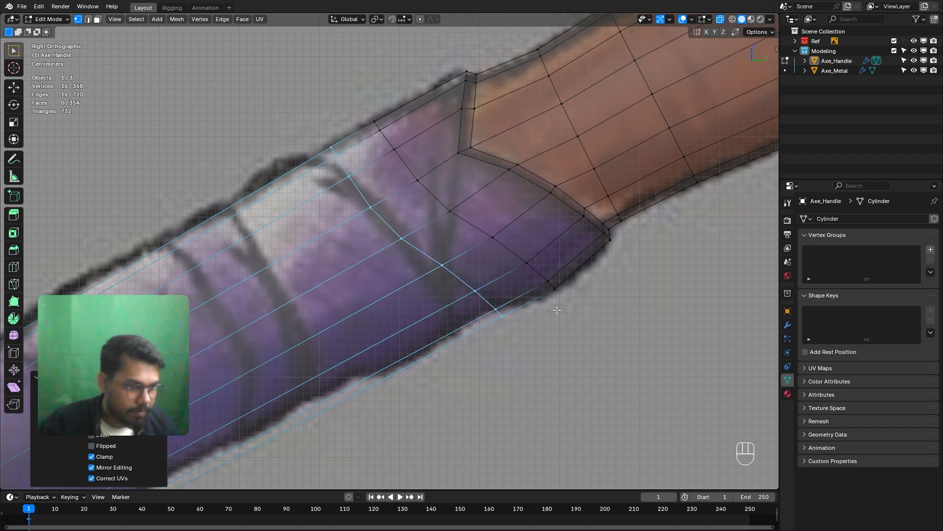
# Scale the crease loop to 0.957 and rotate it to match the narrowing outline of the grip.
pyautogui.scroll(1, 531, 312)
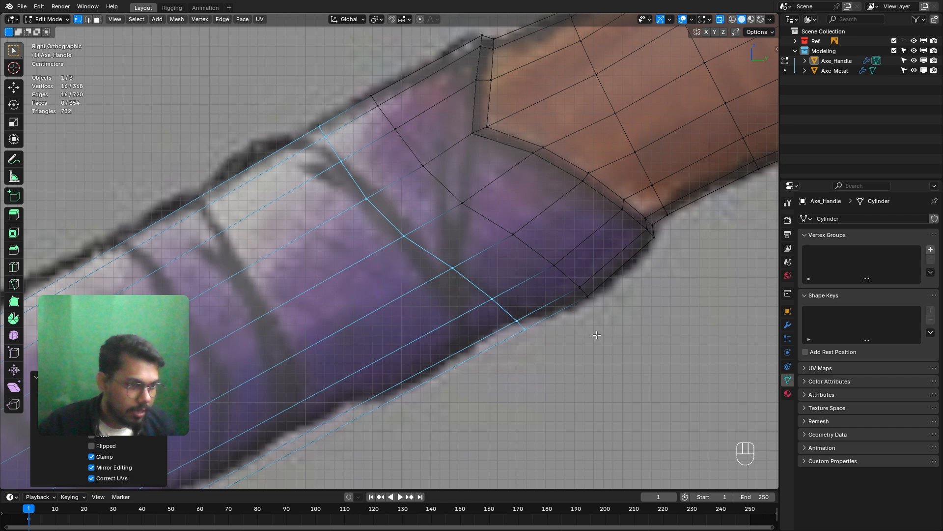
pyautogui.press('s')
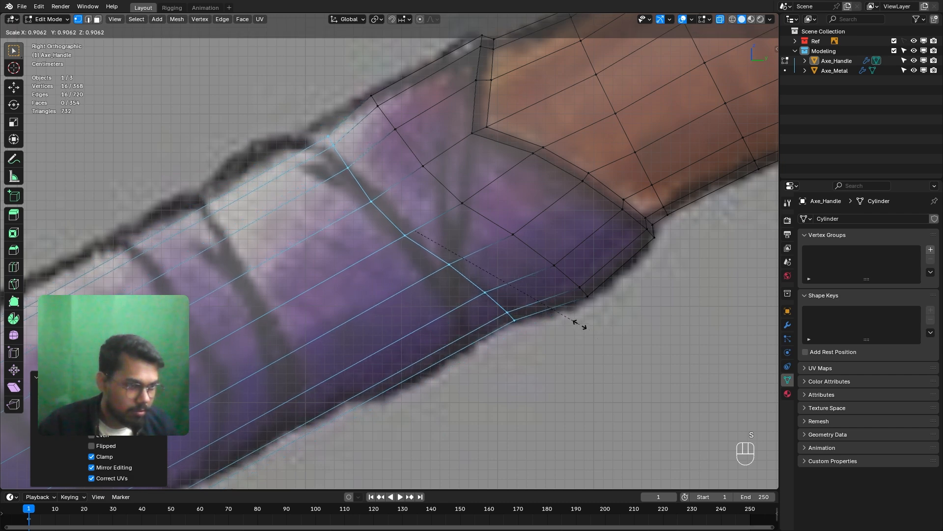
pyautogui.click(586, 322)
pyautogui.press('r')
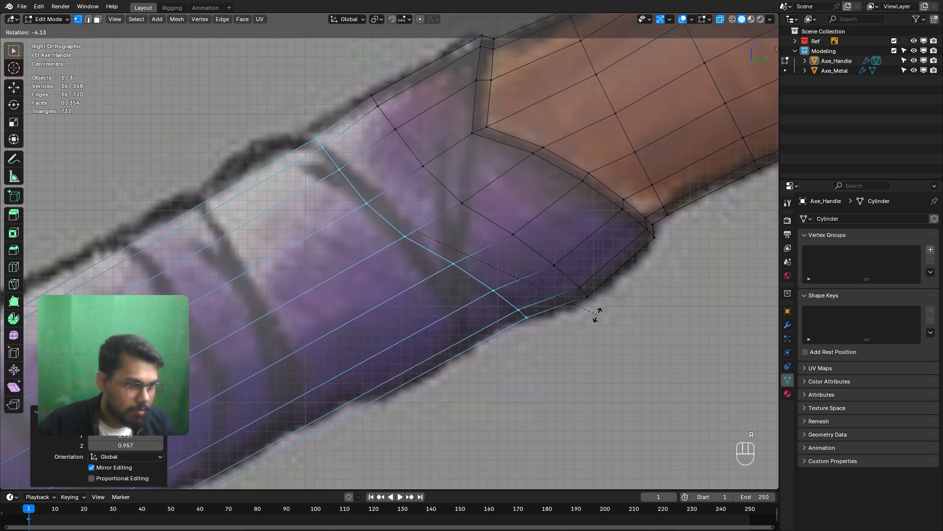
pyautogui.click(595, 312)
pyautogui.keyDown('shift'); pyautogui.moveTo(363, 205); pyautogui.dragTo(374, 210, button='middle'); pyautogui.keyUp('shift')
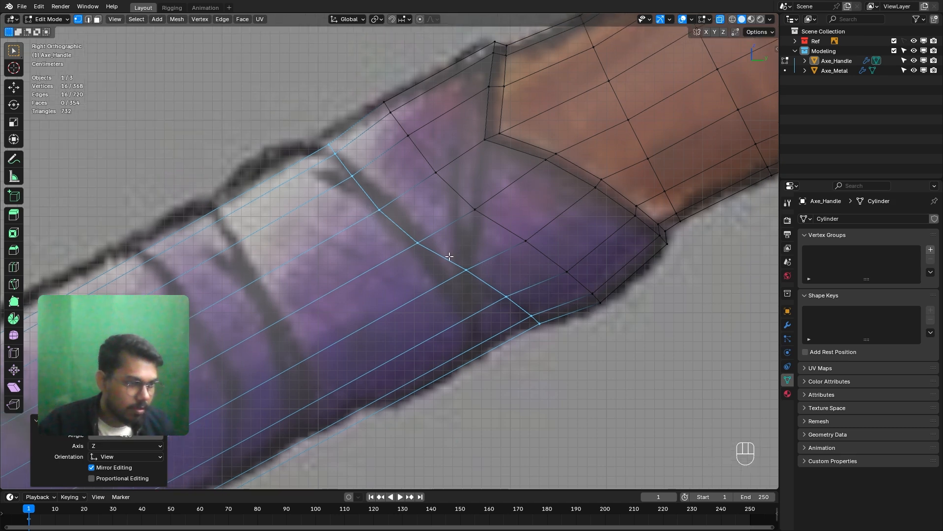
# Move the crease loop's upper vertices onto the dark crease line, starting from the grip's top edge.
pyautogui.click(328, 145)
pyautogui.press('g')
pyautogui.click(314, 168)
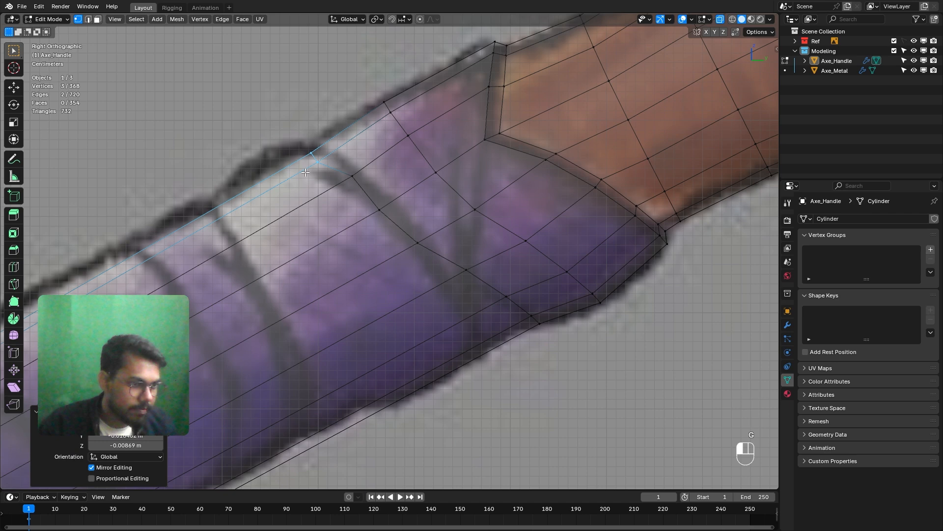
pyautogui.click(348, 173)
pyautogui.press('g')
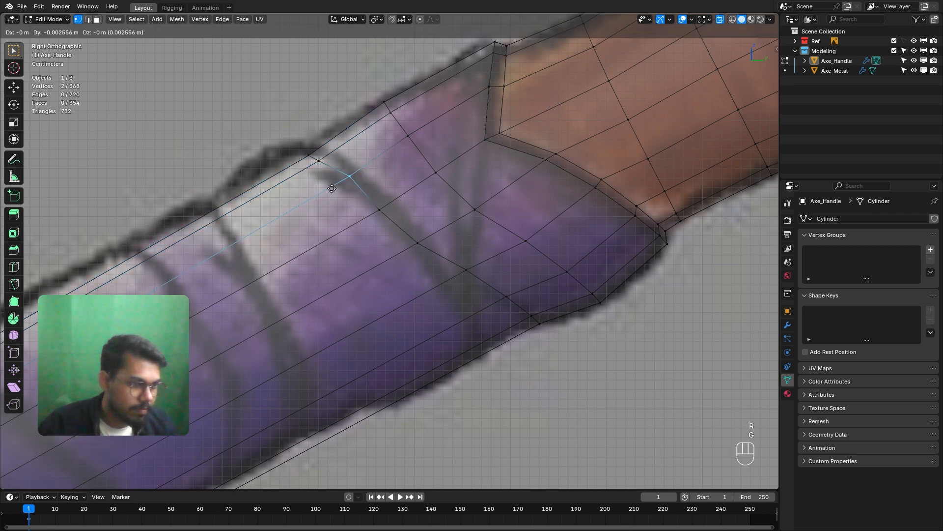
pyautogui.click(328, 186)
pyautogui.press('g')
pyautogui.click(405, 232)
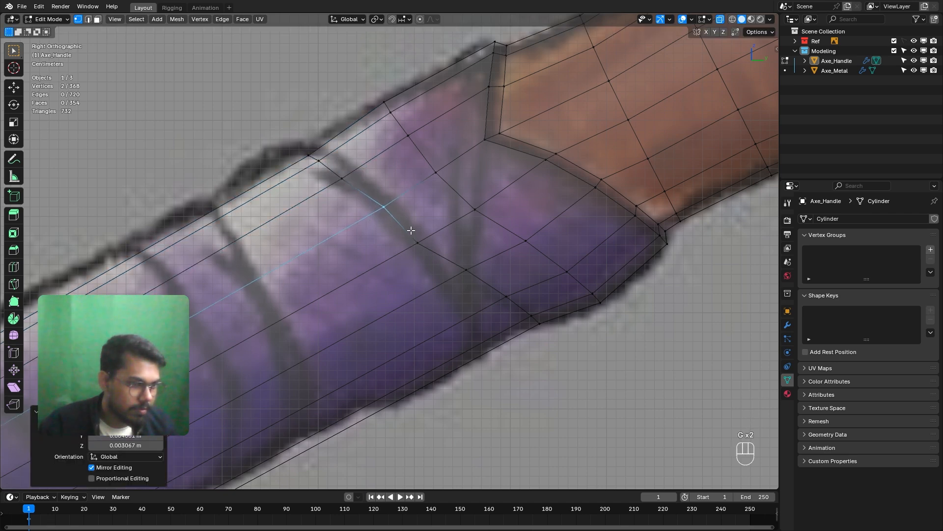
# Move the crease loop's middle and lower vertices along the dark crease down to the grip's lower outline.
pyautogui.press('g')
pyautogui.rightClick(460, 268)
pyautogui.click(459, 275)
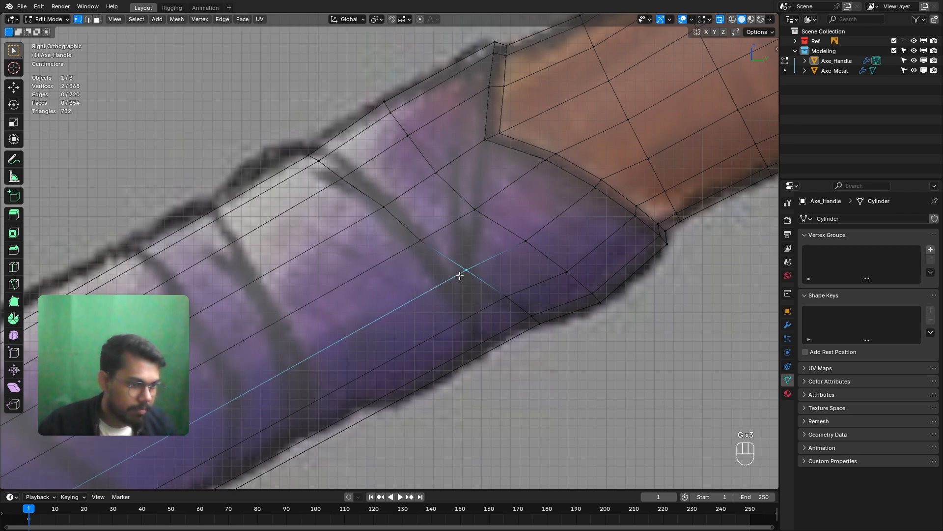
pyautogui.press('g')
pyautogui.click(447, 283)
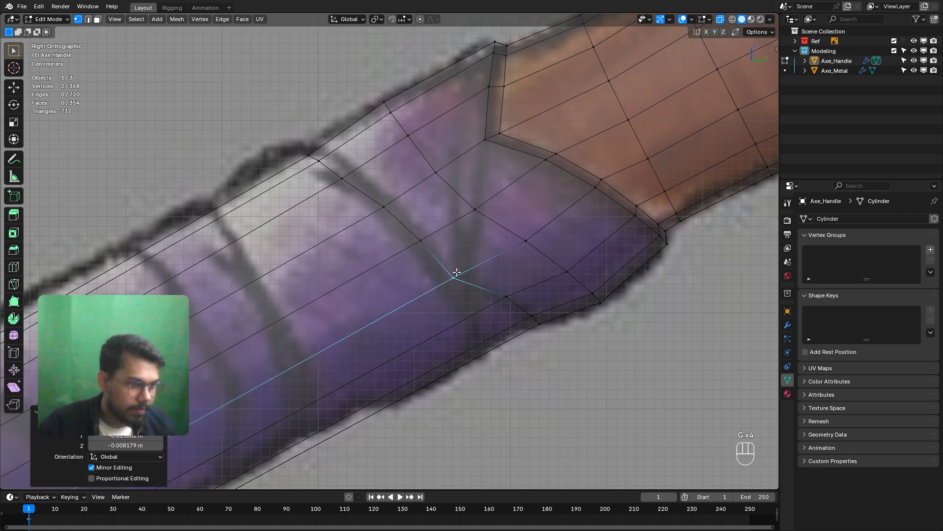
pyautogui.press('g')
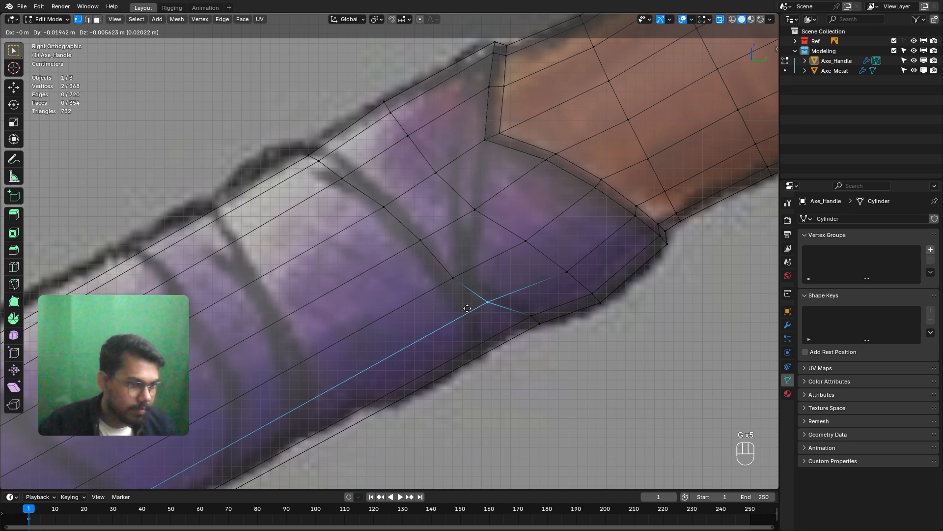
pyautogui.click(468, 308)
pyautogui.press('g')
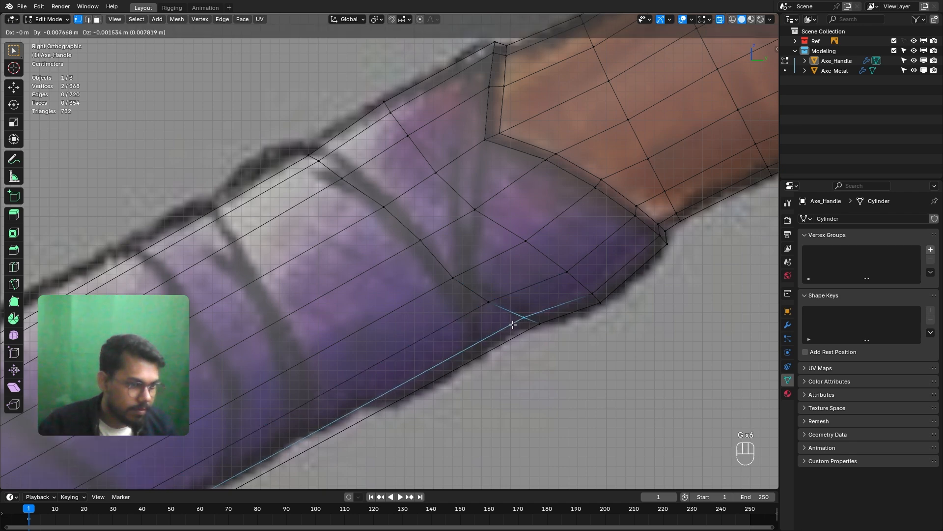
pyautogui.click(513, 322)
# Select the whole crease loop, scale it up slightly and shift it to fit the grip's outline in the reference.
pyautogui.keyDown('alt'); pyautogui.click(326, 176); pyautogui.keyUp('alt')
pyautogui.keyDown('shift'); pyautogui.moveTo(617, 300); pyautogui.dragTo(604, 284, button='middle'); pyautogui.keyUp('shift')
pyautogui.press('s')
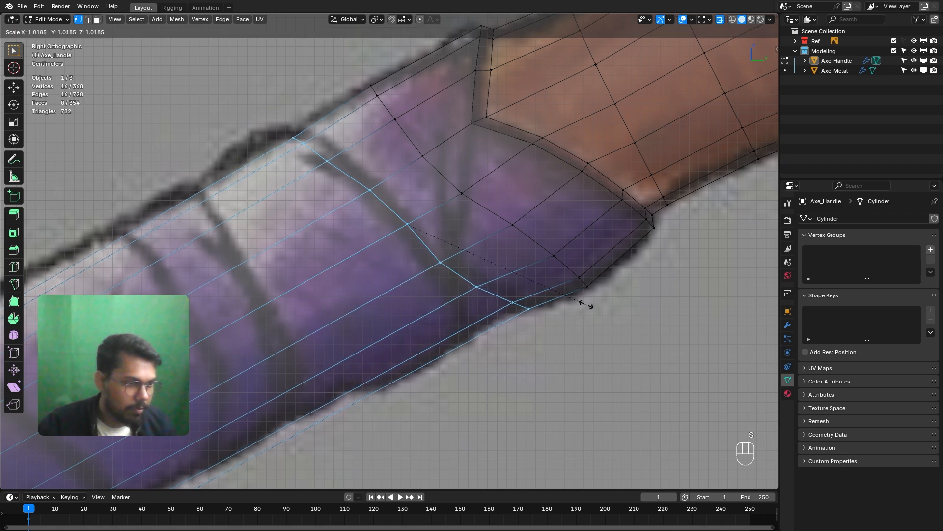
pyautogui.click(587, 305)
pyautogui.press('g')
pyautogui.click(515, 320)
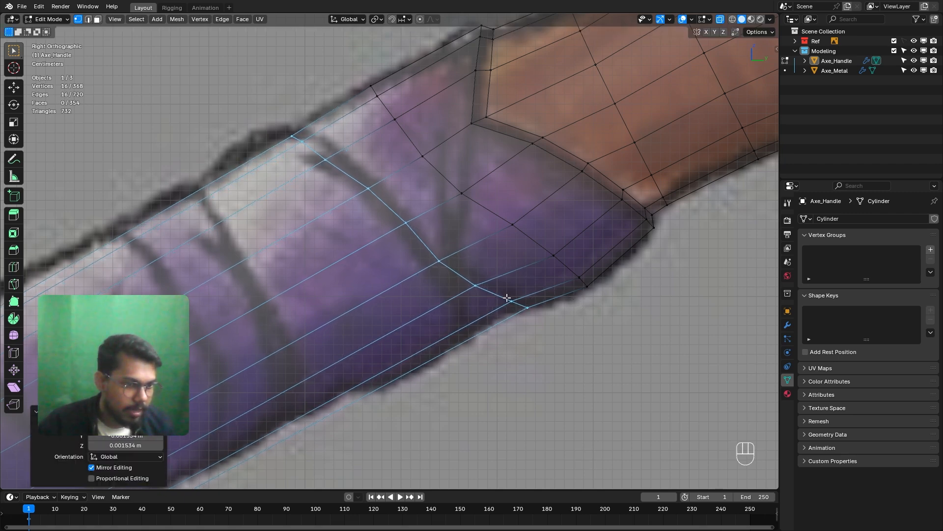
# Select the edge loop between the shaped crease and the brown wooden section and slide it slightly toward the wood.
pyautogui.keyDown('shift'); pyautogui.moveTo(524, 241); pyautogui.dragTo(493, 281, button='middle'); pyautogui.keyUp('shift')
pyautogui.keyDown('shift'); pyautogui.moveTo(385, 245); pyautogui.dragTo(303, 222, button='middle'); pyautogui.keyUp('shift')
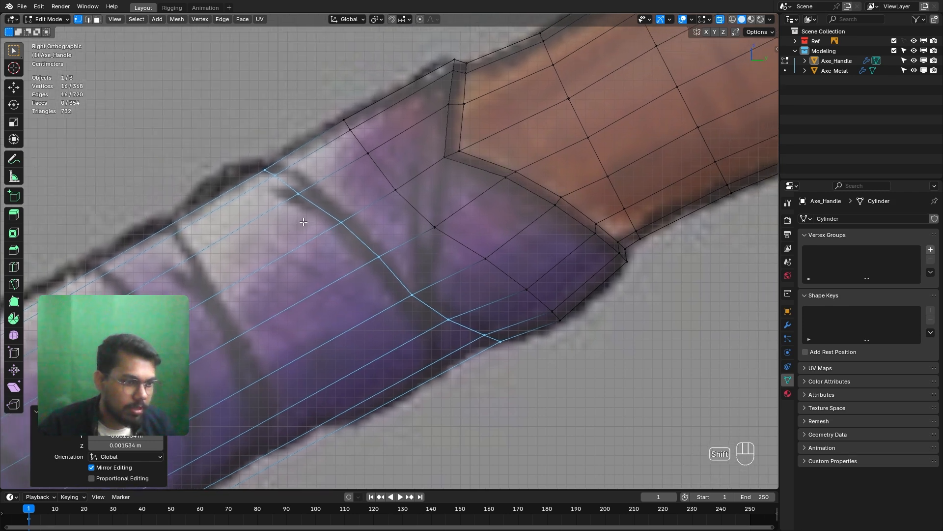
pyautogui.keyDown('alt'); pyautogui.click(434, 221); pyautogui.keyUp('alt')
pyautogui.keyDown('shift'); pyautogui.moveTo(429, 222); pyautogui.dragTo(503, 247, button='middle'); pyautogui.keyUp('shift')
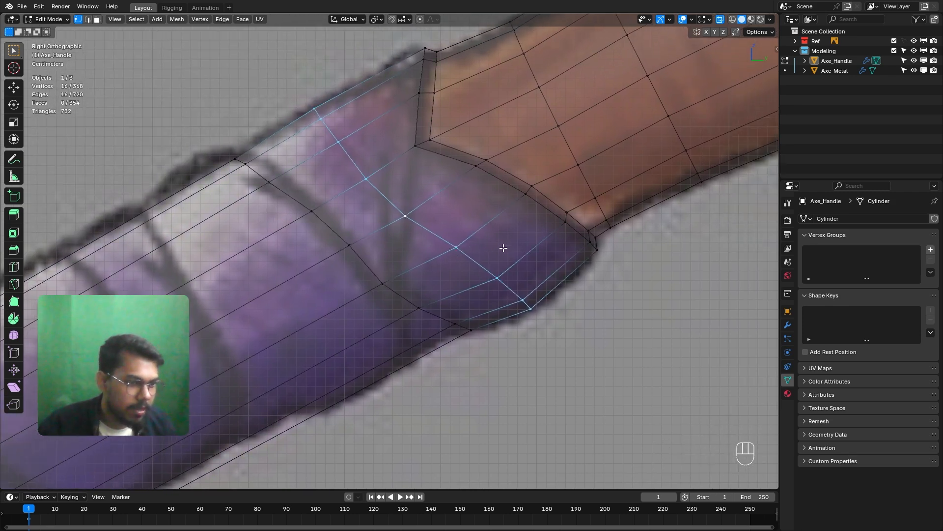
pyautogui.press('g')
pyautogui.press('g')
pyautogui.click(508, 274)
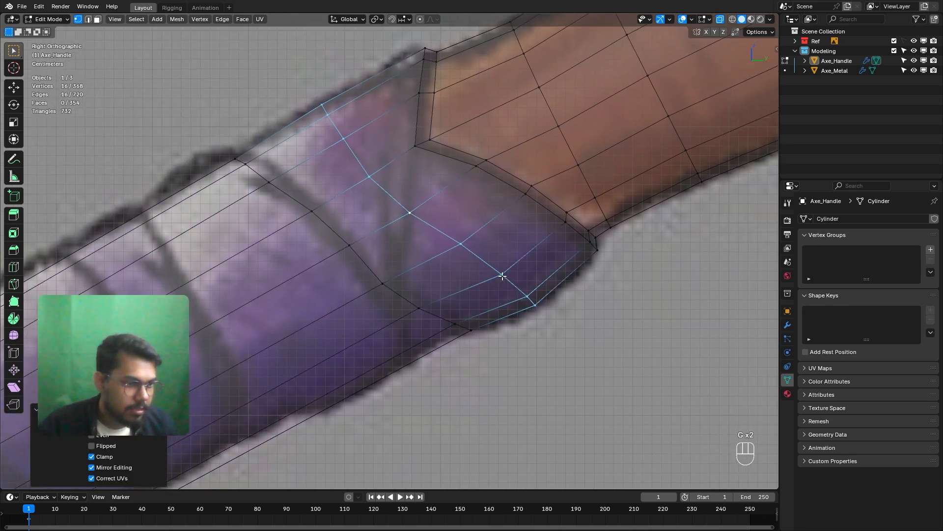
pyautogui.keyDown('shift'); pyautogui.moveTo(519, 286); pyautogui.dragTo(483, 284, button='middle'); pyautogui.keyUp('shift')
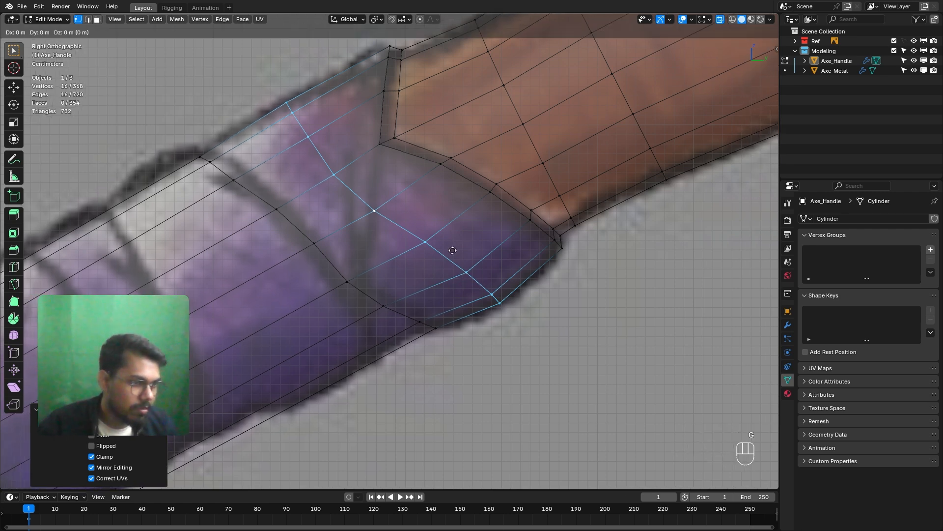
pyautogui.press('g')
pyautogui.keyDown('shift'); pyautogui.moveTo(462, 254); pyautogui.dragTo(460, 260, button='middle'); pyautogui.keyUp('shift')
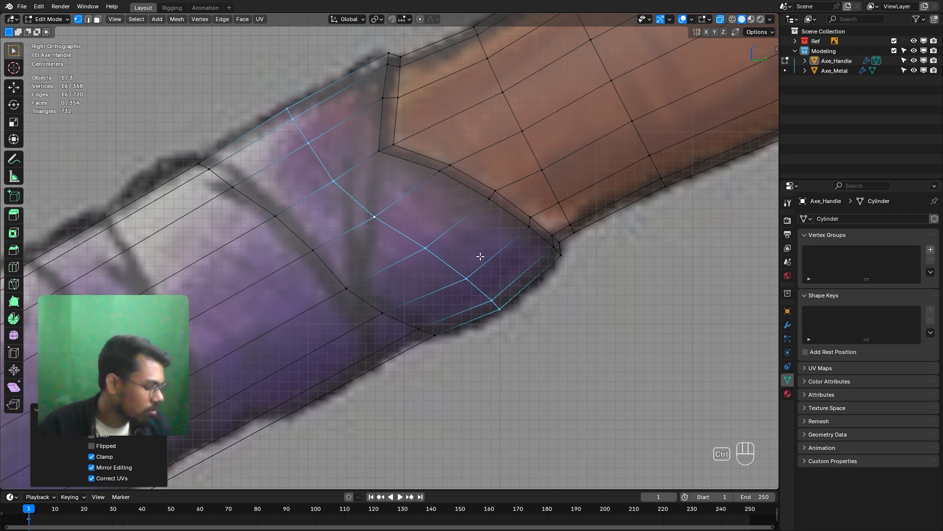
# Bevel the selected loop with 2 segments and an offset of about 0.03 m, and scale the resulting band to 1.015.
pyautogui.hotkey('ctrl', 'b')
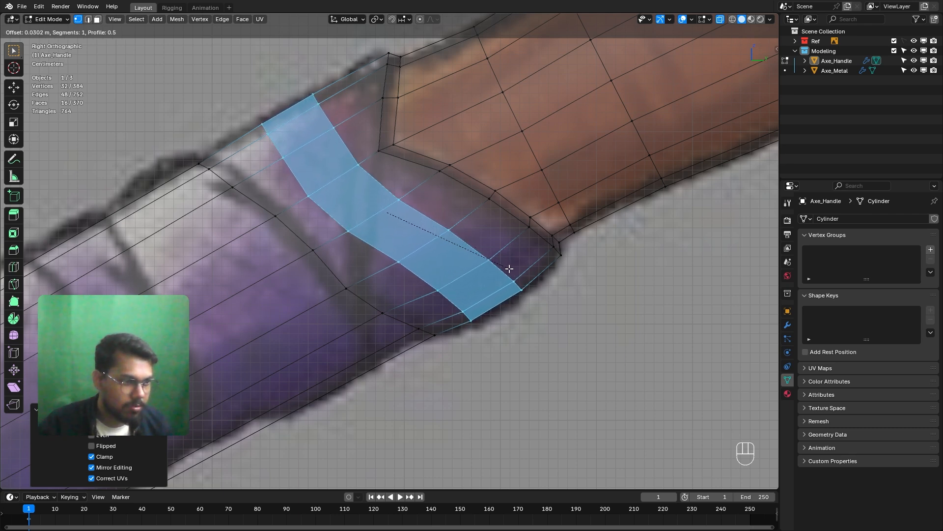
pyautogui.scroll(1, 510, 269)
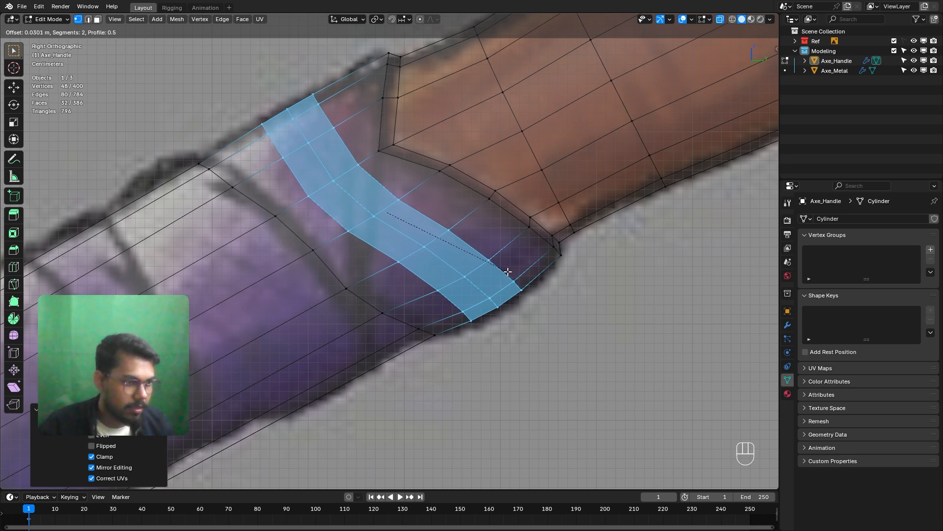
pyautogui.click(508, 272)
pyautogui.press('s')
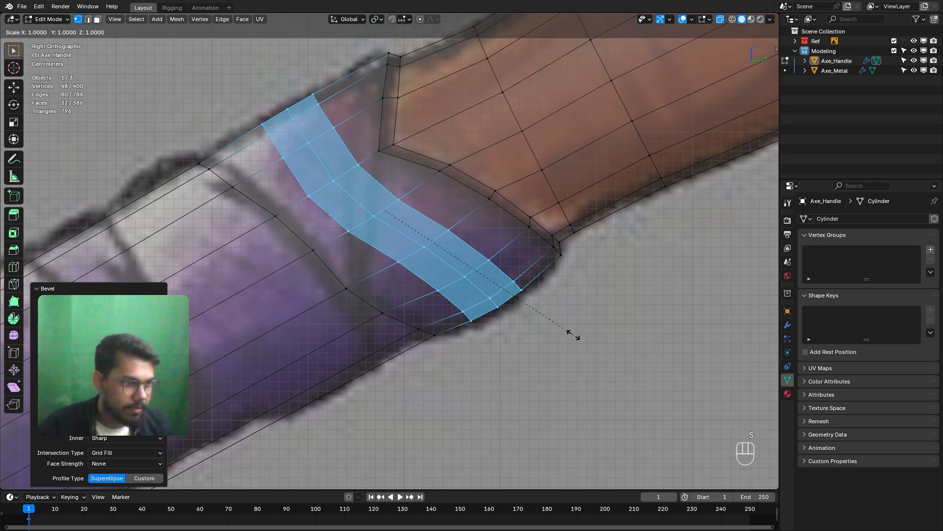
pyautogui.click(560, 333)
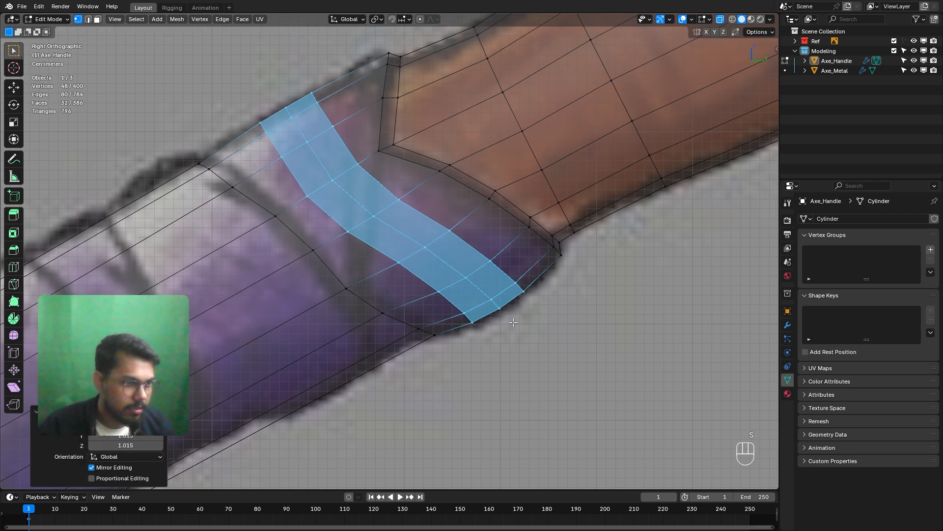
# Select the center loop of the beveled band and scale it to 1.006 to round out the bulge.
pyautogui.keyDown('alt'); pyautogui.click(427, 255); pyautogui.keyUp('alt')
pyautogui.keyDown('alt'); pyautogui.click(426, 246); pyautogui.keyUp('alt')
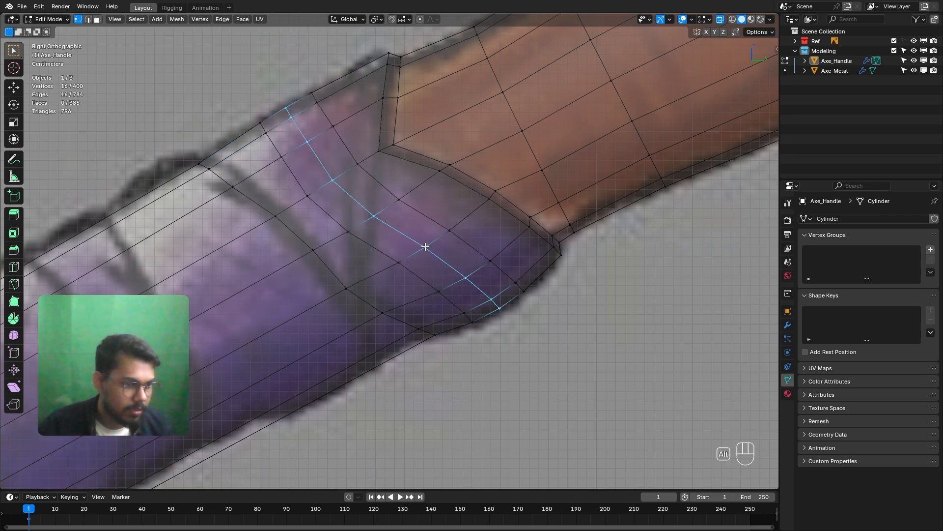
pyautogui.press('s')
pyautogui.click(495, 305)
# Add an edge loop across the unshaped part of the grip and slide it to the next dark crease toward the handle's end.
pyautogui.scroll(-2, 457, 274)
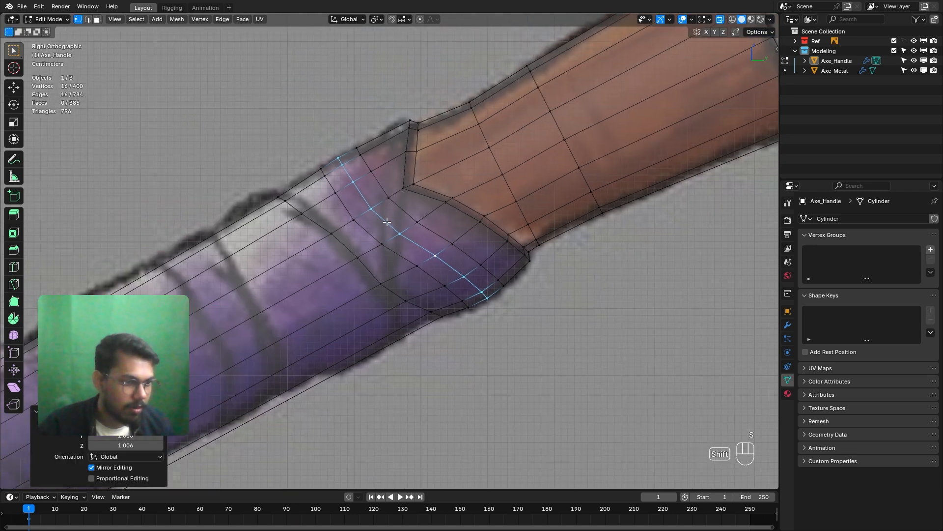
pyautogui.scroll(2, 363, 191)
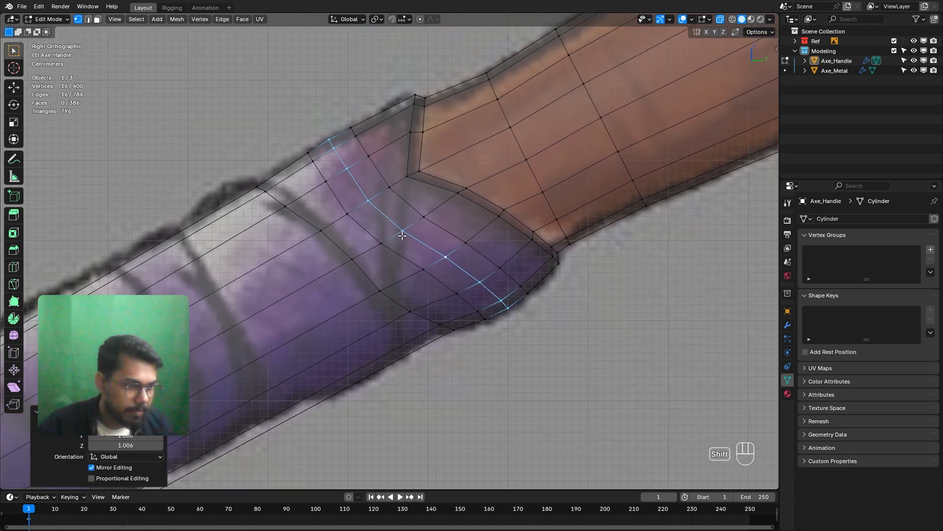
pyautogui.keyDown('shift'); pyautogui.moveTo(366, 171); pyautogui.dragTo(342, 101, button='middle'); pyautogui.keyUp('shift')
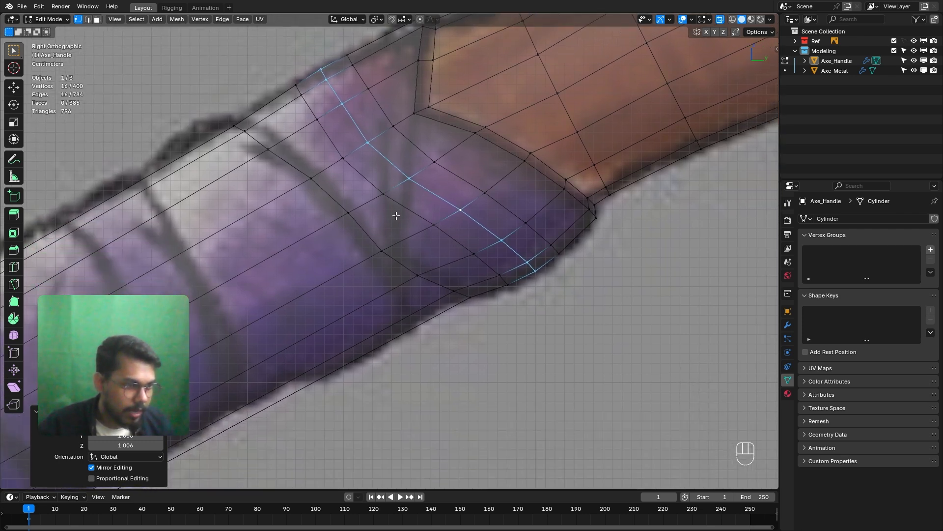
pyautogui.scroll(-2, 404, 212)
pyautogui.keyDown('shift'); pyautogui.moveTo(331, 240); pyautogui.dragTo(454, 210, button='middle'); pyautogui.keyUp('shift')
pyautogui.scroll(2, 440, 229)
pyautogui.scroll(-2, 482, 251)
pyautogui.keyDown('shift'); pyautogui.moveTo(523, 270); pyautogui.dragTo(475, 258, button='middle'); pyautogui.keyUp('shift')
pyautogui.keyDown('shift'); pyautogui.moveTo(359, 263); pyautogui.dragTo(372, 266, button='middle'); pyautogui.keyUp('shift')
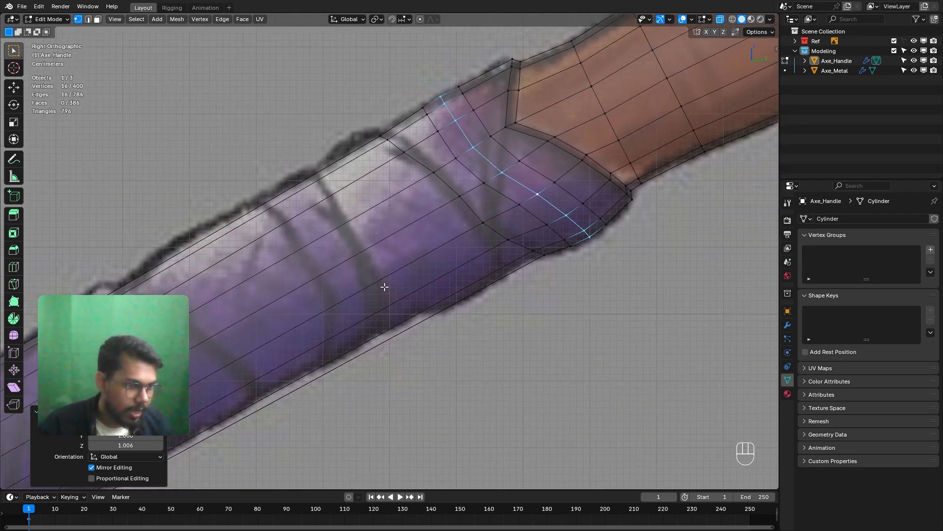
pyautogui.hotkey('ctrl', 'r')
pyautogui.click(350, 213)
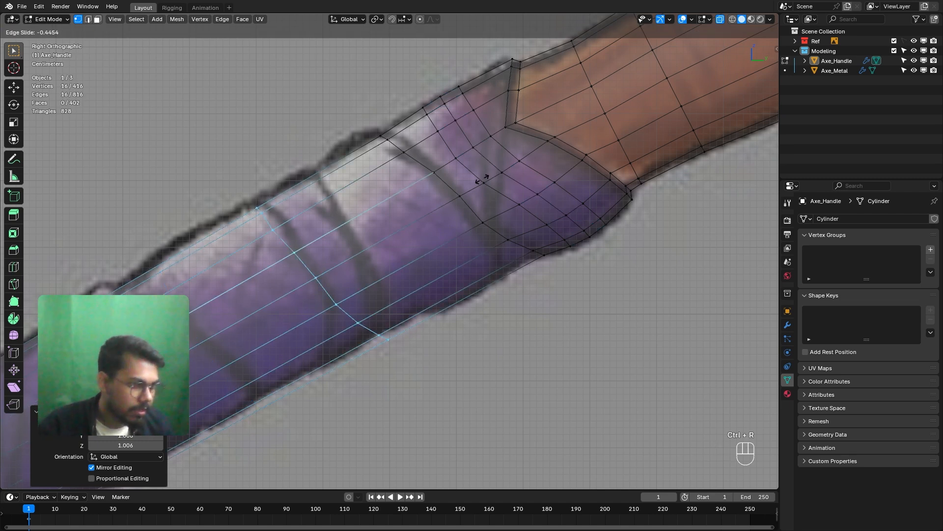
pyautogui.click(548, 160)
pyautogui.scroll(3, 423, 216)
# Slide the new loop's middle vertices one after another onto the dark crease line of the reference.
pyautogui.moveTo(411, 182); pyautogui.dragTo(317, 269)
pyautogui.press('g')
pyautogui.press('g')
pyautogui.click(362, 256)
pyautogui.moveTo(379, 236); pyautogui.dragTo(351, 261)
pyautogui.press('g')
pyautogui.press('g')
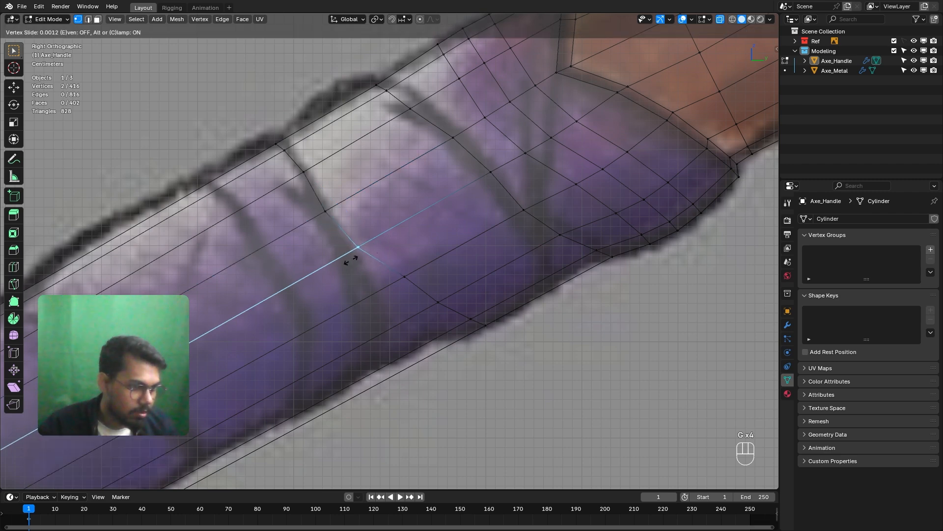
pyautogui.press('g')
pyautogui.press('g')
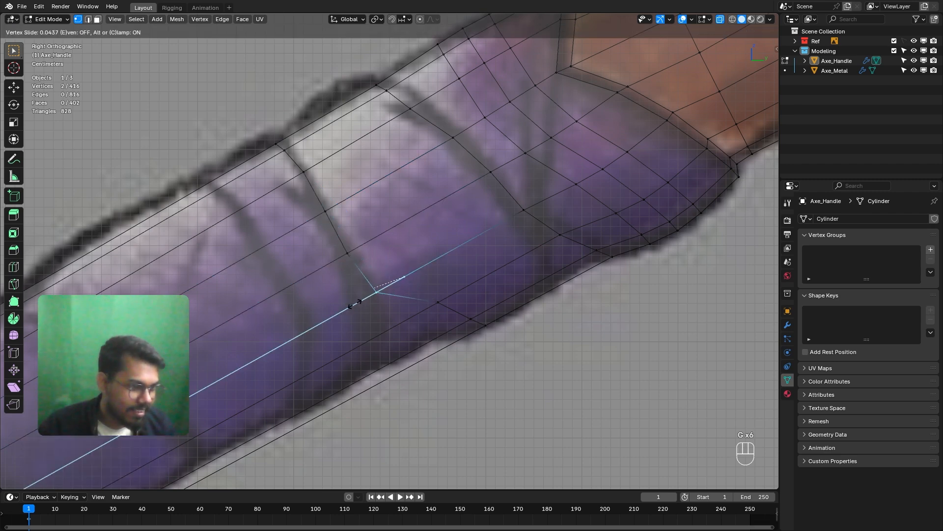
pyautogui.press('g')
pyautogui.press('g')
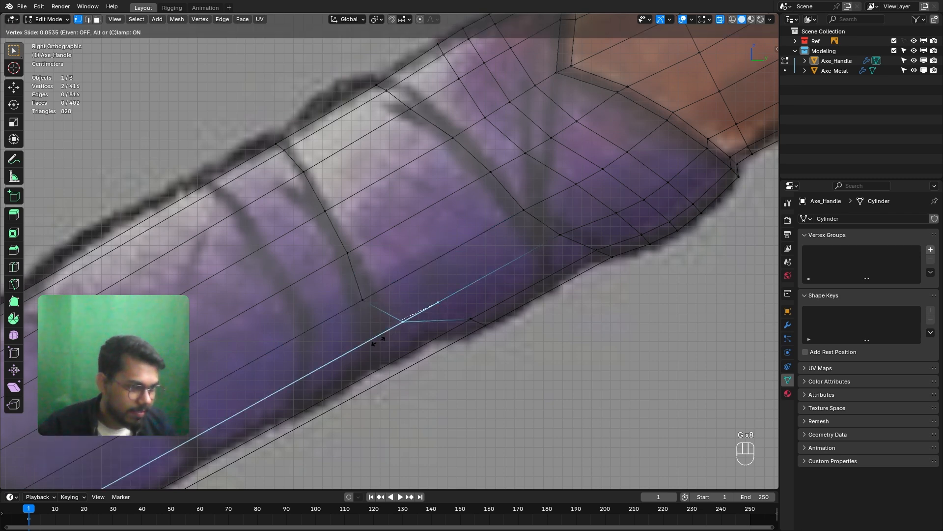
pyautogui.click(355, 358)
# Slide the new loop's lowest vertices along the grip to where the crease meets the lower outline.
pyautogui.keyDown('shift'); pyautogui.moveTo(492, 305); pyautogui.dragTo(445, 340); pyautogui.keyUp('shift')
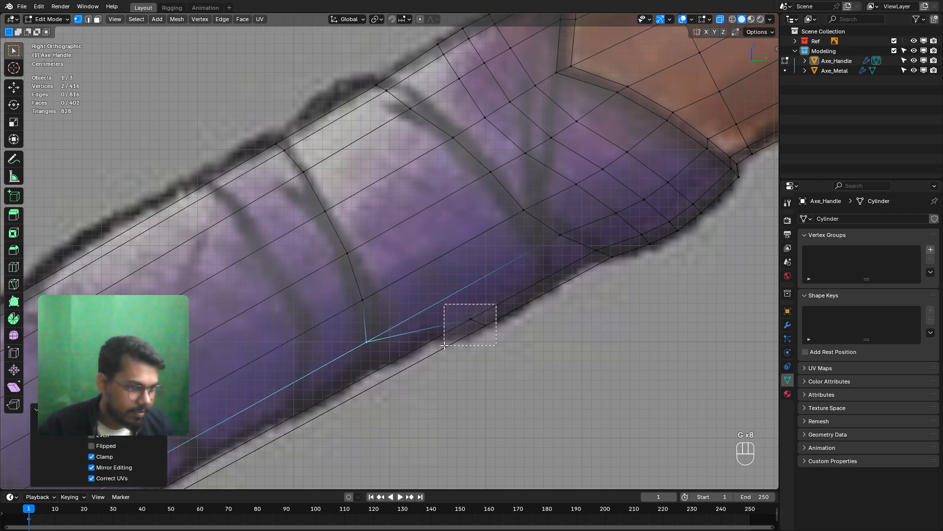
pyautogui.press('g')
pyautogui.press('g')
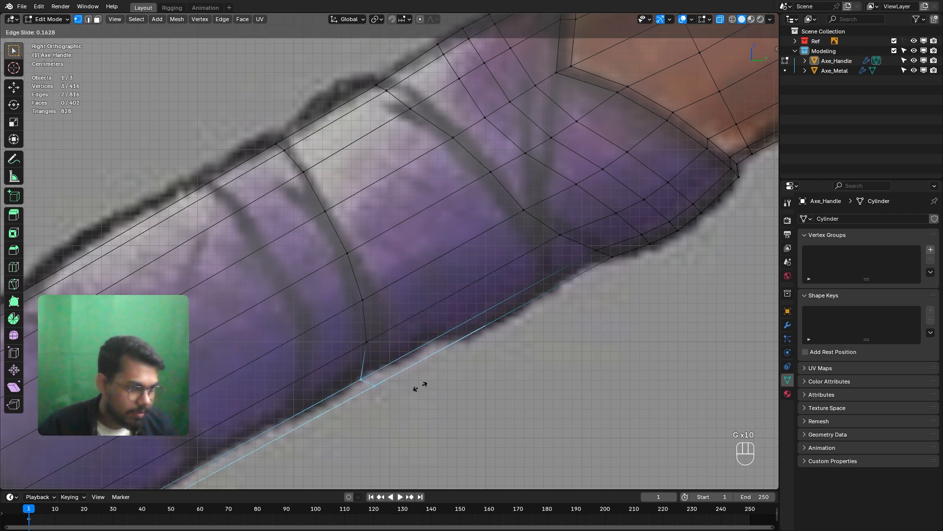
pyautogui.click(387, 384)
pyautogui.moveTo(382, 380); pyautogui.dragTo(366, 392)
pyautogui.press('g')
pyautogui.press('g')
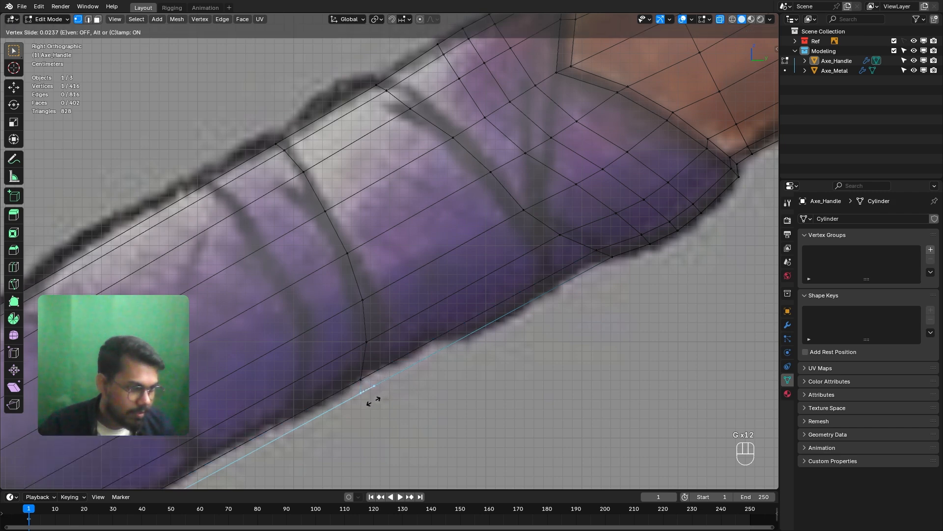
pyautogui.click(368, 403)
# Select the whole new crease loop, scale it to 0.963 and shift it to fit the grip's outline.
pyautogui.keyDown('alt'); pyautogui.click(329, 219); pyautogui.keyUp('alt')
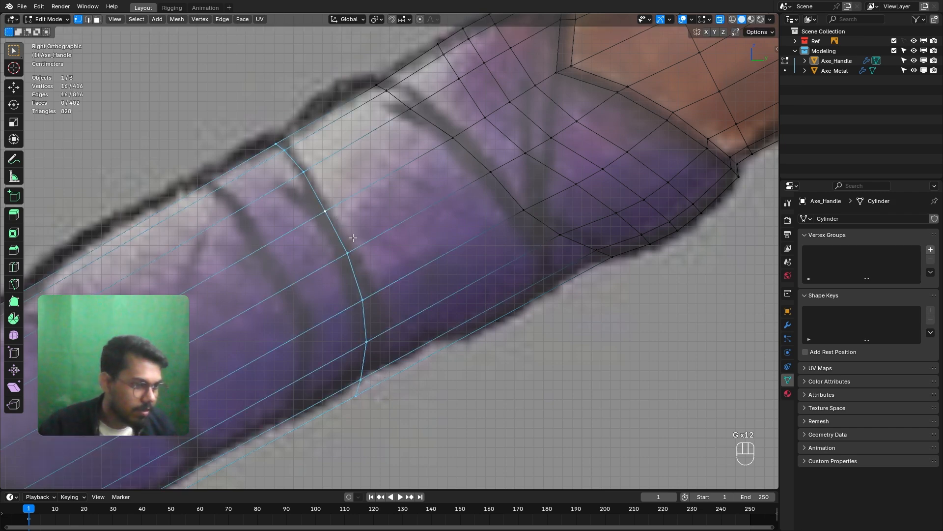
pyautogui.press('s')
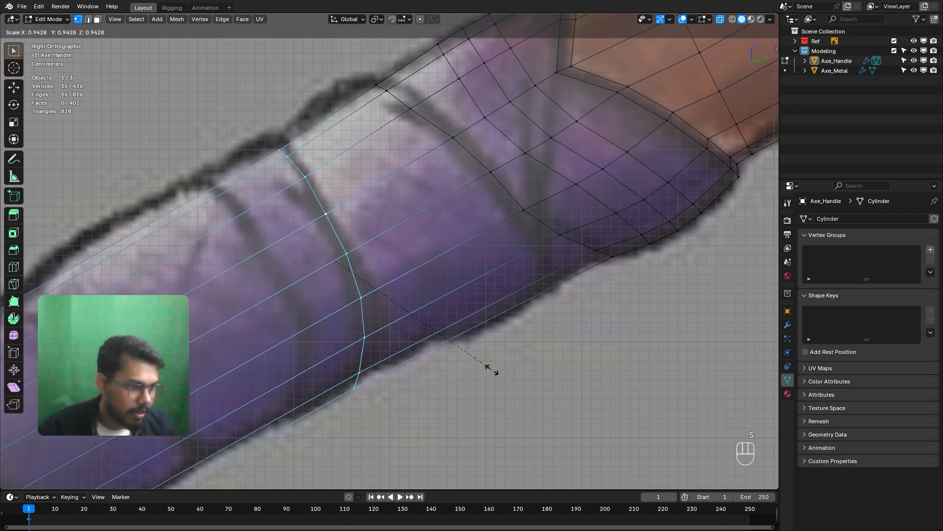
pyautogui.click(492, 370)
pyautogui.press('g')
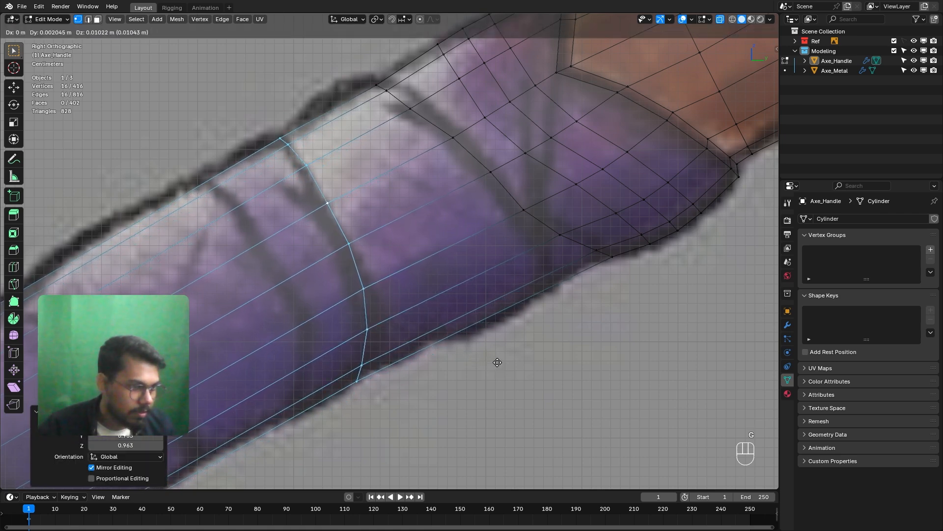
pyautogui.click(496, 365)
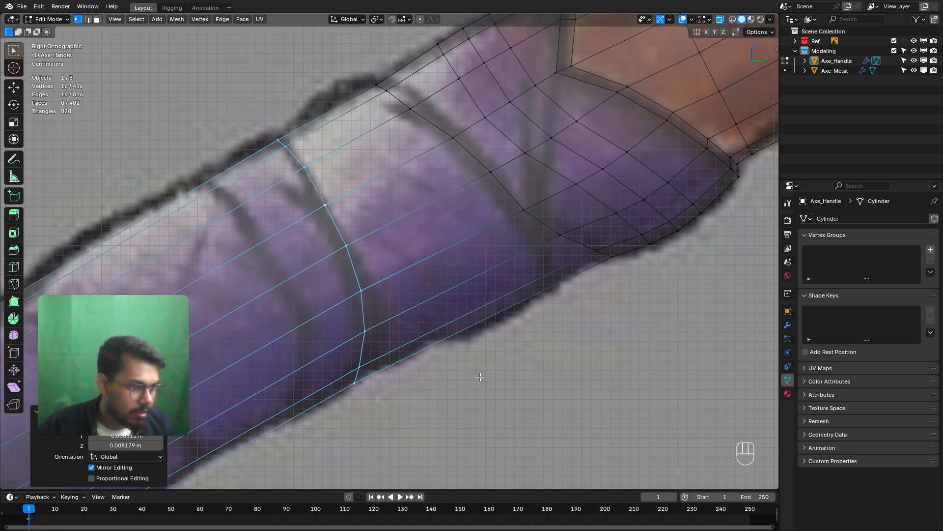
pyautogui.press('s')
pyautogui.rightClick(484, 376)
pyautogui.press('g')
pyautogui.click(435, 341)
# Move two vertices on the crease loop's upper half to follow the dark crease line more closely.
pyautogui.click(326, 201)
pyautogui.press('g')
pyautogui.press('g')
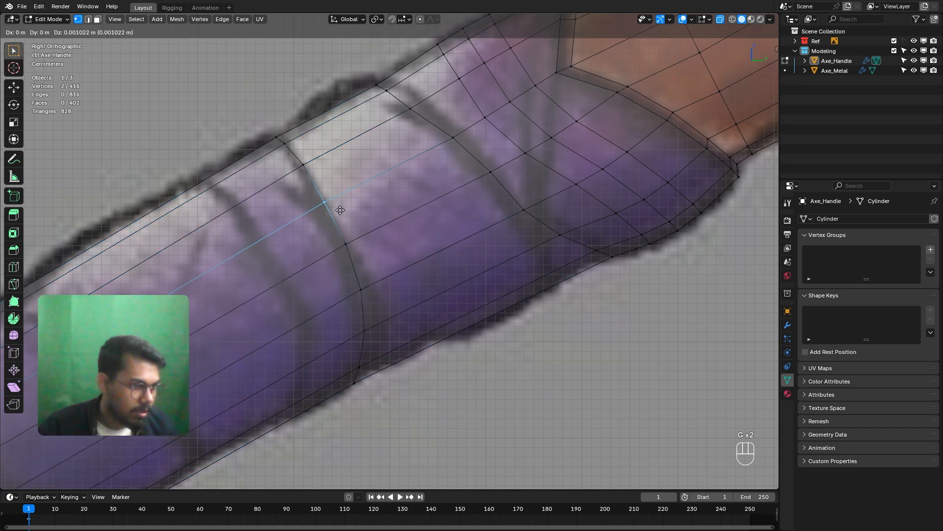
pyautogui.click(323, 210)
pyautogui.press('g')
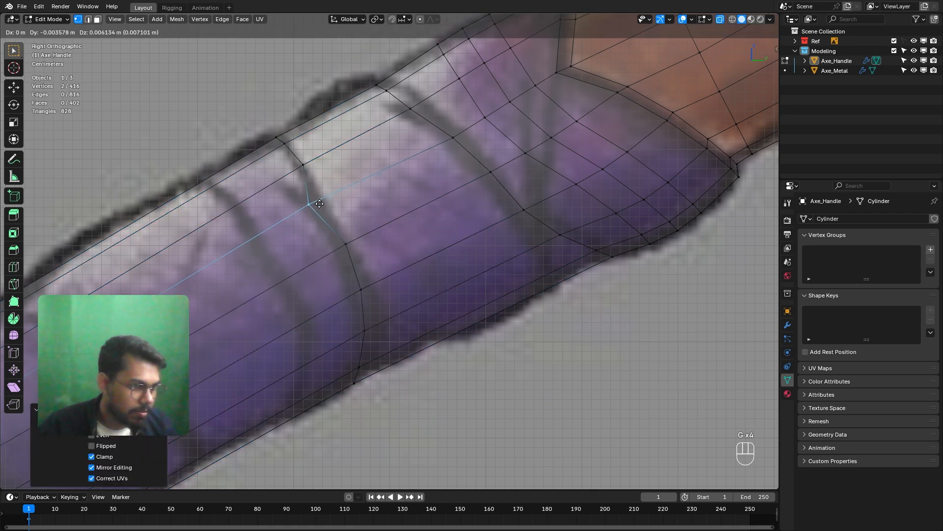
pyautogui.click(321, 204)
pyautogui.press('g')
pyautogui.click(344, 226)
# Select the crease loop's bottom vertices and move them up about 0.0046 m onto the grip's lower outline.
pyautogui.scroll(-2, 361, 258)
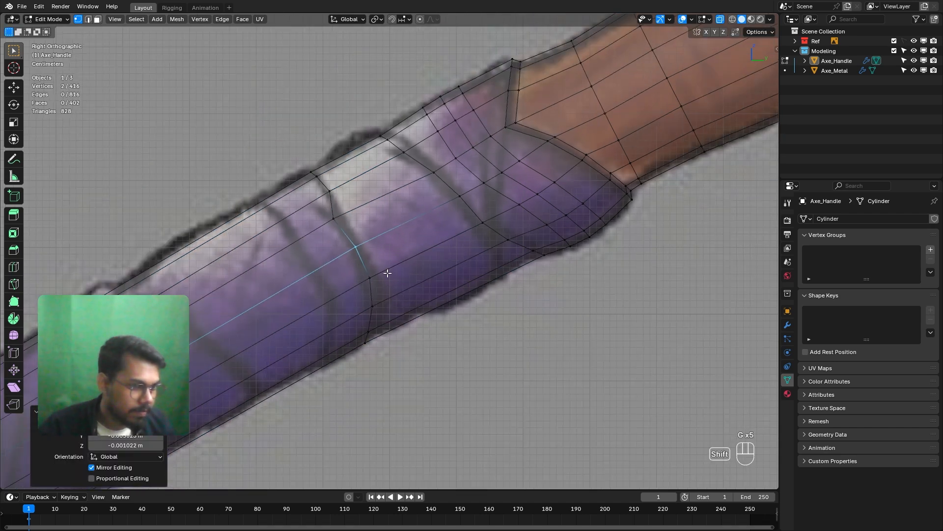
pyautogui.scroll(2, 377, 269)
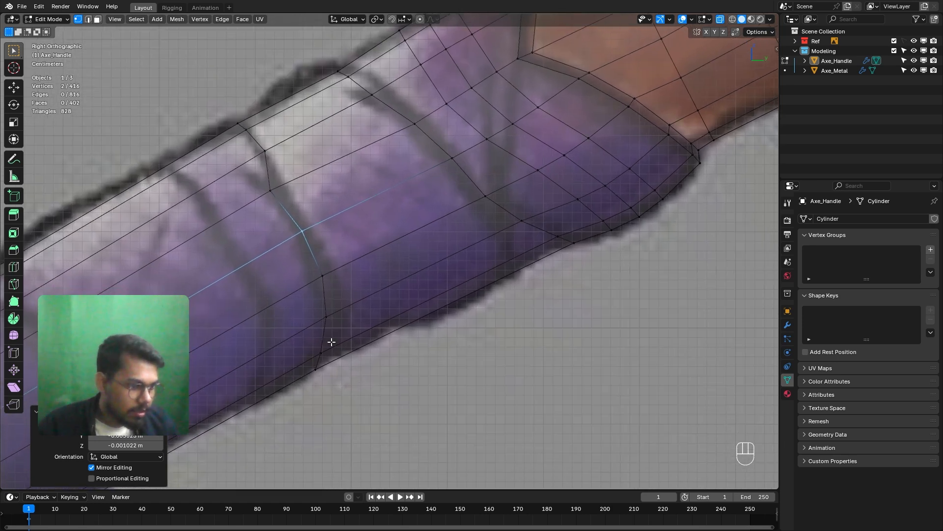
pyautogui.moveTo(333, 346); pyautogui.dragTo(315, 375)
pyautogui.press('g')
pyautogui.click(350, 358)
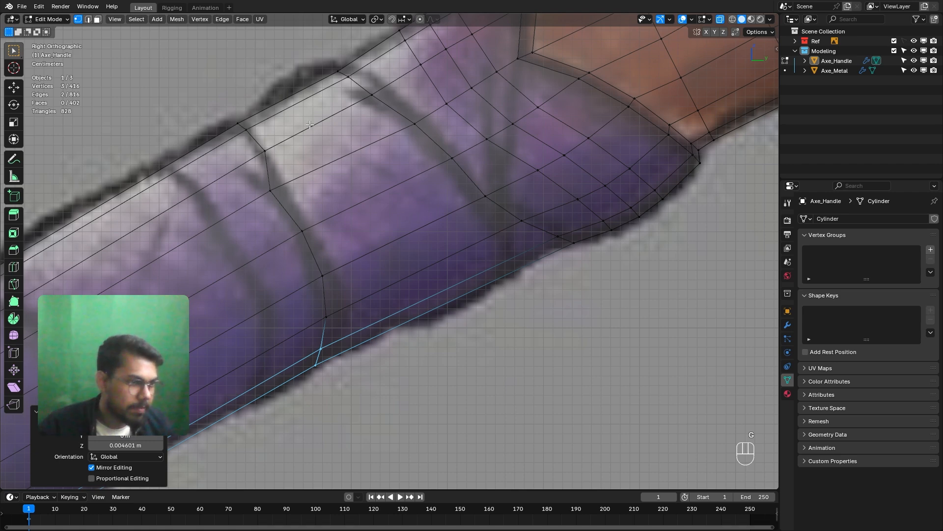
# Add an edge loop about midway between the two shaped creases and bevel it with 2 segments, offset about 0.029 m.
pyautogui.hotkey('ctrl', 'r')
pyautogui.click(336, 149)
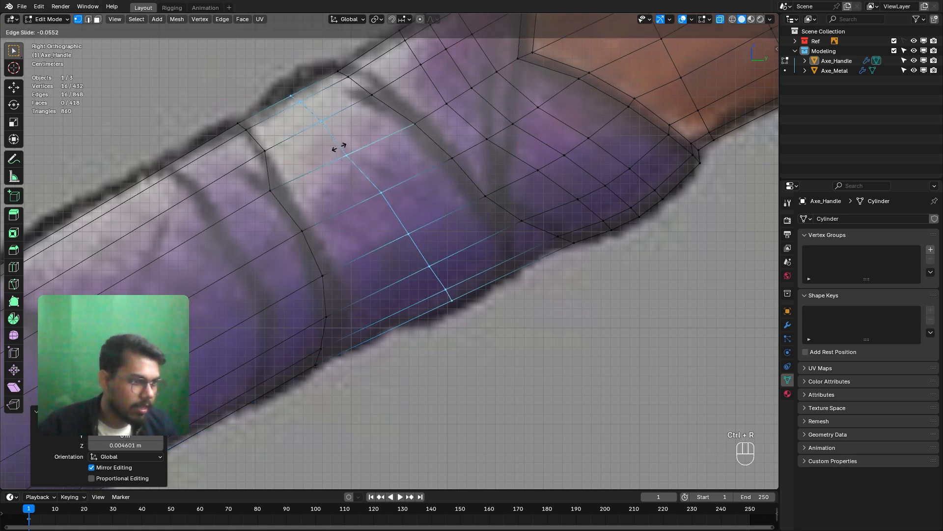
pyautogui.click(341, 151)
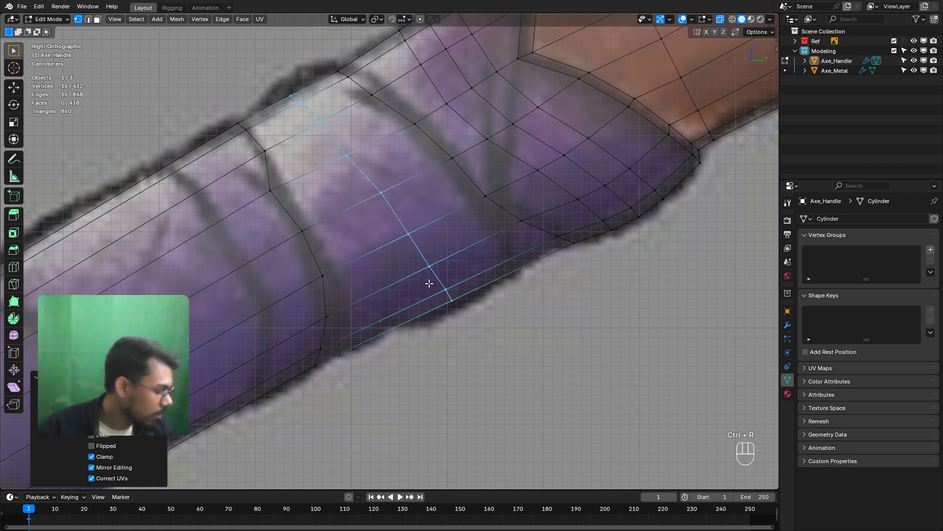
pyautogui.hotkey('ctrl', 'b')
pyautogui.scroll(-1, 429, 288)
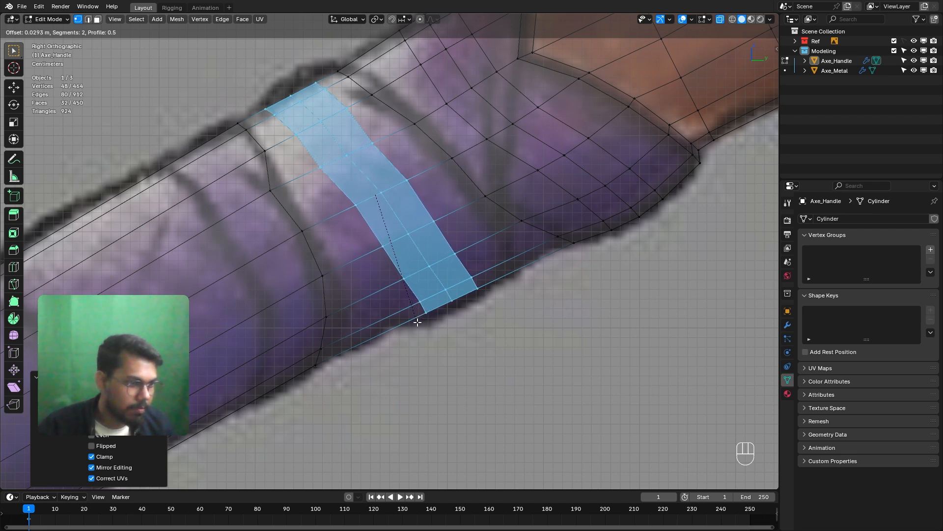
pyautogui.click(415, 324)
# Select the beveled loop nearest the lower crease, rotate it slightly toward the grip's cross direction and scale it to 0.982.
pyautogui.keyDown('alt'); pyautogui.click(417, 303); pyautogui.keyUp('alt')
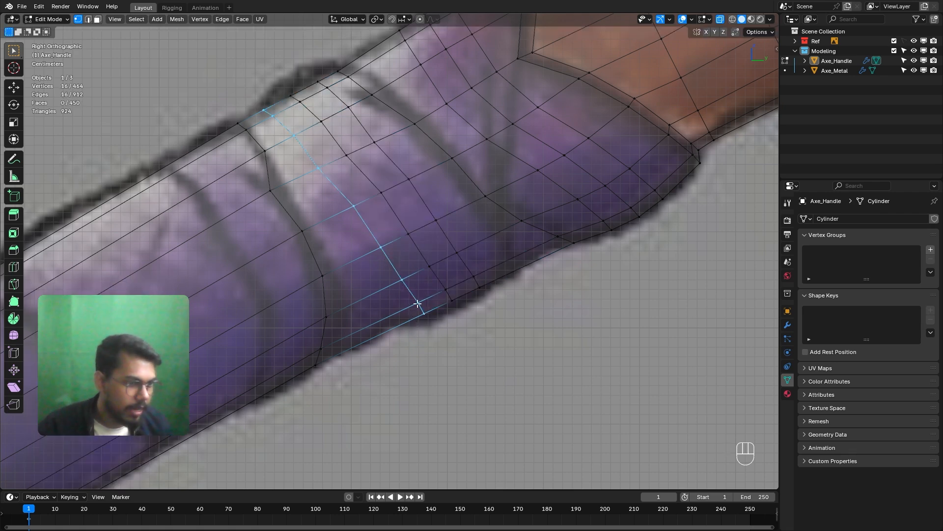
pyautogui.press('r')
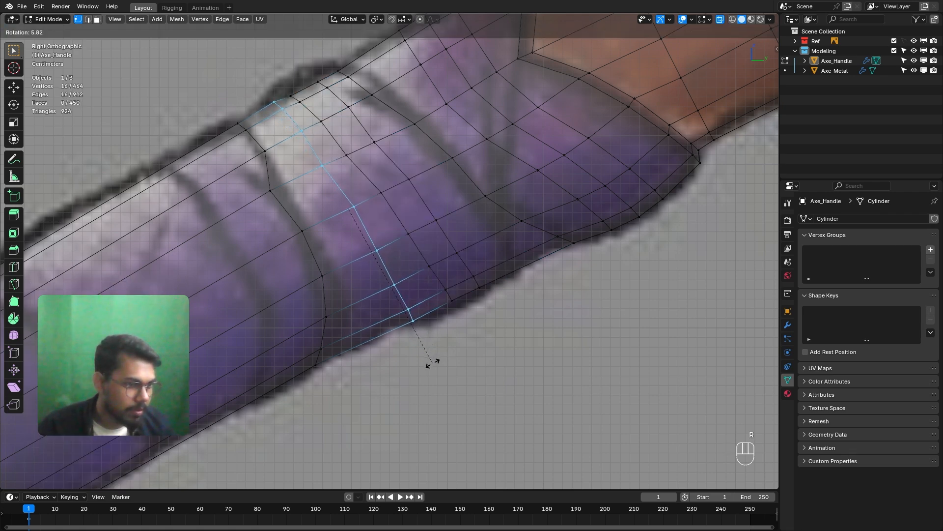
pyautogui.click(437, 361)
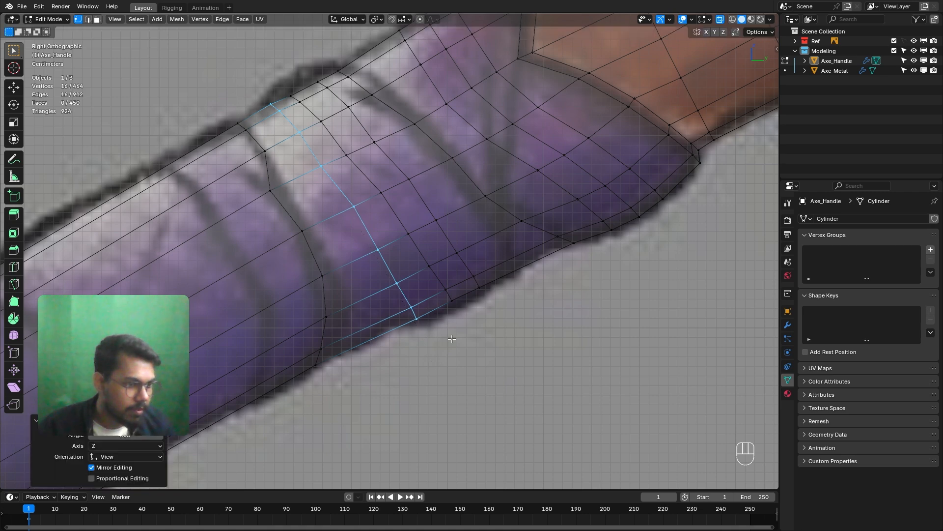
pyautogui.press('s')
pyautogui.click(483, 338)
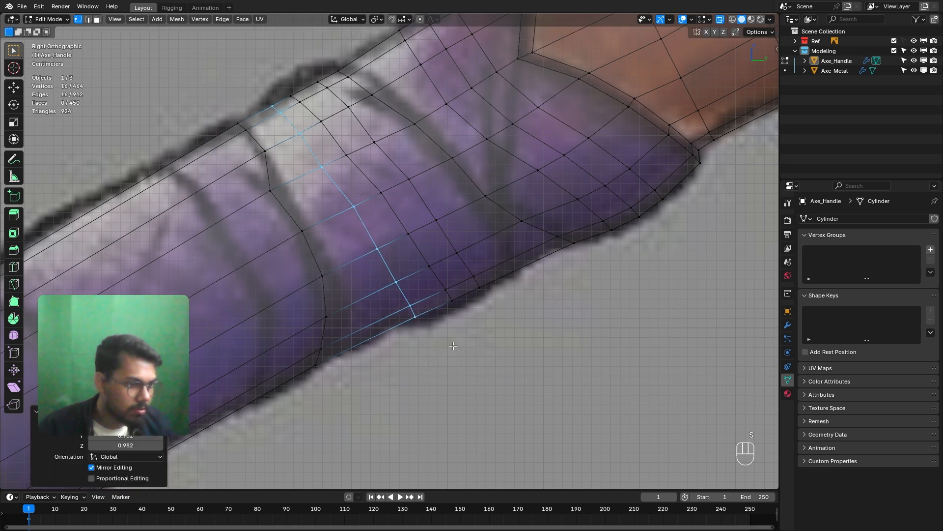
# Shift the same loop toward the lower crease and rotate it until its ends meet the grip's outline.
pyautogui.press('g')
pyautogui.click(426, 348)
pyautogui.press('r')
pyautogui.click(437, 352)
pyautogui.press('g')
pyautogui.click(432, 349)
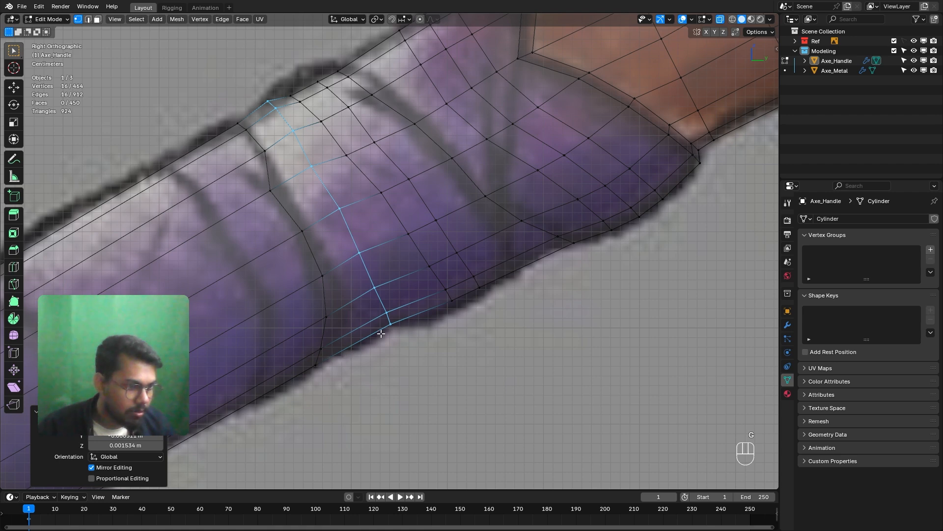
# Select the loop's top vertices and move them down about 0.0032 m onto the grip's upper outline.
pyautogui.keyDown('ctrl'); pyautogui.moveTo(277, 111); pyautogui.dragTo(277, 44, button='middle'); pyautogui.keyUp('ctrl')
pyautogui.keyDown('shift'); pyautogui.moveTo(221, 40); pyautogui.dragTo(363, 123, button='middle'); pyautogui.keyUp('shift')
pyautogui.moveTo(335, 114); pyautogui.dragTo(377, 168)
pyautogui.press('g')
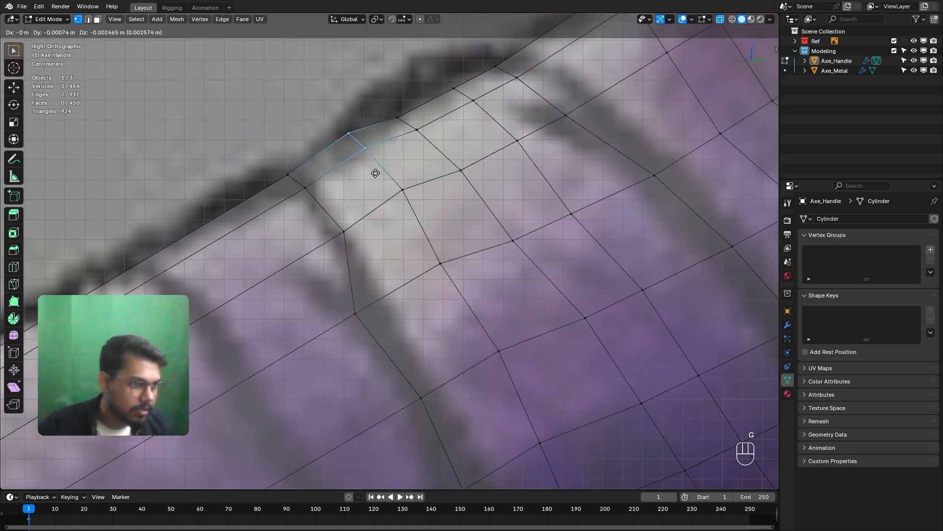
pyautogui.click(375, 174)
pyautogui.scroll(-4, 406, 126)
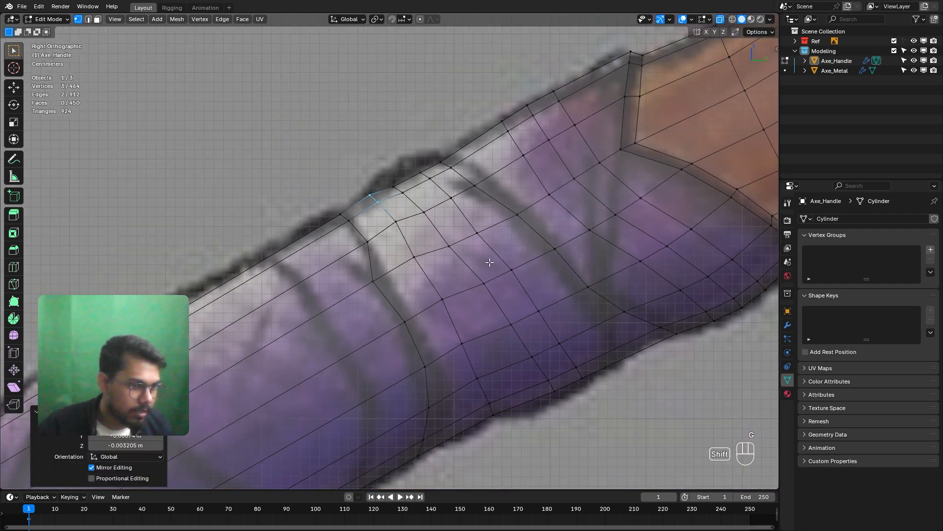
# Select the middle loop of the bevel and scale it up to about 1.057 to fill the bulge.
pyautogui.keyDown('shift'); pyautogui.moveTo(485, 283); pyautogui.dragTo(440, 240, button='middle'); pyautogui.keyUp('shift')
pyautogui.keyDown('alt'); pyautogui.click(441, 240); pyautogui.keyUp('alt')
pyautogui.scroll(2, 463, 269)
pyautogui.scroll(-1, 523, 314)
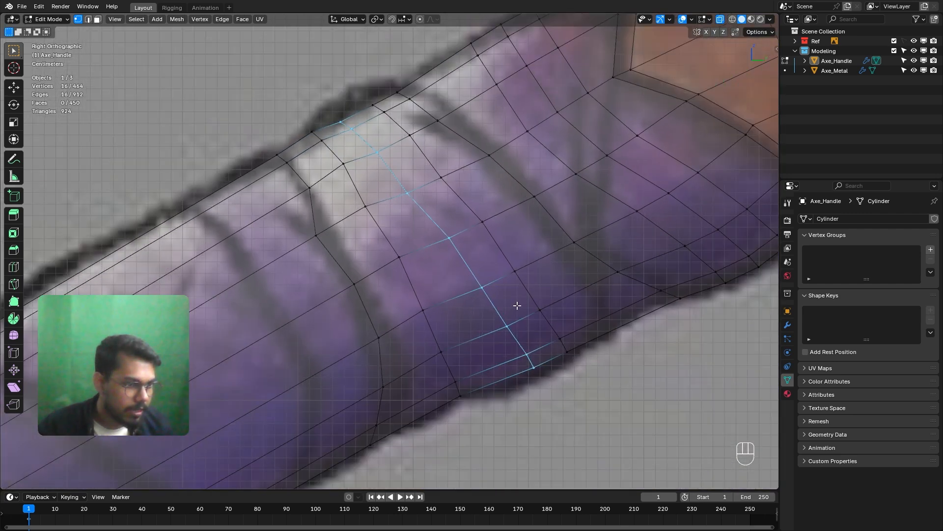
pyautogui.press('s')
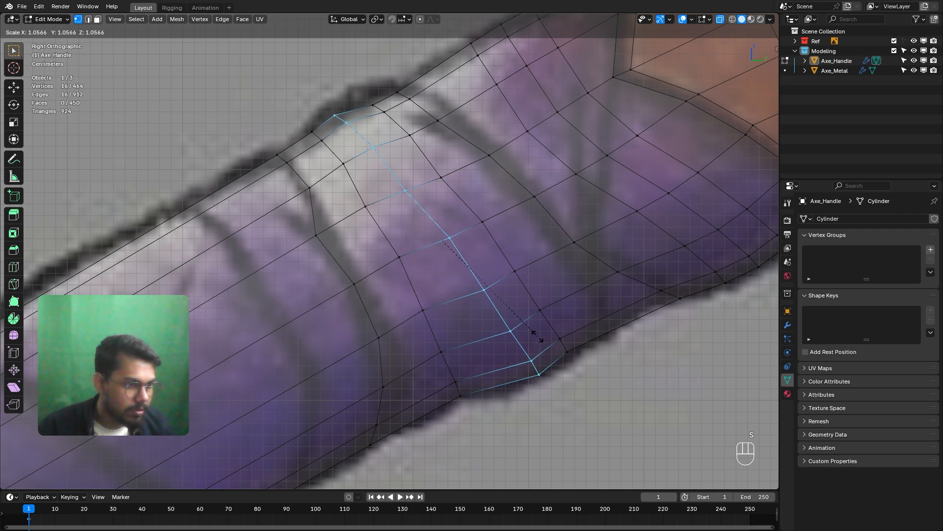
pyautogui.click(538, 337)
# Scale the beveled loop nearest the axe head to about 1.085, move it up about 0.0013 m and rotate it slightly.
pyautogui.keyDown('alt'); pyautogui.click(500, 244); pyautogui.keyUp('alt')
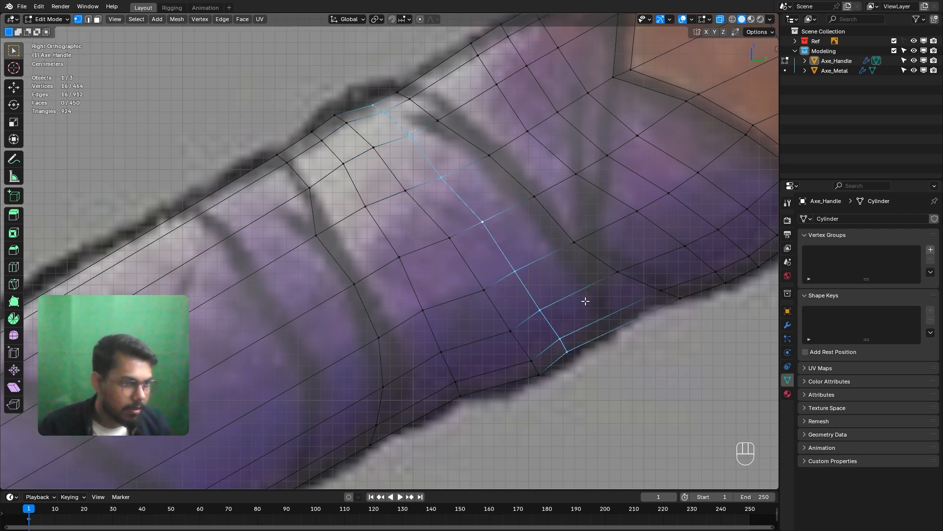
pyautogui.press('s')
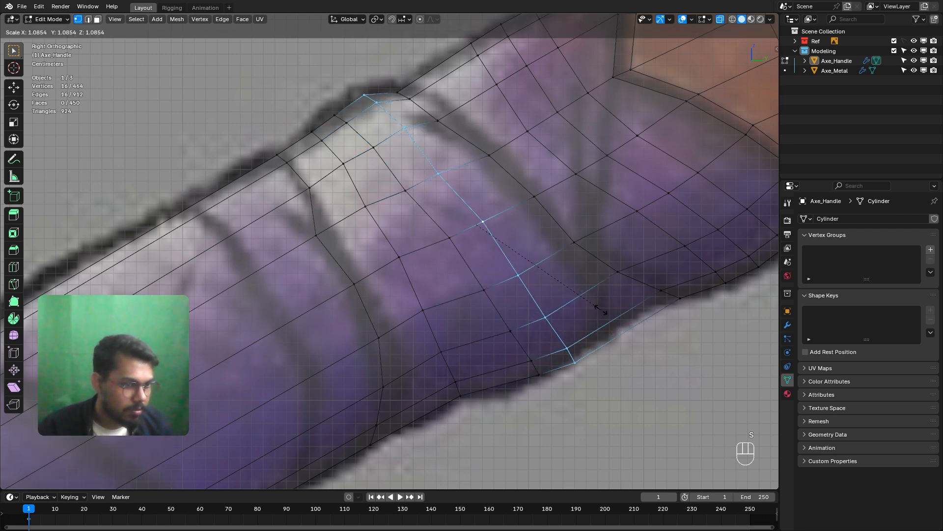
pyautogui.click(601, 309)
pyautogui.press('g')
pyautogui.click(611, 310)
pyautogui.press('r')
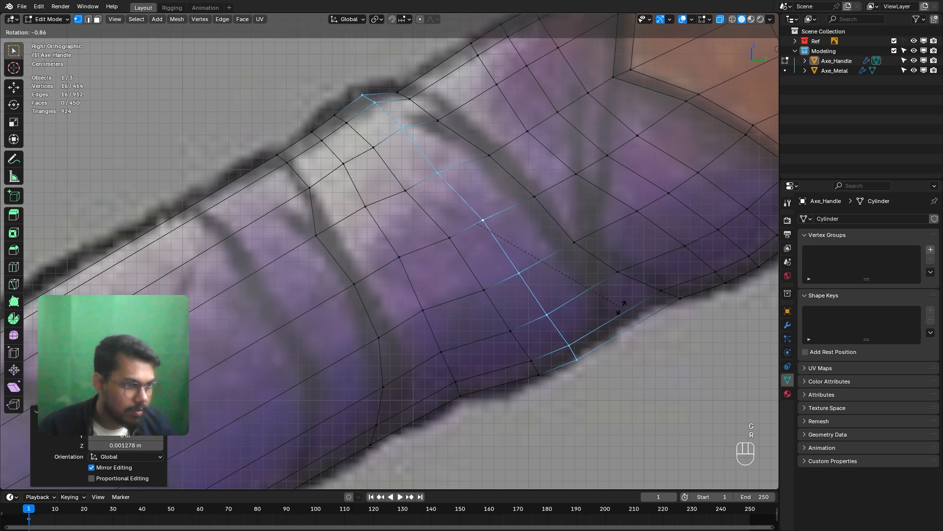
pyautogui.click(624, 305)
# Reselect the bulge's middle loop and scale it by a further 1.028 to match the reference outline.
pyautogui.keyDown('alt'); pyautogui.click(456, 256); pyautogui.keyUp('alt')
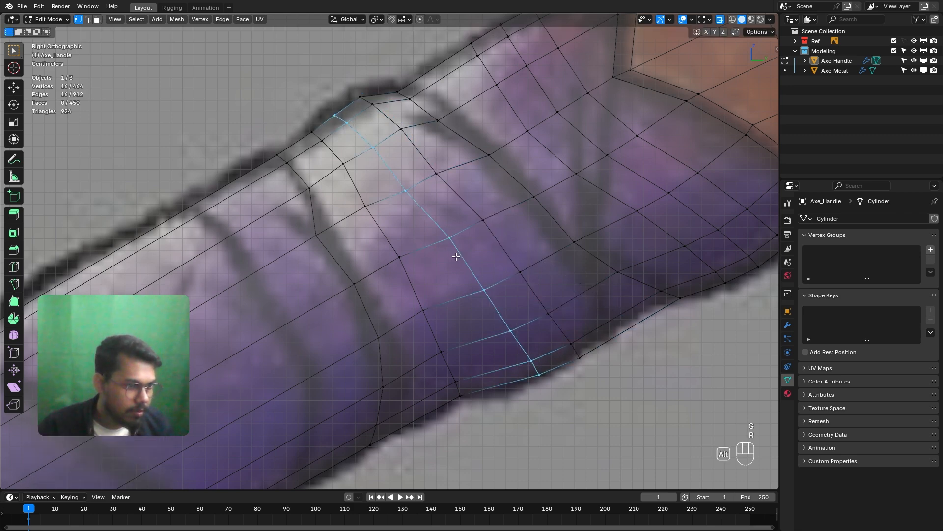
pyautogui.click(566, 308)
pyautogui.press('s')
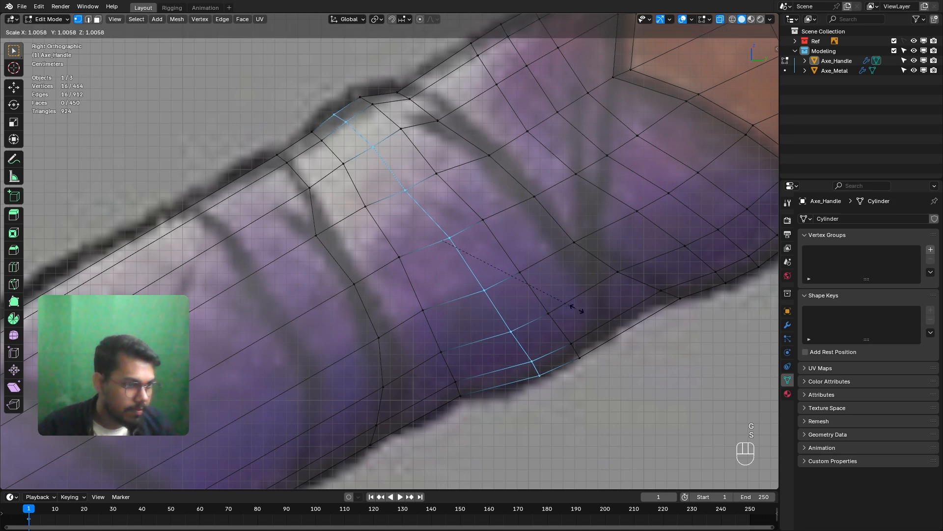
pyautogui.click(580, 309)
pyautogui.keyDown('shift'); pyautogui.moveTo(604, 311); pyautogui.dragTo(535, 284, button='middle'); pyautogui.keyUp('shift')
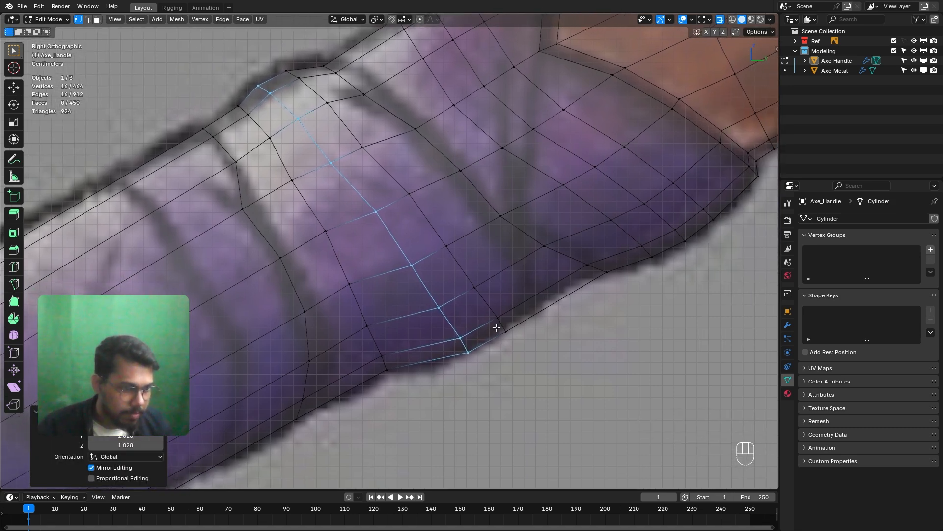
pyautogui.scroll(-3, 499, 275)
pyautogui.scroll(4, 509, 289)
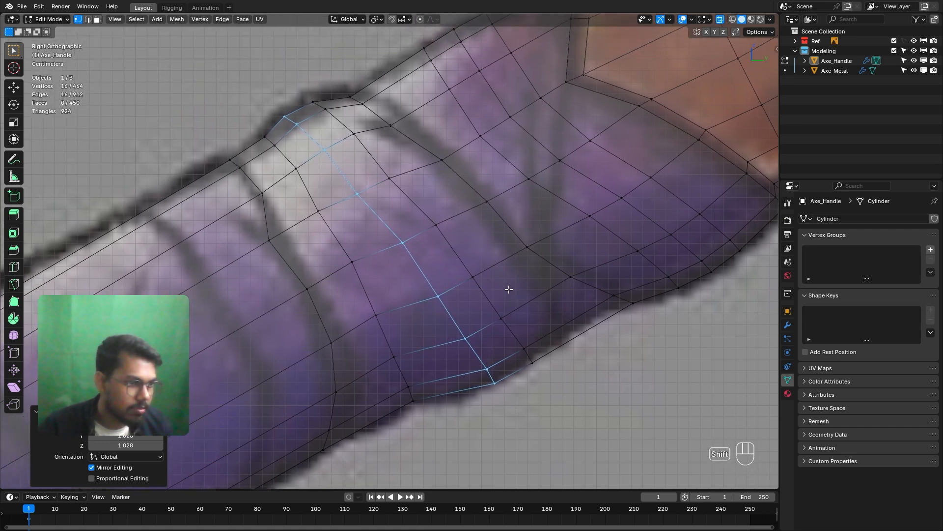
# Nudge an upper vertex pair on each of the bulge's two outer loops to even out their curves.
pyautogui.moveTo(377, 140); pyautogui.dragTo(360, 162)
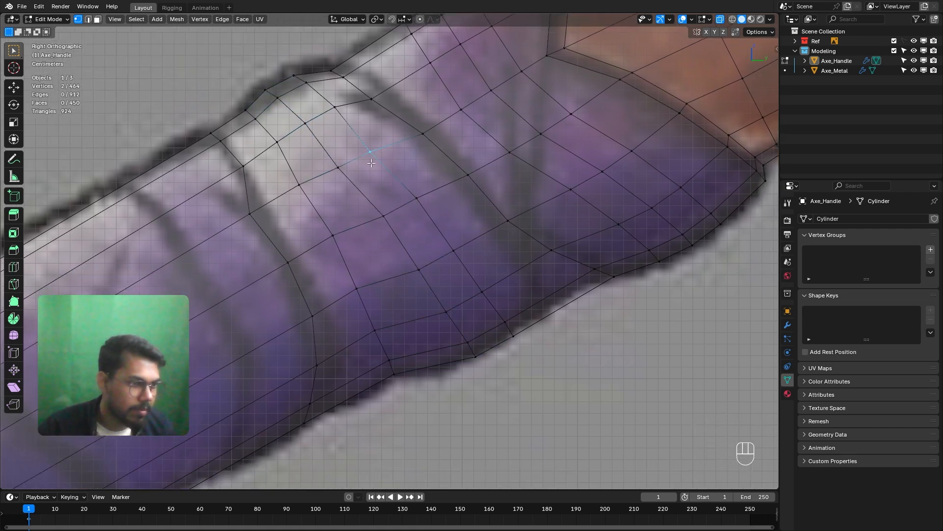
pyautogui.scroll(1, 372, 162)
pyautogui.press('g')
pyautogui.click(377, 160)
pyautogui.press('g')
pyautogui.click(278, 172)
pyautogui.press('g')
pyautogui.click(278, 173)
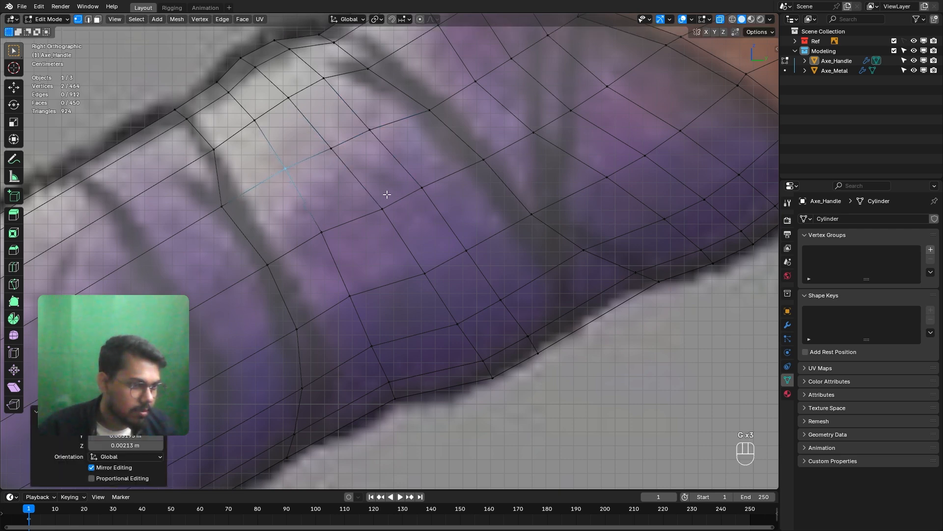
# Adjust the central vertices of the three bulge loops so the edges run smoothly across the bulge.
pyautogui.press('g')
pyautogui.click(390, 203)
pyautogui.press('g')
pyautogui.click(391, 201)
pyautogui.press('g')
pyautogui.click(359, 214)
pyautogui.press('g')
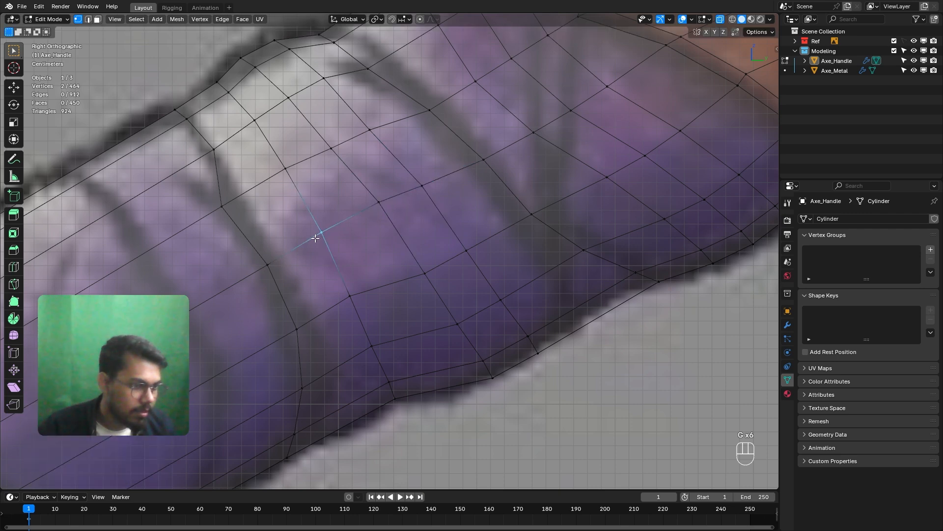
pyautogui.click(317, 235)
pyautogui.scroll(-4, 317, 236)
pyautogui.press('g')
pyautogui.click(292, 224)
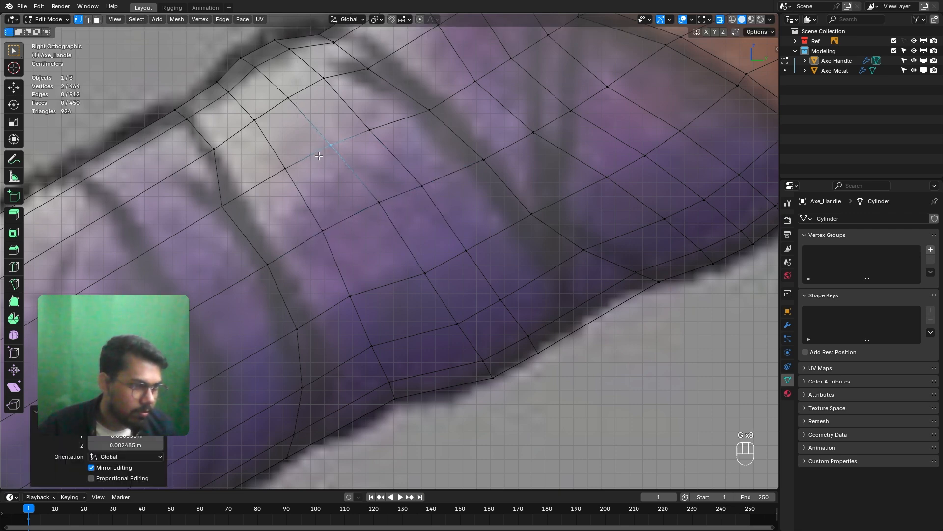
# Adjust the vertices on the lower half of the bulge loops to smooth the curves toward the grip's lower outline.
pyautogui.scroll(5, 421, 158)
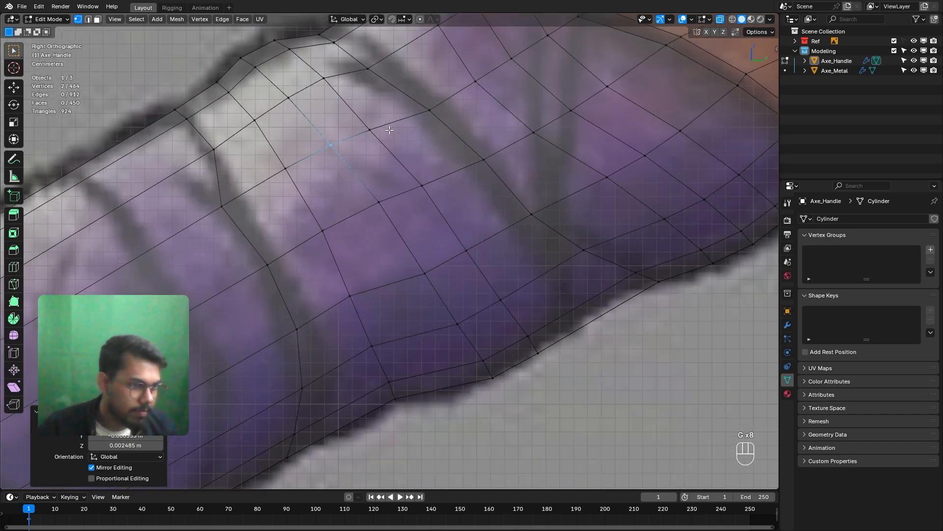
pyautogui.press('g')
pyautogui.click(413, 279)
pyautogui.click(346, 305)
pyautogui.press('g')
pyautogui.click(349, 310)
pyautogui.click(359, 365)
pyautogui.press('g')
pyautogui.click(363, 371)
pyautogui.click(455, 335)
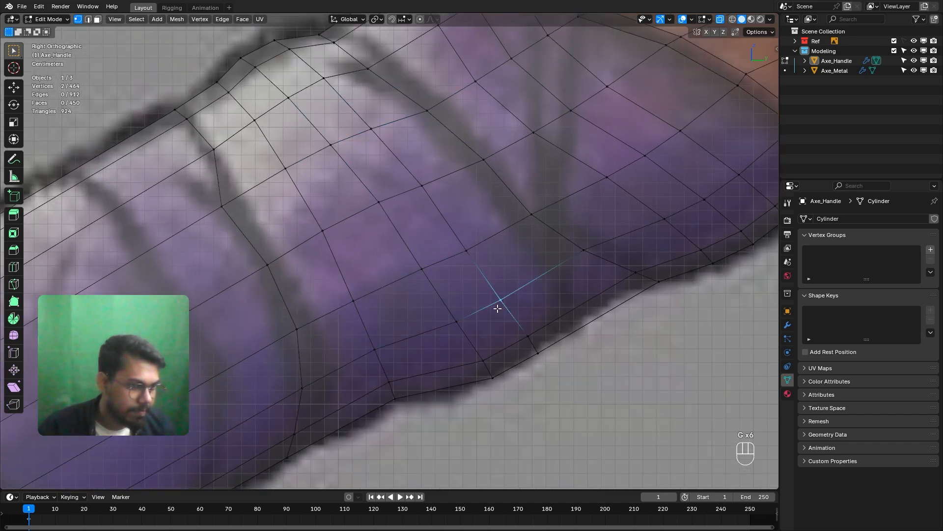
# Add an edge loop in the long plain section of the grip below the crease and scale it to the outline.
pyautogui.scroll(-4, 444, 339)
pyautogui.hotkey('ctrl', 'r')
pyautogui.click(421, 305)
pyautogui.press('s')
pyautogui.click(441, 309)
# Add an edge loop between the new loop and the grip's end bulge, and rotate it to match the dark diagonal crease.
pyautogui.keyDown('shift'); pyautogui.moveTo(188, 321); pyautogui.dragTo(326, 264, button='middle'); pyautogui.keyUp('shift')
pyautogui.hotkey('ctrl', 'r')
pyautogui.click(354, 274)
pyautogui.click(366, 276)
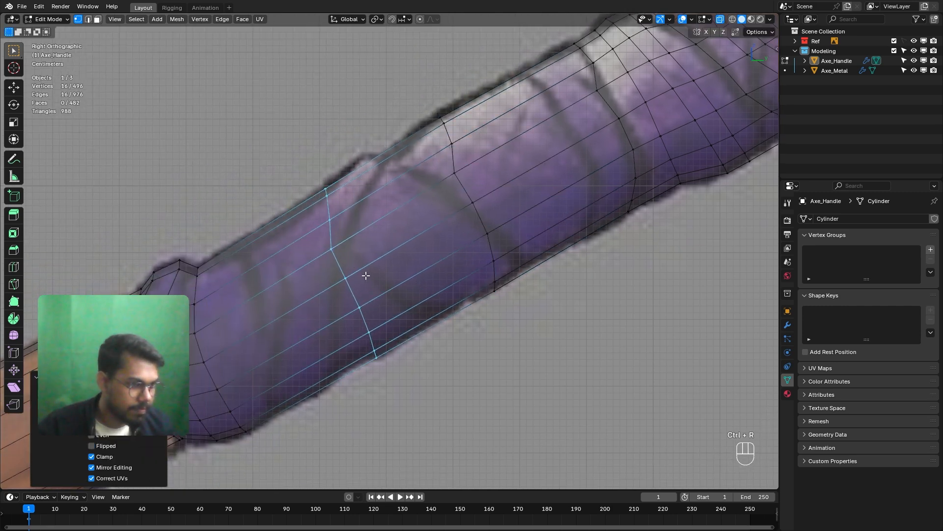
pyautogui.press('r')
pyautogui.press('r')
pyautogui.press('r')
pyautogui.press('r')
pyautogui.click(414, 371)
pyautogui.press('g')
pyautogui.press('r')
pyautogui.click(458, 387)
# Move the middle vertices of the rotated loop onto the dark diagonal crease line.
pyautogui.scroll(2, 393, 275)
pyautogui.moveTo(312, 211); pyautogui.dragTo(341, 242)
pyautogui.press('g')
pyautogui.click(331, 224)
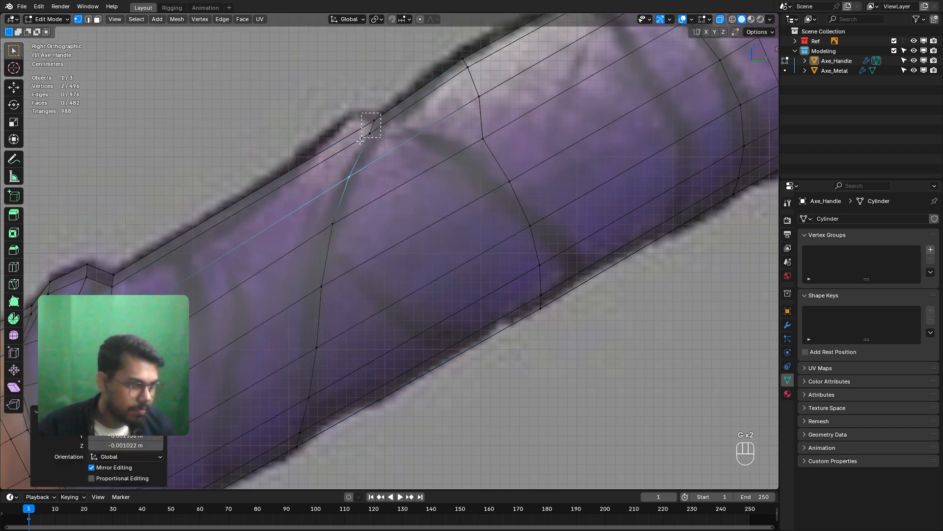
pyautogui.keyDown('shift'); pyautogui.moveTo(334, 329); pyautogui.dragTo(361, 241, button='middle'); pyautogui.keyUp('shift')
pyautogui.moveTo(361, 242); pyautogui.dragTo(320, 278)
pyautogui.press('g')
pyautogui.click(313, 283)
pyautogui.moveTo(364, 185); pyautogui.dragTo(336, 212)
pyautogui.press('g')
pyautogui.click(334, 210)
# Move the diagonal loop's upper vertices along the dark crease up to the grip's upper outline.
pyautogui.moveTo(373, 122); pyautogui.dragTo(348, 149)
pyautogui.press('g')
pyautogui.click(346, 147)
pyautogui.keyDown('shift'); pyautogui.moveTo(377, 90); pyautogui.dragTo(353, 151, button='middle'); pyautogui.keyUp('shift')
pyautogui.moveTo(352, 151); pyautogui.dragTo(344, 160)
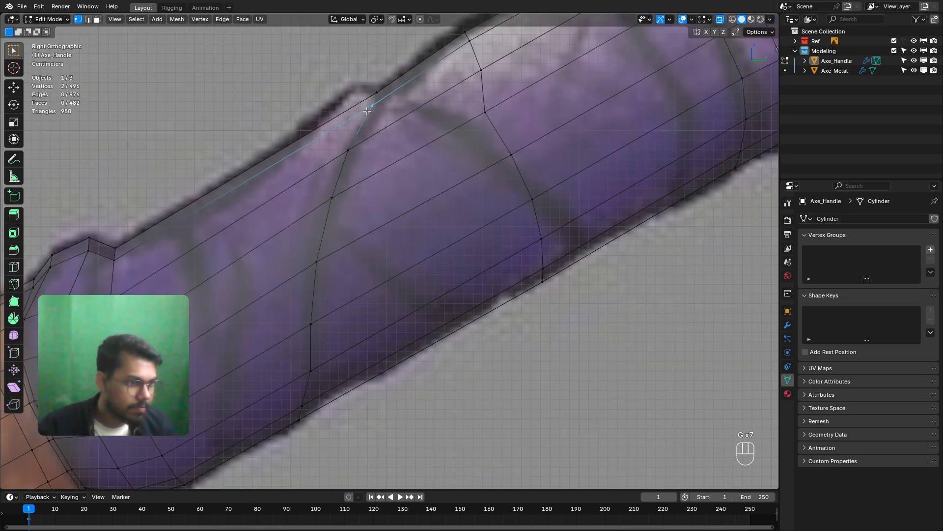
pyautogui.press('g')
pyautogui.click(368, 109)
pyautogui.press('g')
pyautogui.click(366, 103)
# Move the diagonal loop's lower vertices to follow the crease down to the grip's lower outline.
pyautogui.keyDown('shift'); pyautogui.moveTo(348, 381); pyautogui.dragTo(371, 275, button='middle'); pyautogui.keyUp('shift')
pyautogui.moveTo(352, 248); pyautogui.dragTo(318, 277)
pyautogui.press('g')
pyautogui.click(316, 275)
# Add an edge loop beside the diagonal crease toward the grip's end bulge, and a second one between it and the crease.
pyautogui.scroll(-3, 316, 275)
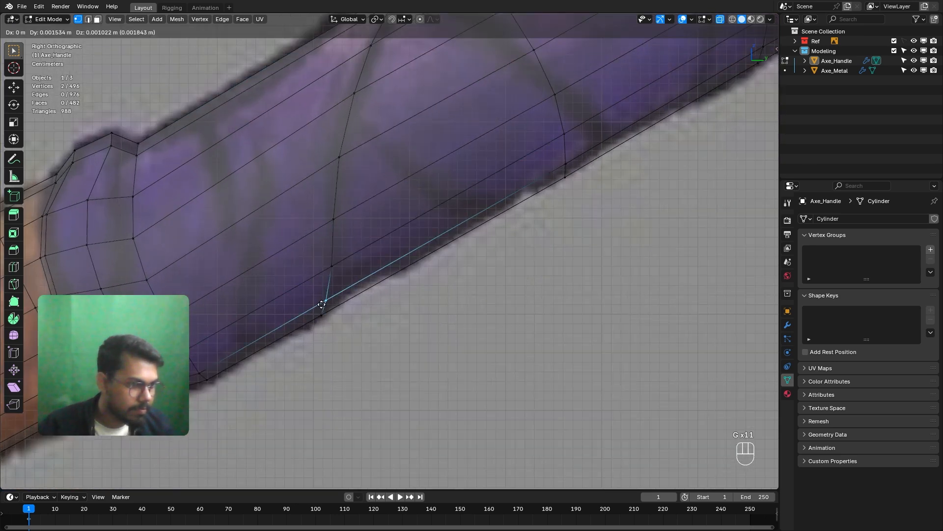
pyautogui.hotkey('ctrl', 'r')
pyautogui.click(384, 185)
pyautogui.click(386, 183)
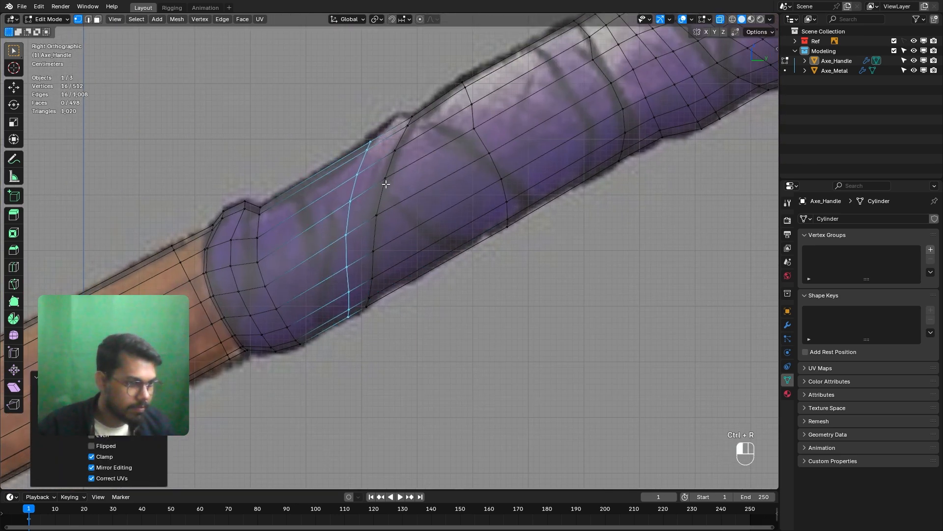
pyautogui.hotkey('ctrl', 'r')
pyautogui.click(385, 141)
pyautogui.click(386, 144)
# Scale and move the loop next to the diagonal crease to form the small bulge on the grip's upper outline.
pyautogui.press('s')
pyautogui.click(465, 255)
pyautogui.scroll(2, 443, 253)
pyautogui.press('g')
pyautogui.click(429, 242)
pyautogui.press('s')
pyautogui.click(453, 249)
pyautogui.press('g')
pyautogui.click(458, 246)
# Rescale the small bulge's loop to refine its fit against the reference outline.
pyautogui.scroll(-1, 418, 271)
pyautogui.scroll(1, 345, 257)
pyautogui.keyDown('shift'); pyautogui.moveTo(278, 272); pyautogui.dragTo(345, 293, button='middle'); pyautogui.keyUp('shift')
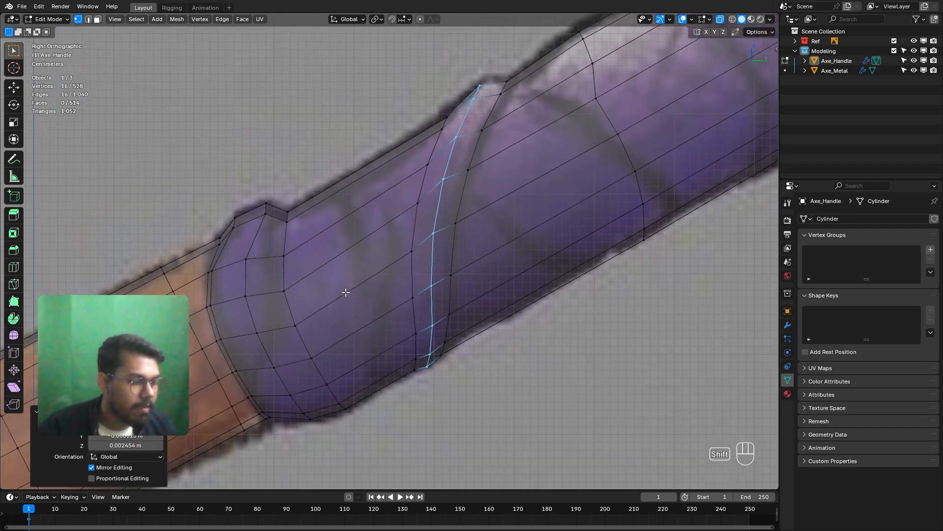
pyautogui.keyDown('shift'); pyautogui.moveTo(493, 201); pyautogui.dragTo(442, 302, button='middle'); pyautogui.keyUp('shift')
pyautogui.press('s')
pyautogui.click(445, 315)
# Slide the upper vertices of the next loop toward the axe head along the grip's edges onto the dark curved crease.
pyautogui.scroll(1, 491, 240)
pyautogui.press('g')
pyautogui.press('g')
pyautogui.click(393, 192)
pyautogui.moveTo(404, 115)
pyautogui.mouseDown()
pyautogui.moveTo(449, 151)
pyautogui.moveTo(449, 182)
pyautogui.moveTo(424, 225)
pyautogui.mouseUp()
pyautogui.press('r')
pyautogui.click(365, 123)
pyautogui.press('g')
pyautogui.press('g')
pyautogui.press('g')
pyautogui.click(366, 135)
pyautogui.press('g')
pyautogui.press('g')
pyautogui.click(413, 190)
# Slide the same loop's lower vertices along the grip's edges to follow the curved crease down to the lower outline.
pyautogui.press('g')
pyautogui.press('g')
pyautogui.press('g')
pyautogui.press('g')
pyautogui.moveTo(505, 286)
pyautogui.mouseDown()
pyautogui.moveTo(470, 314)
pyautogui.moveTo(484, 350)
pyautogui.mouseUp()
pyautogui.click(473, 314)
pyautogui.press('g')
pyautogui.press('g')
pyautogui.click(511, 332)
pyautogui.keyDown('shift'); pyautogui.moveTo(512, 331); pyautogui.dragTo(504, 291, button='middle'); pyautogui.keyUp('shift')
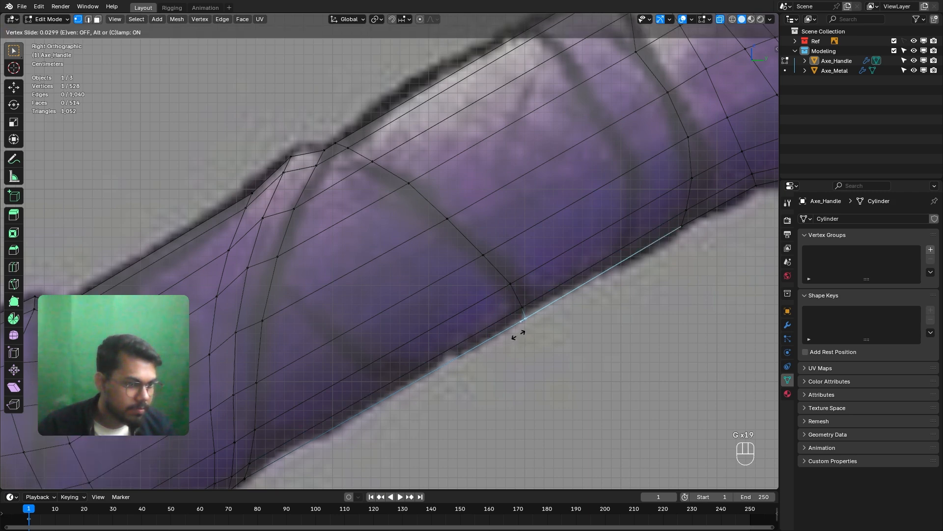
pyautogui.click(519, 334)
# Select the curved loop's top vertices and slide them to where the crease meets the diagonal crease at the upper outline.
pyautogui.moveTo(324, 131); pyautogui.dragTo(358, 158)
pyautogui.press('g')
pyautogui.press('g')
pyautogui.click(361, 173)
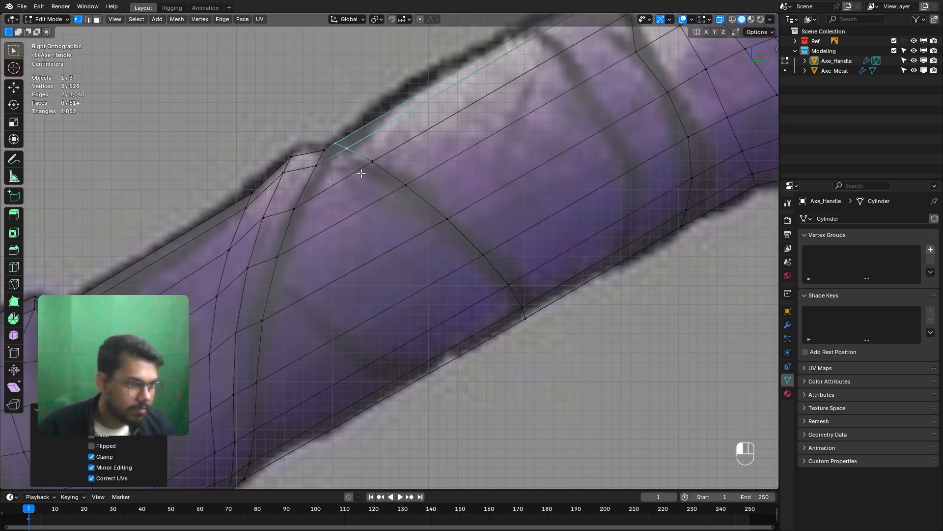
# Add an edge loop around the grip beyond the curved crease, on the side away from the axe head, and scale it to the reference outline.
pyautogui.hotkey('ctrl', 'r')
pyautogui.scroll(-3, 449, 231)
pyautogui.scroll(2, 393, 217)
pyautogui.click(375, 210)
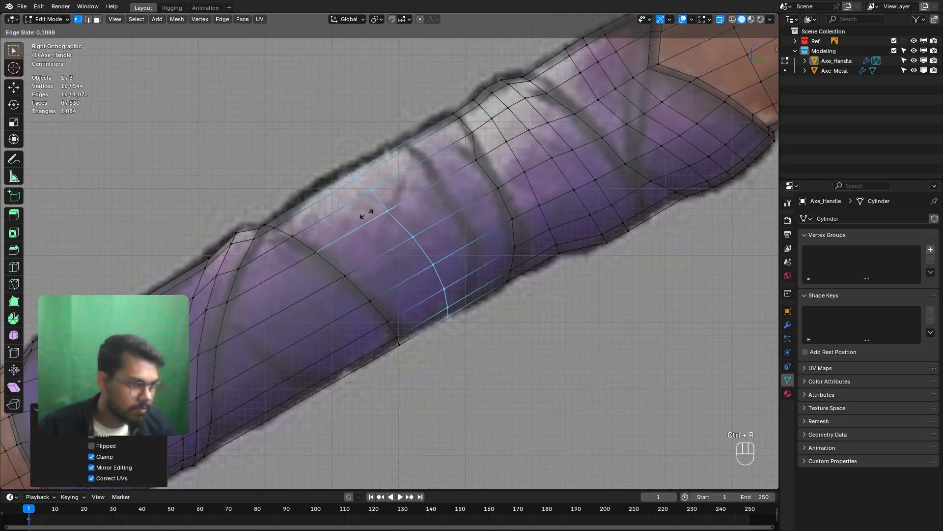
pyautogui.click(420, 263)
pyautogui.press('s')
pyautogui.click(490, 304)
# Add another edge loop on the dark crease just before the next bulge and rotate it to match the crease's angle.
pyautogui.hotkey('ctrl', 'r')
pyautogui.keyDown('shift'); pyautogui.moveTo(468, 237); pyautogui.dragTo(453, 247, button='middle'); pyautogui.keyUp('shift')
pyautogui.click(453, 248)
pyautogui.click(480, 266)
pyautogui.press('r')
pyautogui.click(492, 291)
# Add an edge loop around the grip between the rounded bulge near the axe head and the diagonal crease.
pyautogui.scroll(-1, 484, 289)
pyautogui.keyDown('shift'); pyautogui.moveTo(322, 350); pyautogui.dragTo(426, 262, button='middle'); pyautogui.keyUp('shift')
pyautogui.keyDown('shift'); pyautogui.moveTo(282, 275); pyautogui.dragTo(327, 241, button='middle'); pyautogui.keyUp('shift')
pyautogui.scroll(2, 327, 242)
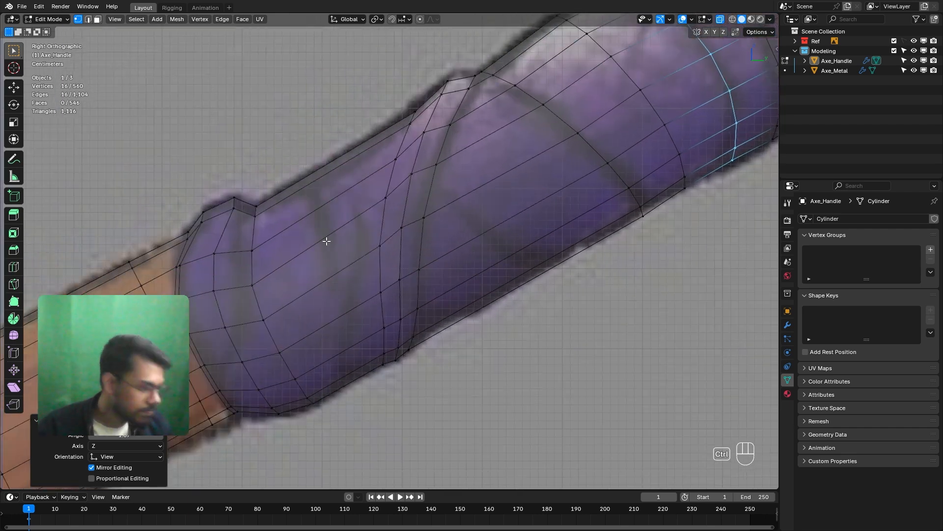
pyautogui.hotkey('ctrl', 'r')
pyautogui.click(348, 294)
pyautogui.click(332, 343)
# Slide the new loop's vertices along the grip's edges to follow the crease, and move the whole loop onto the reference outline.
pyautogui.click(315, 286)
pyautogui.press('g')
pyautogui.press('g')
pyautogui.click(323, 208)
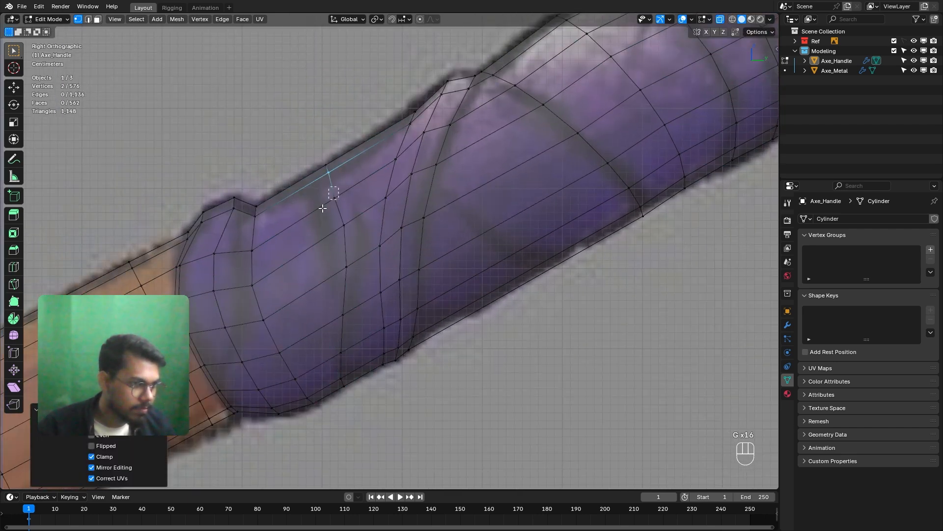
pyautogui.keyDown('alt'); pyautogui.click(343, 251); pyautogui.keyUp('alt')
pyautogui.scroll(-2, 342, 251)
pyautogui.press('g')
pyautogui.click(385, 344)
pyautogui.scroll(-1, 442, 295)
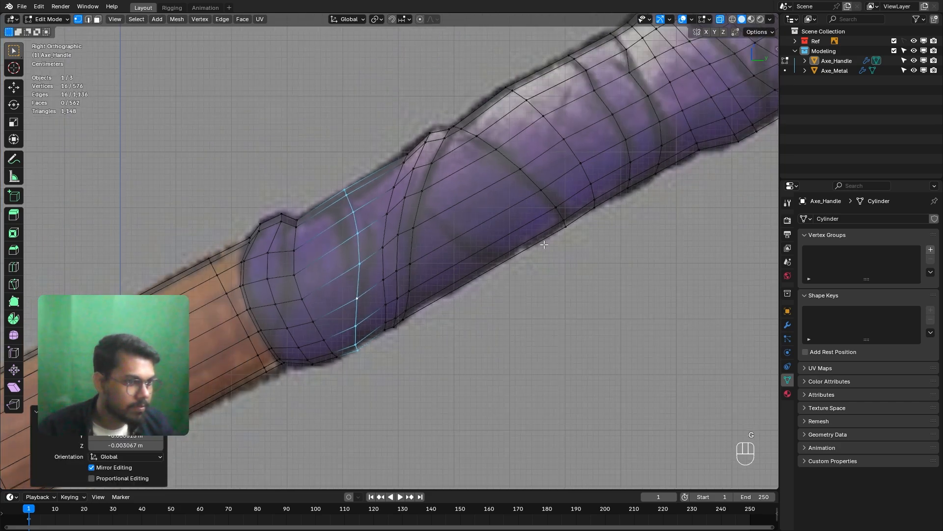
# Inspect the handle mesh in perspective and along the whole grip in the right view against the reference.
pyautogui.moveTo(552, 250); pyautogui.dragTo(594, 137, button='middle')
pyautogui.hotkey('alt', 'z')
pyautogui.click(683, 19)
pyautogui.moveTo(650, 59); pyautogui.dragTo(446, 216, button='middle')
pyautogui.press('KP_3')
pyautogui.click(681, 19)
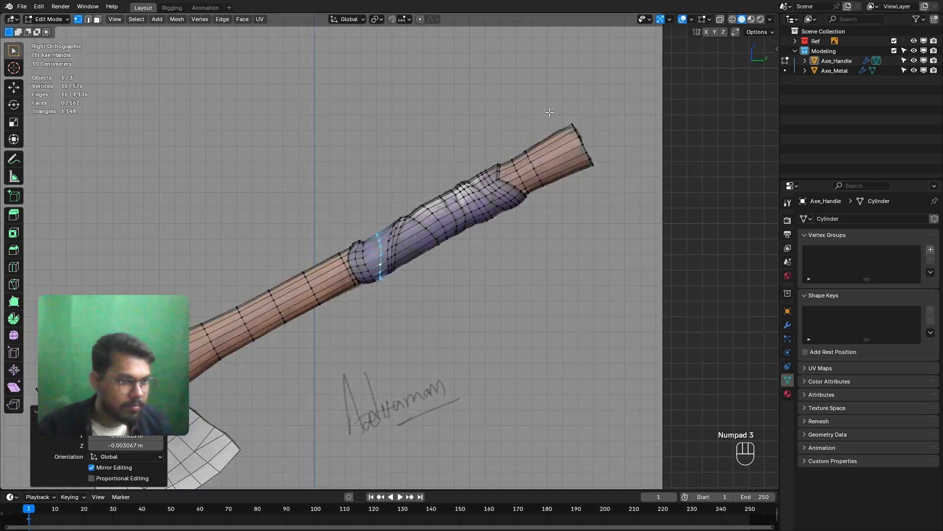
pyautogui.scroll(6, 399, 242)
pyautogui.moveTo(399, 241)
pyautogui.keyDown('shift'); pyautogui.mouseDown(button='middle')
pyautogui.moveTo(332, 279)
pyautogui.moveTo(402, 238)
pyautogui.mouseUp(button='middle'); pyautogui.keyUp('shift')
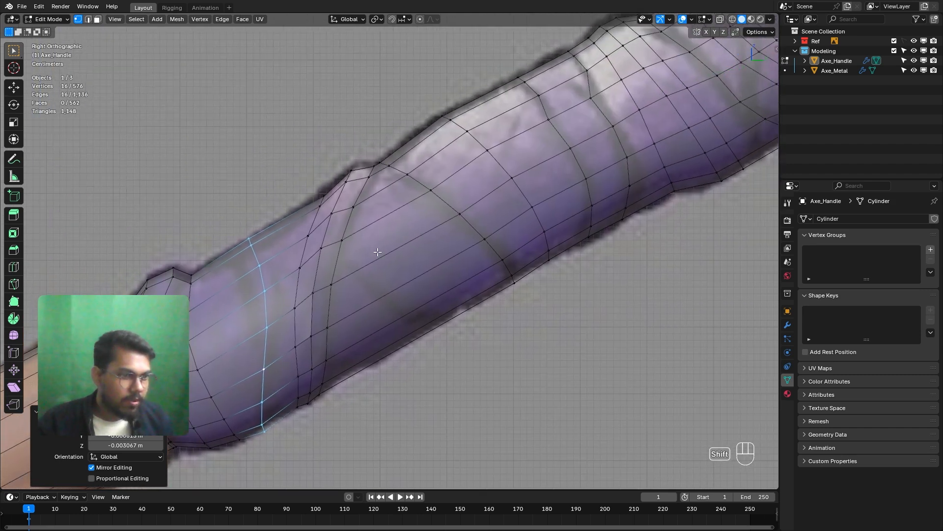
pyautogui.keyDown('shift'); pyautogui.moveTo(435, 313); pyautogui.dragTo(443, 257, button='middle'); pyautogui.keyUp('shift')
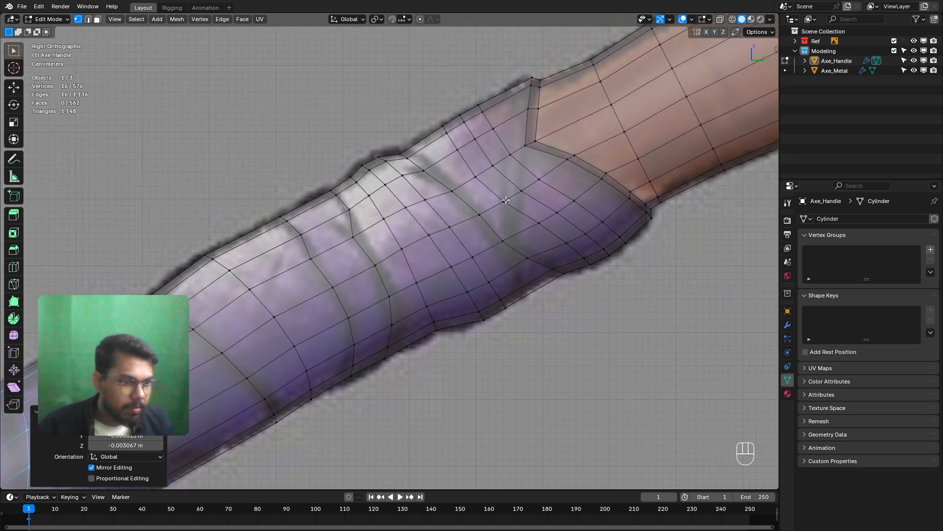
pyautogui.scroll(3, 502, 218)
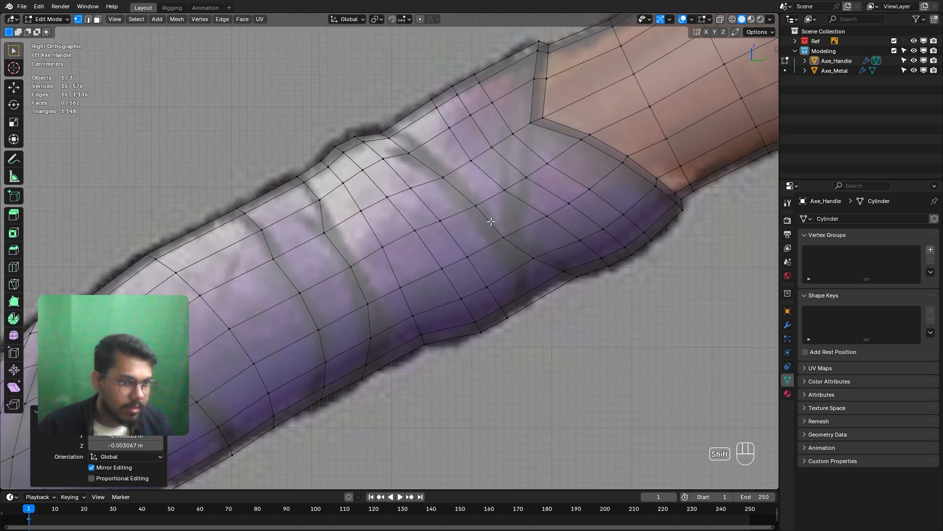
pyautogui.scroll(4, 495, 233)
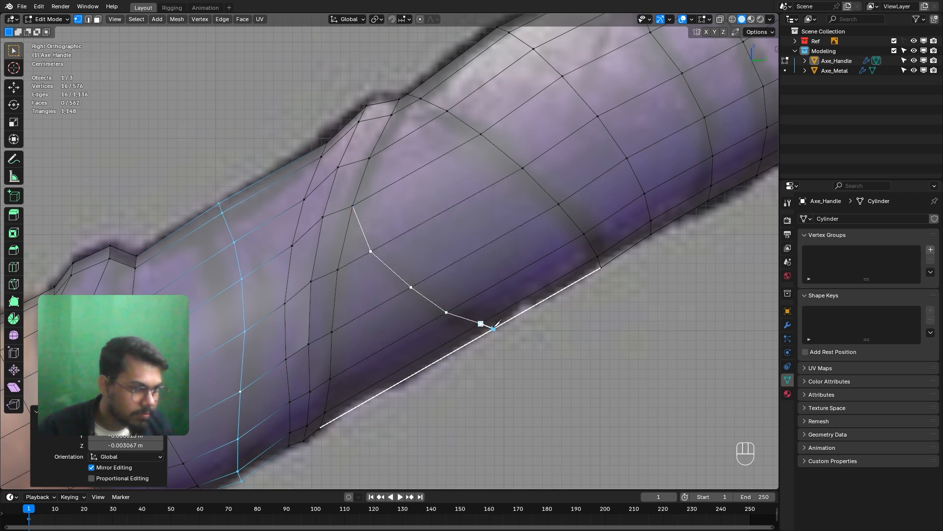
# Knife-cut from the diagonal crease along the faint crease to the lower outline, continuing around the underside and up the far side.
pyautogui.moveTo(498, 322); pyautogui.dragTo(330, 293, button='middle')
pyautogui.moveTo(423, 255); pyautogui.dragTo(374, 283, button='middle')
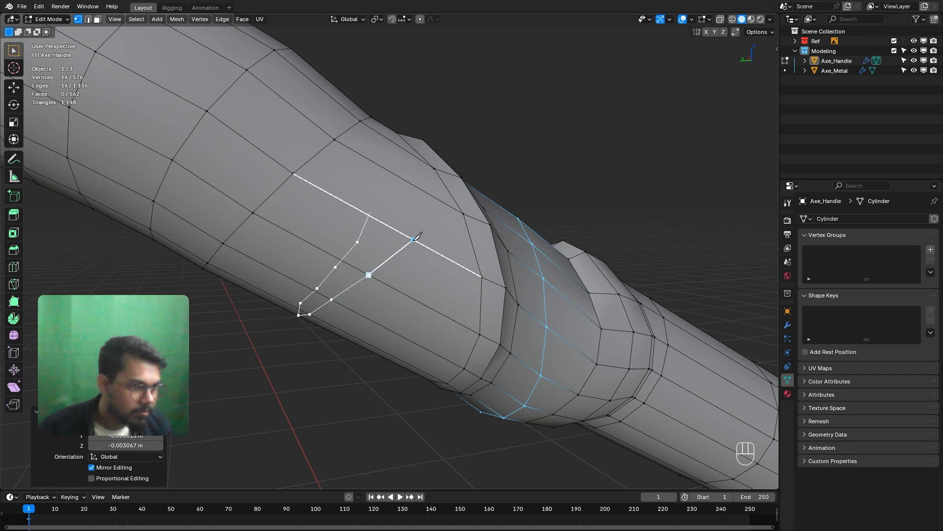
pyautogui.press('Return')
pyautogui.press('KP_3')
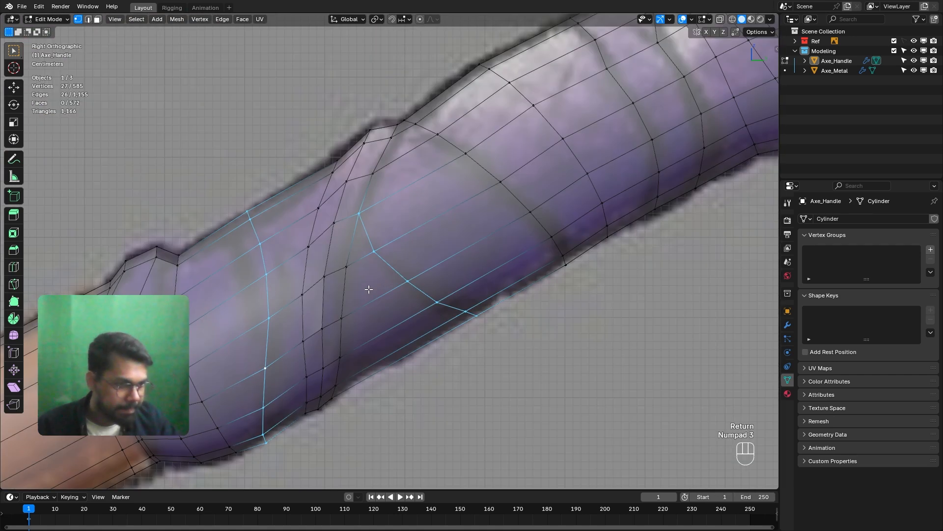
# Turn on X-ray and slide the knife cut's far-side vertices along their edges into a smoother line toward the lower outline.
pyautogui.hotkey('alt', 'z')
pyautogui.scroll(1, 414, 270)
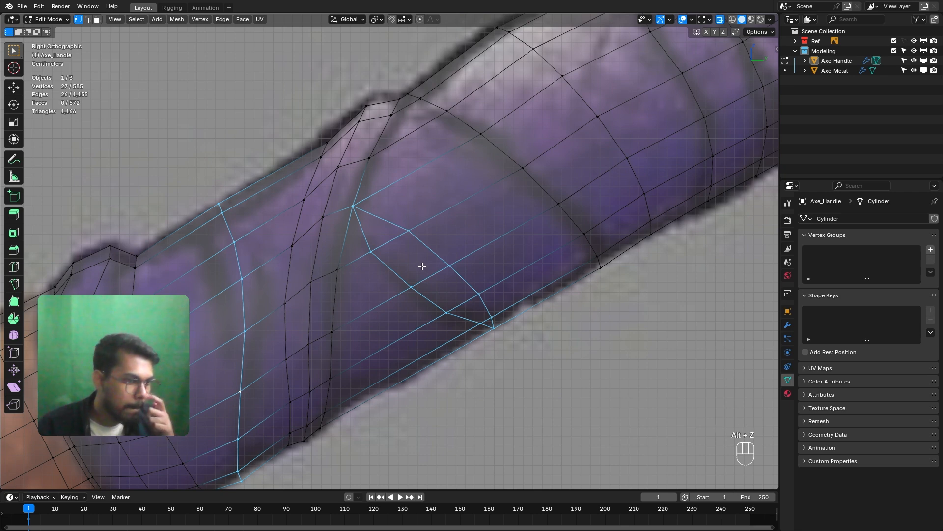
pyautogui.moveTo(384, 249); pyautogui.dragTo(386, 247)
pyautogui.press('g')
pyautogui.press('g')
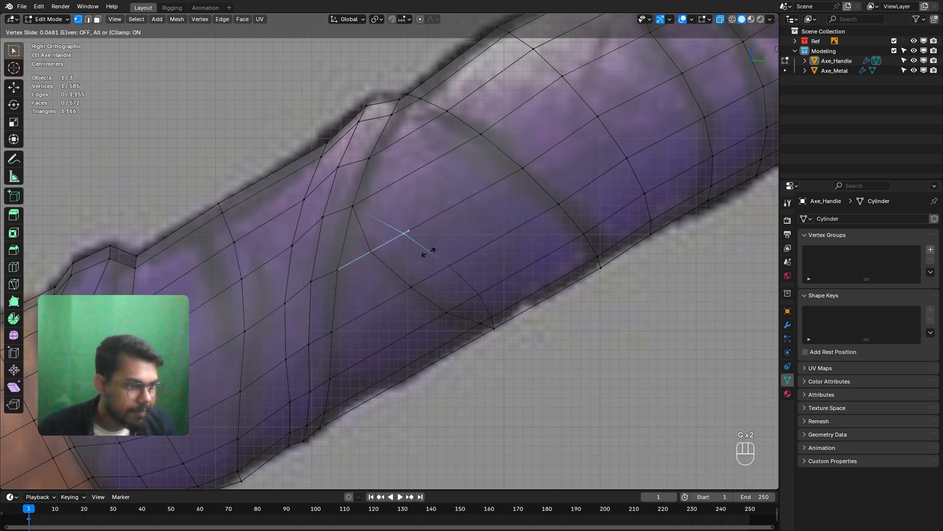
pyautogui.press('g')
pyautogui.press('g')
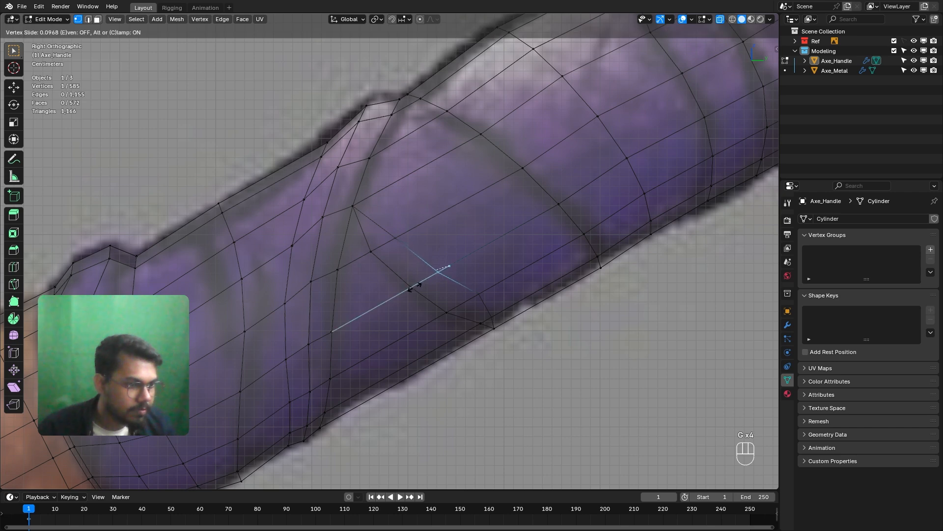
pyautogui.click(485, 283)
pyautogui.press('g')
pyautogui.press('g')
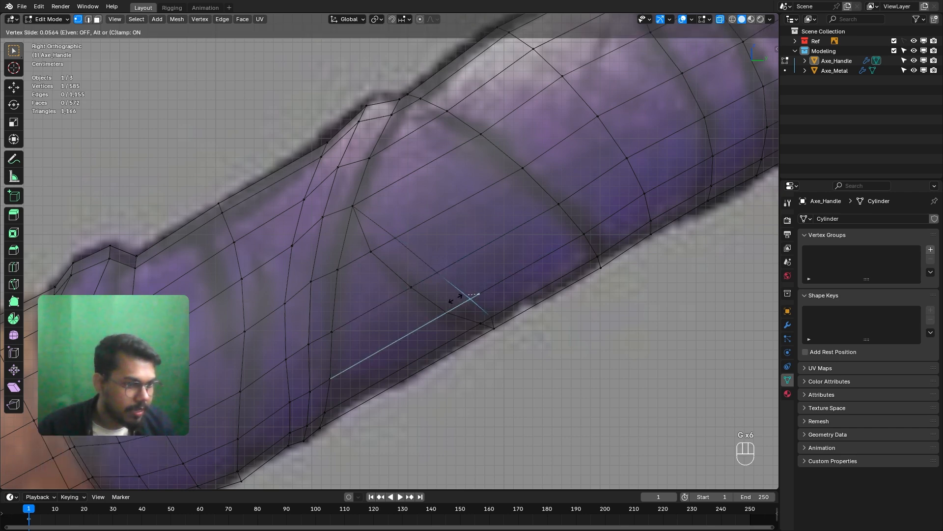
pyautogui.click(470, 305)
# Slide the knife cut's lowest vertices and its upper near-side vertex along the grip's edges to smooth the curve over the faint crease.
pyautogui.scroll(2, 396, 281)
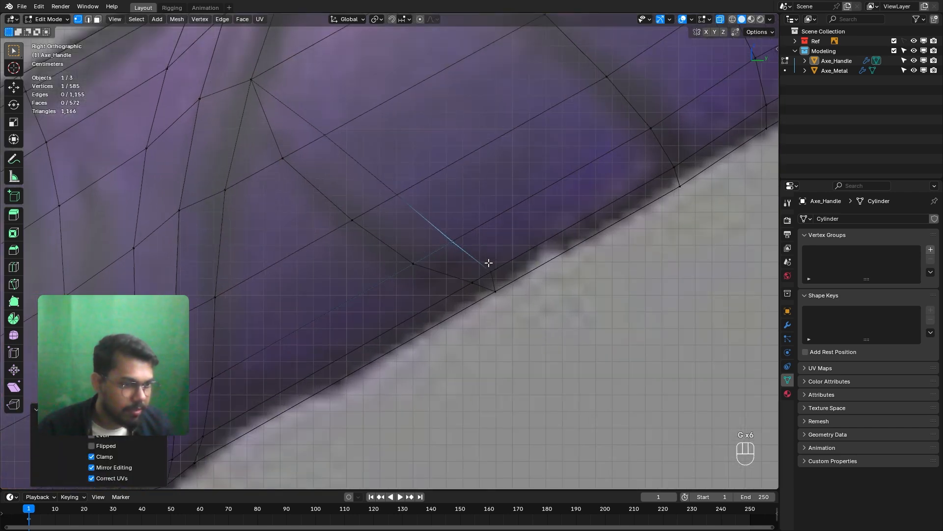
pyautogui.press('g')
pyautogui.press('g')
pyautogui.click(475, 278)
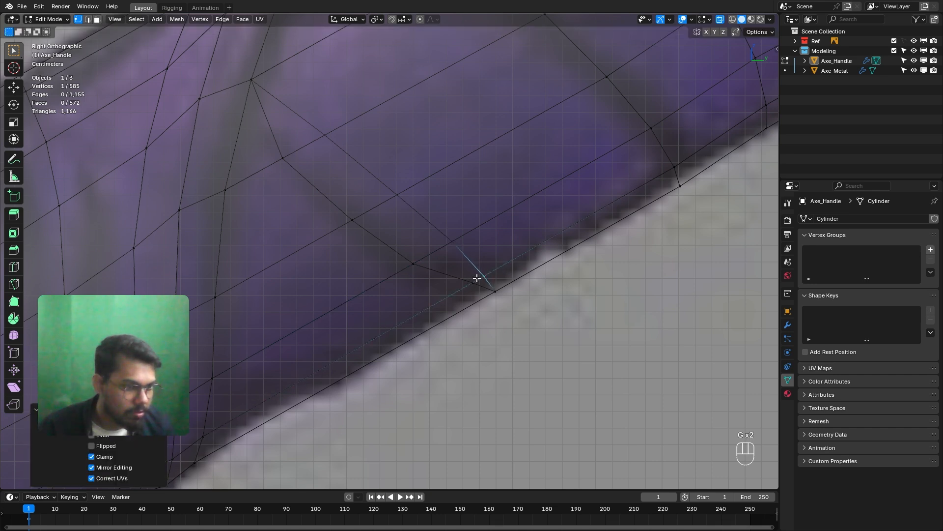
pyautogui.press('g')
pyautogui.press('g')
pyautogui.click(455, 293)
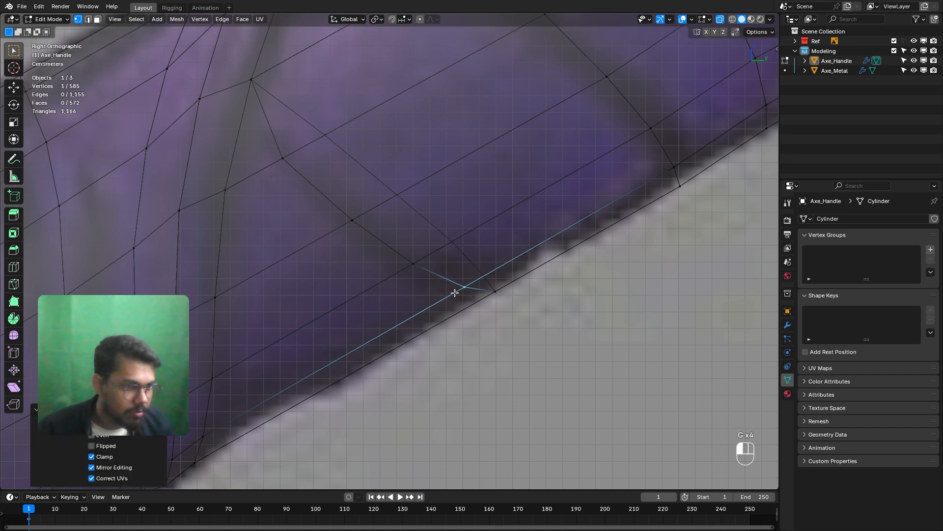
pyautogui.click(283, 159)
pyautogui.press('g')
pyautogui.press('g')
pyautogui.click(284, 164)
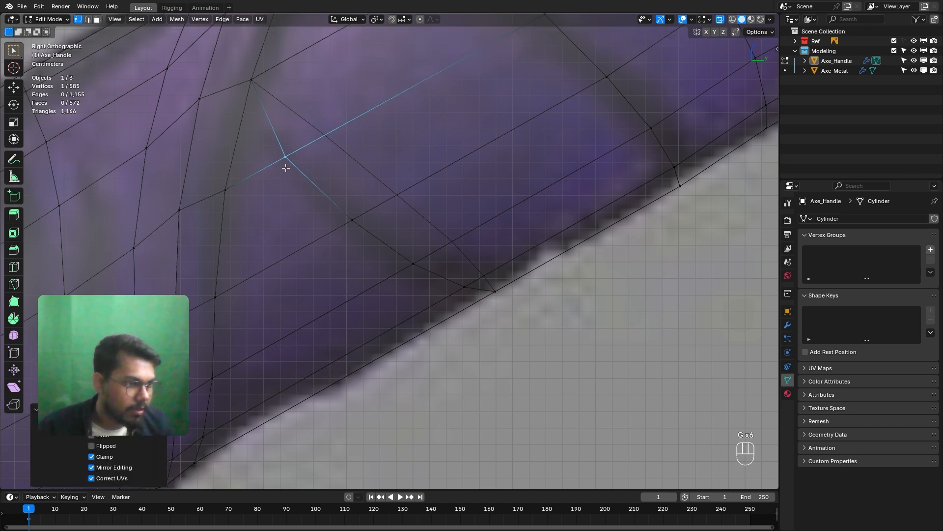
# Select the whole knife-cut loop, scale it by 1.060 and move it toward the lower outline.
pyautogui.scroll(-3, 360, 171)
pyautogui.scroll(-3, 385, 196)
pyautogui.scroll(5, 425, 227)
pyautogui.keyDown('shift'); pyautogui.moveTo(438, 225); pyautogui.dragTo(467, 245, button='middle'); pyautogui.keyUp('shift')
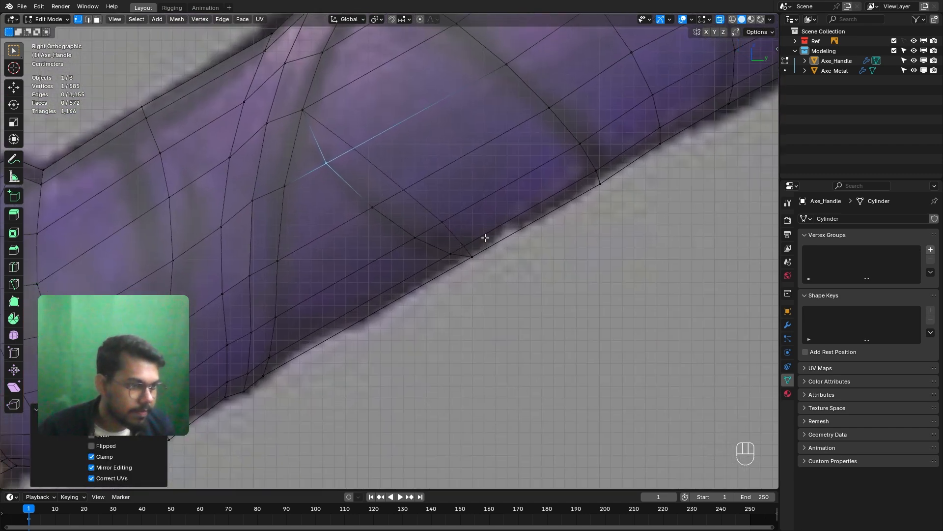
pyautogui.keyDown('alt'); pyautogui.click(476, 256); pyautogui.keyUp('alt')
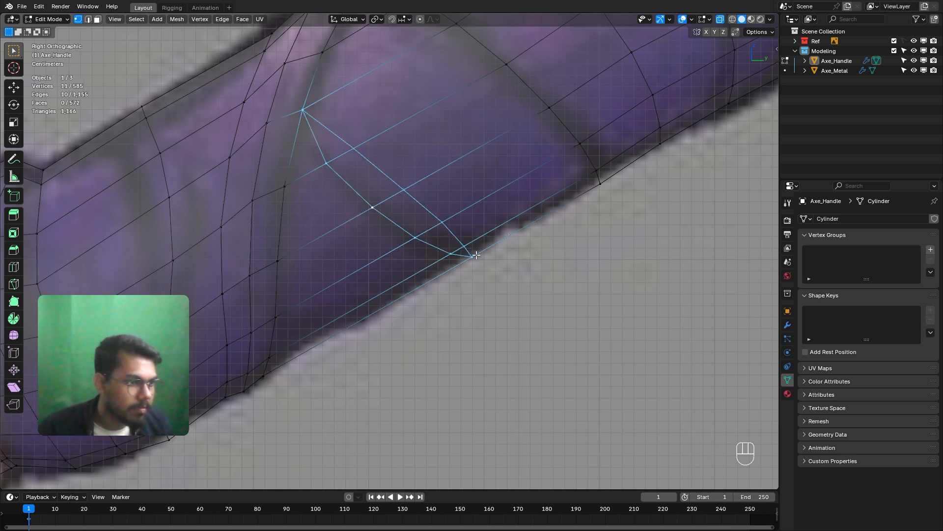
pyautogui.press('s')
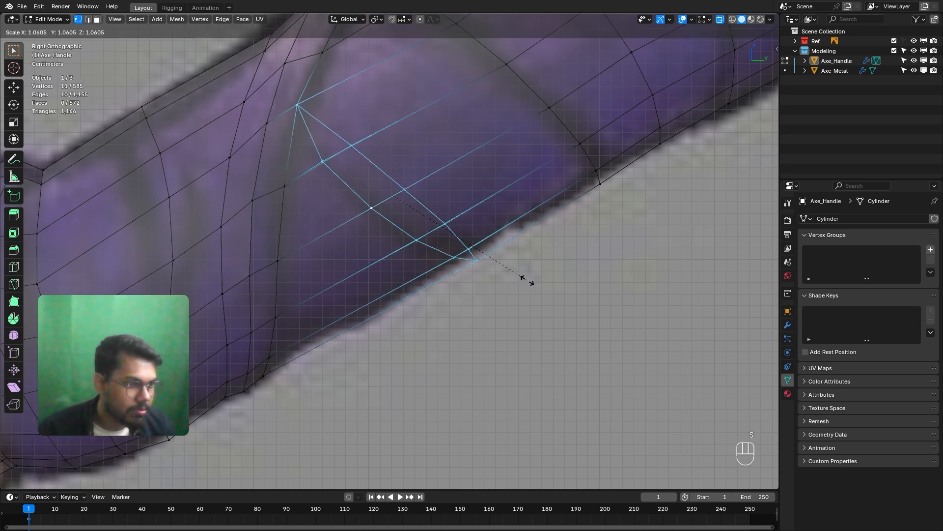
pyautogui.click(521, 280)
pyautogui.press('g')
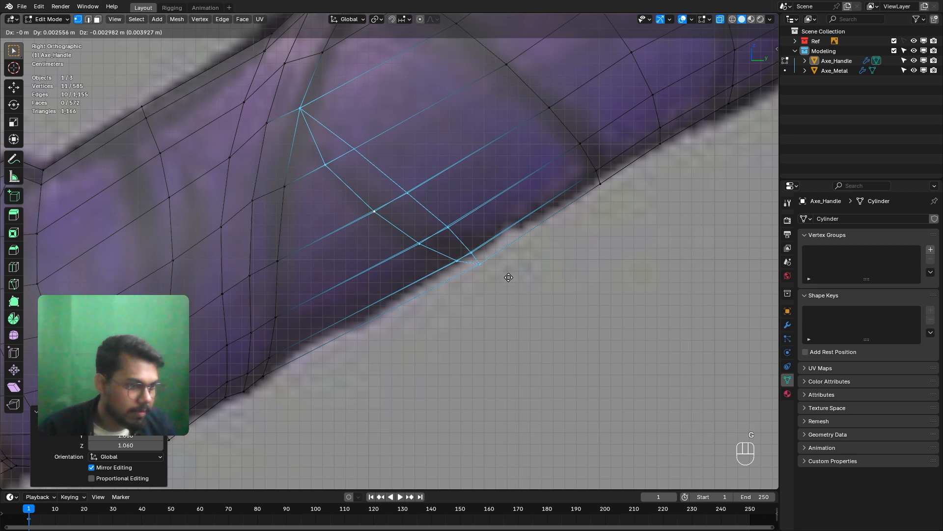
pyautogui.click(506, 274)
# Scale the knife-cut loop down by 0.952 and reposition it to fit the reference outline.
pyautogui.press('s')
pyautogui.click(523, 277)
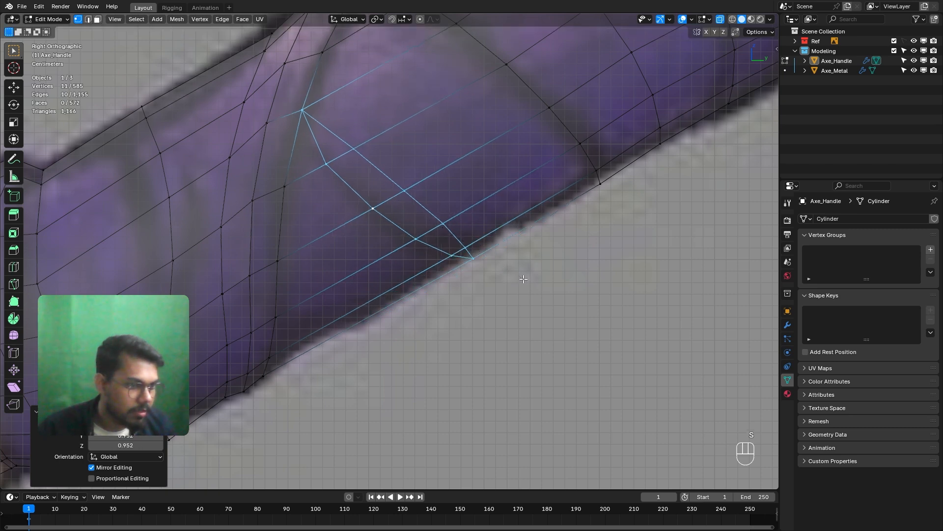
pyautogui.press('g')
pyautogui.click(520, 276)
pyautogui.scroll(-3, 442, 221)
pyautogui.scroll(3, 391, 186)
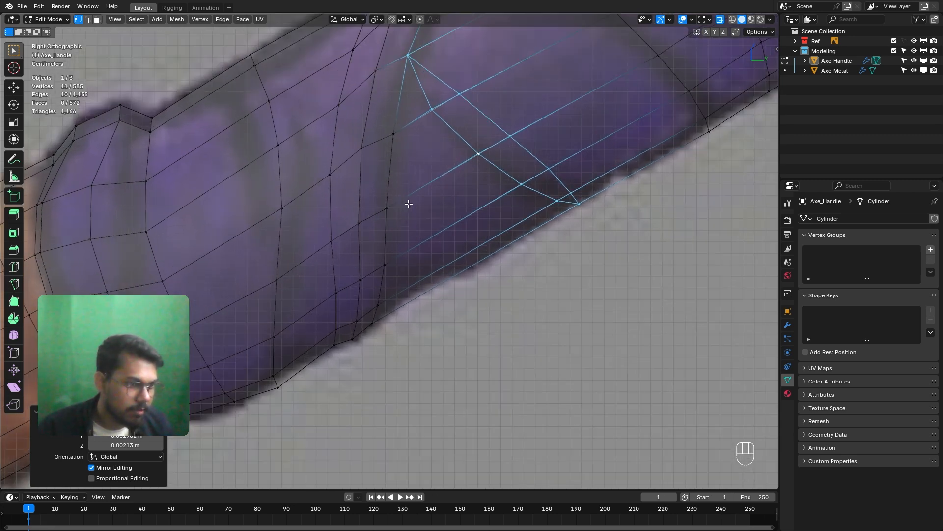
# Try adding a partial edge loop between the diagonal crease and the knife cut, enlarging it by 1.085 and moving it to the lower outline.
pyautogui.hotkey('ctrl', 'r')
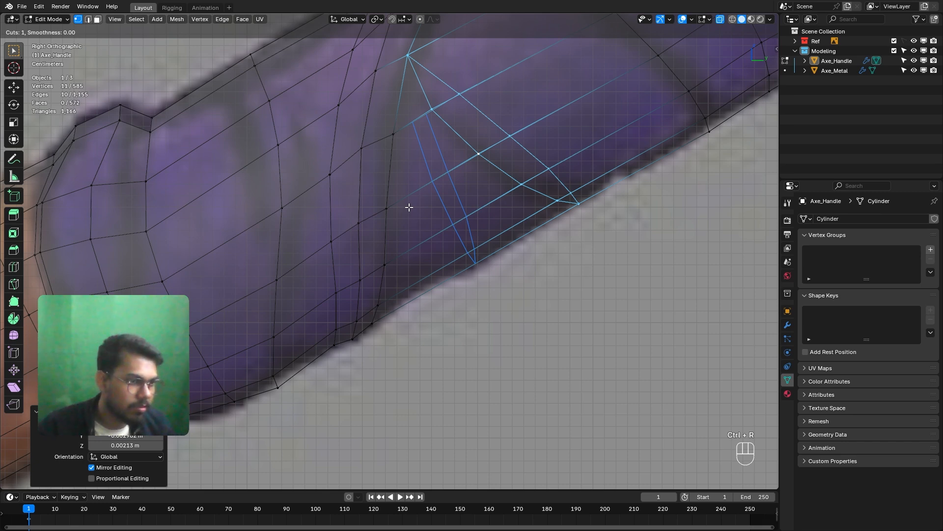
pyautogui.click(400, 211)
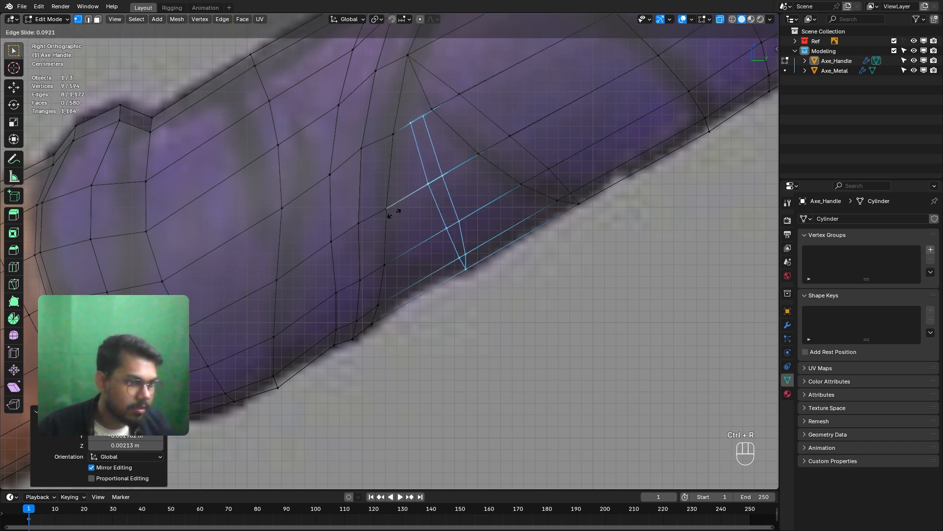
pyautogui.click(394, 213)
pyautogui.press('s')
pyautogui.click(487, 260)
pyautogui.press('g')
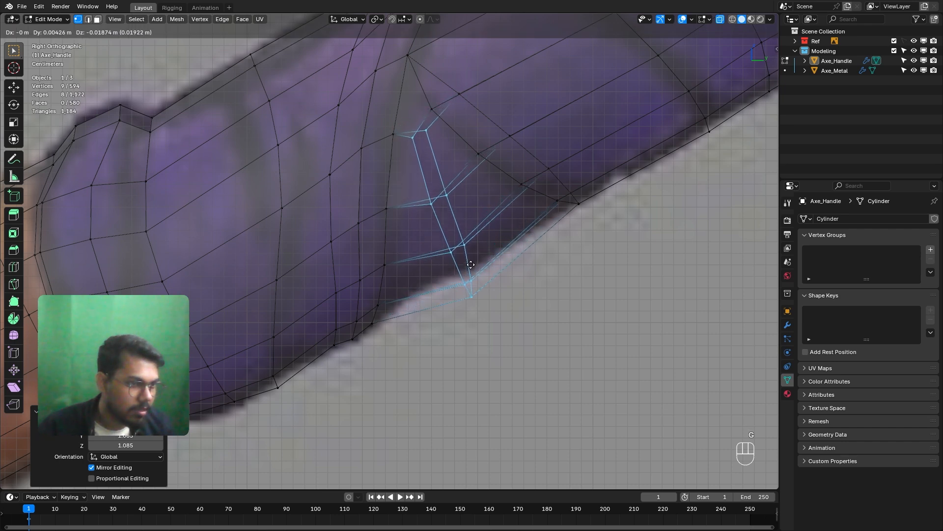
pyautogui.click(469, 252)
pyautogui.hotkey('ctrl', 'z')
pyautogui.hotkey('ctrl', 'z')
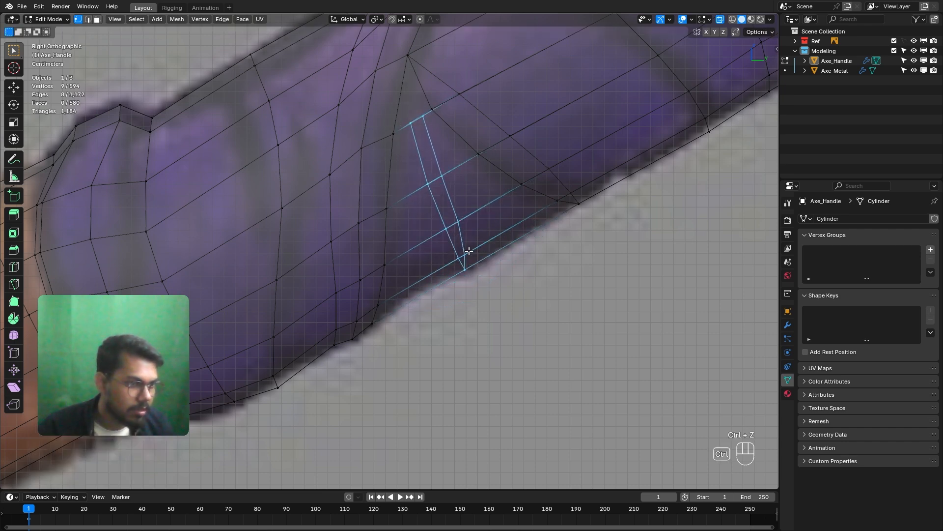
# Knife-cut from the diagonal crease down to the lower outline between the two creases, and around the underside up the far side.
pyautogui.keyDown('shift'); pyautogui.moveTo(431, 166); pyautogui.dragTo(446, 154, button='middle'); pyautogui.keyUp('shift')
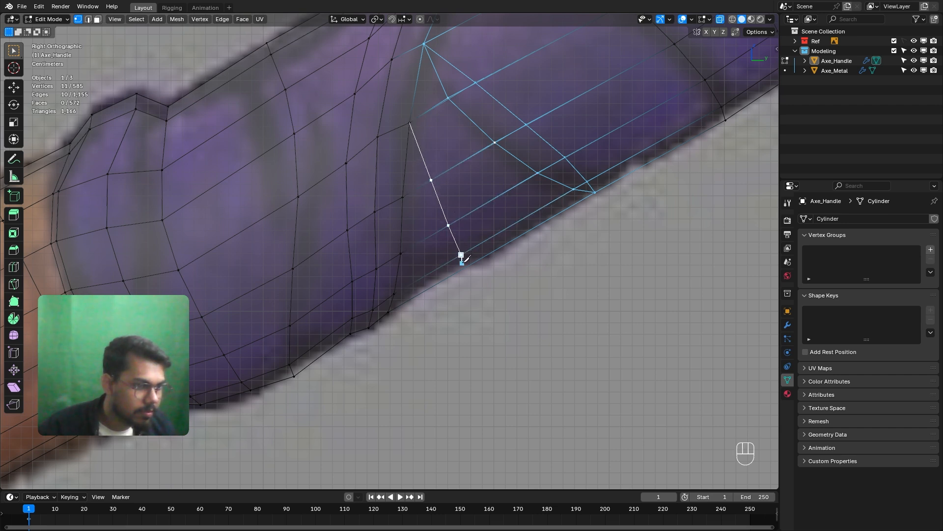
pyautogui.moveTo(470, 263); pyautogui.dragTo(402, 199, button='middle')
pyautogui.click(411, 169)
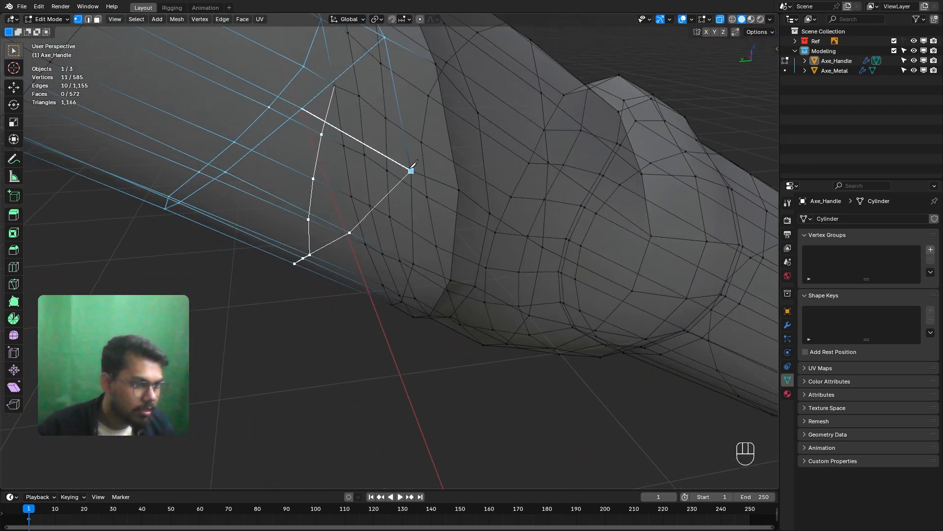
pyautogui.press('Return')
pyautogui.press('KP_1')
pyautogui.press('KP_3')
# Slide the second cut's upper and middle vertices along the grip's edges to align the near and far sides.
pyautogui.scroll(4, 438, 170)
pyautogui.click(453, 176)
pyautogui.press('g')
pyautogui.press('g')
pyautogui.press('g')
pyautogui.press('g')
pyautogui.click(530, 208)
pyautogui.press('g')
pyautogui.press('g')
pyautogui.press('g')
pyautogui.press('g')
pyautogui.press('g')
pyautogui.press('g')
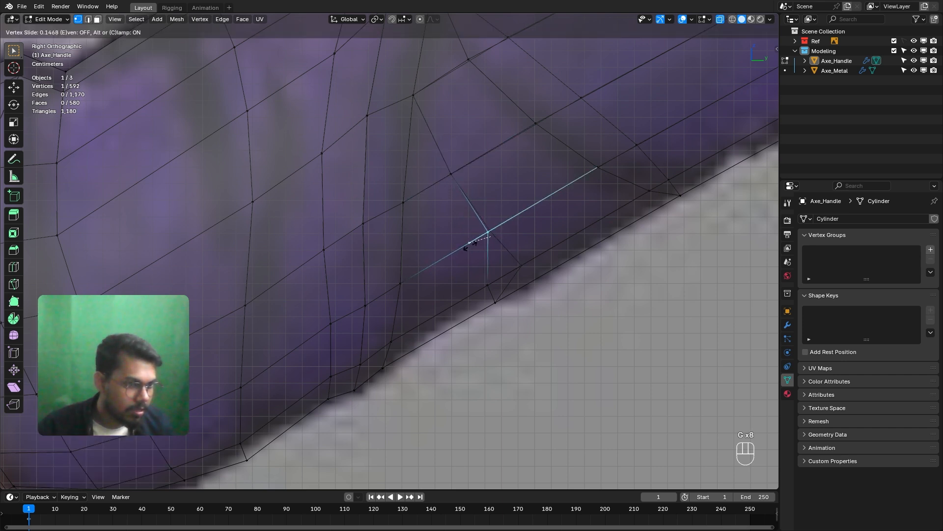
# Slide the second cut's lower vertices along the grip's edges into line with the rest of the cut at the lower outline.
pyautogui.press('g')
pyautogui.press('g')
pyautogui.press('g')
pyautogui.press('g')
pyautogui.press('g')
pyautogui.press('g')
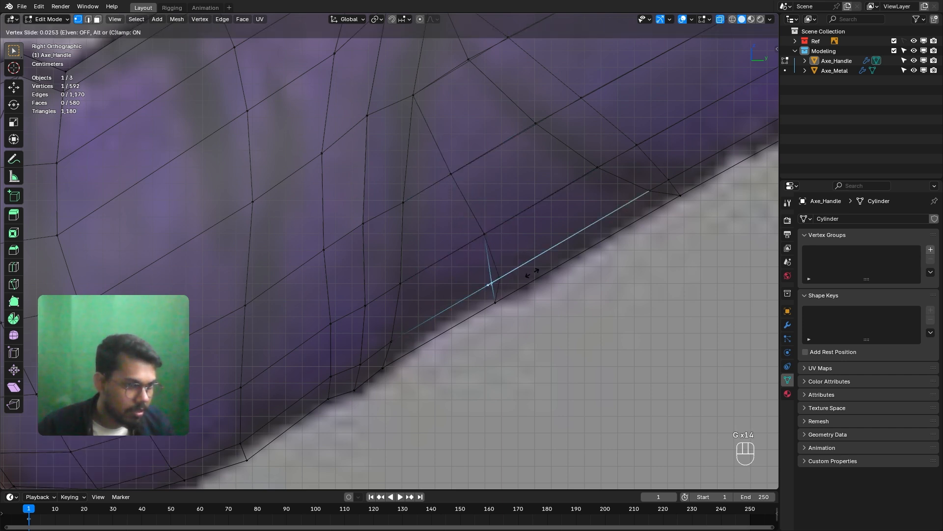
pyautogui.click(502, 317)
# Select the second cut's overlapping upper vertices and slide them together along the grip's edges.
pyautogui.moveTo(442, 163); pyautogui.dragTo(459, 185)
pyautogui.press('g')
pyautogui.press('g')
pyautogui.click(452, 177)
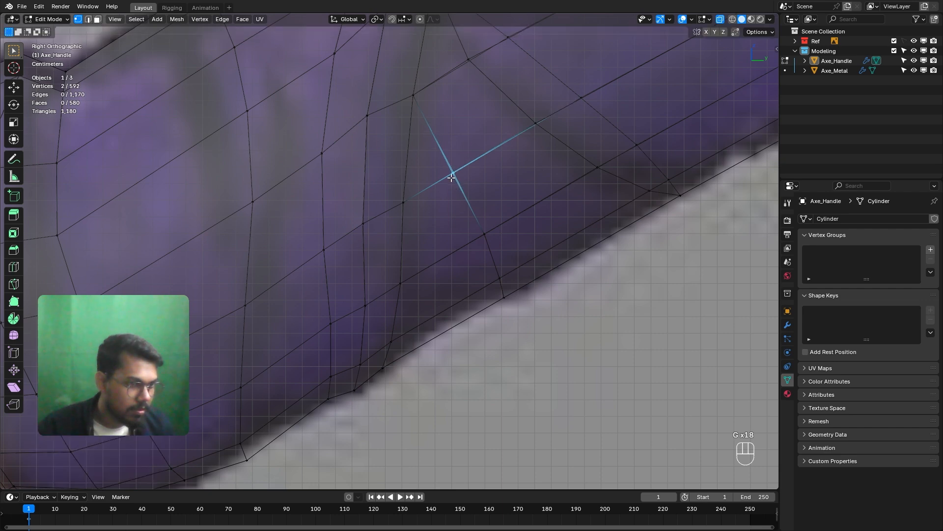
# Move the second cut's lower vertices into place near the grip's lower outline.
pyautogui.keyDown('shift'); pyautogui.moveTo(484, 221); pyautogui.dragTo(463, 213, button='middle'); pyautogui.keyUp('shift')
pyautogui.moveTo(498, 254); pyautogui.dragTo(471, 303)
pyautogui.press('g')
pyautogui.click(479, 297)
pyautogui.moveTo(479, 211); pyautogui.dragTo(459, 240)
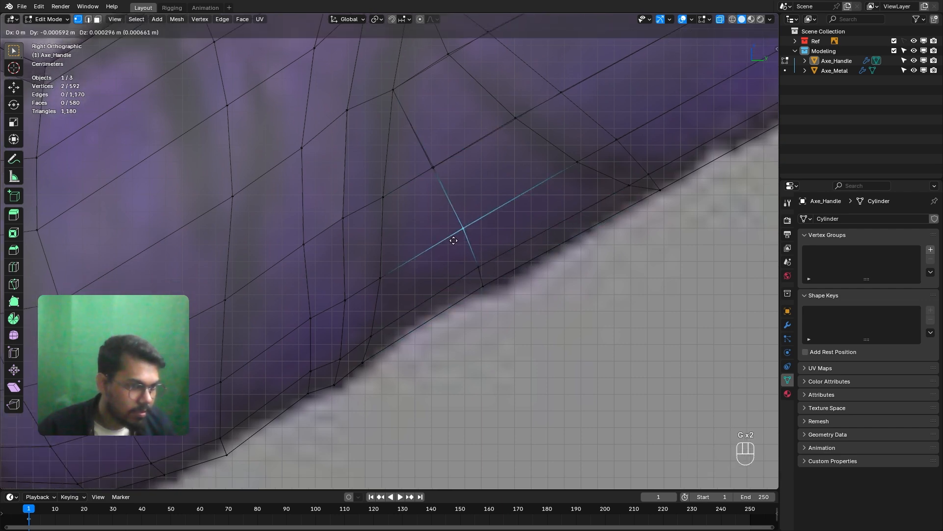
# Adjust the neighbouring crease loop's lowest vertices and move the second cut's outline vertex closer to that loop.
pyautogui.keyDown('shift'); pyautogui.moveTo(459, 241); pyautogui.dragTo(494, 215, button='middle'); pyautogui.keyUp('shift')
pyautogui.moveTo(388, 295); pyautogui.dragTo(418, 339)
pyautogui.press('g')
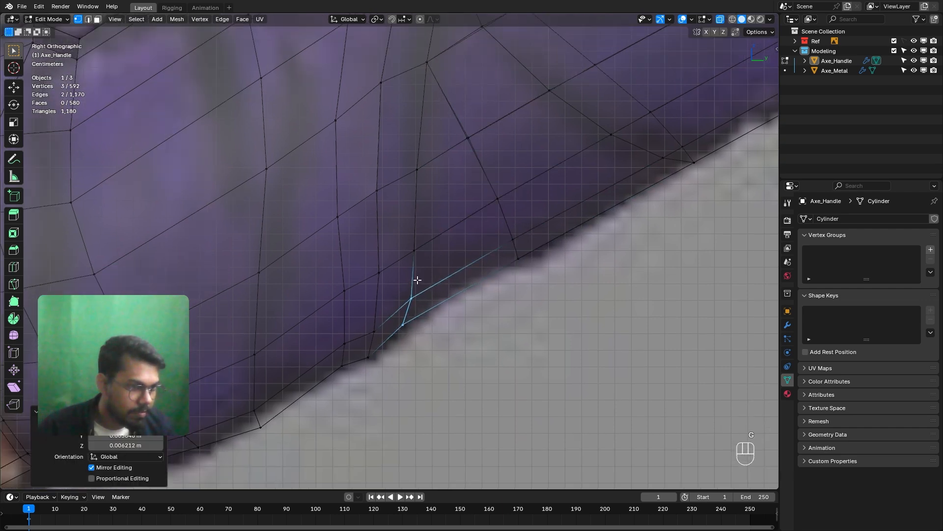
pyautogui.click(402, 307)
pyautogui.press('g')
pyautogui.press('g')
pyautogui.press('g')
pyautogui.press('g')
pyautogui.click(479, 263)
# Shift the second cut's remaining lower and middle vertices toward the crease to smooth its curve.
pyautogui.moveTo(524, 229); pyautogui.dragTo(511, 268)
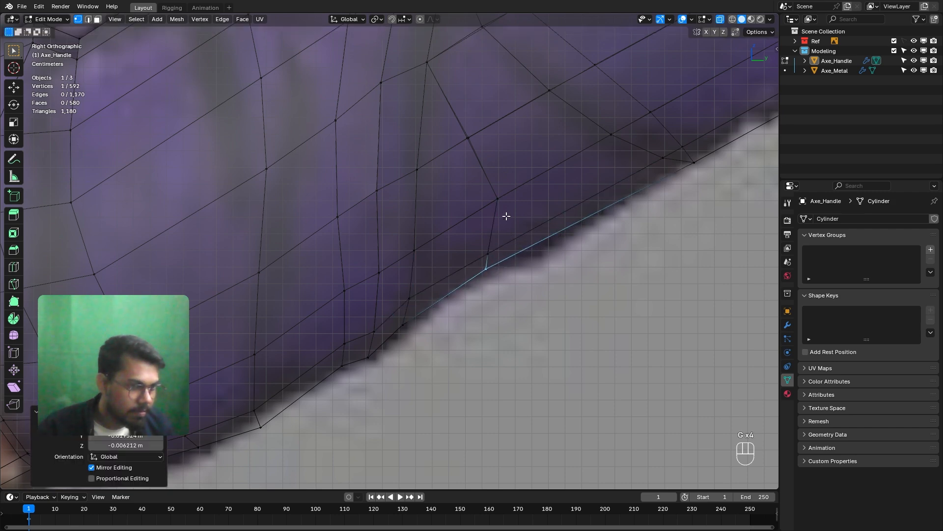
pyautogui.moveTo(509, 187); pyautogui.dragTo(485, 219)
pyautogui.click(472, 224)
pyautogui.moveTo(476, 132); pyautogui.dragTo(464, 148)
pyautogui.click(461, 148)
# Slide the second cut's upper vertex pairs toward the crease to even out the line.
pyautogui.scroll(4, 465, 146)
pyautogui.keyDown('shift'); pyautogui.moveTo(466, 146); pyautogui.dragTo(473, 216, button='middle'); pyautogui.keyUp('shift')
pyautogui.moveTo(456, 181); pyautogui.dragTo(418, 221)
pyautogui.press('g')
pyautogui.press('g')
pyautogui.press('g')
pyautogui.click(418, 223)
pyautogui.moveTo(405, 68); pyautogui.dragTo(374, 100)
pyautogui.click(378, 102)
# Reposition individual vertices where the diagonal cut crosses the grip's lengthwise edges.
pyautogui.click(558, 117)
pyautogui.press('g')
pyautogui.click(558, 126)
pyautogui.click(603, 255)
pyautogui.scroll(-5, 604, 267)
pyautogui.keyDown('shift'); pyautogui.moveTo(604, 268); pyautogui.dragTo(548, 232, button='middle'); pyautogui.keyUp('shift')
pyautogui.scroll(6, 472, 219)
pyautogui.click(477, 217)
pyautogui.press('g')
pyautogui.press('g')
pyautogui.click(600, 161)
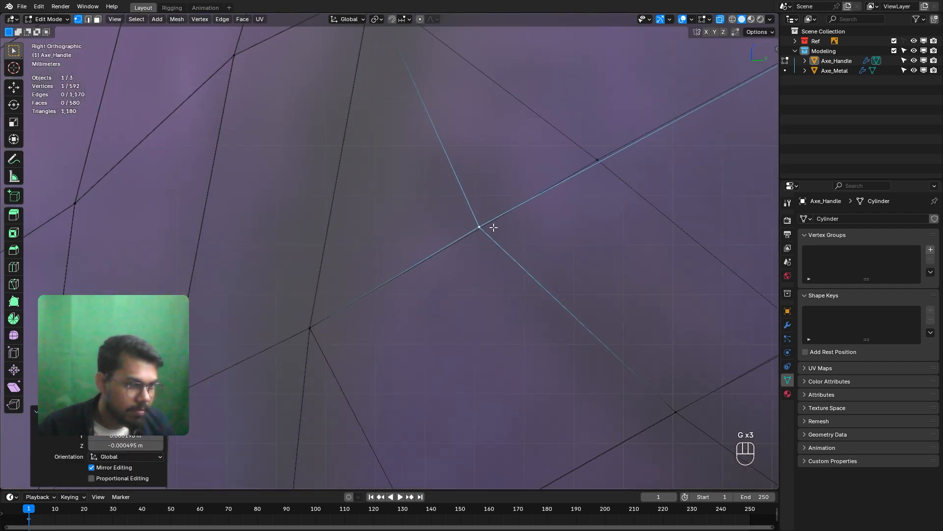
# Move the diagonal cut's middle vertex so the cut follows the dark crease in the reference.
pyautogui.scroll(2, 491, 225)
pyautogui.keyDown('shift'); pyautogui.moveTo(564, 231); pyautogui.dragTo(612, 210, button='middle'); pyautogui.keyUp('shift')
pyautogui.press('g')
pyautogui.click(436, 290)
pyautogui.scroll(-5, 501, 280)
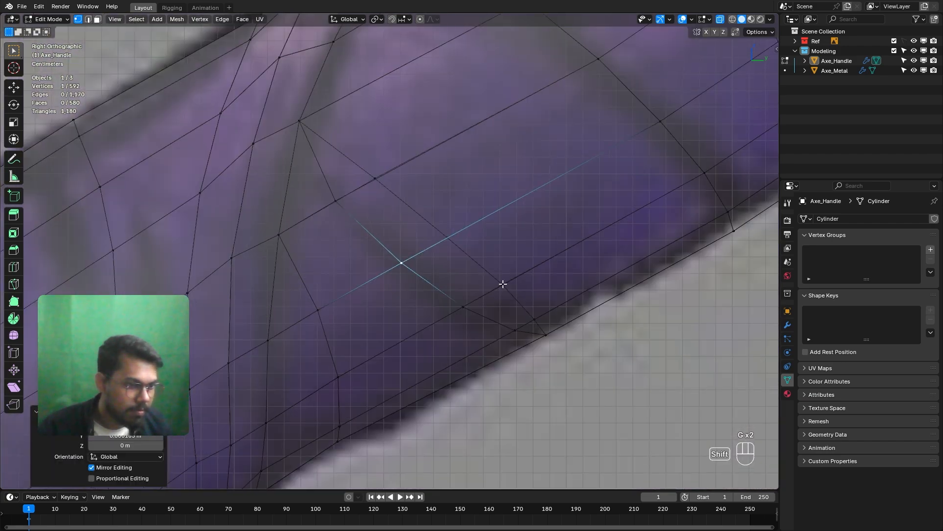
# Select the overlapping vertices beside the crease junction near the grip's butt end and move them along the grip.
pyautogui.scroll(-5, 492, 280)
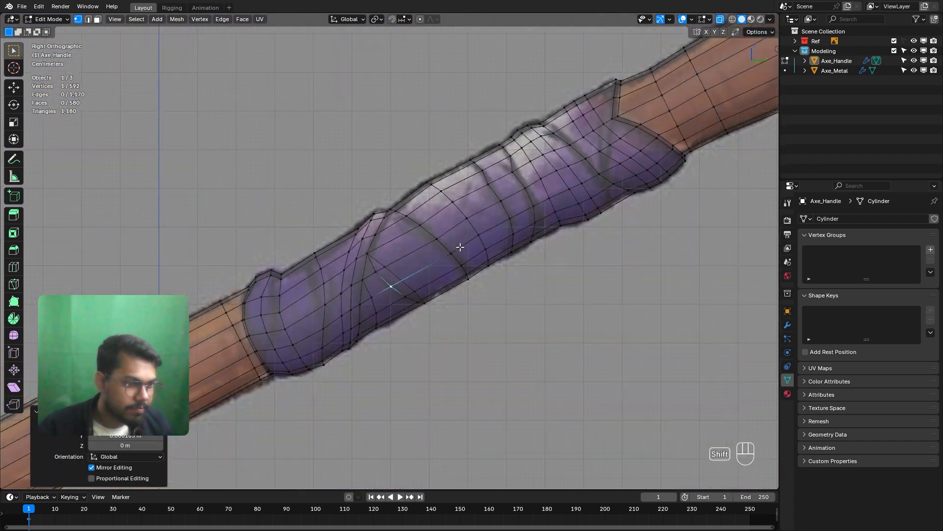
pyautogui.scroll(5, 459, 245)
pyautogui.scroll(2, 521, 227)
pyautogui.keyDown('shift'); pyautogui.moveTo(411, 178); pyautogui.dragTo(448, 200); pyautogui.keyUp('shift')
pyautogui.press('g')
pyautogui.click(460, 204)
pyautogui.press('g')
pyautogui.click(477, 208)
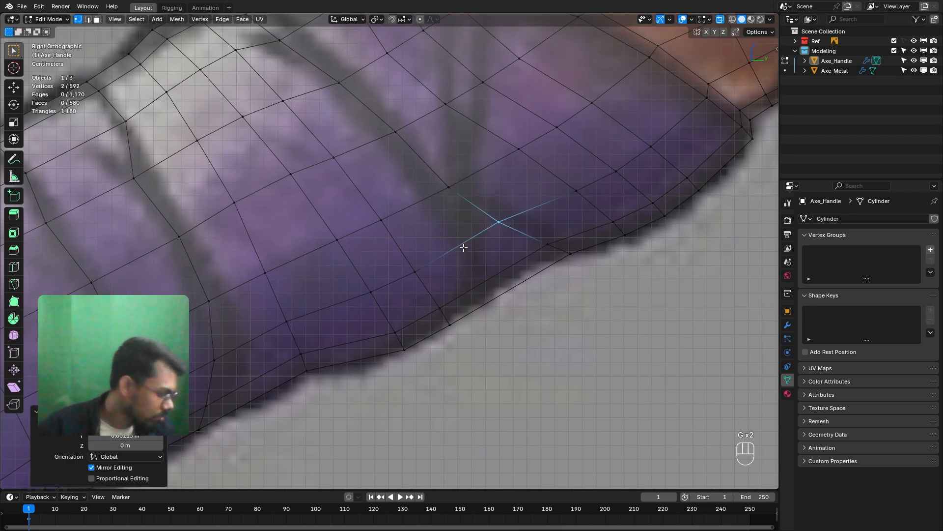
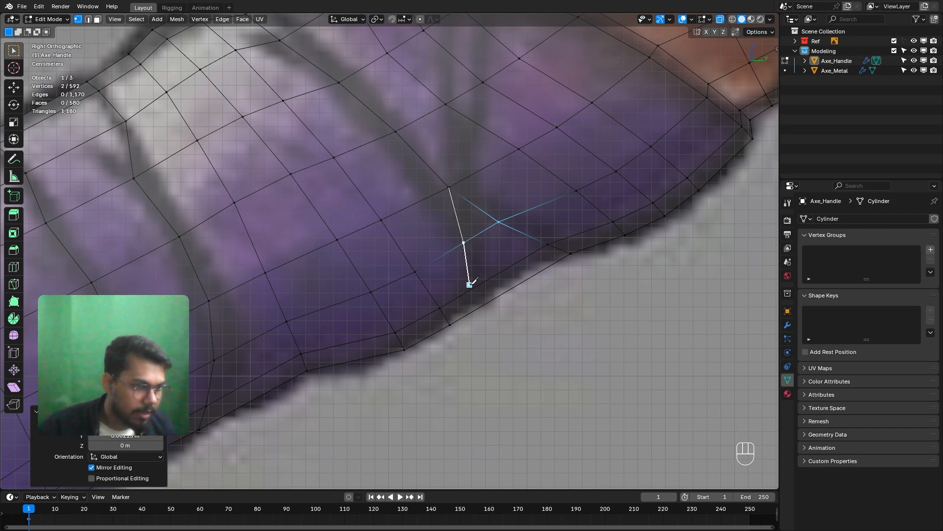
# Knife-cut from the crease junction near the grip's butt end down to the lower outline and around the underside to the far side.
pyautogui.hotkey('ctrl', 'z')
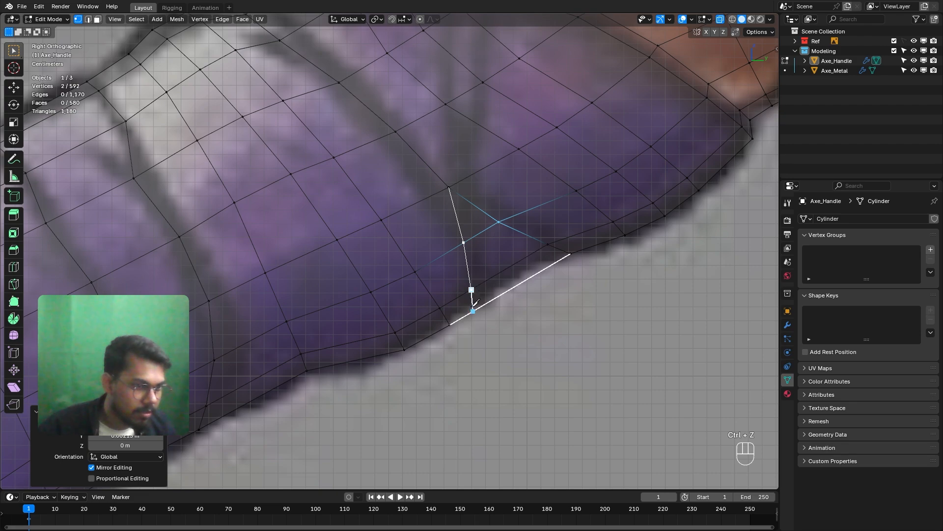
pyautogui.moveTo(475, 307); pyautogui.dragTo(380, 290, button='middle')
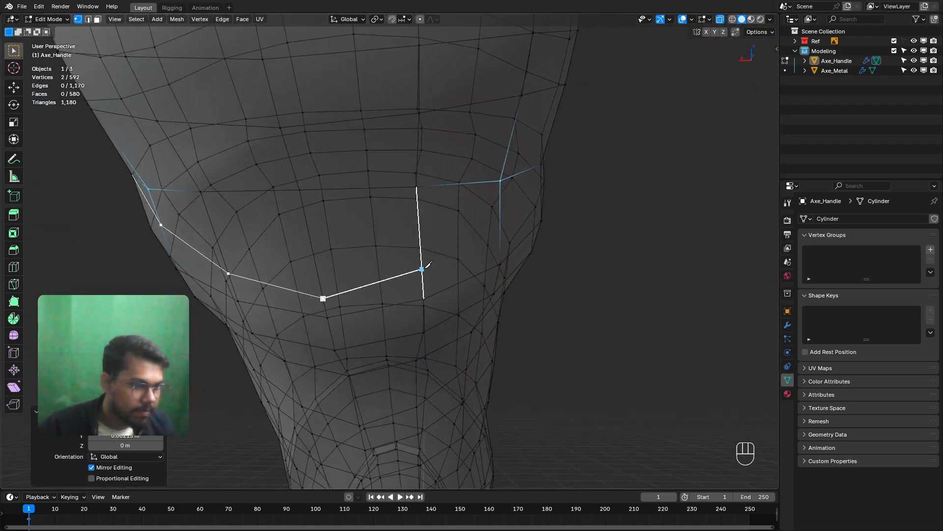
pyautogui.moveTo(428, 264); pyautogui.dragTo(388, 256, button='middle')
pyautogui.moveTo(450, 225); pyautogui.dragTo(421, 244, button='middle')
pyautogui.press('z')
pyautogui.press('z')
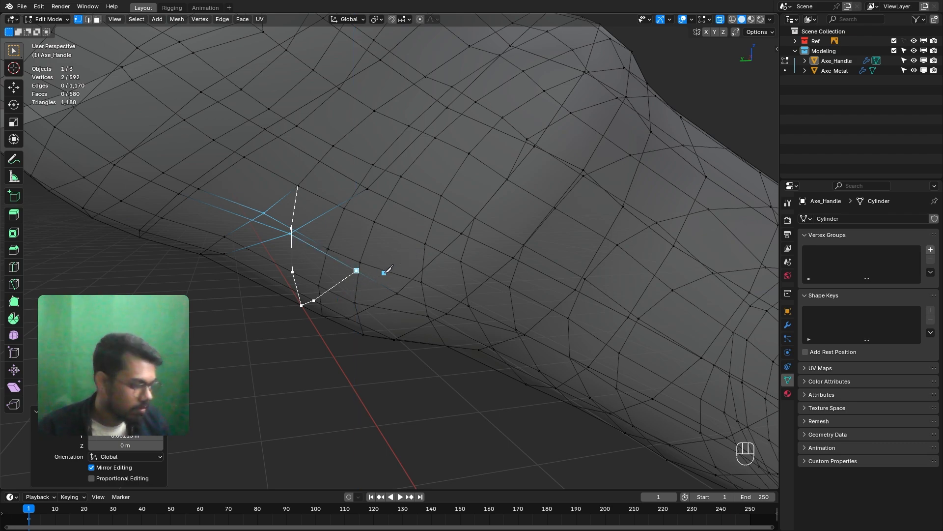
pyautogui.press('Return')
# Connect the new cut's end on the far side to the crease vertex with an edge.
pyautogui.moveTo(358, 284); pyautogui.dragTo(496, 267, button='middle')
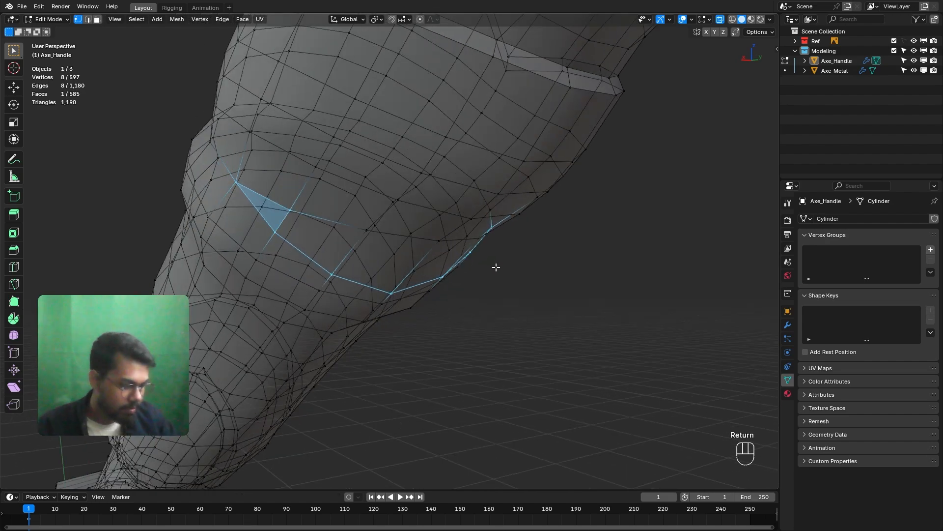
pyautogui.press('KP_1')
pyautogui.press('KP_3')
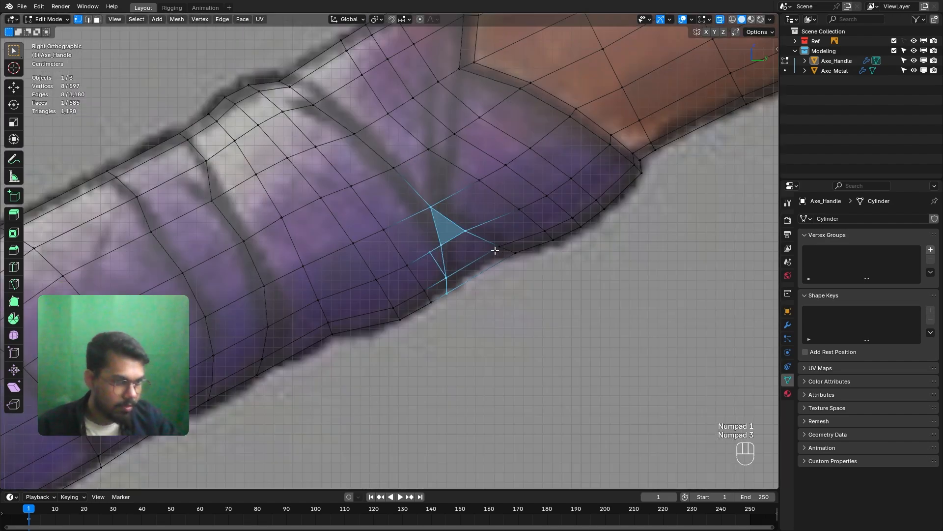
pyautogui.click(428, 211)
pyautogui.scroll(-3, 407, 231)
pyautogui.moveTo(407, 231); pyautogui.dragTo(364, 244, button='middle')
pyautogui.hotkey('alt', 'z')
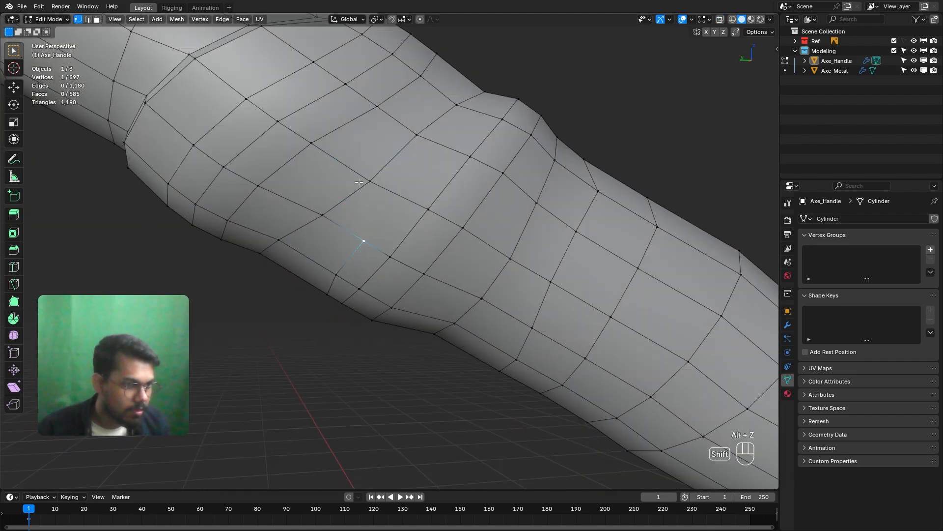
pyautogui.moveTo(373, 200); pyautogui.dragTo(386, 213, button='middle')
# Align the new cut's far-side vertex with its near-side counterpart and move the pair together along the crease.
pyautogui.press('KP_3')
pyautogui.scroll(3, 446, 236)
pyautogui.hotkey('alt', 'z')
pyautogui.scroll(2, 447, 237)
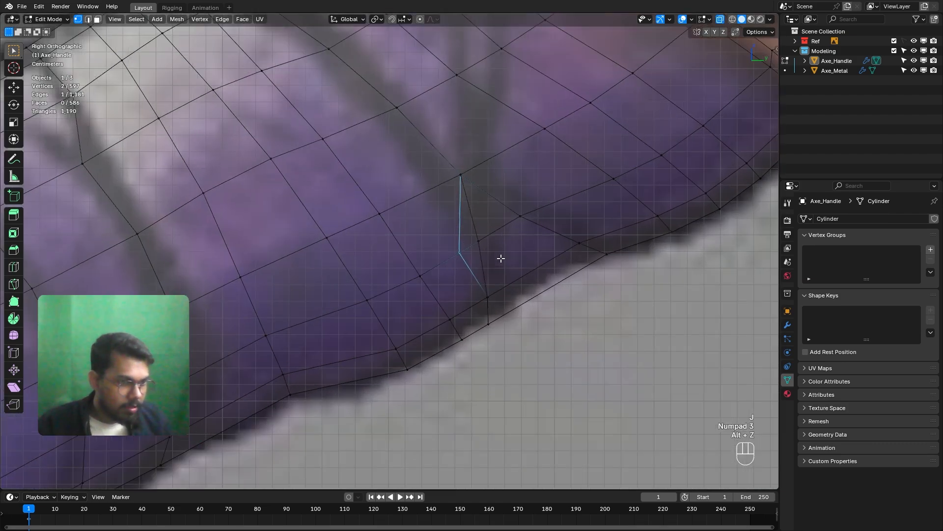
pyautogui.scroll(2, 457, 256)
pyautogui.press('g')
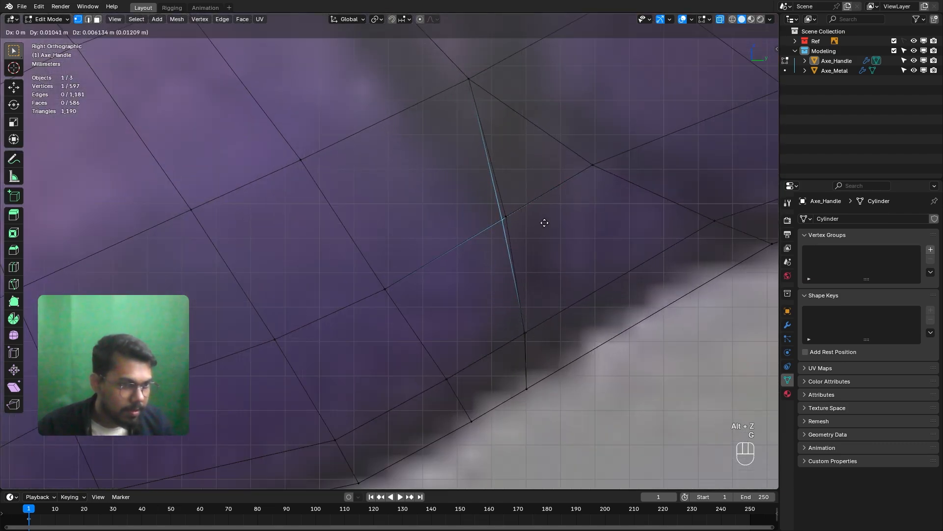
pyautogui.click(549, 221)
pyautogui.keyDown('shift'); pyautogui.click(506, 217); pyautogui.keyUp('shift')
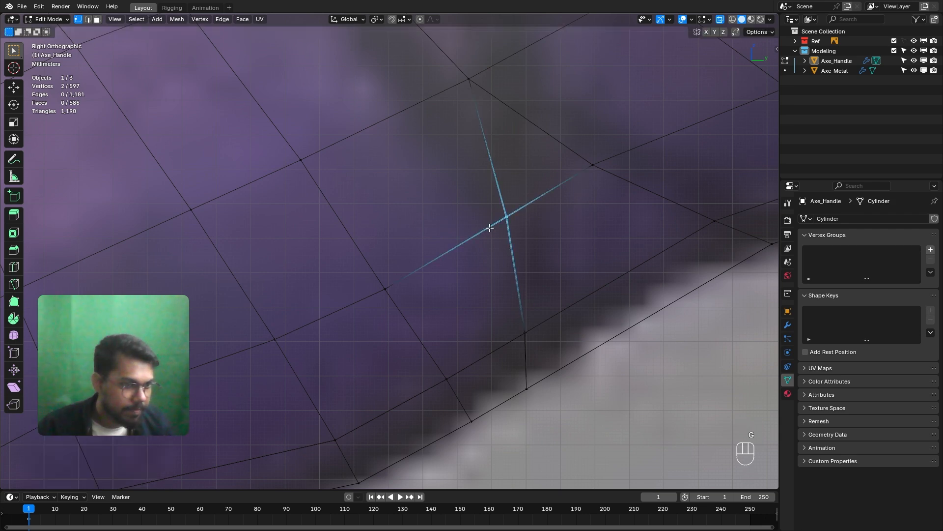
pyautogui.press('g')
pyautogui.click(511, 317)
# Move the lower vertices of the edge loop beside the new cut to even out the spacing.
pyautogui.scroll(-1, 511, 317)
pyautogui.click(464, 379)
pyautogui.press('g')
pyautogui.click(440, 379)
pyautogui.moveTo(447, 327); pyautogui.dragTo(423, 369)
pyautogui.press('g')
pyautogui.click(419, 368)
pyautogui.moveTo(400, 237); pyautogui.dragTo(356, 266)
pyautogui.press('g')
pyautogui.click(357, 263)
# Shift overlapping vertex pairs in the middle of the adjacent bulge's edge loops to even out the grid.
pyautogui.scroll(-3, 375, 274)
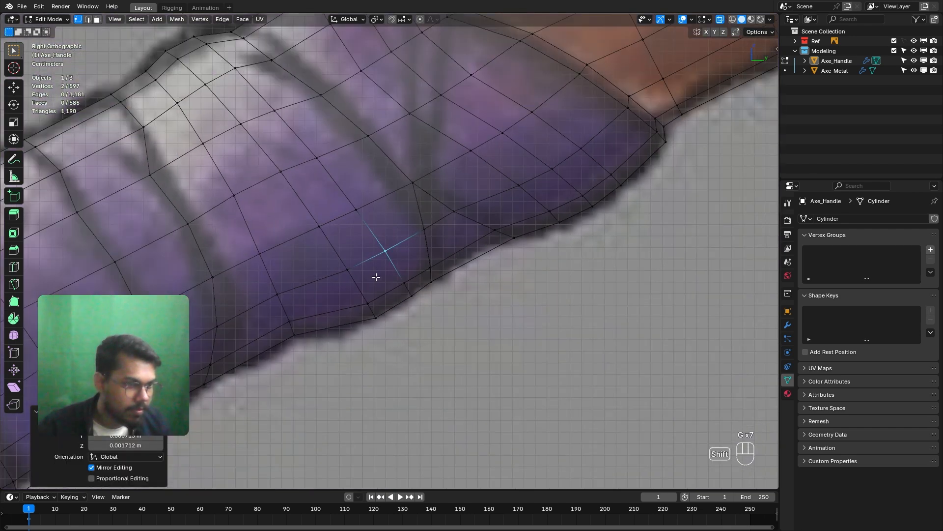
pyautogui.scroll(2, 379, 286)
pyautogui.moveTo(316, 274); pyautogui.dragTo(316, 274)
pyautogui.press('g')
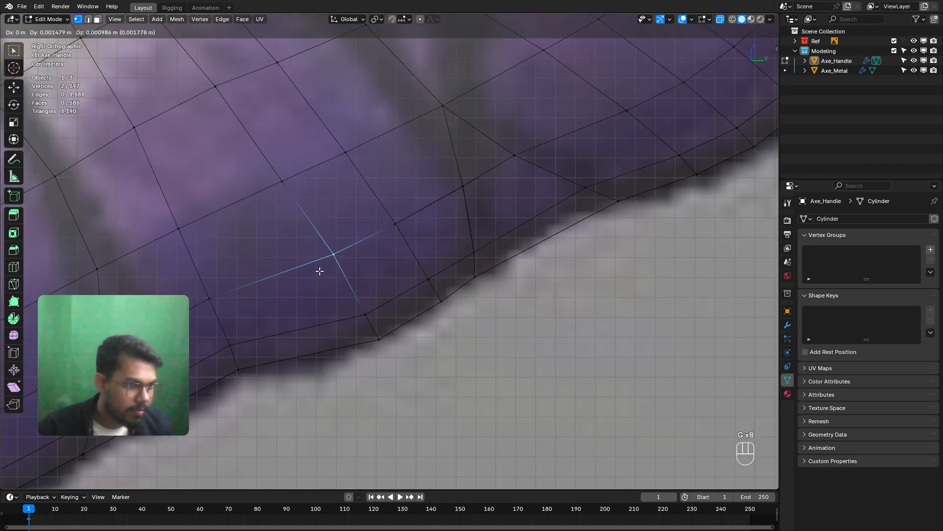
pyautogui.click(334, 258)
pyautogui.scroll(-2, 353, 249)
pyautogui.keyDown('shift'); pyautogui.moveTo(353, 248); pyautogui.dragTo(383, 273, button='middle'); pyautogui.keyUp('shift')
pyautogui.scroll(2, 340, 258)
pyautogui.press('g')
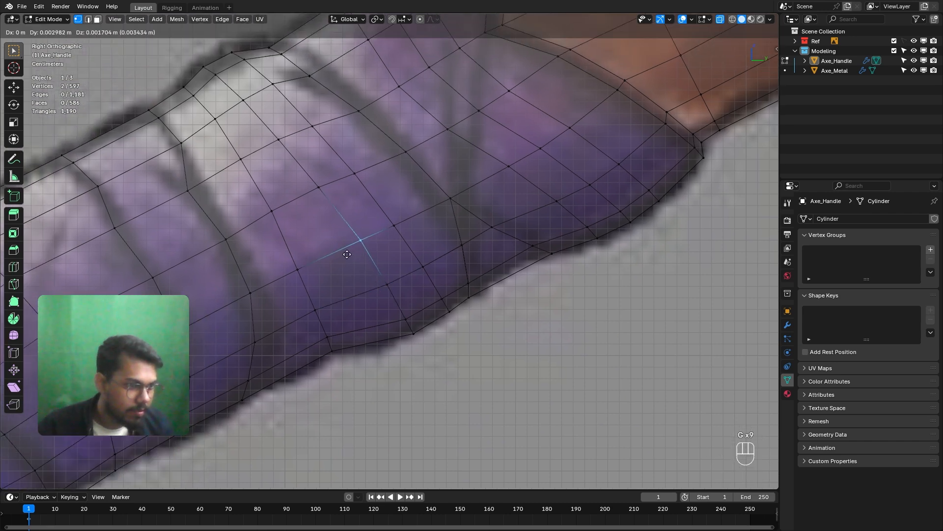
pyautogui.click(346, 253)
pyautogui.press('g')
pyautogui.click(358, 248)
# Inspect the whole axe with overlays hidden, and check the handle's butt end against the reference image.
pyautogui.scroll(-3, 410, 252)
pyautogui.keyDown('shift'); pyautogui.moveTo(411, 253); pyautogui.dragTo(428, 250, button='middle'); pyautogui.keyUp('shift')
pyautogui.keyDown('shift'); pyautogui.moveTo(345, 273); pyautogui.dragTo(481, 224, button='middle'); pyautogui.keyUp('shift')
pyautogui.scroll(3, 398, 255)
pyautogui.keyDown('shift'); pyautogui.moveTo(324, 298); pyautogui.dragTo(321, 423, button='middle'); pyautogui.keyUp('shift')
pyautogui.scroll(-4, 508, 158)
pyautogui.moveTo(506, 172); pyautogui.dragTo(438, 217, button='middle')
pyautogui.press('Tab')
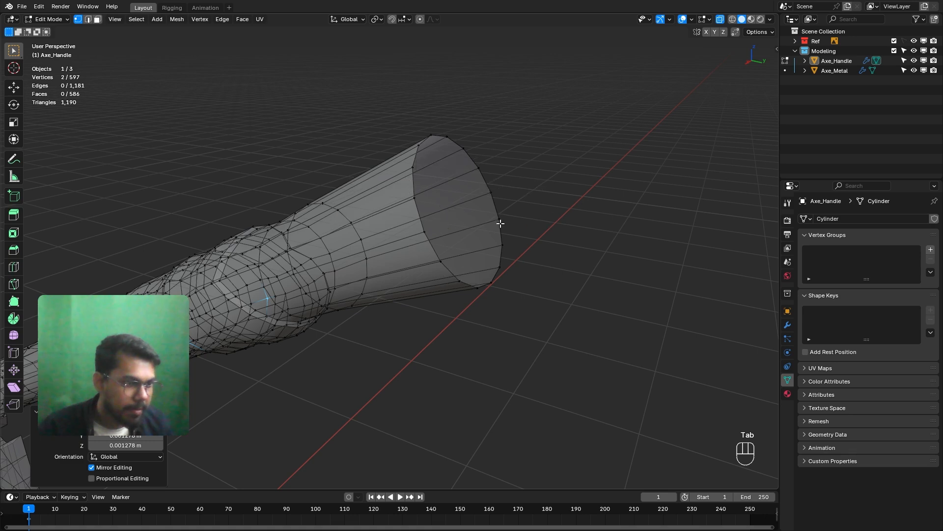
pyautogui.hotkey('alt', 'z')
pyautogui.scroll(-4, 495, 221)
pyautogui.moveTo(495, 222); pyautogui.dragTo(555, 214, button='middle')
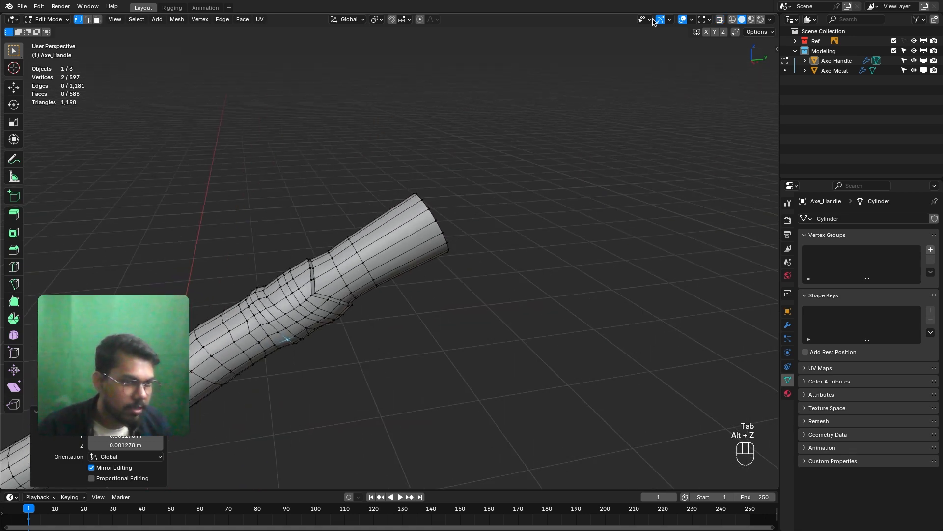
pyautogui.click(682, 19)
pyautogui.scroll(-4, 467, 212)
pyautogui.moveTo(467, 211); pyautogui.dragTo(588, 203, button='middle')
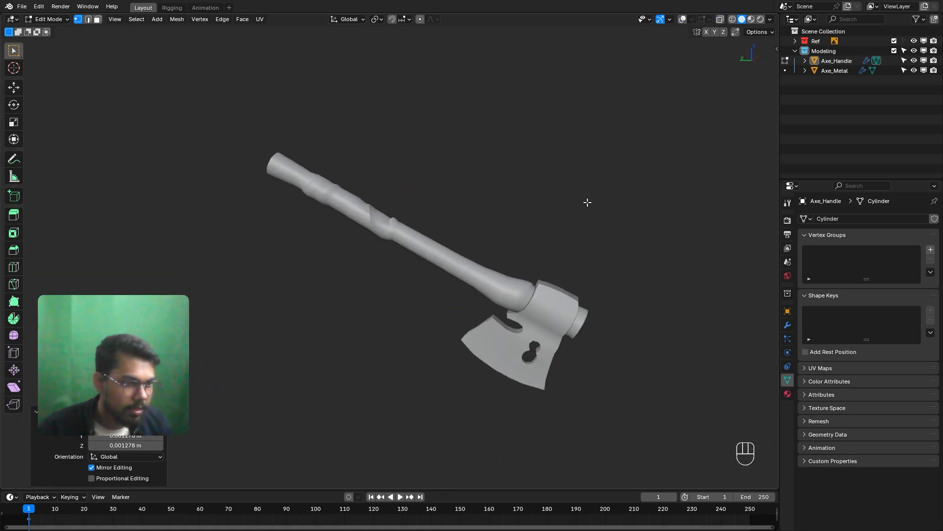
pyautogui.moveTo(590, 157); pyautogui.dragTo(484, 210, button='middle')
pyautogui.scroll(5, 351, 241)
pyautogui.moveTo(351, 241); pyautogui.dragTo(636, 72, button='middle')
pyautogui.click(683, 19)
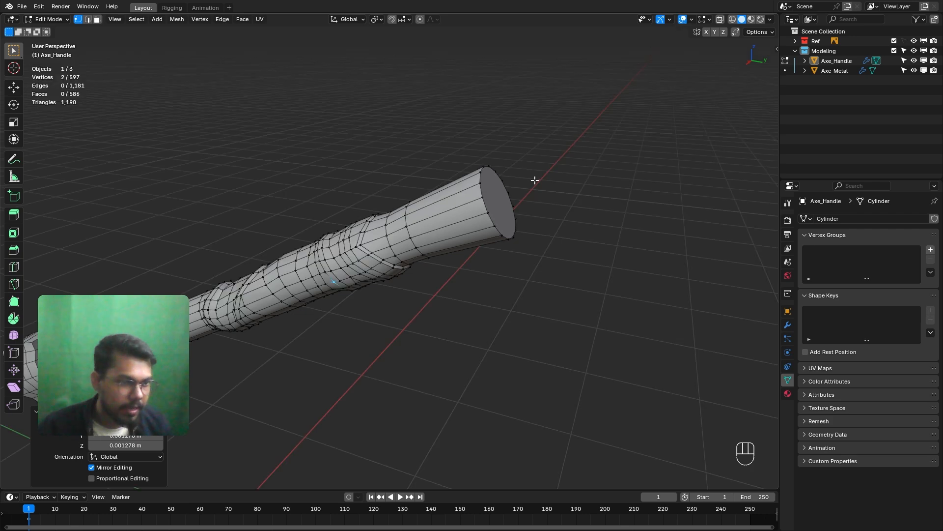
pyautogui.scroll(3, 534, 179)
pyautogui.moveTo(535, 179); pyautogui.dragTo(430, 246, button='middle')
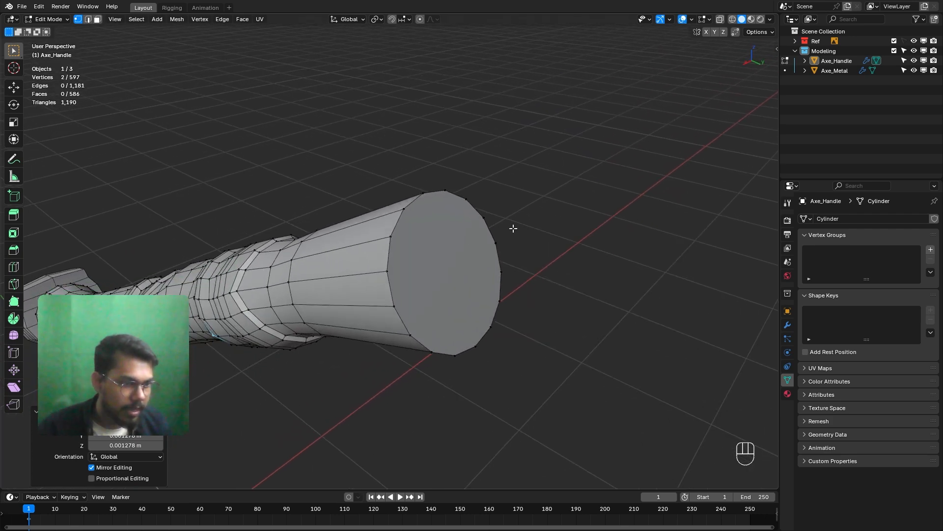
pyautogui.press('KP_3')
pyautogui.scroll(3, 565, 138)
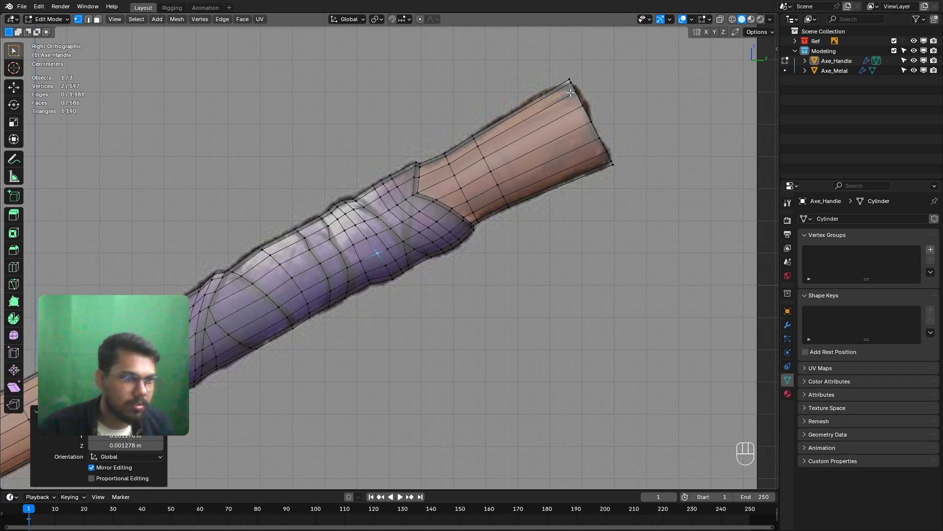
# Bevel the edge loop around the handle's butt end with one segment and an offset of about 0.02 m.
pyautogui.moveTo(571, 98); pyautogui.dragTo(552, 152, button='middle')
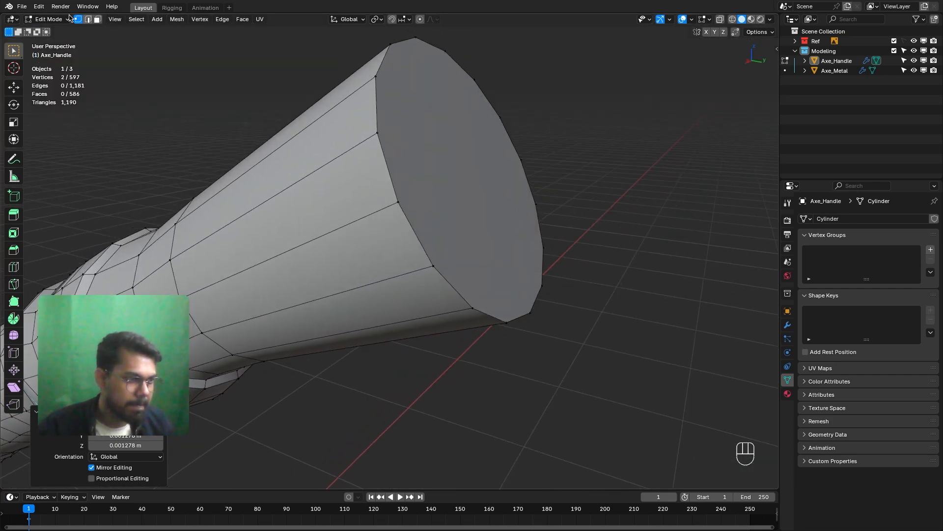
pyautogui.scroll(-3, 396, 134)
pyautogui.press('2')
pyautogui.keyDown('alt'); pyautogui.click(419, 207); pyautogui.keyUp('alt')
pyautogui.scroll(2, 393, 235)
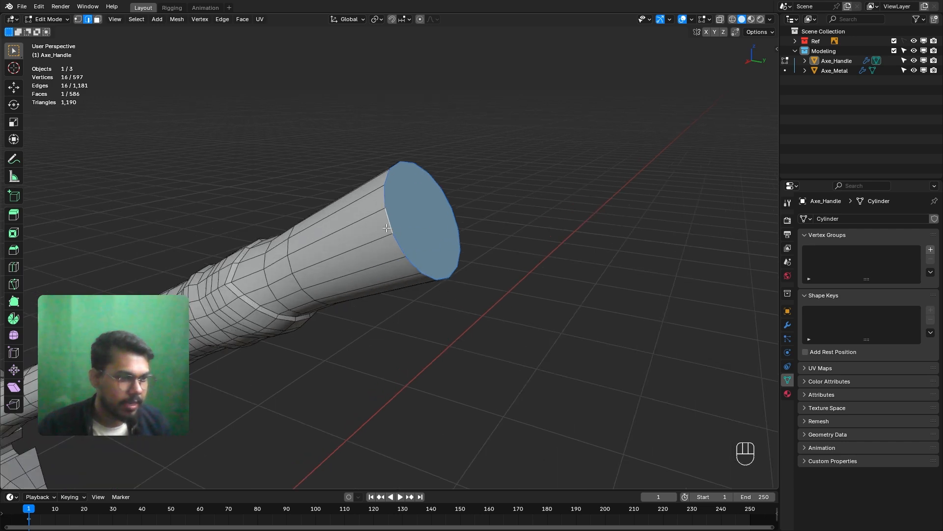
pyautogui.keyDown('shift'); pyautogui.moveTo(430, 245); pyautogui.dragTo(427, 243, button='middle'); pyautogui.keyUp('shift')
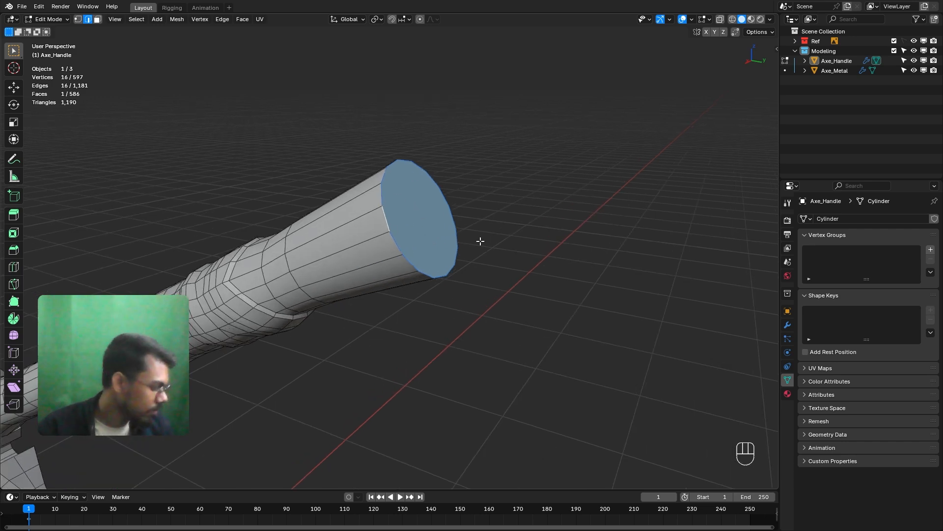
pyautogui.hotkey('ctrl', 'b')
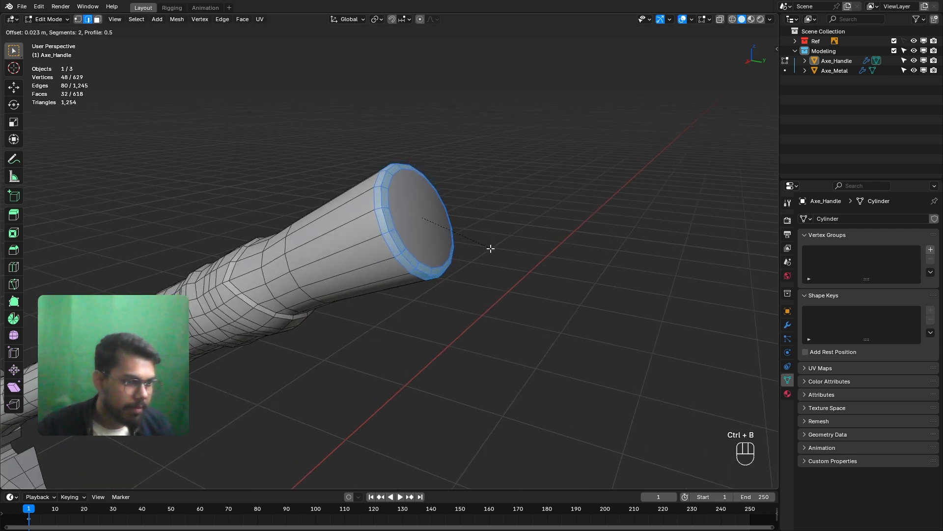
pyautogui.scroll(-1, 491, 250)
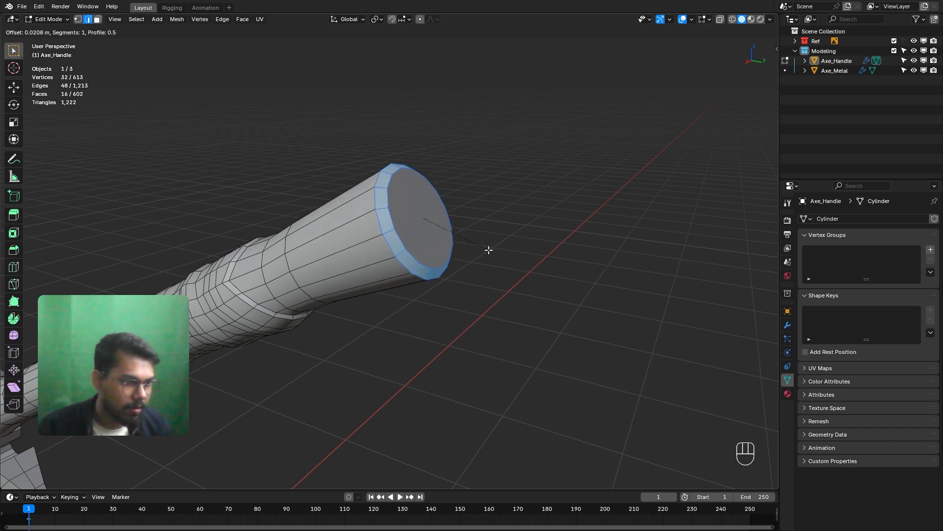
pyautogui.click(490, 251)
# Delete the flat cap face at the handle's butt end.
pyautogui.moveTo(392, 255); pyautogui.dragTo(423, 245, button='middle')
pyautogui.click(97, 19)
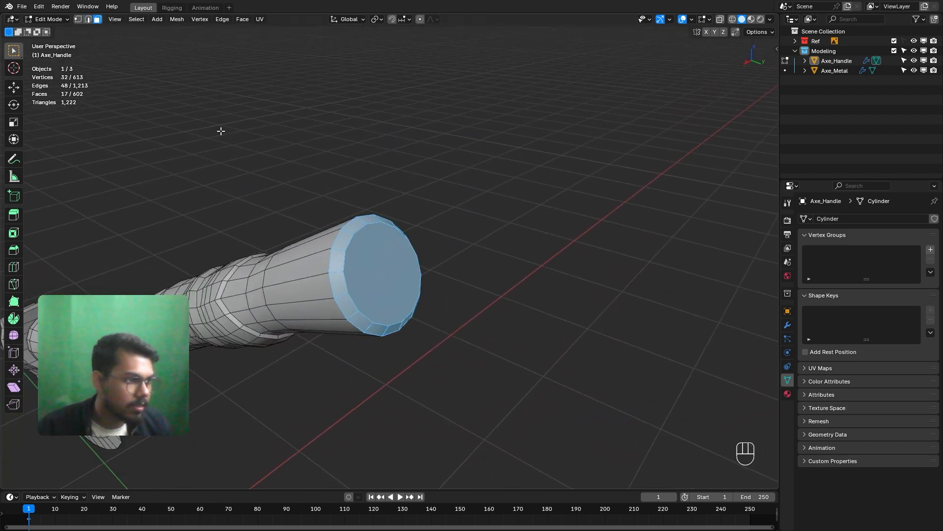
pyautogui.click(370, 261)
pyautogui.moveTo(370, 260); pyautogui.dragTo(415, 253, button='middle')
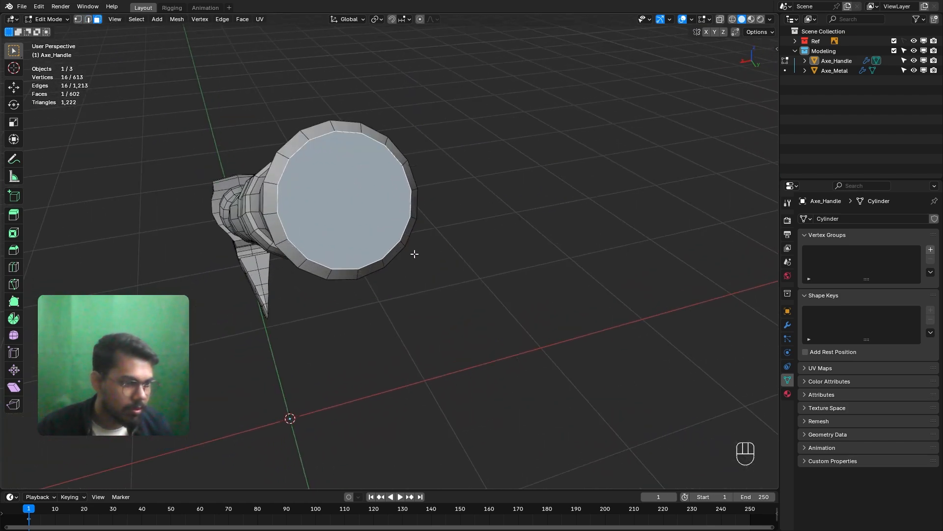
pyautogui.press('Delete')
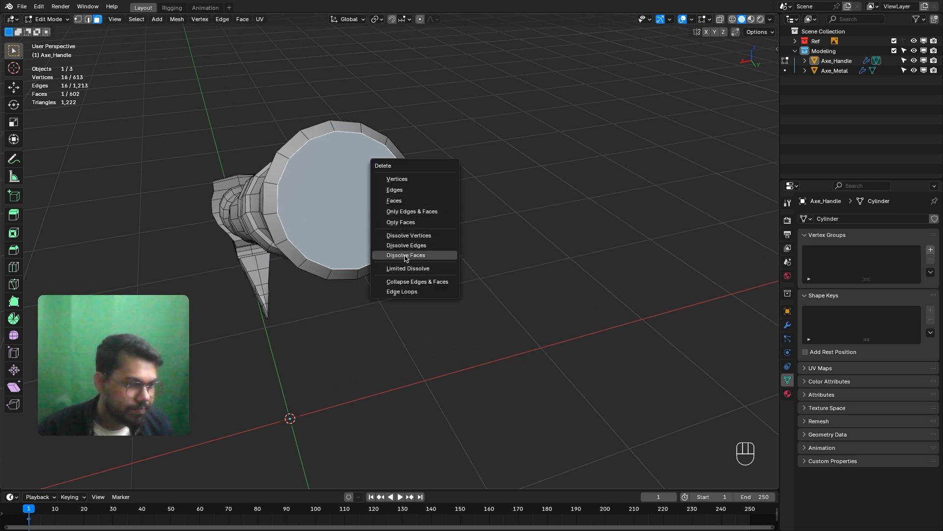
pyautogui.click(398, 201)
# Extrude the open rim's edge loop in place at the butt end and scale it inward.
pyautogui.keyDown('shift'); pyautogui.moveTo(354, 193); pyautogui.dragTo(524, 227, button='middle'); pyautogui.keyUp('shift')
pyautogui.press('2')
pyautogui.keyDown('alt'); pyautogui.click(505, 227); pyautogui.keyUp('alt')
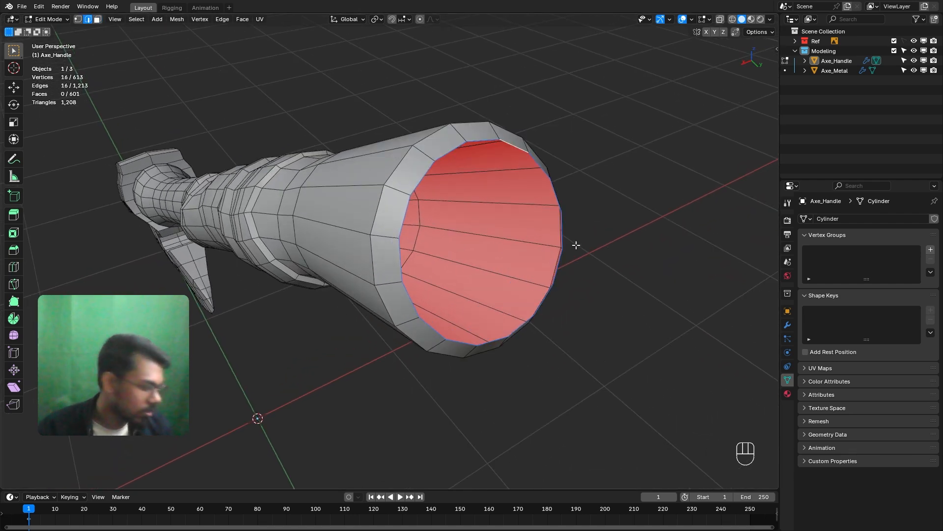
pyautogui.press('e')
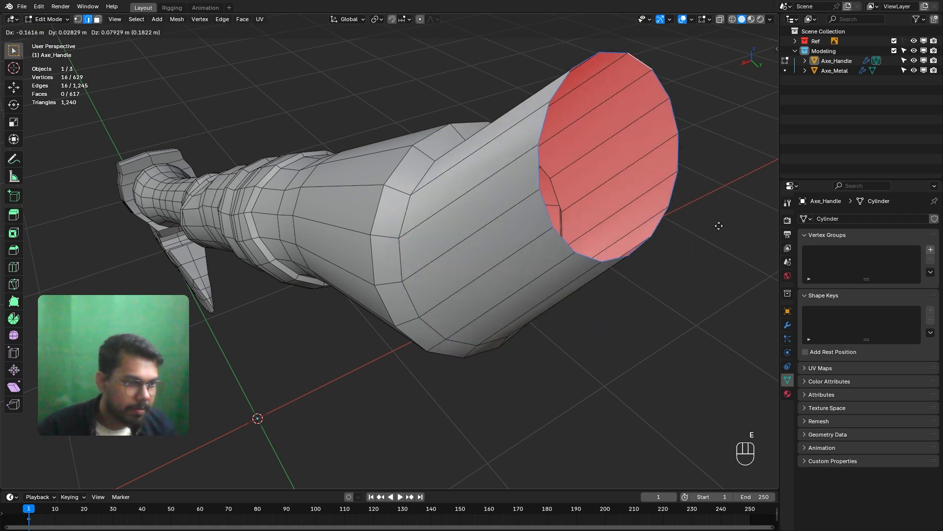
pyautogui.rightClick(700, 205)
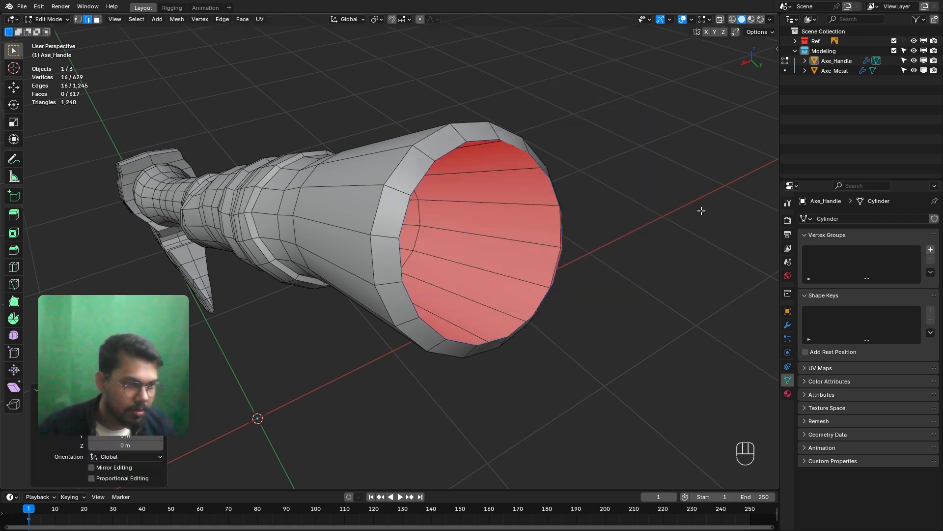
pyautogui.press('s')
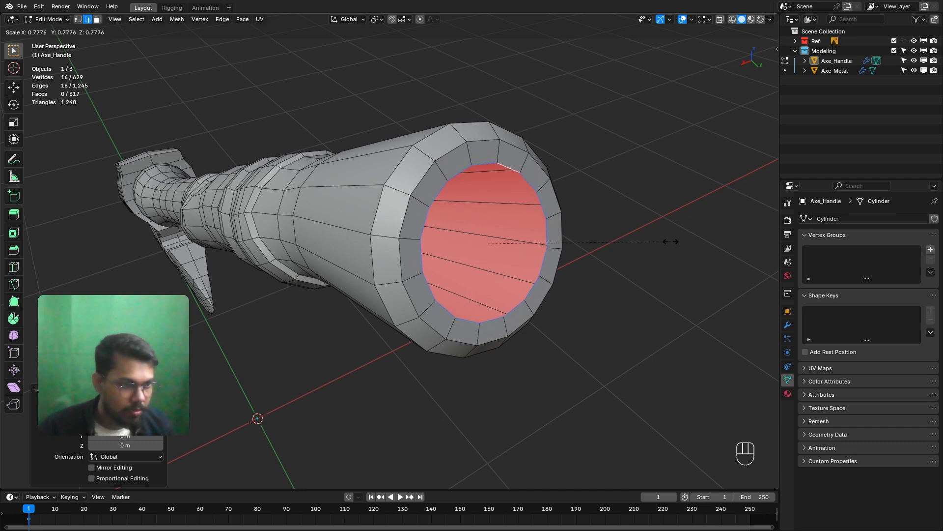
# Scale the open butt-end edge loop of the axe handle to about 0.763, then extrude it in place and scale the new ring to about 0.61.
pyautogui.click(667, 243)
pyautogui.moveTo(668, 242); pyautogui.dragTo(643, 243, button='middle')
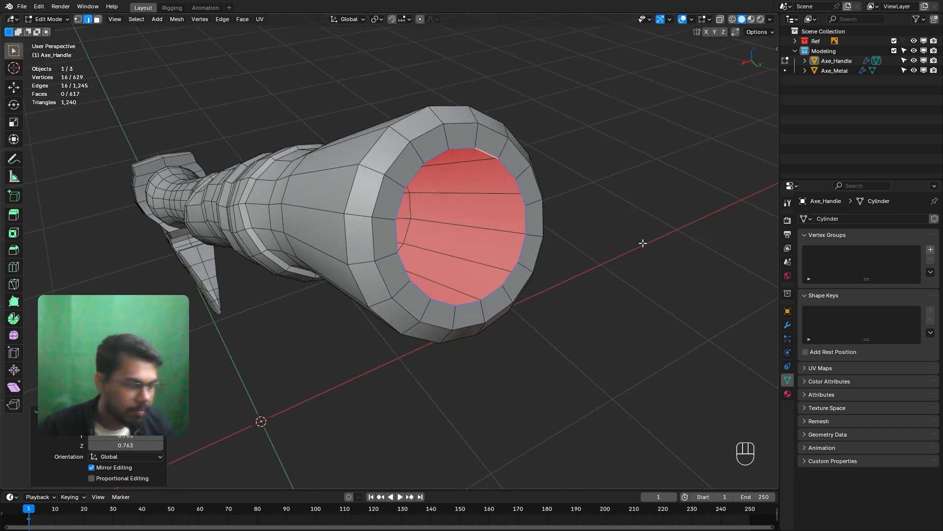
pyautogui.press('e')
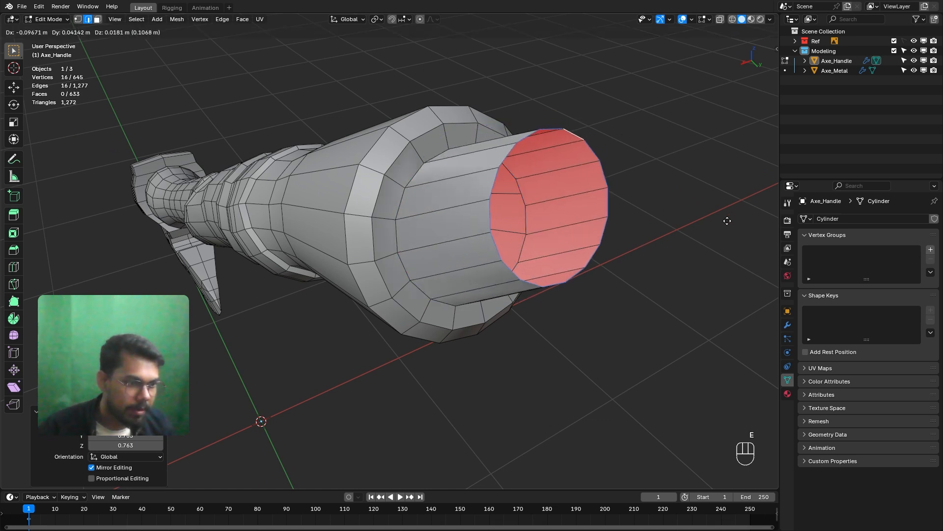
pyautogui.rightClick(695, 223)
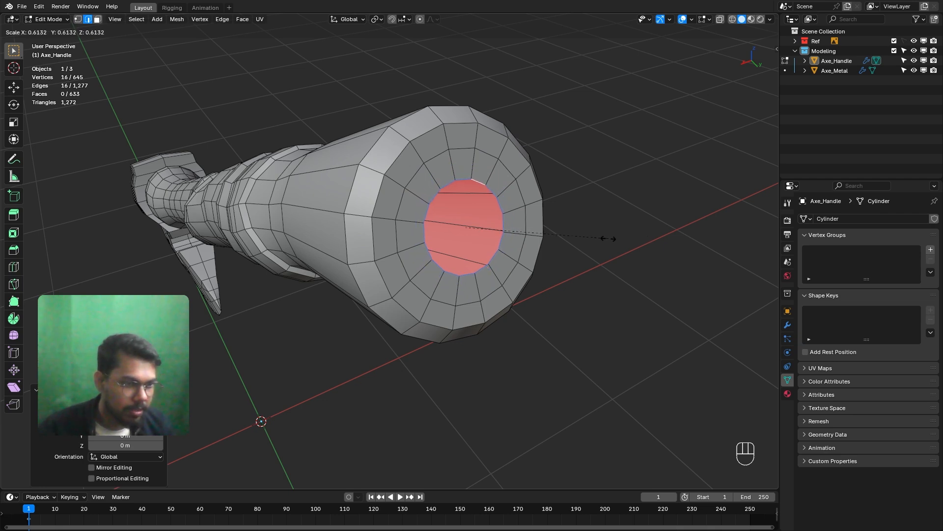
pyautogui.click(607, 239)
# Extrude the remaining hole's edge loop in place and merge the new vertices at center to close the handle's butt end.
pyautogui.scroll(5, 609, 236)
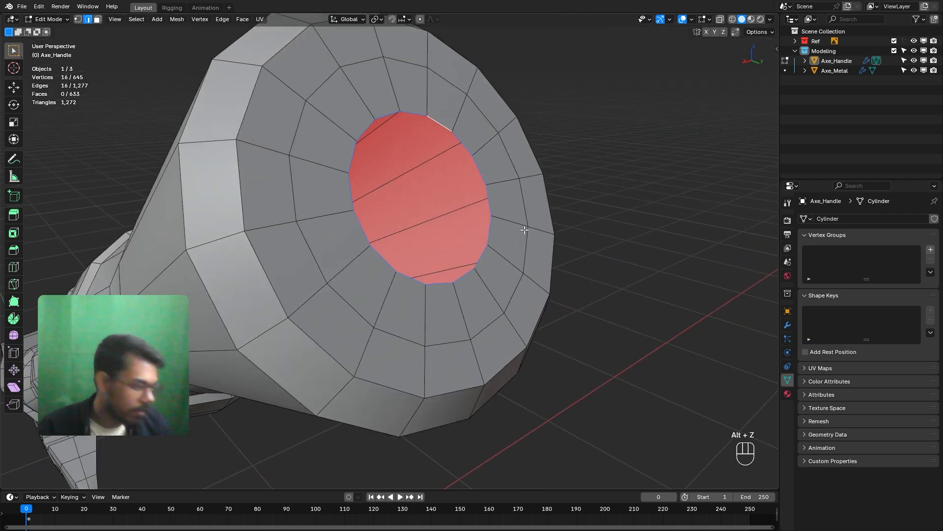
pyautogui.press('e')
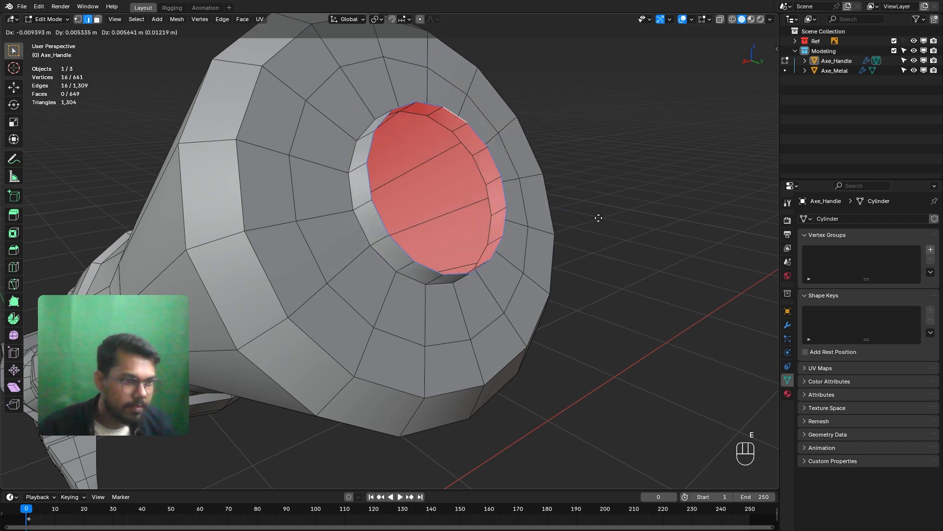
pyautogui.rightClick(697, 208)
pyautogui.press('m')
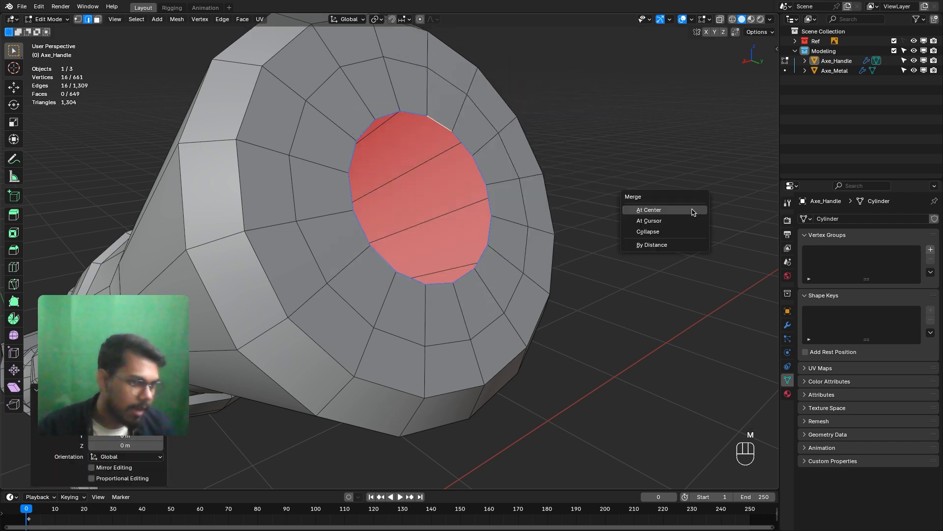
pyautogui.click(692, 209)
# In right orthographic view with X-ray and vertex selection, move the upper corner vertices of the handle's butt end onto the reference outline.
pyautogui.scroll(-5, 571, 221)
pyautogui.moveTo(571, 221); pyautogui.dragTo(511, 255, button='middle')
pyautogui.moveTo(368, 260); pyautogui.dragTo(392, 263, button='middle')
pyautogui.press('KP_3')
pyautogui.scroll(4, 451, 149)
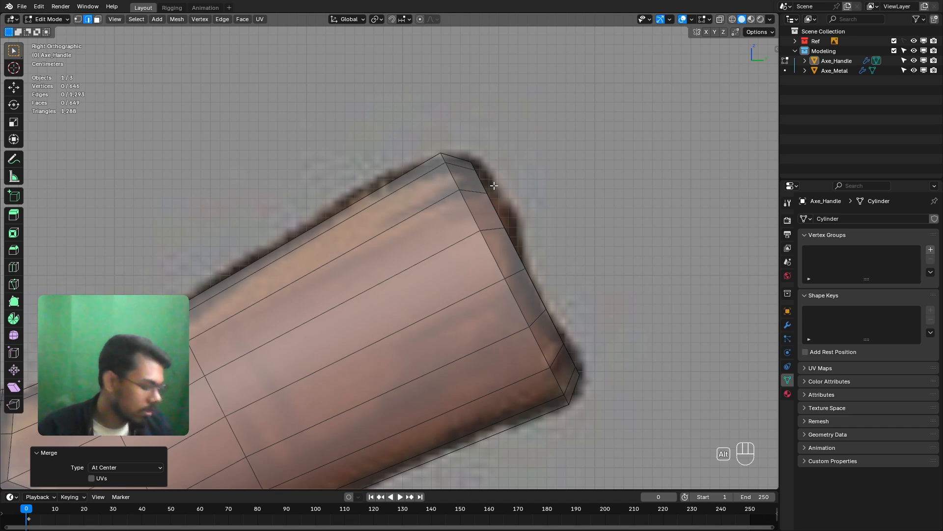
pyautogui.hotkey('alt', 'z')
pyautogui.click(77, 19)
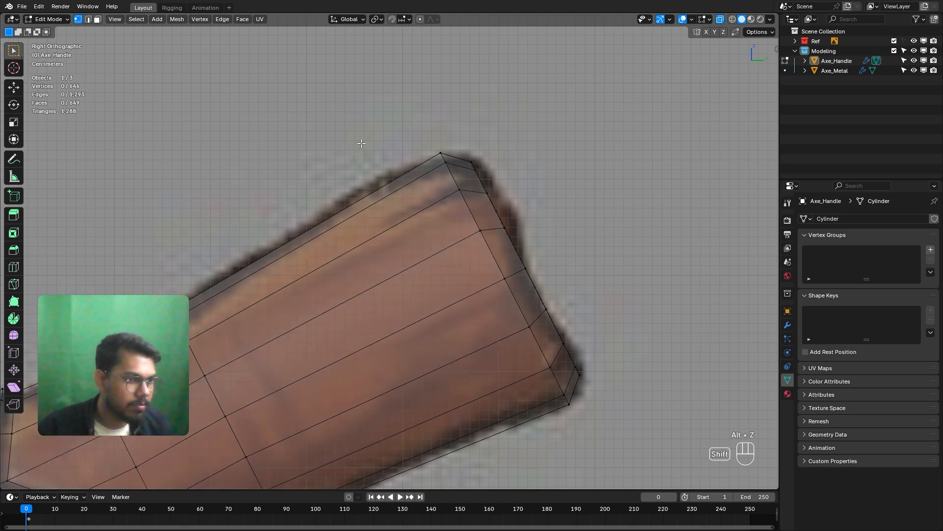
pyautogui.scroll(3, 409, 143)
pyautogui.moveTo(504, 164); pyautogui.dragTo(421, 218)
pyautogui.press('g')
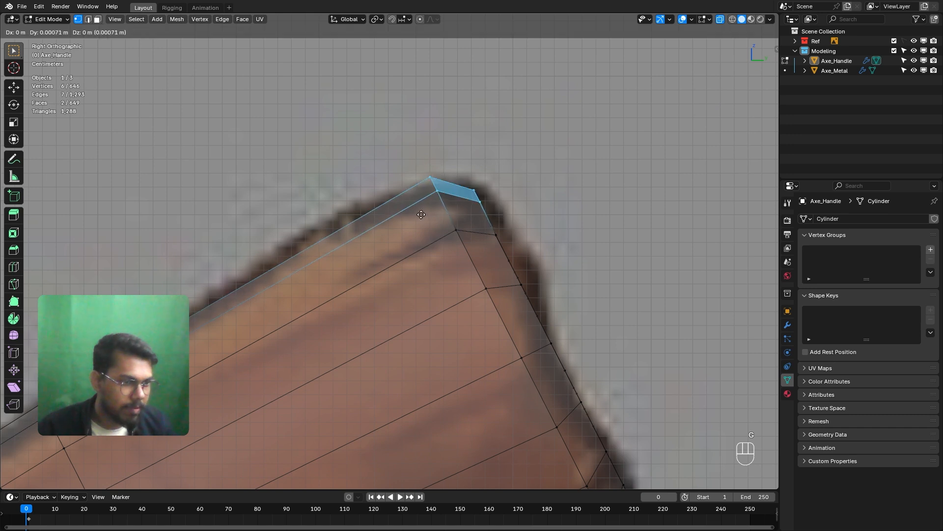
pyautogui.click(504, 210)
# Move the vertex row just below the butt end's upper corner to follow the reference silhouette.
pyautogui.moveTo(485, 238); pyautogui.dragTo(438, 244)
pyautogui.press('g')
pyautogui.press('g')
pyautogui.press('g')
pyautogui.click(447, 245)
pyautogui.keyDown('shift'); pyautogui.moveTo(530, 273); pyautogui.dragTo(515, 252, button='middle'); pyautogui.keyUp('shift')
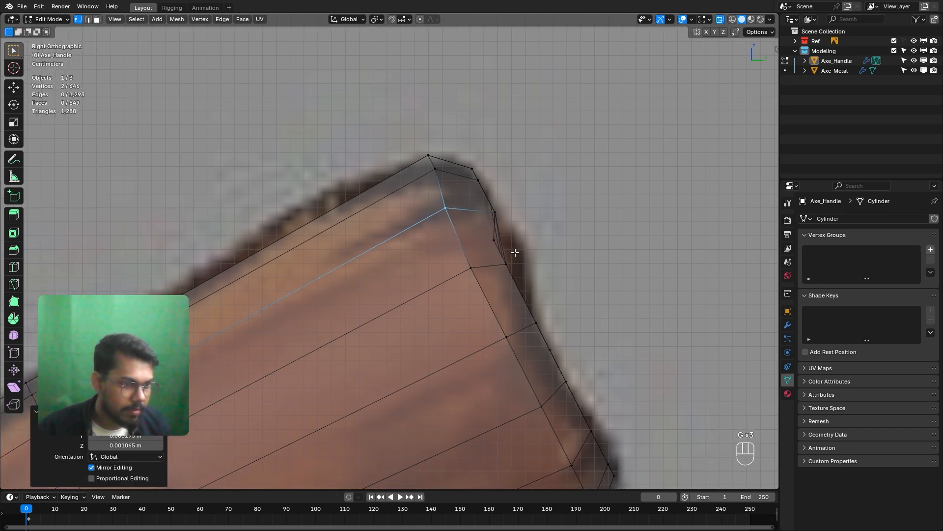
# Move the next vertex groups down the butt end's edge outward to match the bulge in the reference.
pyautogui.moveTo(491, 263); pyautogui.dragTo(492, 264)
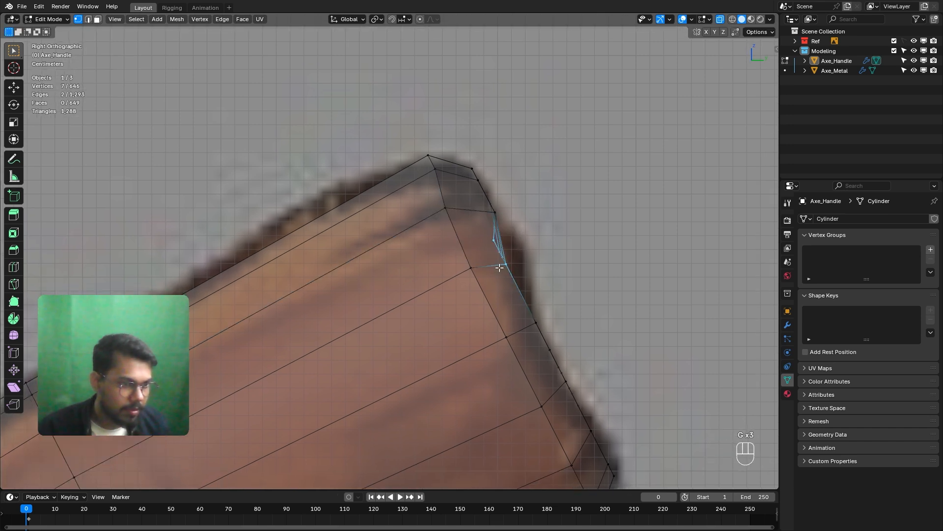
pyautogui.press('g')
pyautogui.click(527, 258)
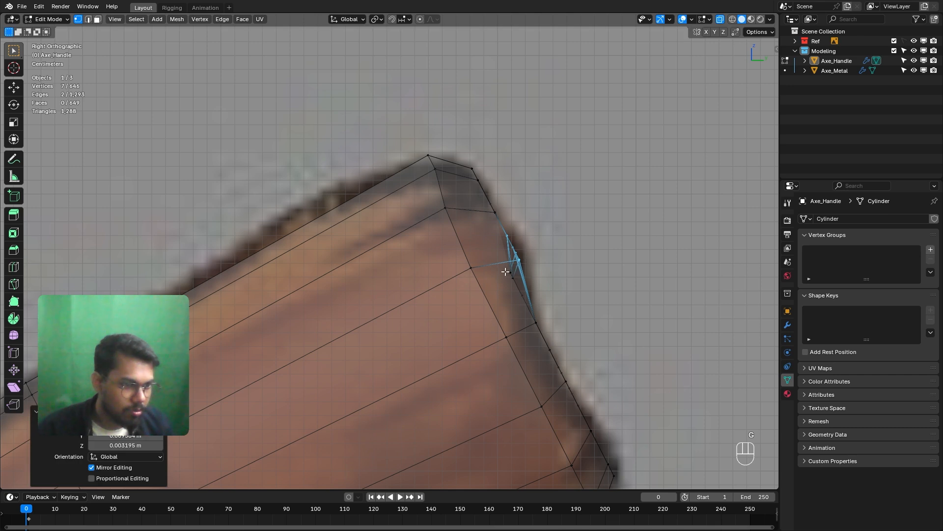
pyautogui.moveTo(526, 288); pyautogui.dragTo(525, 288)
pyautogui.press('g')
pyautogui.click(538, 283)
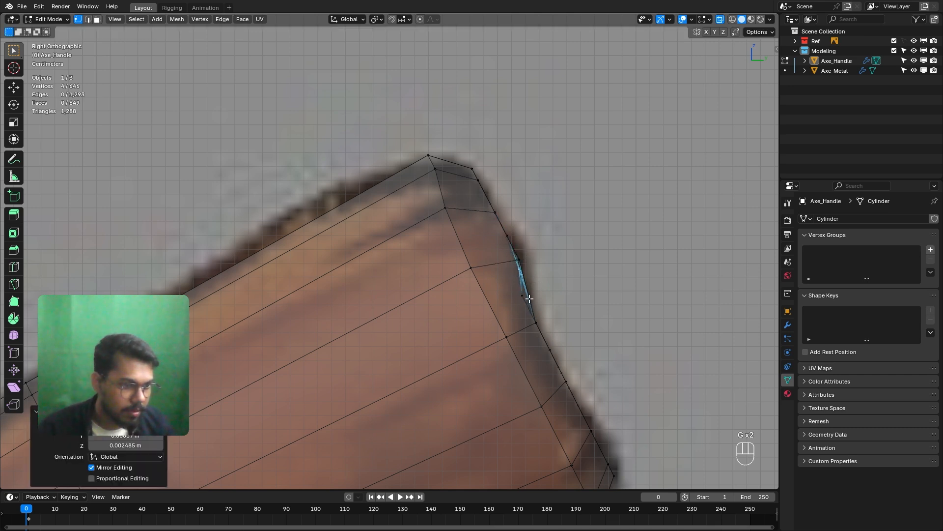
# Align the intermediate cap vertices on the upper half of the butt end with its outer contour.
pyautogui.scroll(2, 538, 284)
pyautogui.click(519, 279)
pyautogui.press('g')
pyautogui.click(519, 279)
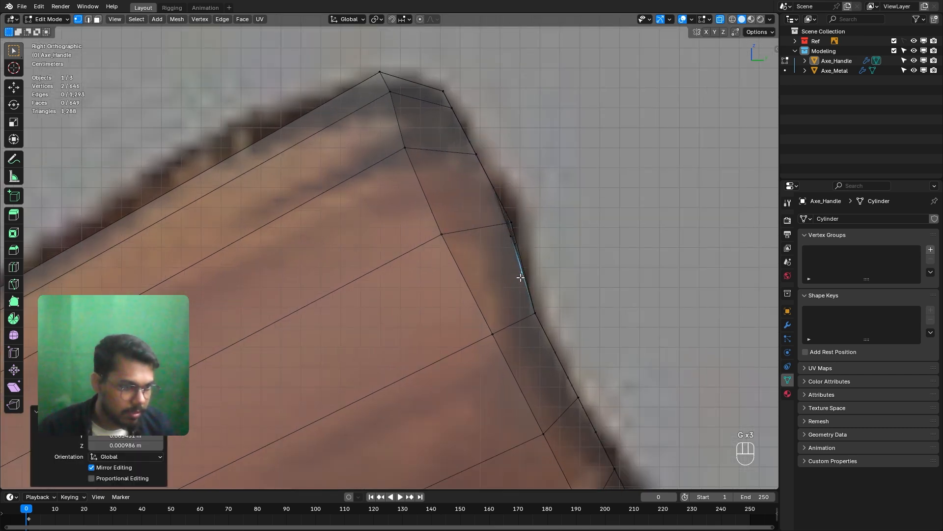
pyautogui.keyDown('shift'); pyautogui.moveTo(534, 282); pyautogui.dragTo(530, 278, button='middle'); pyautogui.keyUp('shift')
pyautogui.moveTo(519, 215); pyautogui.dragTo(499, 215)
pyautogui.press('g')
pyautogui.click(512, 227)
pyautogui.press('g')
pyautogui.click(495, 210)
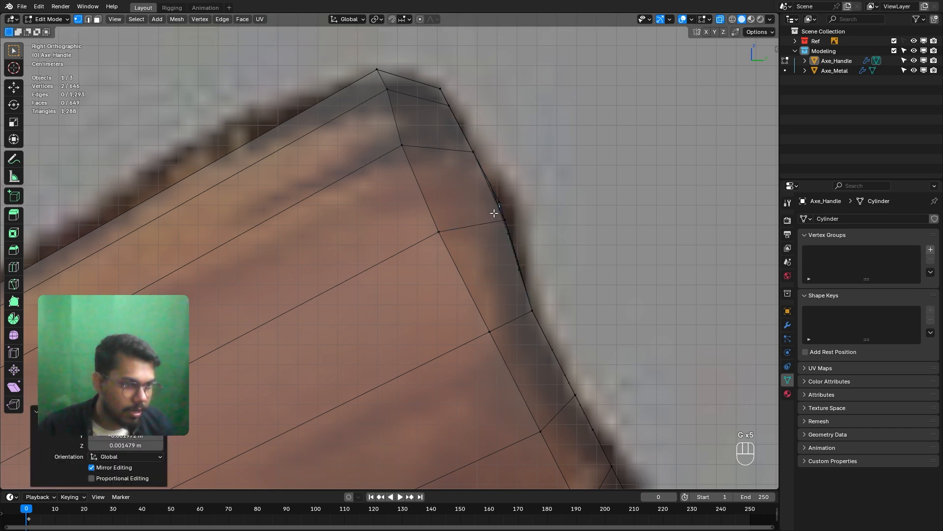
# Reposition the bevel's inner-row vertices on the upper half and pull the edge's middle vertices inward to the reference's concave curve.
pyautogui.keyDown('shift'); pyautogui.moveTo(440, 222); pyautogui.dragTo(443, 206, button='middle'); pyautogui.keyUp('shift')
pyautogui.moveTo(450, 205); pyautogui.dragTo(430, 225)
pyautogui.press('g')
pyautogui.click(436, 223)
pyautogui.keyDown('shift'); pyautogui.moveTo(521, 295); pyautogui.dragTo(491, 251, button='middle'); pyautogui.keyUp('shift')
pyautogui.moveTo(519, 235); pyautogui.dragTo(493, 258)
pyautogui.press('g')
pyautogui.click(489, 259)
# Fine-tune the cap vertices above the butt end's concave middle so they lie along the outer contour.
pyautogui.keyDown('shift'); pyautogui.moveTo(488, 259); pyautogui.dragTo(501, 240, button='middle'); pyautogui.keyUp('shift')
pyautogui.scroll(3, 500, 211)
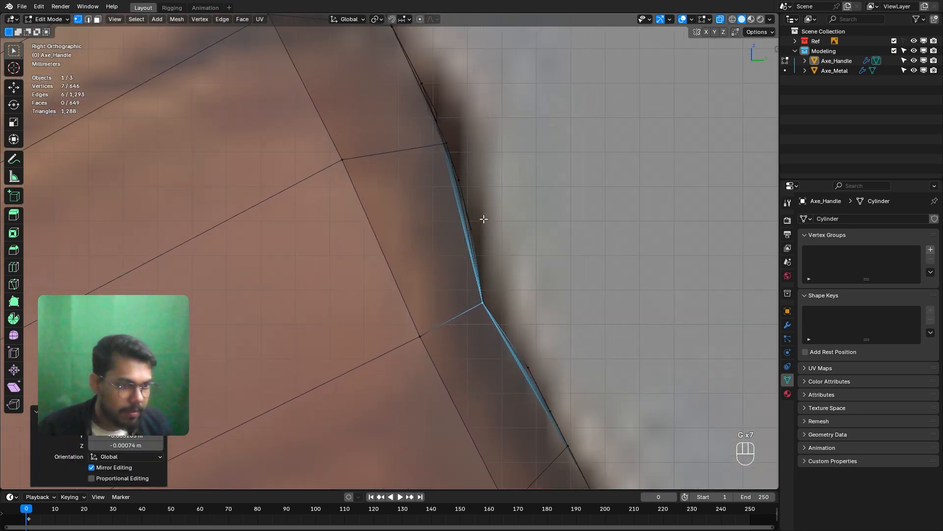
pyautogui.moveTo(482, 217); pyautogui.dragTo(456, 237)
pyautogui.press('g')
pyautogui.click(457, 237)
pyautogui.keyDown('shift'); pyautogui.moveTo(433, 89); pyautogui.dragTo(443, 185, button='middle'); pyautogui.keyUp('shift')
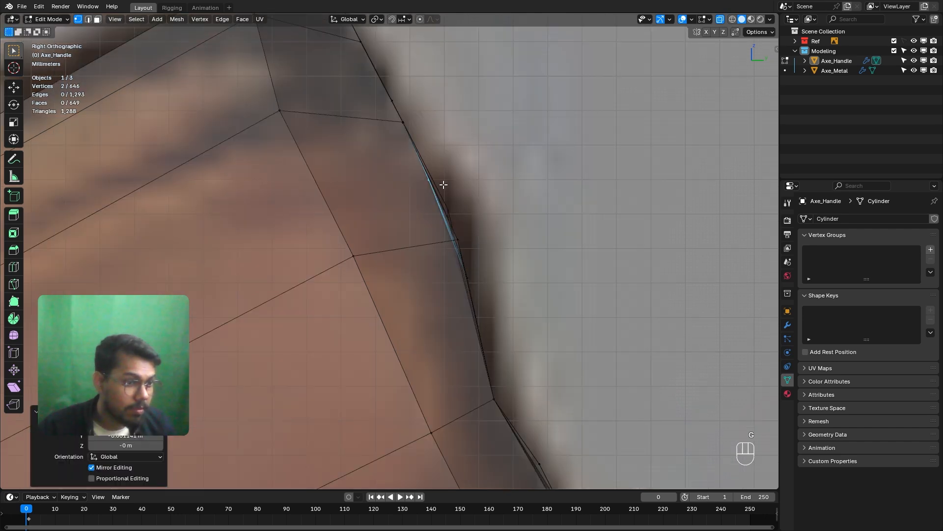
pyautogui.press('g')
pyautogui.moveTo(439, 210); pyautogui.dragTo(451, 242)
pyautogui.click(437, 211)
pyautogui.press('g')
pyautogui.click(445, 240)
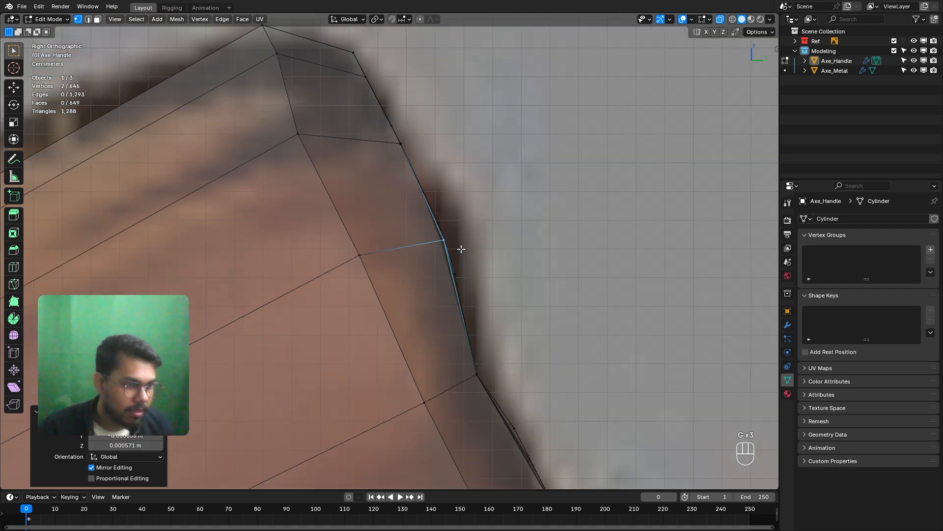
# Move the stray cap vertices just below the concave middle onto the butt end's edge line.
pyautogui.scroll(3, 461, 246)
pyautogui.press('g')
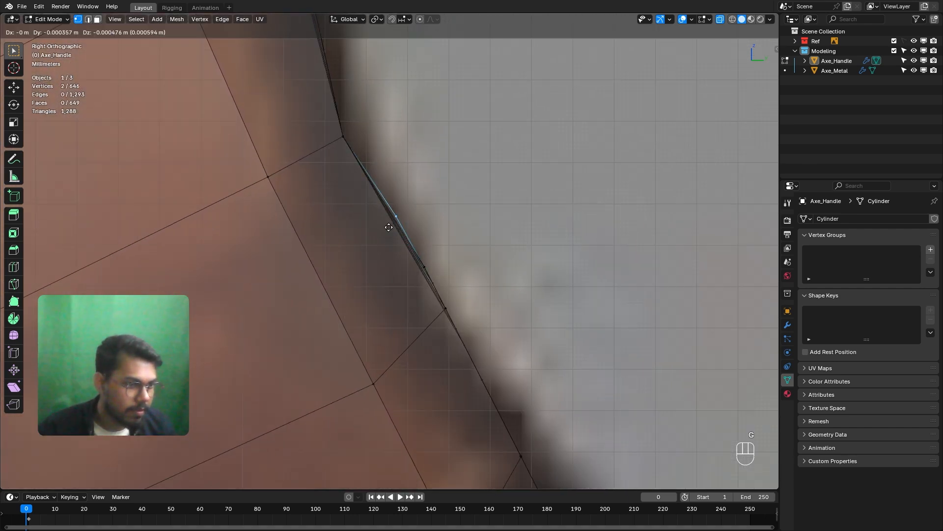
pyautogui.click(404, 239)
pyautogui.press('g')
pyautogui.click(414, 277)
pyautogui.scroll(-4, 433, 295)
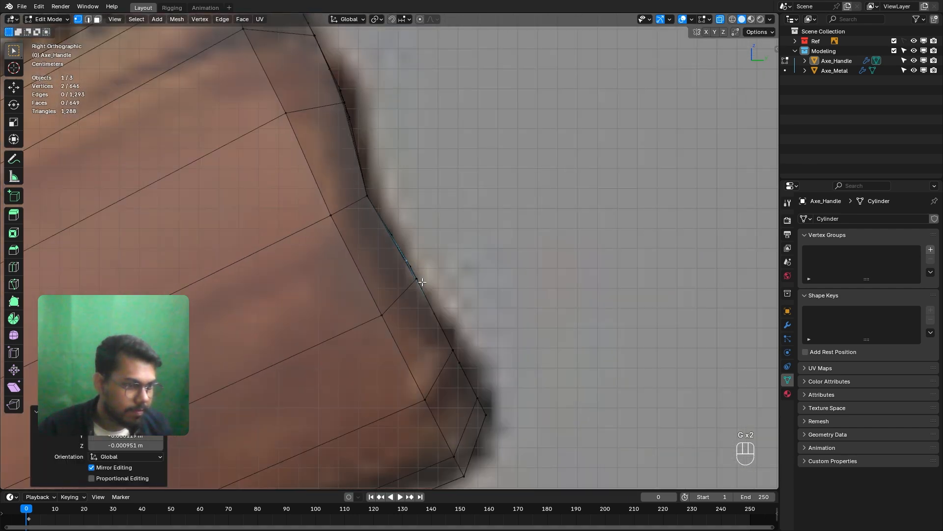
# Move the butt end's lower corner vertices up to the reference outline and rotate them to match its slant.
pyautogui.keyDown('shift'); pyautogui.click(403, 390); pyautogui.keyUp('shift')
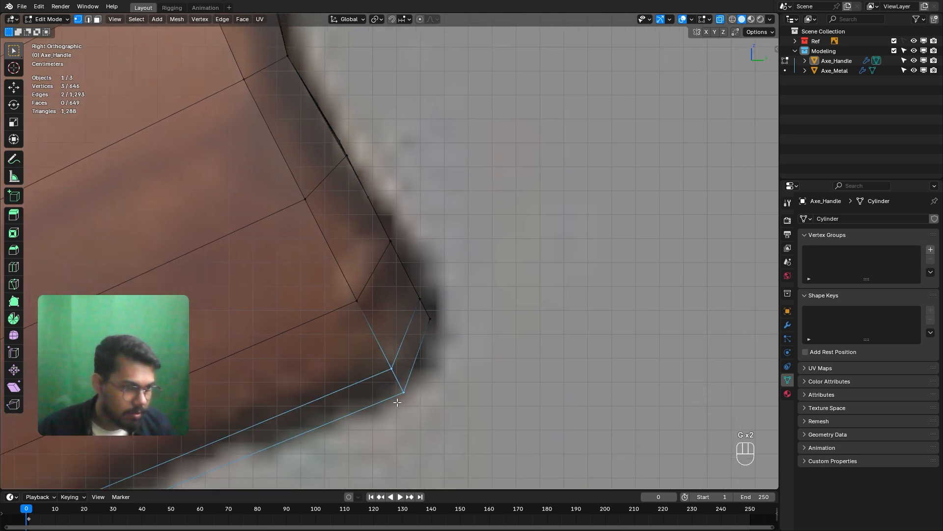
pyautogui.press('g')
pyautogui.click(408, 366)
pyautogui.press('r')
pyautogui.click(483, 371)
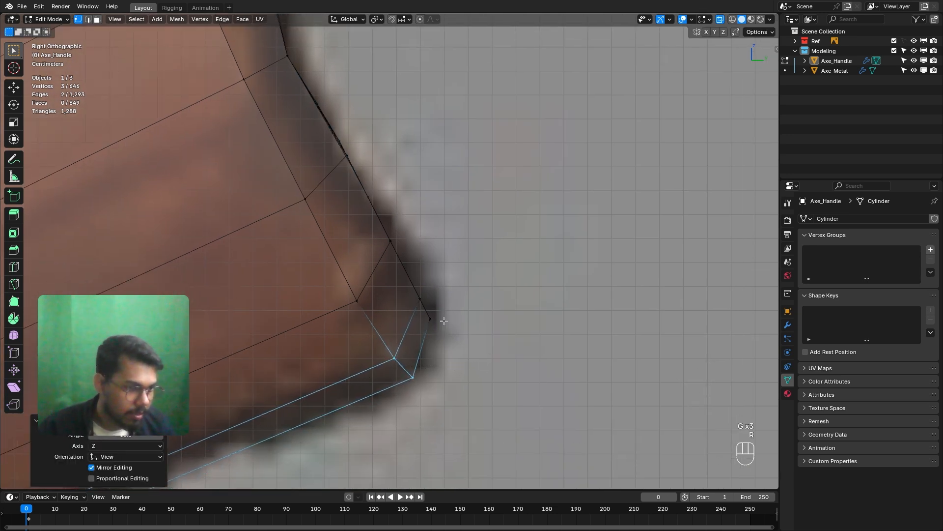
# Adjust the outer and inner vertices just above the butt end's lower corner to fit the reference curve.
pyautogui.press('g')
pyautogui.click(402, 241)
pyautogui.press('g')
pyautogui.click(377, 251)
pyautogui.click(357, 299)
pyautogui.press('g')
pyautogui.click(326, 312)
# Bevel the edge loop around the handle's flat end cap at the axe head by about 0.023 m with one segment.
pyautogui.scroll(-5, 327, 313)
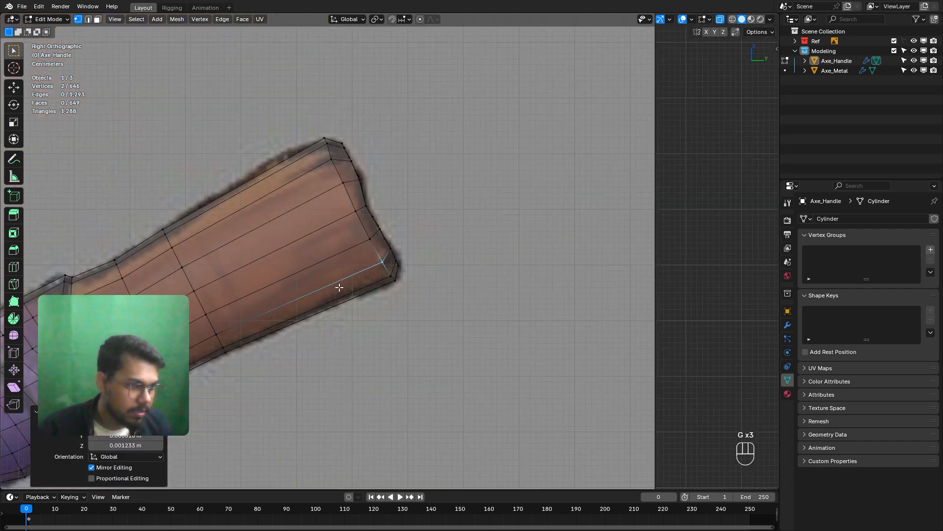
pyautogui.scroll(3, 492, 223)
pyautogui.keyDown('shift'); pyautogui.moveTo(493, 223); pyautogui.dragTo(381, 240, button='middle'); pyautogui.keyUp('shift')
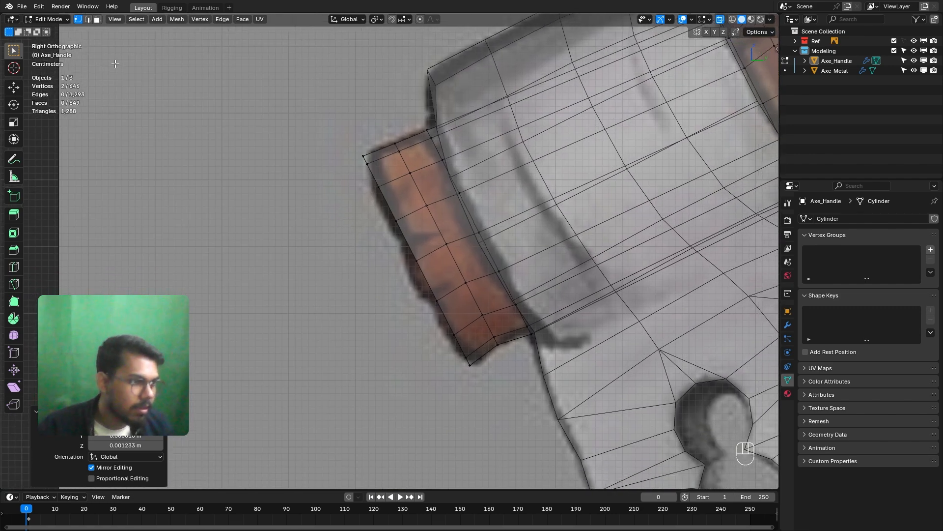
pyautogui.click(88, 19)
pyautogui.moveTo(388, 247)
pyautogui.mouseDown(button='middle')
pyautogui.moveTo(467, 226)
pyautogui.moveTo(438, 253)
pyautogui.moveTo(420, 252)
pyautogui.mouseUp(button='middle')
pyautogui.hotkey('alt', 'z')
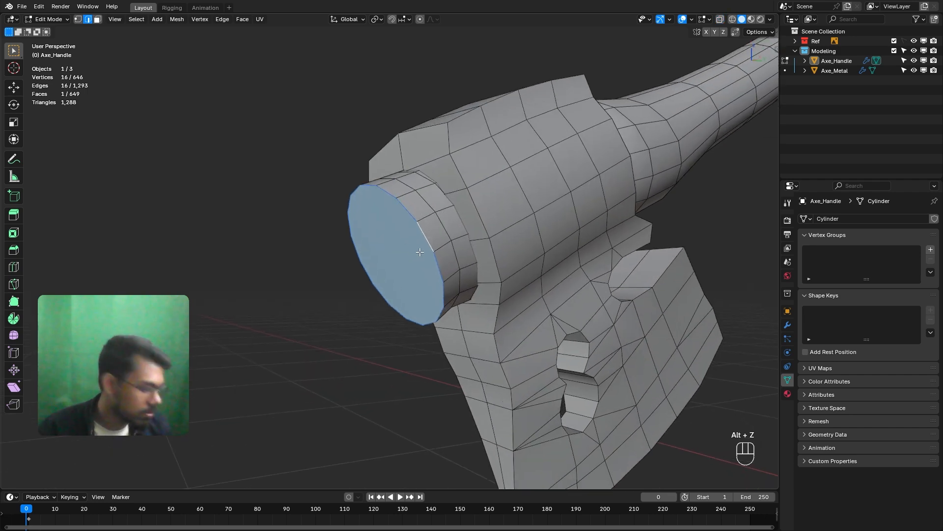
pyautogui.hotkey('ctrl', 'b')
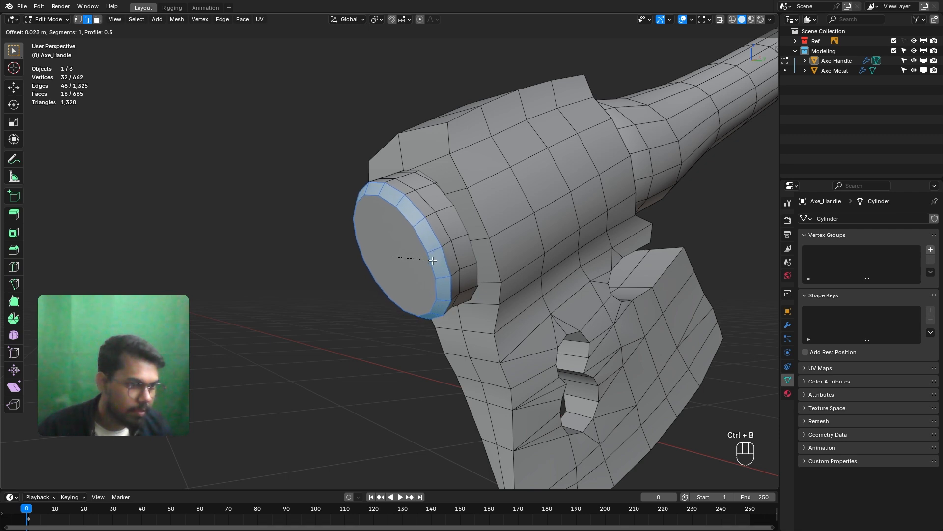
pyautogui.click(430, 262)
# In right orthographic view with X-ray and vertex selection, move the beveled head-end cap's upper corner vertices onto the reference outline.
pyautogui.press('KP_3')
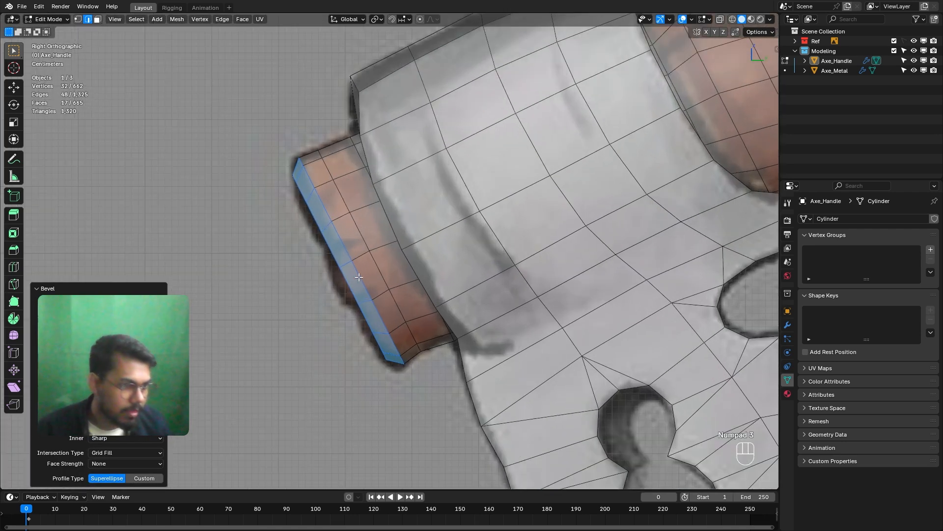
pyautogui.keyDown('shift'); pyautogui.moveTo(359, 278); pyautogui.dragTo(364, 251, button='middle'); pyautogui.keyUp('shift')
pyautogui.click(78, 19)
pyautogui.hotkey('alt', 'z')
pyautogui.scroll(4, 354, 172)
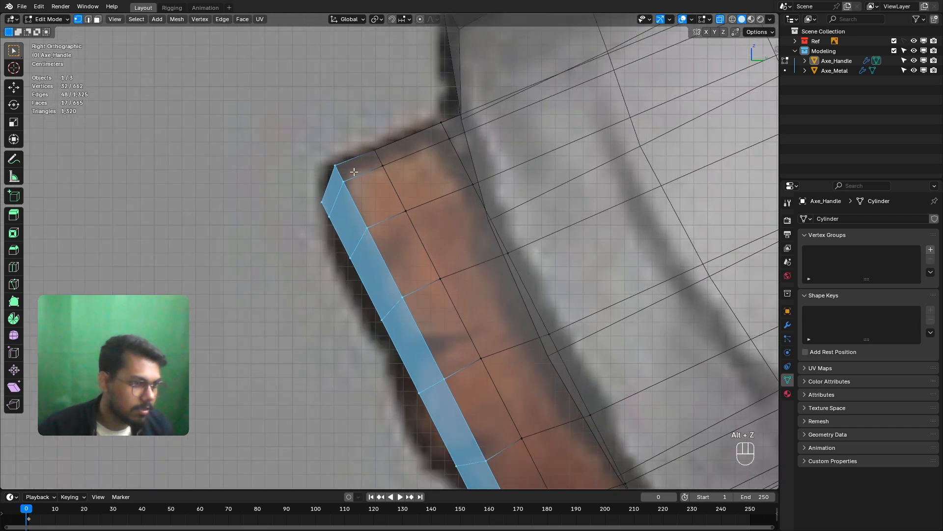
pyautogui.moveTo(324, 202); pyautogui.dragTo(325, 202)
pyautogui.press('g')
pyautogui.click(328, 194)
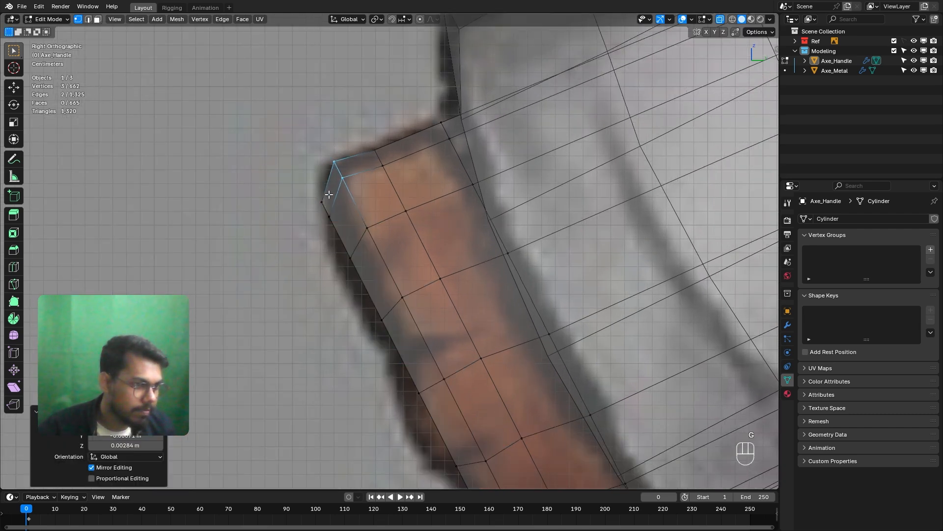
pyautogui.press('g')
pyautogui.click(309, 208)
# Move the next two bevel vertex rows below the head-end cap's upper corner out to the reference outline.
pyautogui.click(363, 222)
pyautogui.moveTo(374, 216); pyautogui.dragTo(343, 272)
pyautogui.press('g')
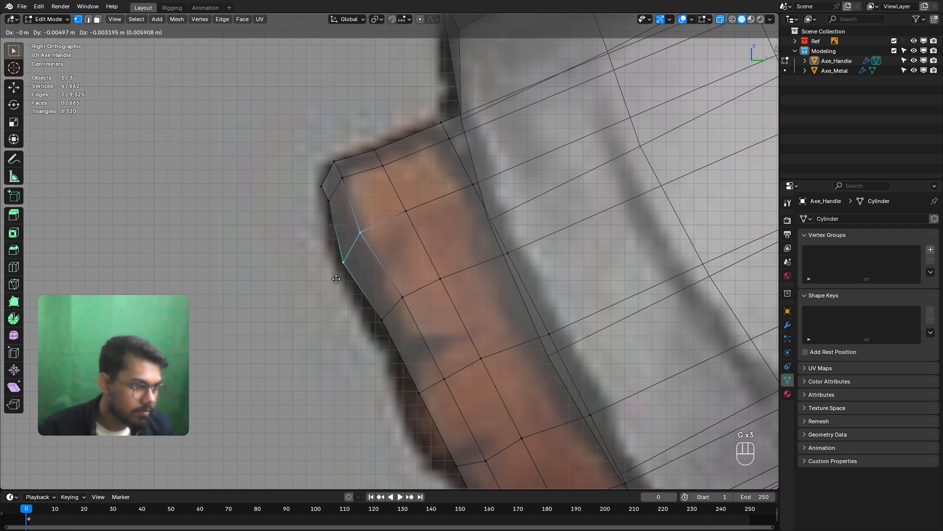
pyautogui.click(334, 283)
pyautogui.moveTo(410, 285); pyautogui.dragTo(375, 323)
pyautogui.press('g')
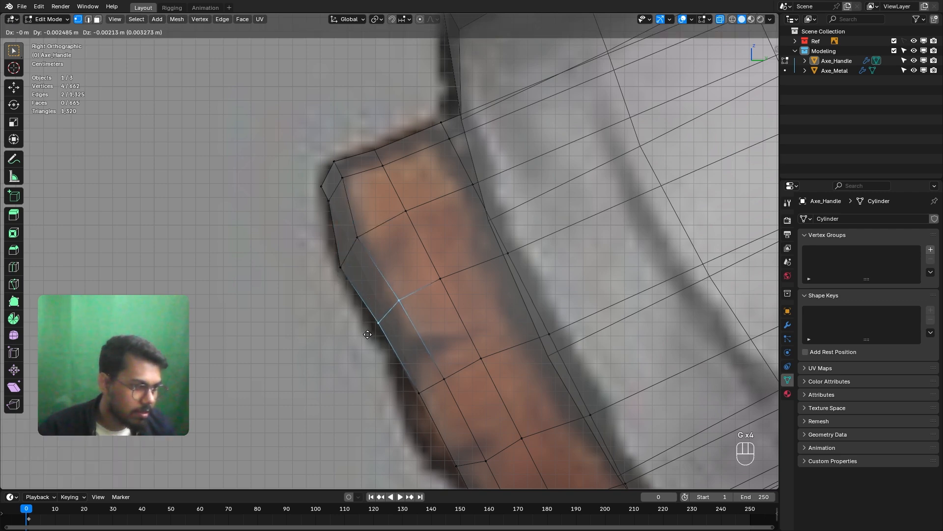
pyautogui.click(366, 331)
# Move the middle and lower-middle bevel vertex rows of the head-end cap to follow the reference outline.
pyautogui.keyDown('shift'); pyautogui.moveTo(420, 377); pyautogui.dragTo(392, 273, button='middle'); pyautogui.keyUp('shift')
pyautogui.moveTo(432, 268); pyautogui.dragTo(388, 295)
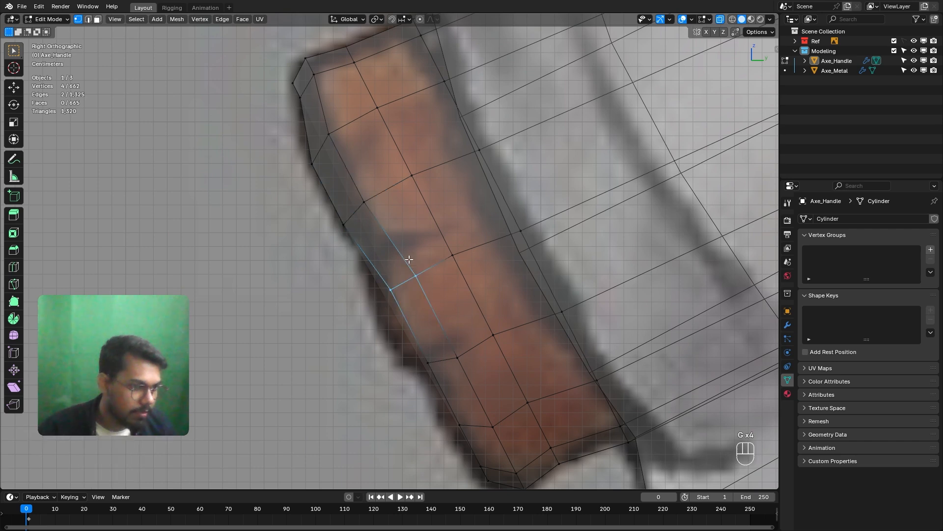
pyautogui.press('g')
pyautogui.click(418, 299)
pyautogui.keyDown('shift'); pyautogui.moveTo(431, 334); pyautogui.dragTo(441, 294, button='middle'); pyautogui.keyUp('shift')
pyautogui.press('g')
pyautogui.click(459, 354)
# Move the two vertex rows near the head-end cap's lower corner onto the reference outline, then turn X-ray off in perspective view.
pyautogui.moveTo(457, 282); pyautogui.dragTo(411, 314)
pyautogui.press('g')
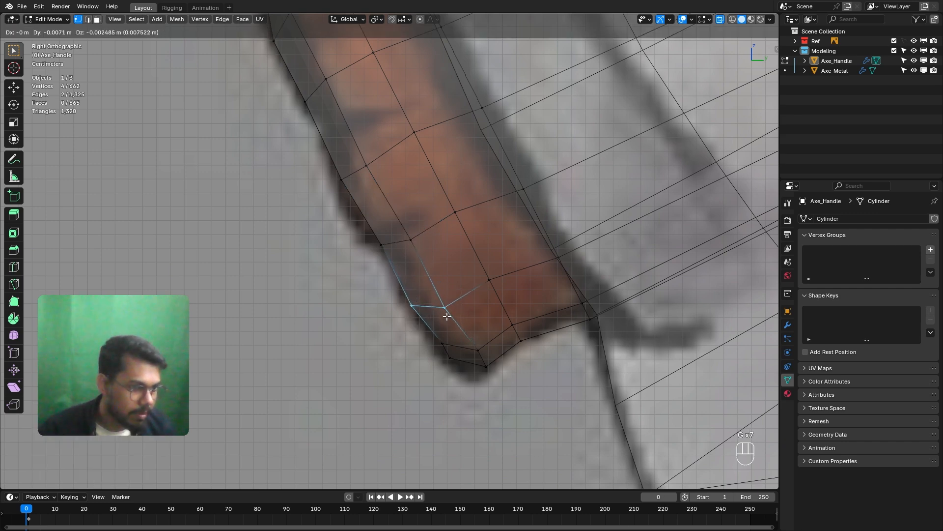
pyautogui.click(446, 316)
pyautogui.moveTo(430, 357); pyautogui.dragTo(430, 354)
pyautogui.press('g')
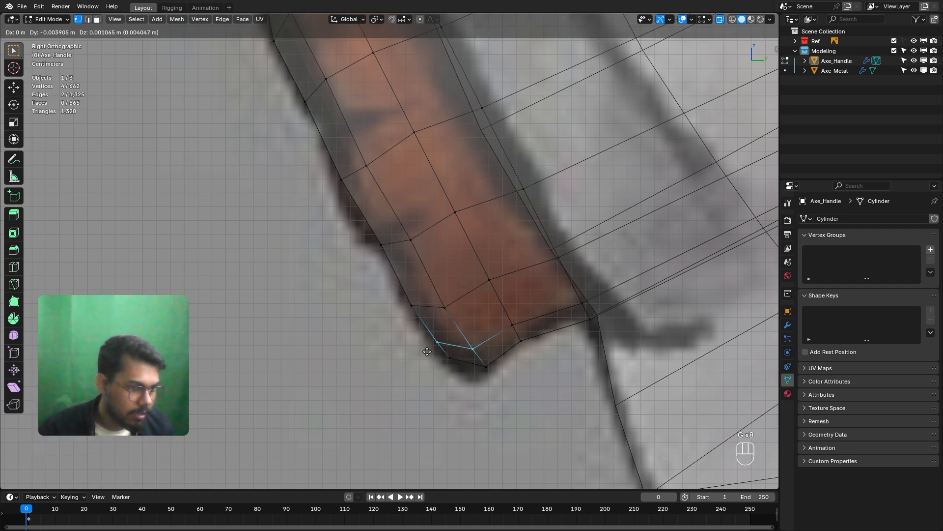
pyautogui.click(426, 351)
pyautogui.moveTo(379, 211); pyautogui.dragTo(391, 231, button='middle')
pyautogui.scroll(-8, 390, 227)
pyautogui.hotkey('alt', 'z')
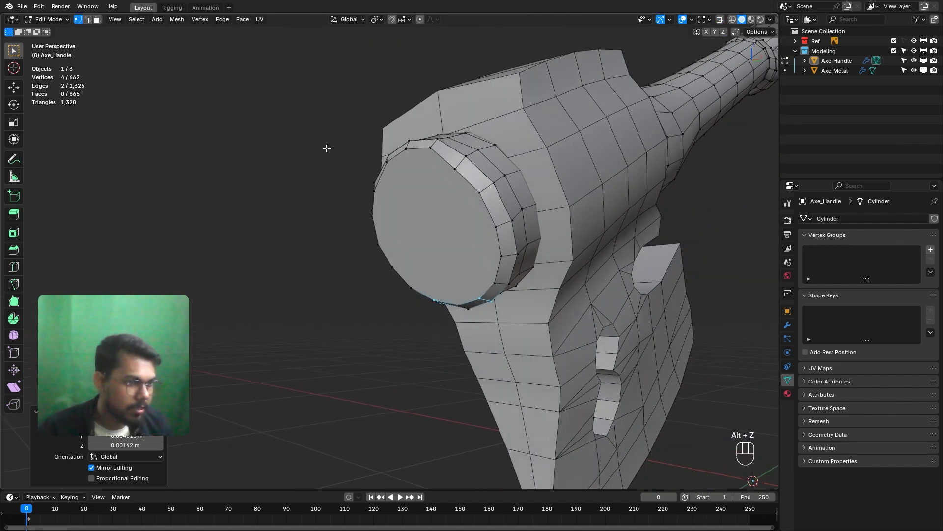
# In face selection, delete the large flat face closing the head-end cap of the axe handle.
pyautogui.click(98, 19)
pyautogui.click(432, 216)
pyautogui.moveTo(433, 216); pyautogui.dragTo(415, 210, button='middle')
pyautogui.press('x')
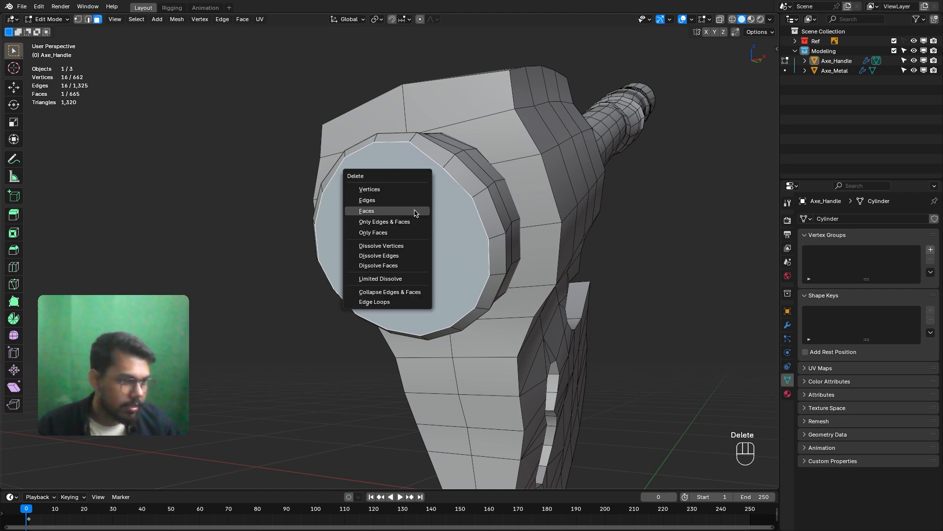
pyautogui.click(385, 211)
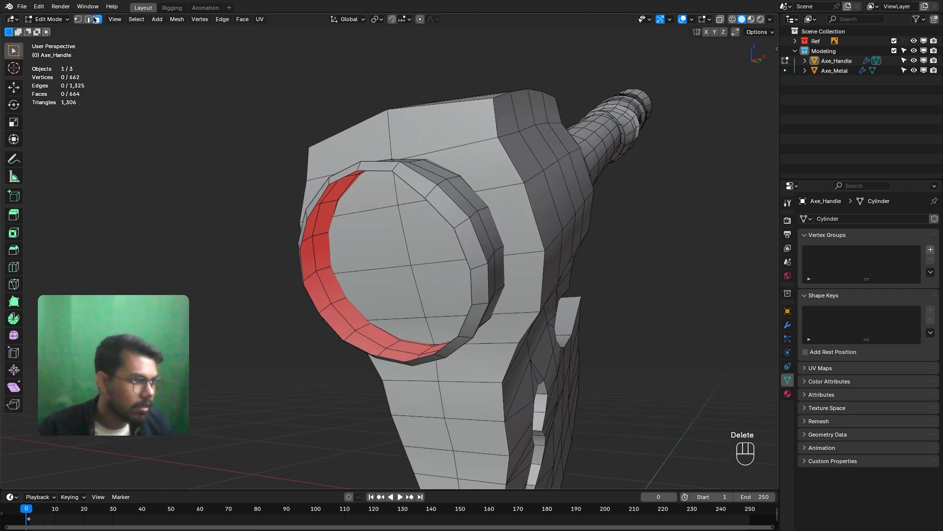
# Extrude the head-end cap's open rim loop in place and scale it inward to form a ring of faces.
pyautogui.moveTo(473, 267); pyautogui.dragTo(487, 274, button='middle')
pyautogui.keyDown('alt'); pyautogui.click(461, 225); pyautogui.keyUp('alt')
pyautogui.moveTo(461, 225); pyautogui.dragTo(454, 247, button='middle')
pyautogui.press('e')
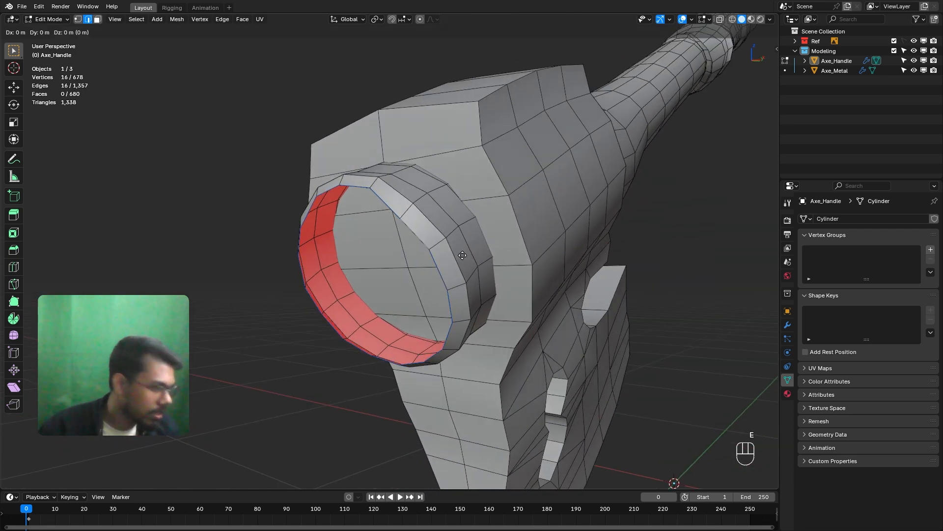
pyautogui.rightClick(489, 247)
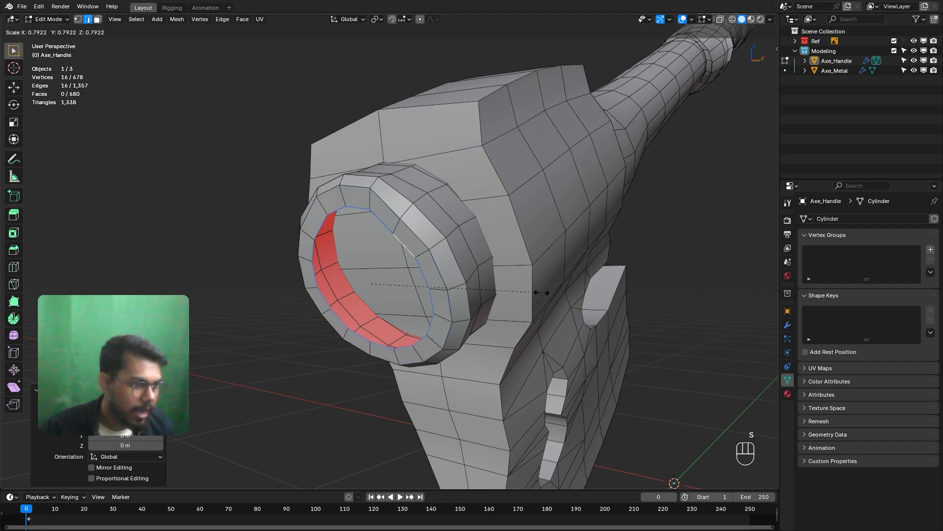
pyautogui.click(521, 292)
# Extrude the cap's inner ring again and merge the new loop at its center to close the hole.
pyautogui.moveTo(520, 291); pyautogui.dragTo(467, 274, button='middle')
pyautogui.press('e')
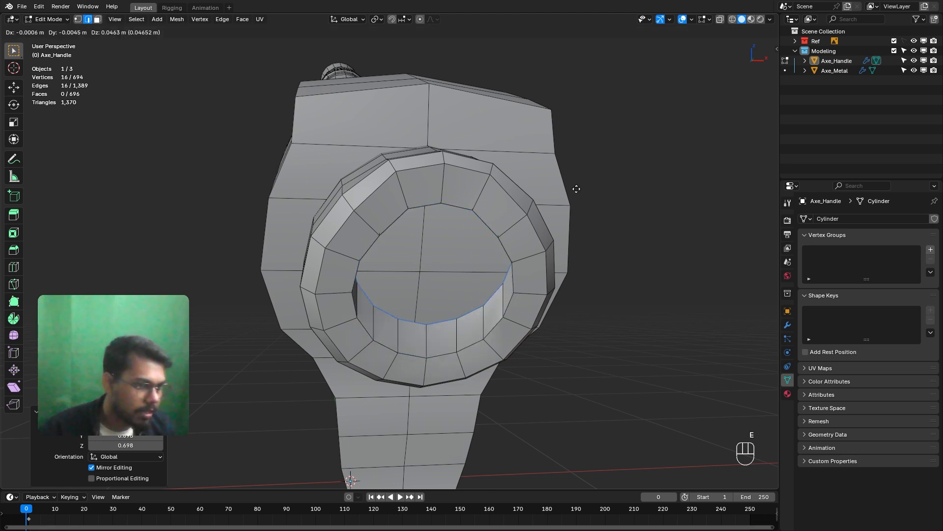
pyautogui.rightClick(590, 240)
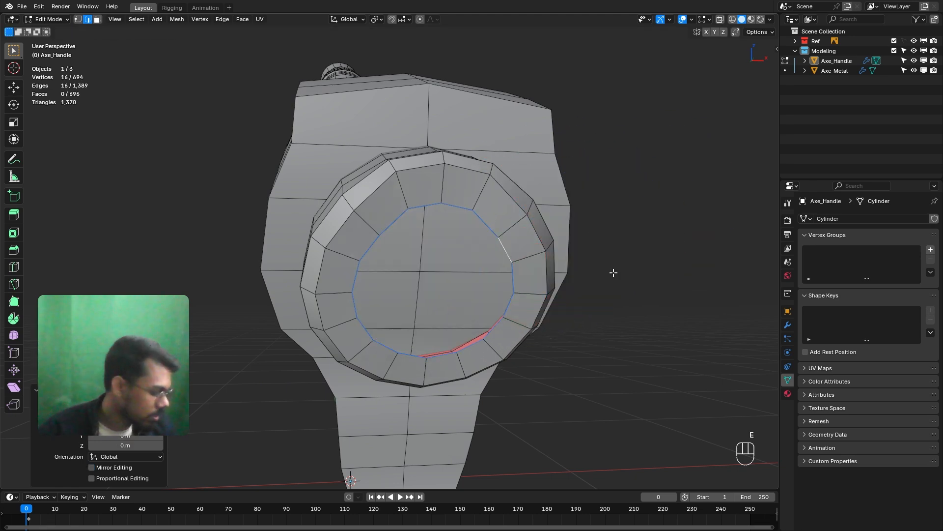
pyautogui.press('m')
pyautogui.click(615, 272)
# Dissolve the innermost edge loop on the cap at the handle's grip end.
pyautogui.moveTo(615, 272); pyautogui.dragTo(445, 288, button='middle')
pyautogui.scroll(-3, 433, 285)
pyautogui.press('KP_3')
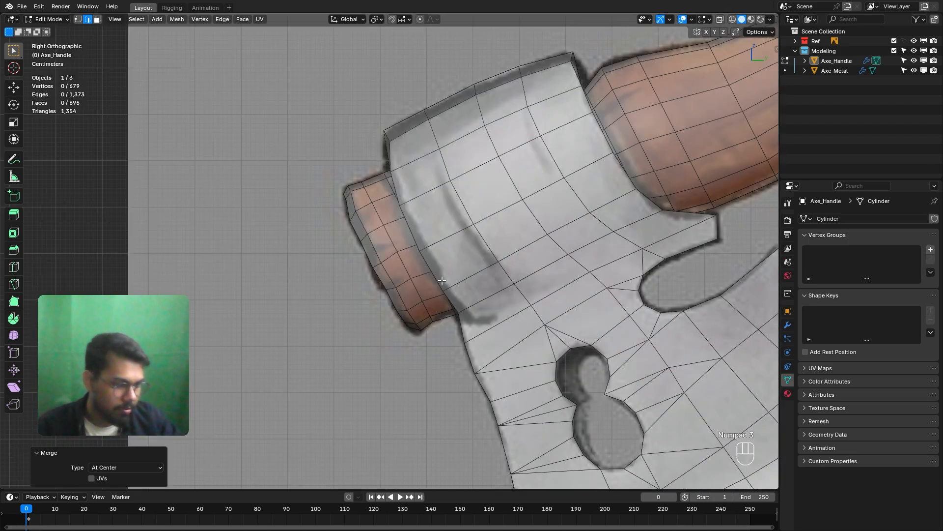
pyautogui.scroll(-5, 421, 272)
pyautogui.moveTo(421, 272); pyautogui.dragTo(394, 262, button='middle')
pyautogui.scroll(10, 364, 269)
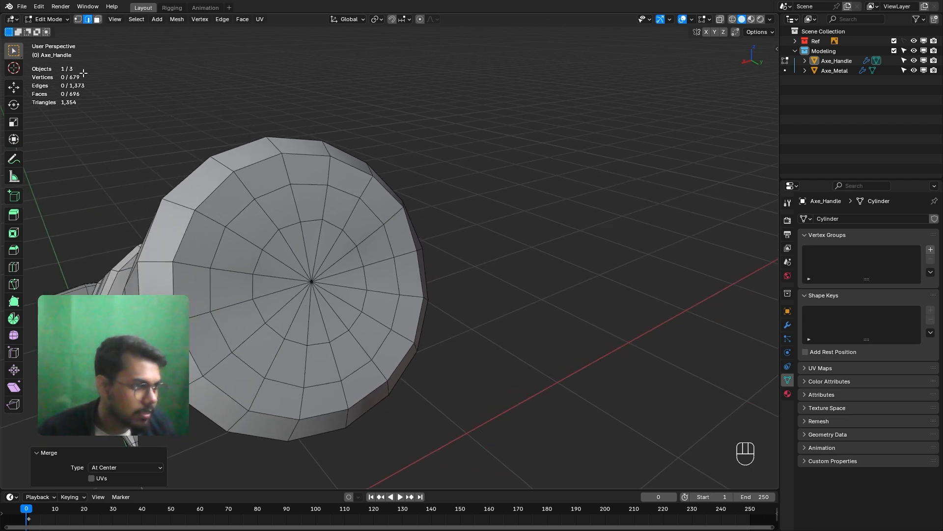
pyautogui.keyDown('alt'); pyautogui.click(294, 225); pyautogui.keyUp('alt')
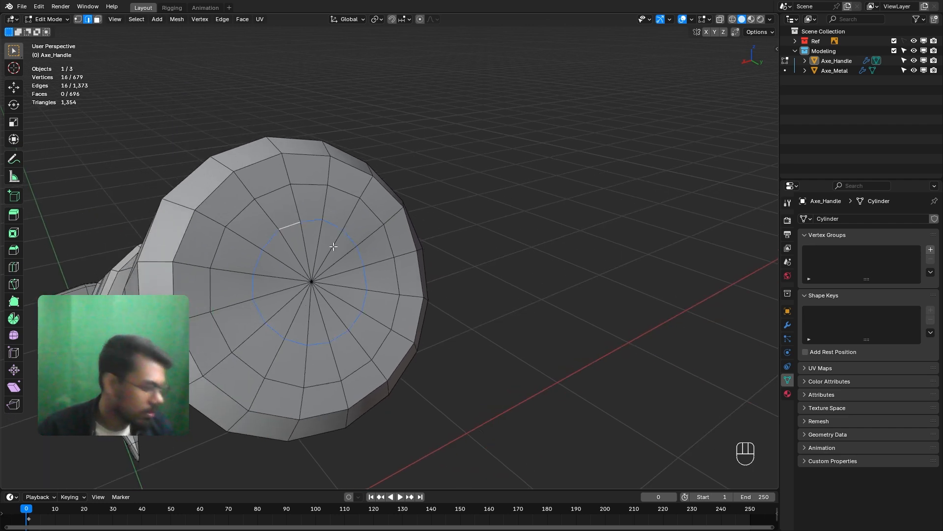
pyautogui.press('x')
pyautogui.click(321, 298)
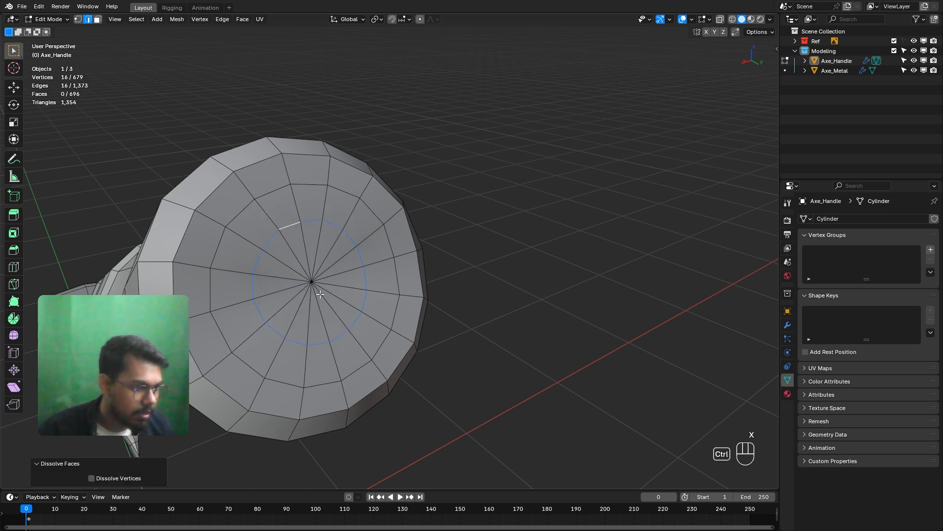
pyautogui.hotkey('ctrl', 'z')
pyautogui.press('x')
pyautogui.click(317, 283)
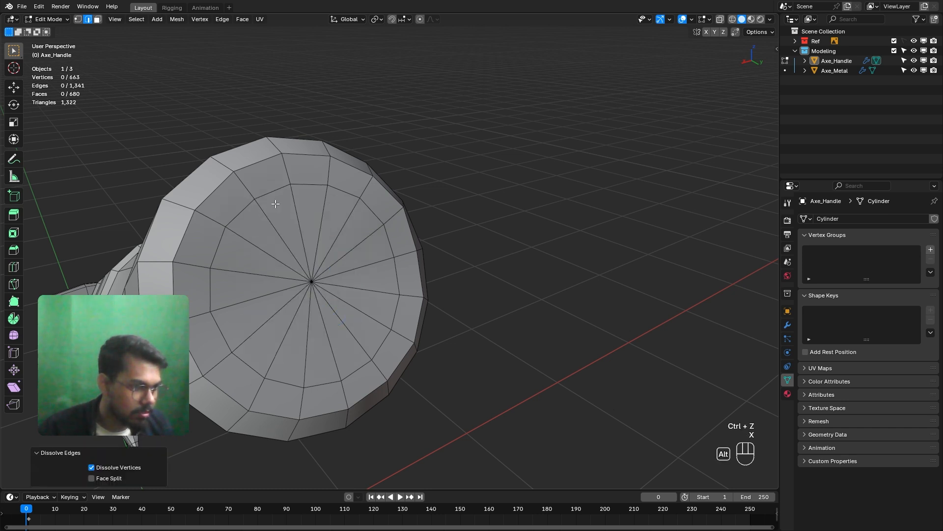
# Scale the remaining inner edge loop of the grip-end cap to about 0.86.
pyautogui.keyDown('alt'); pyautogui.click(269, 195); pyautogui.keyUp('alt')
pyautogui.press('s')
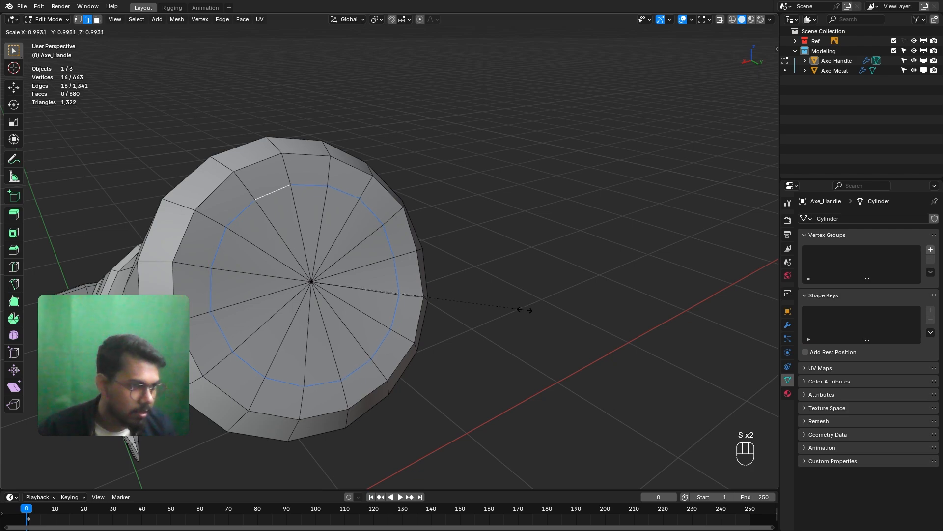
pyautogui.click(496, 308)
# Examine the whole axe in perspective, front and right orthographic views, including a close look at the head-end cap.
pyautogui.scroll(-8, 497, 308)
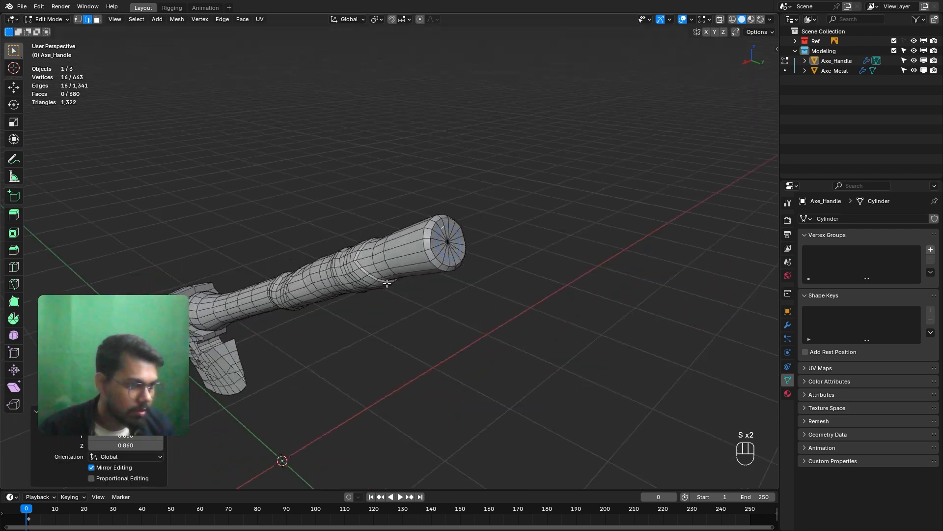
pyautogui.moveTo(386, 283); pyautogui.dragTo(437, 269, button='middle')
pyautogui.keyDown('shift'); pyautogui.moveTo(597, 235); pyautogui.dragTo(408, 280, button='middle'); pyautogui.keyUp('shift')
pyautogui.scroll(-6, 266, 329)
pyautogui.moveTo(212, 353); pyautogui.dragTo(266, 330, button='middle')
pyautogui.keyDown('shift'); pyautogui.moveTo(265, 329); pyautogui.dragTo(472, 216, button='middle'); pyautogui.keyUp('shift')
pyautogui.scroll(4, 360, 271)
pyautogui.scroll(-1, 472, 216)
pyautogui.scroll(2, 358, 250)
pyautogui.moveTo(369, 265); pyautogui.dragTo(334, 270, button='middle')
pyautogui.scroll(-2, 356, 253)
pyautogui.press('KP_1')
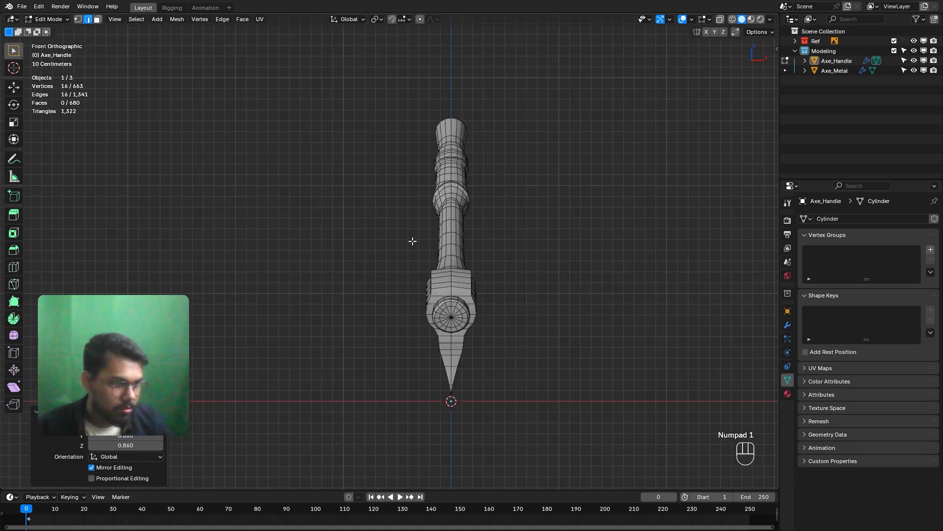
pyautogui.press('KP_3')
pyautogui.scroll(6, 290, 310)
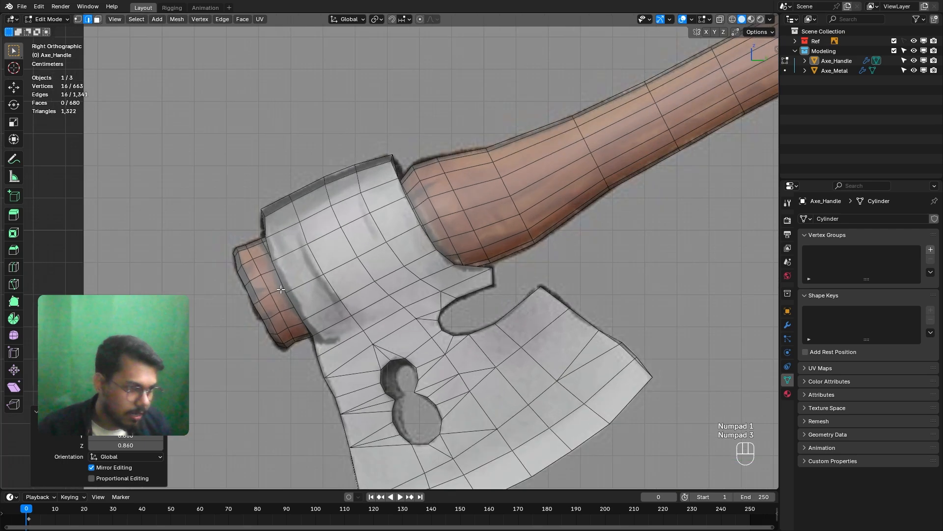
pyautogui.scroll(2, 260, 295)
pyautogui.moveTo(275, 290); pyautogui.dragTo(419, 219, button='middle')
pyautogui.scroll(5, 419, 219)
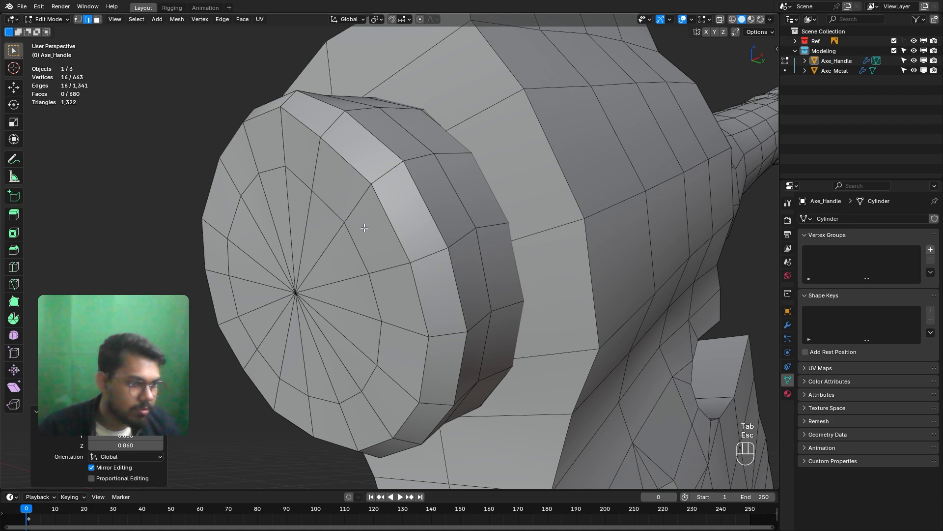
# Compare the axe head and handle with the reference image in right orthographic view, and check their shape in perspective.
pyautogui.scroll(-5, 364, 228)
pyautogui.press('KP_3')
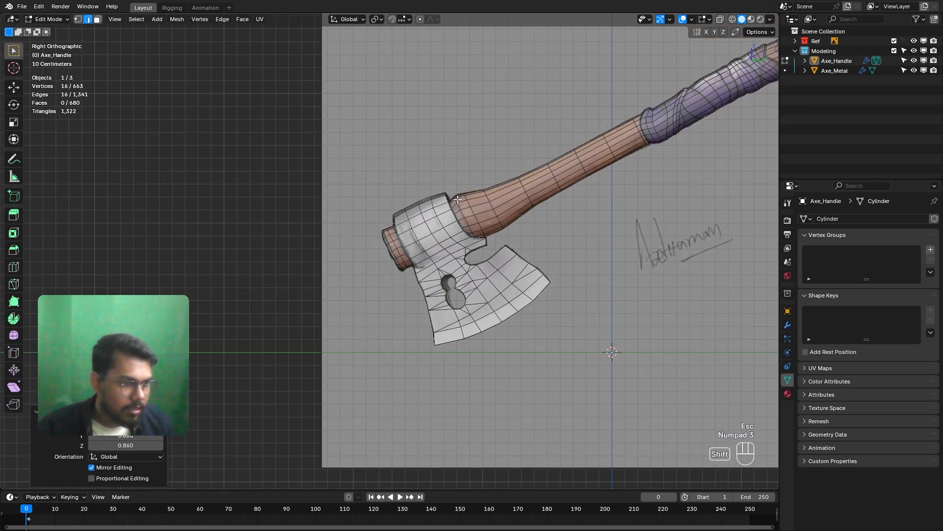
pyautogui.scroll(2, 396, 225)
pyautogui.scroll(4, 383, 227)
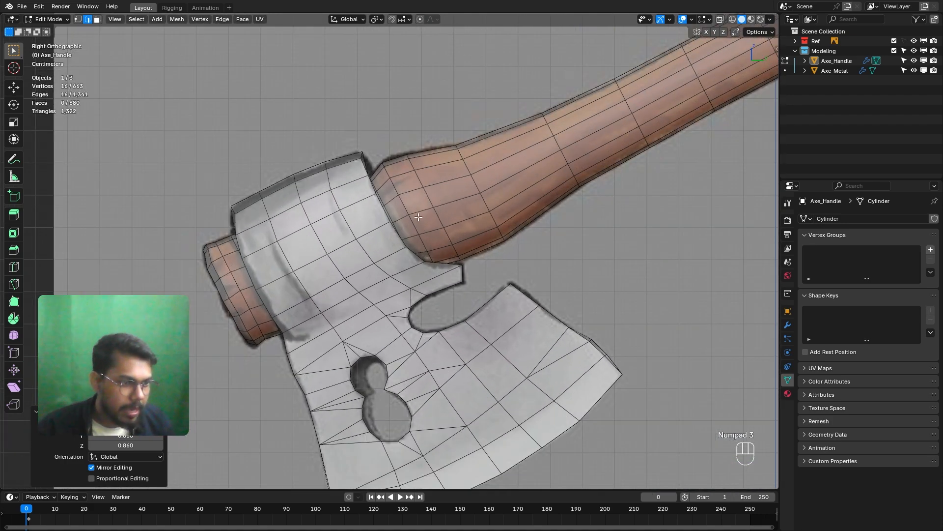
pyautogui.scroll(-5, 366, 267)
pyautogui.moveTo(366, 267); pyautogui.dragTo(399, 273, button='middle')
pyautogui.scroll(5, 427, 281)
pyautogui.scroll(3, 284, 305)
pyautogui.scroll(-3, 284, 304)
pyautogui.scroll(2, 399, 273)
# Leave Edit Mode on the handle, select Axe_Metal and enter Edit Mode on it.
pyautogui.click(399, 274)
pyautogui.press('Tab')
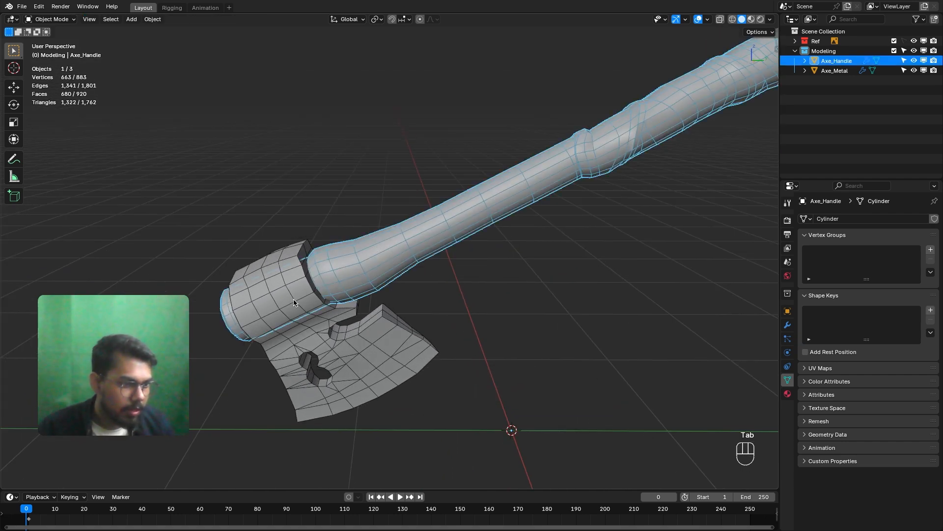
pyautogui.click(388, 260)
pyautogui.click(345, 282)
pyautogui.click(386, 259)
pyautogui.scroll(-3, 360, 295)
pyautogui.click(360, 296)
pyautogui.scroll(5, 361, 295)
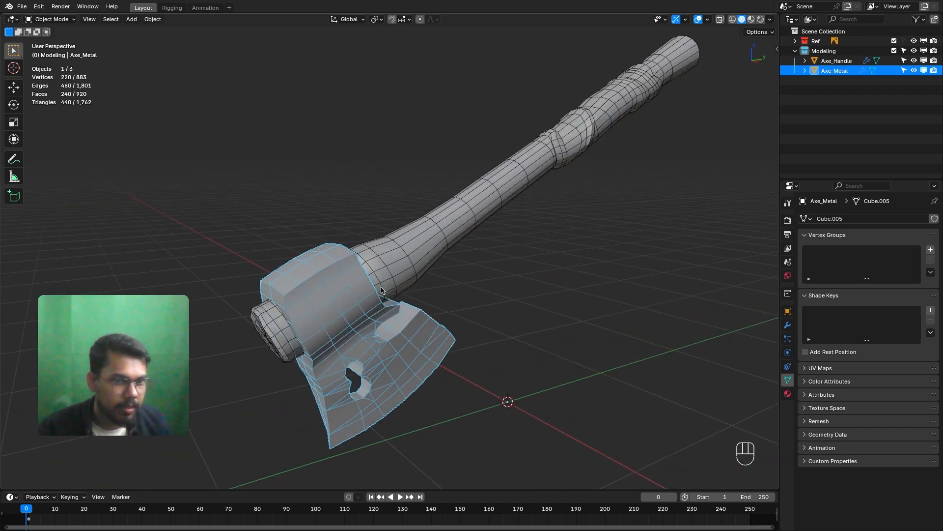
pyautogui.click(399, 264)
pyautogui.scroll(3, 364, 281)
pyautogui.keyDown('shift'); pyautogui.moveTo(365, 281); pyautogui.dragTo(358, 228, button='middle'); pyautogui.keyUp('shift')
pyautogui.click(358, 228)
pyautogui.press('Tab')
# In edge selection, select the border edges of Axe_Metal's rear face around the head-end cap.
pyautogui.click(463, 233)
pyautogui.keyDown('alt'); pyautogui.moveTo(463, 233); pyautogui.dragTo(374, 267, button='middle'); pyautogui.keyUp('alt')
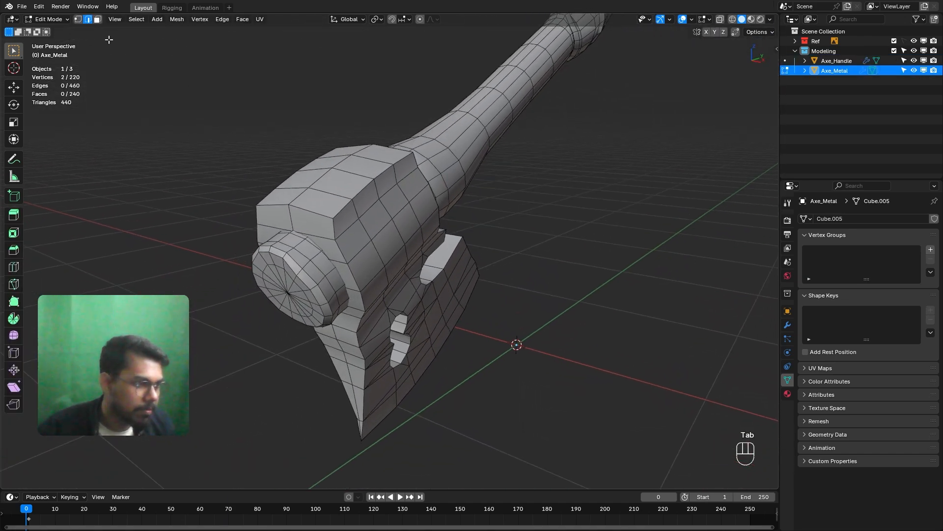
pyautogui.keyDown('alt'); pyautogui.moveTo(309, 229); pyautogui.dragTo(424, 202, button='middle'); pyautogui.keyUp('alt')
pyautogui.keyDown('shift'); pyautogui.moveTo(431, 239); pyautogui.dragTo(437, 166, button='middle'); pyautogui.keyUp('shift')
pyautogui.scroll(1, 434, 186)
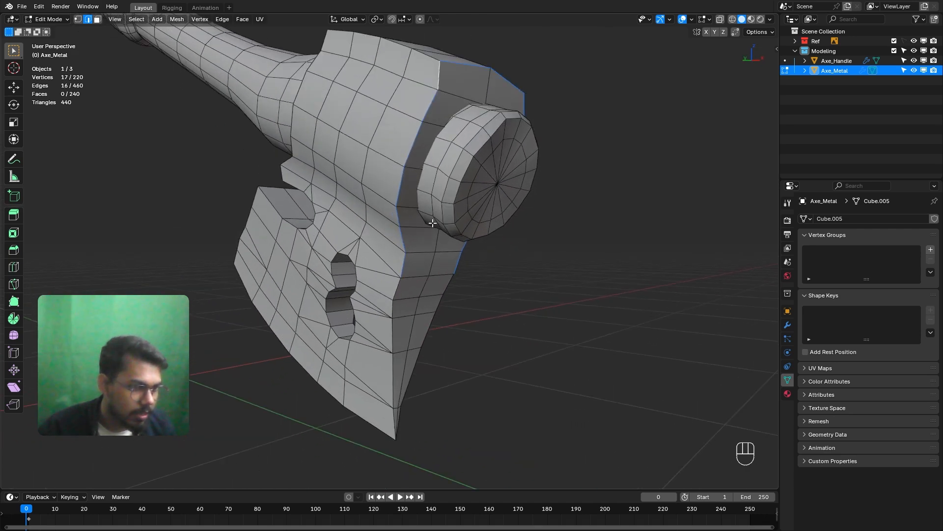
# Extend the edge selection down both sides of the blade's back toward its lower tip.
pyautogui.keyDown('shift'); pyautogui.moveTo(436, 283); pyautogui.dragTo(419, 206, button='middle'); pyautogui.keyUp('shift')
pyautogui.scroll(2, 419, 207)
pyautogui.keyDown('alt'); pyautogui.keyDown('shift'); pyautogui.click(368, 173); pyautogui.keyUp('shift'); pyautogui.keyUp('alt')
pyautogui.moveTo(416, 249); pyautogui.dragTo(358, 206, button='middle')
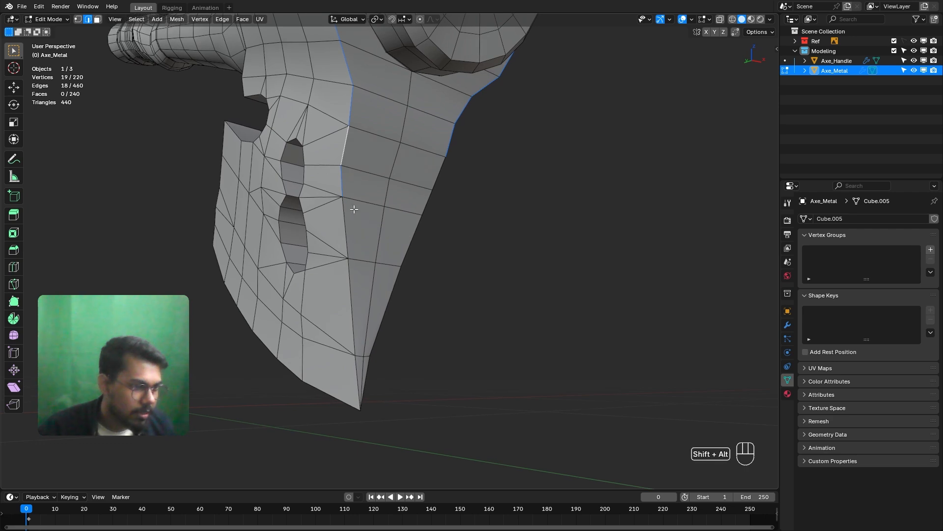
pyautogui.moveTo(359, 365); pyautogui.dragTo(320, 320, button='middle')
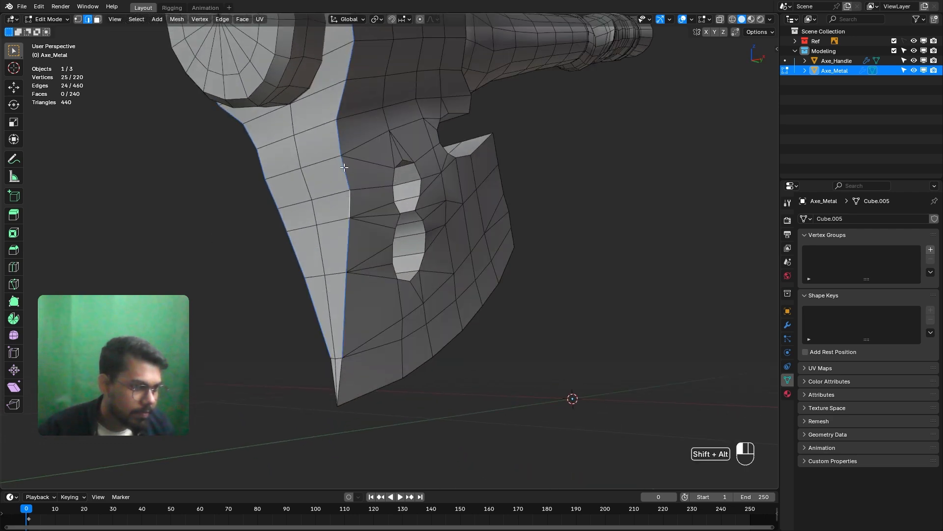
pyautogui.moveTo(344, 184); pyautogui.dragTo(368, 300, button='middle')
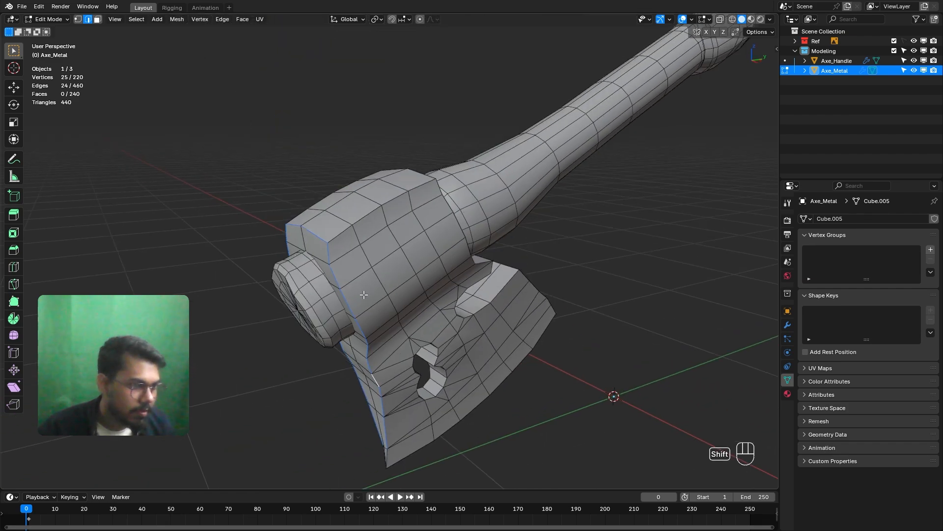
# Add the head's upper side edges, the handle-side border and the notch edges to the Axe_Metal edge selection.
pyautogui.keyDown('alt'); pyautogui.keyDown('shift'); pyautogui.click(341, 234); pyautogui.keyUp('shift'); pyautogui.keyUp('alt')
pyautogui.moveTo(340, 234); pyautogui.dragTo(470, 259, button='middle')
pyautogui.keyDown('alt'); pyautogui.keyDown('shift'); pyautogui.click(417, 238); pyautogui.keyUp('shift'); pyautogui.keyUp('alt')
pyautogui.scroll(2, 418, 238)
pyautogui.moveTo(344, 275); pyautogui.dragTo(327, 234, button='middle')
pyautogui.moveTo(381, 250); pyautogui.dragTo(386, 290, button='middle')
pyautogui.moveTo(412, 319); pyautogui.dragTo(414, 297, button='middle')
pyautogui.keyDown('shift'); pyautogui.click(354, 326); pyautogui.keyUp('shift')
pyautogui.moveTo(504, 287); pyautogui.dragTo(432, 305, button='middle')
pyautogui.scroll(-3, 393, 318)
pyautogui.scroll(-3, 478, 232)
pyautogui.scroll(6, 425, 316)
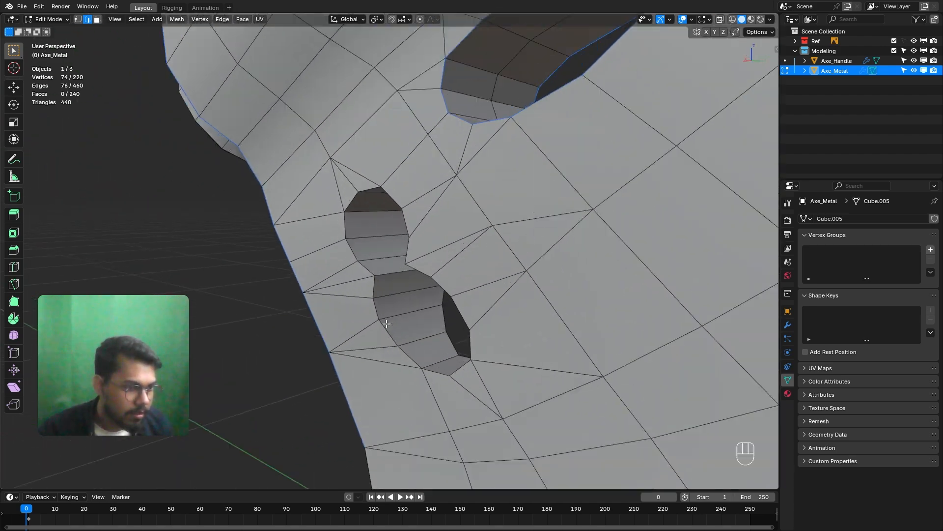
# Add the outline edges of the figure-eight cutout on both sides of the blade to the selection.
pyautogui.keyDown('alt'); pyautogui.keyDown('shift'); pyautogui.click(399, 330); pyautogui.keyUp('shift'); pyautogui.keyUp('alt')
pyautogui.moveTo(404, 332); pyautogui.dragTo(459, 300, button='middle')
pyautogui.moveTo(461, 347); pyautogui.dragTo(363, 269, button='middle')
pyautogui.keyDown('alt'); pyautogui.keyDown('shift'); pyautogui.click(456, 239); pyautogui.keyUp('shift'); pyautogui.keyUp('alt')
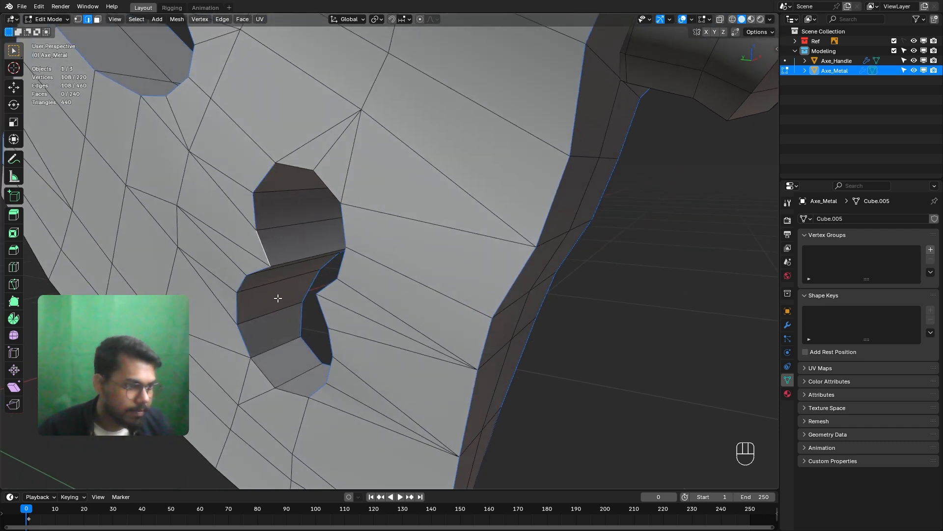
pyautogui.keyDown('alt'); pyautogui.keyDown('shift'); pyautogui.click(264, 364); pyautogui.keyUp('shift'); pyautogui.keyUp('alt')
pyautogui.moveTo(264, 364); pyautogui.dragTo(401, 231, button='middle')
pyautogui.keyDown('alt'); pyautogui.keyDown('shift'); pyautogui.click(427, 142); pyautogui.keyUp('shift'); pyautogui.keyUp('alt')
# Try a one-segment bevel on the selected Axe_Metal edges with an offset of about 0.0134 m.
pyautogui.press('KP_3')
pyautogui.scroll(-5, 361, 245)
pyautogui.scroll(5, 402, 231)
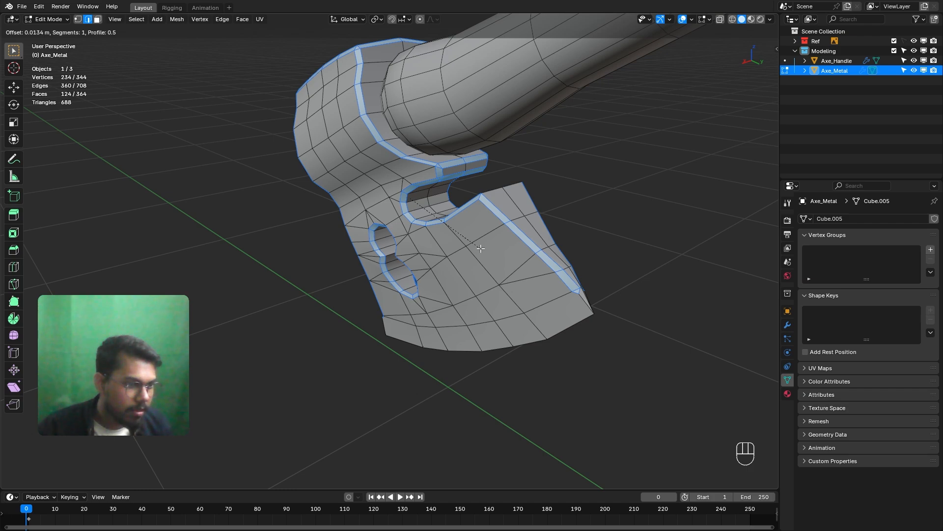
pyautogui.click(481, 249)
# Inspect the beveled axe head from several sides and undo the bevel.
pyautogui.moveTo(480, 249); pyautogui.dragTo(429, 198, button='middle')
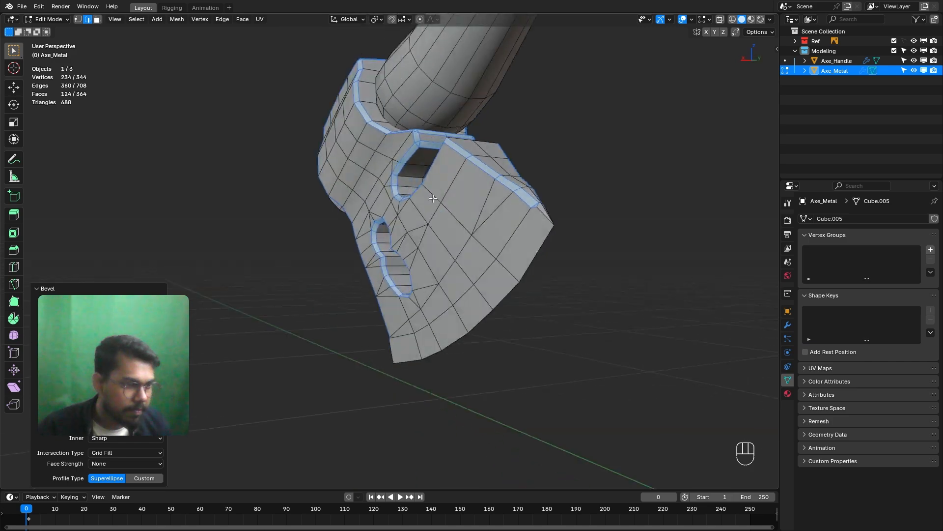
pyautogui.moveTo(519, 195); pyautogui.dragTo(692, 66, button='middle')
pyautogui.scroll(4, 473, 210)
pyautogui.click(683, 18)
pyautogui.moveTo(533, 141); pyautogui.dragTo(421, 185, button='middle')
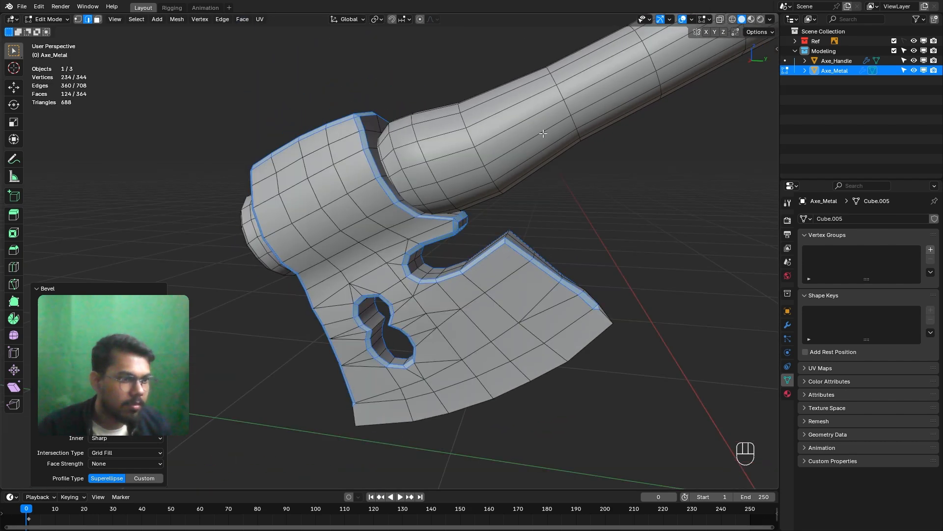
pyautogui.moveTo(543, 134); pyautogui.dragTo(547, 151, button='middle')
pyautogui.hotkey('ctrl', 'z')
pyautogui.moveTo(548, 202); pyautogui.dragTo(519, 213, button='middle')
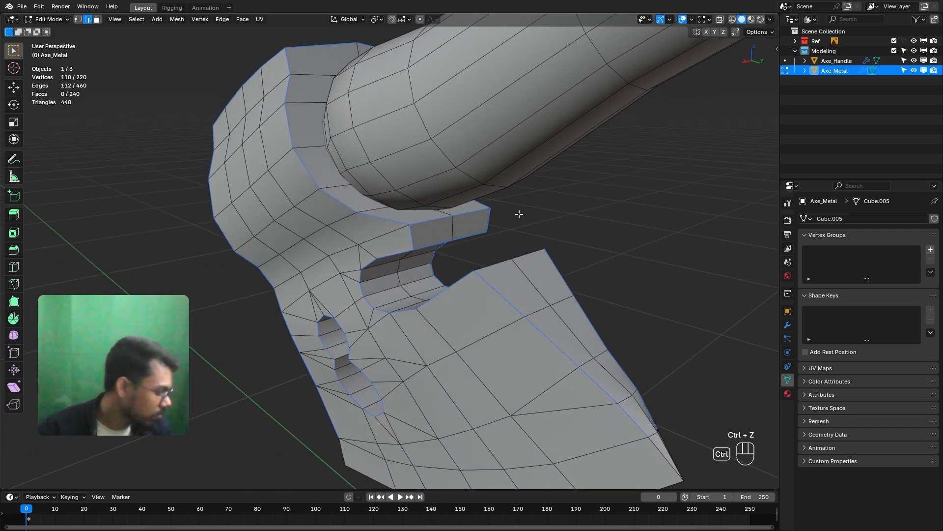
pyautogui.hotkey('ctrl', 'b')
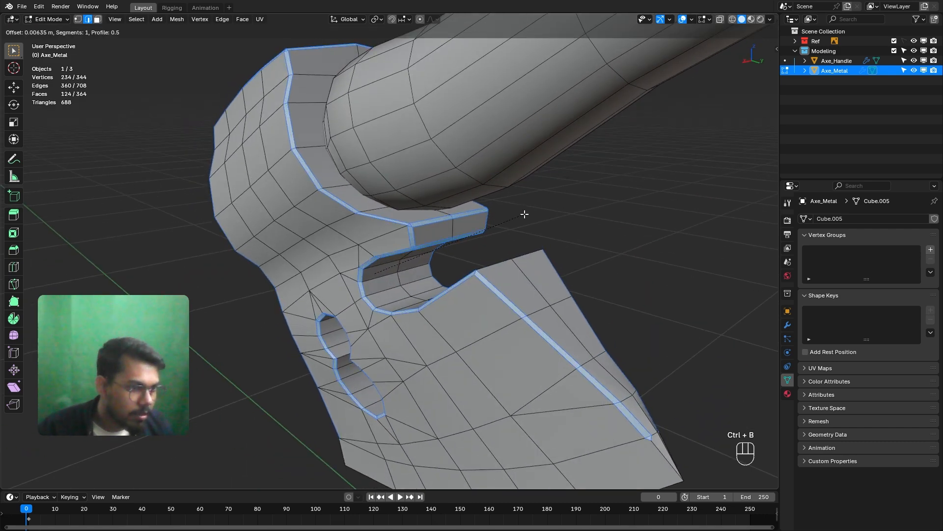
pyautogui.rightClick(525, 214)
# Return to Object Mode with Axe_Metal selected and check its transform values.
pyautogui.scroll(-5, 493, 225)
pyautogui.moveTo(493, 226)
pyautogui.mouseDown(button='middle')
pyautogui.moveTo(482, 219)
pyautogui.moveTo(506, 219)
pyautogui.mouseUp(button='middle')
pyautogui.press('Tab')
pyautogui.click(419, 226)
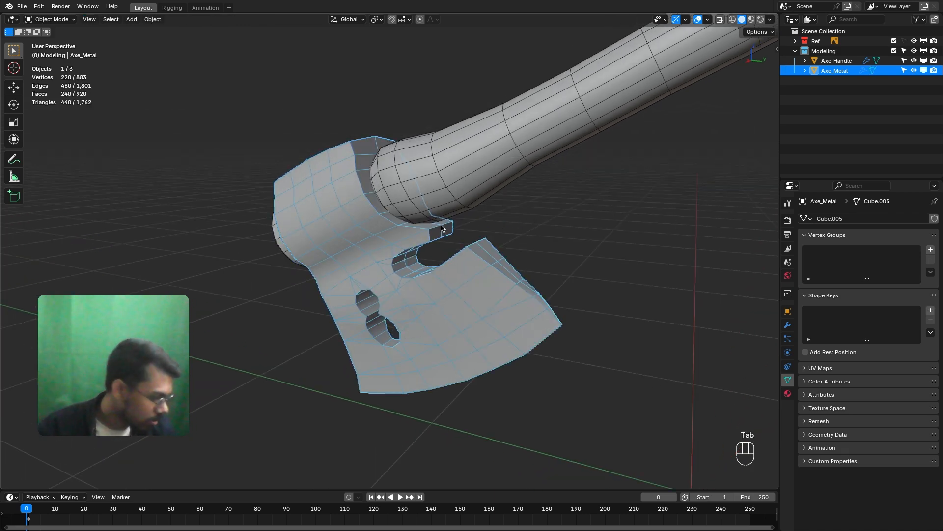
pyautogui.press('n')
pyautogui.press('n')
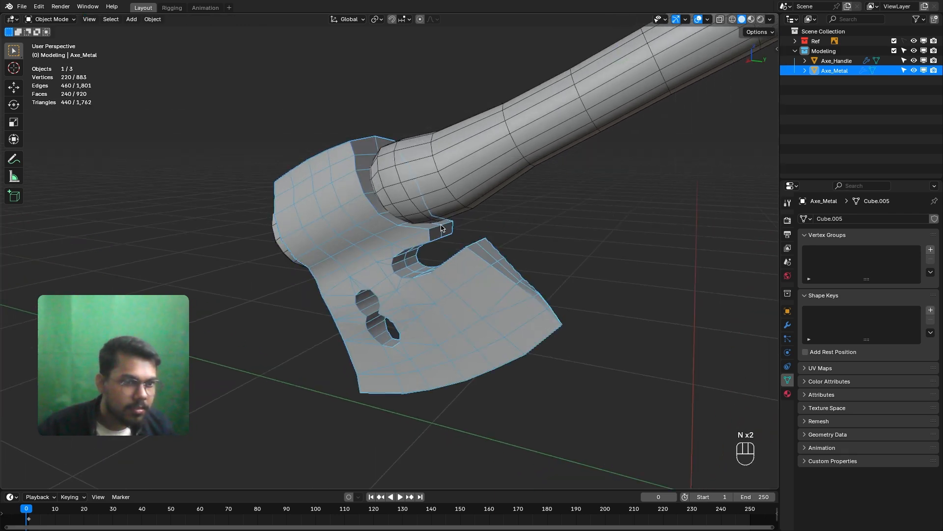
pyautogui.scroll(5, 440, 227)
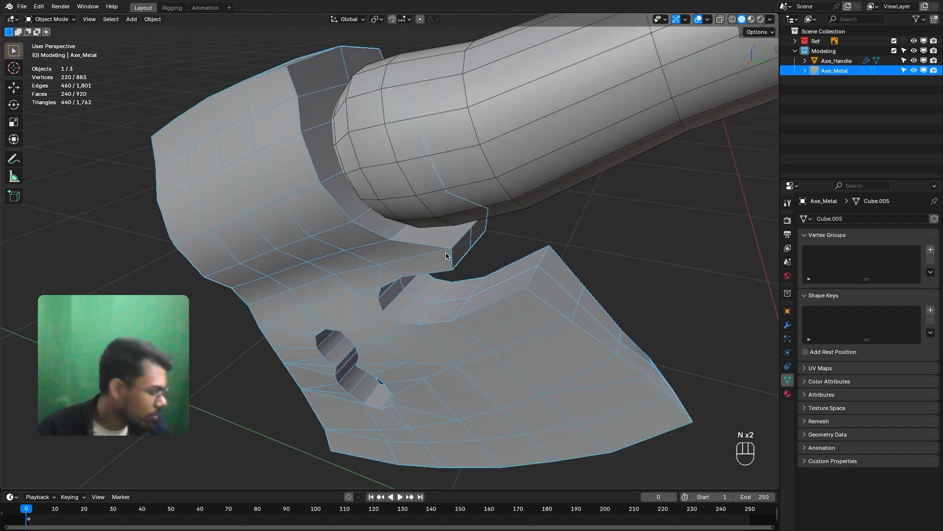
# Bevel the selected outline and cutout edges of Axe_Metal with one segment and an offset of about 0.0112 m.
pyautogui.press('Tab')
pyautogui.moveTo(474, 243)
pyautogui.mouseDown(button='middle')
pyautogui.moveTo(489, 246)
pyautogui.moveTo(473, 240)
pyautogui.moveTo(489, 232)
pyautogui.mouseUp(button='middle')
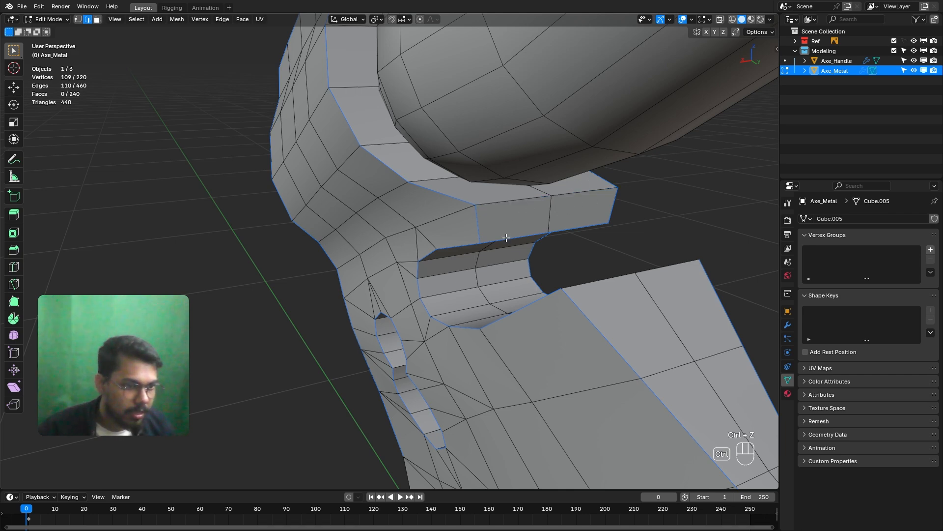
pyautogui.moveTo(508, 243); pyautogui.dragTo(533, 263, button='middle')
pyautogui.hotkey('ctrl', 'b')
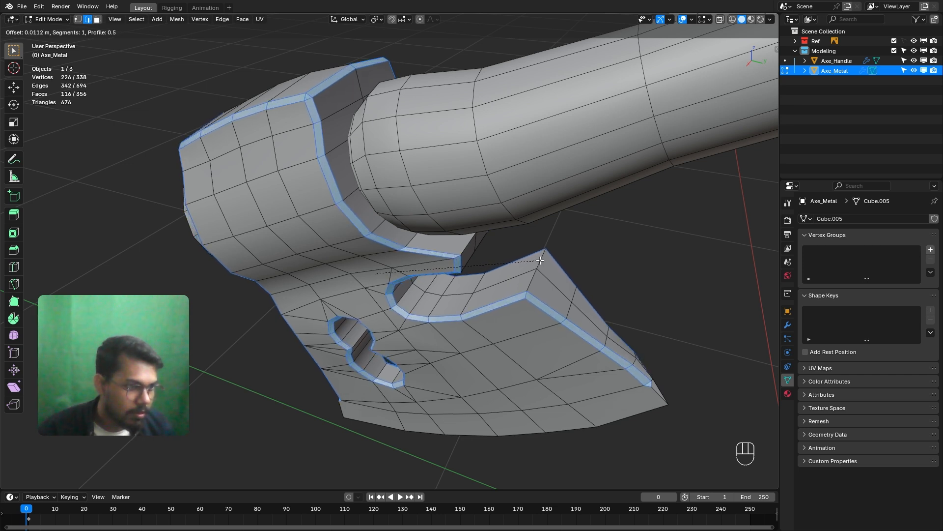
pyautogui.click(538, 262)
pyautogui.moveTo(538, 261); pyautogui.dragTo(591, 168, button='middle')
pyautogui.click(682, 20)
pyautogui.moveTo(617, 61); pyautogui.dragTo(700, 5, button='middle')
pyautogui.click(682, 19)
# Bevel the crosswise edges at the end of the head's short prong and the blade's upper peak with one segment, offset about 0.0045 m.
pyautogui.scroll(10, 403, 208)
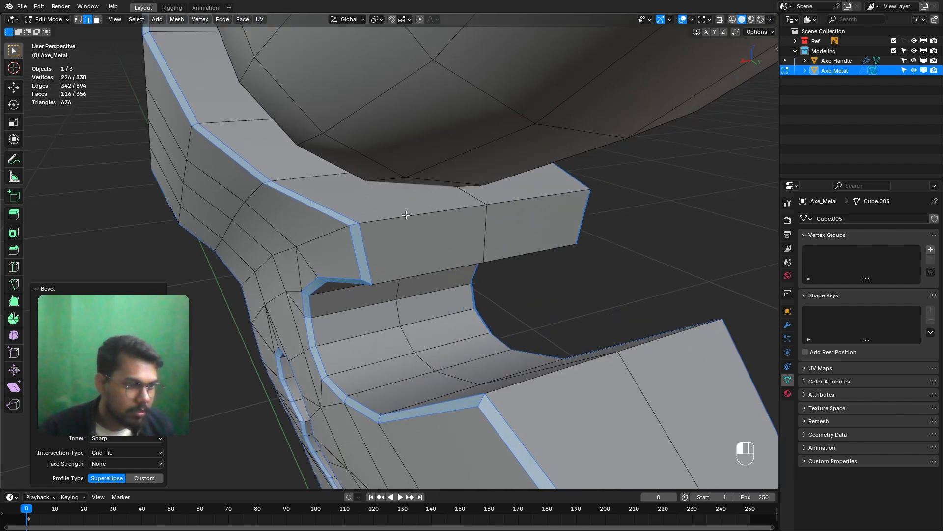
pyautogui.click(406, 215)
pyautogui.moveTo(406, 215); pyautogui.dragTo(401, 191, button='middle')
pyautogui.keyDown('shift'); pyautogui.click(445, 183); pyautogui.keyUp('shift')
pyautogui.keyDown('shift'); pyautogui.click(354, 225); pyautogui.keyUp('shift')
pyautogui.moveTo(354, 226); pyautogui.dragTo(348, 163, button='middle')
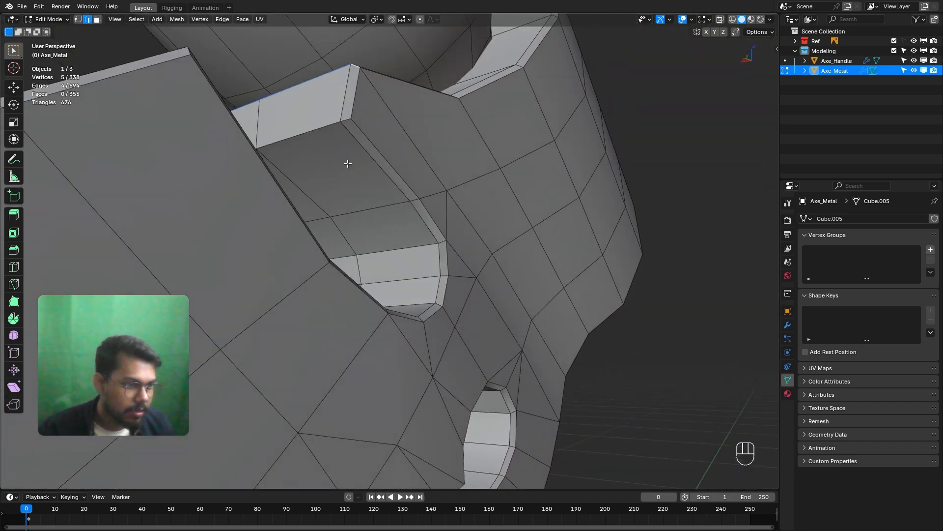
pyautogui.moveTo(331, 123); pyautogui.dragTo(531, 240, button='middle')
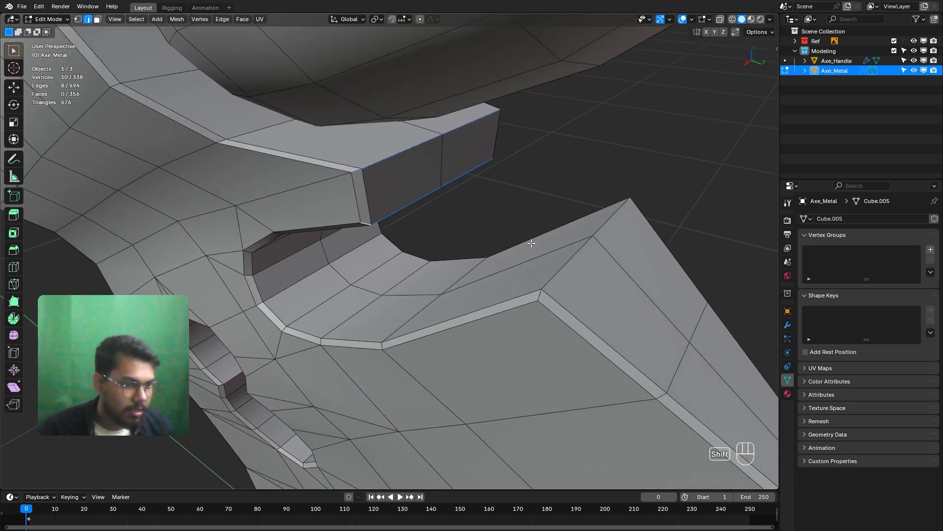
pyautogui.moveTo(554, 277); pyautogui.dragTo(315, 275, button='middle')
pyautogui.keyDown('shift'); pyautogui.moveTo(314, 275); pyautogui.dragTo(251, 250, button='middle'); pyautogui.keyUp('shift')
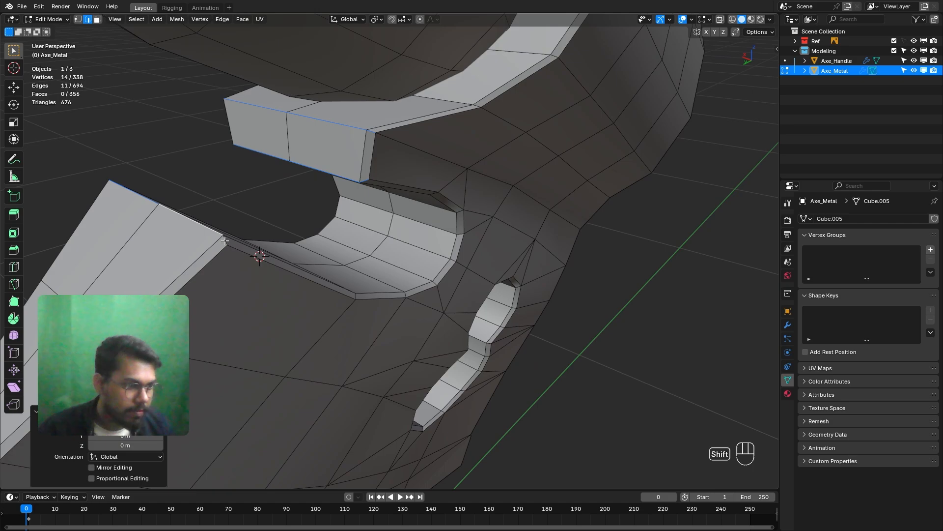
pyautogui.keyDown('shift'); pyautogui.click(225, 241); pyautogui.keyUp('shift')
pyautogui.scroll(-5, 432, 232)
pyautogui.moveTo(432, 231); pyautogui.dragTo(462, 241, button='middle')
pyautogui.scroll(4, 443, 224)
pyautogui.hotkey('ctrl', 'b')
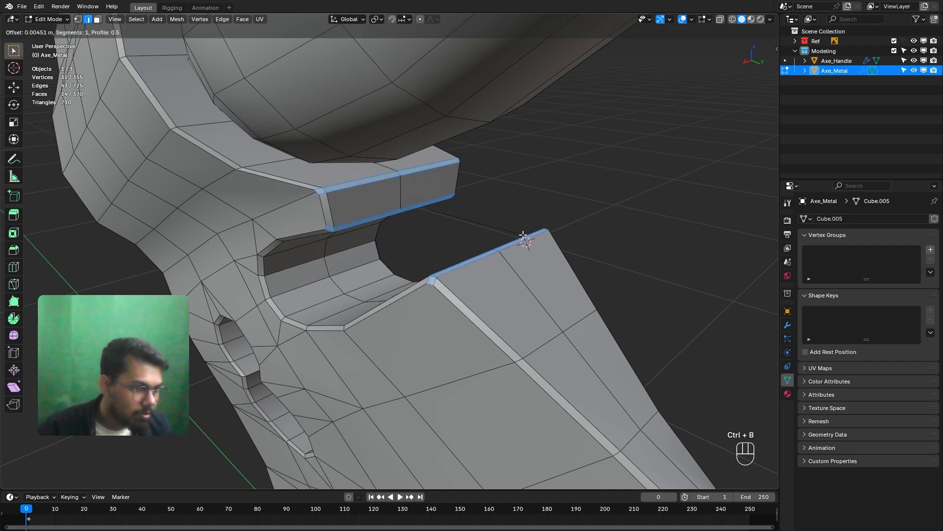
pyautogui.click(523, 235)
# Merge the tiny bevel corner edges at both ends of the blade's upper peak at their centers.
pyautogui.moveTo(479, 249); pyautogui.dragTo(397, 269, button='middle')
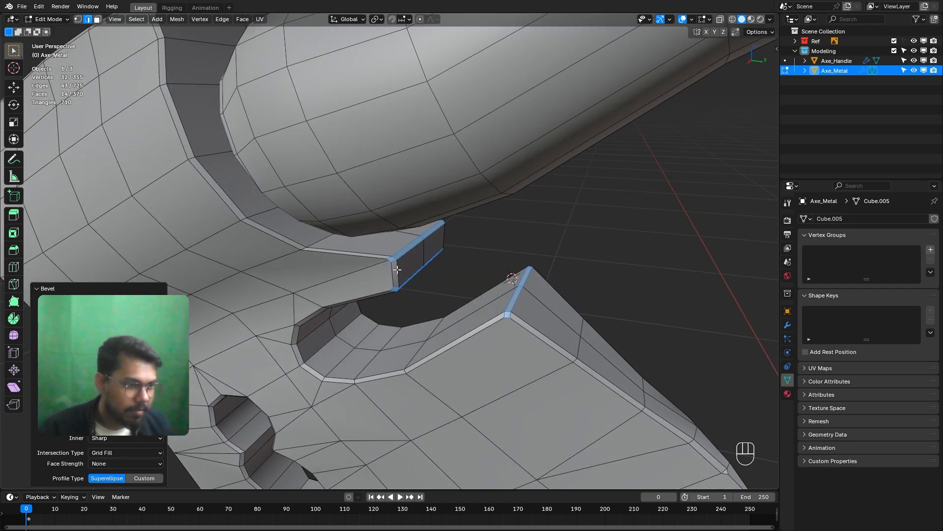
pyautogui.click(78, 19)
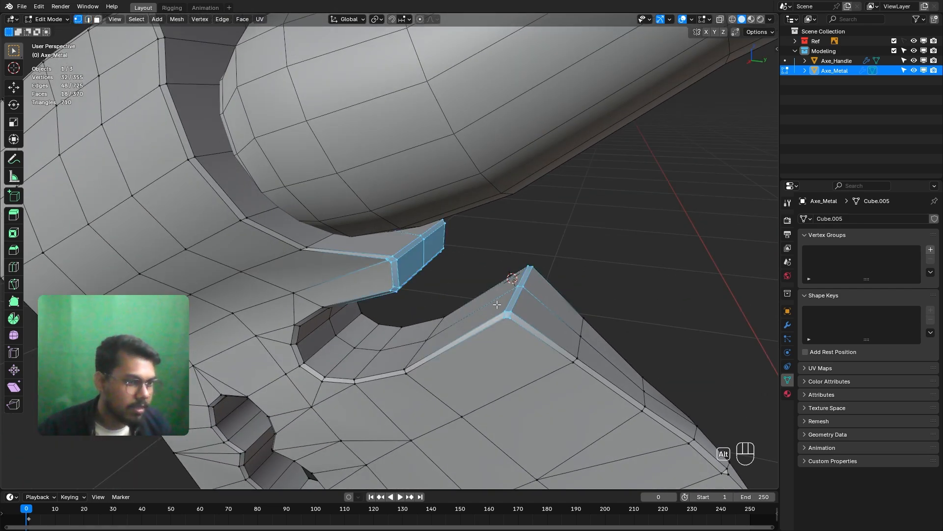
pyautogui.scroll(6, 498, 305)
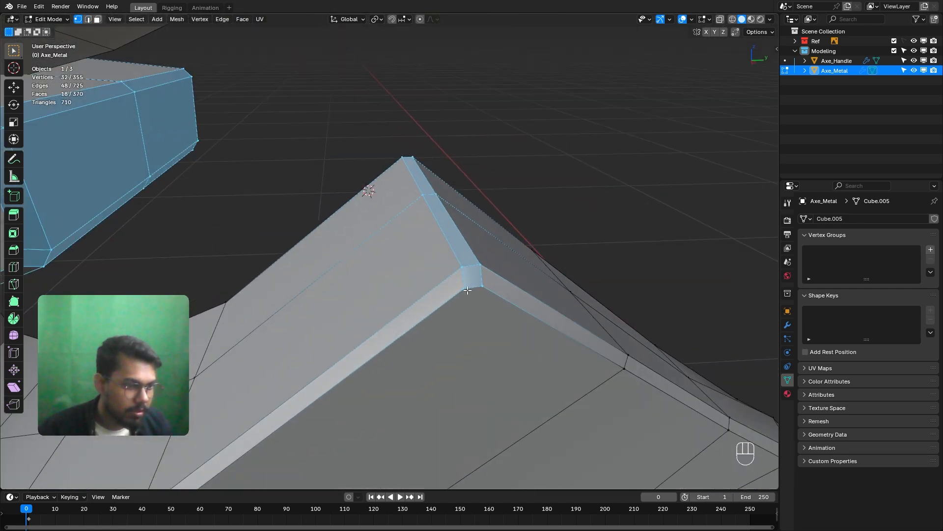
pyautogui.click(467, 288)
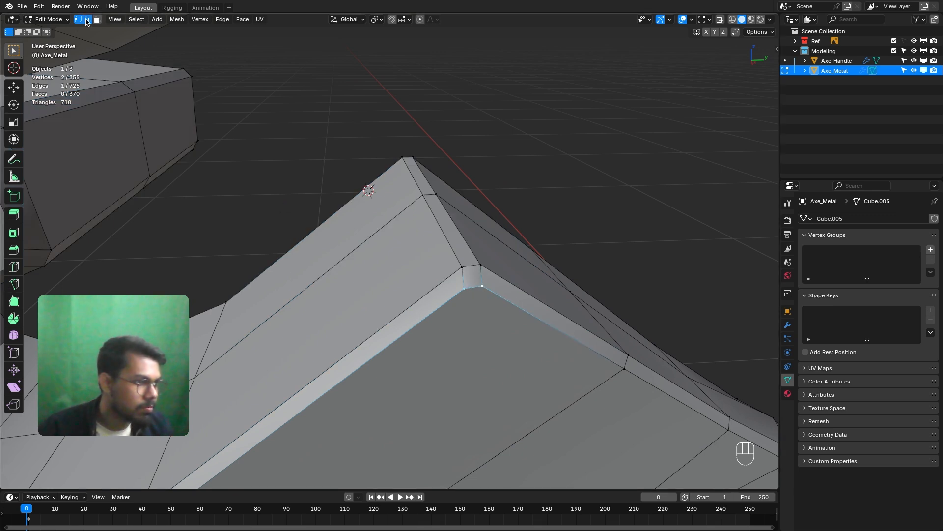
pyautogui.press('m')
pyautogui.click(479, 295)
pyautogui.moveTo(476, 295); pyautogui.dragTo(459, 319, button='middle')
pyautogui.click(288, 344)
pyautogui.press('m')
pyautogui.click(287, 344)
# Collapse the small bevel corner edges on both sides of the short prong's end by merging them at center.
pyautogui.keyDown('shift'); pyautogui.moveTo(153, 166); pyautogui.dragTo(318, 174, button='middle'); pyautogui.keyUp('shift')
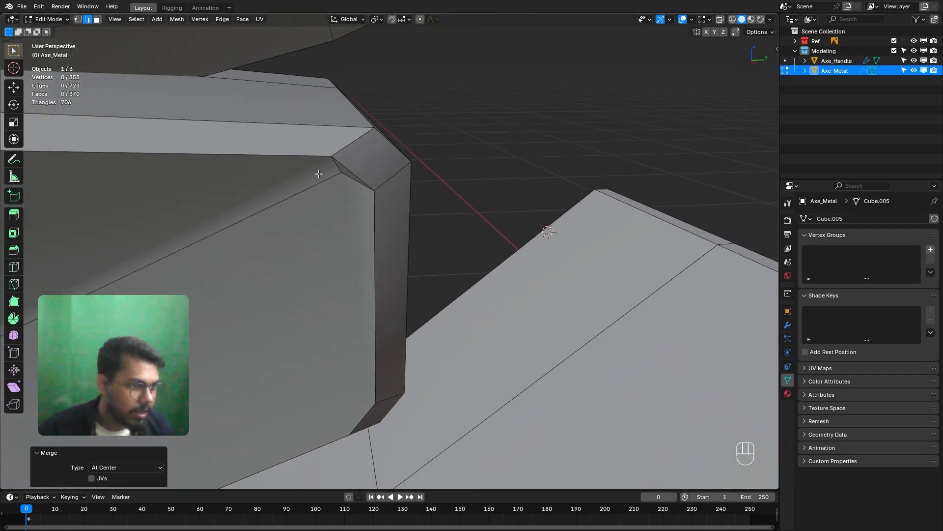
pyautogui.press('m')
pyautogui.click(330, 213)
pyautogui.scroll(-3, 331, 201)
pyautogui.moveTo(339, 223); pyautogui.dragTo(300, 229, button='middle')
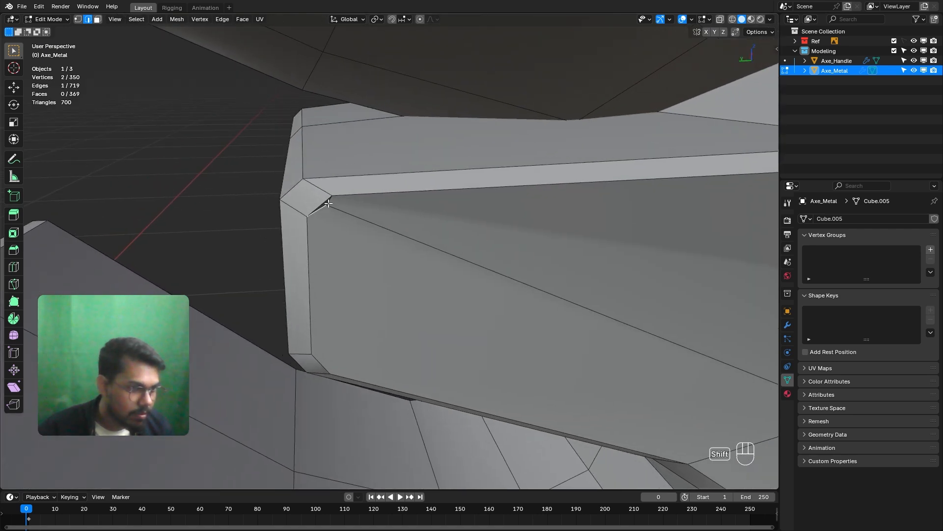
pyautogui.click(320, 223)
pyautogui.moveTo(348, 246); pyautogui.dragTo(415, 234, button='middle')
pyautogui.press('m')
pyautogui.click(377, 248)
pyautogui.scroll(-4, 373, 235)
pyautogui.keyDown('alt'); pyautogui.middleClick(437, 186); pyautogui.keyUp('alt')
# Merge the leftover bevel-end vertices beside the blade's cutting edge into its corner vertex with At Last.
pyautogui.scroll(6, 413, 198)
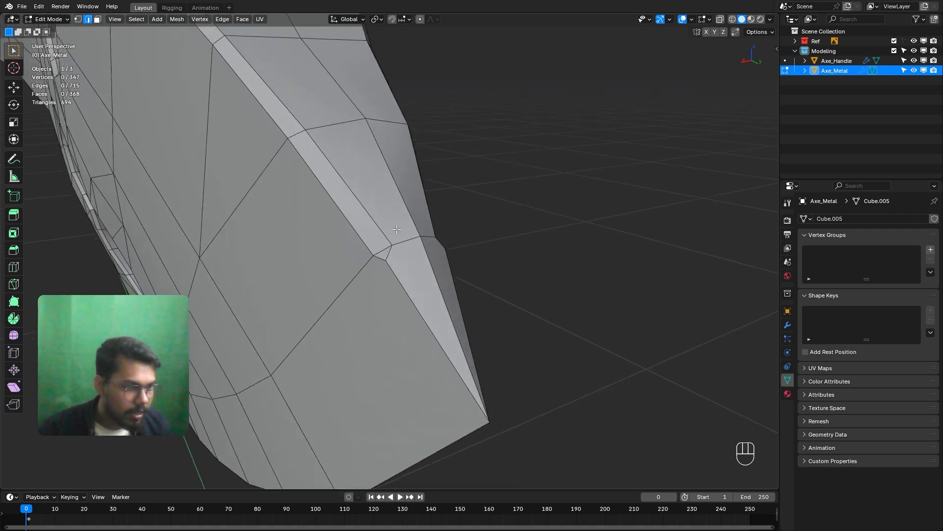
pyautogui.moveTo(413, 198); pyautogui.dragTo(423, 209, button='middle')
pyautogui.moveTo(328, 200); pyautogui.dragTo(500, 247, button='middle')
pyautogui.keyDown('shift'); pyautogui.click(469, 221); pyautogui.keyUp('shift')
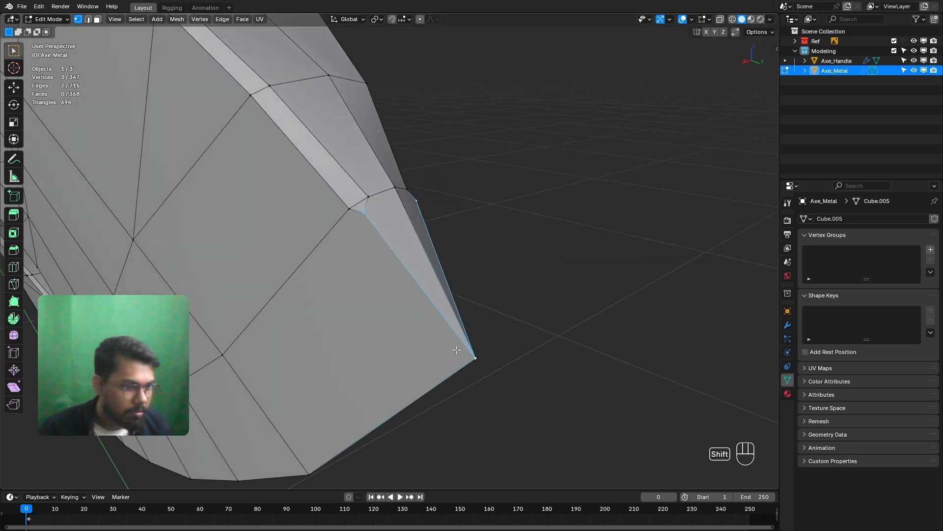
pyautogui.press('m')
pyautogui.click(448, 375)
pyautogui.moveTo(448, 375); pyautogui.dragTo(412, 270, button='middle')
pyautogui.scroll(4, 384, 239)
pyautogui.keyDown('shift'); pyautogui.click(381, 225); pyautogui.keyUp('shift')
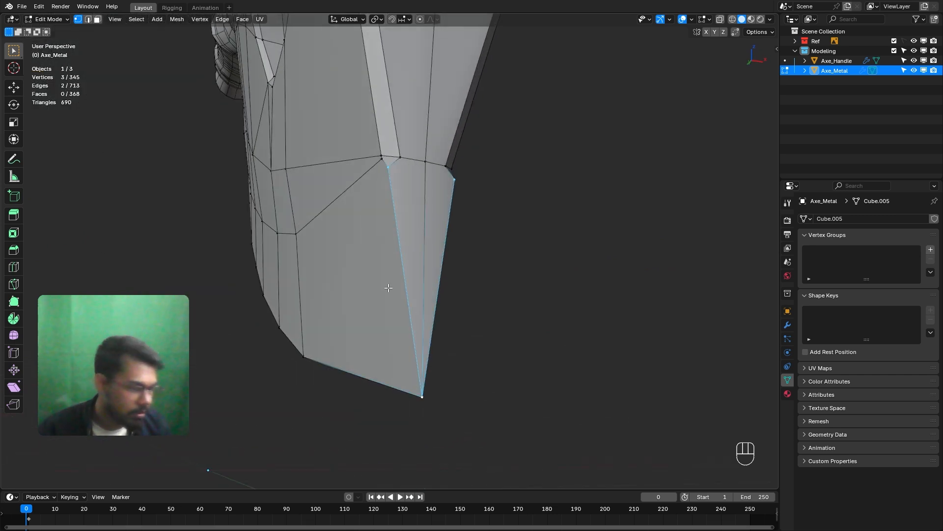
pyautogui.press('m')
pyautogui.click(349, 288)
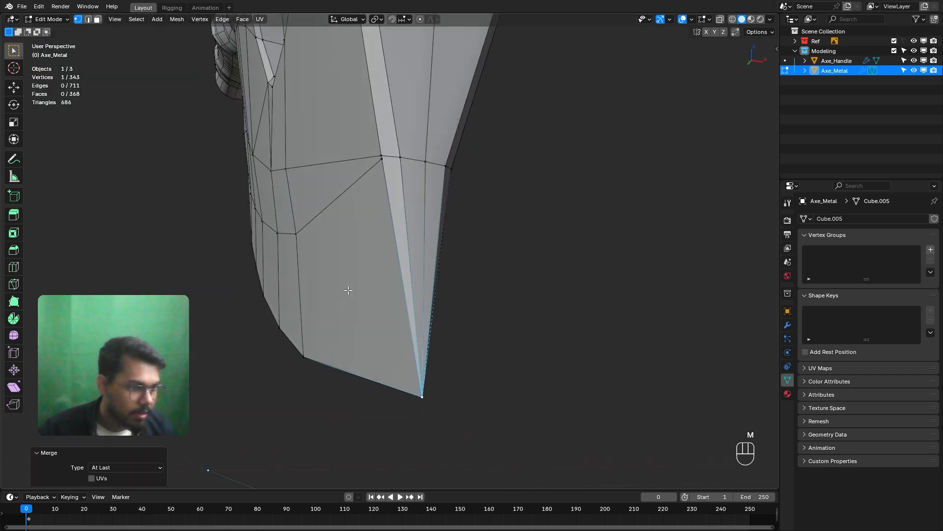
# Undo the last action and merge the close vertex pairs where the blade's side bevels begin to taper.
pyautogui.moveTo(349, 293); pyautogui.dragTo(299, 253, button='middle')
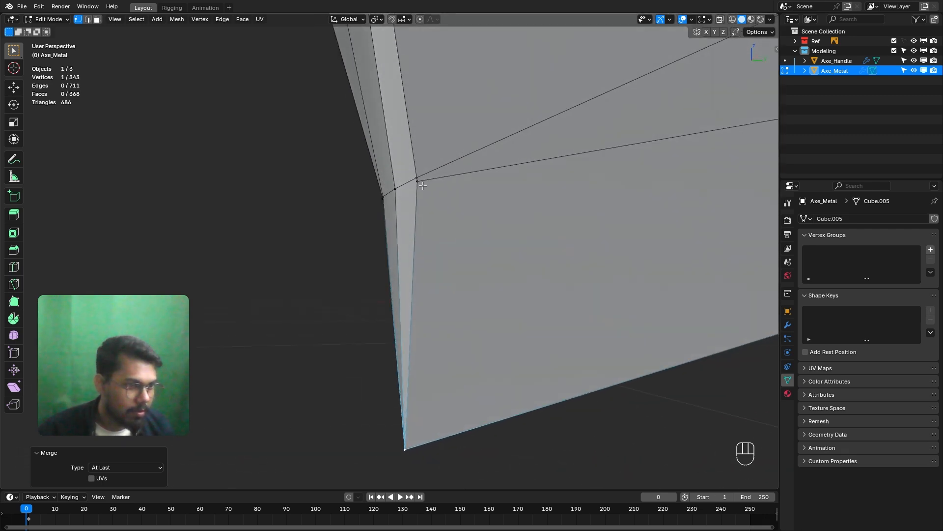
pyautogui.hotkey('ctrl', 'z')
pyautogui.moveTo(424, 185); pyautogui.dragTo(388, 224, button='middle')
pyautogui.press('m')
pyautogui.click(350, 180)
pyautogui.moveTo(350, 180); pyautogui.dragTo(340, 201, button='middle')
pyautogui.keyDown('shift'); pyautogui.click(387, 209); pyautogui.keyUp('shift')
pyautogui.press('m')
pyautogui.click(383, 218)
# Return to Object Mode, deselect everything and check the beveled axe head with the viewport overlays hidden.
pyautogui.scroll(-9, 391, 219)
pyautogui.moveTo(257, 223); pyautogui.dragTo(285, 237, button='middle')
pyautogui.keyDown('shift'); pyautogui.moveTo(285, 237); pyautogui.dragTo(365, 289, button='middle'); pyautogui.keyUp('shift')
pyautogui.moveTo(365, 290); pyautogui.dragTo(433, 276, button='middle')
pyautogui.press('Tab')
pyautogui.click(328, 278)
pyautogui.moveTo(330, 276); pyautogui.dragTo(404, 266, button='middle')
pyautogui.click(499, 152)
pyautogui.scroll(-2, 499, 150)
pyautogui.click(699, 20)
pyautogui.moveTo(565, 128); pyautogui.dragTo(521, 134, button='middle')
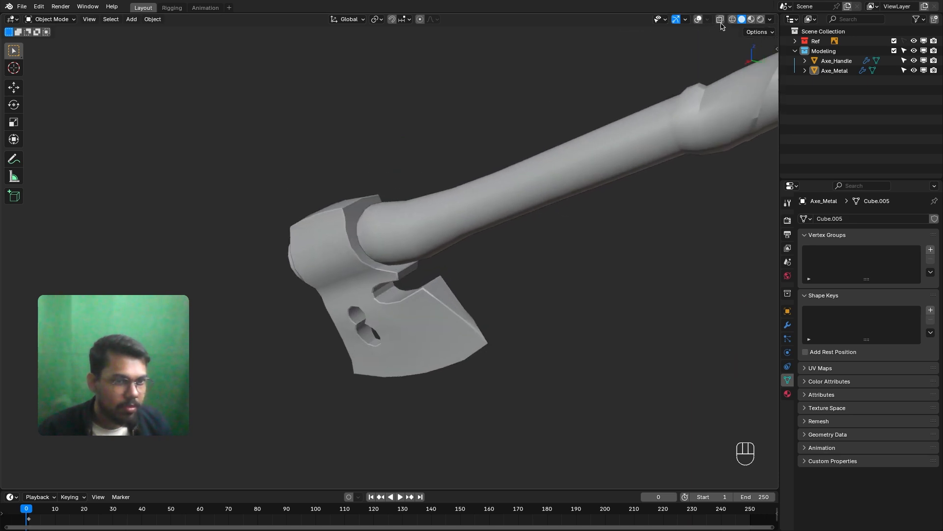
pyautogui.hotkey('shift', 'alt', 'z')
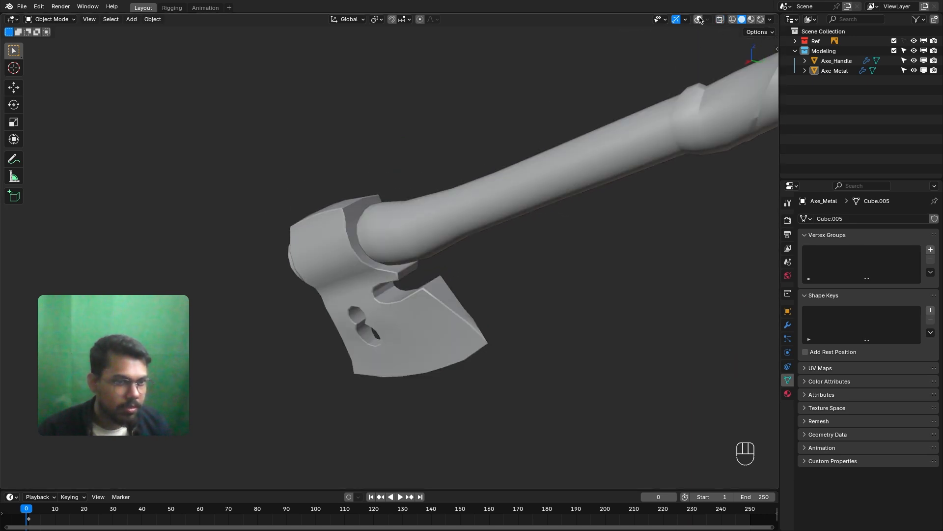
# Examine the wireframe around the head's handle opening, the short prong and the blade from several angles.
pyautogui.scroll(4, 447, 175)
pyautogui.moveTo(447, 175); pyautogui.dragTo(370, 217, button='middle')
pyautogui.keyDown('alt'); pyautogui.middleClick(337, 185); pyautogui.keyUp('alt')
pyautogui.keyDown('shift'); pyautogui.moveTo(430, 211); pyautogui.dragTo(537, 170, button='middle'); pyautogui.keyUp('shift')
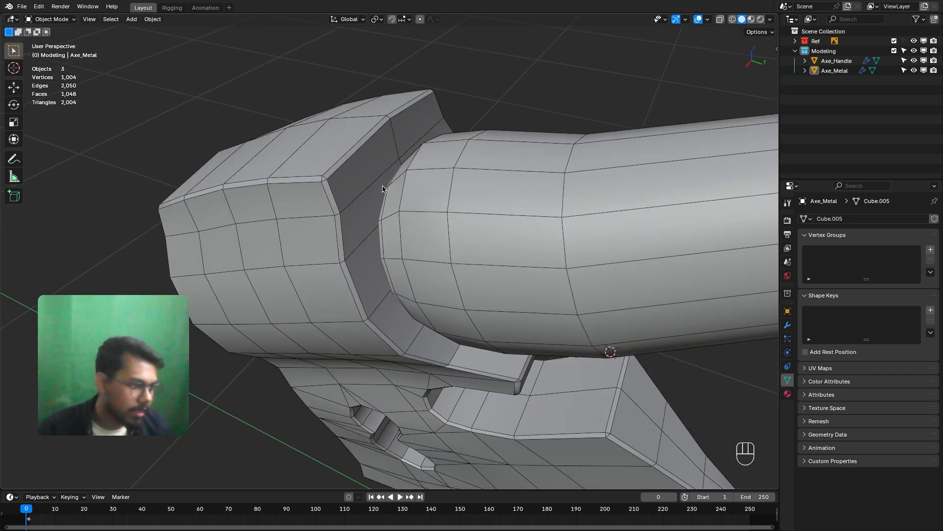
pyautogui.moveTo(385, 229); pyautogui.dragTo(464, 168, button='middle')
pyautogui.scroll(3, 375, 183)
pyautogui.scroll(-5, 383, 195)
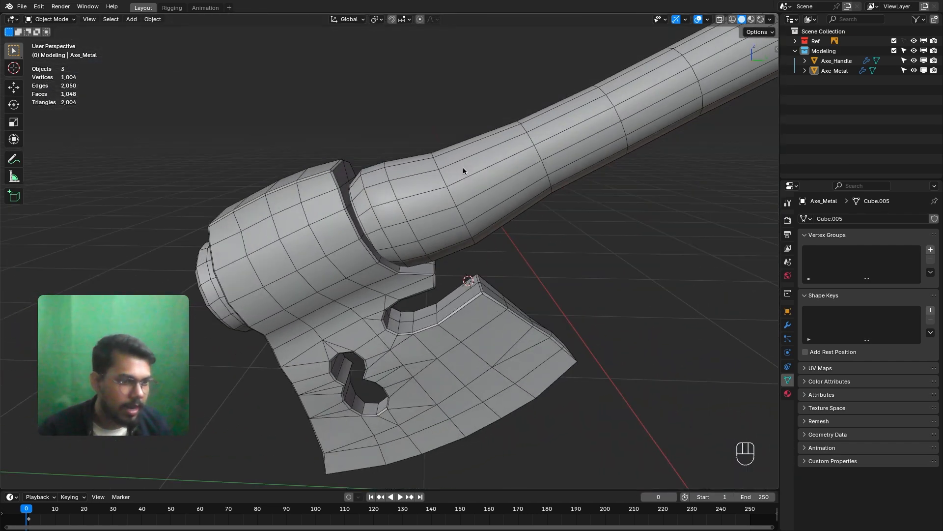
pyautogui.click(464, 168)
pyautogui.keyDown('shift'); pyautogui.moveTo(457, 211); pyautogui.dragTo(416, 165, button='middle'); pyautogui.keyUp('shift')
# Enter Edit Mode on Axe_Metal and aim a Knife cut where the handle's end meets the inside of the head's opening.
pyautogui.click(332, 221)
pyautogui.moveTo(348, 207); pyautogui.dragTo(319, 217, button='middle')
pyautogui.keyDown('shift'); pyautogui.moveTo(319, 217); pyautogui.dragTo(341, 214, button='middle'); pyautogui.keyUp('shift')
pyautogui.scroll(5, 341, 214)
pyautogui.moveTo(282, 178); pyautogui.dragTo(344, 239, button='middle')
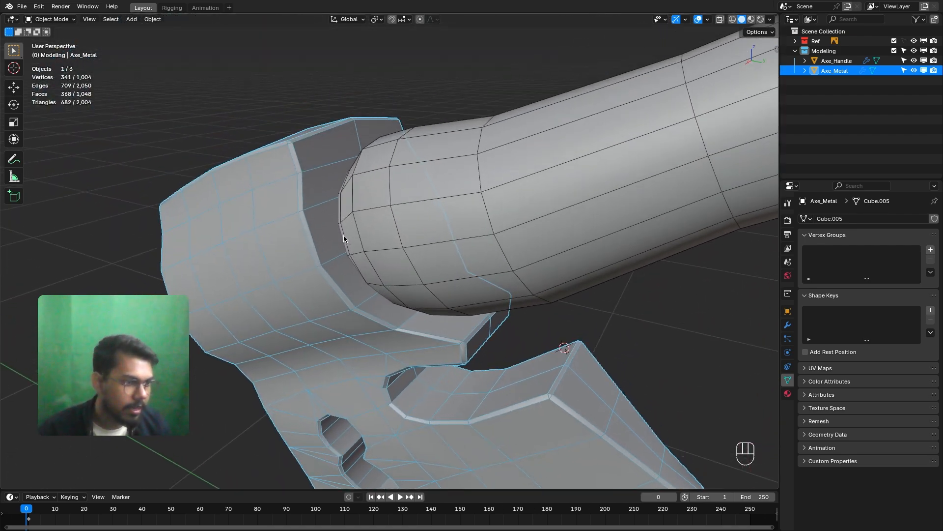
pyautogui.press('Tab')
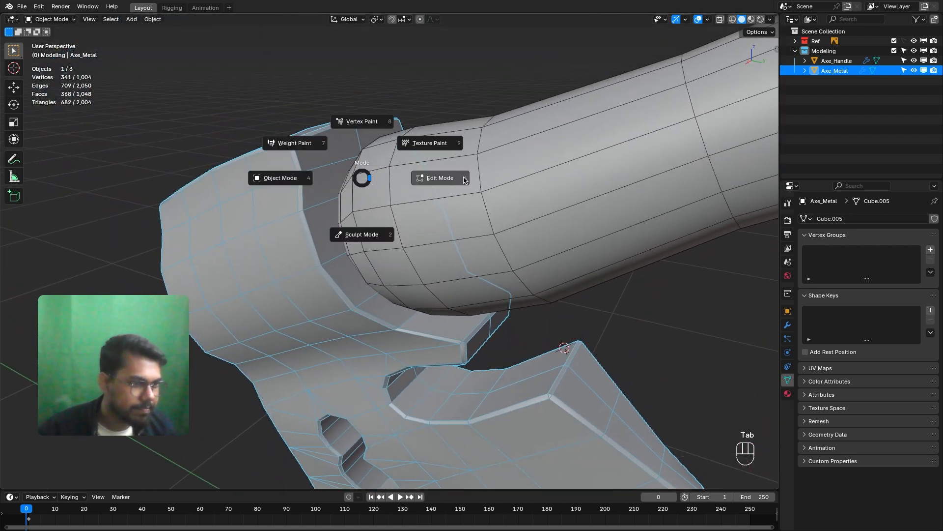
pyautogui.moveTo(362, 187); pyautogui.dragTo(330, 216, button='middle')
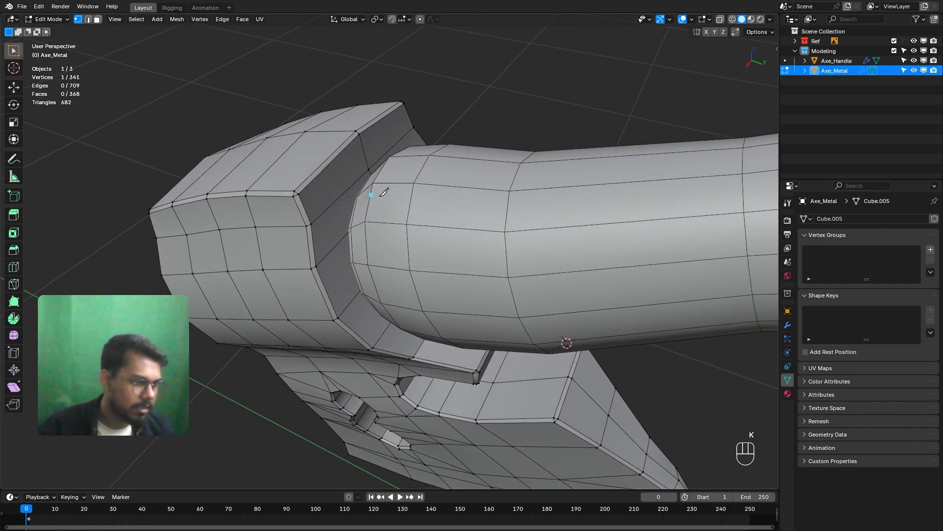
pyautogui.scroll(8, 384, 191)
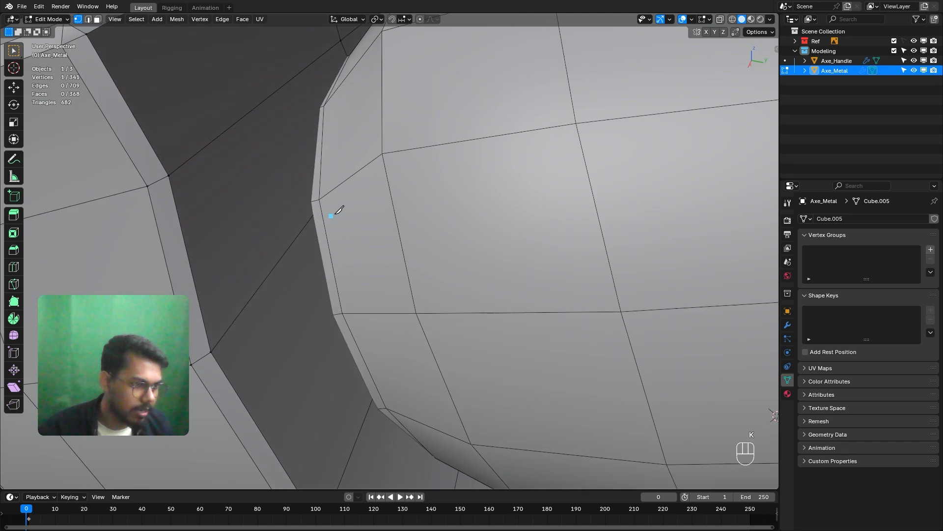
pyautogui.moveTo(331, 216); pyautogui.dragTo(334, 219, button='middle')
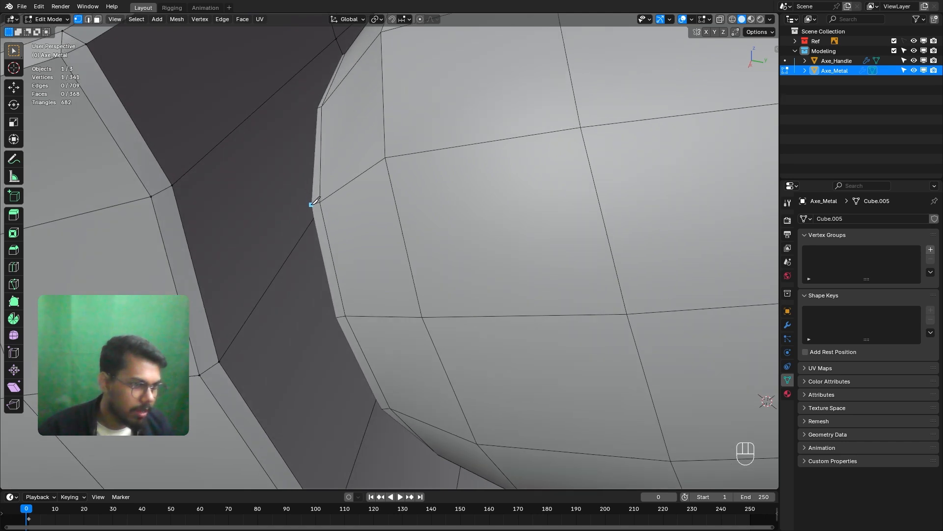
pyautogui.moveTo(315, 214); pyautogui.dragTo(335, 264, button='middle')
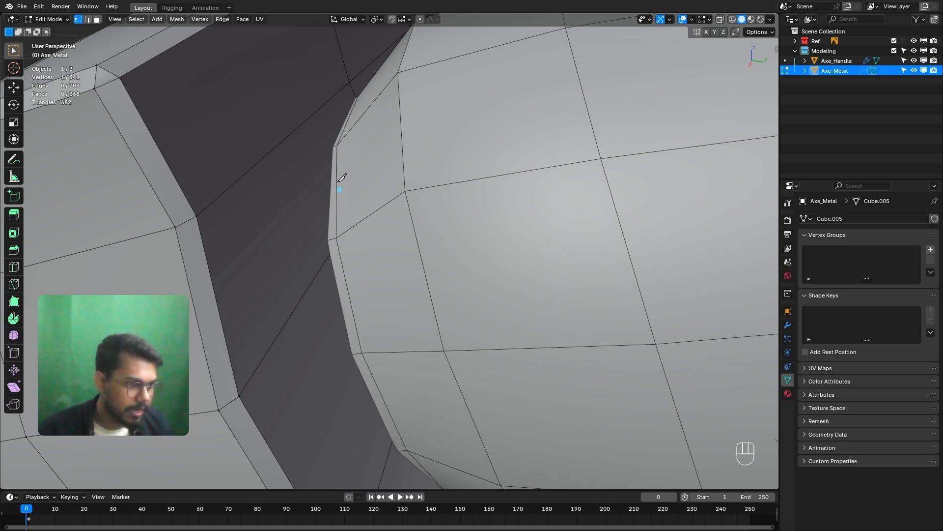
pyautogui.moveTo(342, 177); pyautogui.dragTo(333, 247, button='middle')
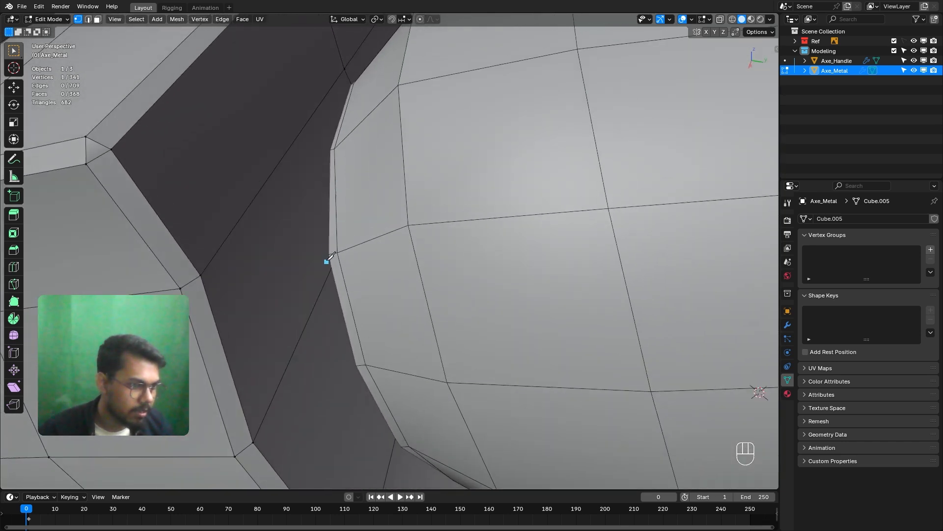
pyautogui.scroll(3, 331, 252)
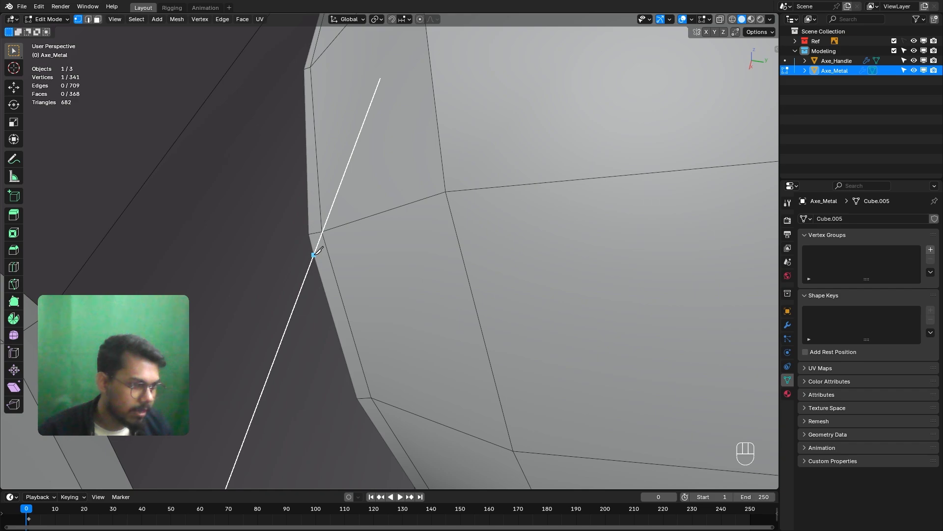
# Start the Knife cut at the top of the handle's outline inside the head's opening and trace down its upper right edge, corner by corner.
pyautogui.scroll(-4, 326, 247)
pyautogui.moveTo(379, 227); pyautogui.dragTo(491, 143, button='middle')
pyautogui.scroll(3, 410, 181)
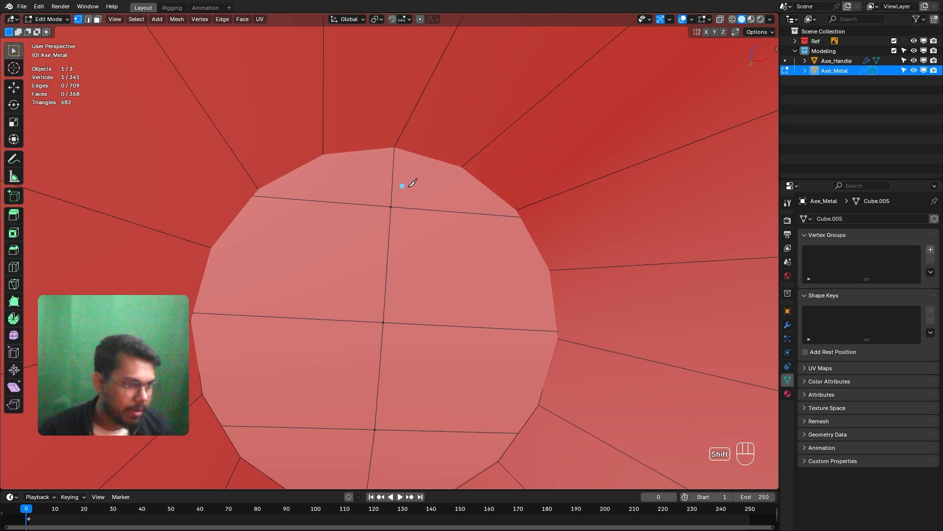
pyautogui.keyDown('shift'); pyautogui.moveTo(377, 182); pyautogui.dragTo(358, 214, button='middle'); pyautogui.keyUp('shift')
pyautogui.scroll(1, 384, 181)
pyautogui.keyDown('shift'); pyautogui.moveTo(383, 143); pyautogui.dragTo(366, 188, button='middle'); pyautogui.keyUp('shift')
pyautogui.scroll(2, 369, 184)
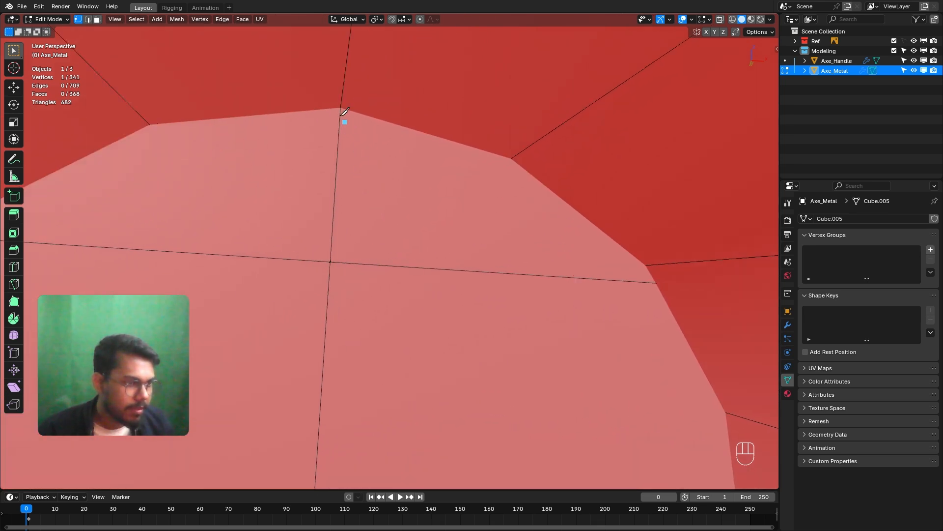
pyautogui.click(511, 158)
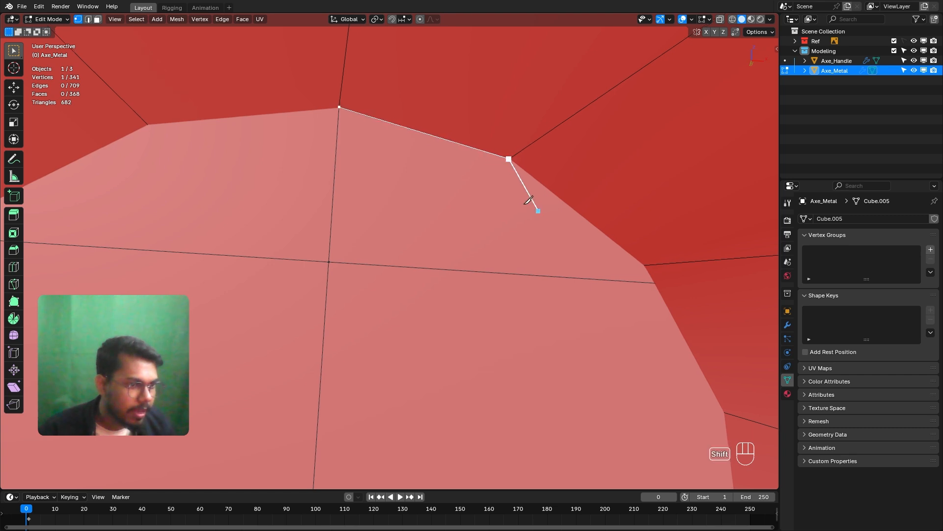
pyautogui.keyDown('shift'); pyautogui.moveTo(529, 201); pyautogui.dragTo(510, 197, button='middle'); pyautogui.keyUp('shift')
pyautogui.click(571, 239)
pyautogui.keyDown('shift'); pyautogui.moveTo(575, 251); pyautogui.dragTo(475, 173, button='middle'); pyautogui.keyUp('shift')
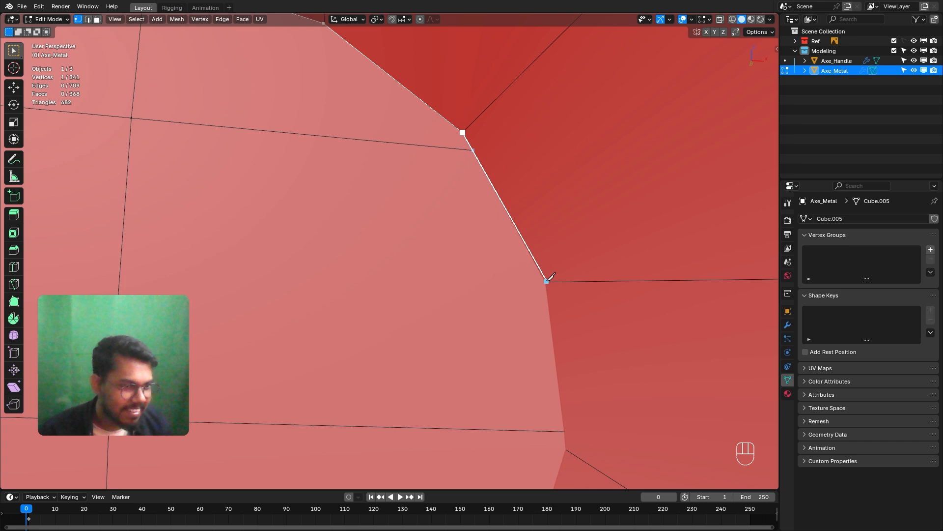
# Continue the Knife cut down the right side of the handle's outline to the lower curve of the opening.
pyautogui.keyDown('shift'); pyautogui.moveTo(529, 285); pyautogui.dragTo(488, 200, button='middle'); pyautogui.keyUp('shift')
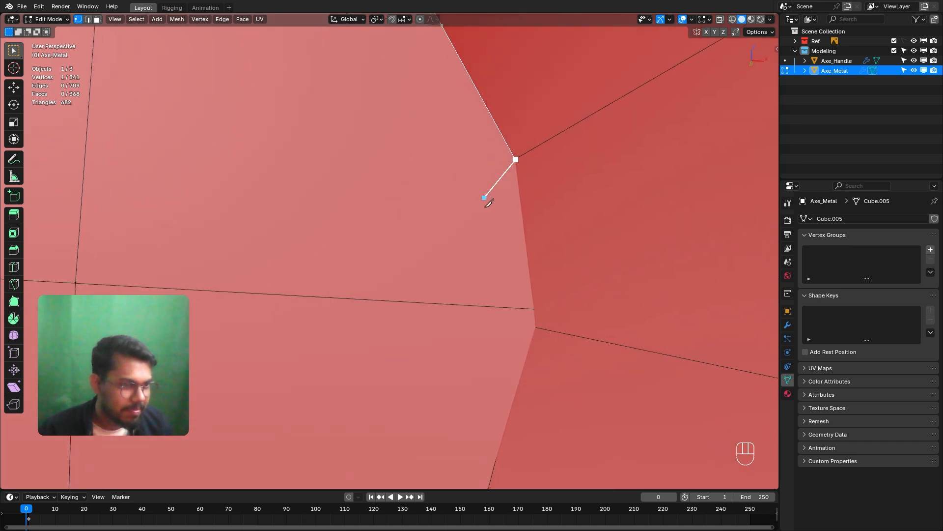
pyautogui.keyDown('shift'); pyautogui.moveTo(516, 242); pyautogui.dragTo(520, 227, button='middle'); pyautogui.keyUp('shift')
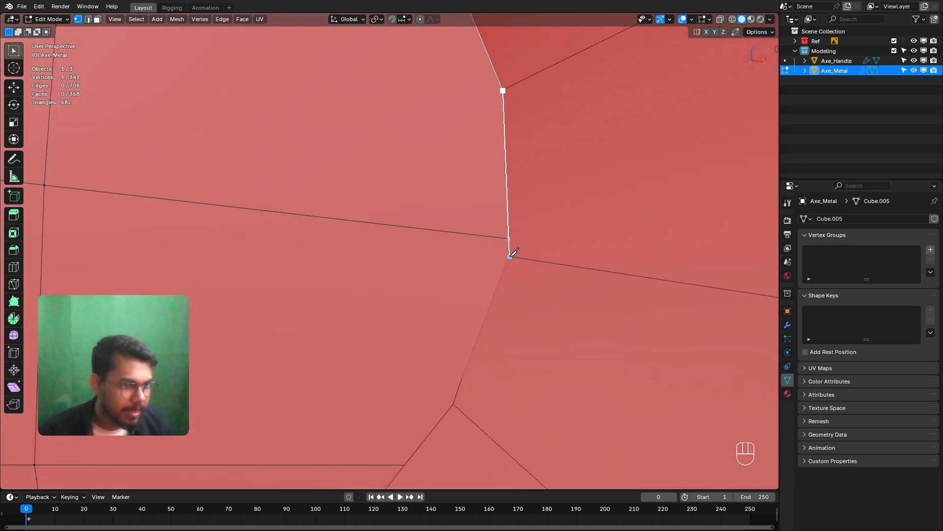
pyautogui.keyDown('shift'); pyautogui.moveTo(484, 273); pyautogui.dragTo(491, 206, button='middle'); pyautogui.keyUp('shift')
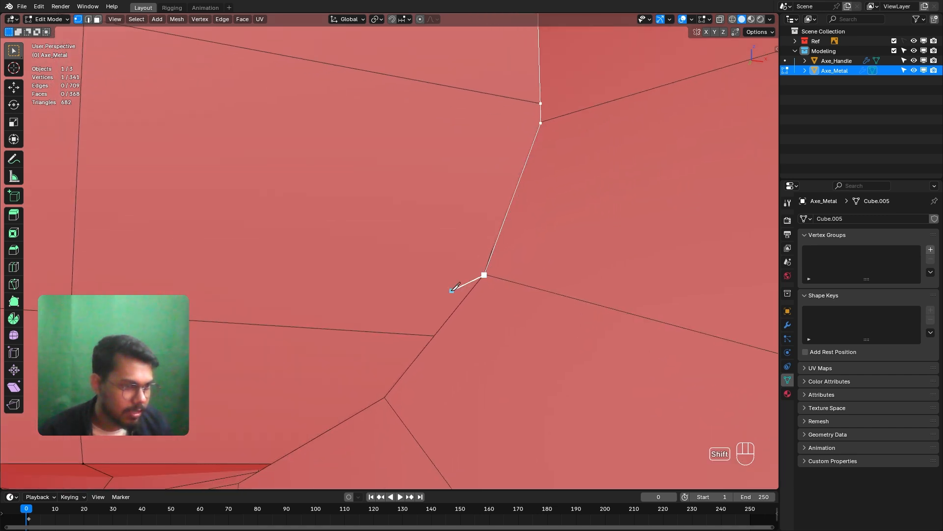
pyautogui.keyDown('shift'); pyautogui.moveTo(455, 288); pyautogui.dragTo(492, 234, button='middle'); pyautogui.keyUp('shift')
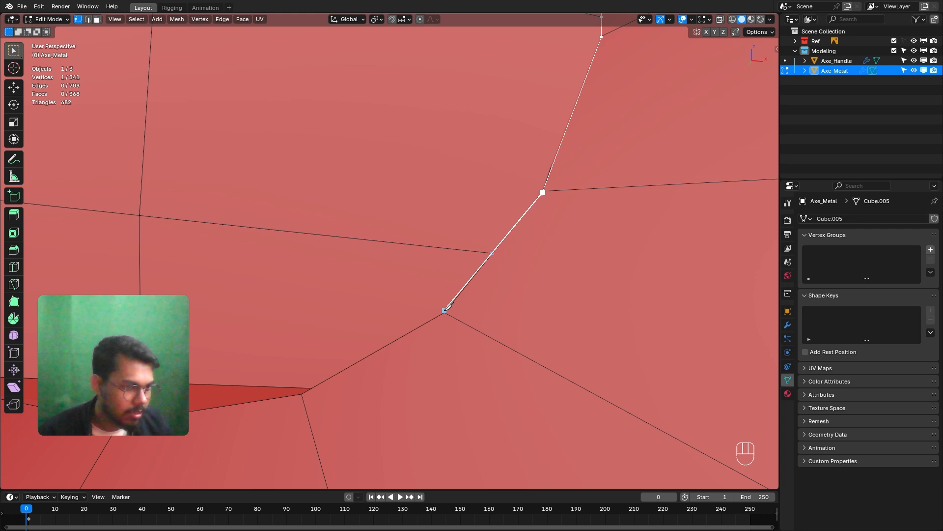
pyautogui.keyDown('shift'); pyautogui.moveTo(315, 326); pyautogui.dragTo(500, 278, button='middle'); pyautogui.keyUp('shift')
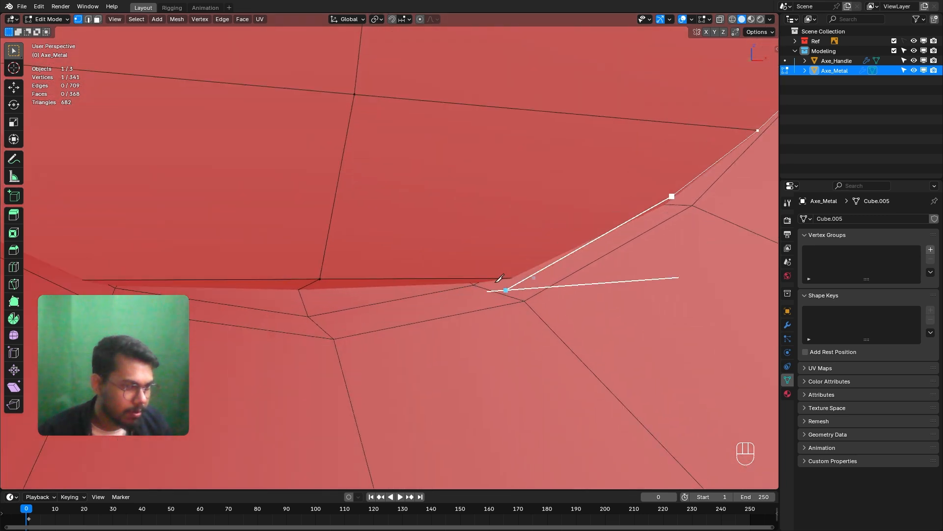
# Trace the Knife cut across the underside of the handle where it touches the bottom of the head's opening.
pyautogui.moveTo(467, 290); pyautogui.dragTo(350, 277, button='middle')
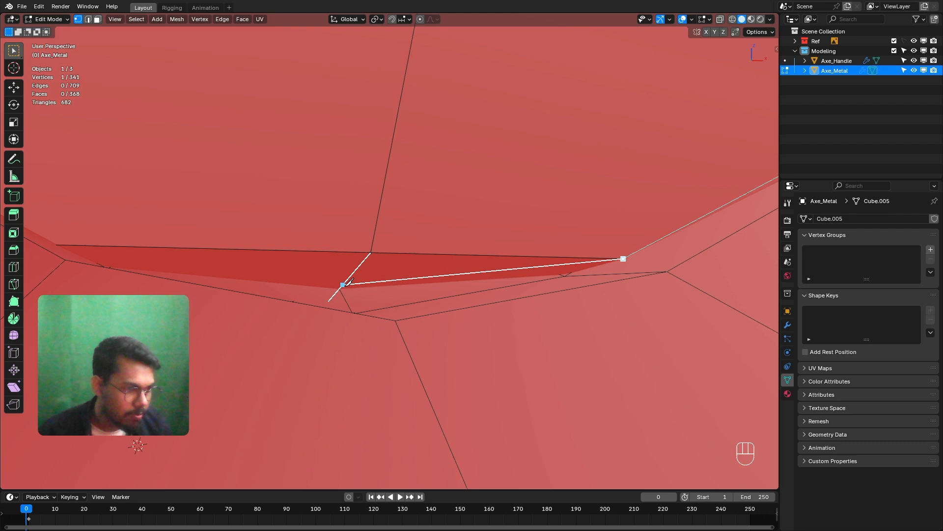
pyautogui.moveTo(541, 276); pyautogui.dragTo(334, 265, button='middle')
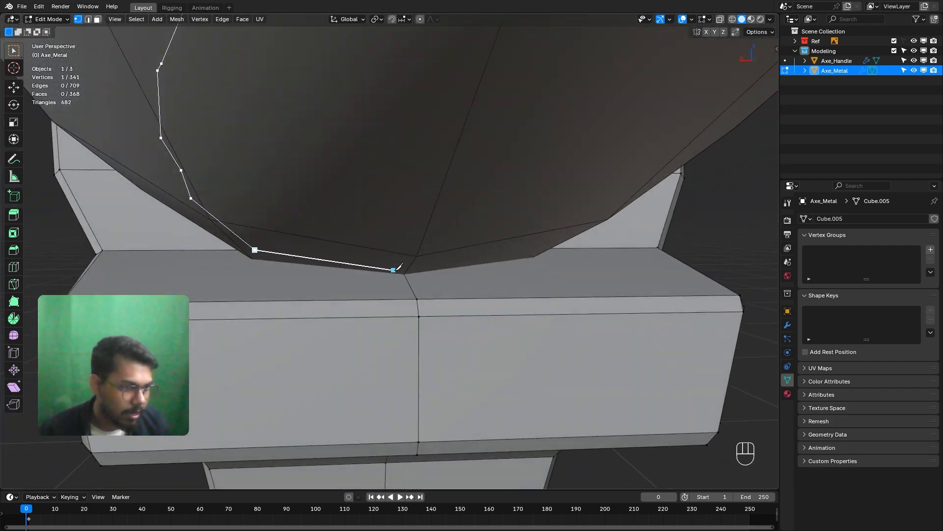
pyautogui.moveTo(409, 270); pyautogui.dragTo(283, 278, button='middle')
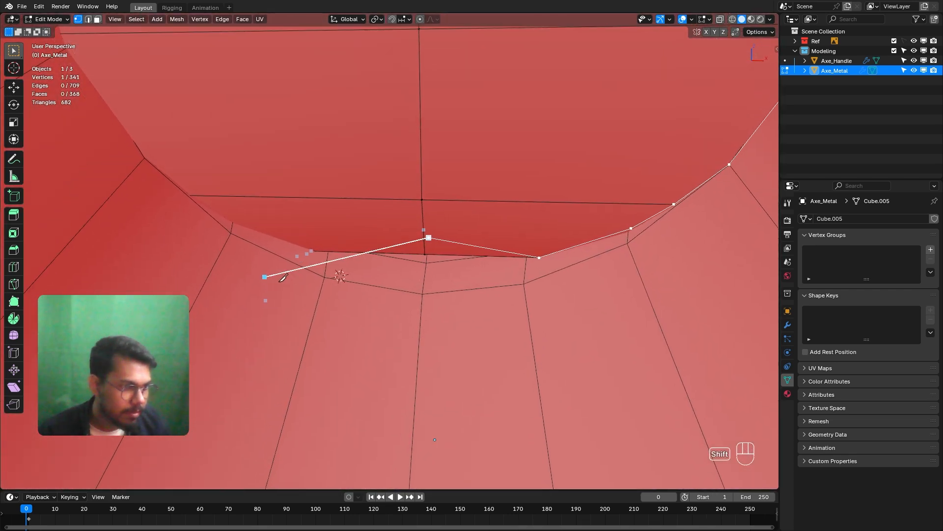
pyautogui.moveTo(381, 258); pyautogui.dragTo(379, 268, button='middle')
pyautogui.scroll(3, 344, 221)
pyautogui.moveTo(335, 212); pyautogui.dragTo(253, 246, button='middle')
# Carry the Knife cut up the left side of the handle's outline back toward the top and apply it.
pyautogui.moveTo(330, 282); pyautogui.dragTo(265, 270, button='middle')
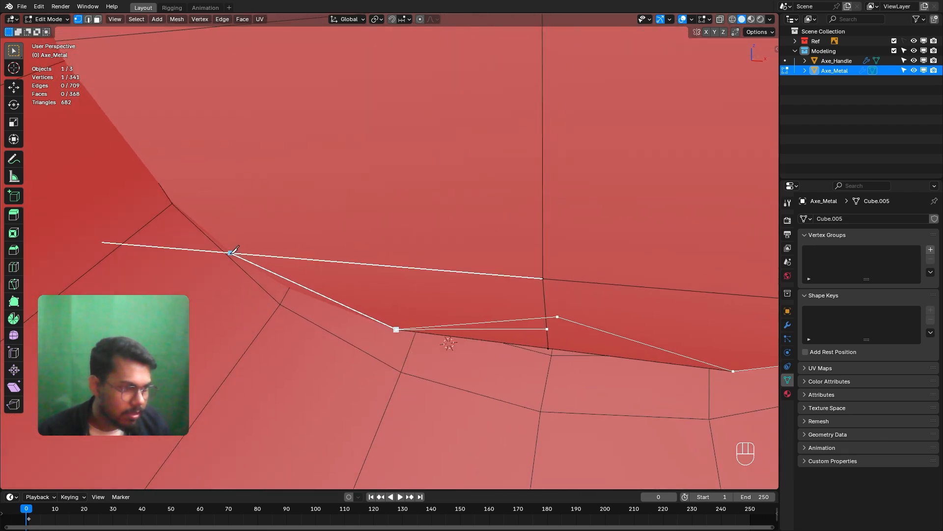
pyautogui.keyDown('shift'); pyautogui.moveTo(212, 213); pyautogui.dragTo(299, 294, button='middle'); pyautogui.keyUp('shift')
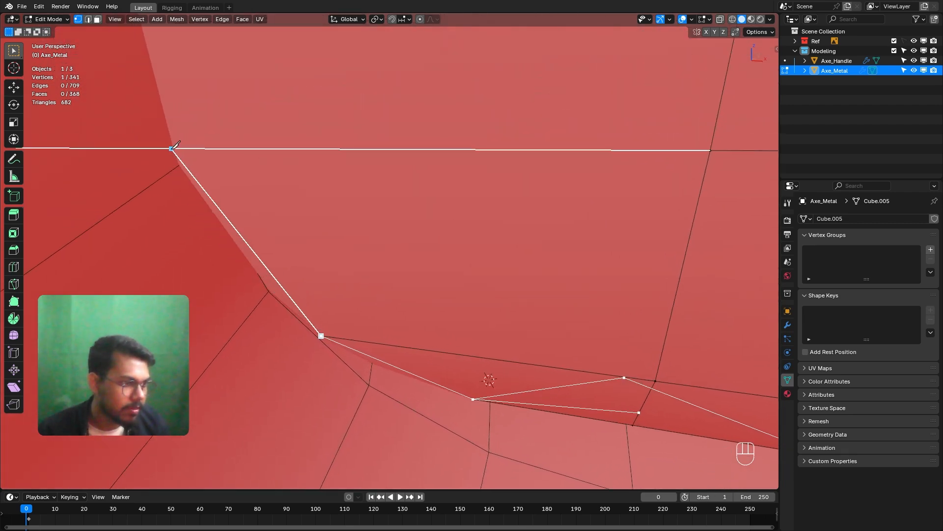
pyautogui.moveTo(293, 300); pyautogui.dragTo(274, 251, button='middle')
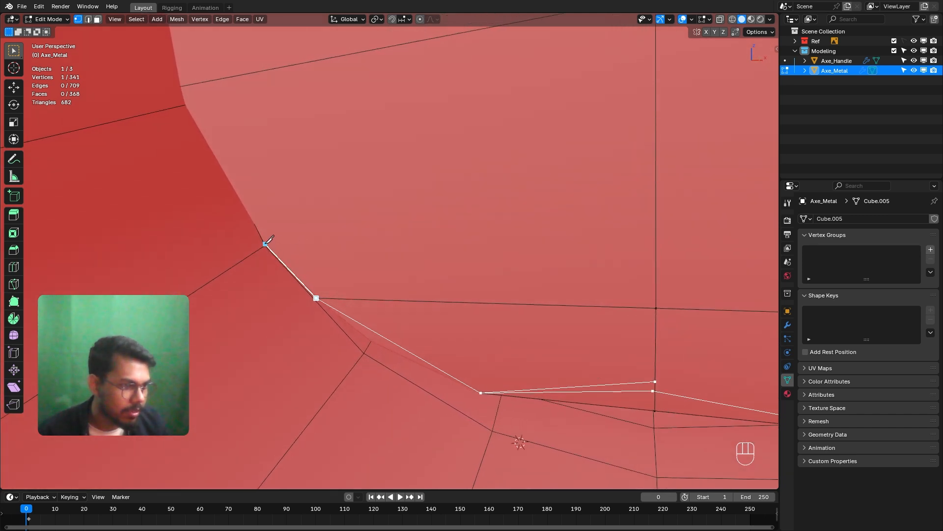
pyautogui.moveTo(197, 101); pyautogui.dragTo(377, 160, button='middle')
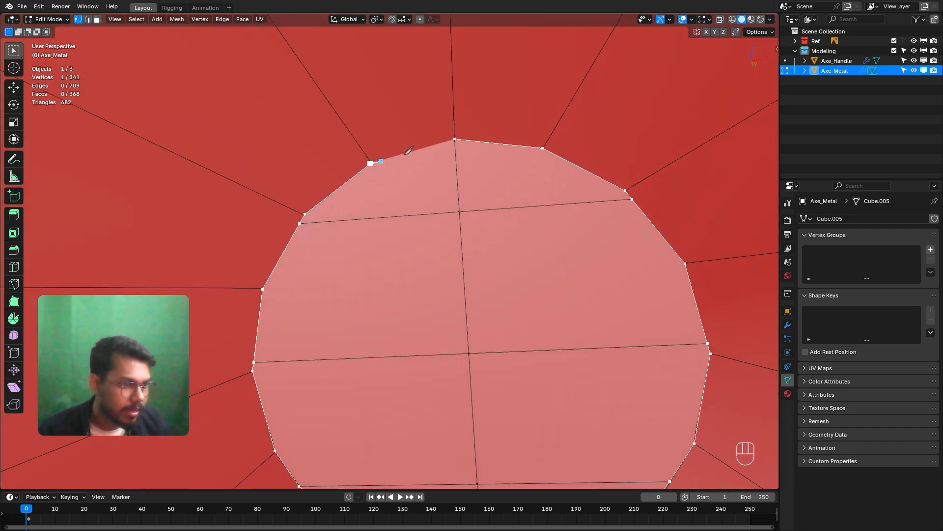
pyautogui.press('Return')
# At the opening's opposite end, make a Knife cut along the handle's outline from its lowest point up the right side to the top.
pyautogui.scroll(6, 467, 207)
pyautogui.scroll(-3, 460, 189)
pyautogui.moveTo(461, 189); pyautogui.dragTo(543, 220, button='middle')
pyautogui.scroll(-4, 396, 212)
pyautogui.scroll(5, 543, 219)
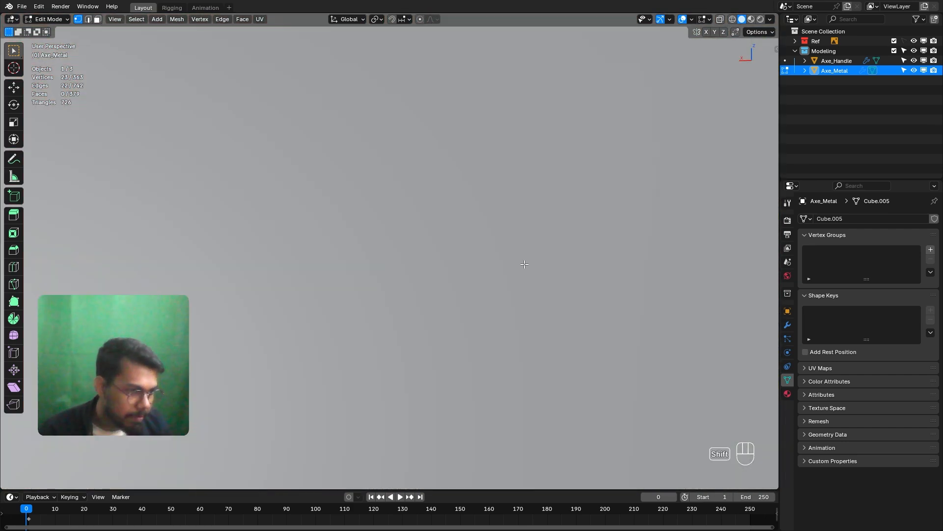
pyautogui.scroll(-3, 525, 263)
pyautogui.keyDown('shift'); pyautogui.moveTo(447, 194); pyautogui.dragTo(398, 203, button='middle'); pyautogui.keyUp('shift')
pyautogui.scroll(-1, 403, 183)
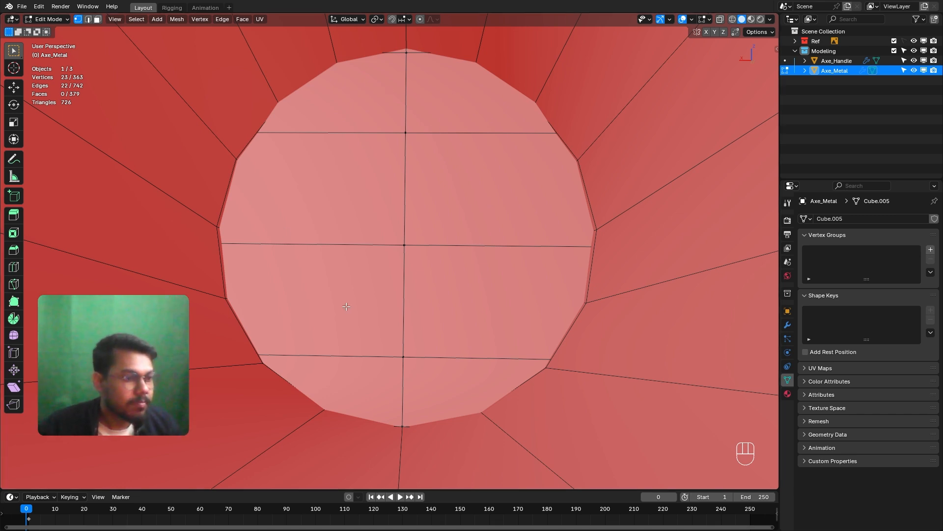
pyautogui.keyDown('shift'); pyautogui.moveTo(400, 219); pyautogui.dragTo(391, 217, button='middle'); pyautogui.keyUp('shift')
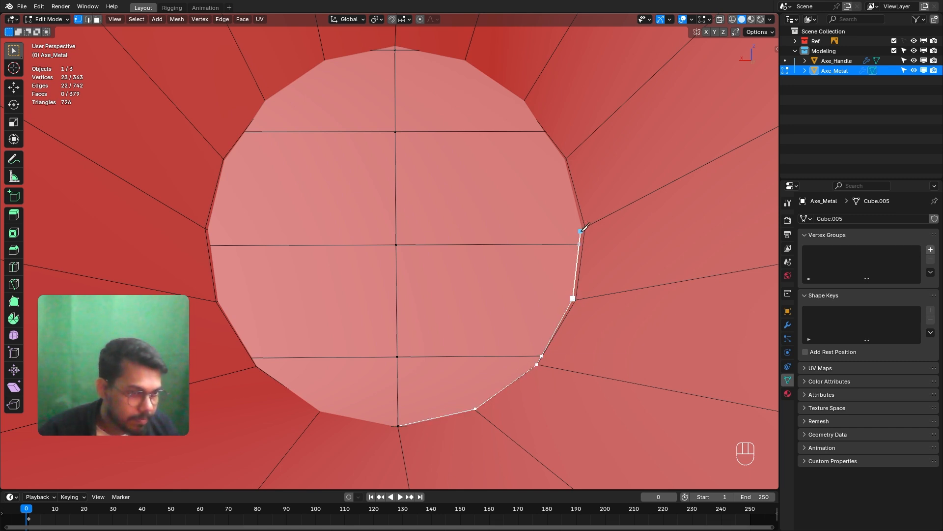
pyautogui.click(523, 102)
pyautogui.moveTo(509, 98)
pyautogui.keyDown('shift'); pyautogui.mouseDown(button='middle')
pyautogui.moveTo(524, 121)
pyautogui.moveTo(510, 109)
pyautogui.mouseUp(button='middle'); pyautogui.keyUp('shift')
pyautogui.scroll(1, 510, 109)
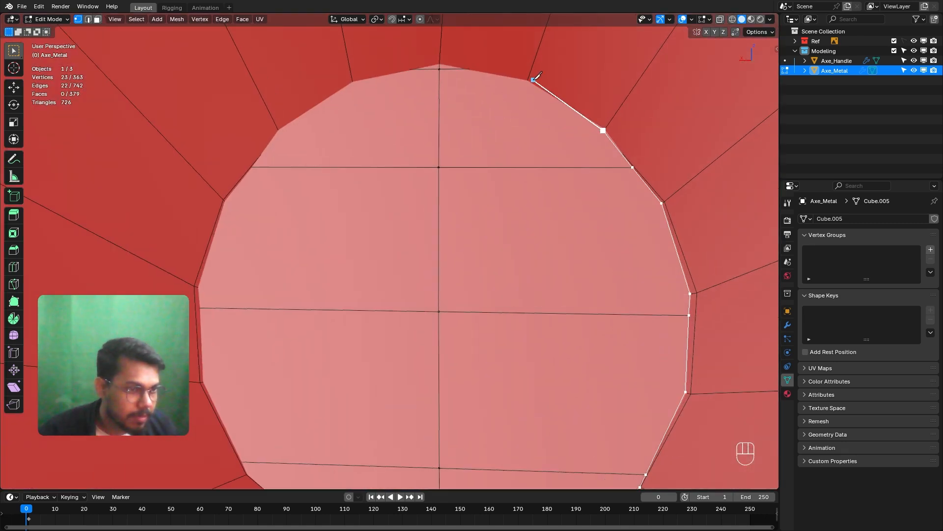
# Trace the opposite end's cut down the left side of the handle's outline, close it at the lowest point and apply it.
pyautogui.click(227, 201)
pyautogui.click(194, 270)
pyautogui.click(197, 365)
pyautogui.keyDown('shift'); pyautogui.moveTo(207, 383); pyautogui.dragTo(204, 365, button='middle'); pyautogui.keyUp('shift')
pyautogui.click(239, 430)
pyautogui.keyDown('shift'); pyautogui.moveTo(343, 479); pyautogui.dragTo(332, 381, button='middle'); pyautogui.keyUp('shift')
pyautogui.click(304, 343)
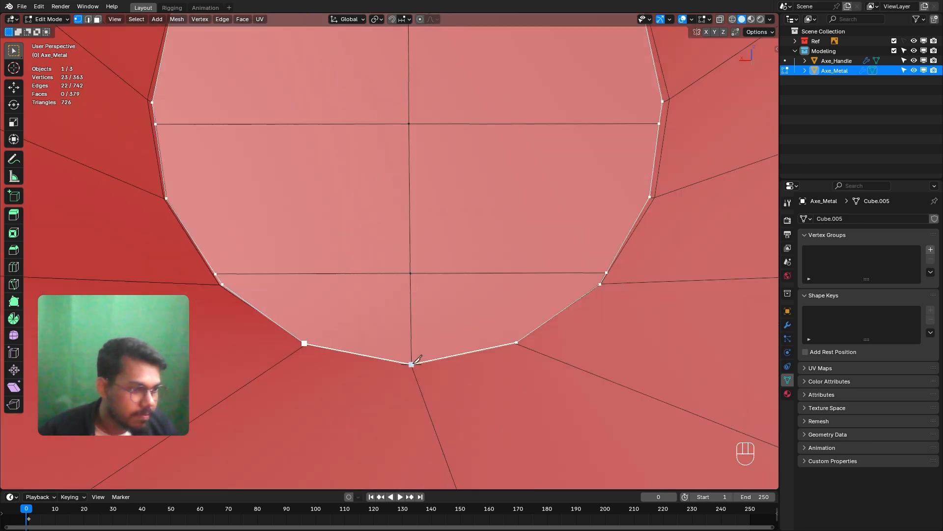
pyautogui.click(411, 365)
pyautogui.press('Return')
# Return to Object Mode, select Axe_Handle and enter Edit Mode on it.
pyautogui.scroll(-3, 436, 292)
pyautogui.moveTo(408, 268); pyautogui.dragTo(352, 307, button='middle')
pyautogui.scroll(-2, 371, 272)
pyautogui.moveTo(352, 307); pyautogui.dragTo(361, 270, button='middle')
pyautogui.press('Tab')
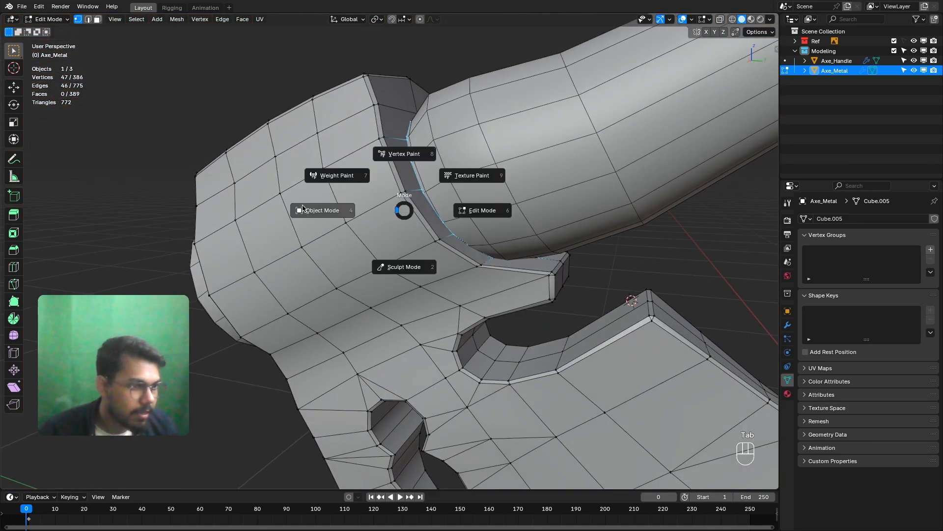
pyautogui.click(302, 209)
pyautogui.click(455, 143)
pyautogui.scroll(-3, 442, 175)
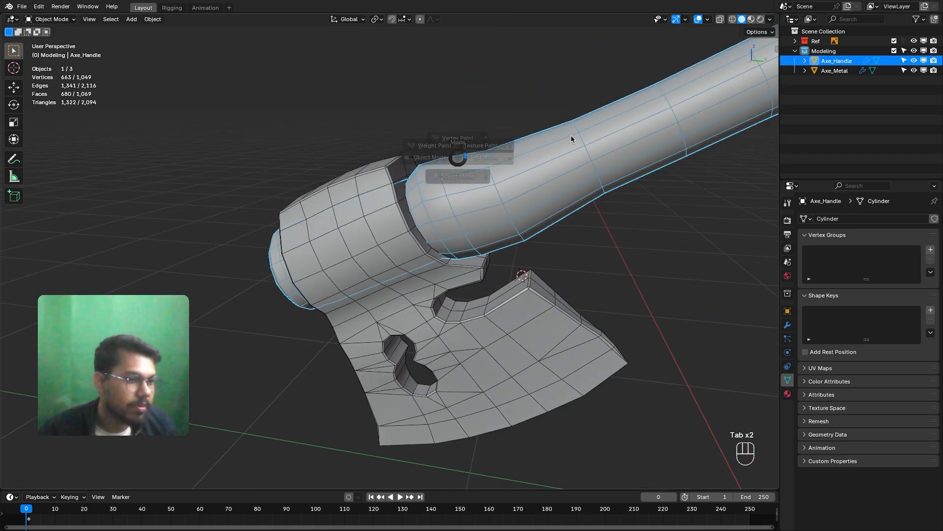
pyautogui.click(546, 162)
# Start a Knife cut on the handle where its shaft enters the head's opening and trace it up the near side.
pyautogui.scroll(4, 442, 207)
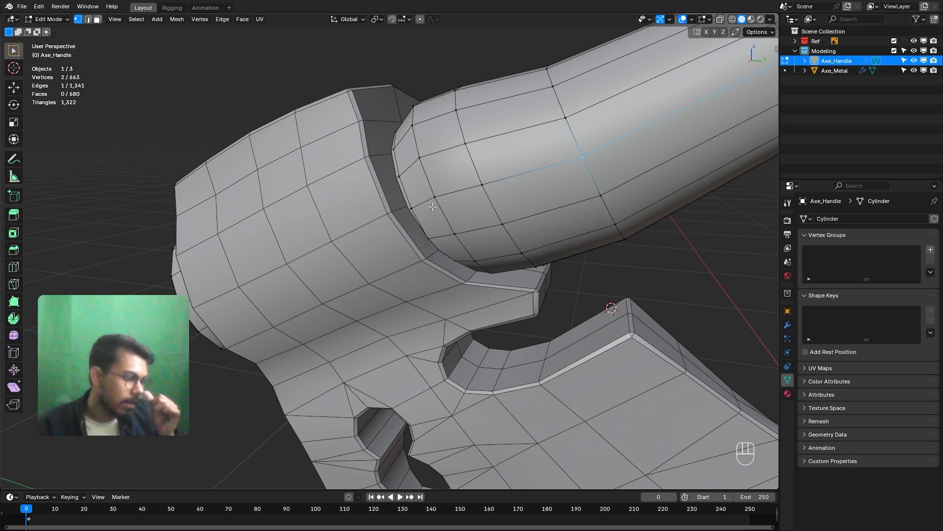
pyautogui.moveTo(415, 195); pyautogui.dragTo(407, 239, button='middle')
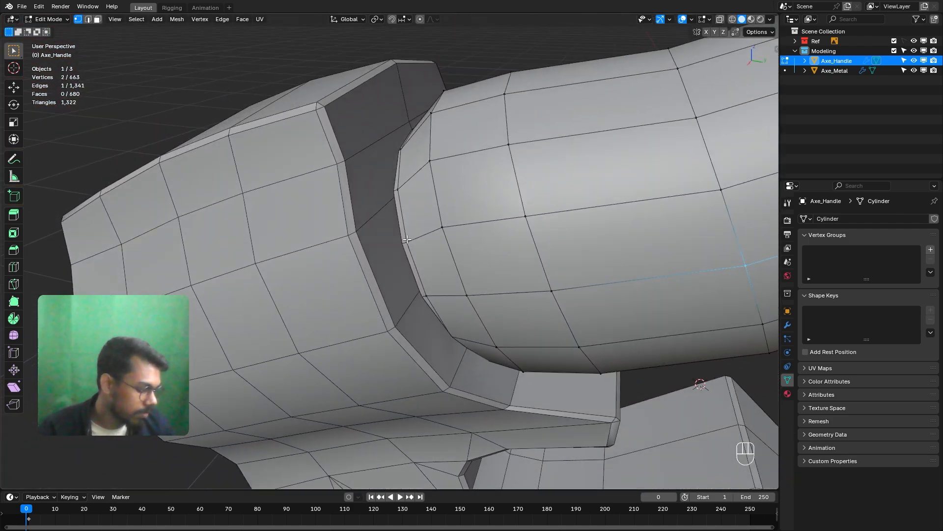
pyautogui.scroll(6, 412, 236)
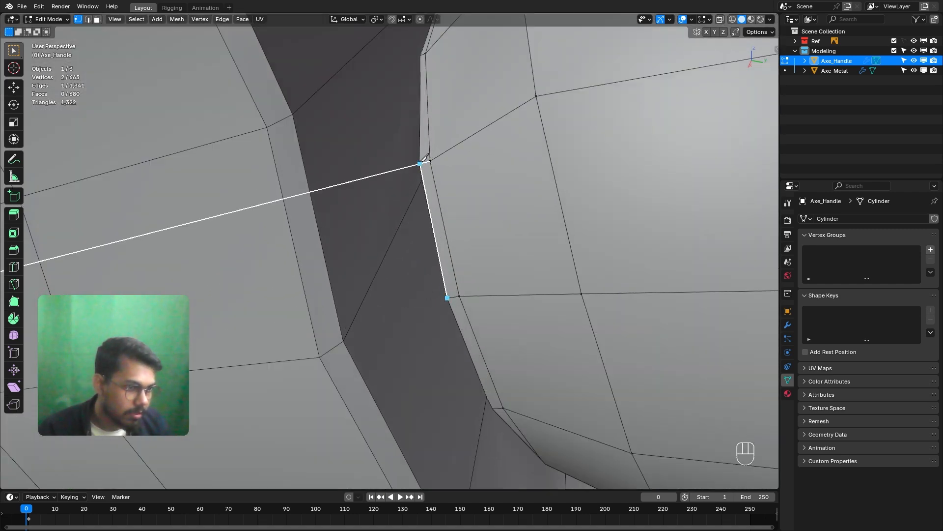
pyautogui.moveTo(424, 158); pyautogui.dragTo(428, 209, button='middle')
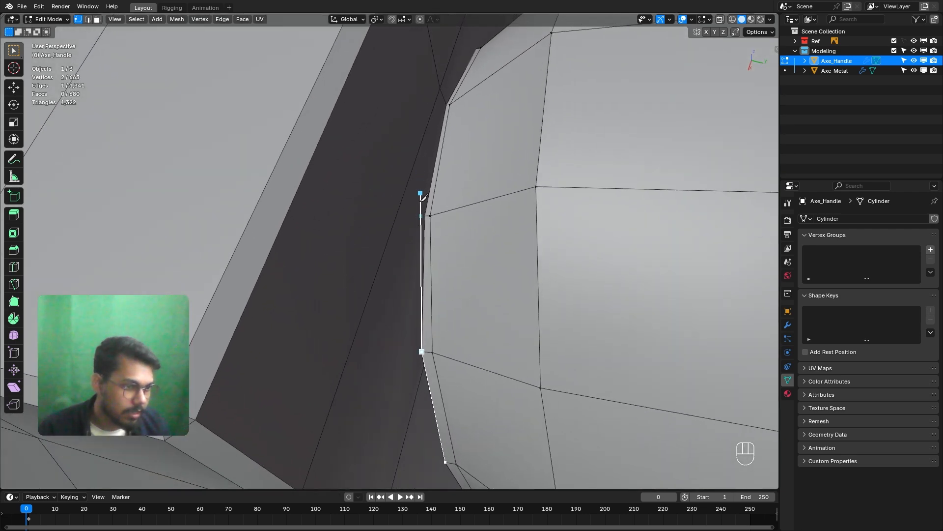
pyautogui.moveTo(429, 210); pyautogui.dragTo(362, 101, button='middle')
# Continue the handle's Knife cut around the far side of the shaft along the head's inner surface and apply it.
pyautogui.moveTo(381, 211); pyautogui.dragTo(371, 231, button='middle')
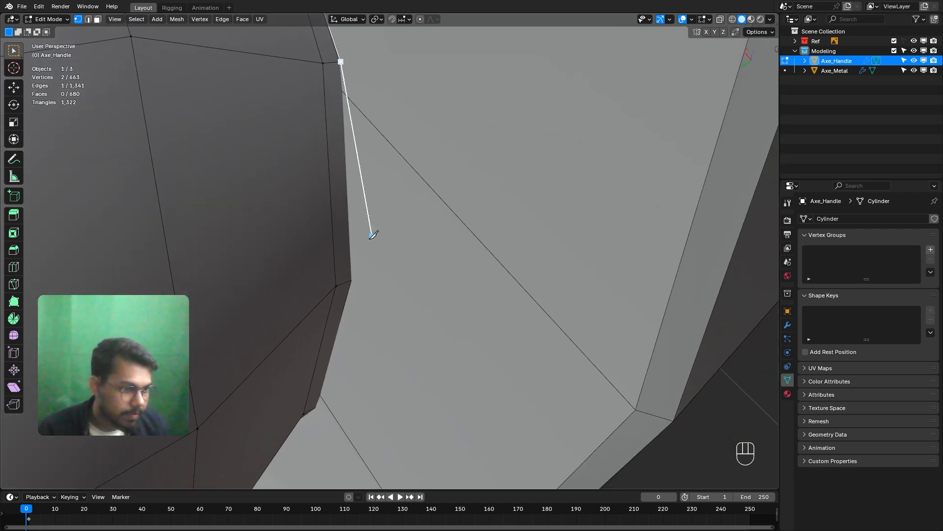
pyautogui.moveTo(344, 273); pyautogui.dragTo(353, 169, button='middle')
pyautogui.moveTo(224, 282); pyautogui.dragTo(238, 257, button='middle')
pyautogui.moveTo(333, 160); pyautogui.dragTo(433, 171, button='middle')
pyautogui.scroll(-10, 466, 237)
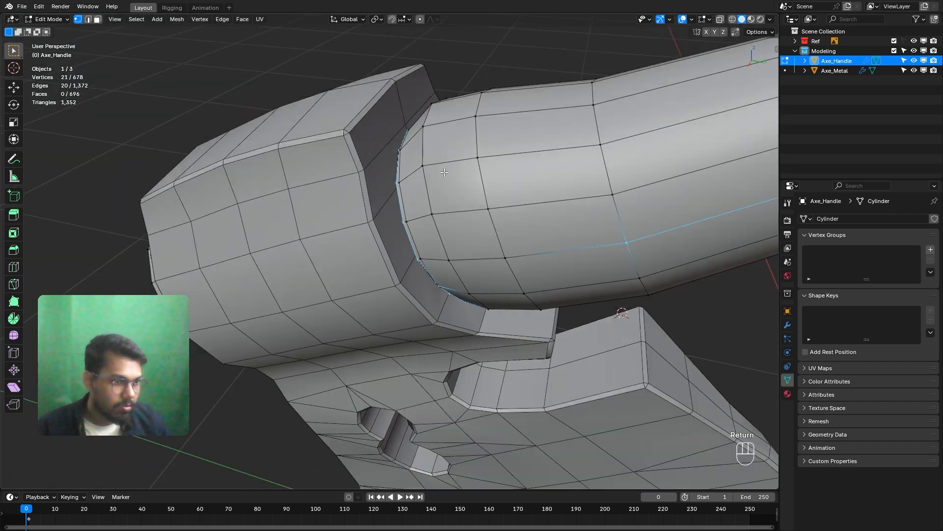
pyautogui.press('Return')
# Begin a Knife cut on the handle's protruding end from the top of its seam with the head, undoing the misplaced last point.
pyautogui.scroll(6, 439, 170)
pyautogui.moveTo(432, 193); pyautogui.dragTo(398, 186, button='middle')
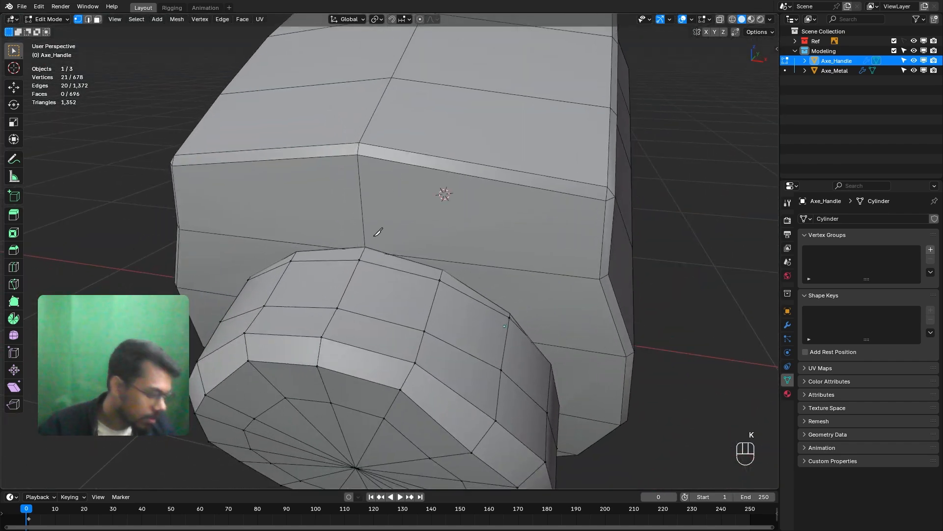
pyautogui.keyDown('shift'); pyautogui.moveTo(415, 257); pyautogui.dragTo(377, 235, button='middle'); pyautogui.keyUp('shift')
pyautogui.click(393, 222)
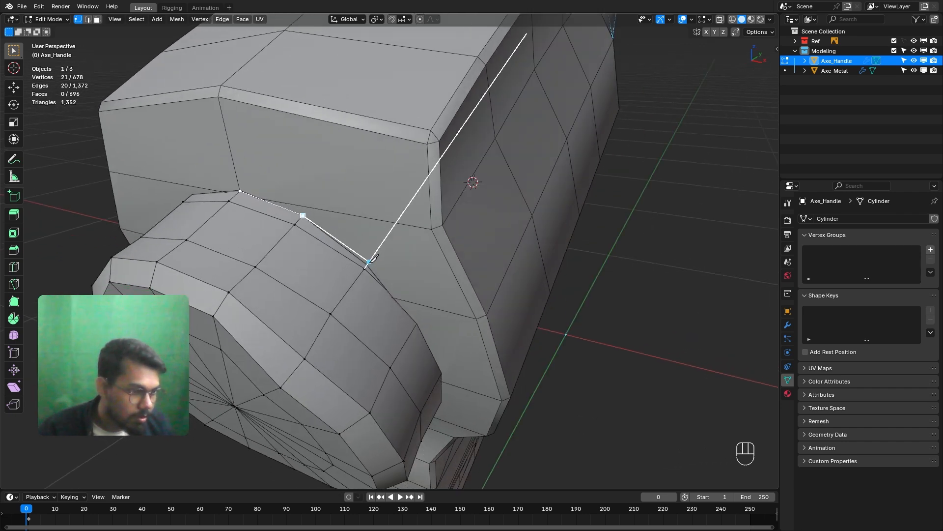
pyautogui.scroll(2, 372, 260)
pyautogui.hotkey('ctrl', 'z')
# Finish the Knife cut around the handle's protruding end along its seam with the head, close the loop and apply it.
pyautogui.keyDown('shift'); pyautogui.moveTo(380, 270); pyautogui.dragTo(345, 112, button='middle'); pyautogui.keyUp('shift')
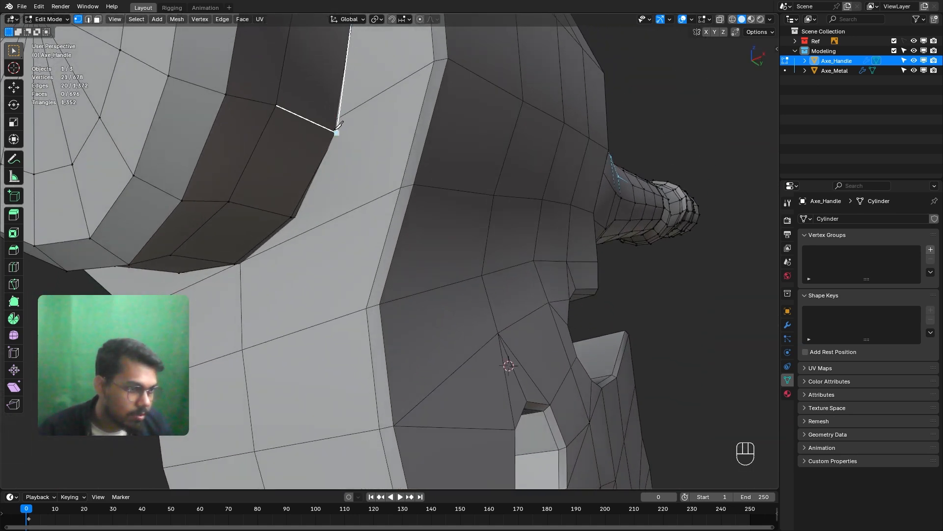
pyautogui.moveTo(328, 131)
pyautogui.mouseDown(button='middle')
pyautogui.moveTo(316, 152)
pyautogui.moveTo(320, 143)
pyautogui.mouseUp(button='middle')
pyautogui.click(315, 136)
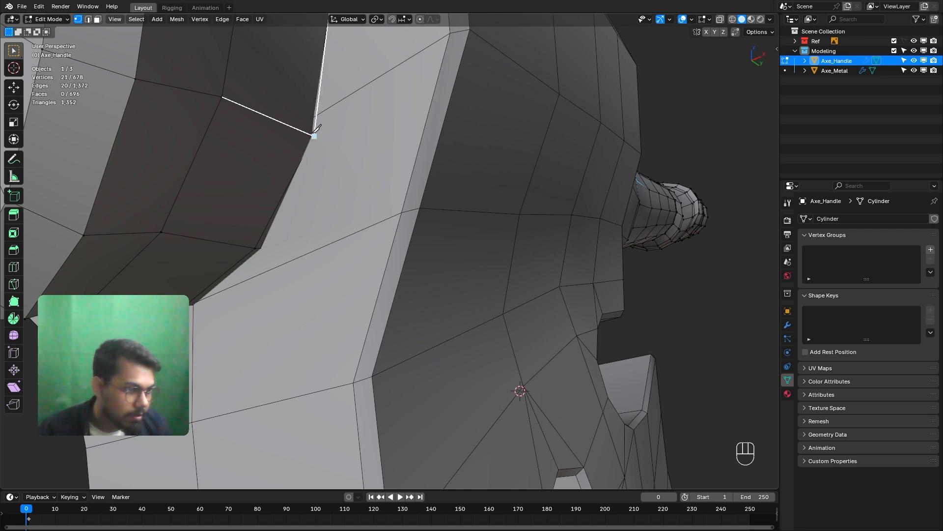
pyautogui.moveTo(314, 136); pyautogui.dragTo(280, 158, button='middle')
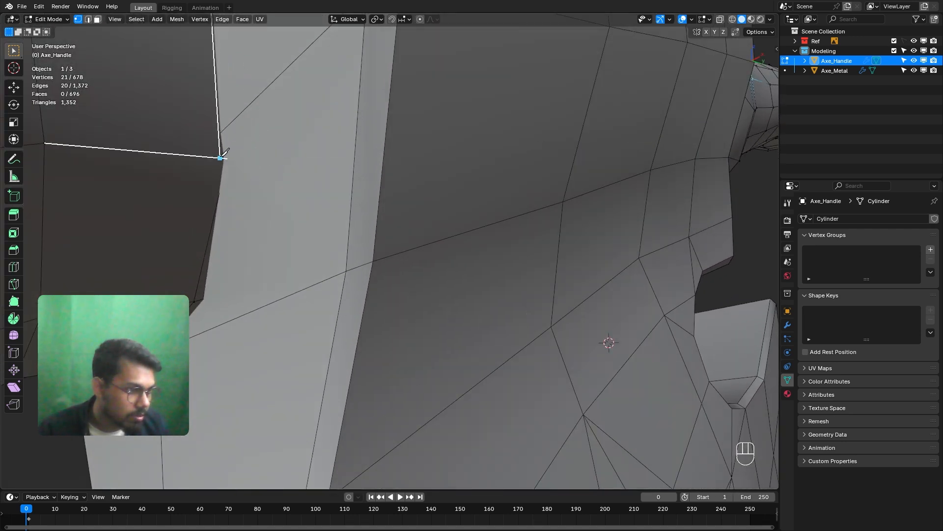
pyautogui.moveTo(224, 152); pyautogui.dragTo(245, 166, button='middle')
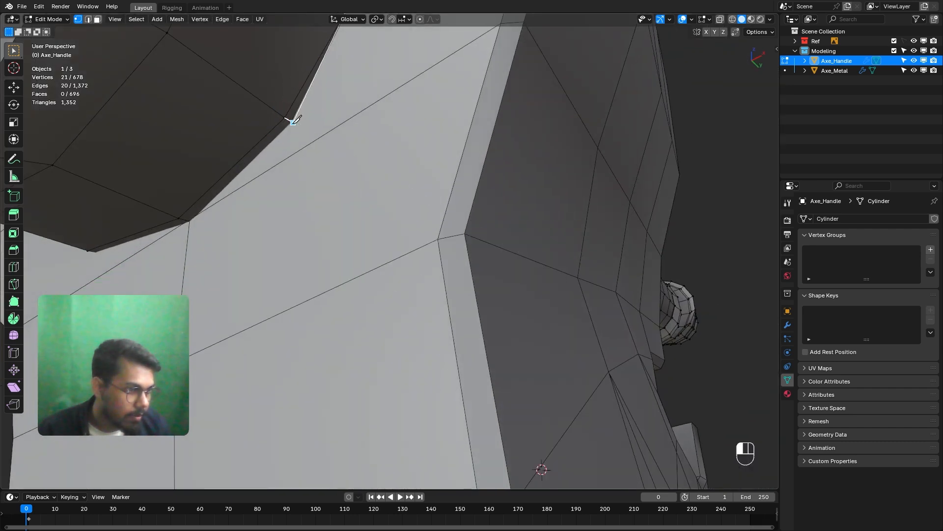
pyautogui.moveTo(252, 181); pyautogui.dragTo(378, 143, button='middle')
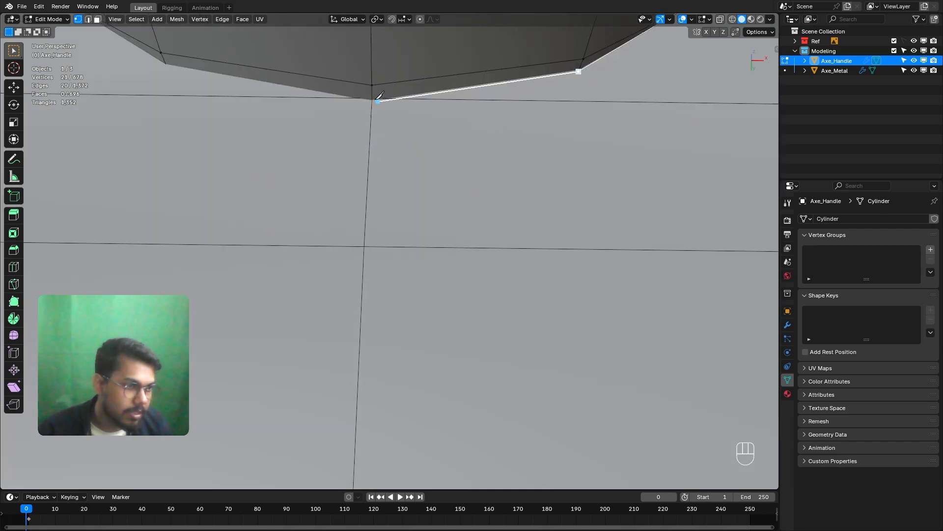
pyautogui.moveTo(361, 99); pyautogui.dragTo(583, 164, button='middle')
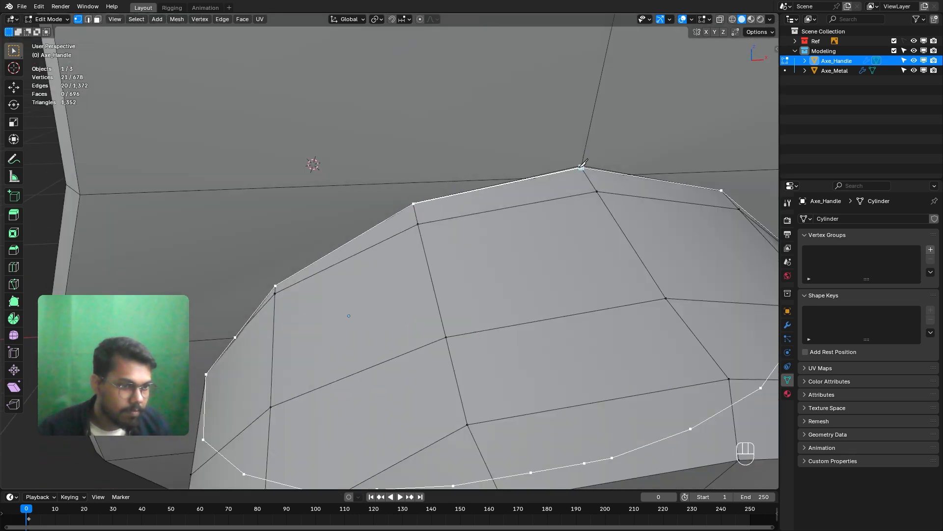
pyautogui.press('Return')
pyautogui.scroll(-7, 506, 210)
pyautogui.moveTo(506, 210); pyautogui.dragTo(482, 214, button='middle')
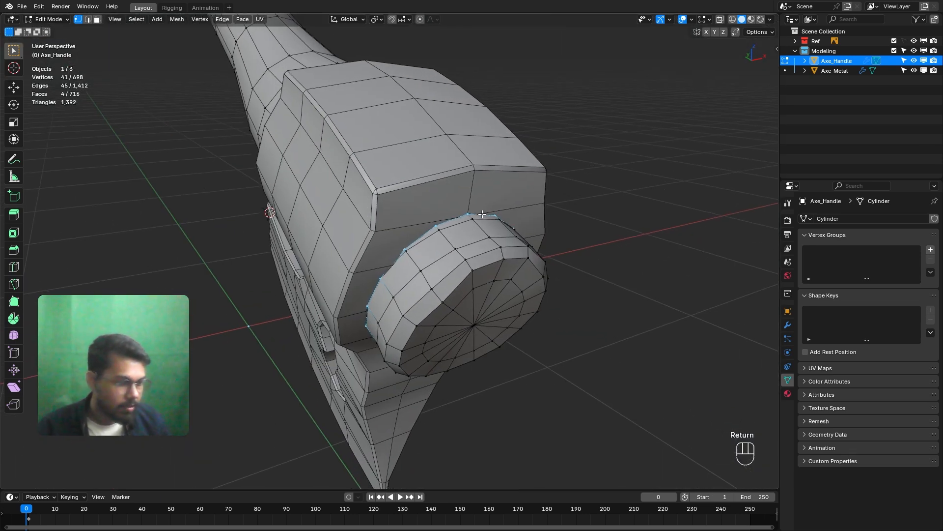
# Isolate Axe_Handle in Local View to expose the shaft section hidden inside the metal head.
pyautogui.moveTo(487, 211); pyautogui.dragTo(387, 224, button='middle')
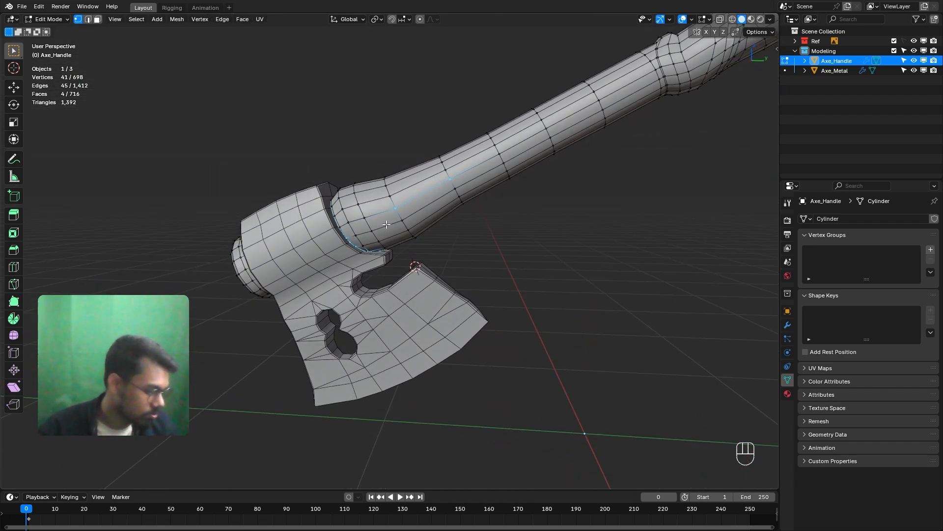
pyautogui.scroll(-3, 386, 224)
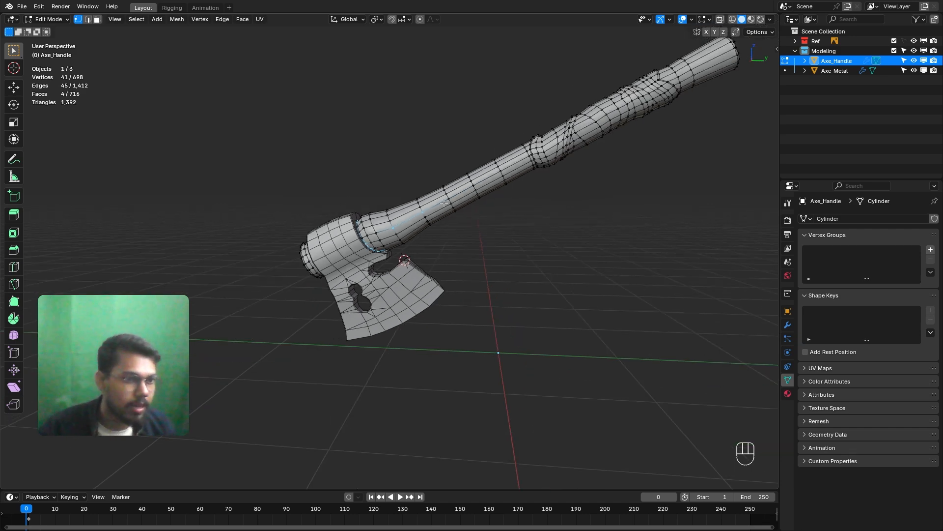
pyautogui.scroll(3, 540, 203)
pyautogui.moveTo(540, 203); pyautogui.dragTo(356, 227, button='middle')
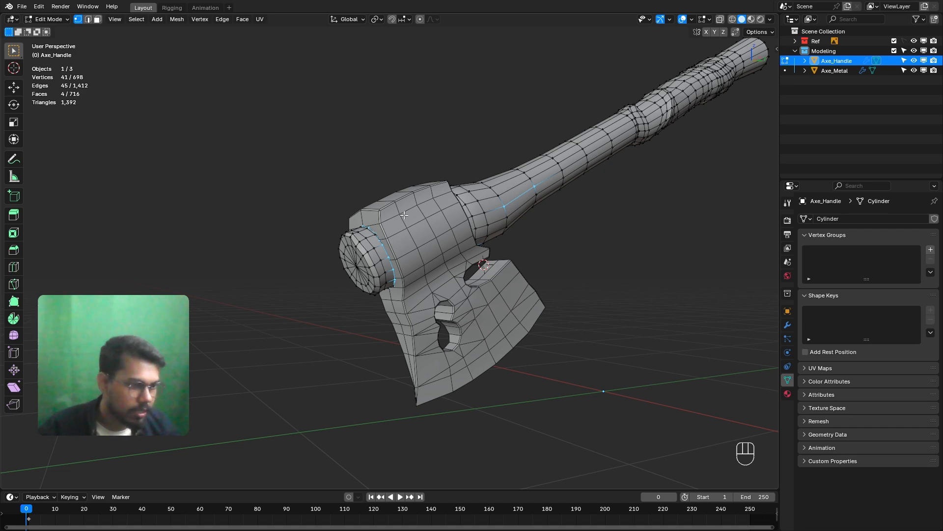
pyautogui.press('/')
pyautogui.moveTo(314, 252); pyautogui.dragTo(339, 281, button='middle')
pyautogui.scroll(1, 446, 201)
pyautogui.keyDown('shift'); pyautogui.moveTo(340, 281); pyautogui.dragTo(498, 231, button='middle'); pyautogui.keyUp('shift')
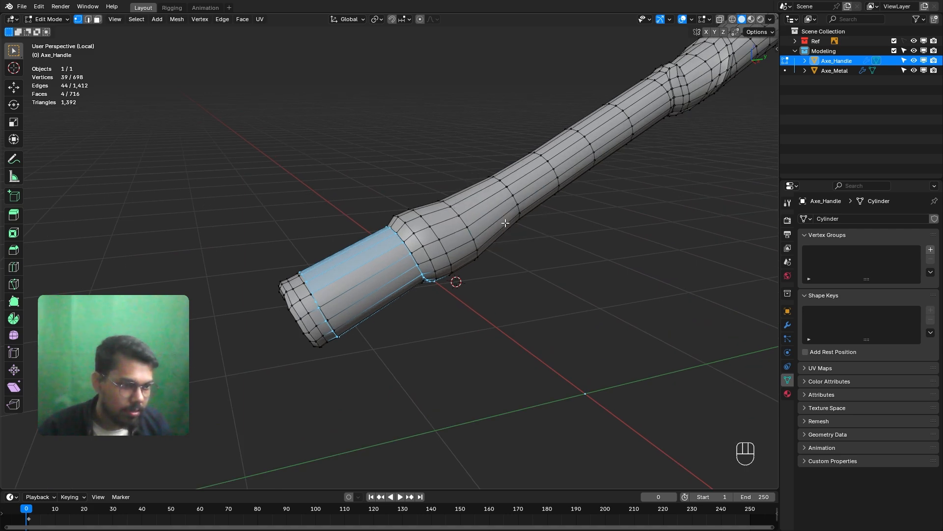
# Switch to edge selection and rip the handle mesh along both knife-cut loops, leaving the ripped edges in place.
pyautogui.scroll(-5, 502, 227)
pyautogui.moveTo(560, 244); pyautogui.dragTo(527, 290, button='middle')
pyautogui.scroll(4, 496, 242)
pyautogui.moveTo(496, 242); pyautogui.dragTo(419, 179, button='middle')
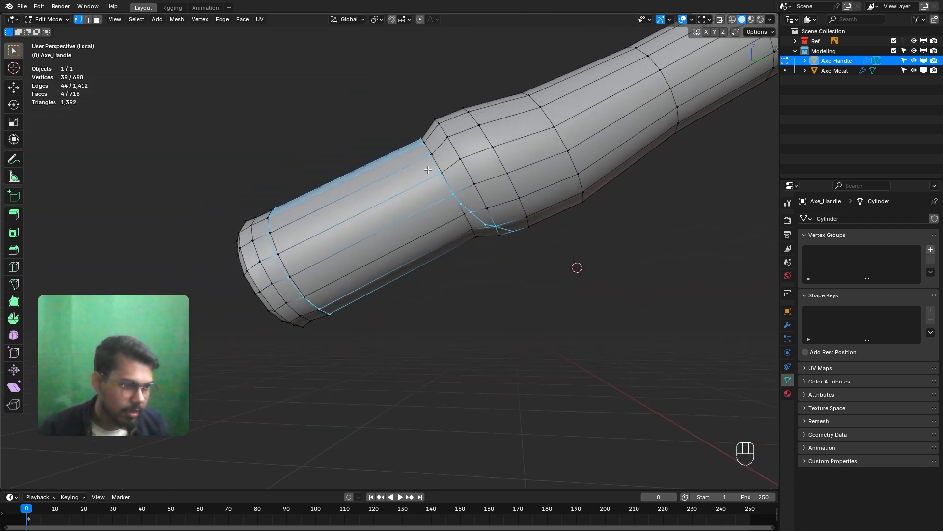
pyautogui.keyDown('shift'); pyautogui.moveTo(420, 222); pyautogui.dragTo(451, 235, button='middle'); pyautogui.keyUp('shift')
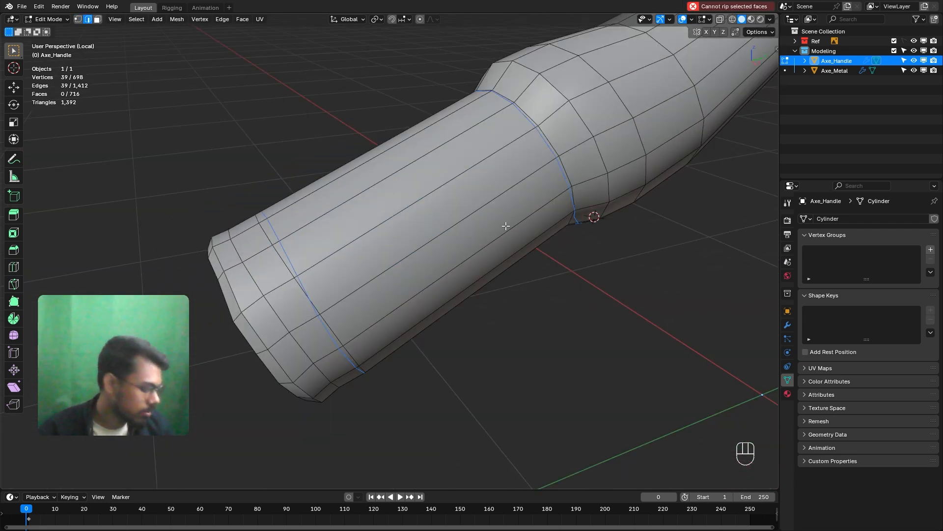
pyautogui.press('v')
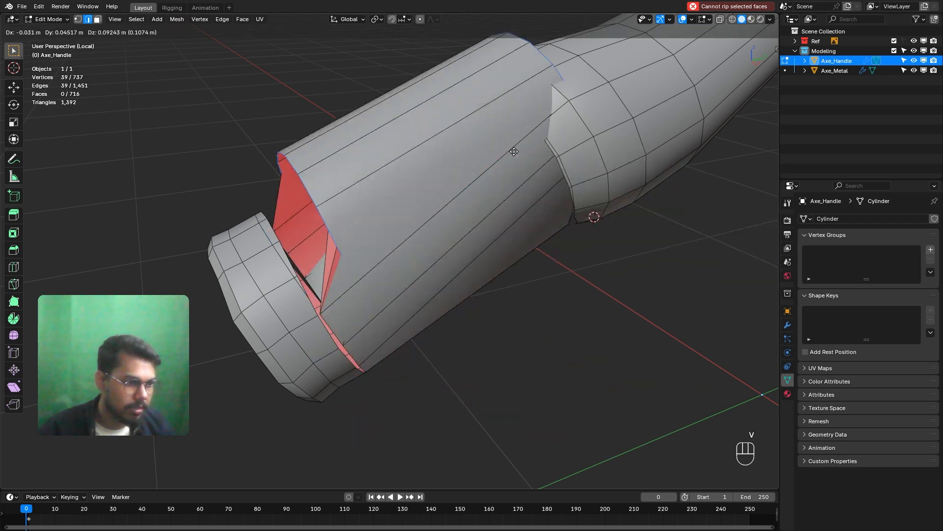
pyautogui.rightClick(477, 247)
pyautogui.scroll(-3, 477, 247)
pyautogui.moveTo(478, 246)
pyautogui.mouseDown(button='middle')
pyautogui.moveTo(568, 240)
pyautogui.moveTo(570, 211)
pyautogui.moveTo(471, 245)
pyautogui.moveTo(503, 177)
pyautogui.moveTo(494, 243)
pyautogui.moveTo(489, 231)
pyautogui.mouseUp(button='middle')
pyautogui.scroll(3, 472, 246)
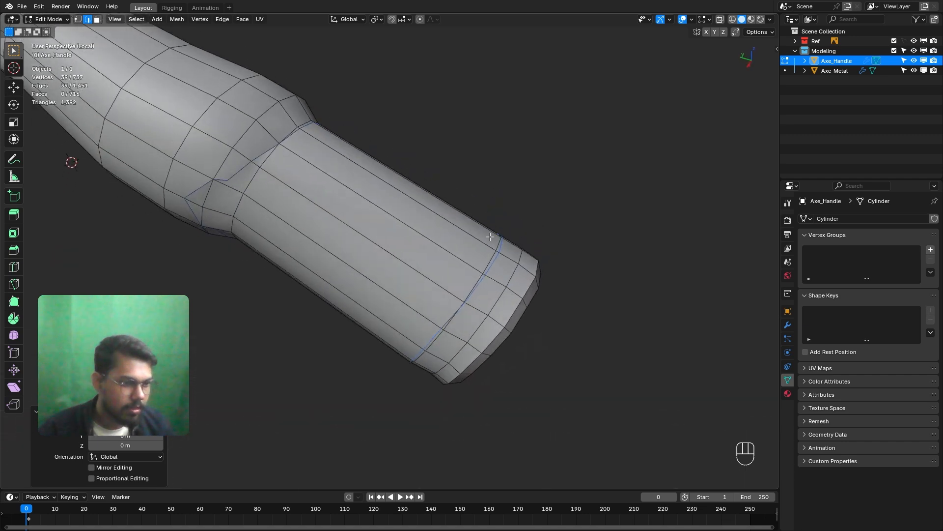
# Add the missed edge near the protruding end's cut to the selection and rip it in place.
pyautogui.scroll(4, 488, 231)
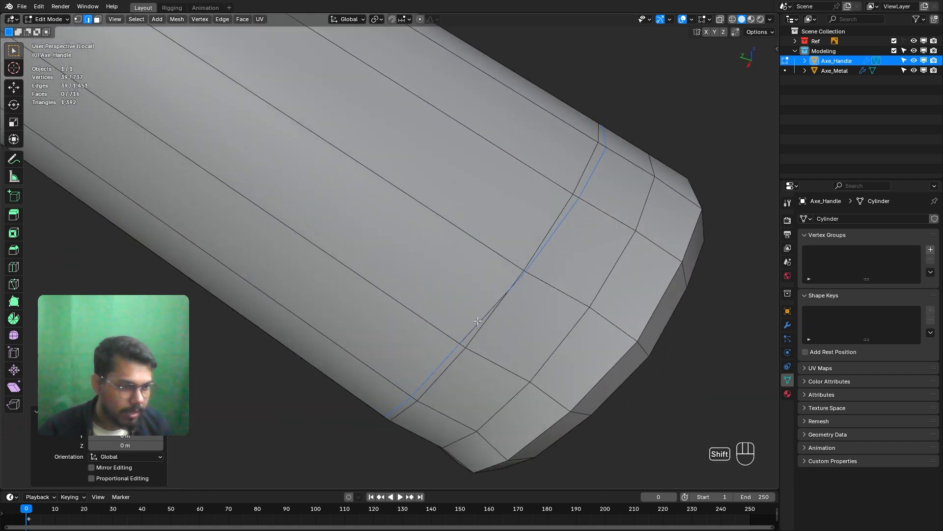
pyautogui.keyDown('shift'); pyautogui.click(478, 321); pyautogui.keyUp('shift')
pyautogui.scroll(-2, 446, 273)
pyautogui.press('v')
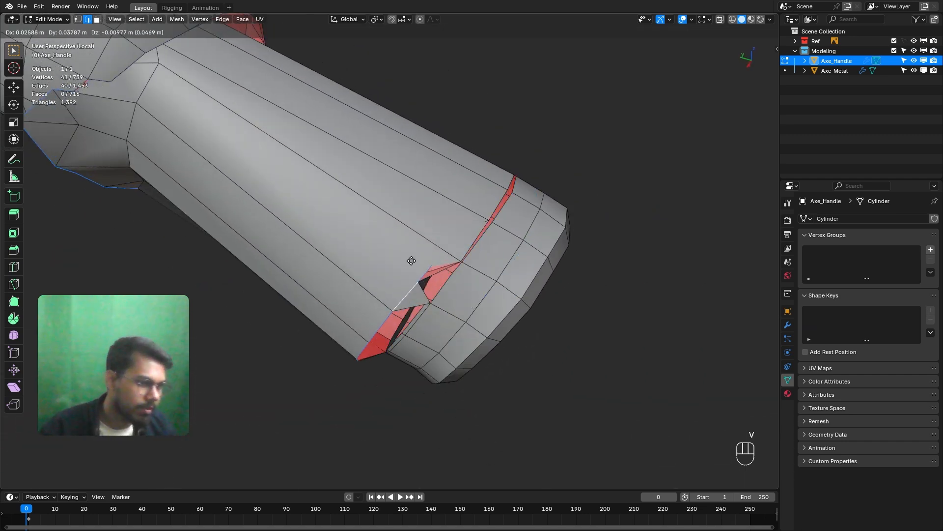
pyautogui.rightClick(425, 256)
pyautogui.scroll(-2, 425, 256)
pyautogui.moveTo(357, 235); pyautogui.dragTo(345, 230, button='middle')
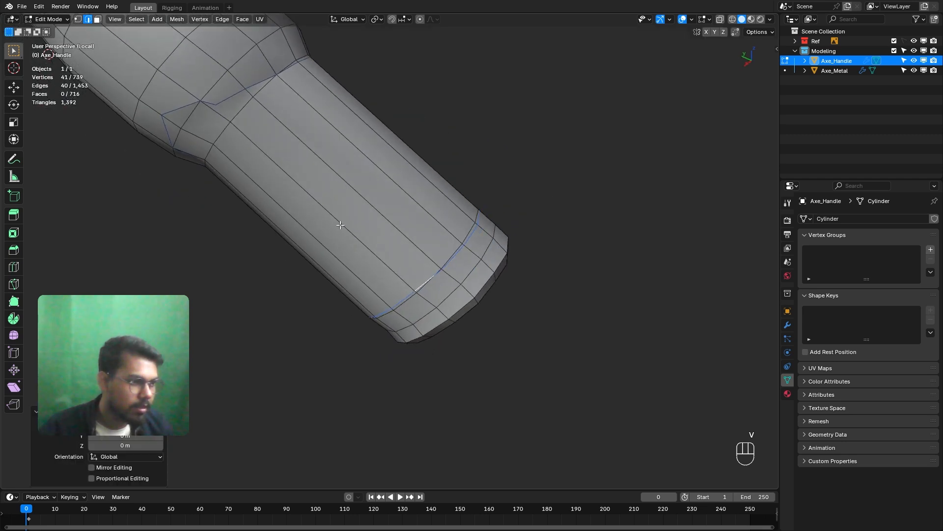
# Select the linked shaft section between the two ripped loops and delete its faces.
pyautogui.press('l')
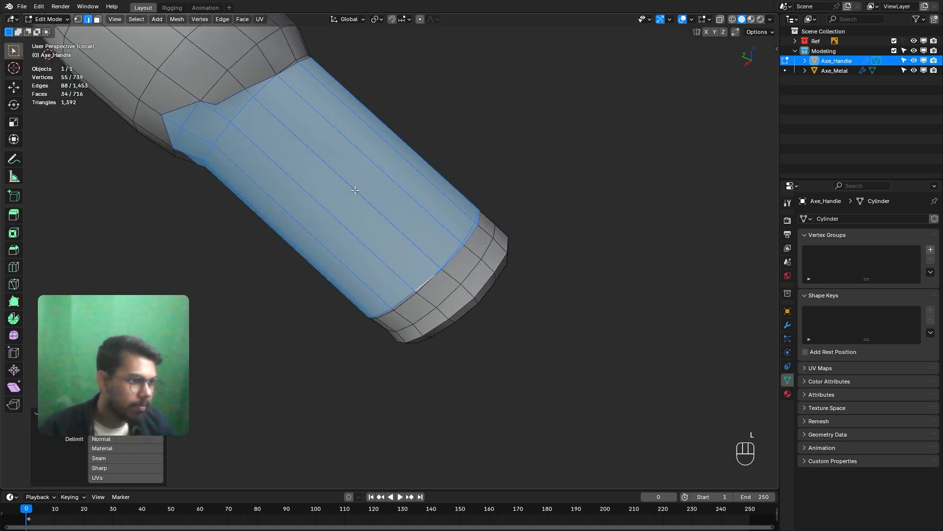
pyautogui.scroll(-3, 355, 190)
pyautogui.moveTo(355, 190); pyautogui.dragTo(304, 248, button='middle')
pyautogui.scroll(3, 305, 249)
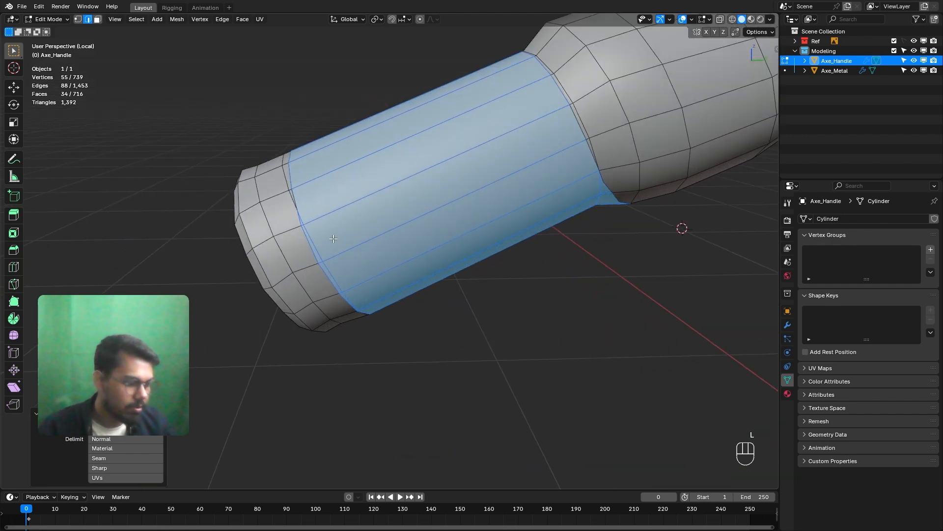
pyautogui.press('Delete')
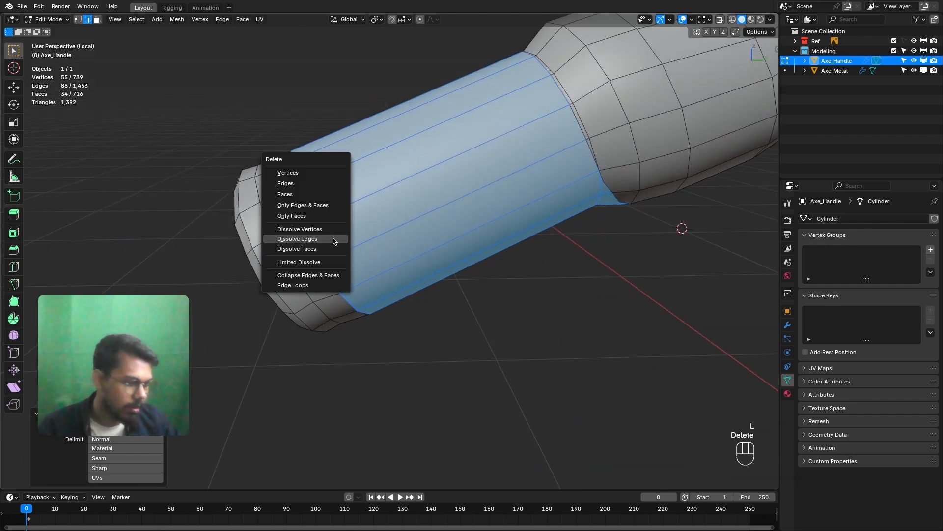
pyautogui.click(306, 196)
# Return to Object Mode and leave Local View so the metal head is displayed again.
pyautogui.moveTo(391, 215); pyautogui.dragTo(456, 236, button='middle')
pyautogui.scroll(-2, 455, 236)
pyautogui.press('Tab')
pyautogui.click(351, 227)
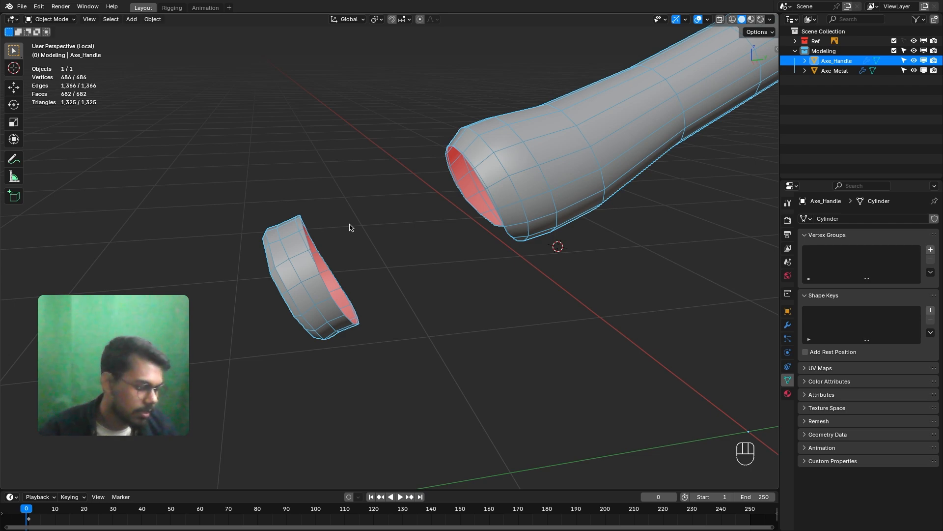
pyautogui.press('/')
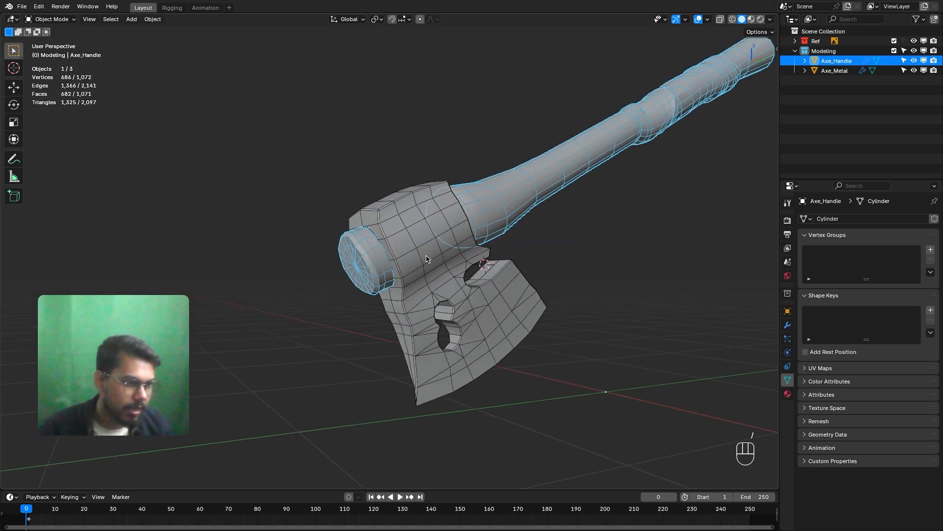
# Select Axe_Metal, isolate it in Local View and enter Edit Mode on it.
pyautogui.scroll(3, 403, 279)
pyautogui.moveTo(402, 279); pyautogui.dragTo(379, 222, button='middle')
pyautogui.scroll(4, 424, 282)
pyautogui.click(407, 243)
pyautogui.press('KP_Divide')
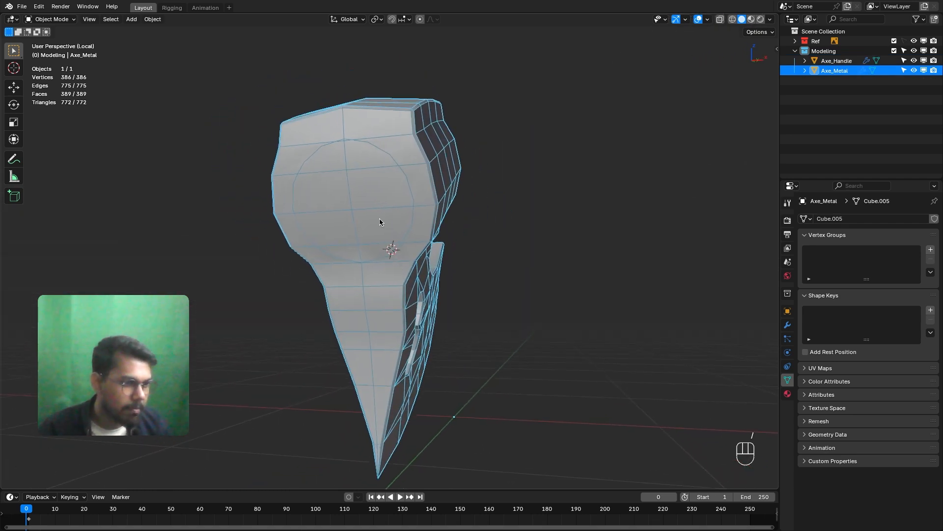
pyautogui.press('Tab')
pyautogui.moveTo(499, 225); pyautogui.dragTo(654, 299, button='middle')
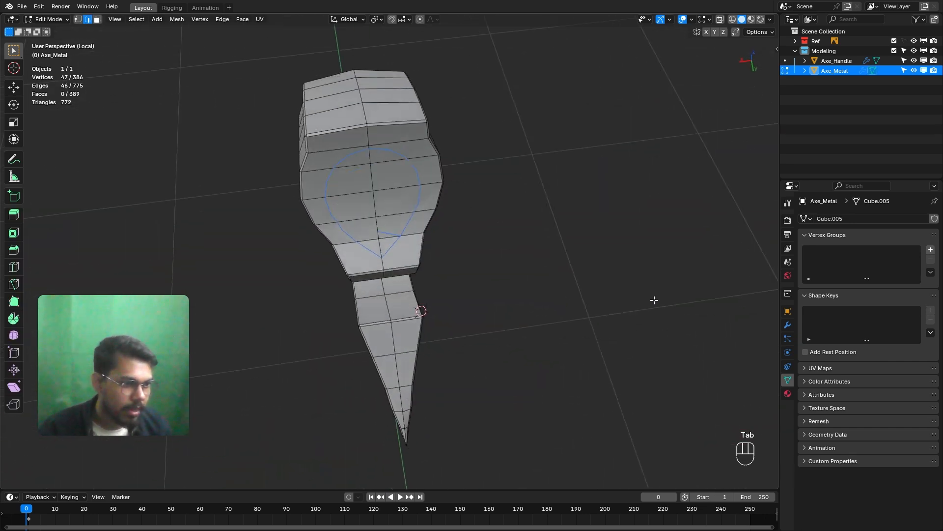
# Deselect the stray edge inside the opening's loop and rip the head along both knife-cut loops, leaving the edges in place.
pyautogui.scroll(6, 457, 278)
pyautogui.keyDown('ctrl'); pyautogui.moveTo(418, 241); pyautogui.dragTo(384, 211, button='middle'); pyautogui.keyUp('ctrl')
pyautogui.scroll(-5, 412, 185)
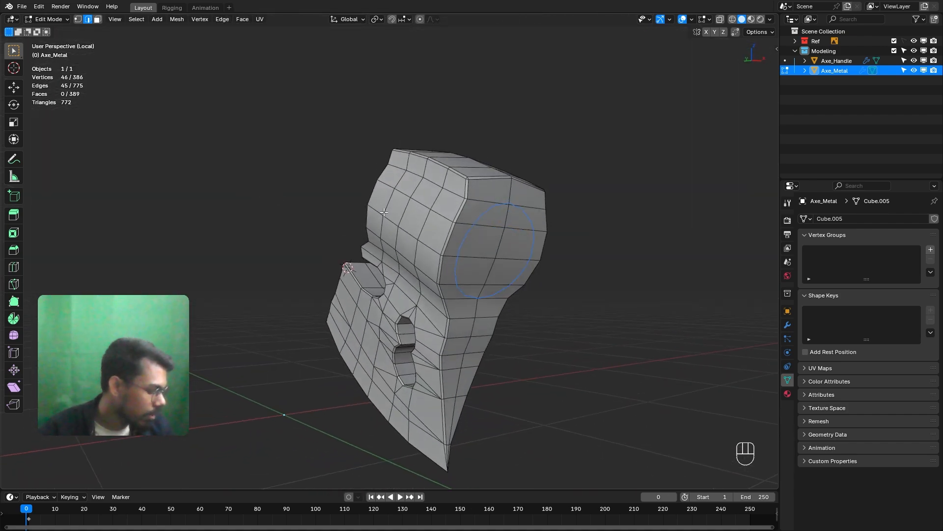
pyautogui.moveTo(480, 261); pyautogui.dragTo(442, 242, button='middle')
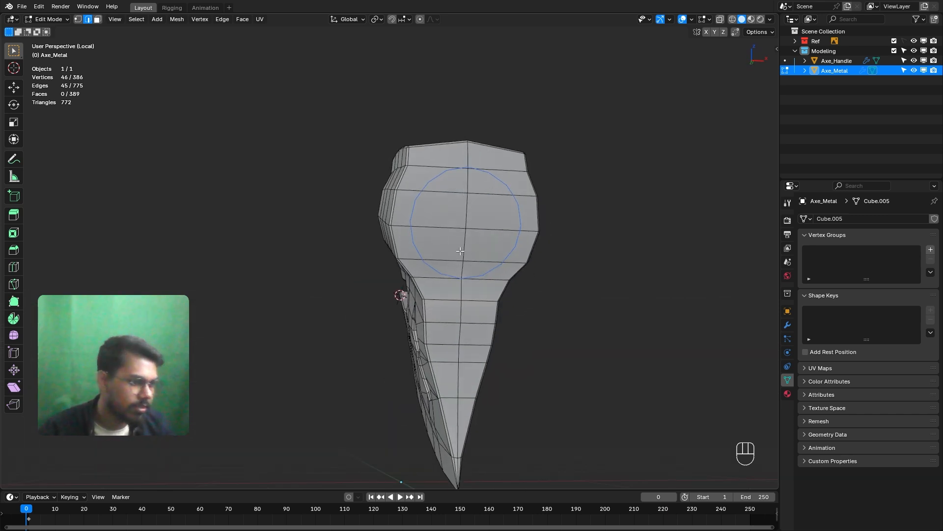
pyautogui.press('v')
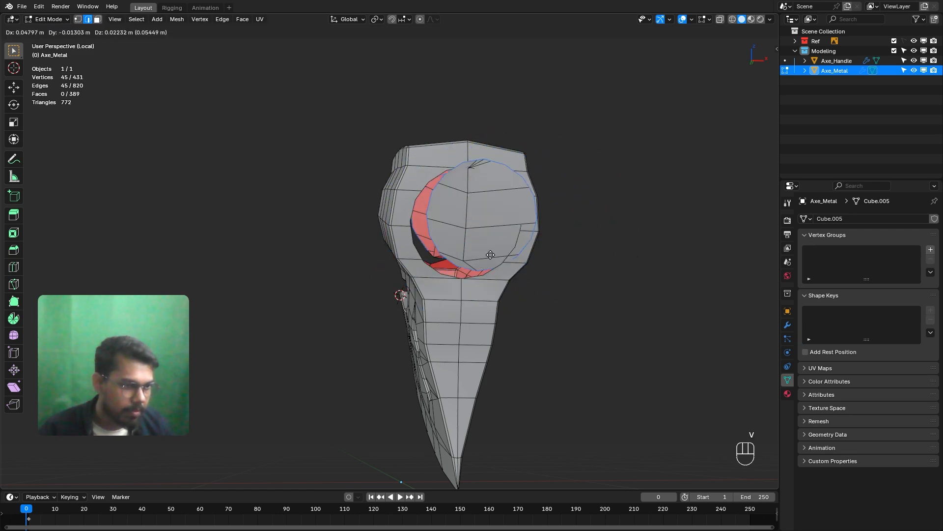
pyautogui.press('Escape')
pyautogui.moveTo(541, 275); pyautogui.dragTo(437, 249, button='middle')
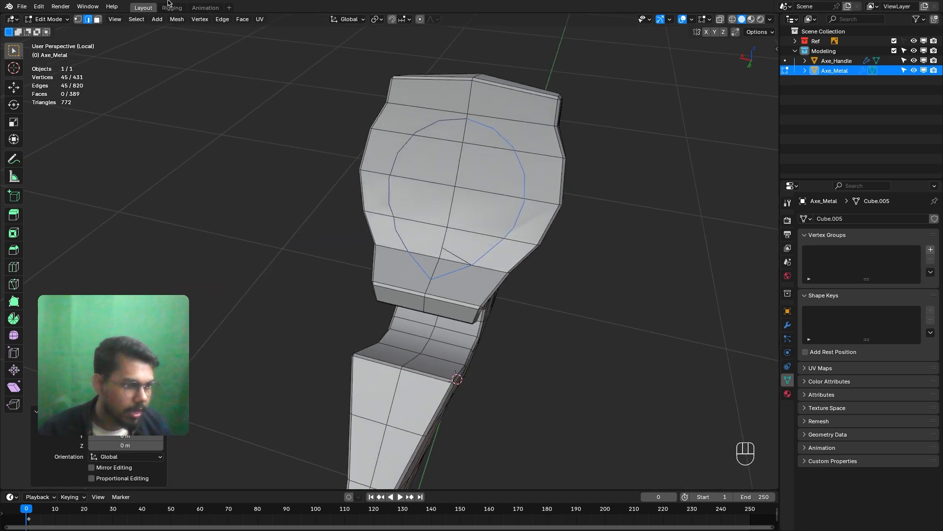
# Switch to face selection, select the linked faces enclosed by both ripped loops on the head and delete them.
pyautogui.click(98, 20)
pyautogui.press('l')
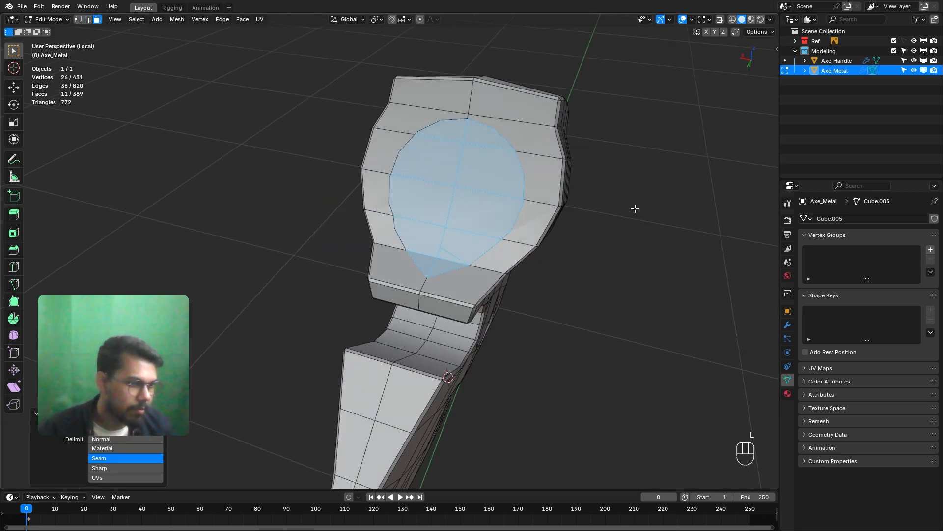
pyautogui.moveTo(632, 208); pyautogui.dragTo(433, 146, button='middle')
pyautogui.press('l')
pyautogui.moveTo(275, 162); pyautogui.dragTo(523, 251, button='middle')
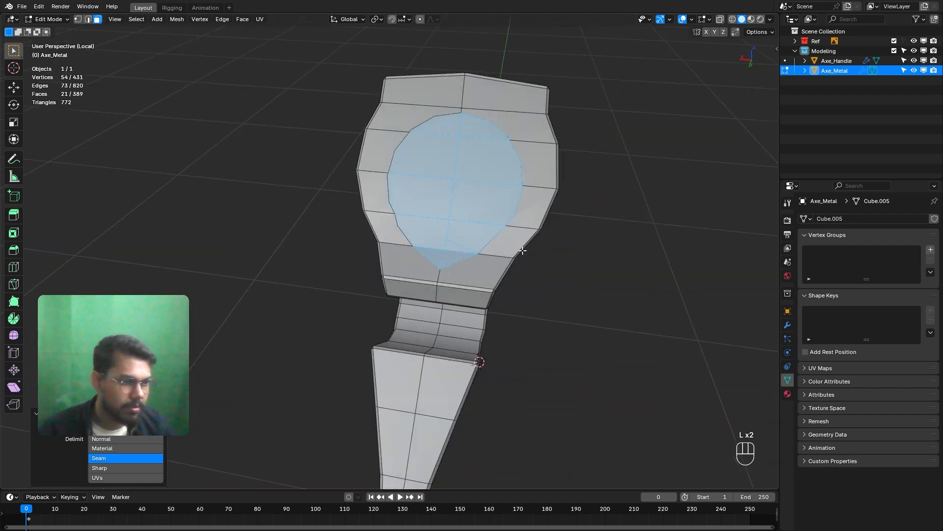
pyautogui.click(436, 195)
pyautogui.moveTo(480, 193)
pyautogui.mouseDown(button='middle')
pyautogui.moveTo(444, 209)
pyautogui.moveTo(547, 198)
pyautogui.moveTo(463, 201)
pyautogui.moveTo(496, 192)
pyautogui.mouseUp(button='middle')
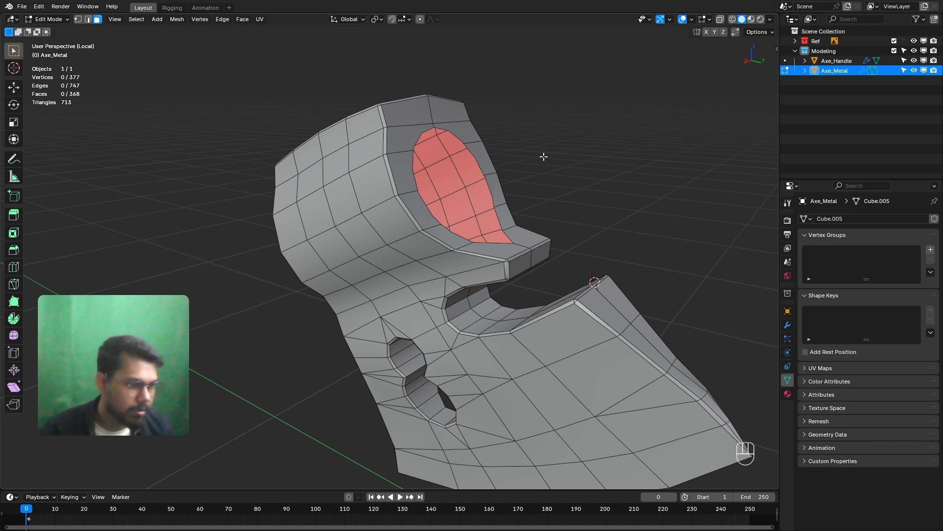
# Leave Local View, return to Object Mode and deselect everything to check the joints between head and handle.
pyautogui.press('/')
pyautogui.moveTo(525, 189); pyautogui.dragTo(474, 143, button='middle')
pyautogui.press('Tab')
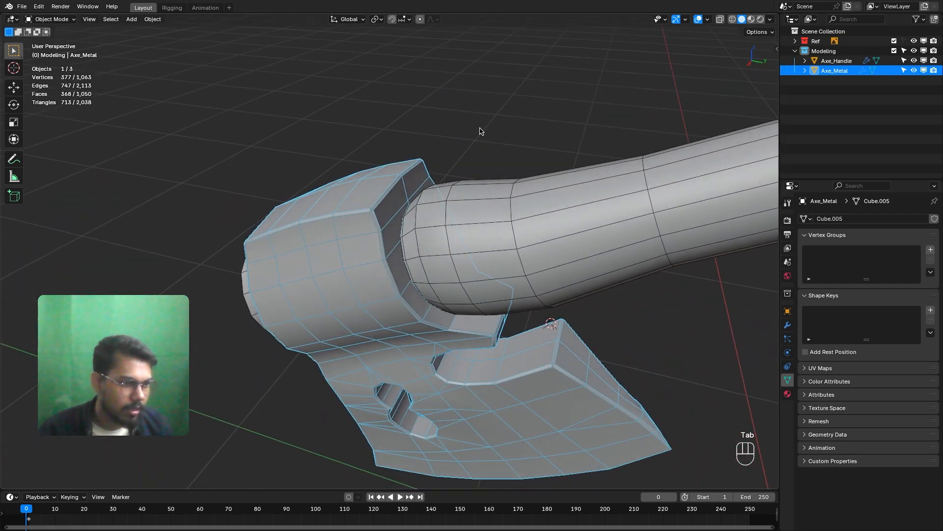
pyautogui.click(515, 94)
pyautogui.moveTo(515, 95); pyautogui.dragTo(450, 190, button='middle')
pyautogui.scroll(10, 450, 191)
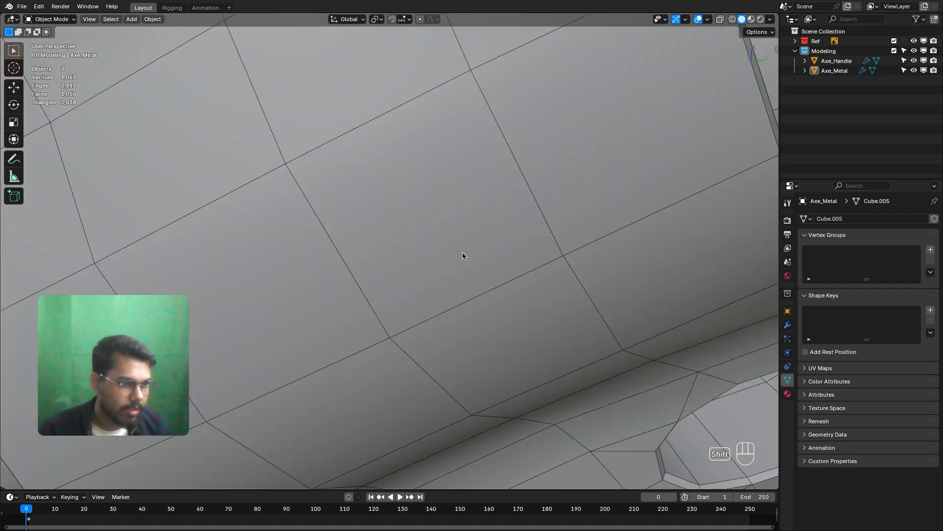
pyautogui.scroll(-12, 501, 237)
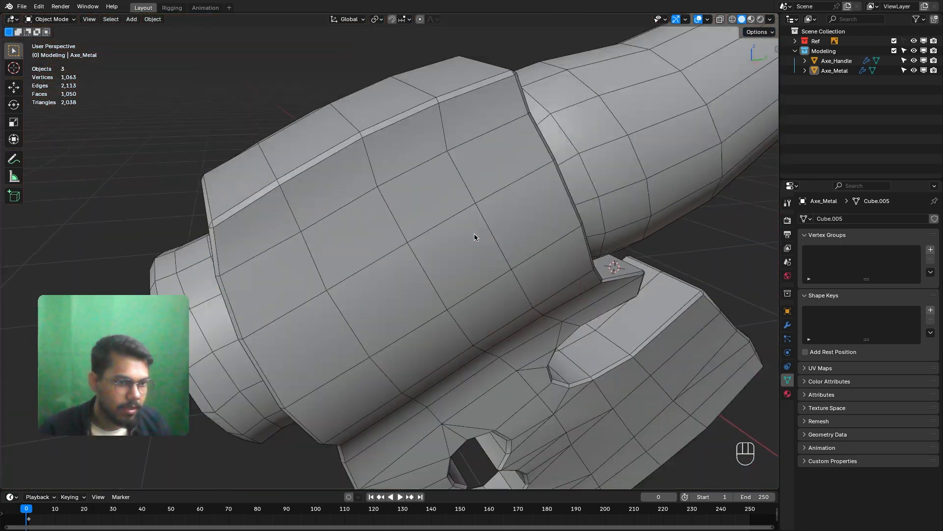
# Select Axe_Metal and Axe_Handle, join them into one object and rename it Stylize_Axe.
pyautogui.scroll(3, 427, 246)
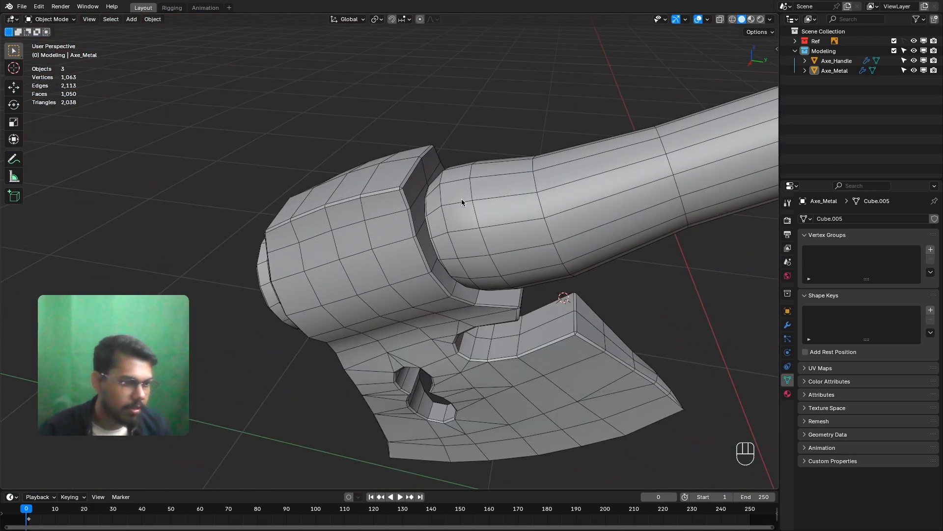
pyautogui.keyDown('shift'); pyautogui.moveTo(503, 200); pyautogui.dragTo(456, 209, button='middle'); pyautogui.keyUp('shift')
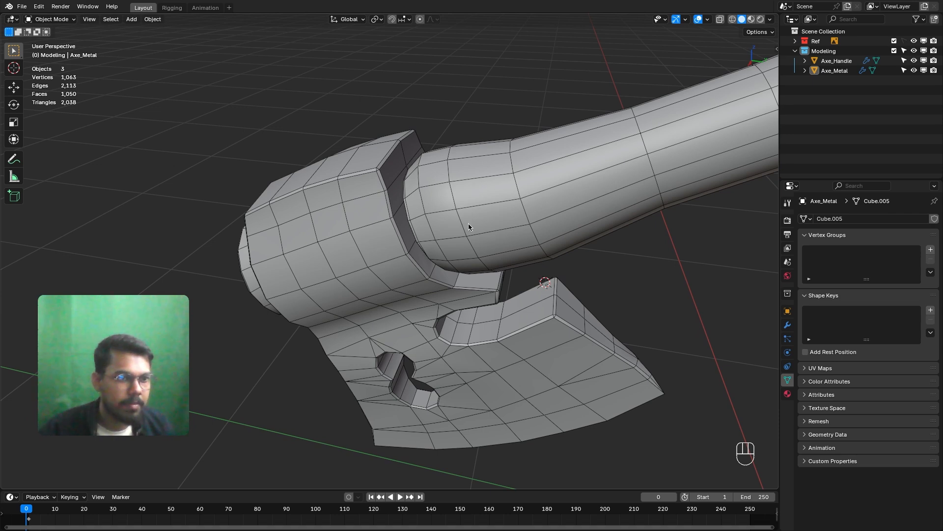
pyautogui.scroll(-5, 473, 233)
pyautogui.keyDown('shift'); pyautogui.moveTo(474, 194); pyautogui.dragTo(463, 241, button='middle'); pyautogui.keyUp('shift')
pyautogui.click(441, 261)
pyautogui.keyDown('shift'); pyautogui.click(445, 236); pyautogui.keyUp('shift')
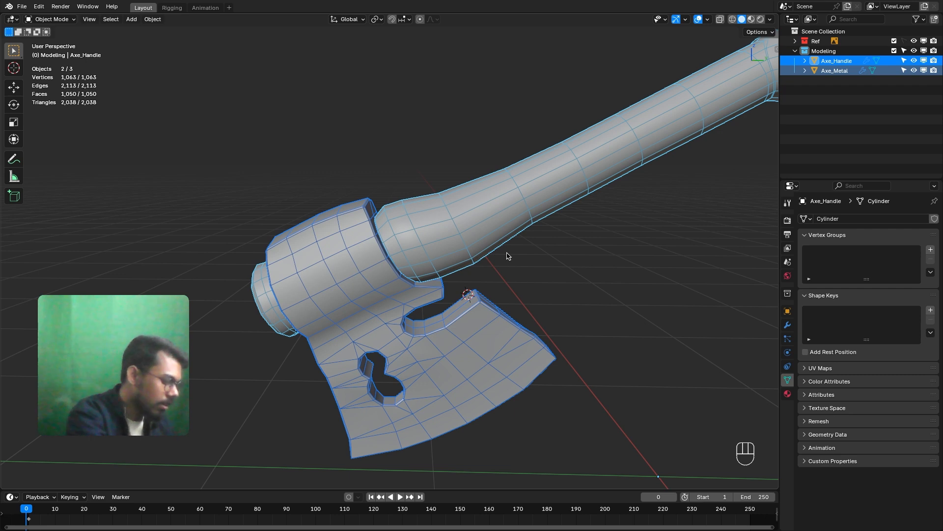
pyautogui.hotkey('ctrl', 'j')
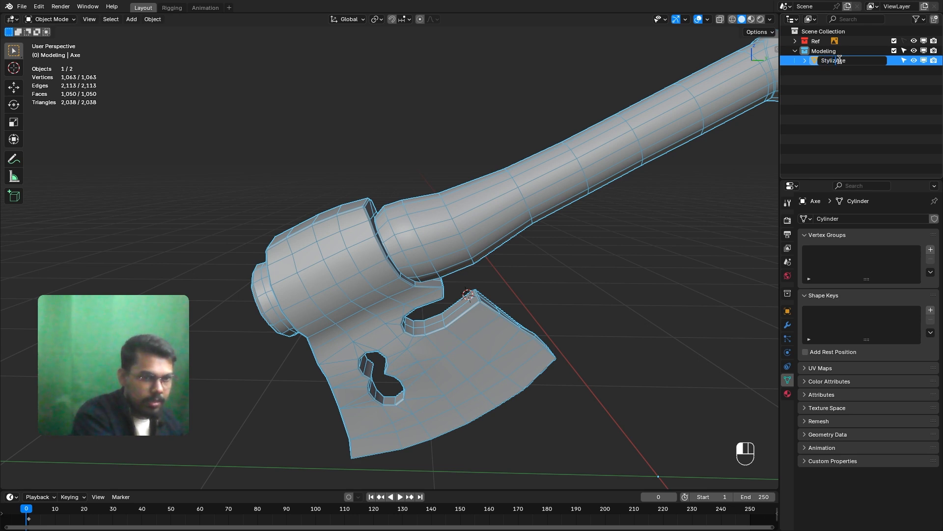
# Enter Edit Mode on Stylize_Axe and switch to vertex selection at the joint between head and handle.
pyautogui.keyDown('shift'); pyautogui.moveTo(399, 237); pyautogui.dragTo(364, 261, button='middle'); pyautogui.keyUp('shift')
pyautogui.scroll(4, 364, 261)
pyautogui.press('Tab')
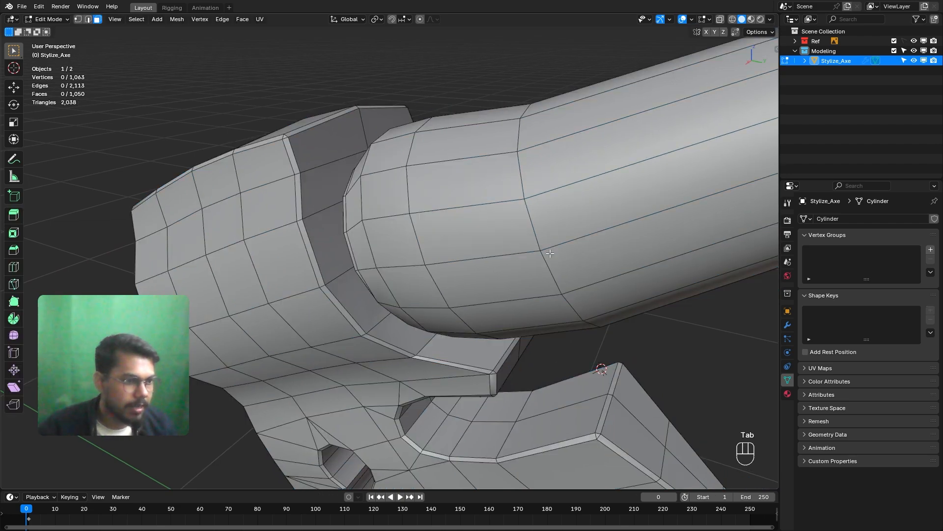
pyautogui.scroll(4, 408, 238)
pyautogui.moveTo(408, 238); pyautogui.dragTo(621, 348, button='middle')
pyautogui.click(78, 20)
pyautogui.scroll(6, 380, 263)
pyautogui.moveTo(381, 263); pyautogui.dragTo(461, 238, button='middle')
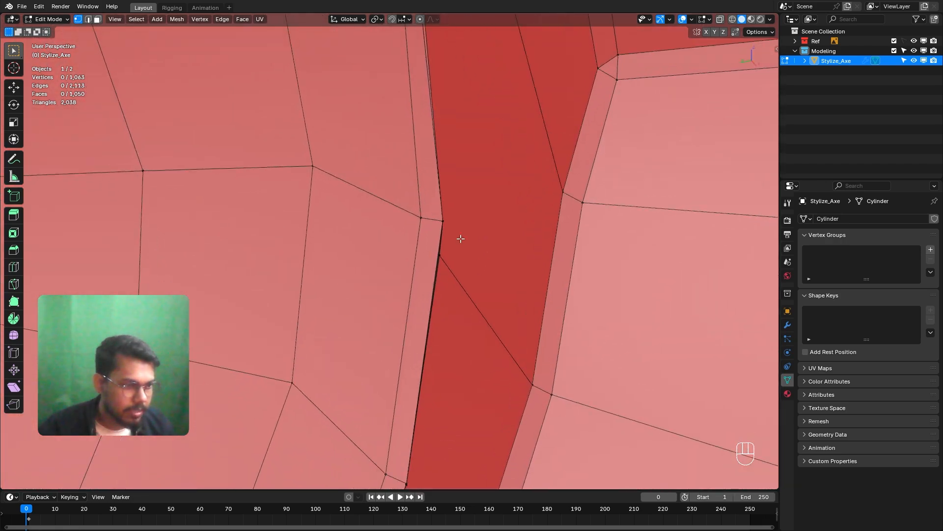
pyautogui.scroll(-4, 461, 239)
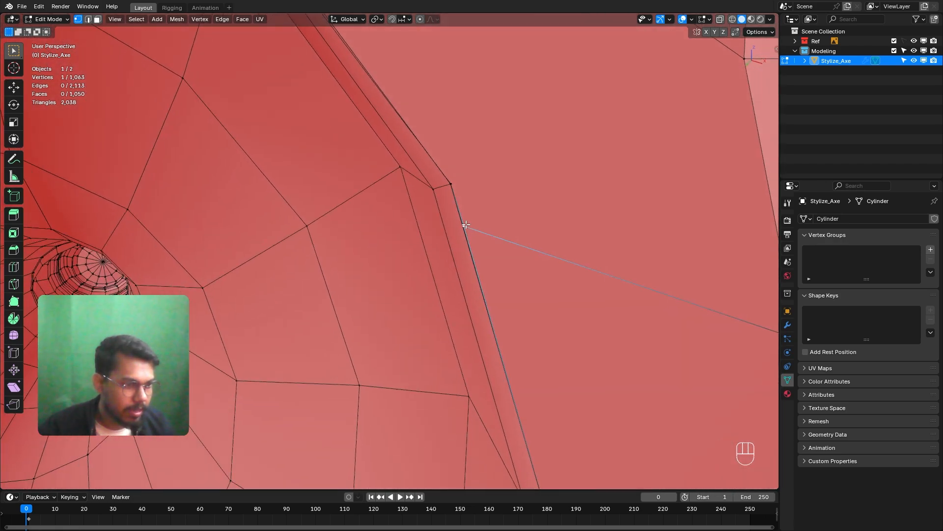
# Slide the loose head vertex along the opening's rim and merge it At Last with the nearby handle corner vertex.
pyautogui.moveTo(466, 224); pyautogui.dragTo(480, 232, button='middle')
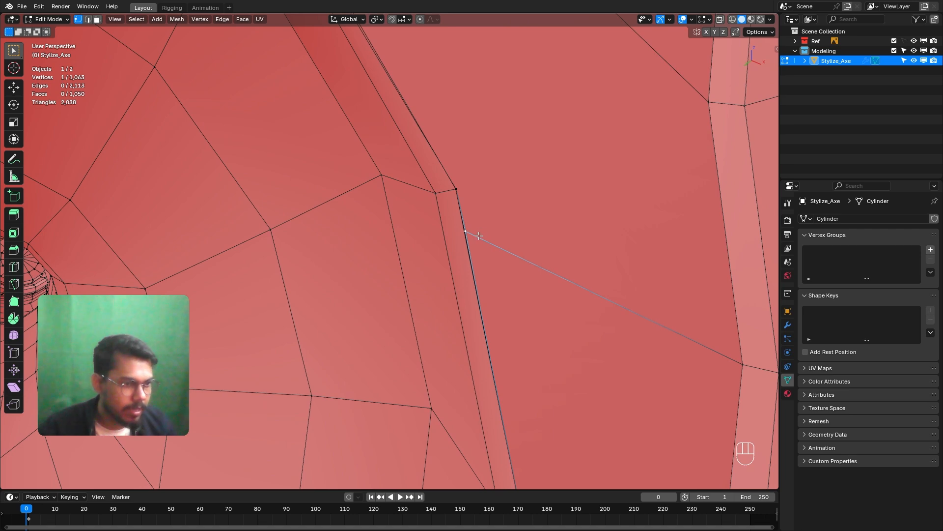
pyautogui.press('g')
pyautogui.press('g')
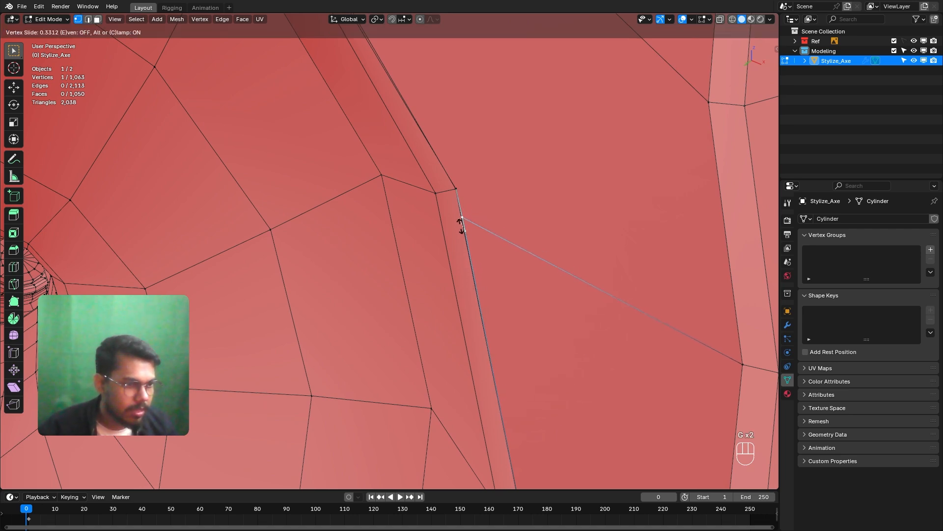
pyautogui.click(461, 225)
pyautogui.scroll(-3, 462, 227)
pyautogui.scroll(3, 460, 221)
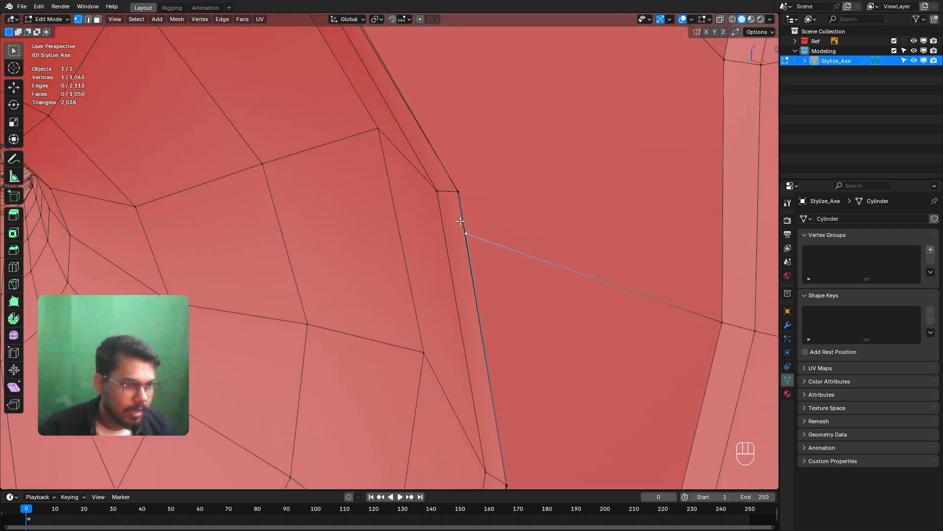
pyautogui.moveTo(460, 221); pyautogui.dragTo(468, 196, button='middle')
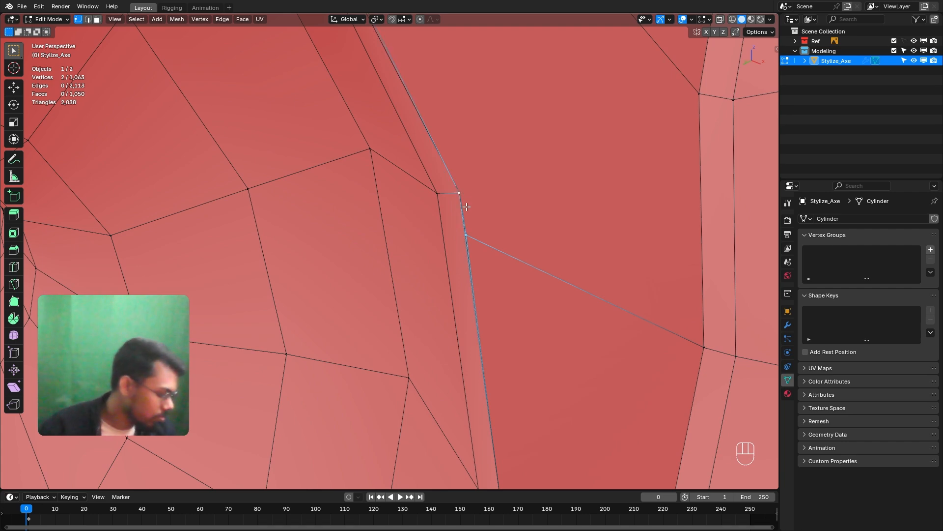
pyautogui.press('m')
pyautogui.click(419, 249)
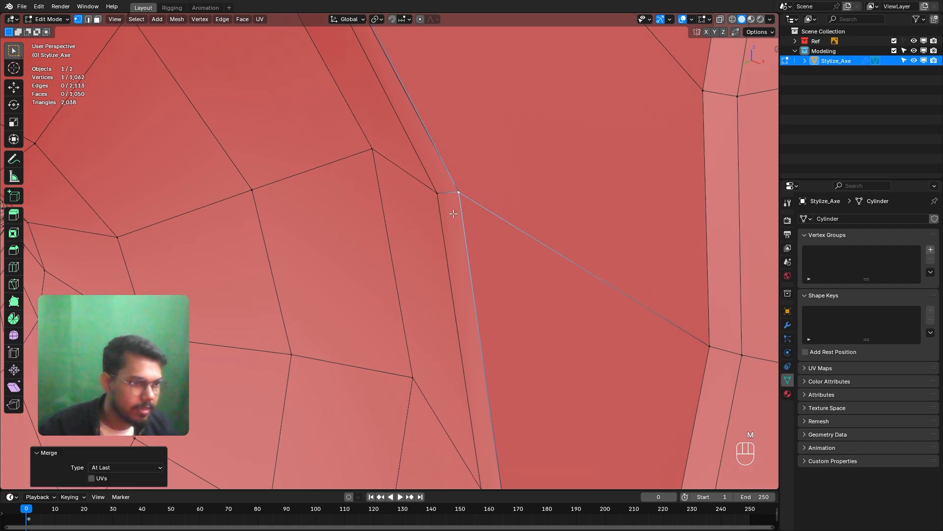
# Merge the three vertices at the next corner of the joint into one with At Last.
pyautogui.scroll(-3, 418, 243)
pyautogui.scroll(3, 418, 243)
pyautogui.keyDown('shift'); pyautogui.moveTo(418, 243); pyautogui.dragTo(388, 230, button='middle'); pyautogui.keyUp('shift')
pyautogui.click(397, 220)
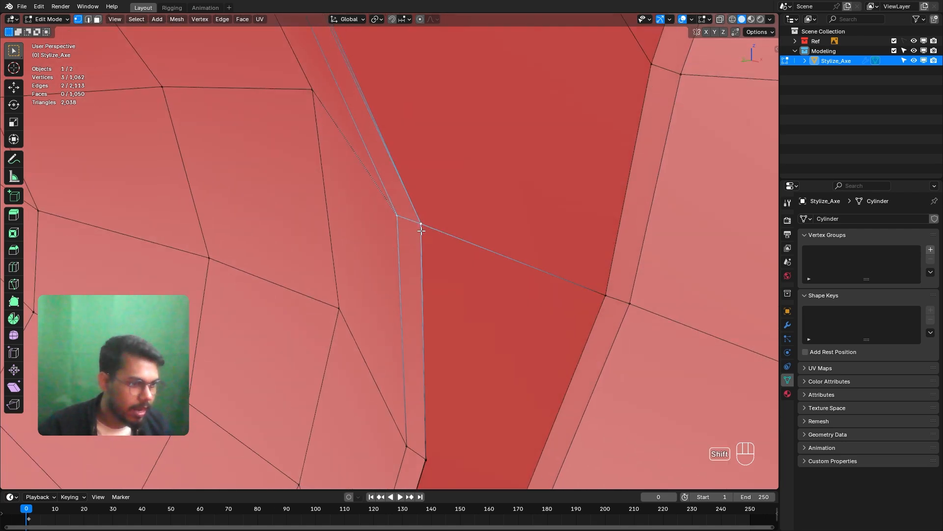
pyautogui.press('m')
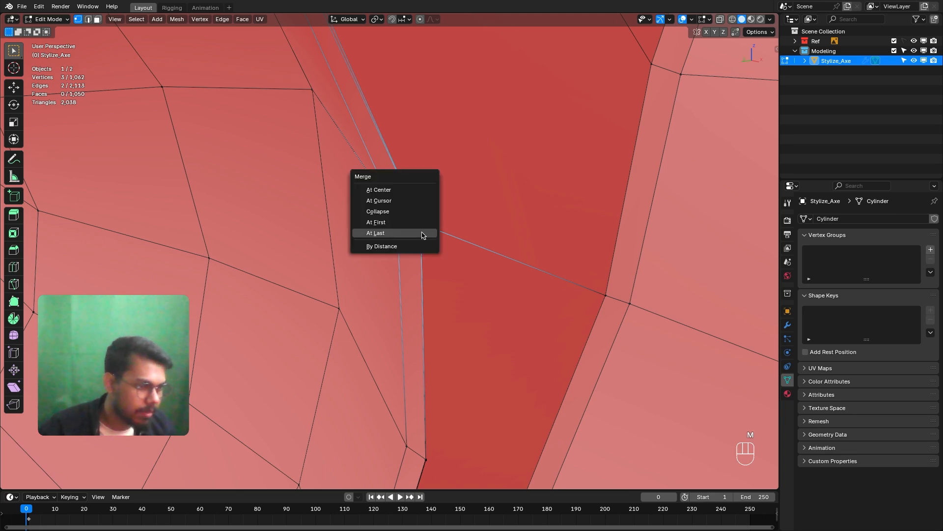
pyautogui.click(383, 234)
# Enable X-ray and merge the overlapping head and handle vertices at the following rim corner At Center.
pyautogui.moveTo(439, 233); pyautogui.dragTo(418, 226, button='middle')
pyautogui.scroll(2, 423, 234)
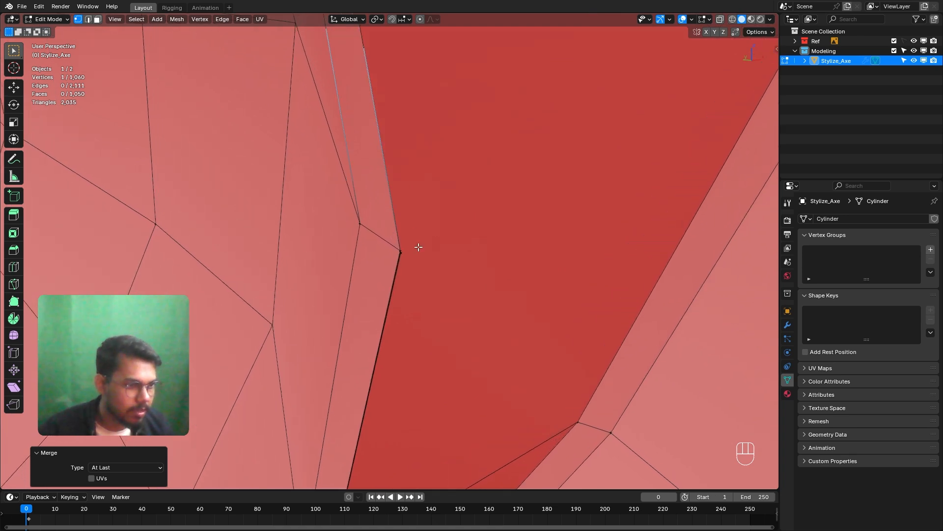
pyautogui.scroll(2, 408, 250)
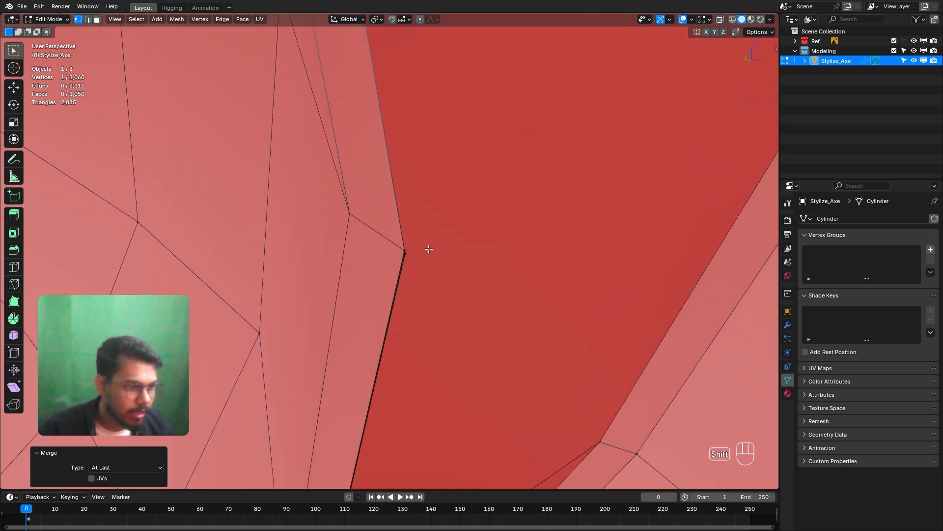
pyautogui.scroll(-2, 416, 255)
pyautogui.hotkey('alt', 'z')
pyautogui.keyDown('shift'); pyautogui.moveTo(409, 251); pyautogui.dragTo(501, 246, button='middle'); pyautogui.keyUp('shift')
pyautogui.keyDown('shift'); pyautogui.moveTo(423, 263); pyautogui.dragTo(424, 264); pyautogui.keyUp('shift')
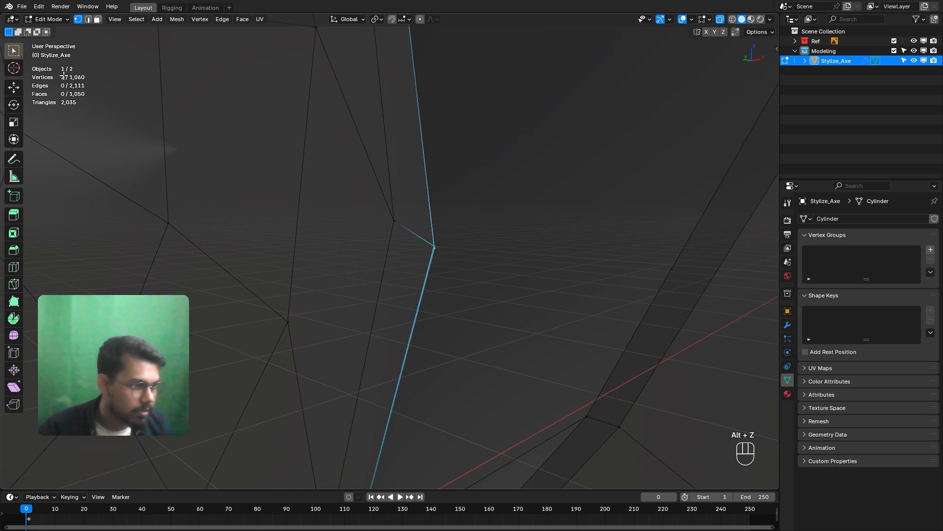
pyautogui.press('m')
pyautogui.click(443, 259)
pyautogui.keyDown('shift'); pyautogui.moveTo(481, 246); pyautogui.dragTo(505, 240, button='middle'); pyautogui.keyUp('shift')
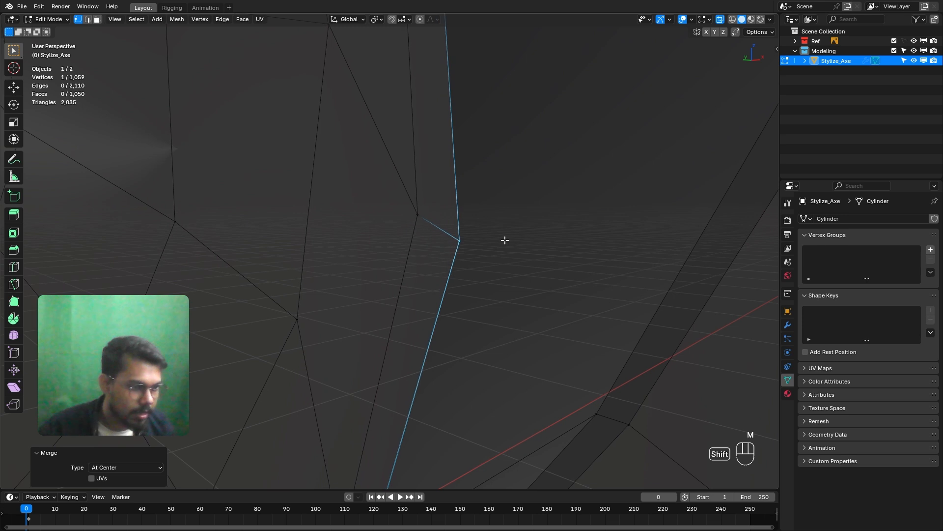
# Merge the adjacent handle vertex into the rim corner At Last, and merge the overlapping vertices at the corner below it.
pyautogui.click(415, 213)
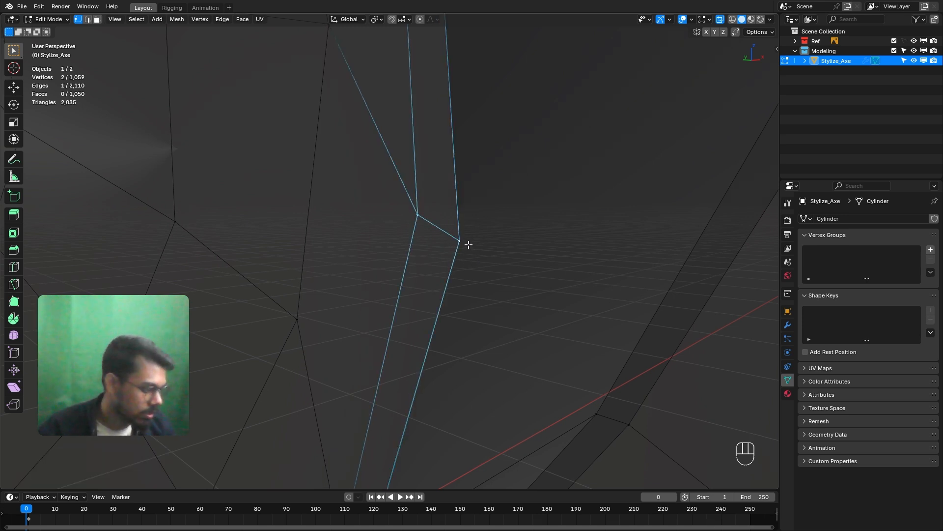
pyautogui.click(427, 289)
pyautogui.keyDown('shift'); pyautogui.moveTo(427, 290); pyautogui.dragTo(457, 211, button='middle'); pyautogui.keyUp('shift')
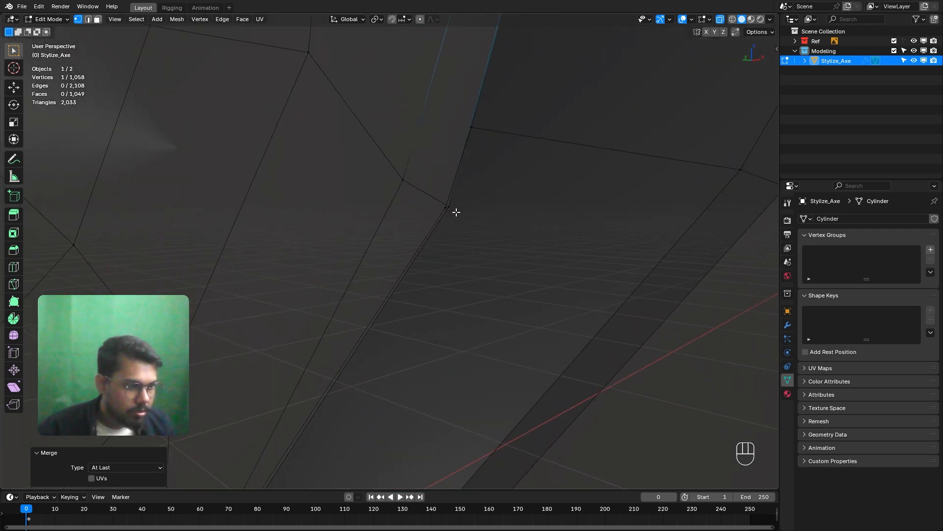
pyautogui.moveTo(437, 227); pyautogui.dragTo(437, 227)
pyautogui.press('m')
pyautogui.click(423, 249)
# Box-select the next overlapping vertices further along the opening's rim and merge them At Center.
pyautogui.scroll(-3, 419, 243)
pyautogui.keyDown('shift'); pyautogui.moveTo(419, 243); pyautogui.dragTo(463, 207, button='middle'); pyautogui.keyUp('shift')
pyautogui.hotkey('alt', 'z')
pyautogui.scroll(3, 463, 206)
pyautogui.hotkey('alt', 'z')
pyautogui.moveTo(469, 162); pyautogui.dragTo(489, 173)
pyautogui.press('m')
pyautogui.press('c')
# Turn off X-ray and connect two vertices at the joint with a new edge.
pyautogui.hotkey('alt', 'z')
pyautogui.moveTo(489, 174); pyautogui.dragTo(462, 185, button='middle')
pyautogui.keyDown('shift'); pyautogui.click(493, 248); pyautogui.keyUp('shift')
pyautogui.press('j')
# Merge two more vertex groups along the joint At Center and the following pair At Last.
pyautogui.keyDown('shift'); pyautogui.moveTo(493, 247); pyautogui.dragTo(386, 295, button='middle'); pyautogui.keyUp('shift')
pyautogui.hotkey('alt', 'z')
pyautogui.press('m')
pyautogui.press('c')
pyautogui.moveTo(484, 233); pyautogui.dragTo(423, 162)
pyautogui.press('m')
pyautogui.press('c')
pyautogui.keyDown('shift'); pyautogui.click(321, 278); pyautogui.keyUp('shift')
pyautogui.moveTo(322, 278); pyautogui.dragTo(499, 270, button='middle')
pyautogui.press('m')
pyautogui.press('l')
# Toggle X-ray and merge the next two close vertex pairs of head and handle At Center.
pyautogui.hotkey('alt', 'z')
pyautogui.scroll(4, 413, 241)
pyautogui.keyDown('shift'); pyautogui.click(388, 241); pyautogui.keyUp('shift')
pyautogui.press('m')
pyautogui.press('c')
pyautogui.moveTo(388, 241); pyautogui.dragTo(366, 246, button='middle')
pyautogui.click(360, 252)
pyautogui.press('m')
pyautogui.press('c')
# Continue around the opening and merge another two sets of doubled rim vertices At Center.
pyautogui.moveTo(351, 142); pyautogui.dragTo(382, 143, button='middle')
pyautogui.hotkey('alt', 'z')
pyautogui.keyDown('shift'); pyautogui.click(307, 173); pyautogui.keyUp('shift')
pyautogui.press('m')
pyautogui.press('c')
pyautogui.hotkey('alt', 'z')
pyautogui.hotkey('alt', 'z')
pyautogui.moveTo(308, 173); pyautogui.dragTo(334, 163, button='middle')
pyautogui.moveTo(420, 202); pyautogui.dragTo(305, 164)
pyautogui.press('m')
pyautogui.press('c')
# Merge the stray handle vertex with its matching rim vertex near the opening's blade-side corner.
pyautogui.moveTo(326, 164); pyautogui.dragTo(382, 229, button='middle')
pyautogui.scroll(4, 383, 228)
pyautogui.hotkey('alt', 'z')
pyautogui.keyDown('shift'); pyautogui.click(421, 171); pyautogui.keyUp('shift')
pyautogui.press('m')
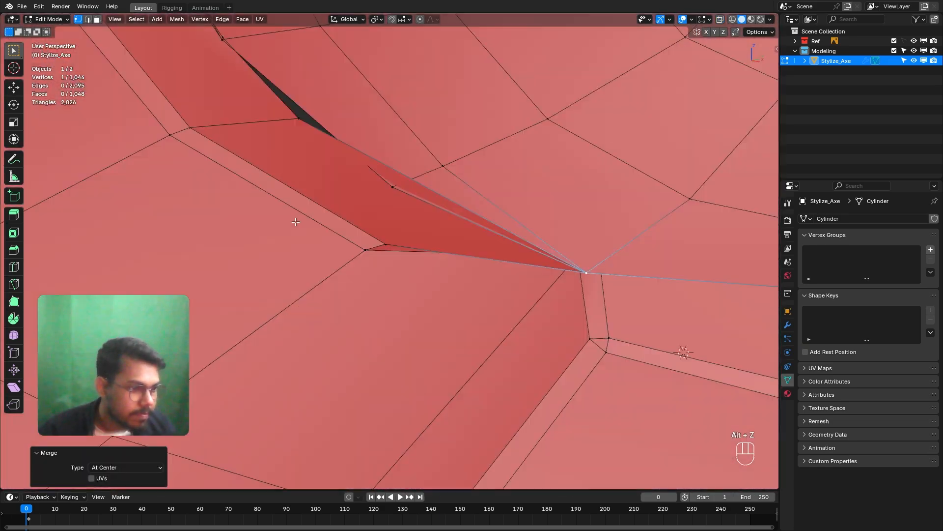
pyautogui.click(390, 213)
# Connect the handle joint vertex to the head's bevel vertex with a new edge across the rim face.
pyautogui.scroll(-4, 294, 197)
pyautogui.hotkey('alt', 'z')
pyautogui.keyDown('shift'); pyautogui.click(244, 138); pyautogui.keyUp('shift')
pyautogui.press('j')
pyautogui.hotkey('alt', 'z')
pyautogui.moveTo(245, 147); pyautogui.dragTo(687, 205, button='middle')
# Enable X-ray and merge the overlapping vertices at the next joint corner above the new edge.
pyautogui.moveTo(480, 273); pyautogui.dragTo(477, 220, button='middle')
pyautogui.moveTo(114, 214); pyautogui.dragTo(290, 267, button='middle')
pyautogui.scroll(6, 288, 262)
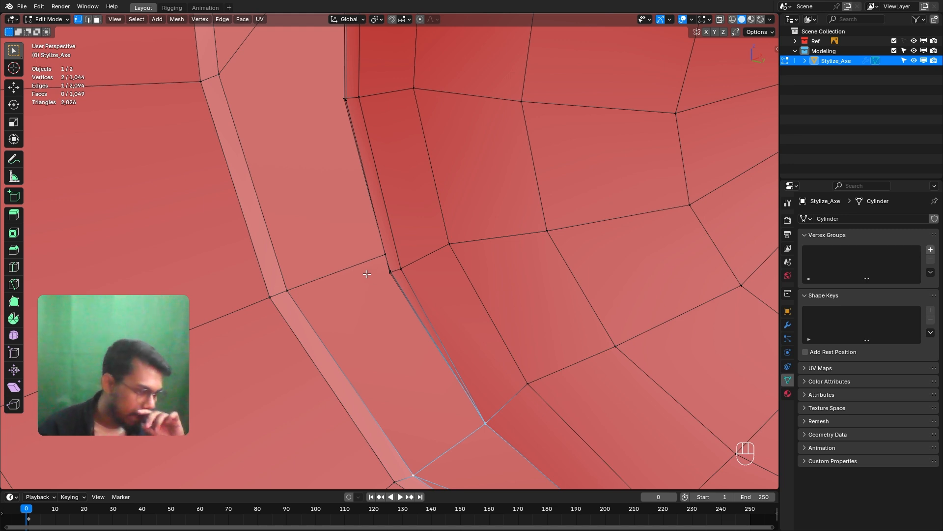
pyautogui.scroll(2, 367, 274)
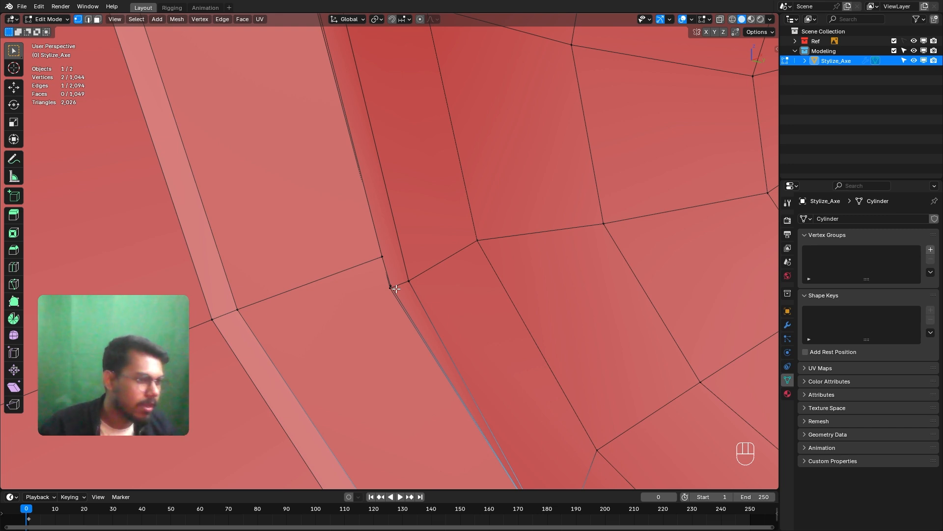
pyautogui.hotkey('alt', 'z')
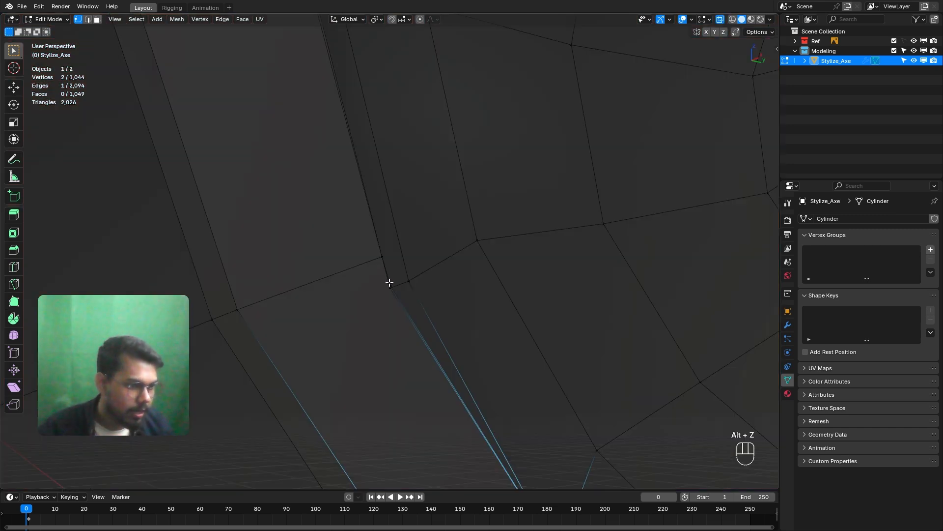
pyautogui.press('m')
pyautogui.click(344, 302)
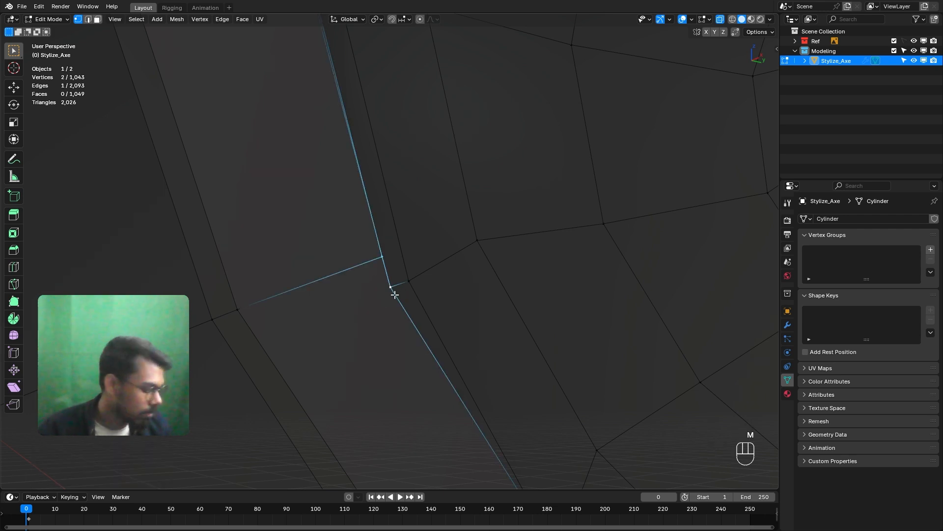
# Merge the selected head and handle pair At Last, then box-select and merge the overlapping vertices at the next corner up.
pyautogui.press('m')
pyautogui.click(364, 337)
pyautogui.moveTo(358, 253); pyautogui.dragTo(376, 290, button='middle')
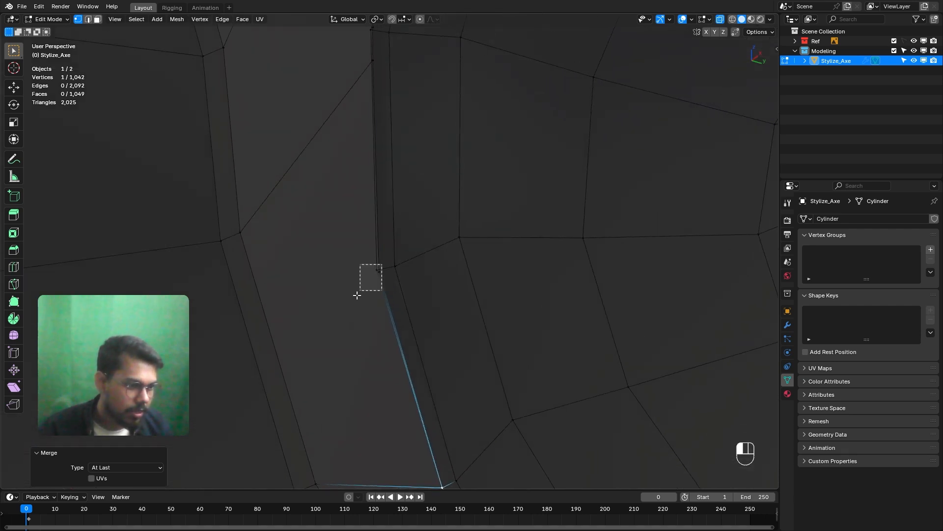
pyautogui.moveTo(357, 295); pyautogui.dragTo(362, 294)
pyautogui.press('m')
pyautogui.click(362, 295)
# Undo the last change at the joint around the handle's end cap and merge the two selected vertices there.
pyautogui.moveTo(362, 295); pyautogui.dragTo(421, 198, button='middle')
pyautogui.scroll(3, 415, 301)
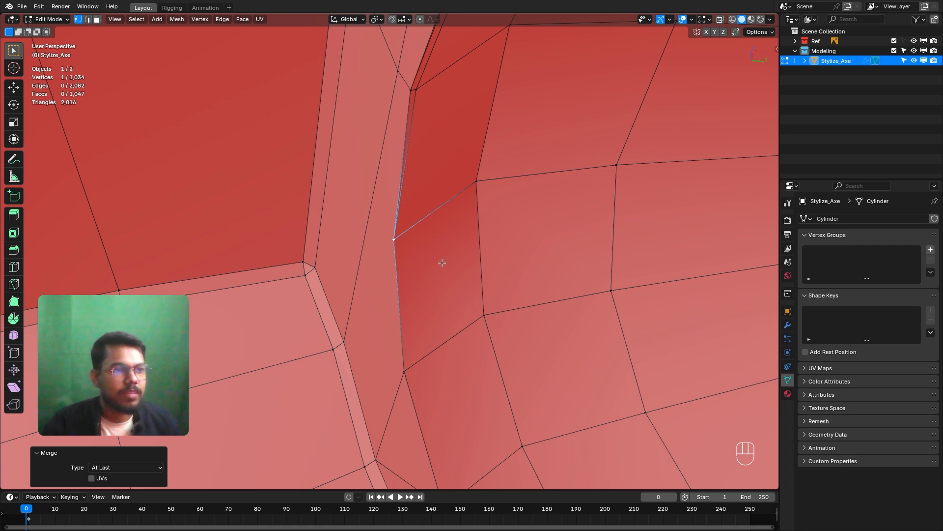
pyautogui.moveTo(442, 262)
pyautogui.mouseDown(button='middle')
pyautogui.moveTo(452, 245)
pyautogui.moveTo(459, 295)
pyautogui.moveTo(467, 268)
pyautogui.moveTo(444, 263)
pyautogui.mouseUp(button='middle')
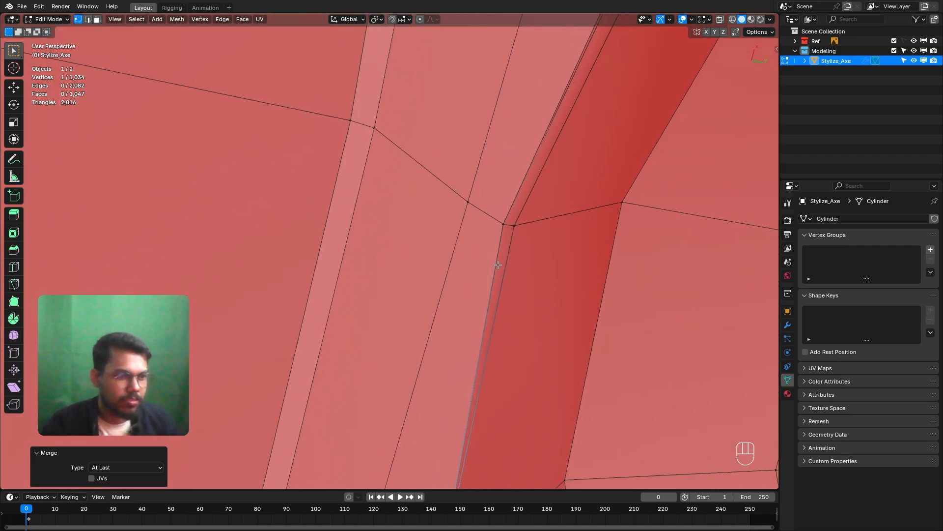
pyautogui.hotkey('alt', 'z')
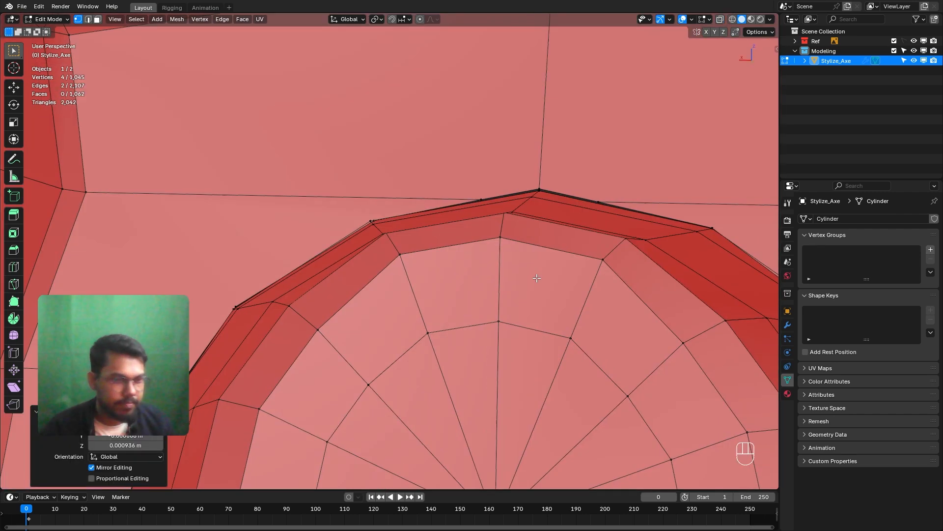
pyautogui.hotkey('alt', 'z')
pyautogui.scroll(3, 503, 232)
pyautogui.moveTo(477, 210); pyautogui.dragTo(295, 293, button='middle')
pyautogui.hotkey('ctrl', 'z')
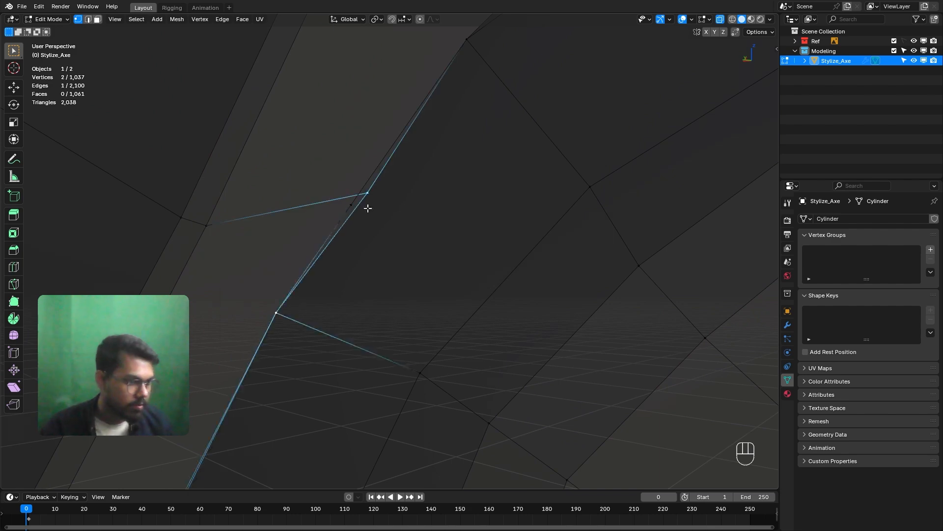
pyautogui.press('m')
pyautogui.click(368, 208)
# Merge the next two head and handle vertex pairs along the end-cap joint.
pyautogui.moveTo(367, 208); pyautogui.dragTo(292, 310, button='middle')
pyautogui.keyDown('shift'); pyautogui.click(306, 325); pyautogui.keyUp('shift')
pyautogui.press('m')
pyautogui.click(310, 282)
pyautogui.press('m')
pyautogui.click(368, 277)
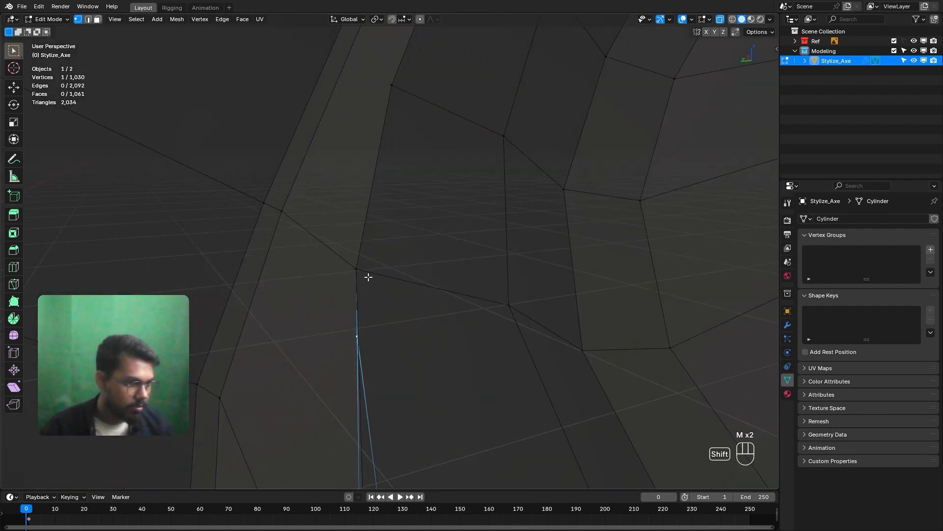
# Merge the three following vertex groups around the end-cap joint, finishing with At Last.
pyautogui.keyDown('shift'); pyautogui.click(356, 269); pyautogui.keyUp('shift')
pyautogui.press('m')
pyautogui.click(404, 219)
pyautogui.press('m')
pyautogui.click(396, 280)
pyautogui.moveTo(396, 280); pyautogui.dragTo(525, 284, button='middle')
pyautogui.press('m')
pyautogui.click(656, 307)
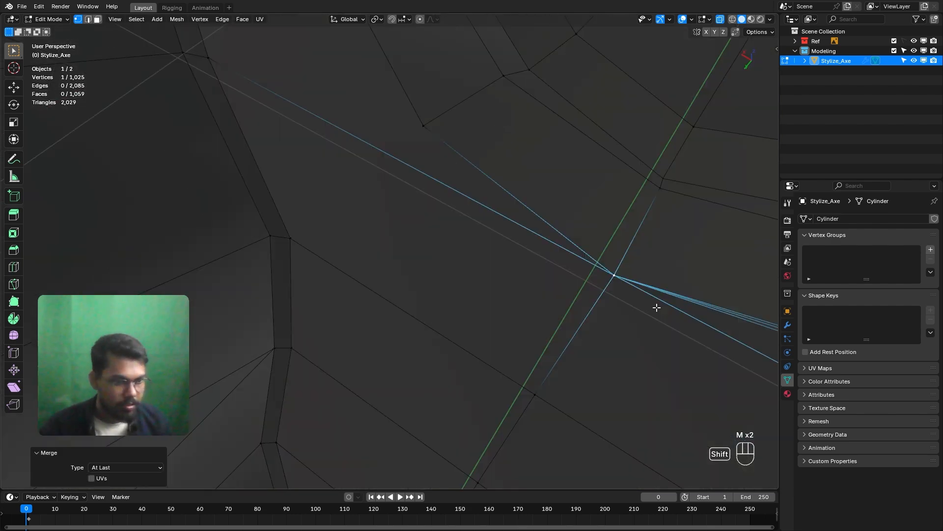
# Merge the three selected vertices at the next corner of the handle joint into one.
pyautogui.click(523, 181)
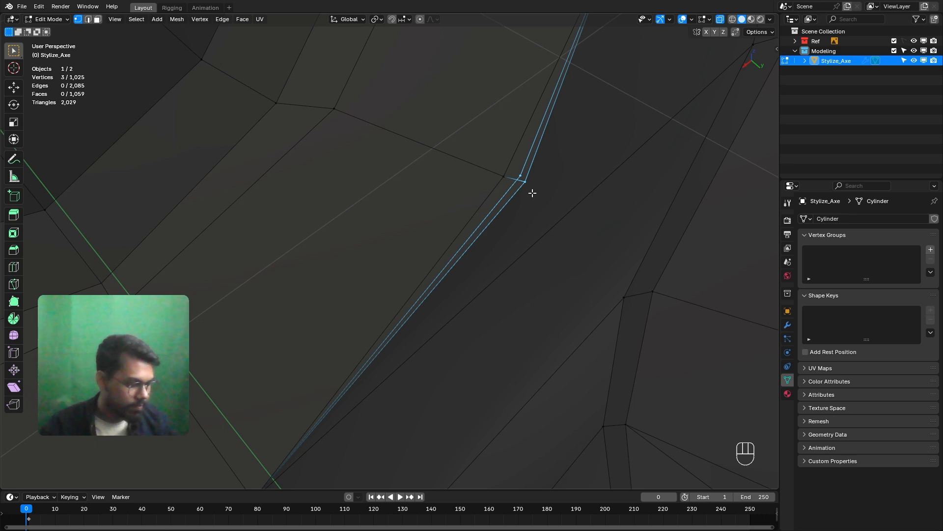
pyautogui.press('m')
pyautogui.click(533, 191)
pyautogui.keyDown('shift'); pyautogui.moveTo(532, 191); pyautogui.dragTo(405, 349, button='middle'); pyautogui.keyUp('shift')
# Merge the next two close vertex pairs up the handle joint, using At Last for the second pair.
pyautogui.click(465, 164)
pyautogui.press('m')
pyautogui.click(478, 180)
pyautogui.press('m')
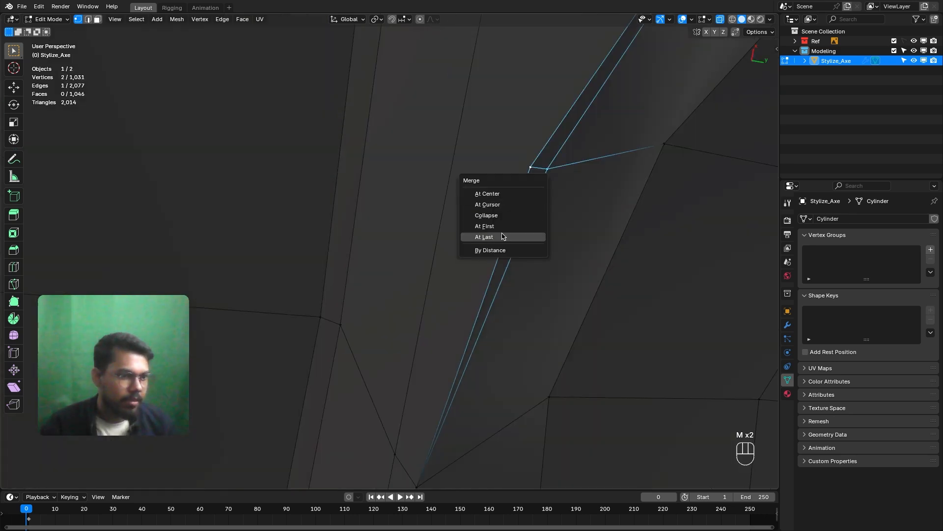
pyautogui.click(503, 236)
pyautogui.moveTo(565, 175); pyautogui.dragTo(540, 92, button='middle')
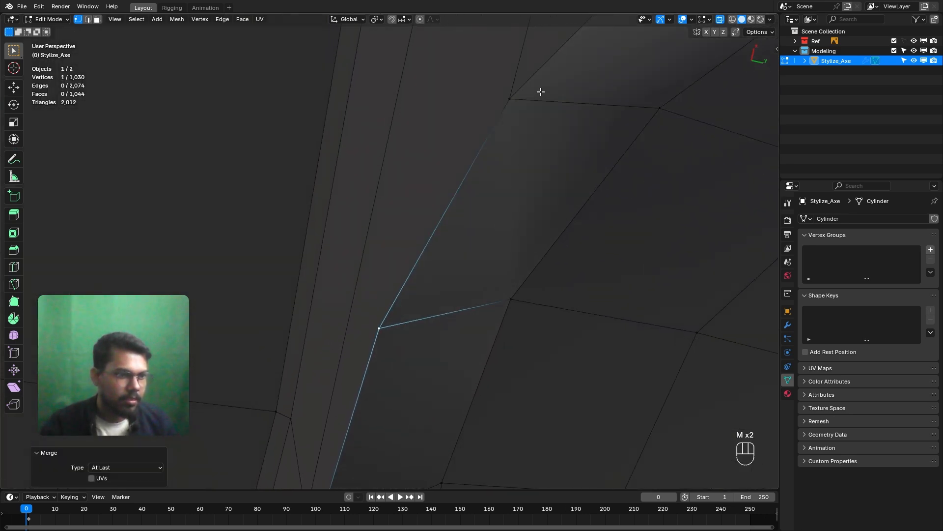
# Connect facing head and handle vertices across the joint faces on both sides, and undo the last few changes.
pyautogui.click(513, 99)
pyautogui.scroll(-10, 497, 158)
pyautogui.moveTo(495, 173)
pyautogui.mouseDown(button='middle')
pyautogui.moveTo(407, 311)
pyautogui.moveTo(328, 339)
pyautogui.moveTo(398, 305)
pyautogui.mouseUp(button='middle')
pyautogui.hotkey('alt', 'z')
pyautogui.scroll(5, 435, 287)
pyautogui.moveTo(471, 270); pyautogui.dragTo(450, 311, button='middle')
pyautogui.press('j')
pyautogui.moveTo(494, 284); pyautogui.dragTo(404, 343, button='middle')
pyautogui.keyDown('shift'); pyautogui.click(469, 300); pyautogui.keyUp('shift')
pyautogui.press('j')
pyautogui.hotkey('ctrl', 'z')
pyautogui.hotkey('ctrl', 'z')
pyautogui.hotkey('ctrl', 'z')
pyautogui.hotkey('ctrl', 'z')
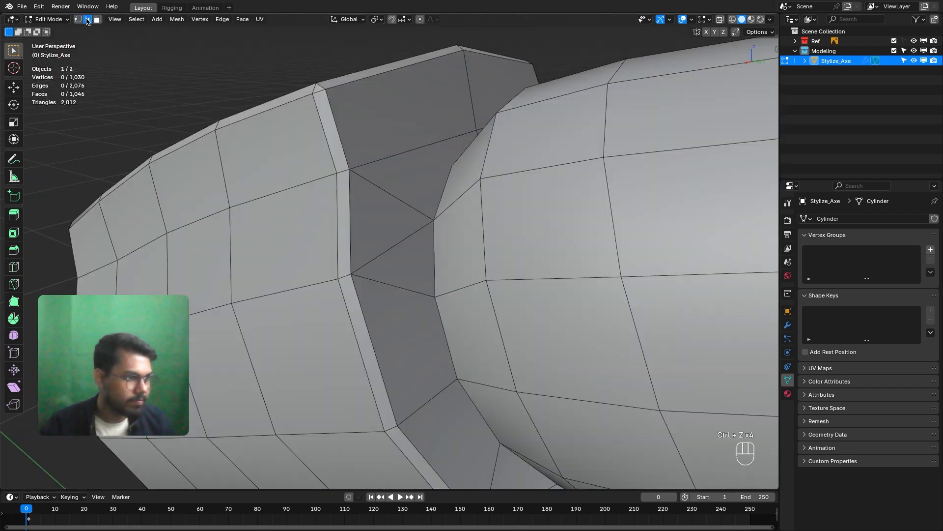
# Dissolve the diagonal edge in the recessed face between head and handle on both sides.
pyautogui.click(412, 283)
pyautogui.moveTo(411, 283); pyautogui.dragTo(368, 235, button='middle')
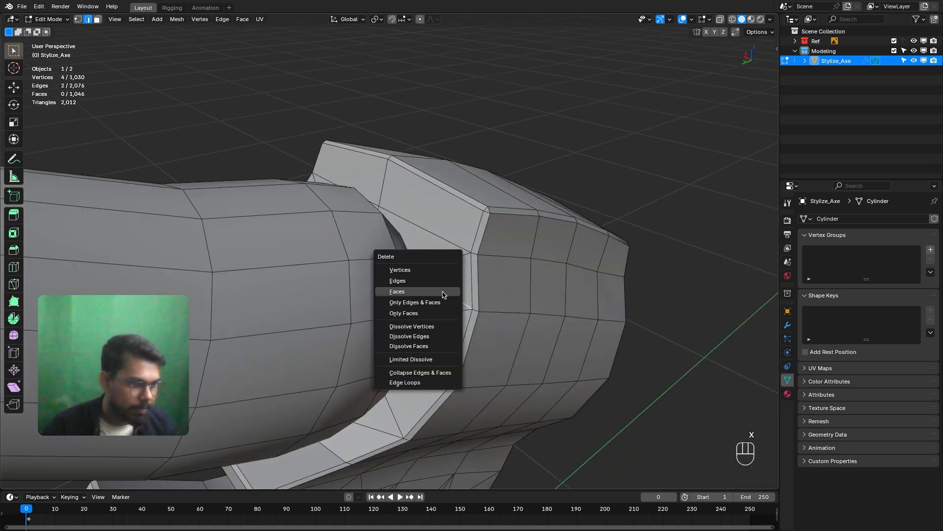
pyautogui.click(423, 338)
pyautogui.moveTo(422, 338); pyautogui.dragTo(218, 114, button='middle')
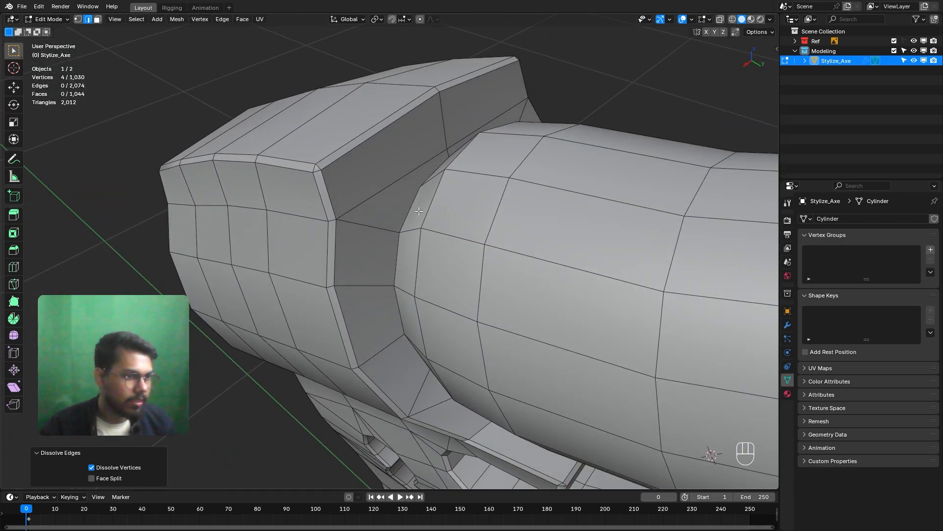
# Select the full edge loop where the handle meets the head and bevel it about 0.0085 m with one segment.
pyautogui.scroll(1, 419, 211)
pyautogui.press('g')
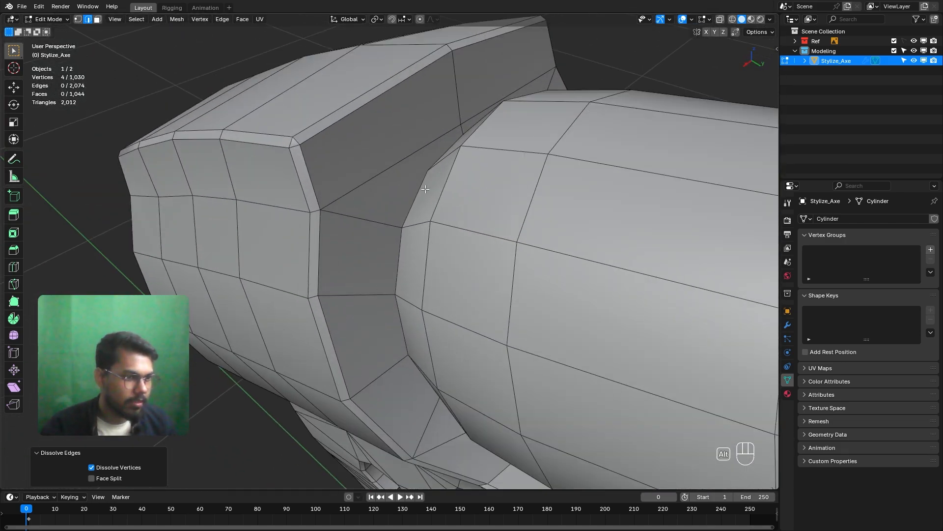
pyautogui.scroll(-2, 419, 212)
pyautogui.moveTo(420, 212); pyautogui.dragTo(434, 327, button='middle')
pyautogui.click(410, 254)
pyautogui.keyDown('shift'); pyautogui.click(379, 263); pyautogui.keyUp('shift')
pyautogui.scroll(3, 434, 327)
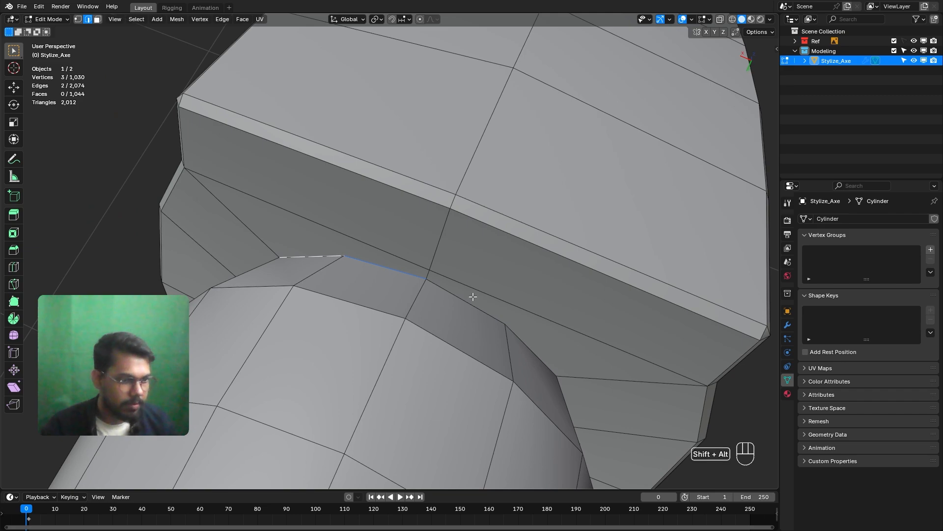
pyautogui.keyDown('alt'); pyautogui.keyDown('shift'); pyautogui.click(473, 297); pyautogui.keyUp('shift'); pyautogui.keyUp('alt')
pyautogui.moveTo(473, 297); pyautogui.dragTo(463, 272, button='middle')
pyautogui.scroll(-4, 449, 269)
pyautogui.moveTo(449, 270); pyautogui.dragTo(427, 384, button='middle')
pyautogui.scroll(3, 432, 267)
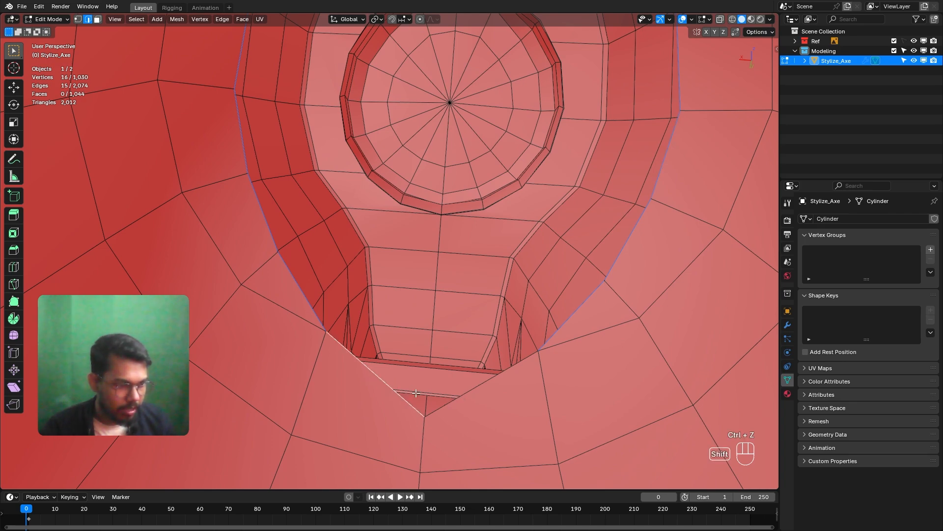
pyautogui.keyDown('shift'); pyautogui.click(467, 391); pyautogui.keyUp('shift')
pyautogui.moveTo(467, 391); pyautogui.dragTo(435, 326, button='middle')
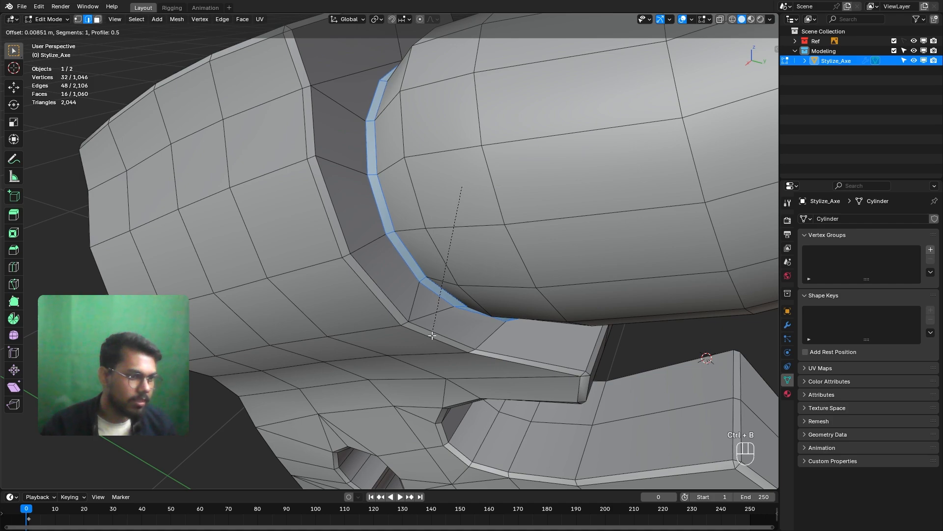
pyautogui.click(436, 335)
# Merge the close vertex pair where the top of the beveled strip meets the head's centre edge.
pyautogui.moveTo(528, 340); pyautogui.dragTo(462, 255, button='middle')
pyautogui.click(77, 19)
pyautogui.moveTo(479, 221); pyautogui.dragTo(506, 244, button='middle')
pyautogui.scroll(3, 506, 244)
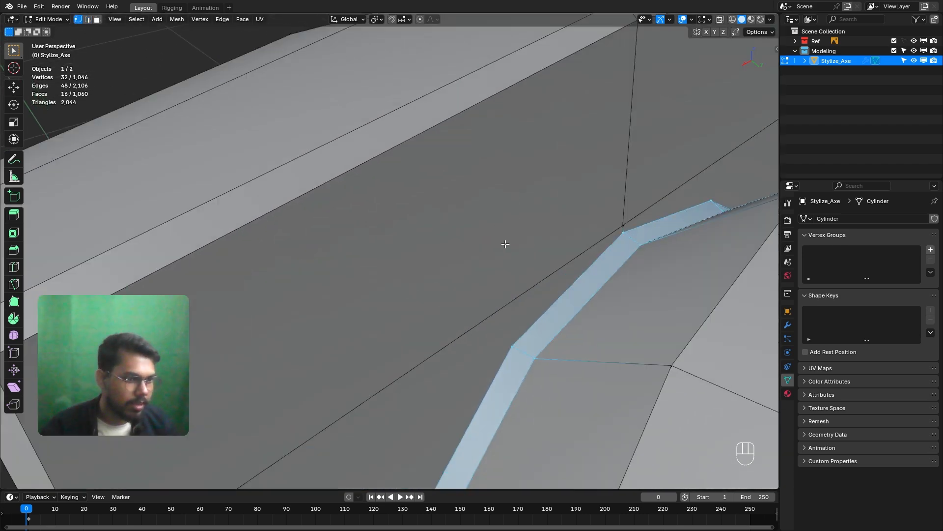
pyautogui.keyDown('shift'); pyautogui.moveTo(604, 260); pyautogui.dragTo(564, 240, button='middle'); pyautogui.keyUp('shift')
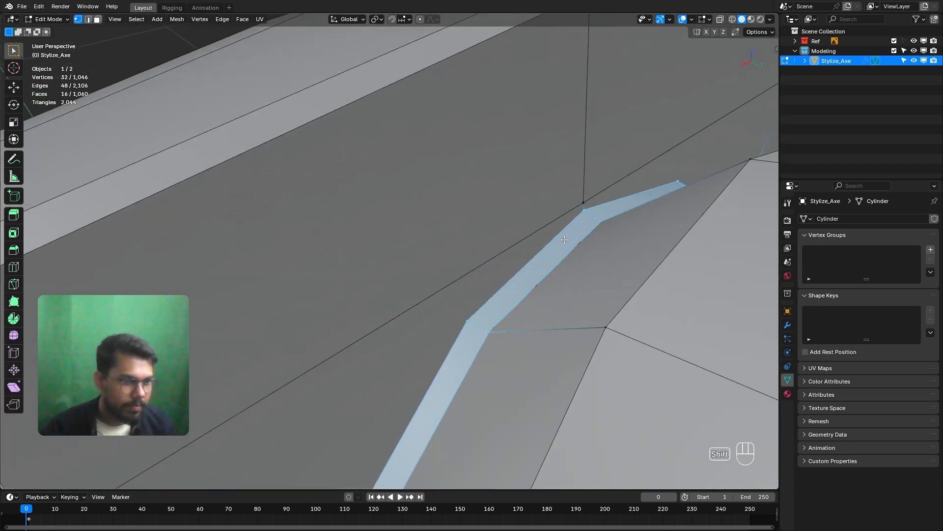
pyautogui.click(584, 219)
# Connect the head's inner rim corner to the nearest upper vertex of the beveled strip on both sides.
pyautogui.scroll(-5, 506, 230)
pyautogui.scroll(3, 506, 230)
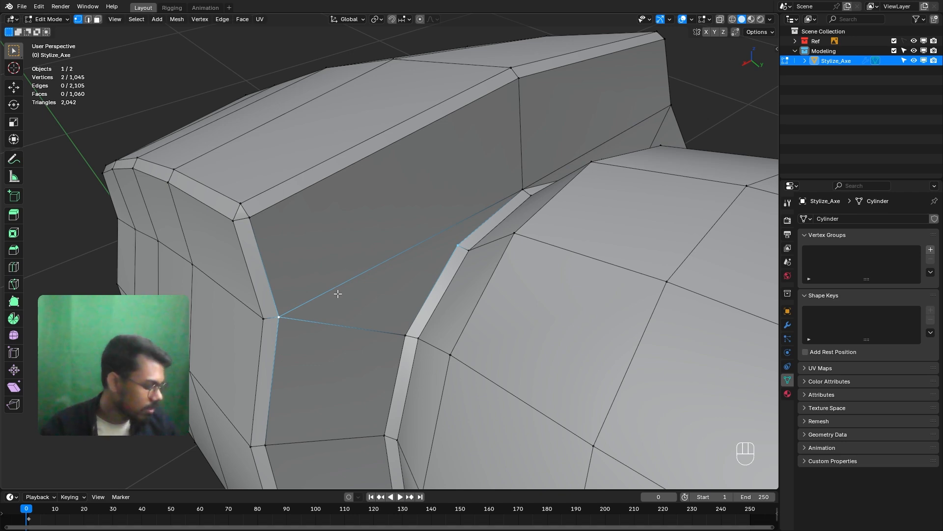
pyautogui.moveTo(425, 272); pyautogui.dragTo(366, 296, button='middle')
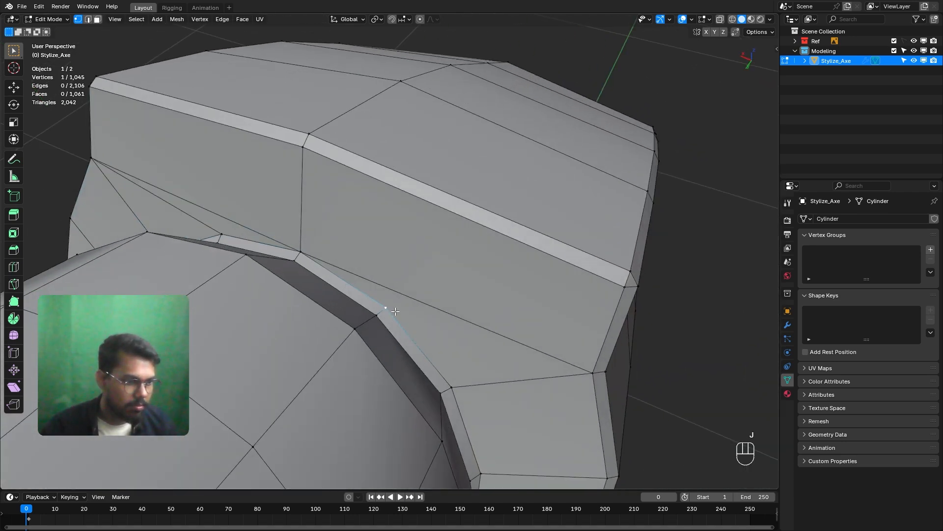
pyautogui.moveTo(539, 353); pyautogui.dragTo(472, 298, button='middle')
pyautogui.scroll(4, 467, 302)
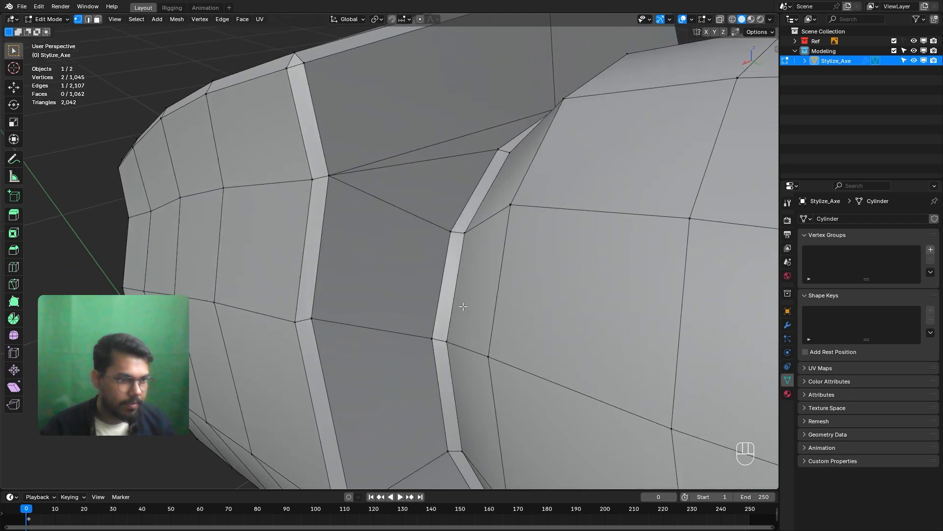
# In the see-through right view, move the two outer strip vertices at the joint's lower bend closer to the head.
pyautogui.press('KP_1')
pyautogui.press('KP_3')
pyautogui.keyDown('shift'); pyautogui.moveTo(491, 279); pyautogui.dragTo(439, 297, button='middle'); pyautogui.keyUp('shift')
pyautogui.keyDown('shift'); pyautogui.scroll(-10, 438, 296); pyautogui.keyUp('shift')
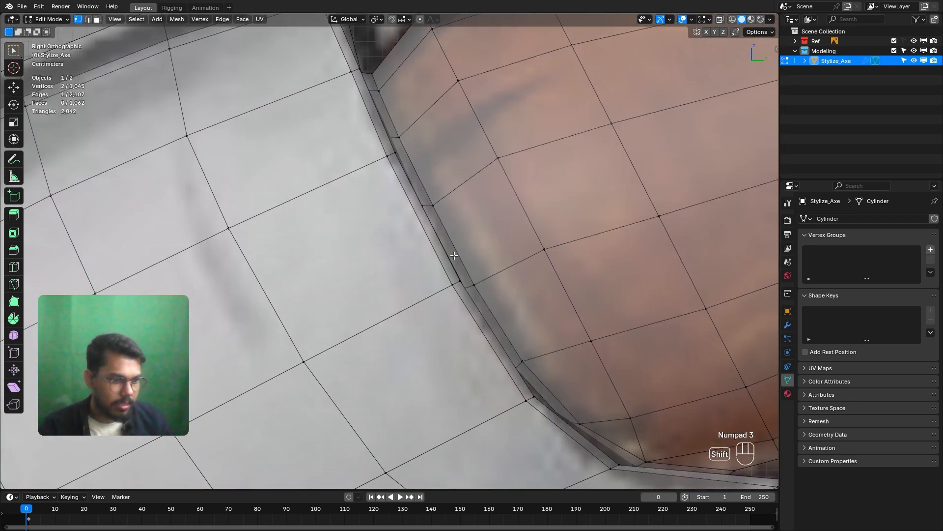
pyautogui.scroll(2, 441, 291)
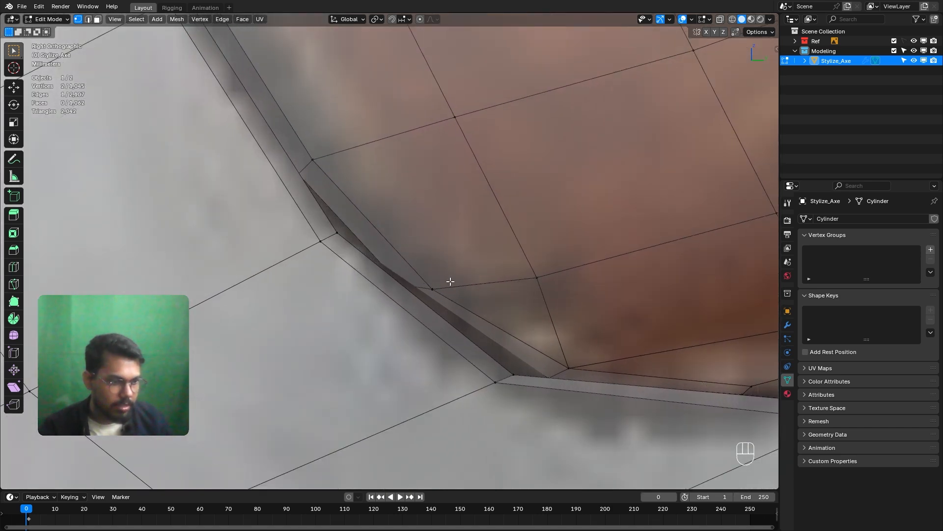
pyautogui.hotkey('alt', 'z')
pyautogui.scroll(4, 445, 275)
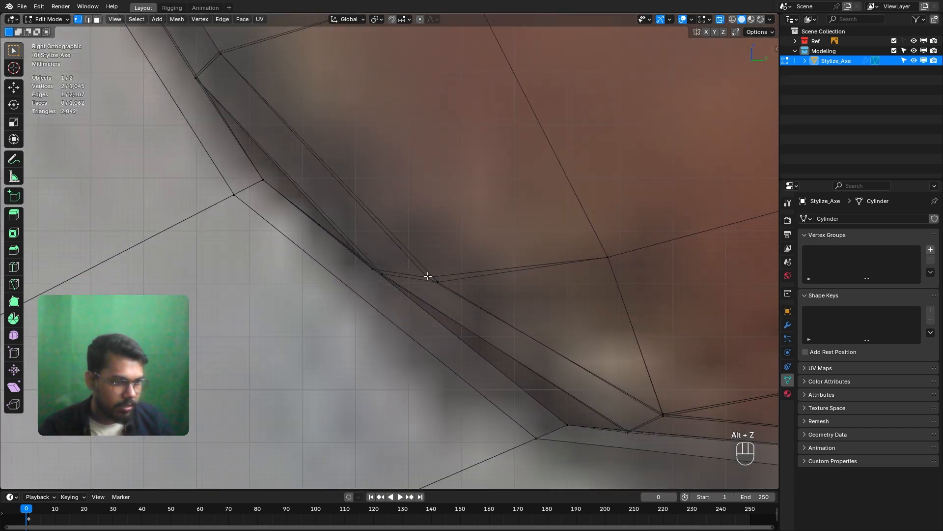
pyautogui.click(445, 290)
pyautogui.scroll(1, 459, 302)
pyautogui.press('g')
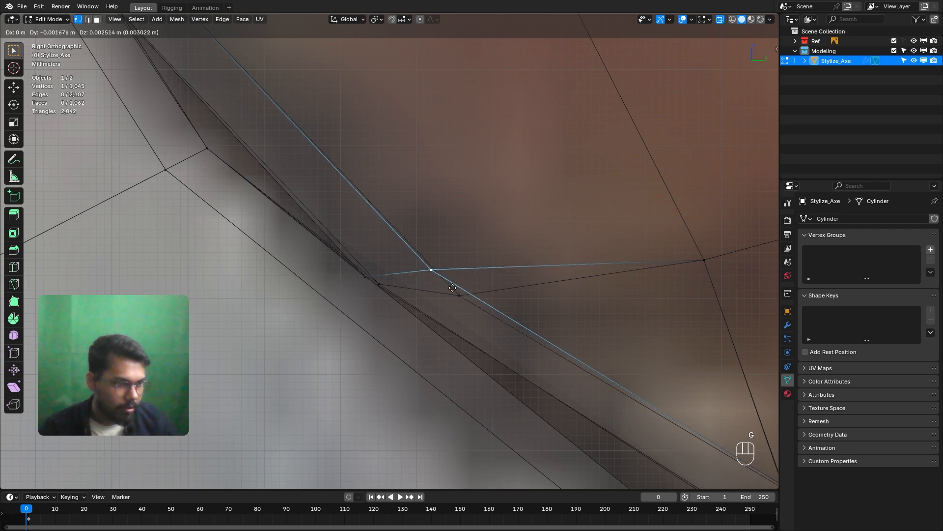
pyautogui.click(441, 275)
pyautogui.press('g')
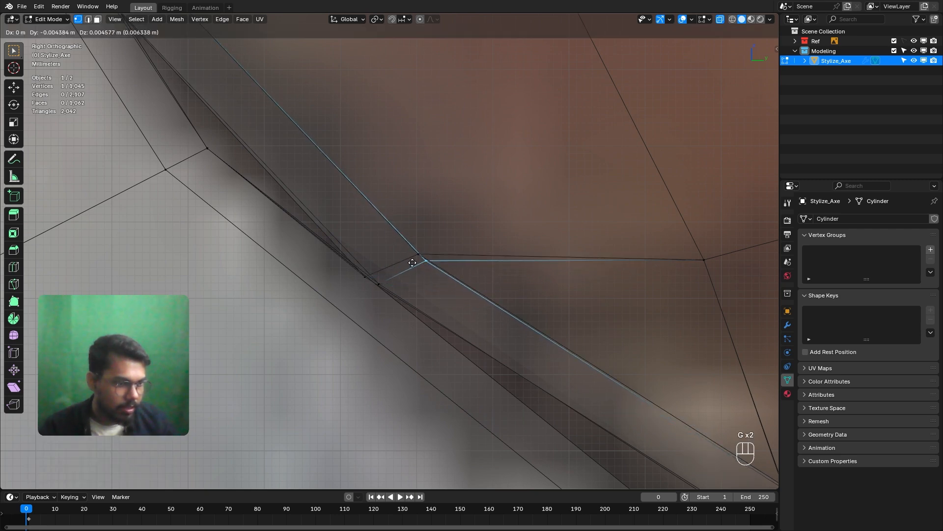
pyautogui.click(407, 257)
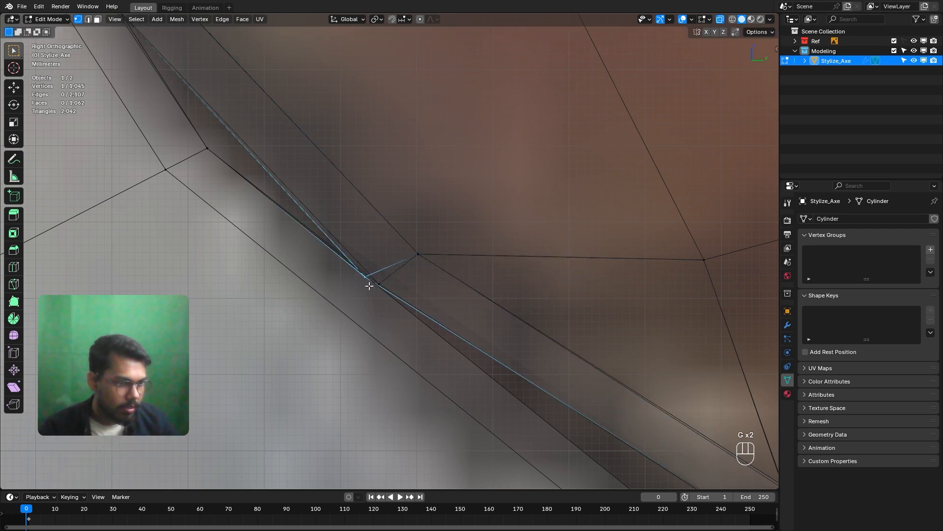
# Align the two inner strip vertices at the lower bend and shift them together slightly toward the handle.
pyautogui.scroll(1, 369, 285)
pyautogui.press('g')
pyautogui.click(385, 280)
pyautogui.keyDown('shift'); pyautogui.click(369, 303); pyautogui.keyUp('shift')
pyautogui.press('g')
pyautogui.click(361, 296)
pyautogui.press('g')
pyautogui.click(393, 269)
pyautogui.scroll(-2, 391, 273)
pyautogui.press('g')
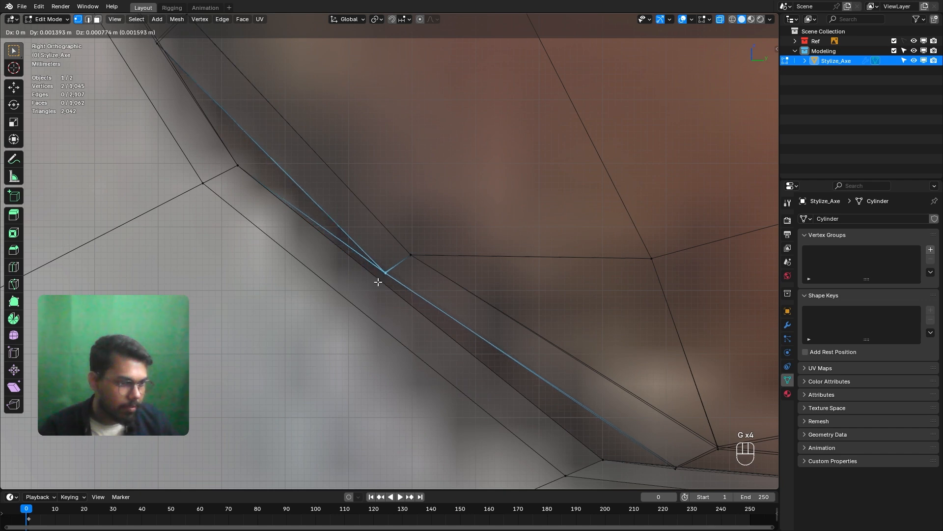
pyautogui.click(378, 281)
# Fine-tune the lower-bend vertices and nudge the next inner vertex pair up the strip slightly.
pyautogui.scroll(-2, 379, 273)
pyautogui.scroll(3, 412, 318)
pyautogui.press('g')
pyautogui.click(460, 376)
pyautogui.moveTo(242, 161); pyautogui.dragTo(243, 162)
pyautogui.press('g')
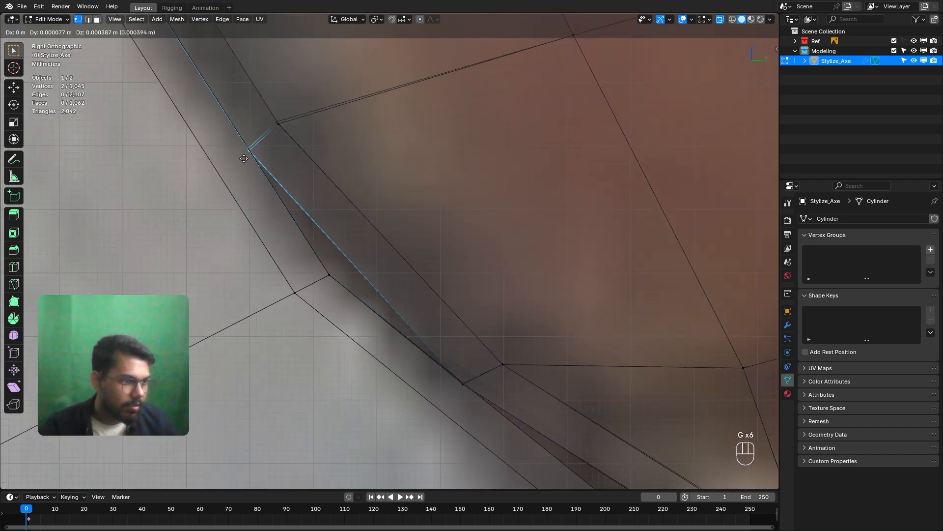
pyautogui.click(378, 224)
pyautogui.scroll(4, 388, 236)
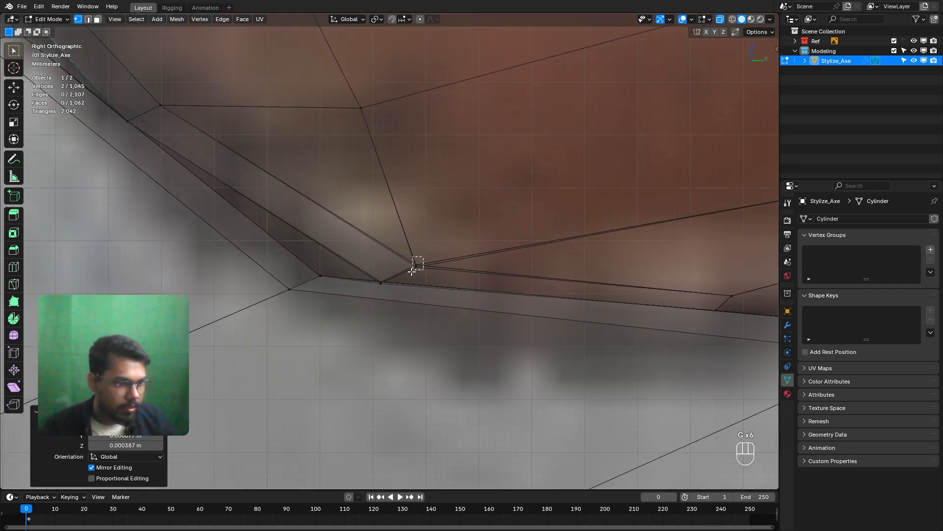
# Align the overlapping outer strip vertices at the joint's lower corner and adjust their position.
pyautogui.click(413, 268)
pyautogui.scroll(2, 428, 278)
pyautogui.press('g')
pyautogui.press('g')
pyautogui.click(430, 272)
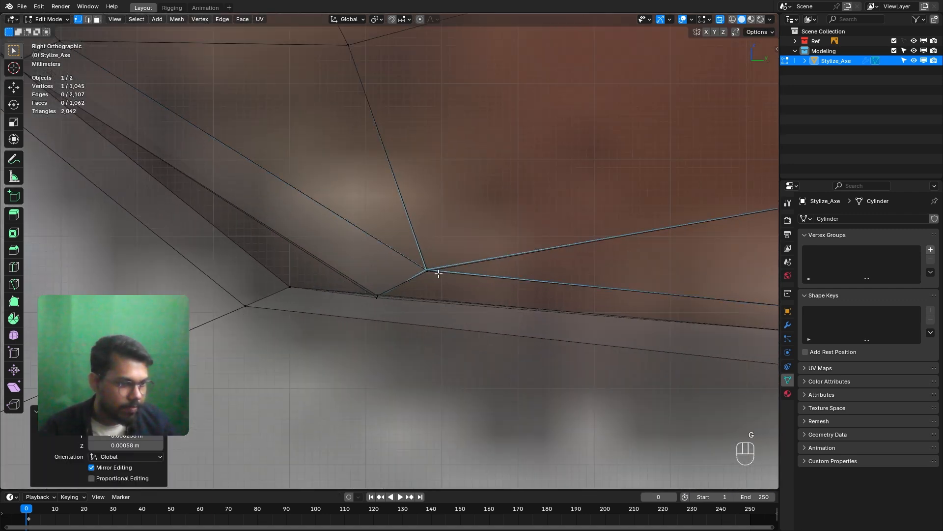
pyautogui.click(424, 275)
pyautogui.press('g')
pyautogui.click(421, 280)
# Shift the four head rim vertices beside the lower bend slightly toward the handle, and turn off see-through display.
pyautogui.scroll(-7, 503, 261)
pyautogui.keyDown('shift'); pyautogui.moveTo(344, 201); pyautogui.dragTo(290, 163, button='middle'); pyautogui.keyUp('shift')
pyautogui.keyDown('shift'); pyautogui.moveTo(541, 339); pyautogui.dragTo(461, 284, button='middle'); pyautogui.keyUp('shift')
pyautogui.scroll(3, 443, 293)
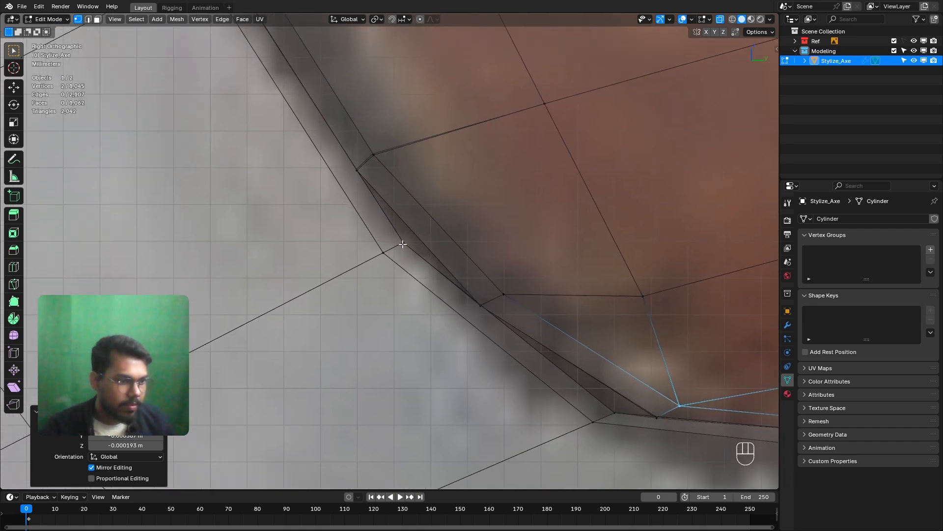
pyautogui.moveTo(413, 235); pyautogui.dragTo(379, 260)
pyautogui.press('g')
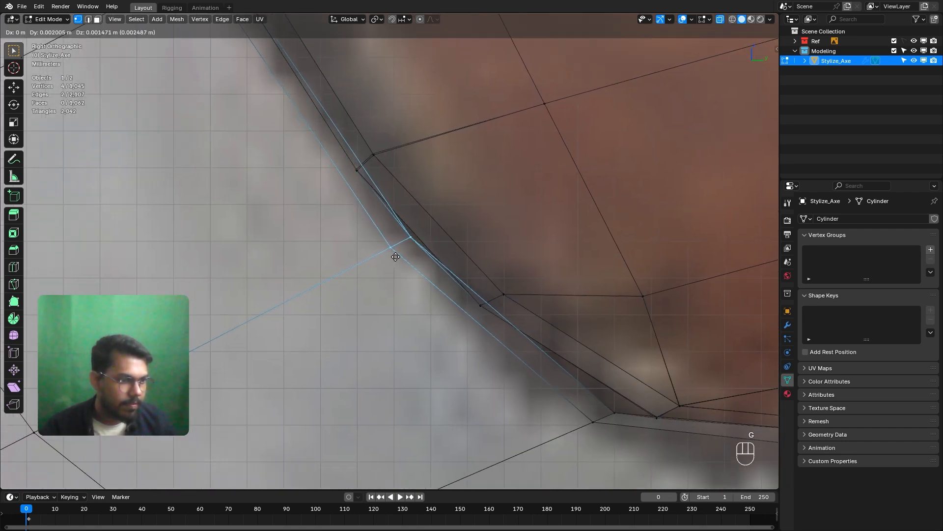
pyautogui.click(386, 259)
pyautogui.scroll(-6, 386, 259)
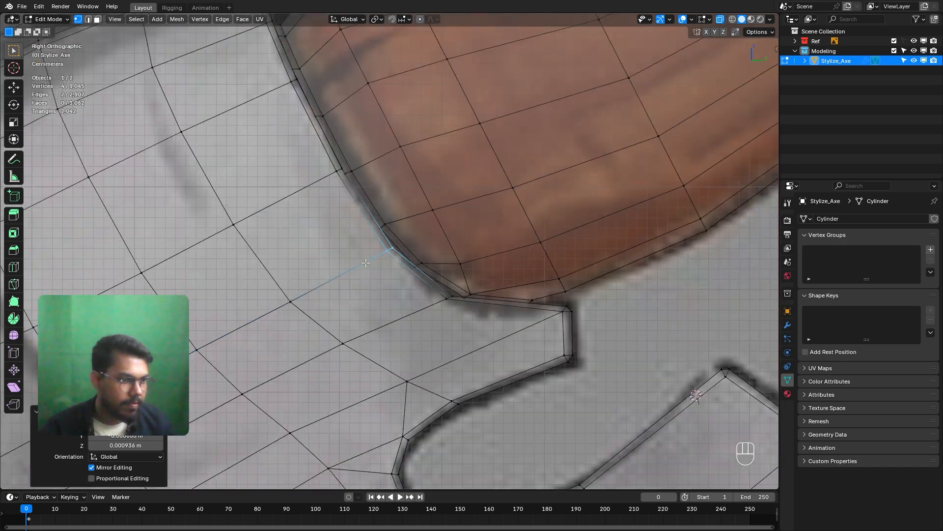
pyautogui.hotkey('alt', 'z')
# Merge the close head and cap vertices along the upper part of the end-cap joint in see-through display.
pyautogui.moveTo(437, 241); pyautogui.dragTo(442, 275, button='middle')
pyautogui.scroll(4, 471, 256)
pyautogui.scroll(5, 531, 282)
pyautogui.scroll(-5, 531, 282)
pyautogui.scroll(4, 491, 304)
pyautogui.scroll(5, 491, 246)
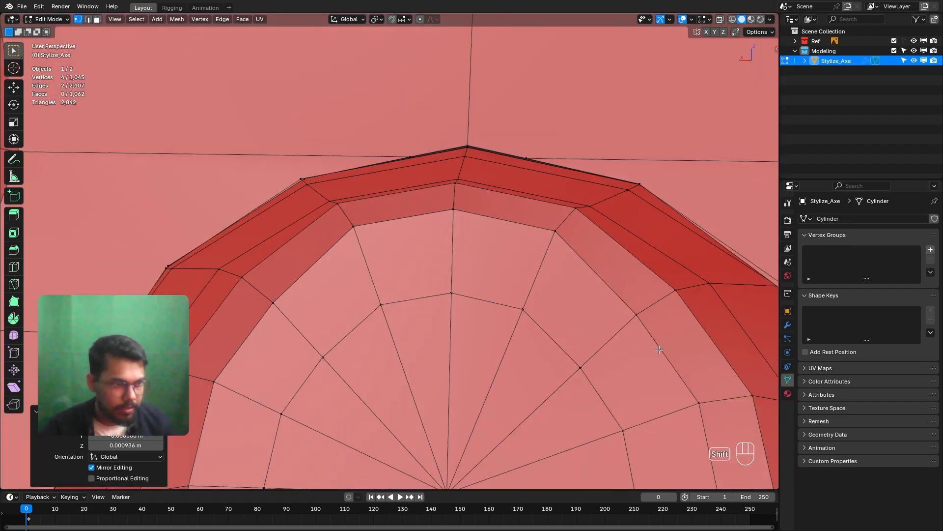
pyautogui.hotkey('alt', 'z')
pyautogui.press('m')
pyautogui.click(507, 234)
pyautogui.moveTo(596, 183); pyautogui.dragTo(295, 303, button='middle')
pyautogui.scroll(2, 280, 251)
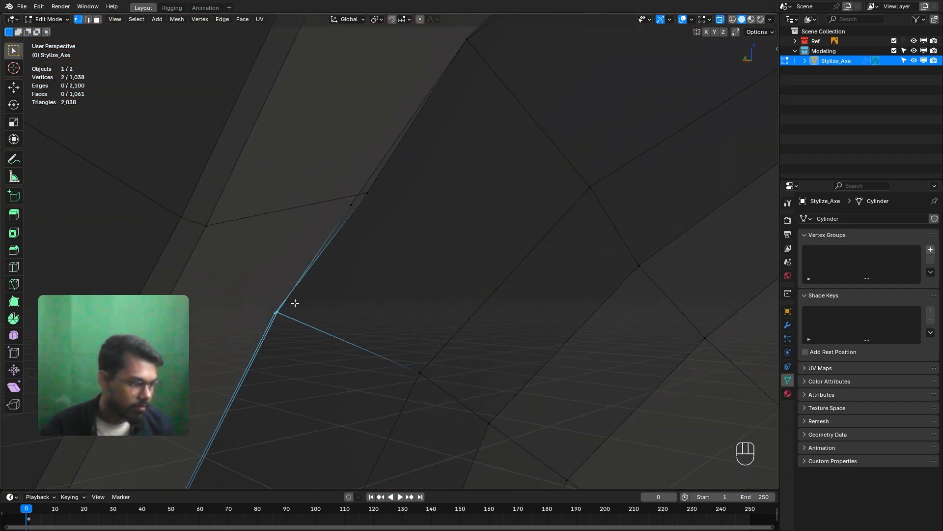
pyautogui.press('m')
pyautogui.click(351, 203)
# Merge the next three vertex groups down the side of the end-cap joint.
pyautogui.moveTo(351, 207); pyautogui.dragTo(375, 266, button='middle')
pyautogui.press('m')
pyautogui.click(350, 266)
pyautogui.keyDown('shift'); pyautogui.click(326, 314); pyautogui.keyUp('shift')
pyautogui.press('m')
pyautogui.click(327, 313)
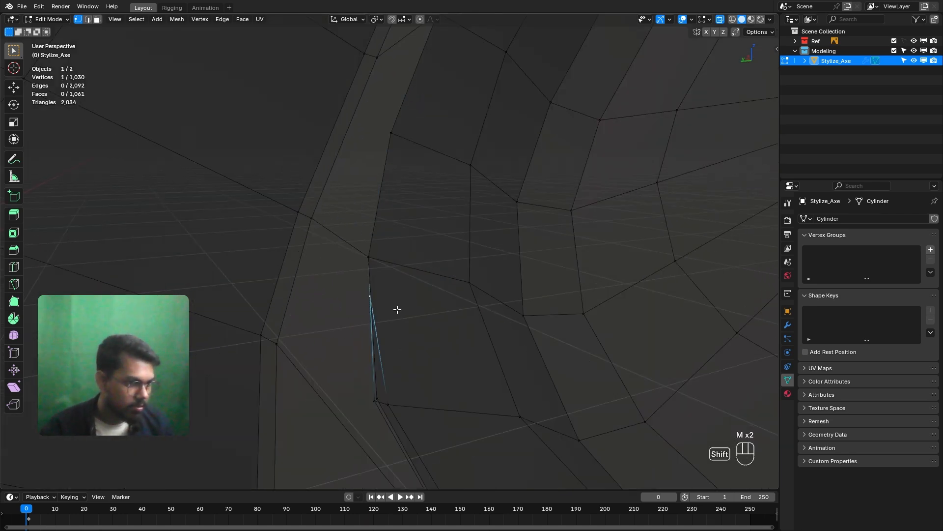
pyautogui.keyDown('shift'); pyautogui.click(369, 258); pyautogui.keyUp('shift')
pyautogui.press('m')
pyautogui.click(372, 258)
# Merge the following five vertex groups around the lower part of the end-cap joint, using At Last.
pyautogui.moveTo(423, 195); pyautogui.dragTo(422, 218, button='middle')
pyautogui.press('m')
pyautogui.click(524, 284)
pyautogui.press('m')
pyautogui.click(501, 275)
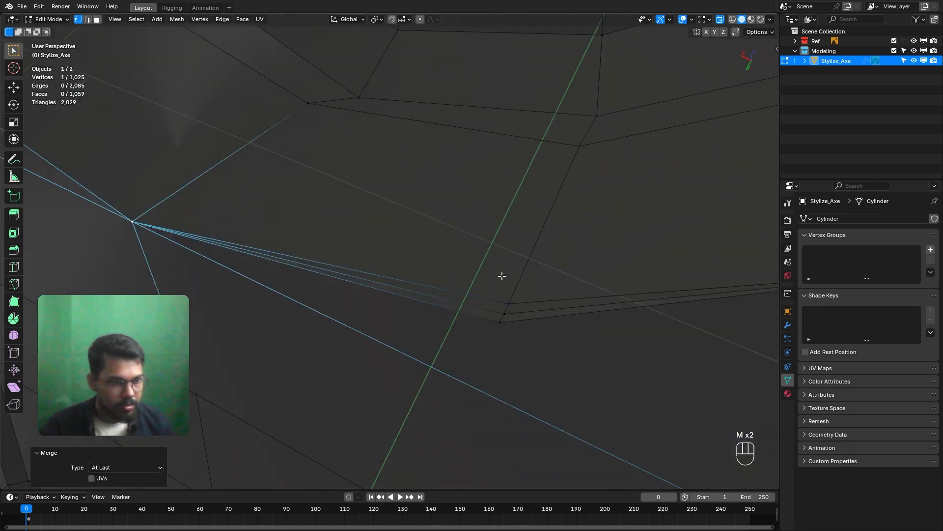
pyautogui.press('m')
pyautogui.click(531, 191)
pyautogui.press('m')
pyautogui.click(528, 197)
pyautogui.press('m')
pyautogui.click(477, 181)
# Merge three more close vertex groups along the opposite side of the end-cap joint.
pyautogui.moveTo(477, 181); pyautogui.dragTo(463, 215, button='middle')
pyautogui.keyDown('shift'); pyautogui.click(463, 215); pyautogui.keyUp('shift')
pyautogui.press('m')
pyautogui.click(467, 205)
pyautogui.press('m')
pyautogui.click(443, 230)
pyautogui.scroll(5, 409, 263)
pyautogui.keyDown('shift'); pyautogui.click(423, 243); pyautogui.keyUp('shift')
pyautogui.press('m')
pyautogui.click(434, 249)
# Merge the last two vertex pairs of the end-cap joint with At Last.
pyautogui.keyDown('shift'); pyautogui.click(524, 142); pyautogui.keyUp('shift')
pyautogui.press('m')
pyautogui.click(522, 173)
pyautogui.keyDown('shift'); pyautogui.click(440, 189); pyautogui.keyUp('shift')
pyautogui.press('m')
pyautogui.click(436, 200)
# Select the full edge loop where the end cap meets the axe head and bevel it slightly.
pyautogui.scroll(-2, 326, 252)
pyautogui.moveTo(326, 252); pyautogui.dragTo(197, 107, button='middle')
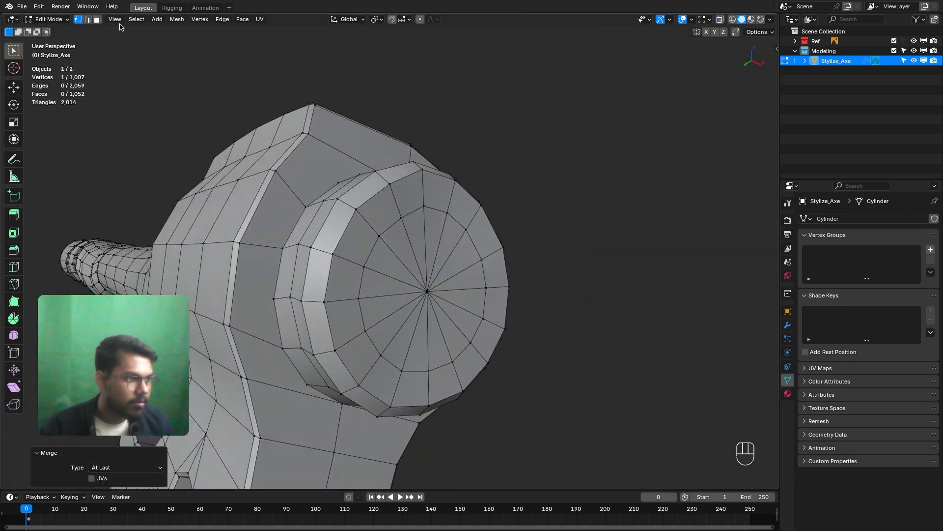
pyautogui.click(89, 20)
pyautogui.moveTo(275, 147); pyautogui.dragTo(309, 169, button='middle')
pyautogui.keyDown('shift'); pyautogui.moveTo(310, 169); pyautogui.dragTo(319, 174, button='middle'); pyautogui.keyUp('shift')
pyautogui.scroll(1, 324, 172)
pyautogui.keyDown('alt'); pyautogui.click(324, 173); pyautogui.keyUp('alt')
pyautogui.scroll(-4, 324, 172)
pyautogui.moveTo(356, 207); pyautogui.dragTo(412, 232, button='middle')
pyautogui.scroll(3, 332, 217)
pyautogui.moveTo(519, 224); pyautogui.dragTo(469, 236, button='middle')
pyautogui.keyDown('alt'); pyautogui.keyDown('shift'); pyautogui.click(513, 278); pyautogui.keyUp('shift'); pyautogui.keyUp('alt')
pyautogui.moveTo(513, 278); pyautogui.dragTo(369, 377, button='middle')
pyautogui.keyDown('alt'); pyautogui.keyDown('shift'); pyautogui.click(533, 217); pyautogui.keyUp('shift'); pyautogui.keyUp('alt')
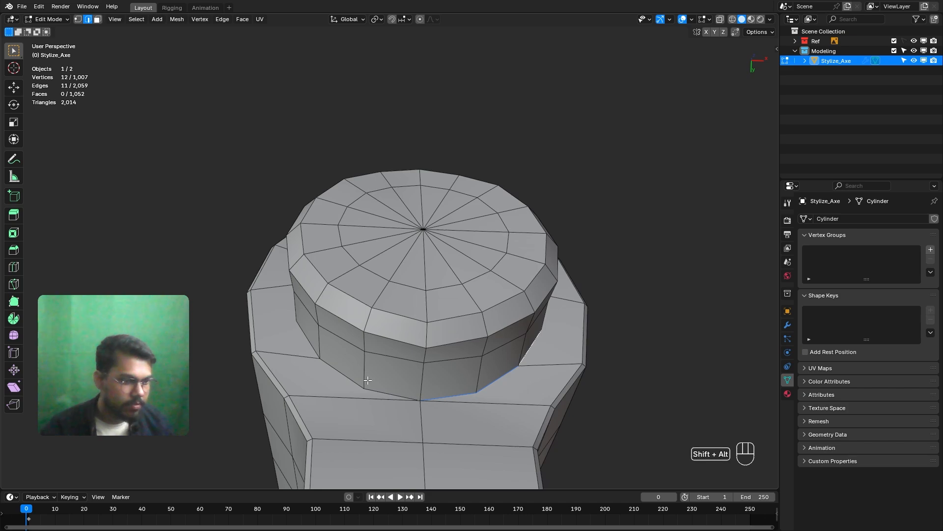
pyautogui.moveTo(311, 357); pyautogui.dragTo(355, 387, button='middle')
pyautogui.moveTo(278, 305); pyautogui.dragTo(448, 254, button='middle')
pyautogui.keyDown('alt'); pyautogui.keyDown('shift'); pyautogui.click(352, 291); pyautogui.keyUp('shift'); pyautogui.keyUp('alt')
pyautogui.hotkey('ctrl', 'b')
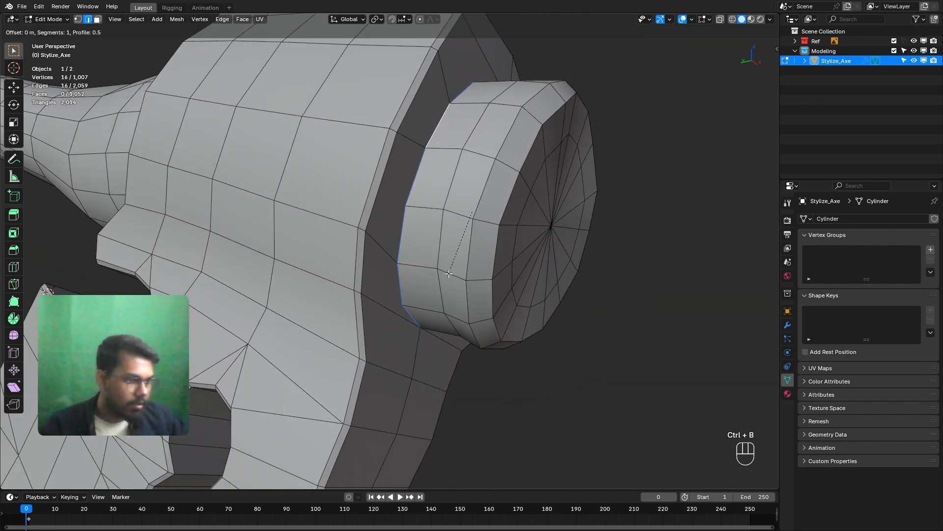
pyautogui.click(443, 277)
pyautogui.moveTo(444, 277)
pyautogui.mouseDown(button='middle')
pyautogui.moveTo(417, 246)
pyautogui.moveTo(636, 366)
pyautogui.moveTo(534, 353)
pyautogui.moveTo(438, 231)
pyautogui.mouseUp(button='middle')
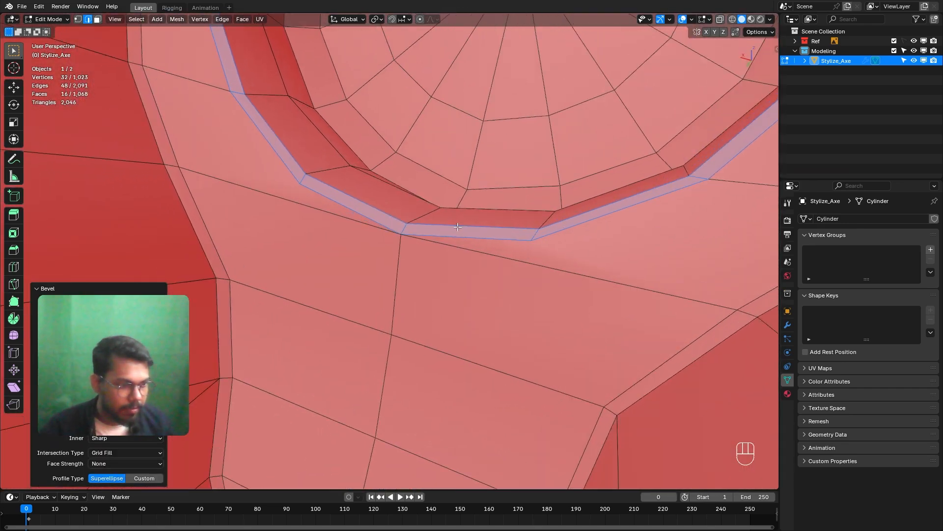
# Check the vertices of the beveled end-cap joint from below and above with X-ray shading.
pyautogui.hotkey('alt', 'z')
pyautogui.click(78, 20)
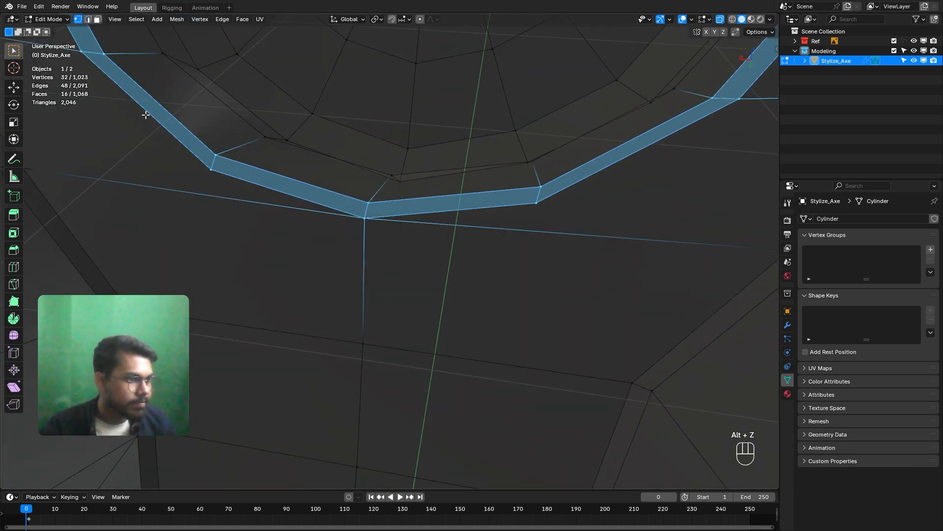
pyautogui.click(369, 211)
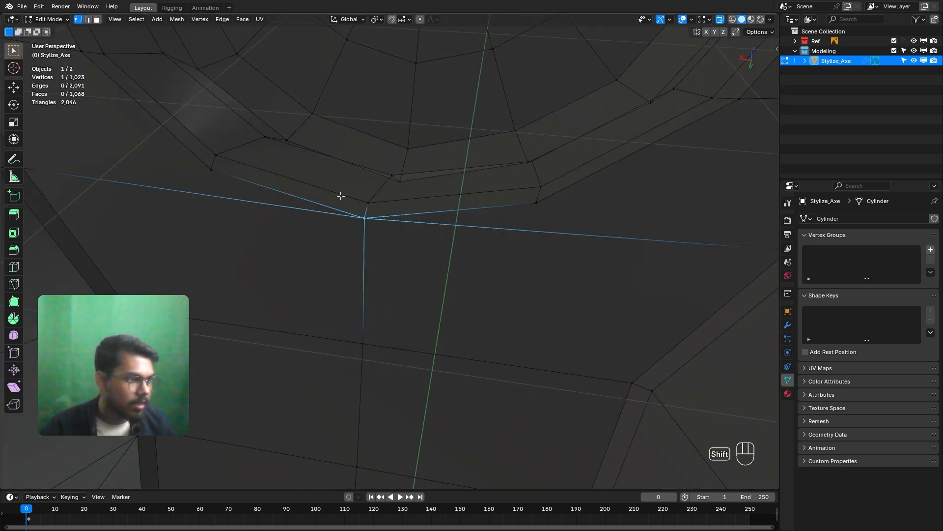
pyautogui.keyDown('shift'); pyautogui.moveTo(344, 208); pyautogui.dragTo(415, 339, button='middle'); pyautogui.keyUp('shift')
pyautogui.scroll(-3, 439, 228)
pyautogui.keyDown('shift'); pyautogui.moveTo(449, 95); pyautogui.dragTo(433, 308, button='middle'); pyautogui.keyUp('shift')
pyautogui.moveTo(414, 257)
pyautogui.mouseDown(button='middle')
pyautogui.moveTo(412, 224)
pyautogui.moveTo(364, 390)
pyautogui.moveTo(410, 280)
pyautogui.moveTo(398, 258)
pyautogui.mouseUp(button='middle')
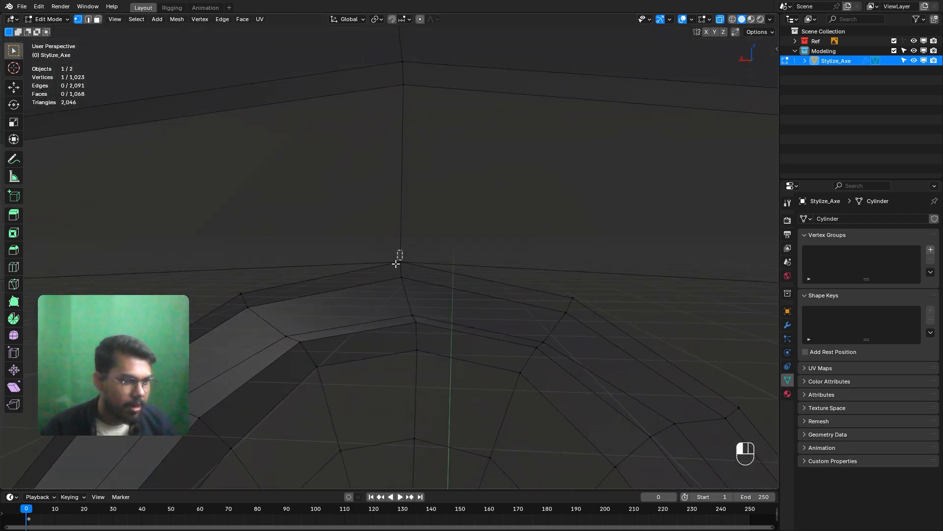
pyautogui.scroll(-3, 514, 285)
pyautogui.moveTo(514, 284)
pyautogui.mouseDown(button='middle')
pyautogui.moveTo(290, 295)
pyautogui.moveTo(315, 315)
pyautogui.moveTo(348, 318)
pyautogui.mouseUp(button='middle')
pyautogui.hotkey('alt', 'z')
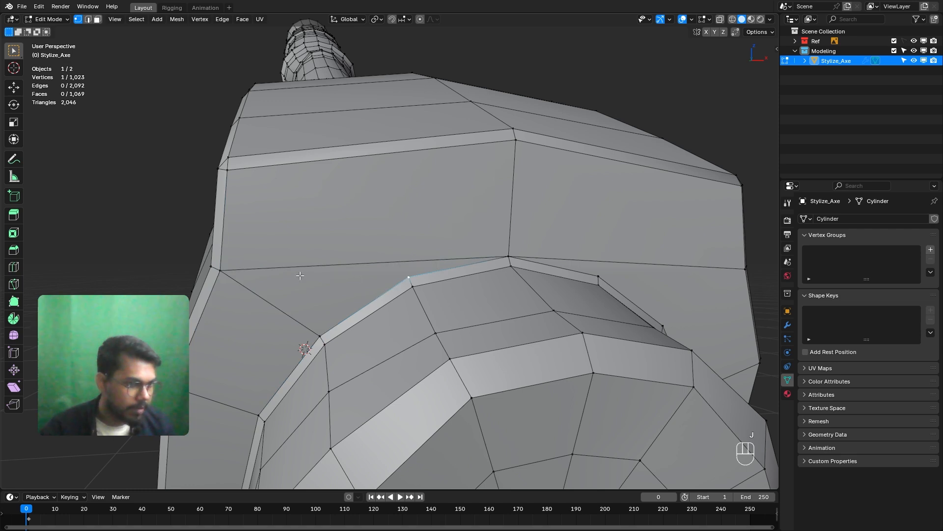
# Connect the loose bevel vertices along the upper part of the end-cap joint to the head's outer corner vertices.
pyautogui.press('j')
pyautogui.moveTo(344, 297); pyautogui.dragTo(471, 310, button='middle')
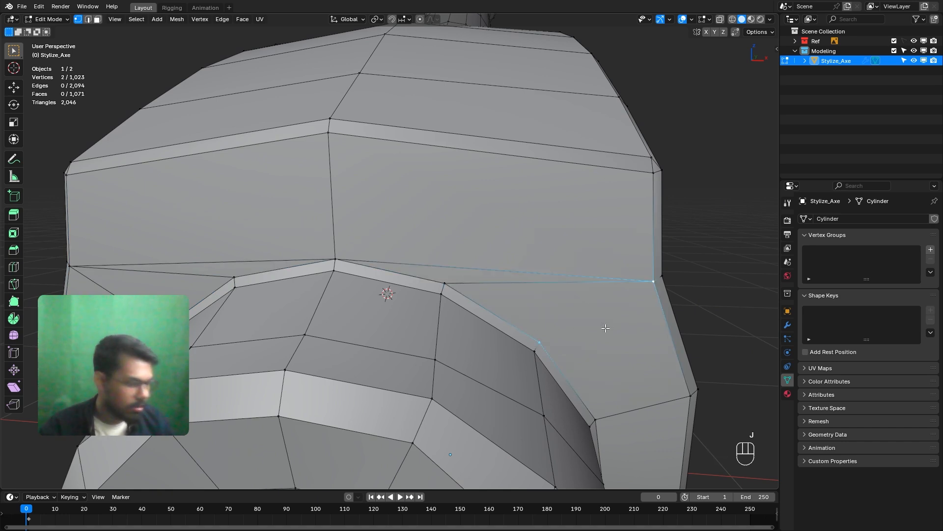
pyautogui.press('j')
pyautogui.scroll(-5, 590, 325)
pyautogui.moveTo(573, 319); pyautogui.dragTo(504, 325, button='middle')
pyautogui.scroll(4, 519, 339)
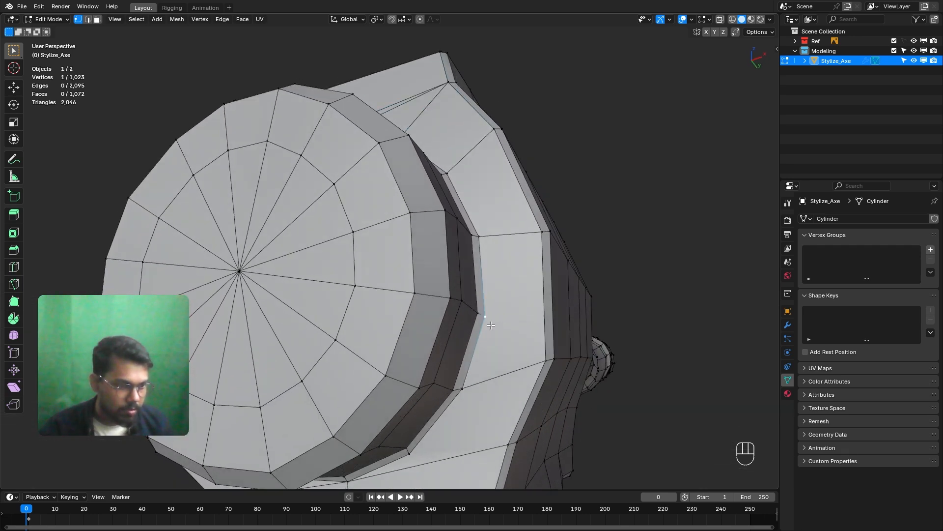
# Connect the remaining loose bevel vertices around the lower part of the end-cap joint to the head's outer corners.
pyautogui.moveTo(511, 353); pyautogui.dragTo(499, 328, button='middle')
pyautogui.scroll(2, 490, 359)
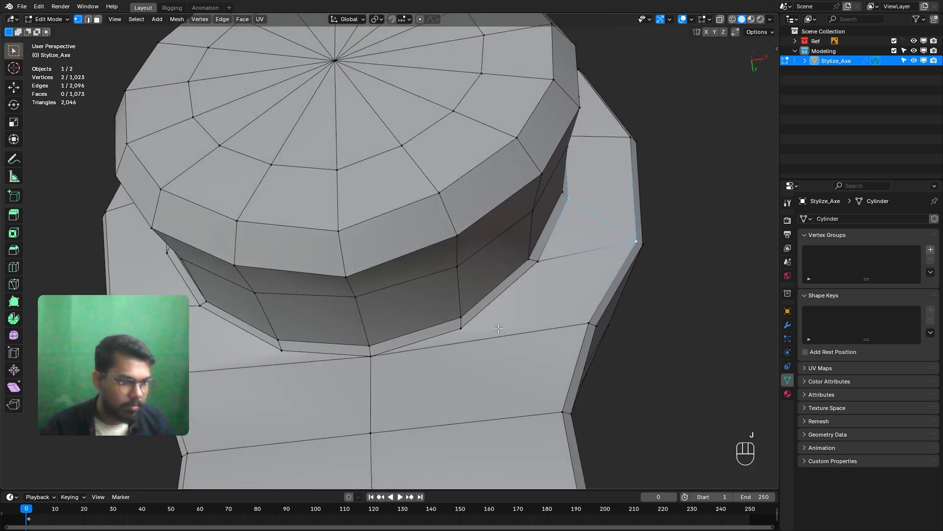
pyautogui.press('j')
pyautogui.moveTo(567, 308); pyautogui.dragTo(370, 312, button='middle')
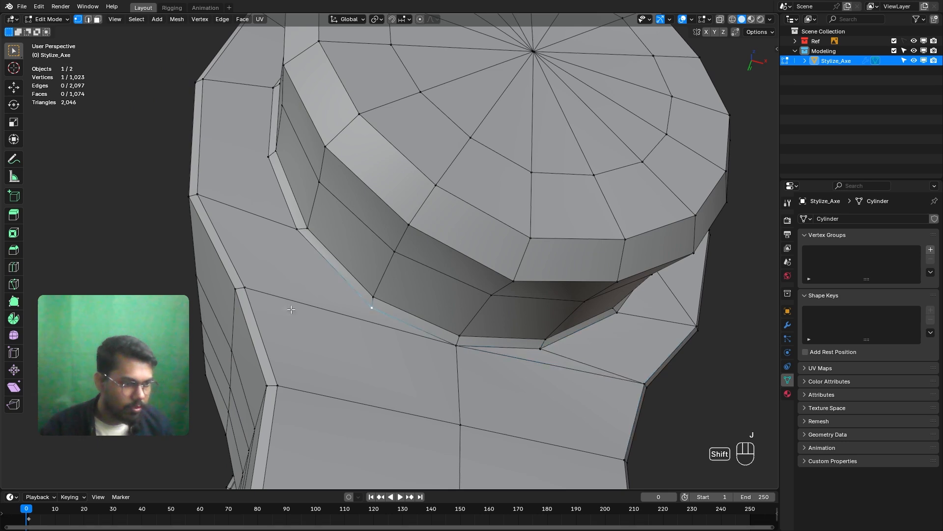
pyautogui.press('j')
pyautogui.moveTo(265, 279); pyautogui.dragTo(256, 240, button='middle')
pyautogui.moveTo(350, 249)
pyautogui.mouseDown(button='middle')
pyautogui.moveTo(249, 248)
pyautogui.moveTo(241, 315)
pyautogui.moveTo(352, 238)
pyautogui.mouseUp(button='middle')
# Knife-cut a narrow wedge from the cap face's inner ring across the rim to the side's middle edge loop, matching the reference.
pyautogui.press('KP_3')
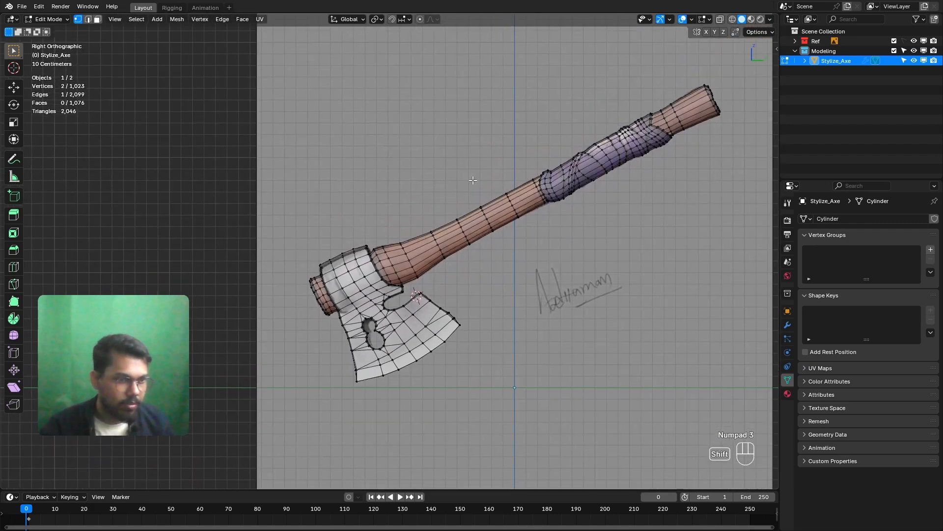
pyautogui.scroll(8, 441, 193)
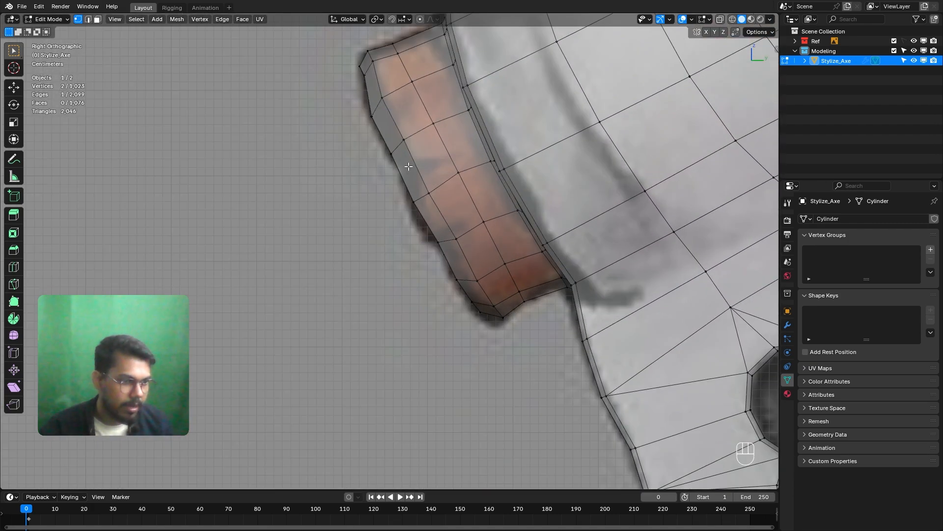
pyautogui.moveTo(427, 158); pyautogui.dragTo(388, 249, button='middle')
pyautogui.press('k')
pyautogui.scroll(4, 387, 249)
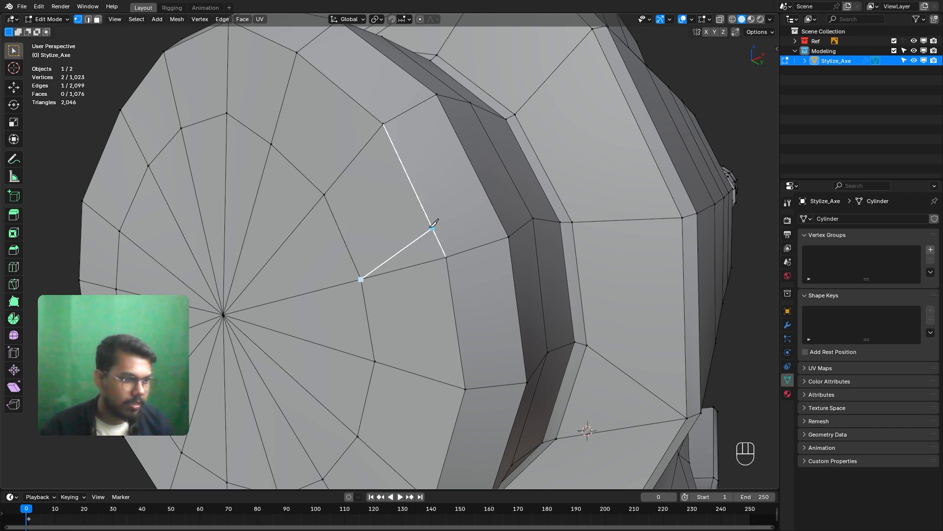
pyautogui.moveTo(437, 219); pyautogui.dragTo(467, 221, button='middle')
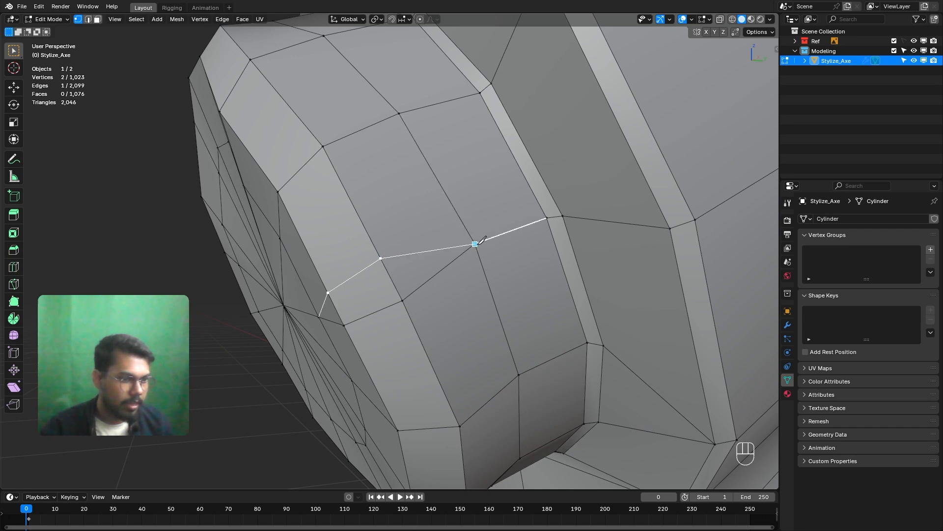
pyautogui.scroll(-2, 483, 239)
pyautogui.moveTo(416, 263); pyautogui.dragTo(387, 269, button='middle')
# Move the wedge's cut vertices in right view and slide its tip vertex along the side's middle loop.
pyautogui.press('KP_3')
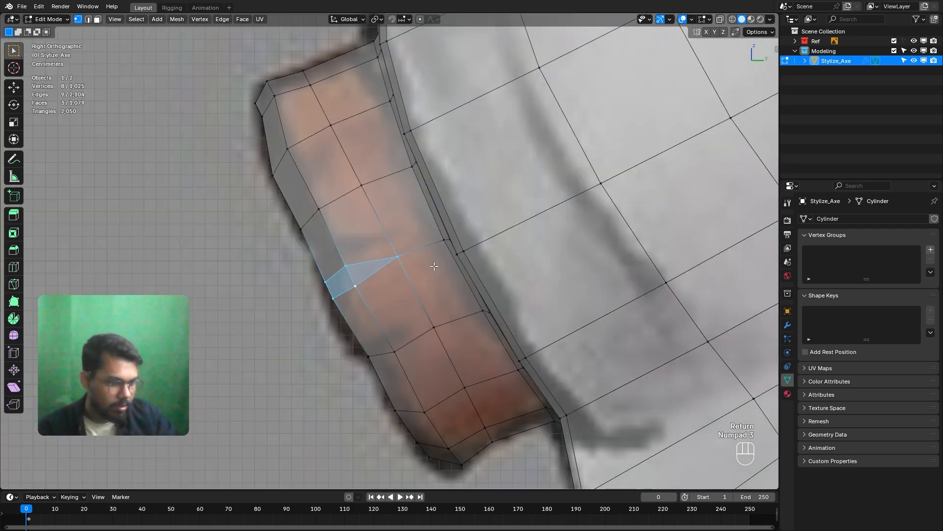
pyautogui.press('g')
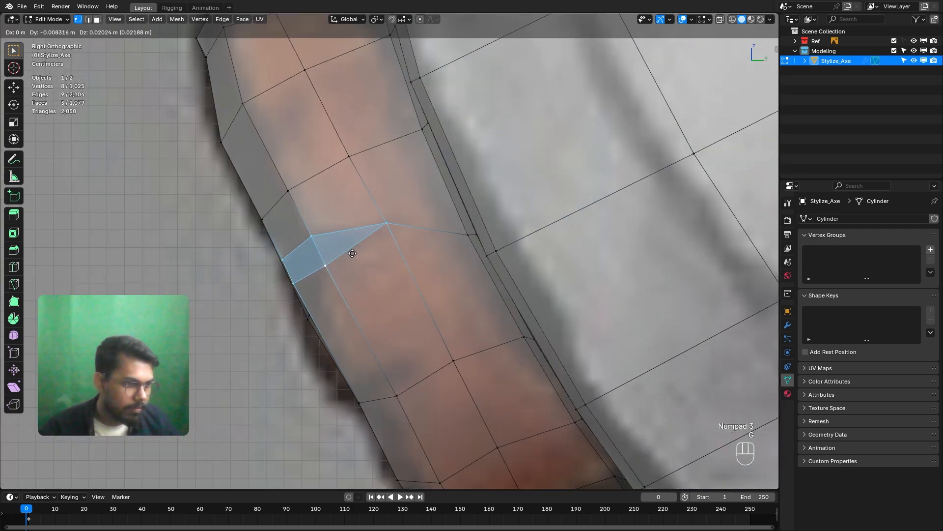
pyautogui.click(351, 251)
pyautogui.click(386, 221)
pyautogui.press('g')
pyautogui.press('g')
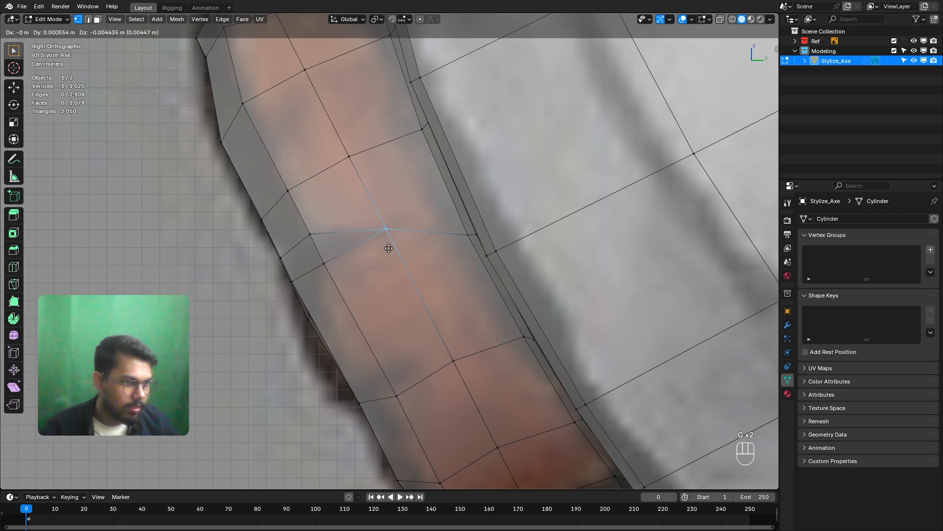
pyautogui.click(402, 242)
# Reposition the wedge's rim vertices and its inner vertex on the cap face.
pyautogui.click(312, 261)
pyautogui.press('g')
pyautogui.click(321, 266)
pyautogui.moveTo(322, 267); pyautogui.dragTo(397, 244, button='middle')
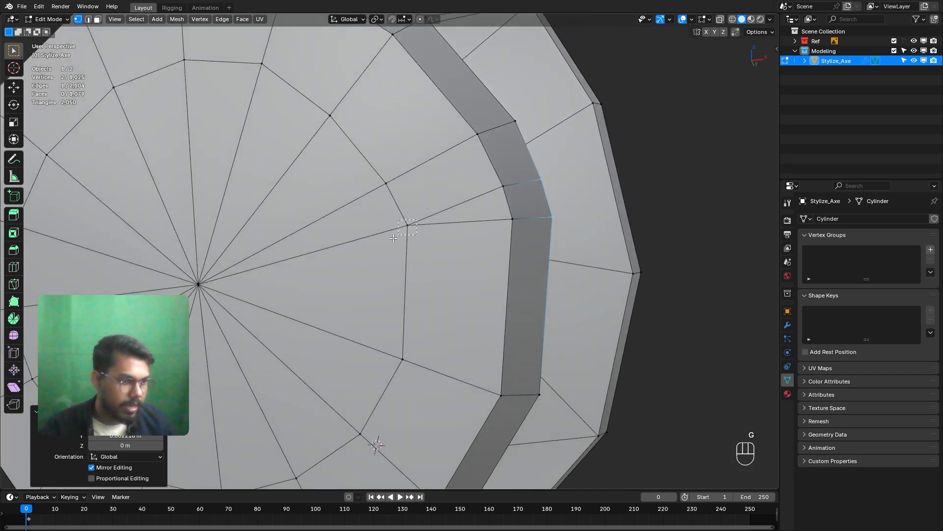
pyautogui.click(397, 236)
pyautogui.press('g')
pyautogui.click(398, 261)
# Knife-cut a center line through the wedge and move its two rim vertices inward to form a notch.
pyautogui.moveTo(398, 261); pyautogui.dragTo(480, 248, button='middle')
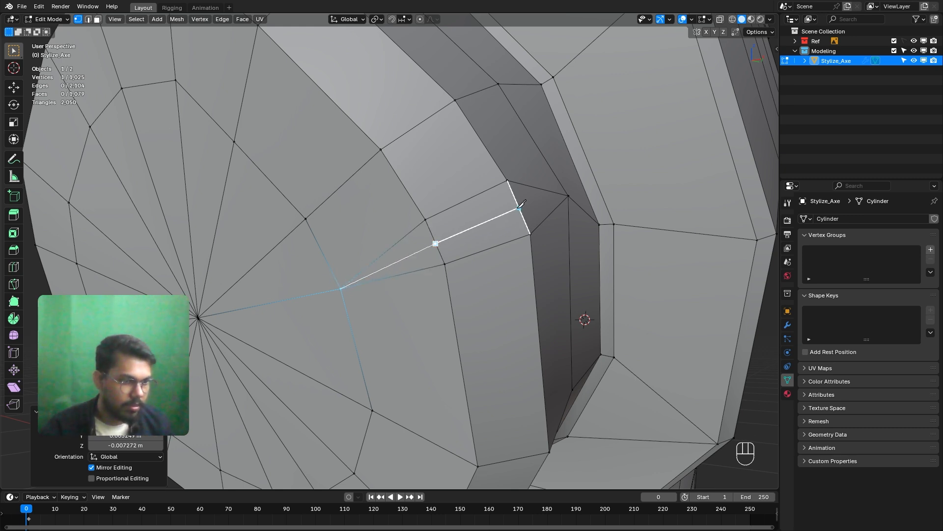
pyautogui.moveTo(566, 198); pyautogui.dragTo(353, 334, button='middle')
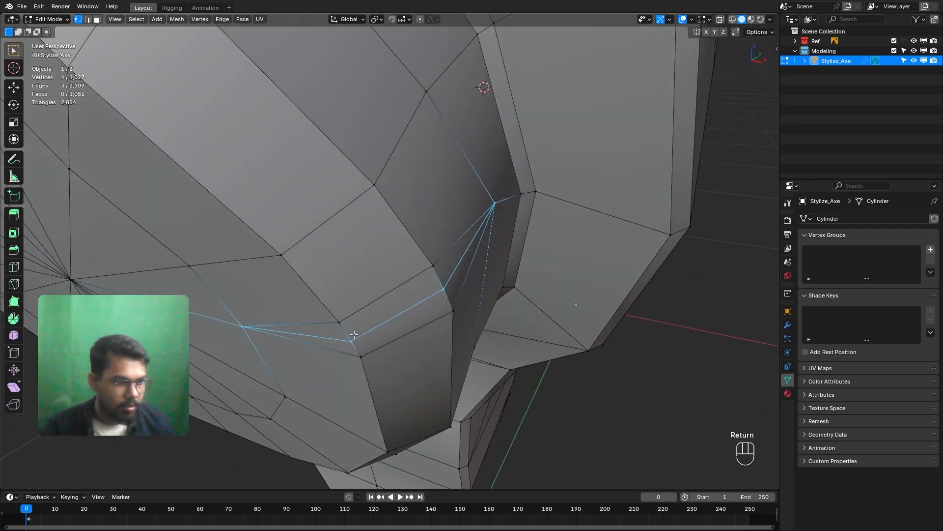
pyautogui.keyDown('shift'); pyautogui.click(425, 304); pyautogui.keyUp('shift')
pyautogui.moveTo(425, 305); pyautogui.dragTo(465, 280, button='middle')
pyautogui.press('g')
pyautogui.click(439, 351)
pyautogui.press('g')
pyautogui.click(444, 340)
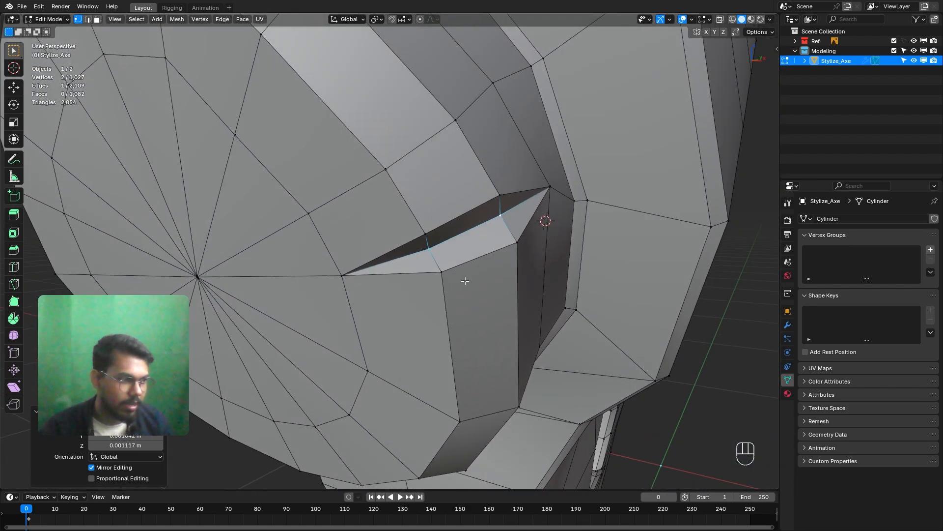
# Fine-tune the depth of the notch's two inner vertices with the Move tool, then return to box selection.
pyautogui.moveTo(462, 231); pyautogui.dragTo(469, 302, button='middle')
pyautogui.moveTo(473, 313); pyautogui.dragTo(476, 315)
pyautogui.moveTo(476, 315); pyautogui.dragTo(175, 195, button='middle')
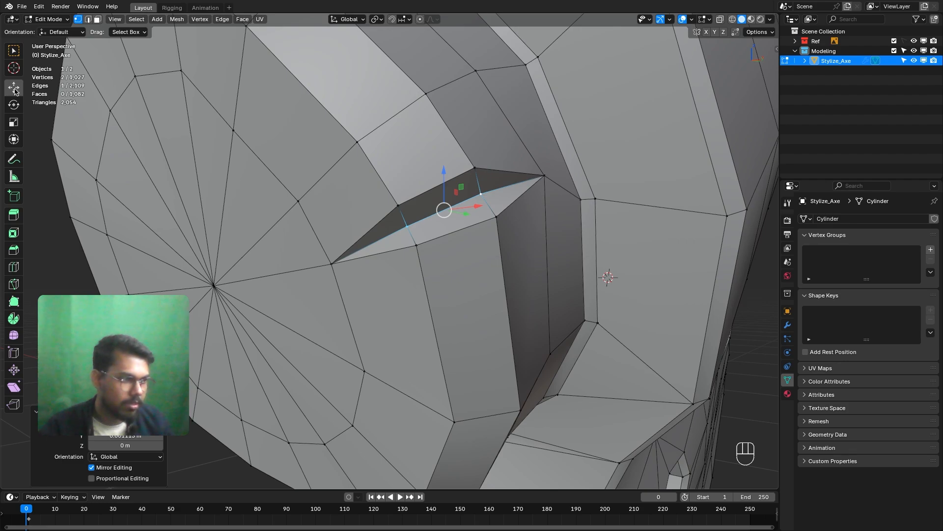
pyautogui.click(15, 50)
pyautogui.moveTo(443, 255); pyautogui.dragTo(448, 274, button='middle')
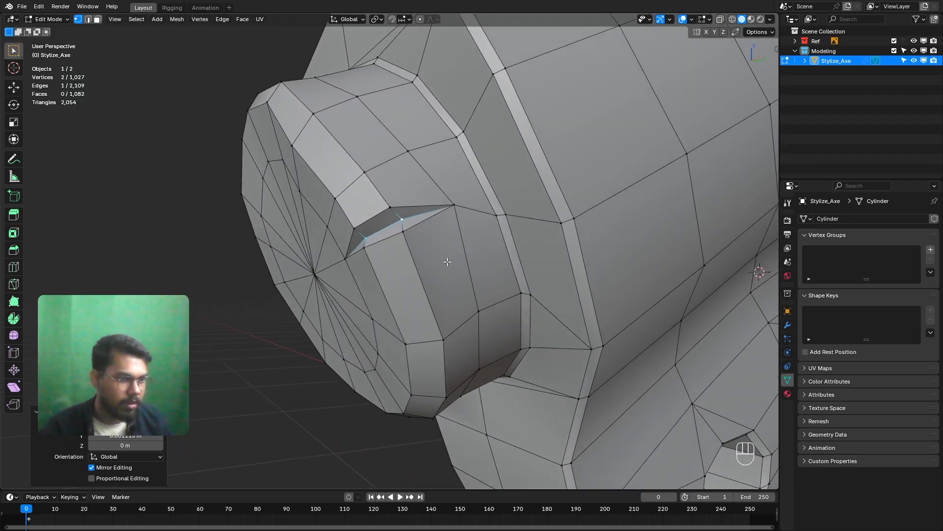
# Knife-cut a second wedge at the end cap's lower rim and move its middle vertices inward as a small notch.
pyautogui.press('KP_3')
pyautogui.keyDown('shift'); pyautogui.moveTo(423, 304); pyautogui.dragTo(433, 272, button='middle'); pyautogui.keyUp('shift')
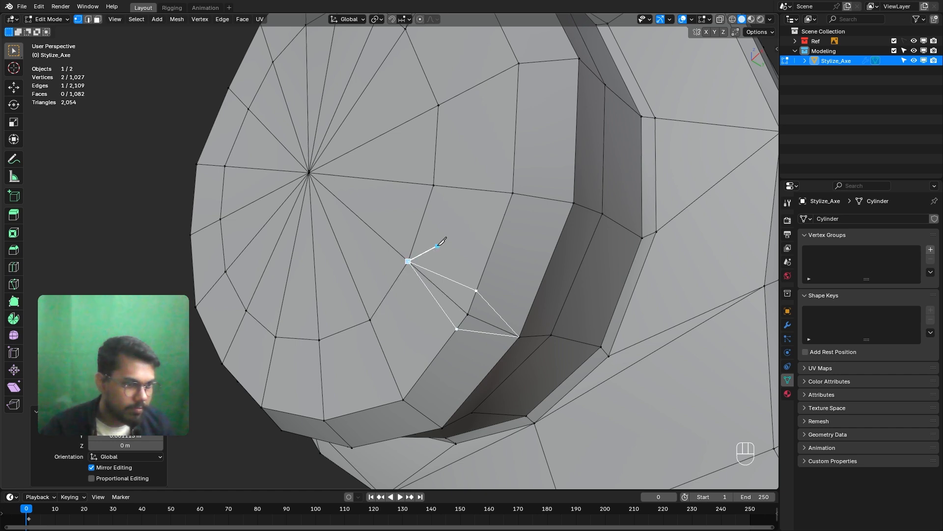
pyautogui.moveTo(437, 245); pyautogui.dragTo(535, 282, button='middle')
pyautogui.click(545, 325)
pyautogui.moveTo(544, 325); pyautogui.dragTo(442, 289, button='middle')
pyautogui.click(540, 311)
pyautogui.press('g')
pyautogui.click(469, 347)
pyautogui.click(550, 354)
pyautogui.press('g')
pyautogui.click(541, 368)
# Knife-cut a long wedge on the opposite side, from the joint across the rim to the cap face's center vertex.
pyautogui.scroll(-5, 488, 343)
pyautogui.scroll(3, 440, 285)
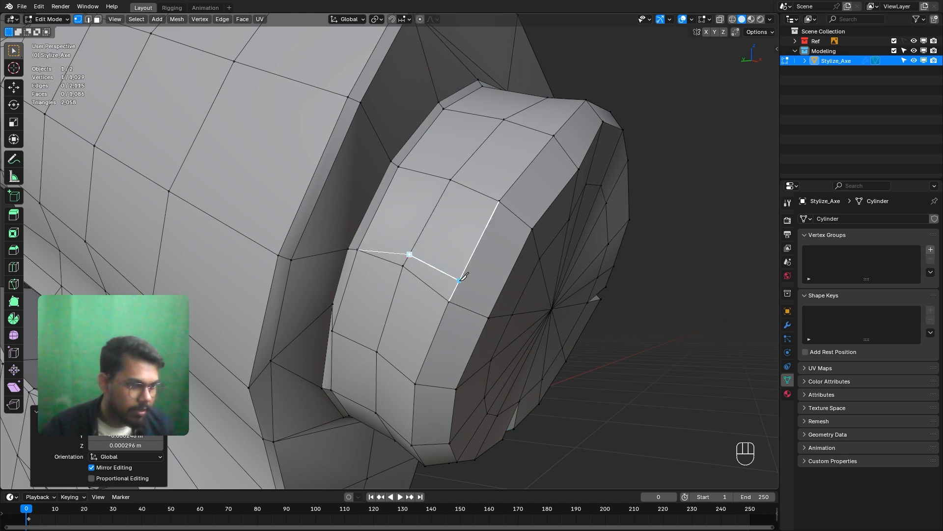
pyautogui.moveTo(564, 308); pyautogui.dragTo(535, 281, button='middle')
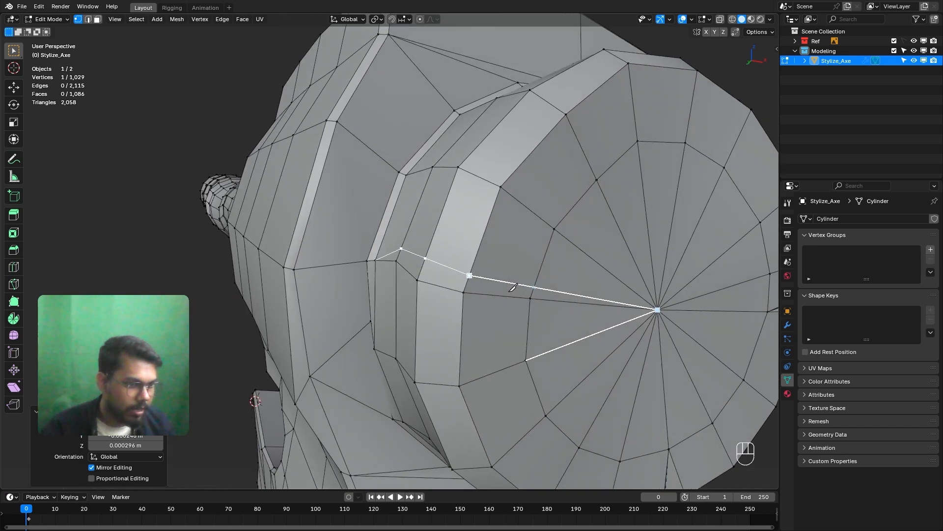
pyautogui.scroll(3, 534, 280)
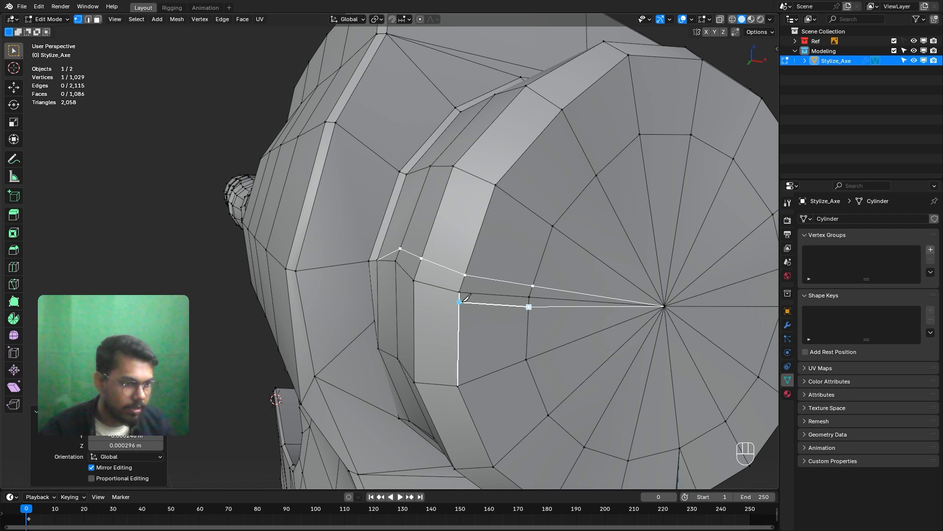
pyautogui.moveTo(417, 291); pyautogui.dragTo(410, 275, button='middle')
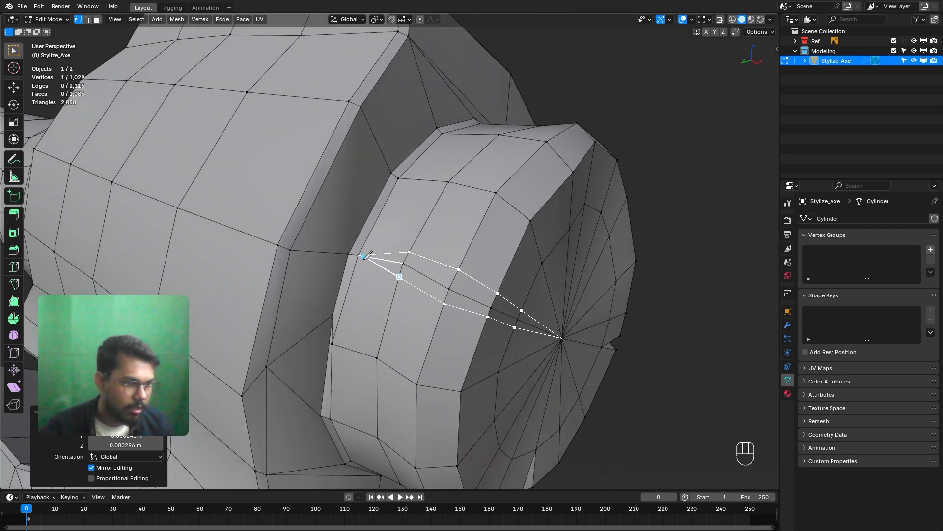
pyautogui.press('Return')
# Move the center-line vertices of the long wedge inward to open it into a crack.
pyautogui.moveTo(364, 286); pyautogui.dragTo(438, 282, button='middle')
pyautogui.moveTo(510, 311); pyautogui.dragTo(422, 269, button='middle')
pyautogui.click(540, 218)
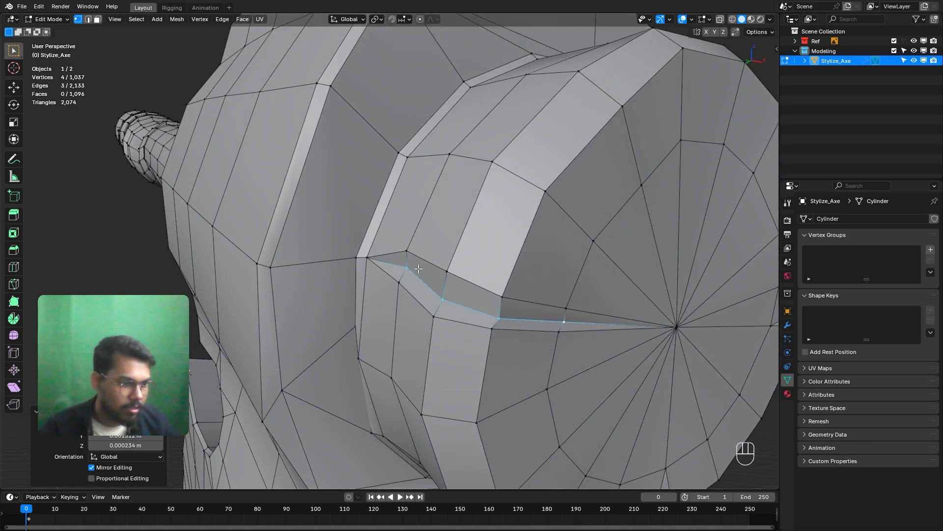
pyautogui.moveTo(460, 308); pyautogui.dragTo(514, 195, button='middle')
pyautogui.press('g')
pyautogui.click(485, 304)
# Adjust the individual inner vertices of the crack along the end cap's side.
pyautogui.click(417, 266)
pyautogui.press('g')
pyautogui.press('g')
pyautogui.click(416, 274)
pyautogui.press('g')
pyautogui.click(436, 313)
pyautogui.press('g')
pyautogui.click(446, 297)
# Reposition the crack's remaining vertices at the rim and on the cap face to even out its depth.
pyautogui.moveTo(528, 234); pyautogui.dragTo(459, 261, button='middle')
pyautogui.click(520, 196)
pyautogui.press('g')
pyautogui.click(545, 229)
pyautogui.press('g')
pyautogui.click(508, 297)
pyautogui.press('g')
pyautogui.press('g')
pyautogui.click(472, 343)
pyautogui.press('g')
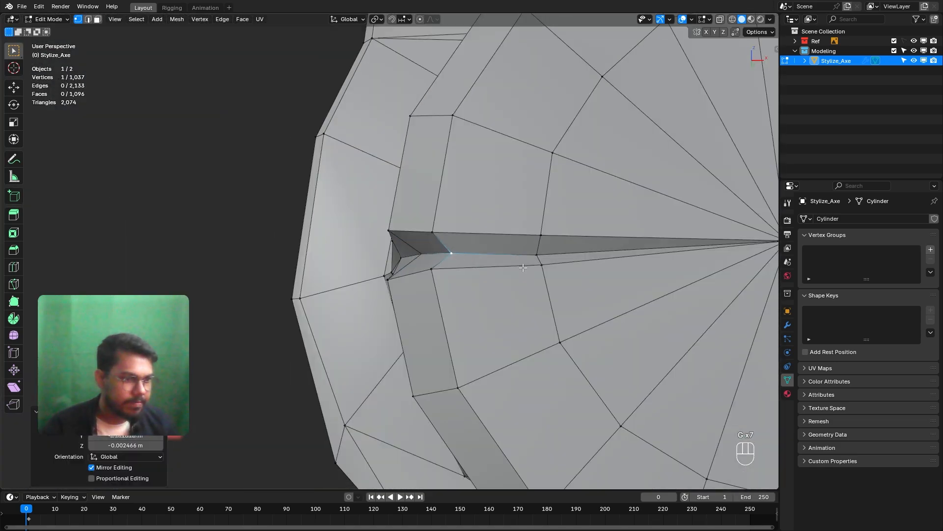
pyautogui.click(456, 309)
# Make another knife cut across the end cap's side beside the joint.
pyautogui.moveTo(456, 308); pyautogui.dragTo(391, 272, button='middle')
pyautogui.moveTo(538, 181); pyautogui.dragTo(421, 204, button='middle')
pyautogui.press('Return')
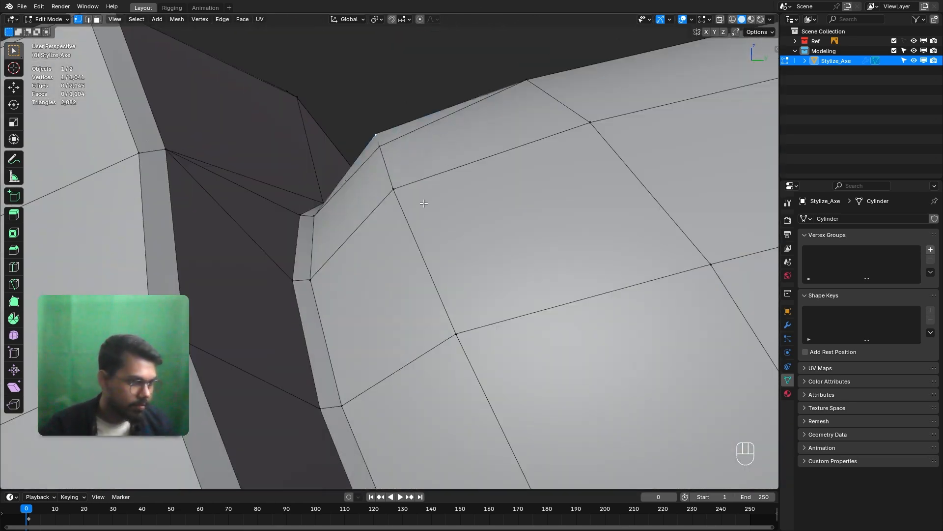
# Reposition the notch's rim vertex and knife another cut beside the joint, adjusting the new vertices.
pyautogui.press('g')
pyautogui.click(411, 315)
pyautogui.moveTo(410, 315); pyautogui.dragTo(427, 255, button='middle')
pyautogui.keyDown('shift'); pyautogui.moveTo(428, 255); pyautogui.dragTo(432, 246, button='middle'); pyautogui.keyUp('shift')
pyautogui.press('k')
pyautogui.click(247, 141)
pyautogui.moveTo(262, 187); pyautogui.dragTo(615, 275, button='middle')
pyautogui.press('g')
pyautogui.press('g')
# Add a loop cut beside the joint and scale the selected geometry.
pyautogui.hotkey('ctrl', 'r')
pyautogui.click(429, 279)
pyautogui.press('KP_3')
pyautogui.press('s')
pyautogui.click(429, 280)
# Knife another cut for a crack and move its vertex inward to open it.
pyautogui.scroll(2, 396, 253)
pyautogui.press('k')
pyautogui.click(262, 233)
pyautogui.press('Return')
pyautogui.click(384, 274)
pyautogui.press('g')
pyautogui.moveTo(384, 274); pyautogui.dragTo(216, 344, button='middle')
pyautogui.click(484, 337)
pyautogui.scroll(-4, 415, 282)
pyautogui.scroll(4, 410, 268)
# Knife narrow crack cuts lengthwise along the edges of the handle shaft.
pyautogui.press('k')
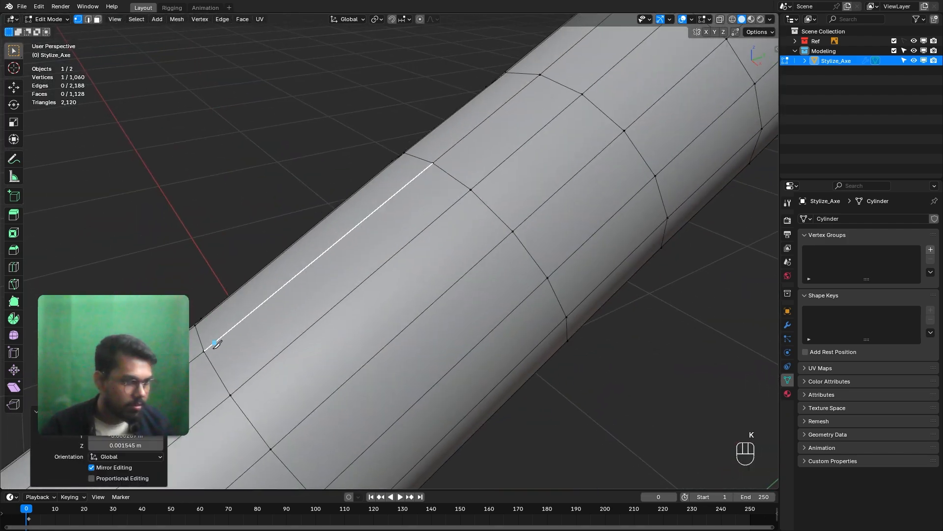
pyautogui.press('Return')
pyautogui.moveTo(612, 136); pyautogui.dragTo(533, 134, button='middle')
pyautogui.scroll(3, 442, 178)
pyautogui.press('Return')
pyautogui.click(517, 217)
pyautogui.press('Return')
# Move the inner vertex of the new shaft crack inward to give the crack depth.
pyautogui.scroll(-2, 517, 217)
pyautogui.scroll(4, 436, 225)
pyautogui.moveTo(436, 225); pyautogui.dragTo(446, 270, button='middle')
pyautogui.scroll(-6, 465, 266)
pyautogui.click(407, 255)
pyautogui.scroll(5, 433, 250)
pyautogui.press('g')
pyautogui.click(550, 239)
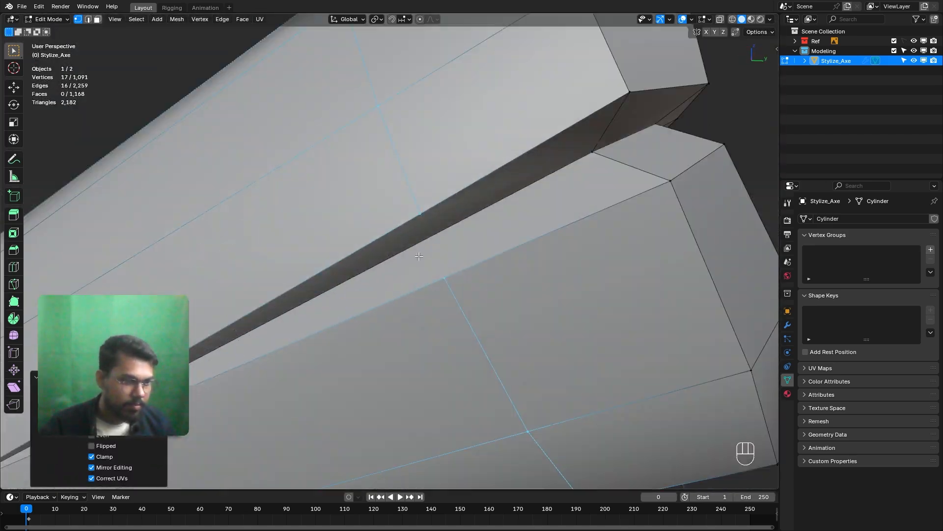
# Knife a narrow wedge with a center line across the end cap's rim, opposite the existing large crack.
pyautogui.scroll(-5, 427, 216)
pyautogui.press('k')
pyautogui.moveTo(427, 217)
pyautogui.mouseDown(button='middle')
pyautogui.moveTo(344, 216)
pyautogui.moveTo(427, 217)
pyautogui.mouseUp(button='middle')
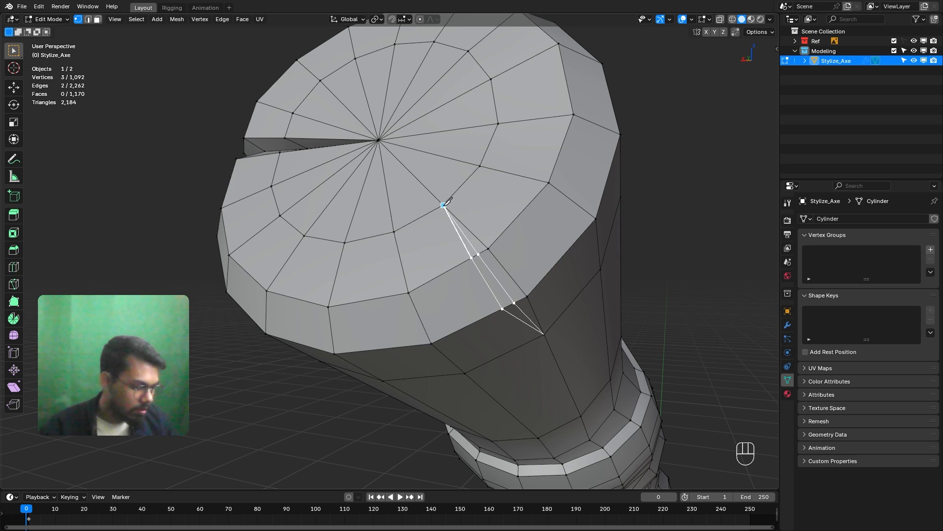
pyautogui.press('Return')
pyautogui.scroll(2, 472, 229)
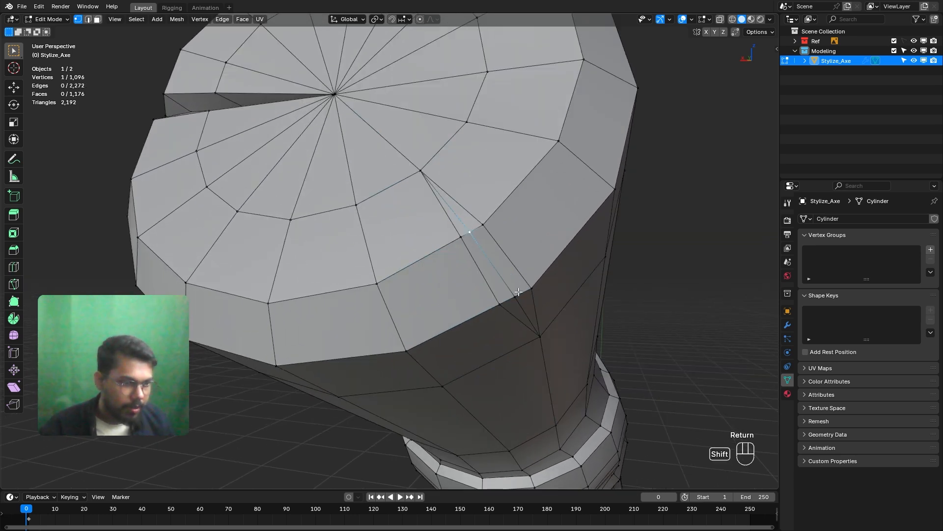
pyautogui.moveTo(515, 283); pyautogui.dragTo(453, 341, button='middle')
pyautogui.scroll(4, 472, 295)
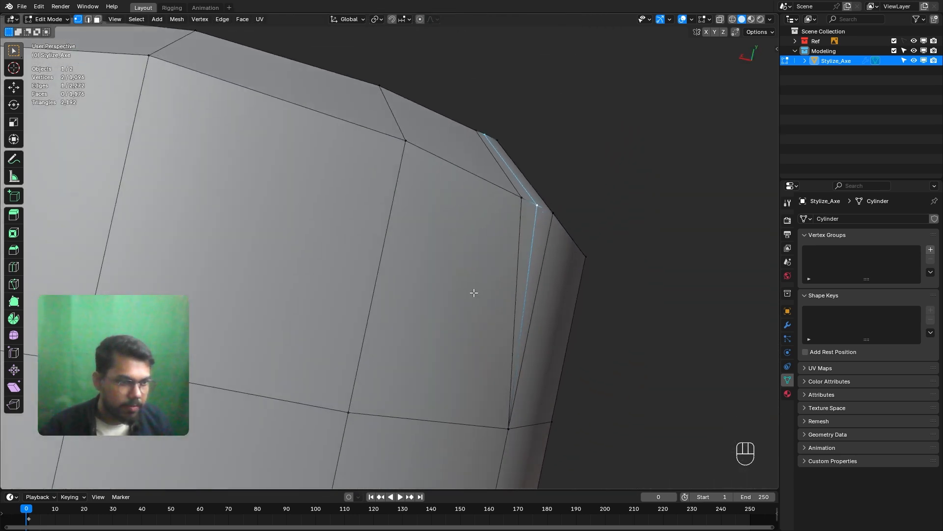
# Move the center-line vertices of the rim wedge inward to open it into a small crack.
pyautogui.moveTo(476, 291); pyautogui.dragTo(441, 273, button='middle')
pyautogui.press('g')
pyautogui.click(514, 275)
pyautogui.click(411, 285)
pyautogui.click(354, 321)
pyautogui.press('g')
pyautogui.click(368, 307)
pyautogui.press('g')
pyautogui.click(457, 331)
# Adjust the small rim crack's vertices individually to refine its width and depth.
pyautogui.press('g')
pyautogui.click(403, 275)
pyautogui.press('g')
pyautogui.click(407, 343)
pyautogui.moveTo(523, 246); pyautogui.dragTo(499, 261, button='middle')
pyautogui.press('g')
pyautogui.click(494, 270)
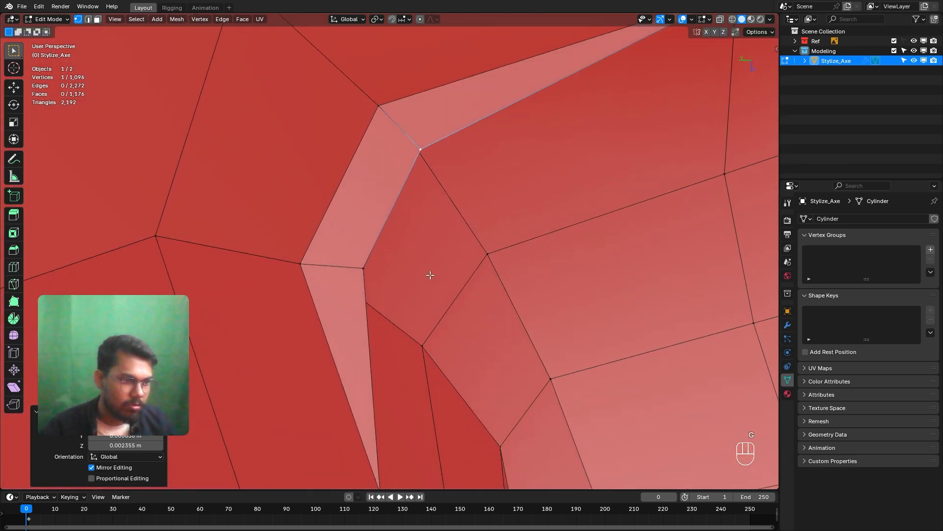
# Reposition the two inner corner vertices along the crack's edge to even out its strip.
pyautogui.click(364, 267)
pyautogui.press('g')
pyautogui.click(379, 282)
pyautogui.click(421, 150)
pyautogui.press('g')
pyautogui.click(431, 152)
# Leave Edit Mode and frame the whole axe to check the finished cracks.
pyautogui.moveTo(431, 151); pyautogui.dragTo(496, 316, button='middle')
pyautogui.scroll(-6, 467, 379)
pyautogui.scroll(3, 375, 282)
pyautogui.press('Tab')
pyautogui.click(388, 315)
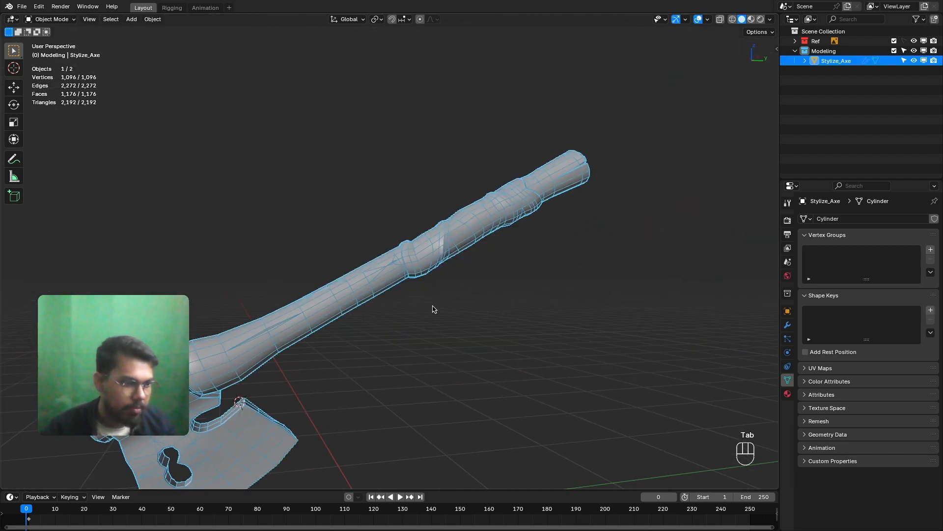
pyautogui.scroll(-3, 381, 319)
pyautogui.keyDown('shift'); pyautogui.moveTo(430, 308); pyautogui.dragTo(496, 305, button='middle'); pyautogui.keyUp('shift')
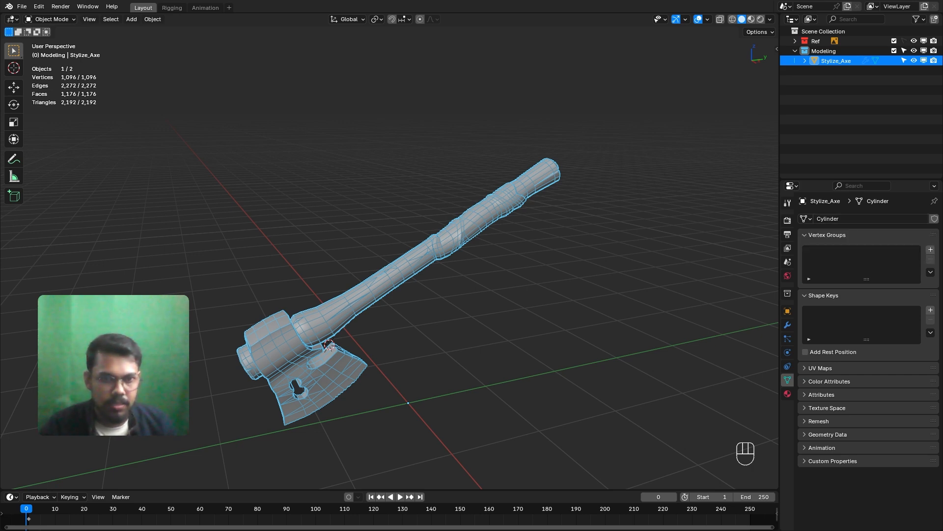
# Switch to the browser, enlarge the UV mapping explanation video's window, and return to Blender.
pyautogui.hotkey('alt', 'Tab')
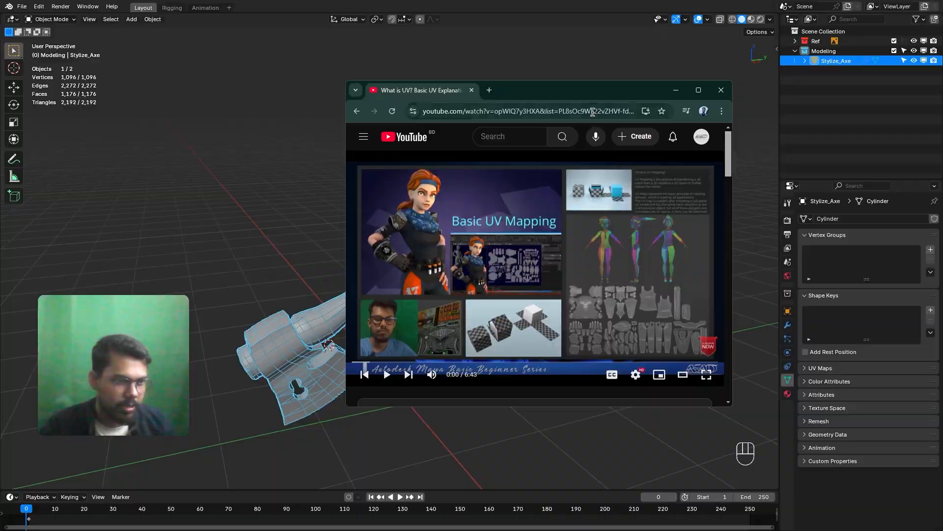
pyautogui.press('super+Up')
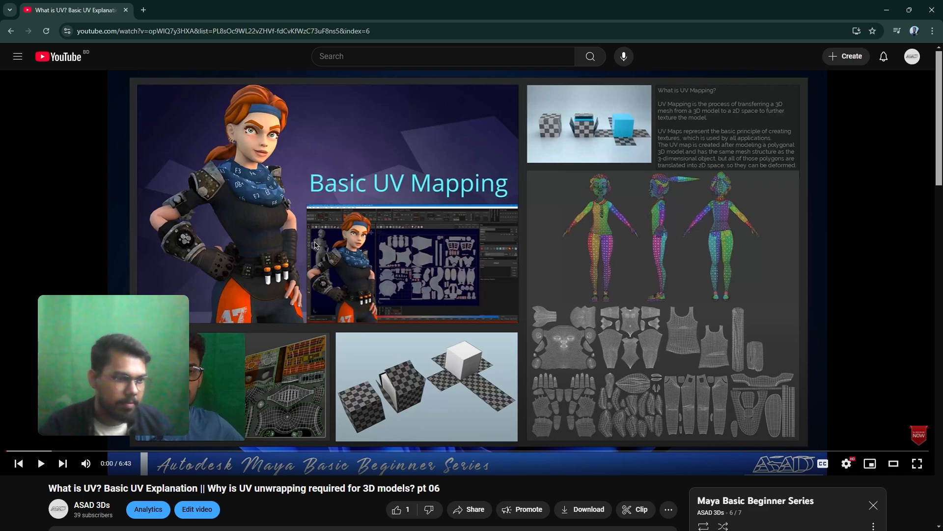
pyautogui.hotkey('alt', 'Tab')
# Hide the viewport overlays and examine the axe's clean shaded surface from different sides.
pyautogui.moveTo(499, 323); pyautogui.dragTo(440, 304, button='middle')
pyautogui.click(697, 19)
pyautogui.moveTo(491, 315); pyautogui.dragTo(327, 321, button='middle')
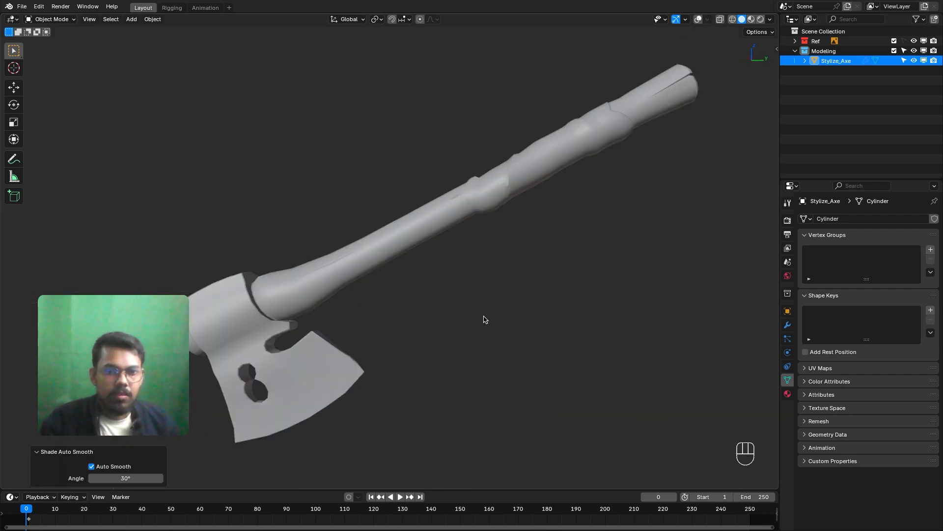